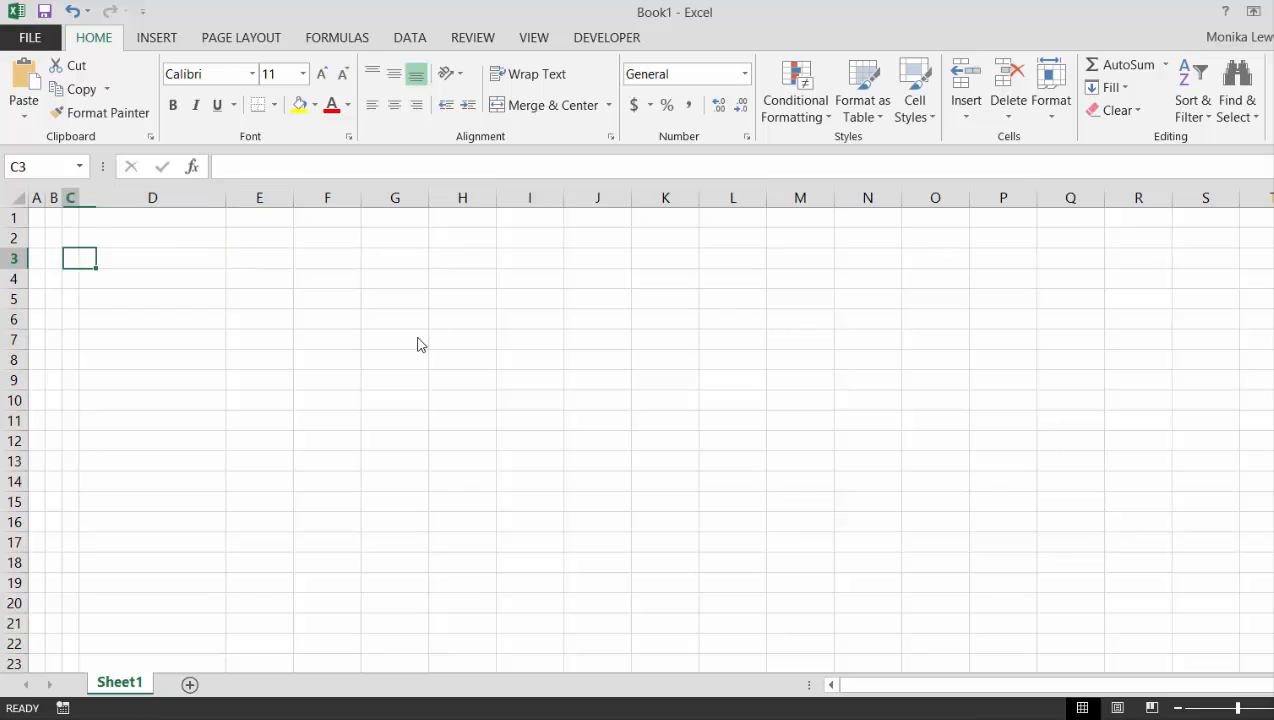
# Select cell A2 and start saving the workbook in the Corpoate Model Exercises folder within Courses, Chapter 1, Corporate Model Templates and Exercises
pyautogui.press('Up')
pyautogui.press('Up')
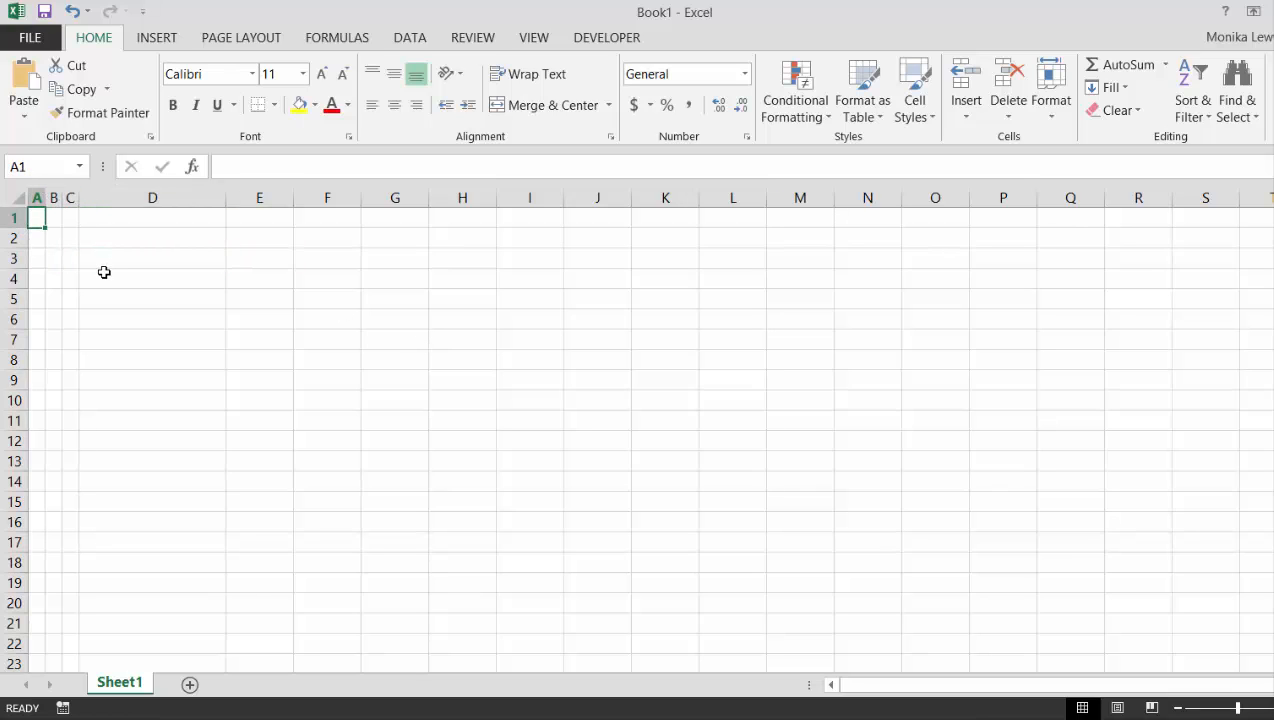
pyautogui.press('Down')
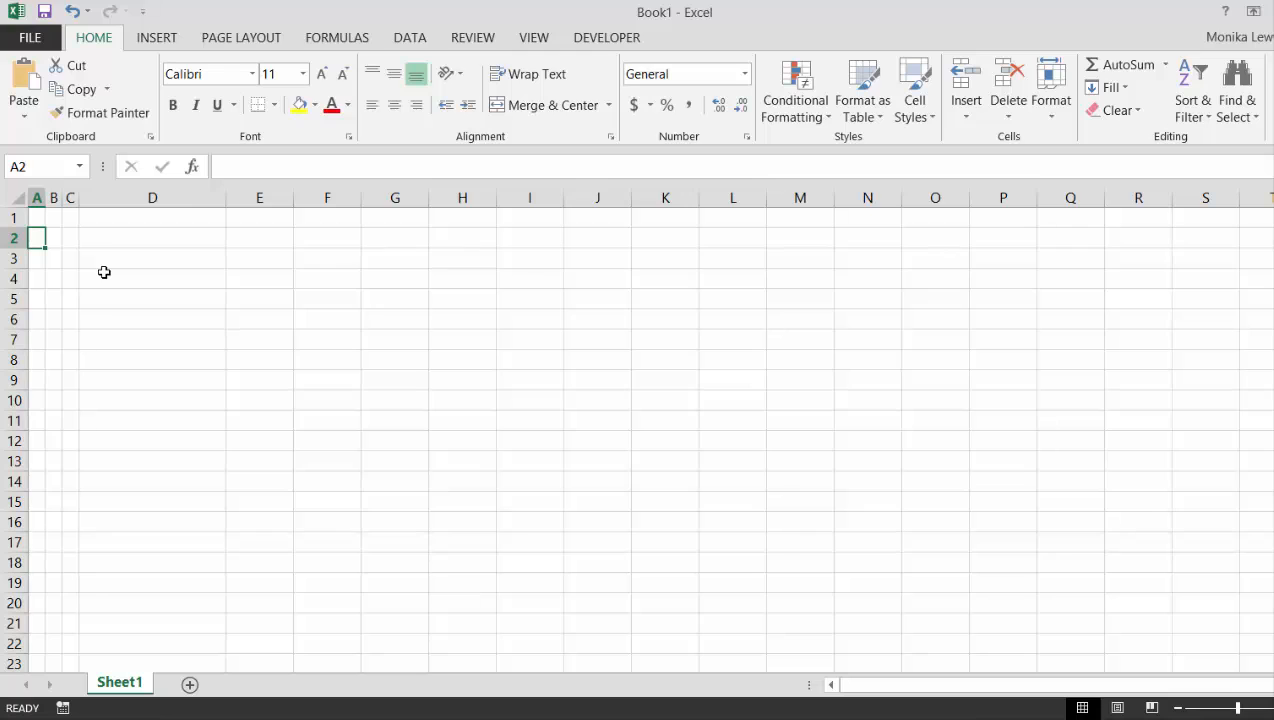
pyautogui.press('F12')
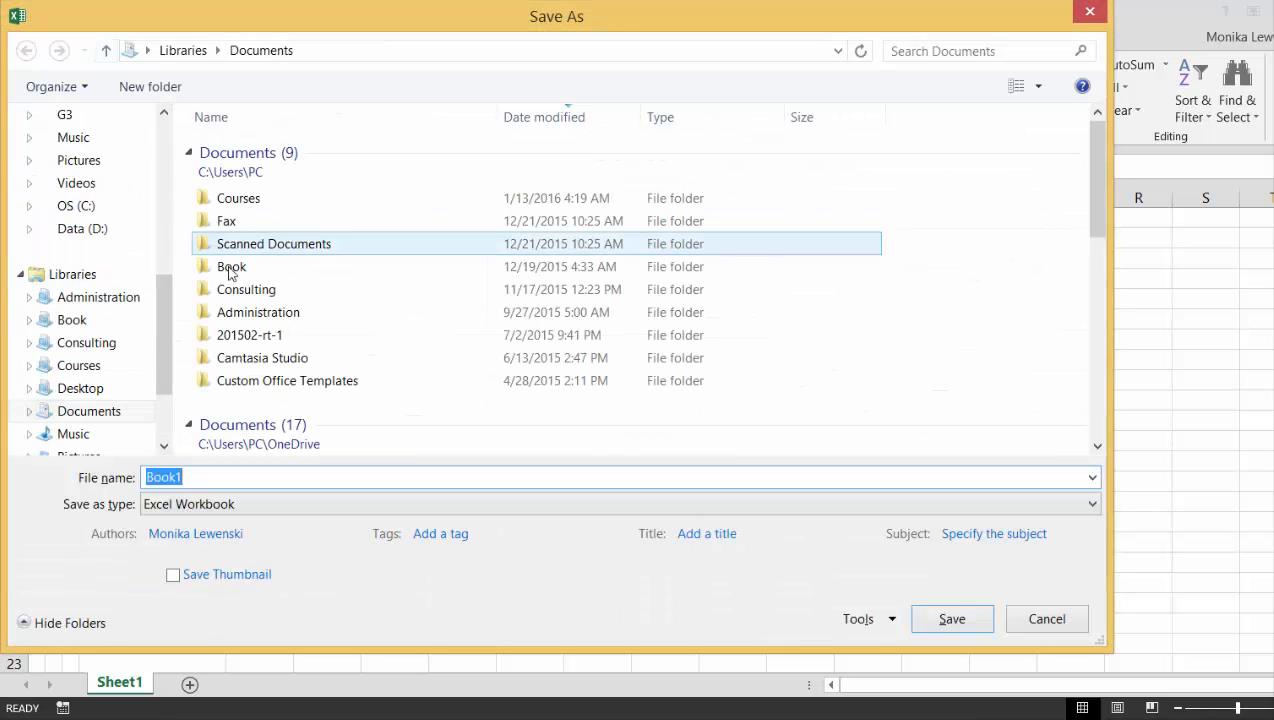
pyautogui.doubleClick(220, 200)
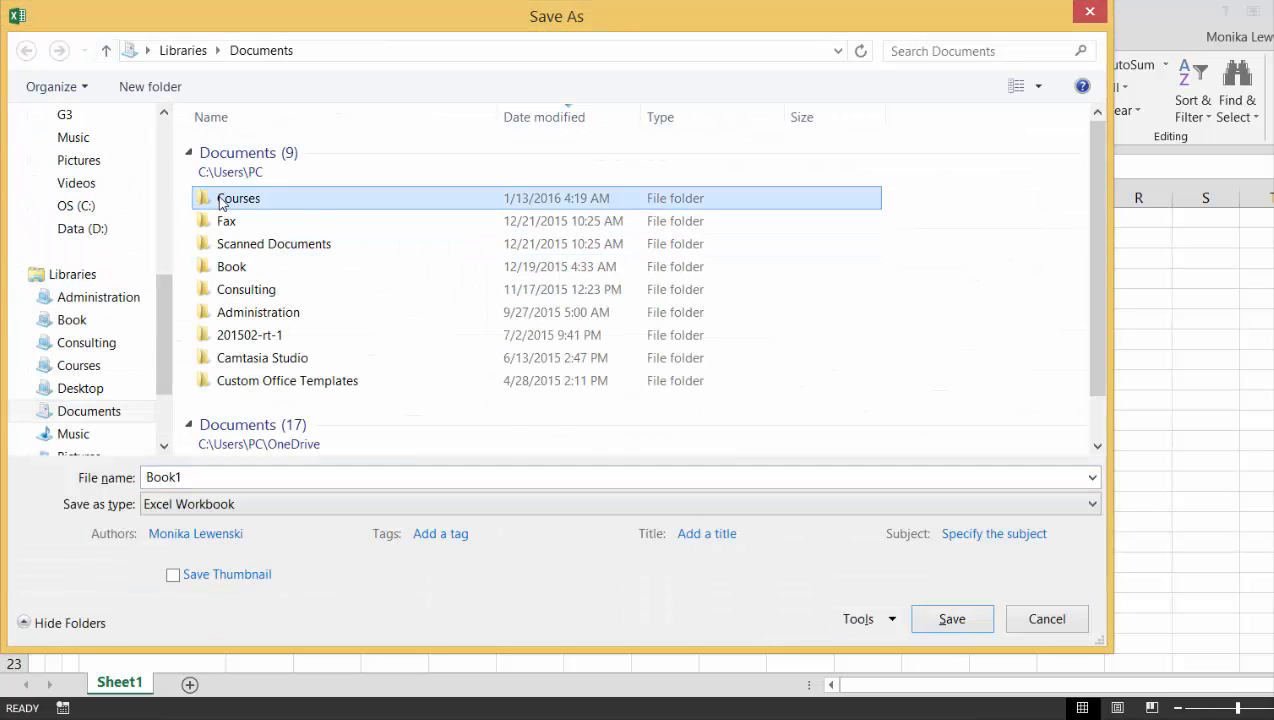
pyautogui.click(262, 120)
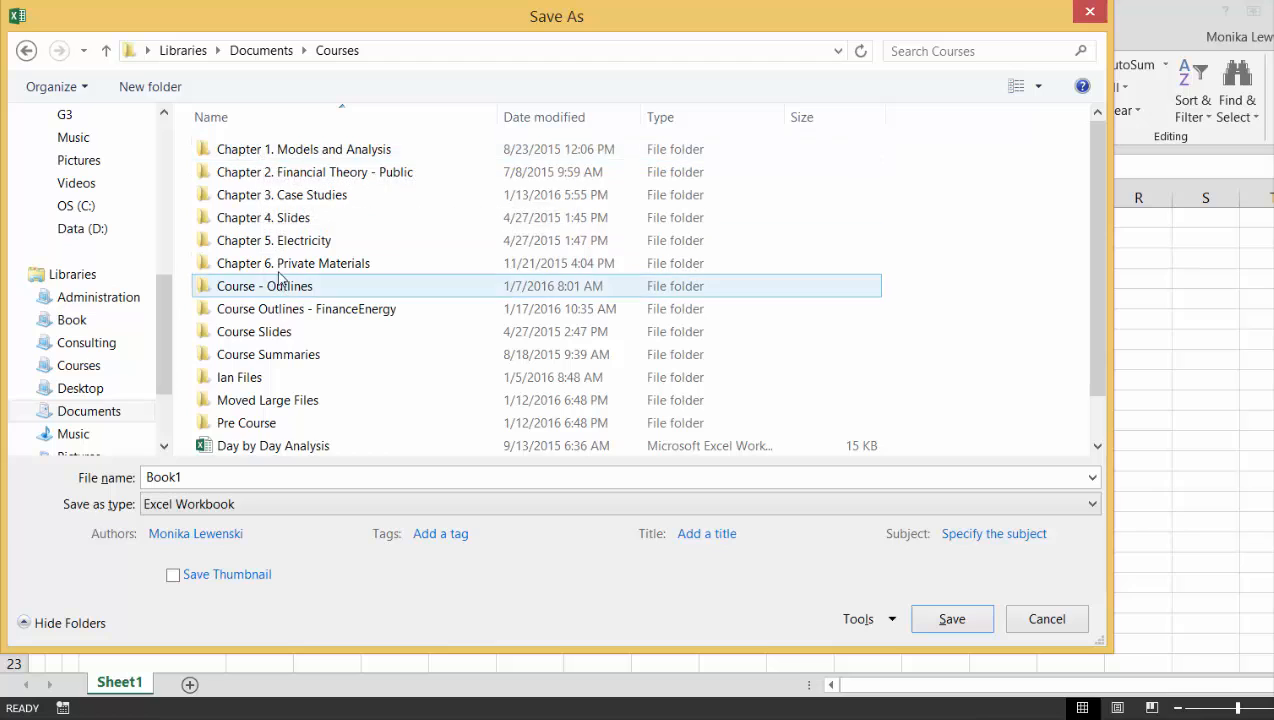
pyautogui.doubleClick(256, 157)
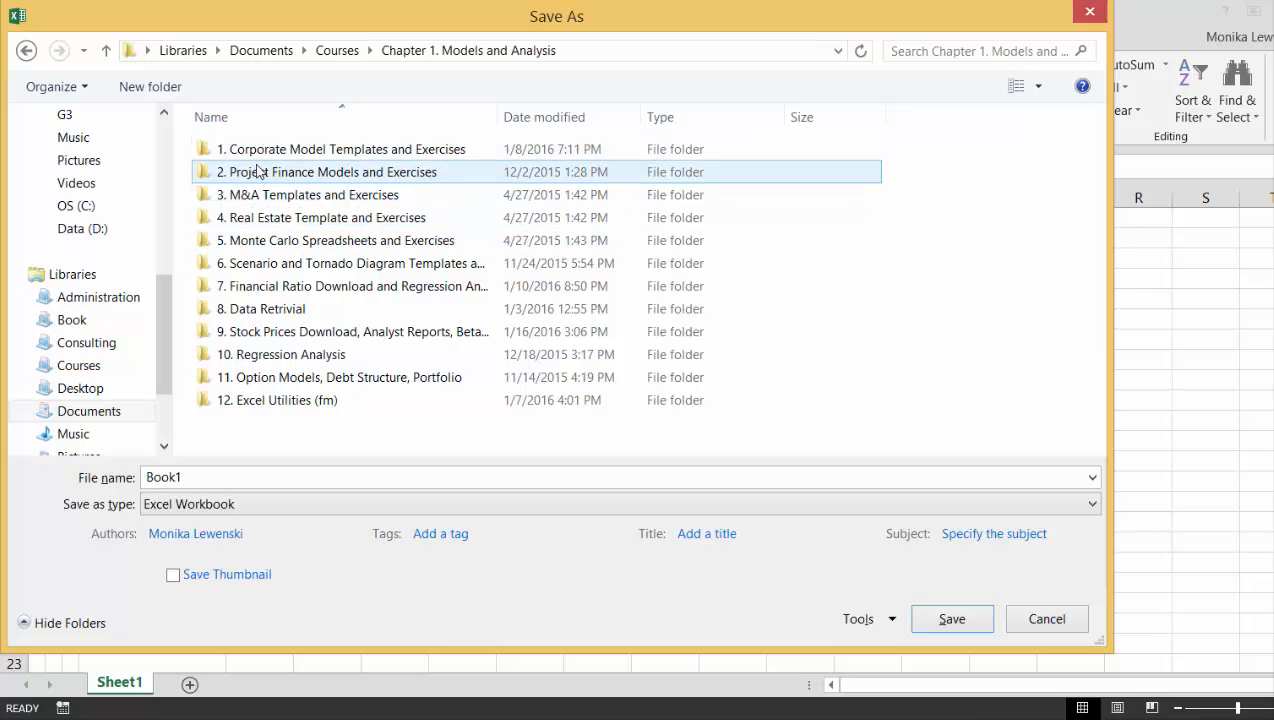
pyautogui.doubleClick(256, 158)
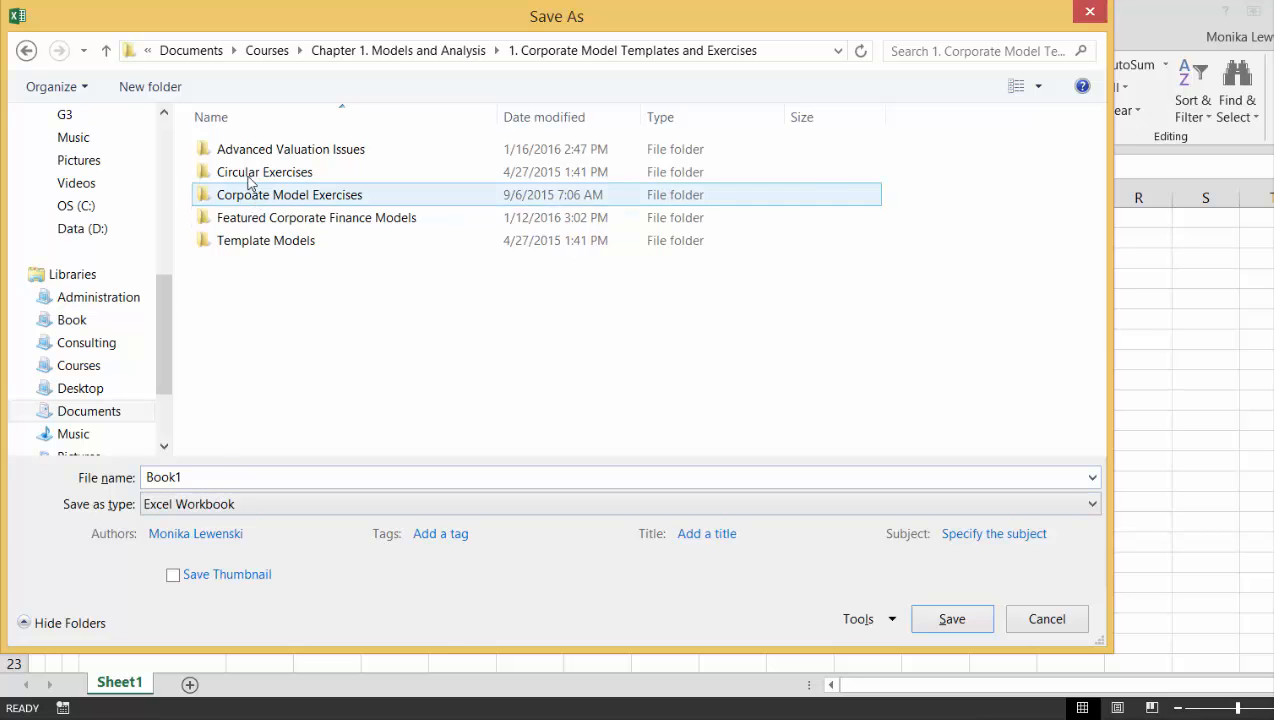
pyautogui.doubleClick(252, 197)
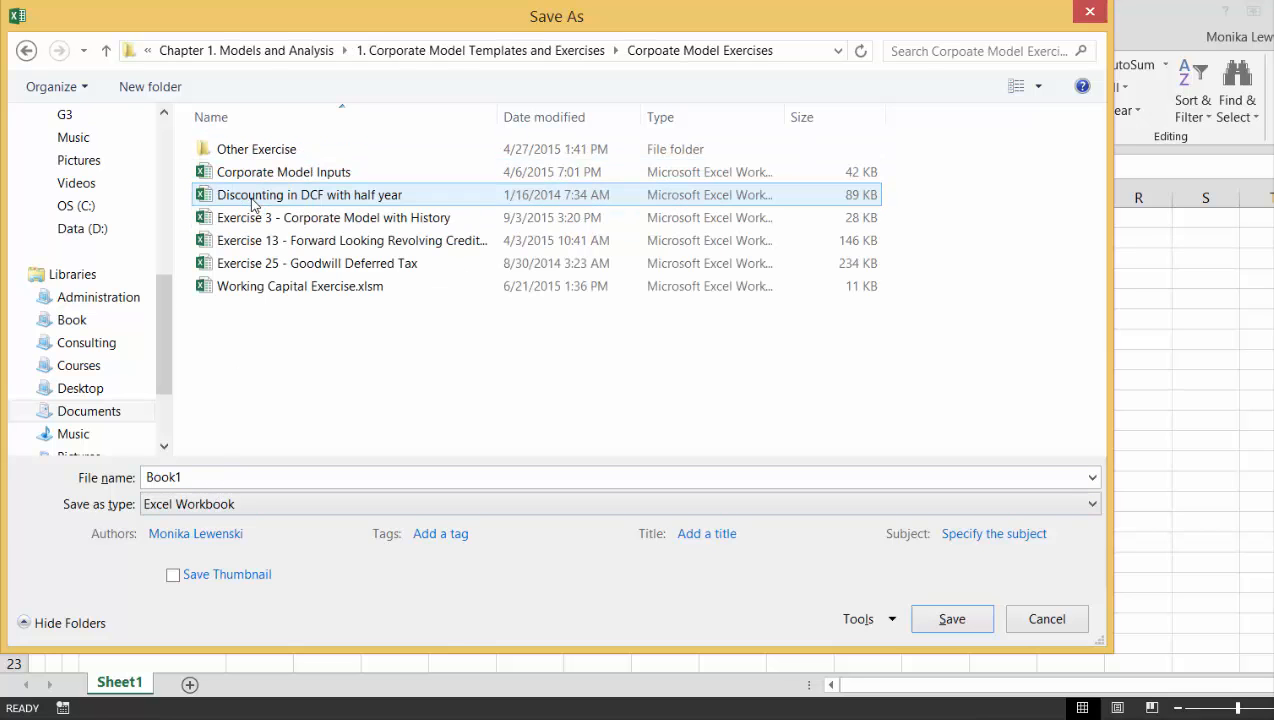
# Save the workbook as "Corporate Model with Target Capital Structure" in the Excel Macro-Enabled Workbook format
pyautogui.doubleClick(208, 476)
pyautogui.press('BackSpace')
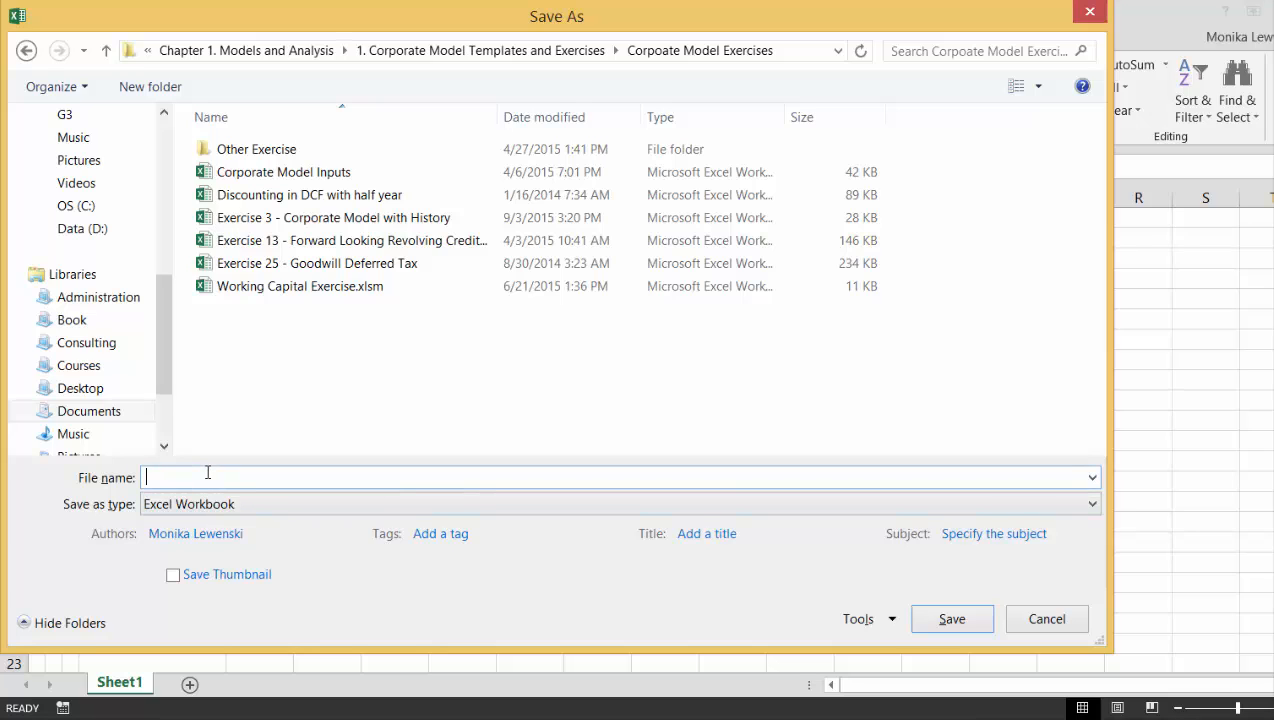
pyautogui.write('Cor')
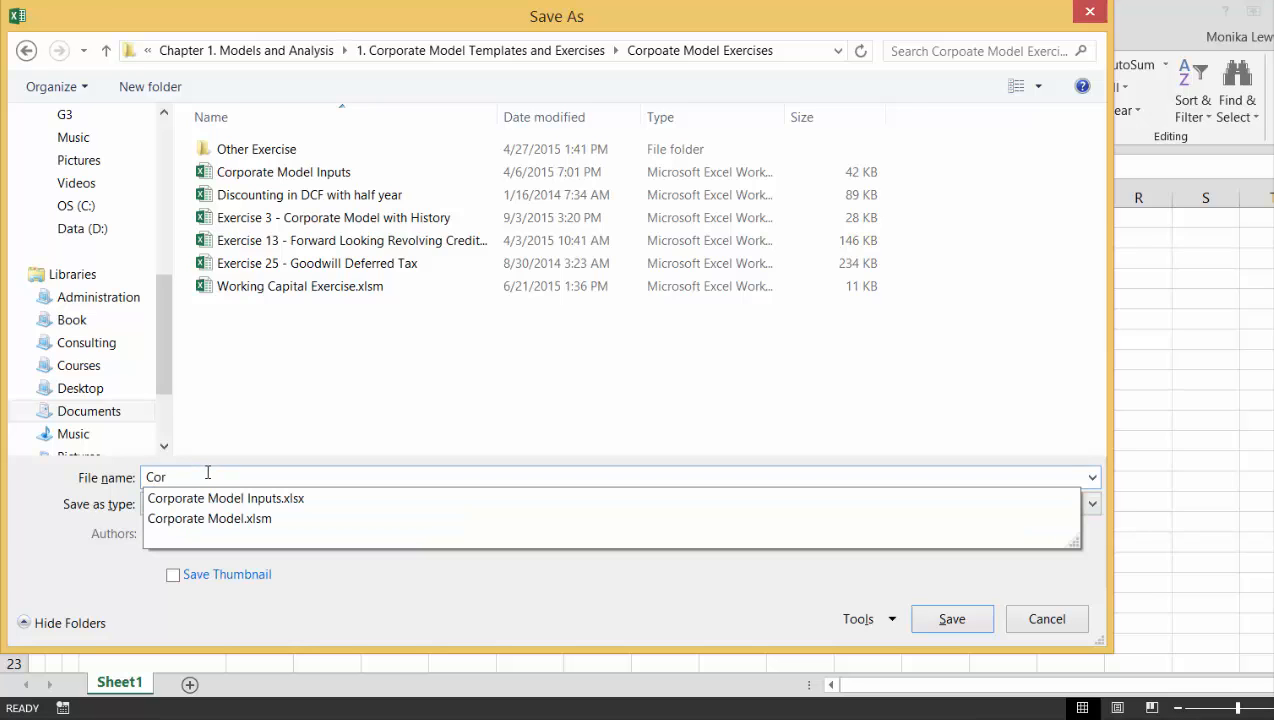
pyautogui.write('porate Model with ')
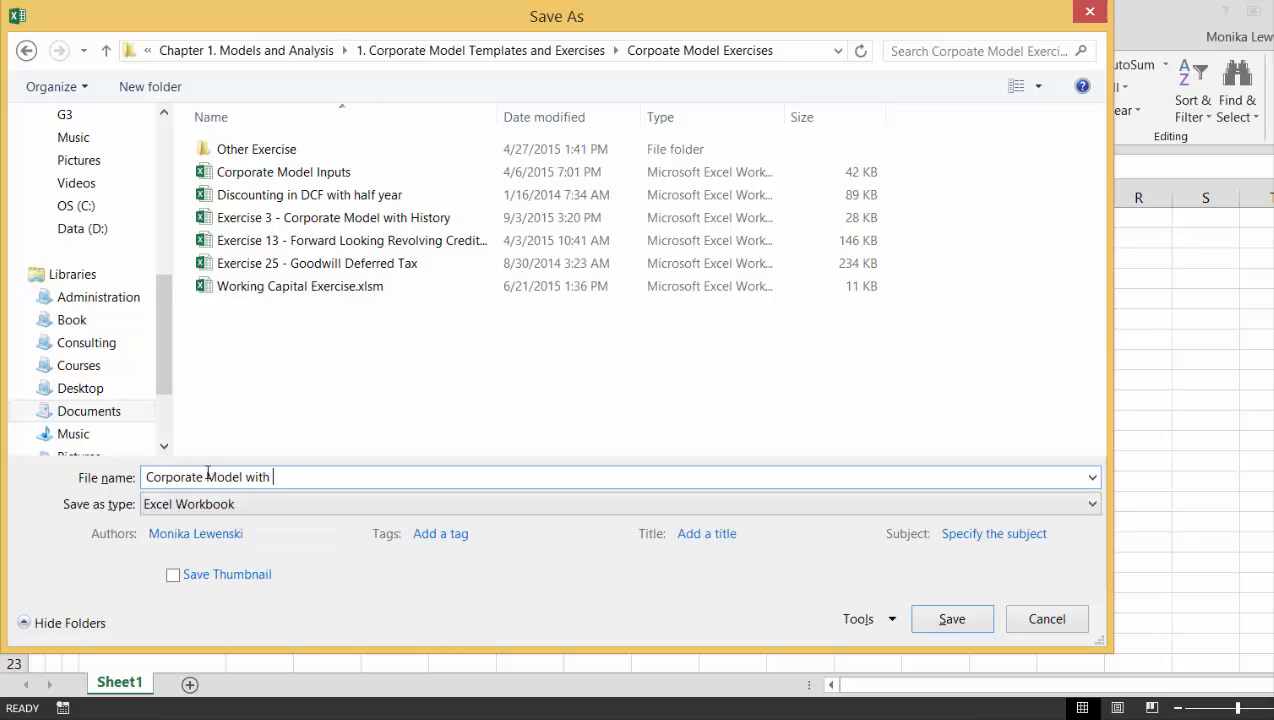
pyautogui.write('Target Capital S')
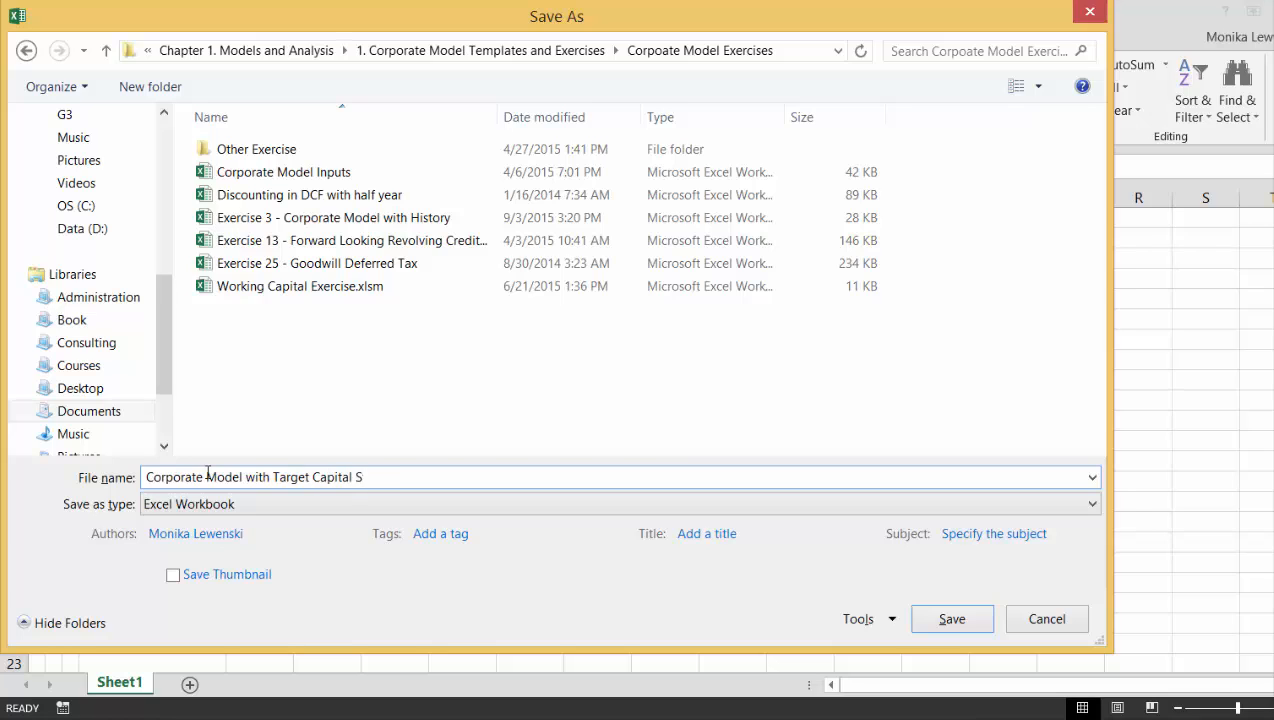
pyautogui.write('tructure')
pyautogui.click(205, 505)
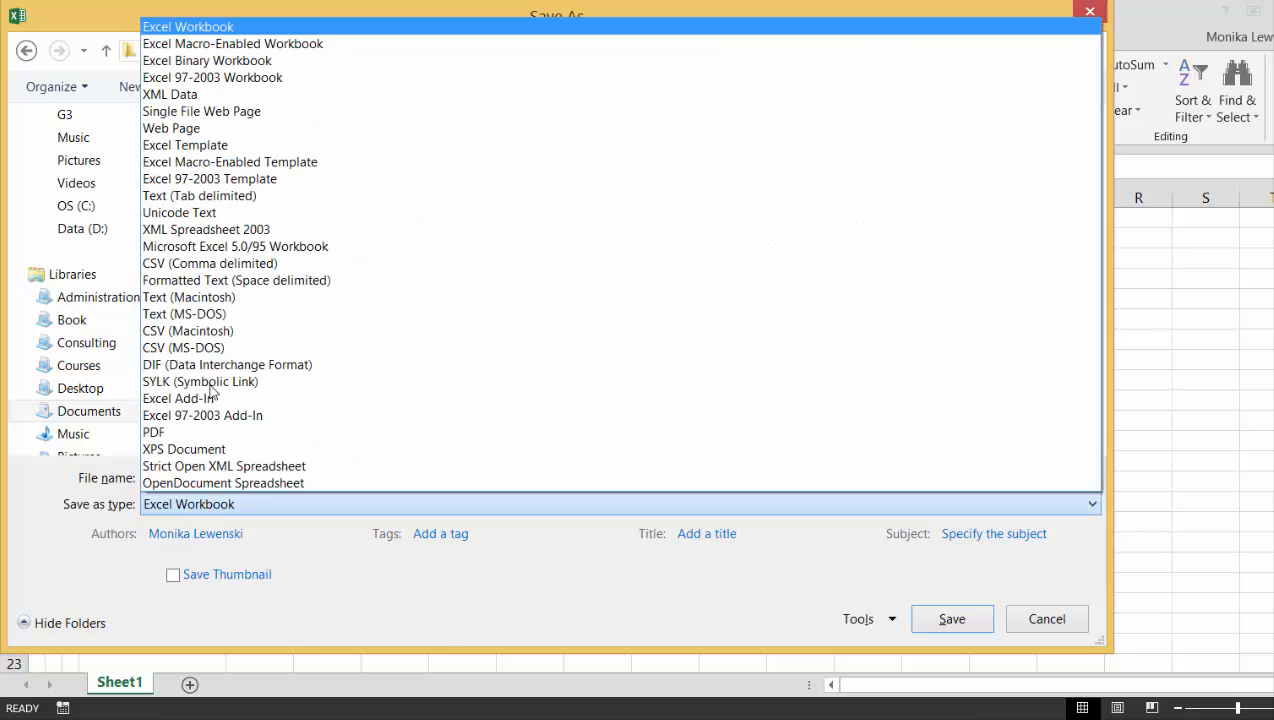
pyautogui.click(185, 44)
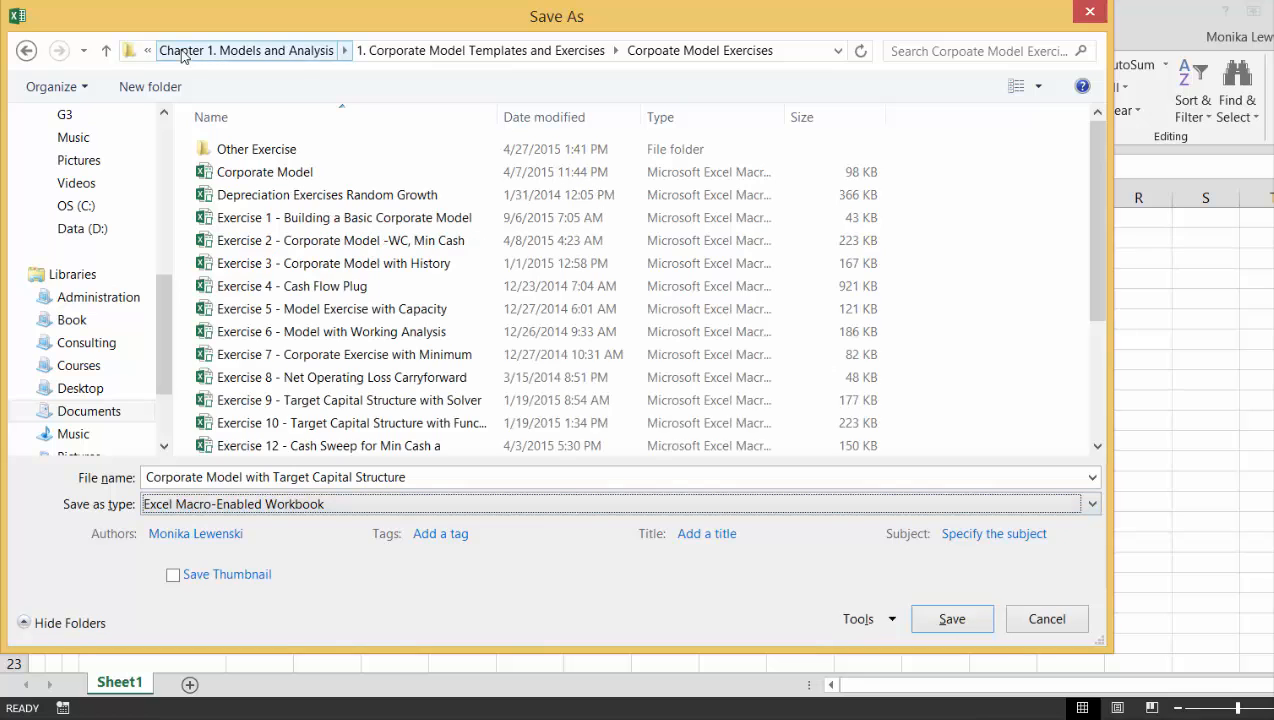
pyautogui.click(965, 631)
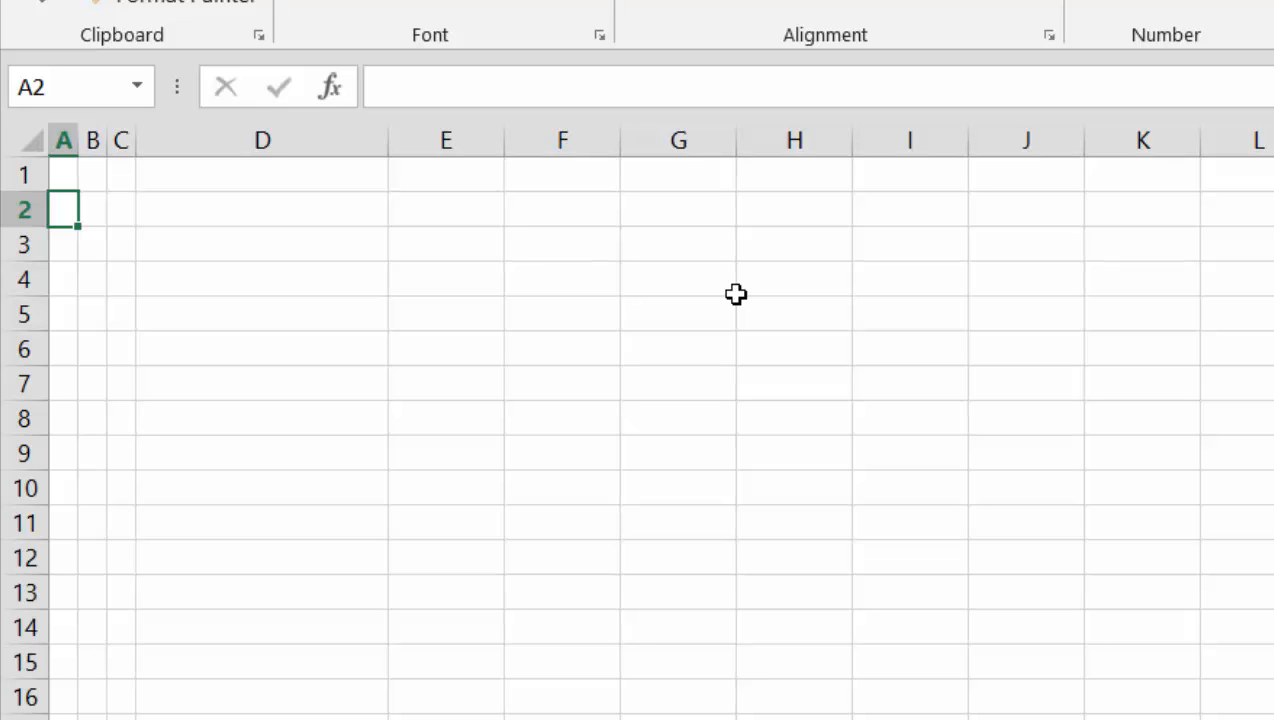
# Enter the heading "Historic Balance" in cell A2
pyautogui.write('Ba')
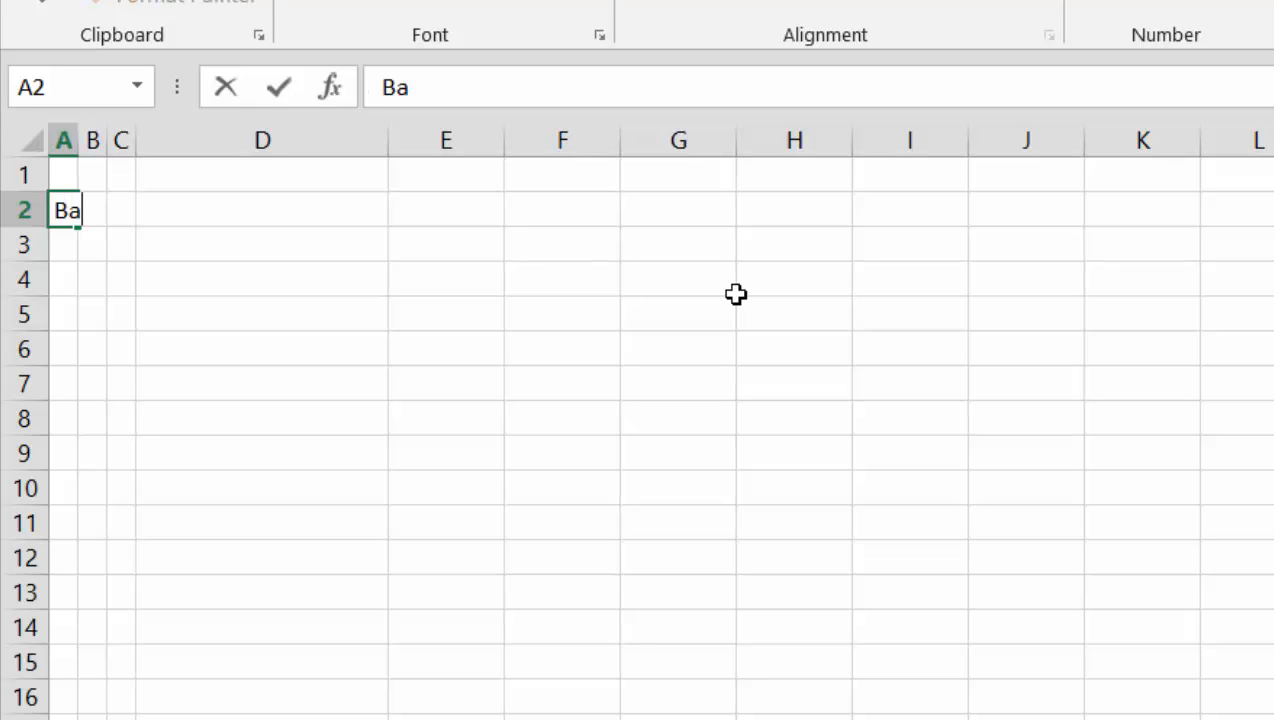
pyautogui.press('BackSpace')
pyautogui.press('BackSpace')
pyautogui.write('Historice')
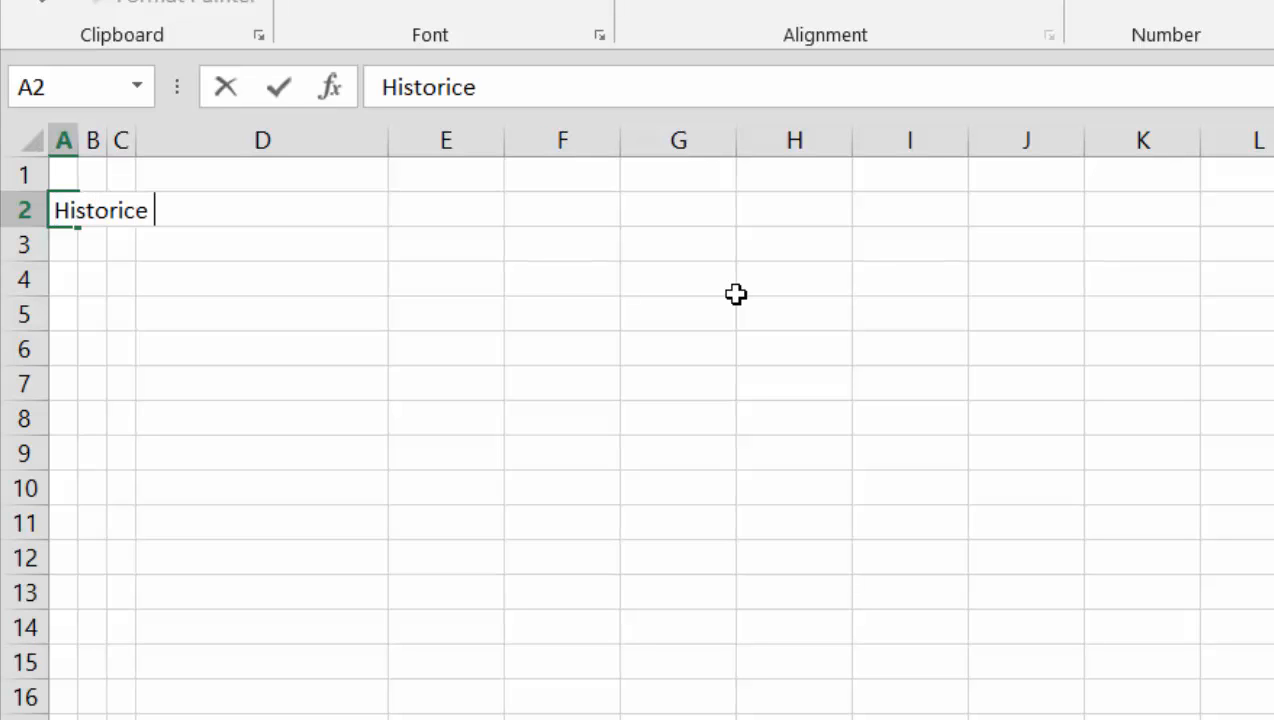
pyautogui.press('BackSpace')
pyautogui.write('Balanc')
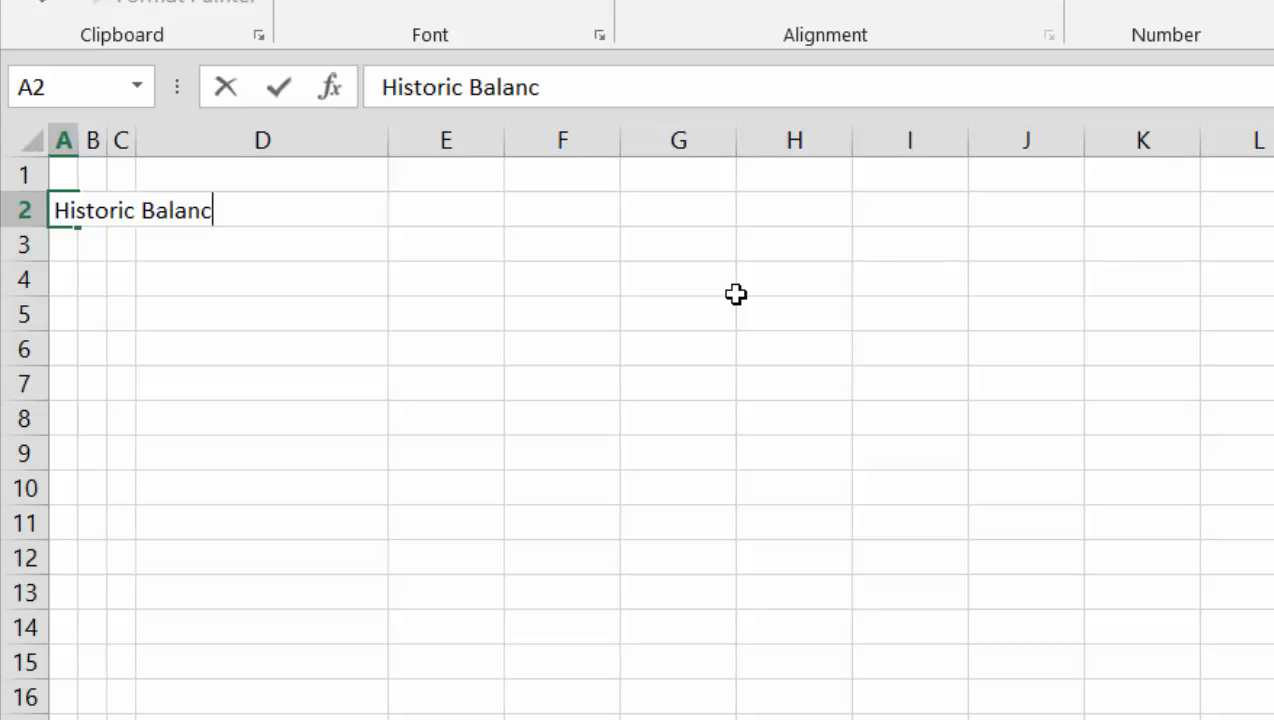
pyautogui.write('e')
pyautogui.press('Return')
pyautogui.press('Up')
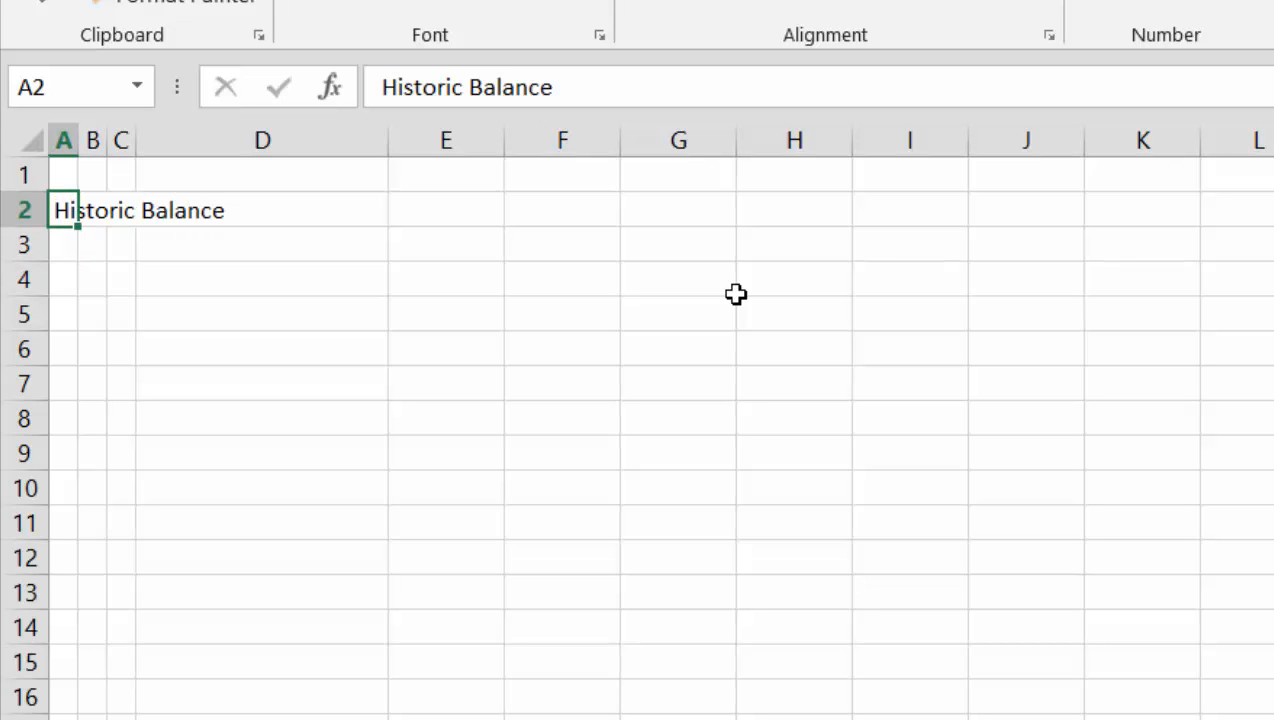
# Make all of column A bold so its section headings stand out
pyautogui.click(63, 135)
pyautogui.hotkey('ctrl', 'b')
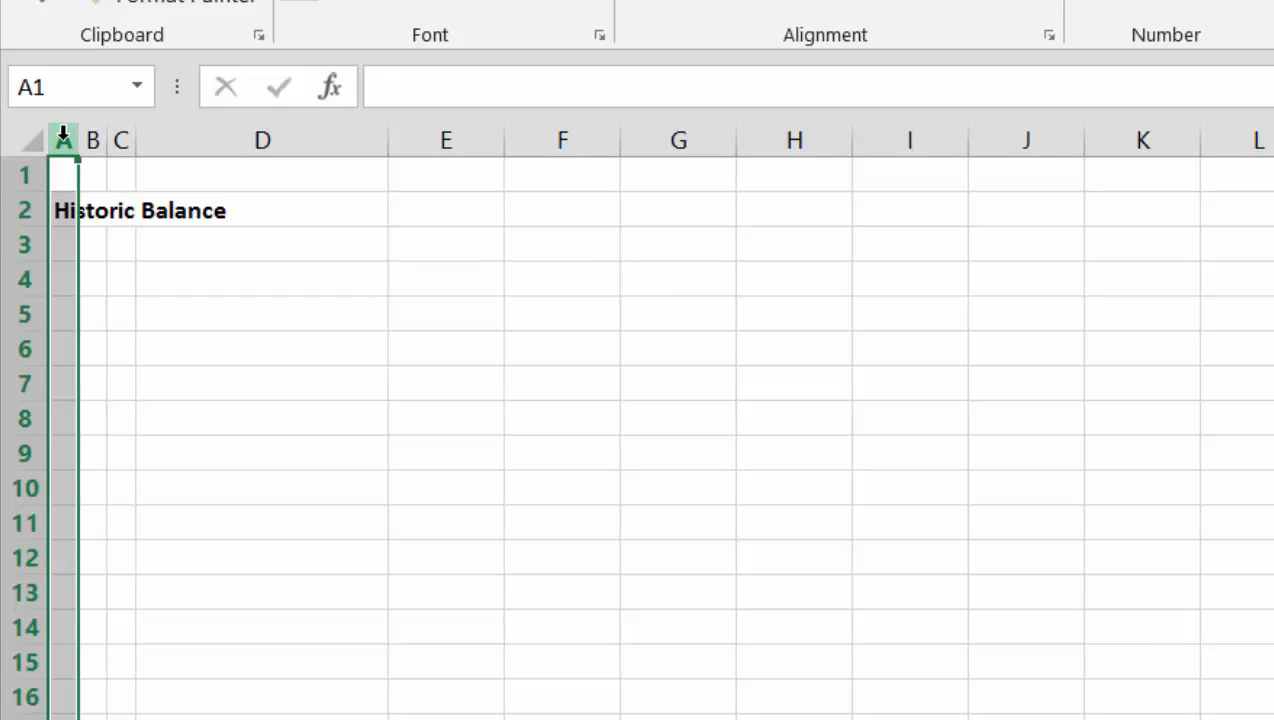
pyautogui.press('Down')
pyautogui.press('Down')
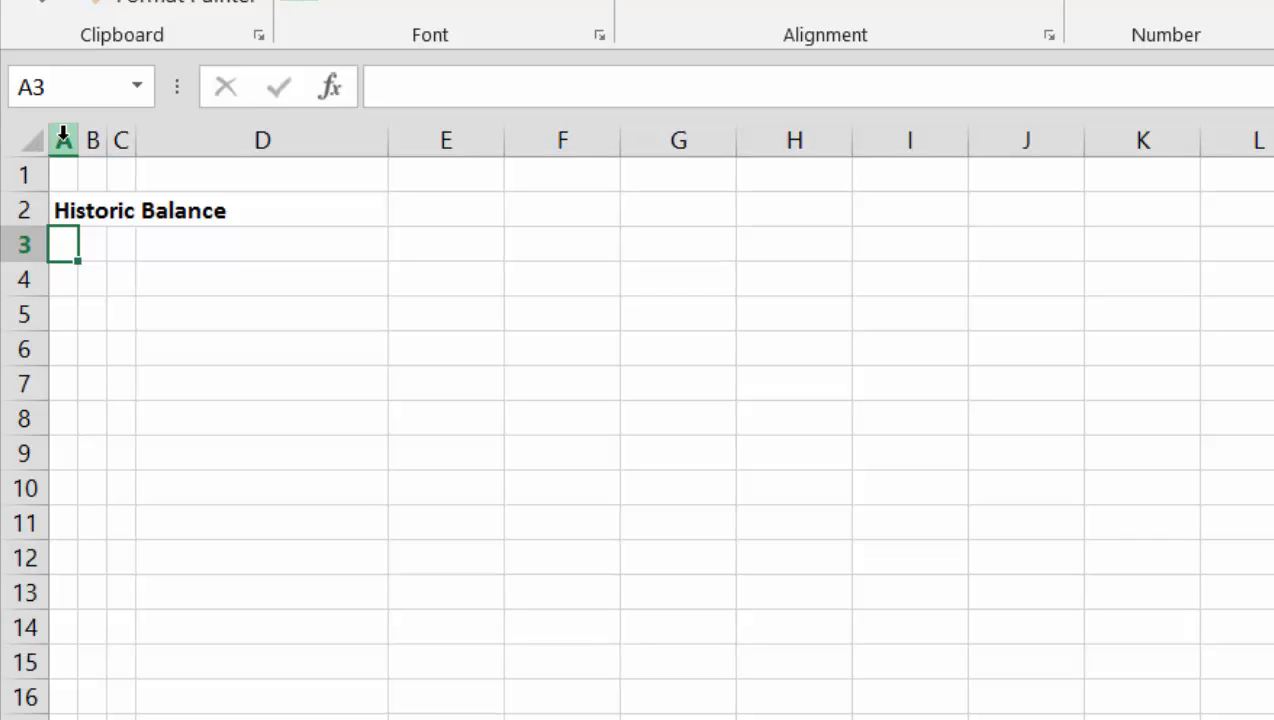
# Narrow columns A through C together to about half their width for use as small indent columns
pyautogui.press('Right')
pyautogui.press('Down')
pyautogui.press('Up')
pyautogui.press('Up')
pyautogui.press('Up')
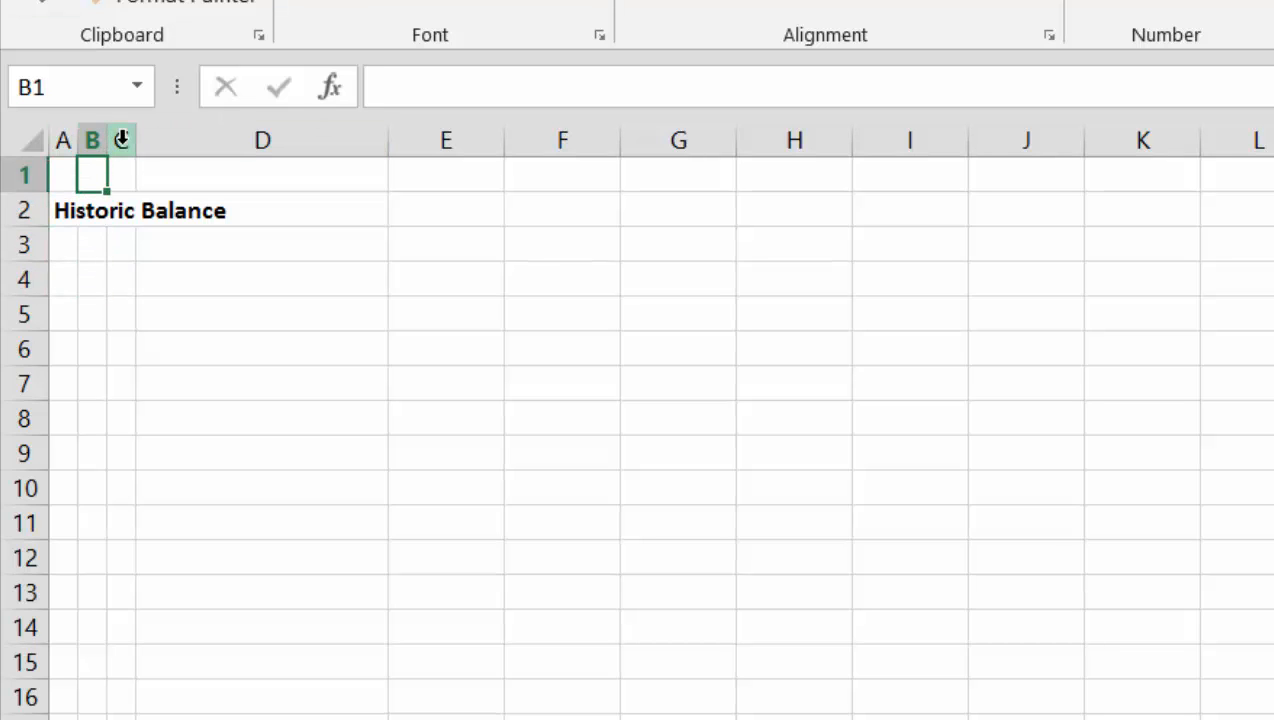
pyautogui.moveTo(122, 140); pyautogui.dragTo(54, 139)
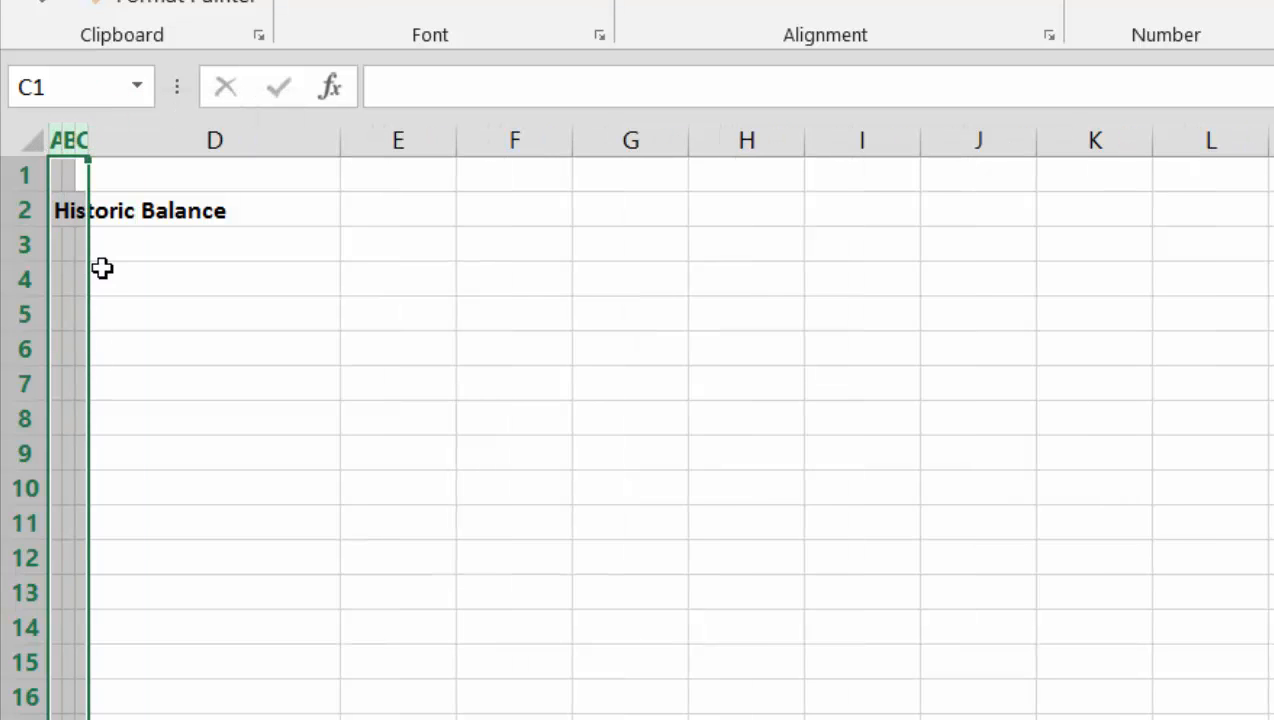
# Enter the subheading "Assets" in cell B3, indented one column under the Historic Balance heading
pyautogui.click(102, 268)
pyautogui.press('Up')
pyautogui.press('Up')
pyautogui.press('Left')
pyautogui.press('Down')
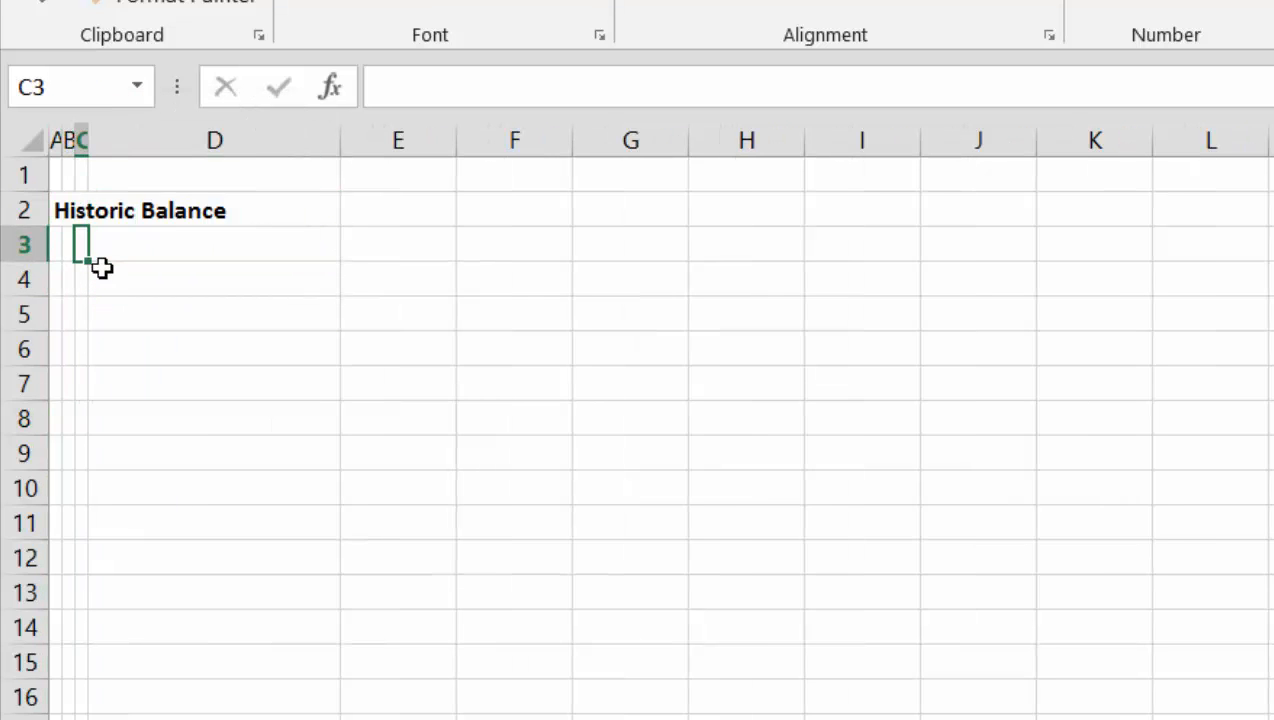
pyautogui.press('Left')
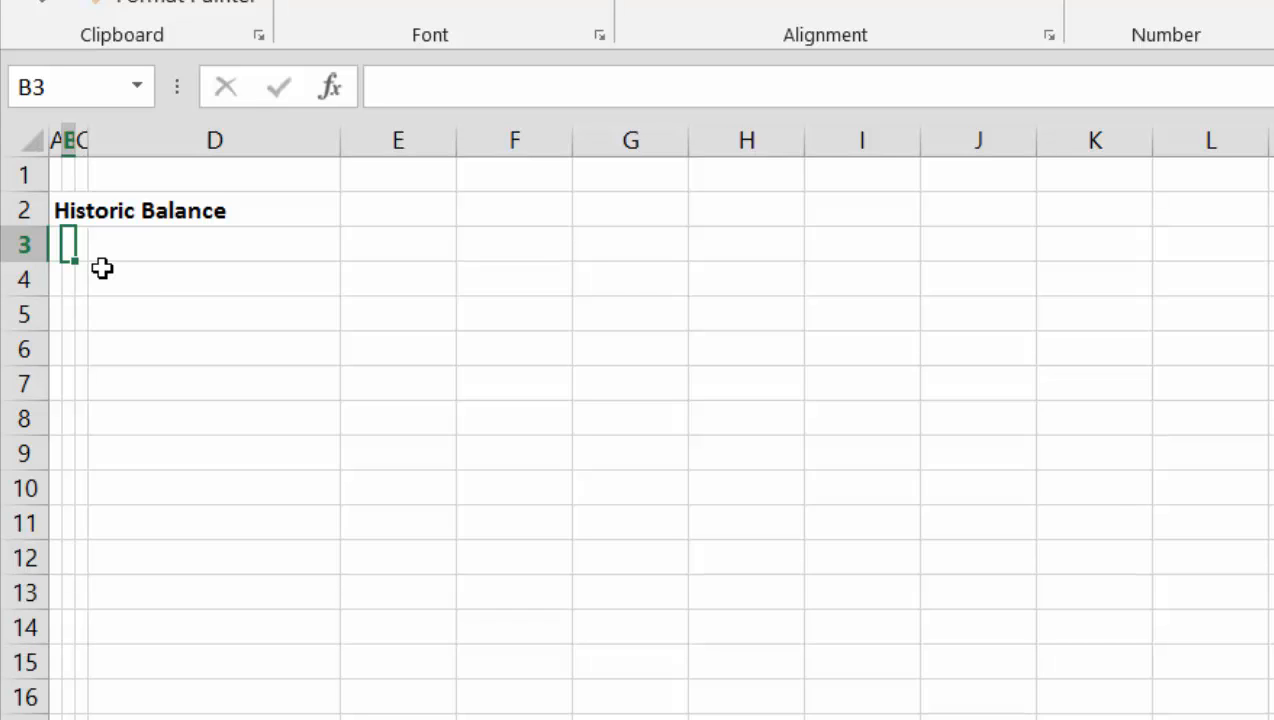
pyautogui.write('Assets')
pyautogui.press('Return')
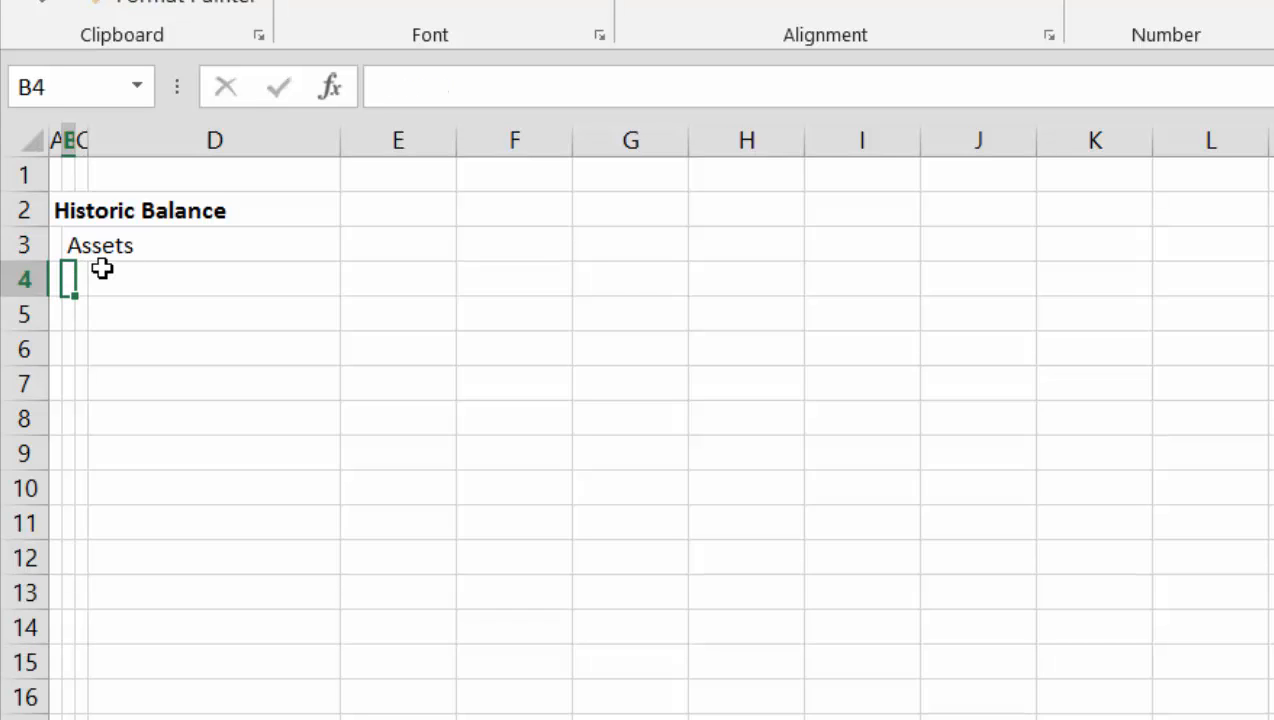
# Enter the row label "Gross Assets" in cell C4 under the Assets subheading
pyautogui.press('Right')
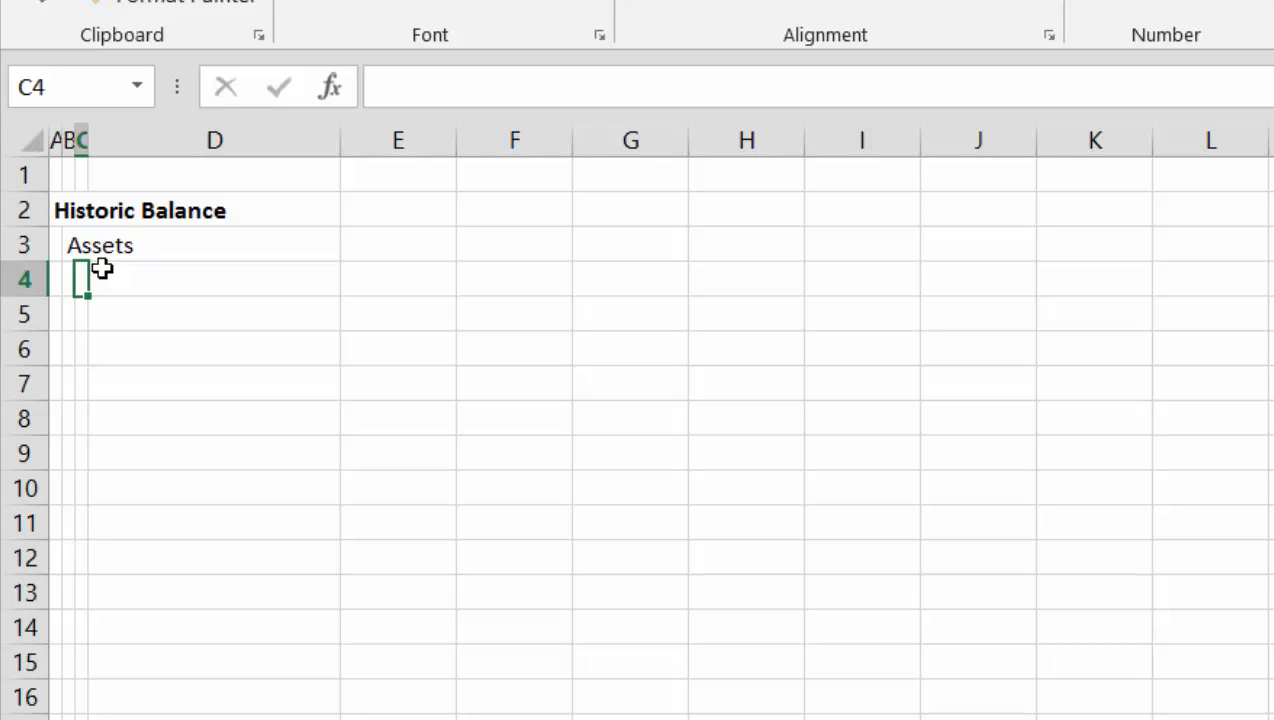
pyautogui.write('Gro')
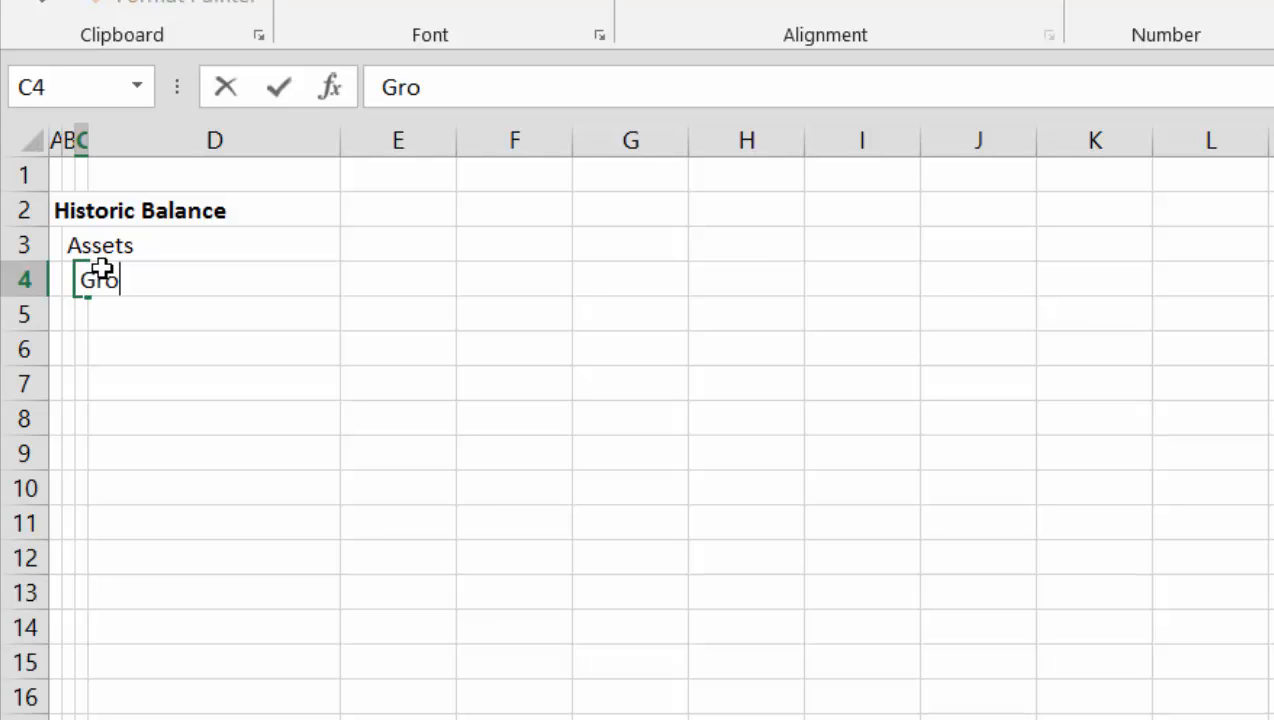
pyautogui.write('ss Assets')
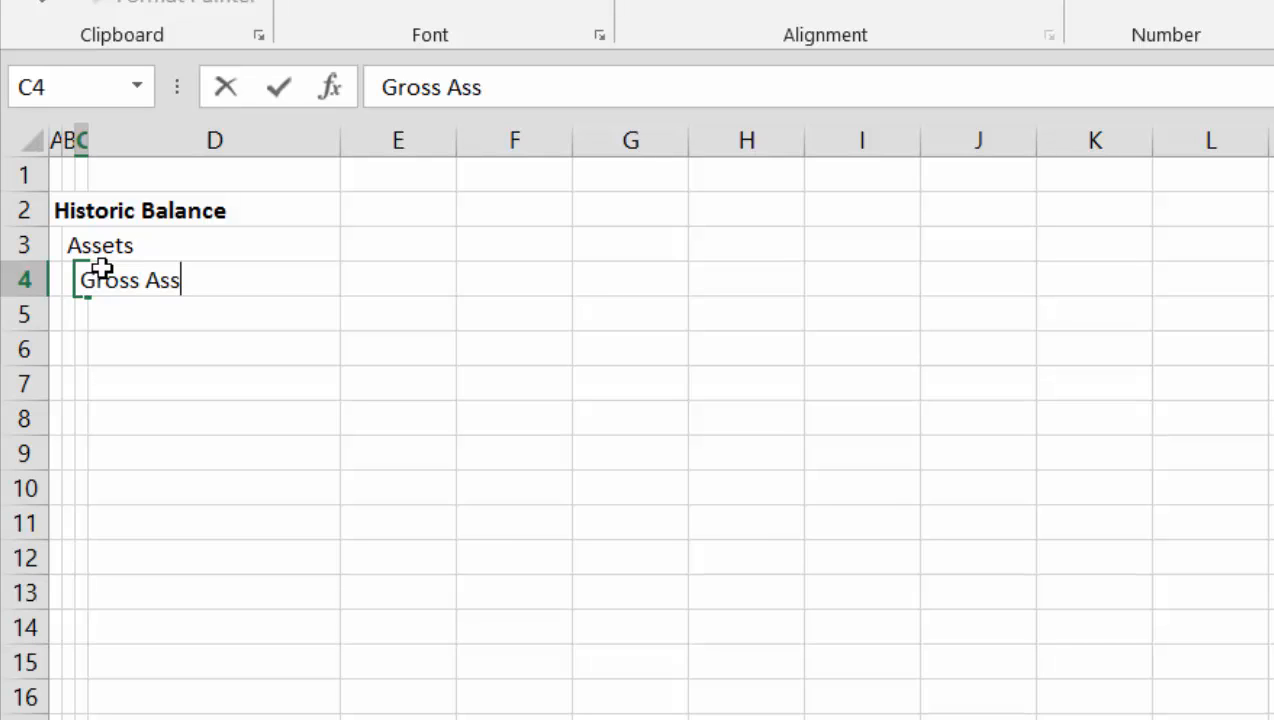
pyautogui.press('Return')
pyautogui.press('Up')
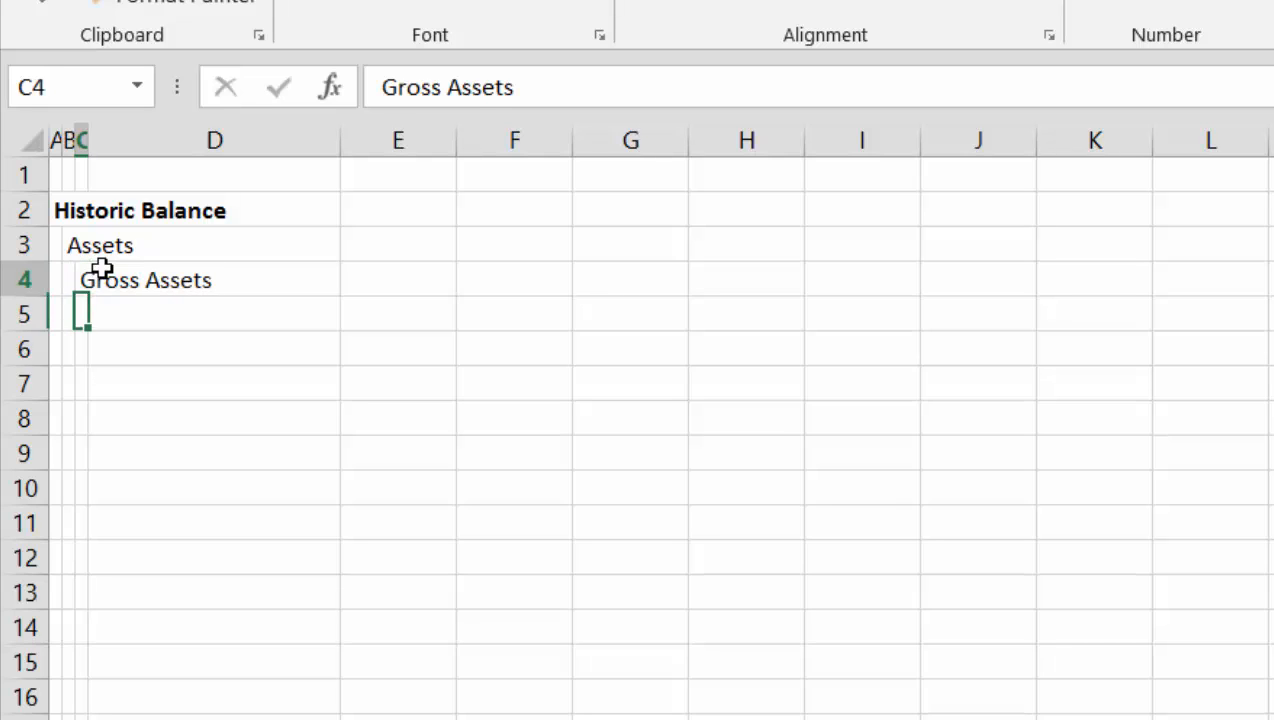
# Enter 1000 for Gross Assets in cell E4 and format it with a thousands separator and two decimals
pyautogui.press('Right')
pyautogui.press('Right')
pyautogui.write('1000')
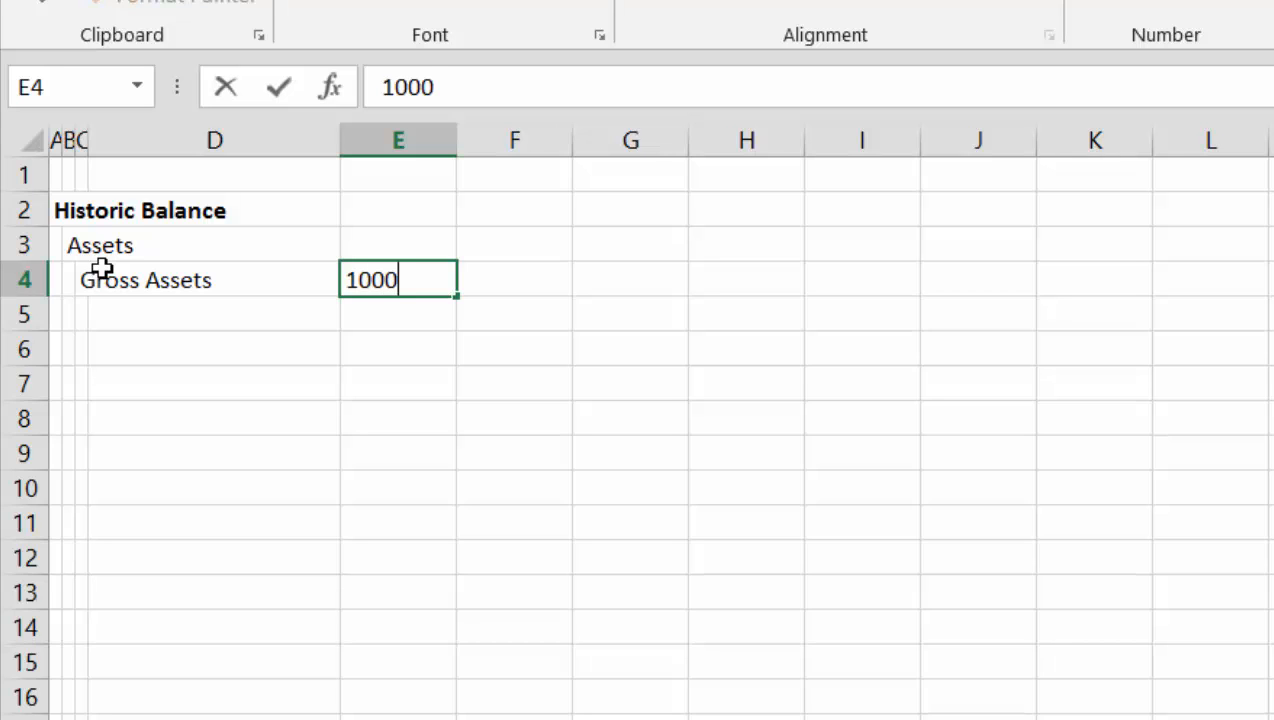
pyautogui.press('Return')
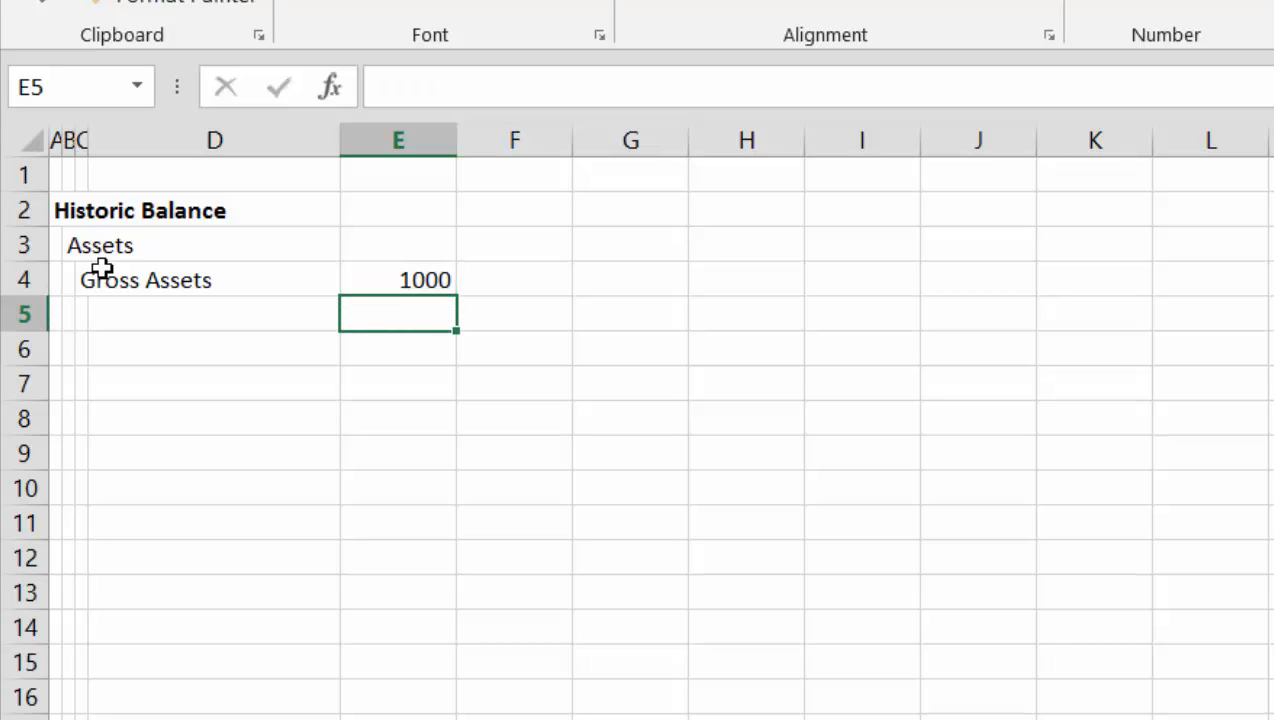
pyautogui.press('Up')
pyautogui.hotkey('ctrl', 'shift', '1')
# Enter the row label "Acccumulated Depreciation" in cell C5 and widen column D so the label fits
pyautogui.press('Down')
pyautogui.press('Left')
pyautogui.press('Left')
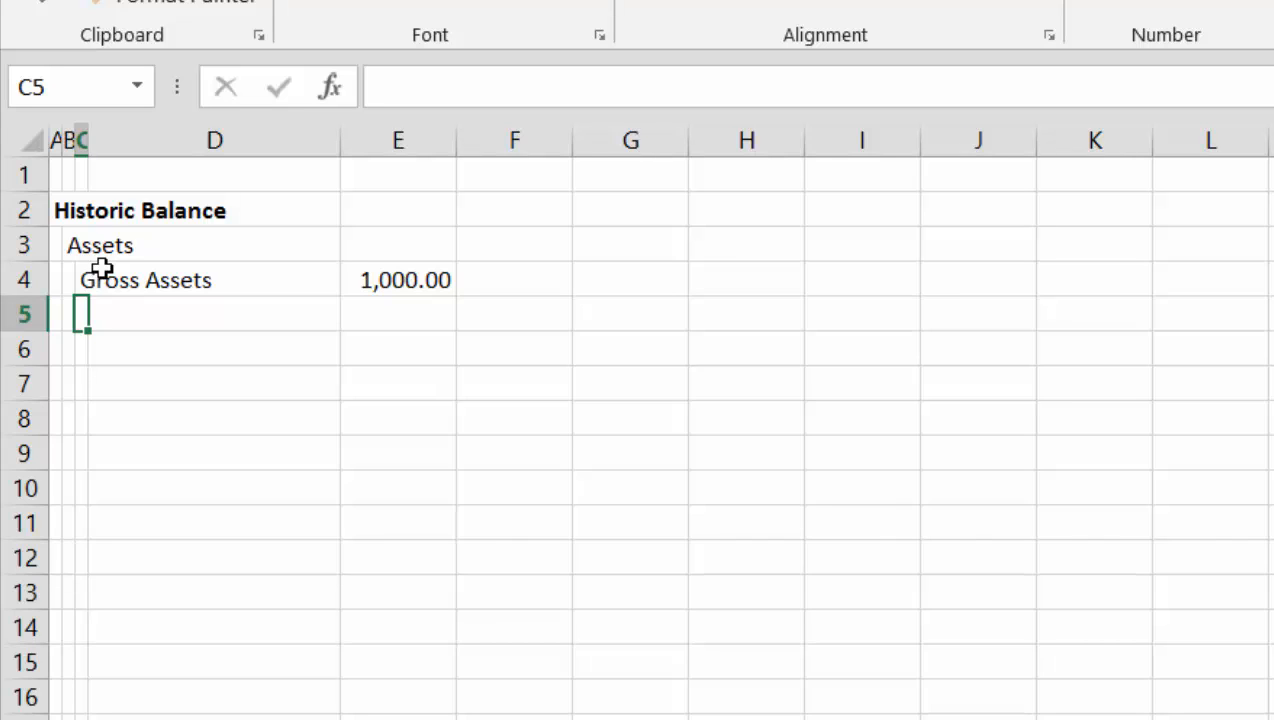
pyautogui.write('Acccumul')
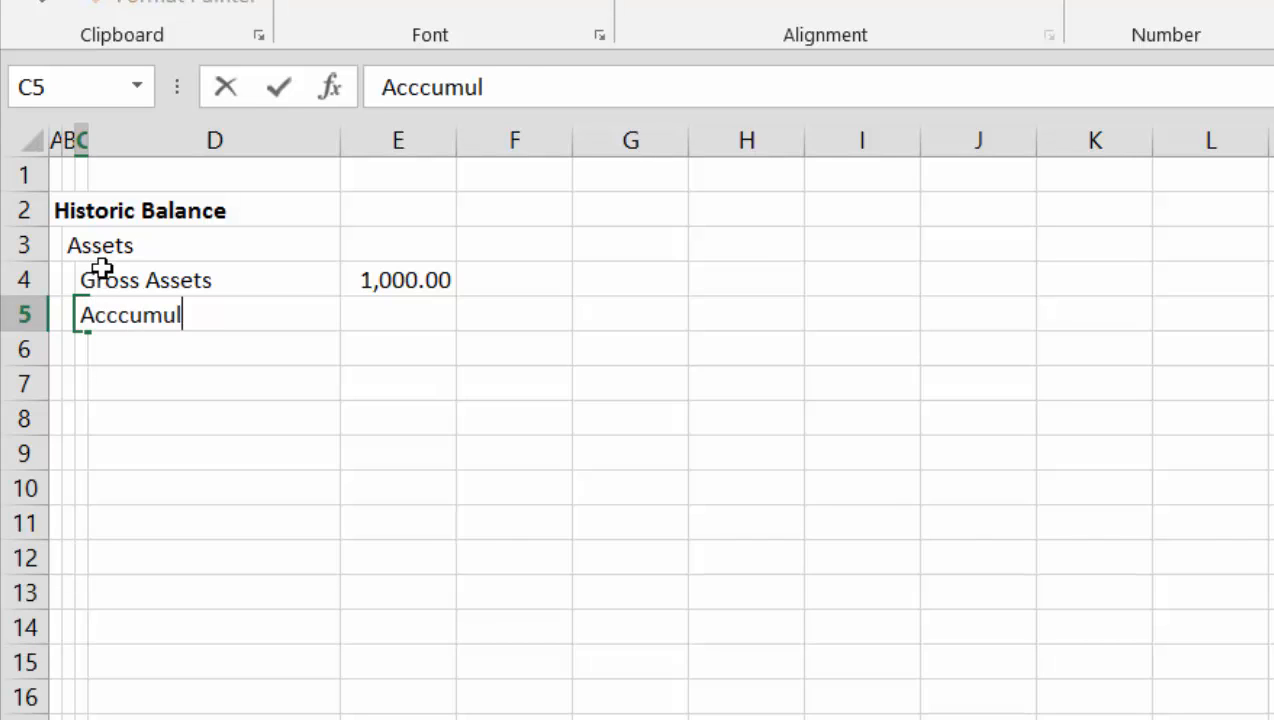
pyautogui.write('ated De')
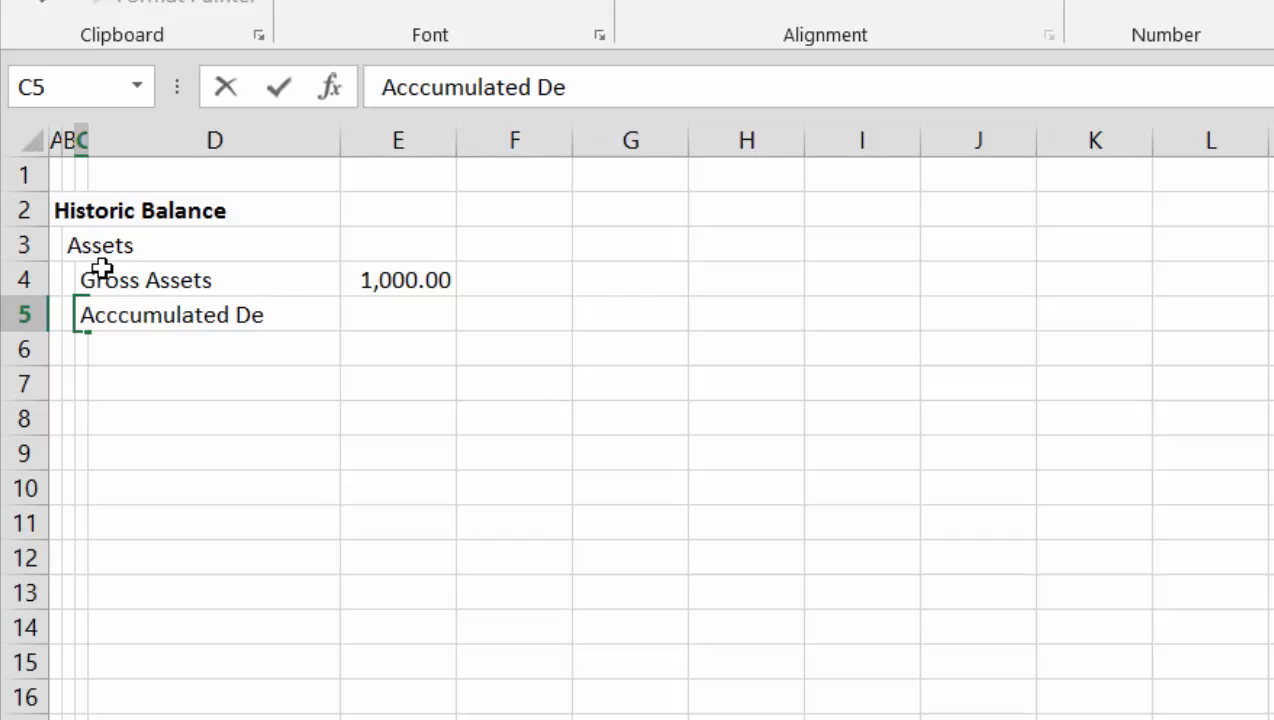
pyautogui.write('preciation')
pyautogui.press('Return')
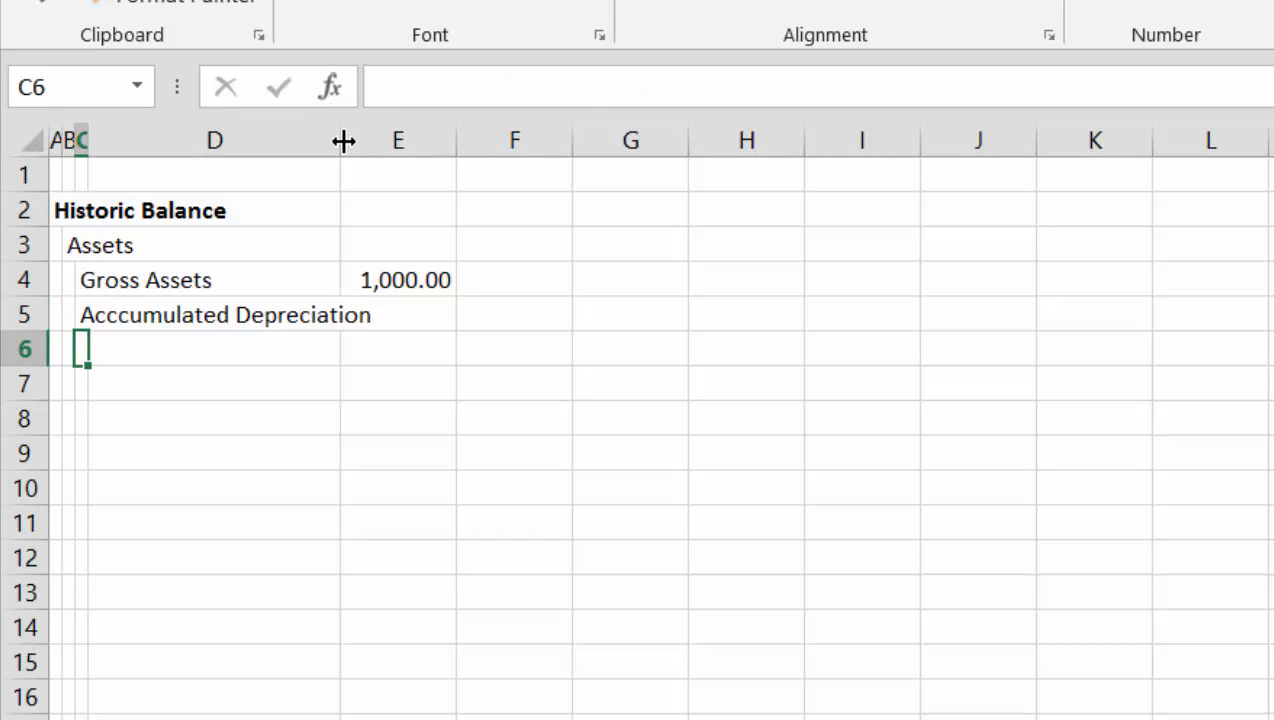
pyautogui.moveTo(343, 141); pyautogui.dragTo(401, 148)
# Enter 300 for accumulated depreciation in cell E5 and format it with a thousands separator and two decimals
pyautogui.press('Up')
pyautogui.press('Right')
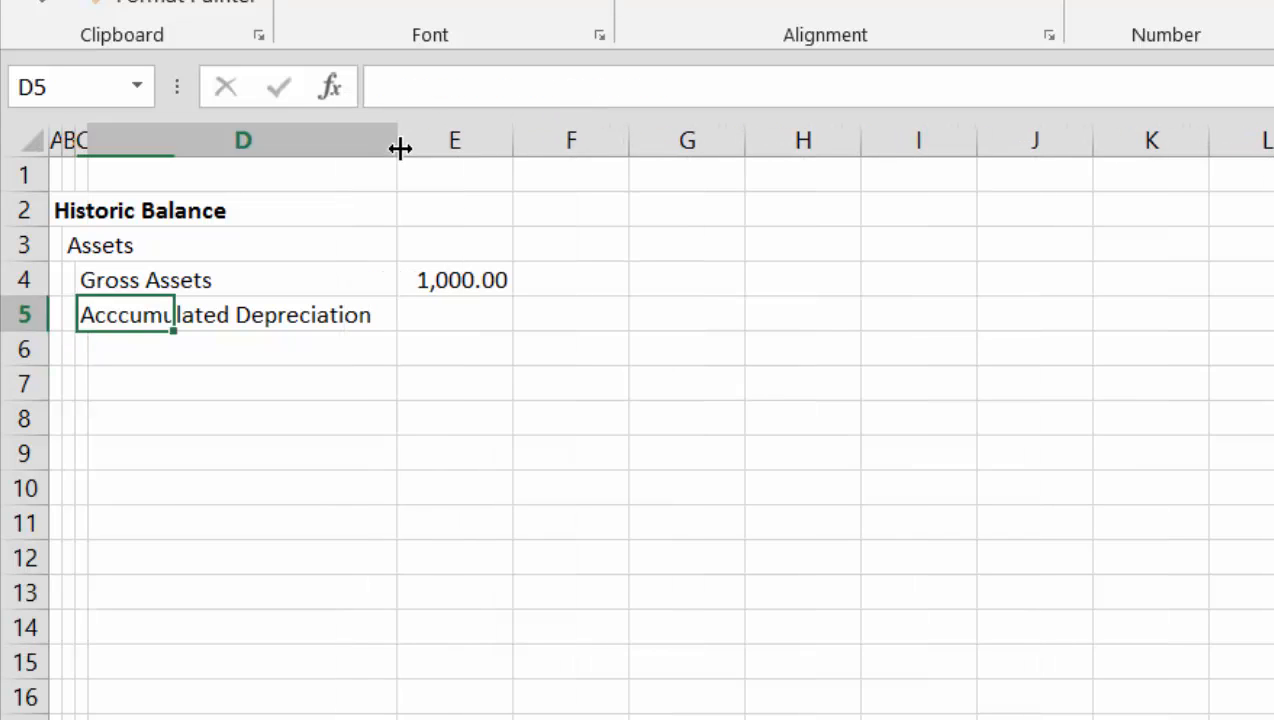
pyautogui.press('Right')
pyautogui.write('300')
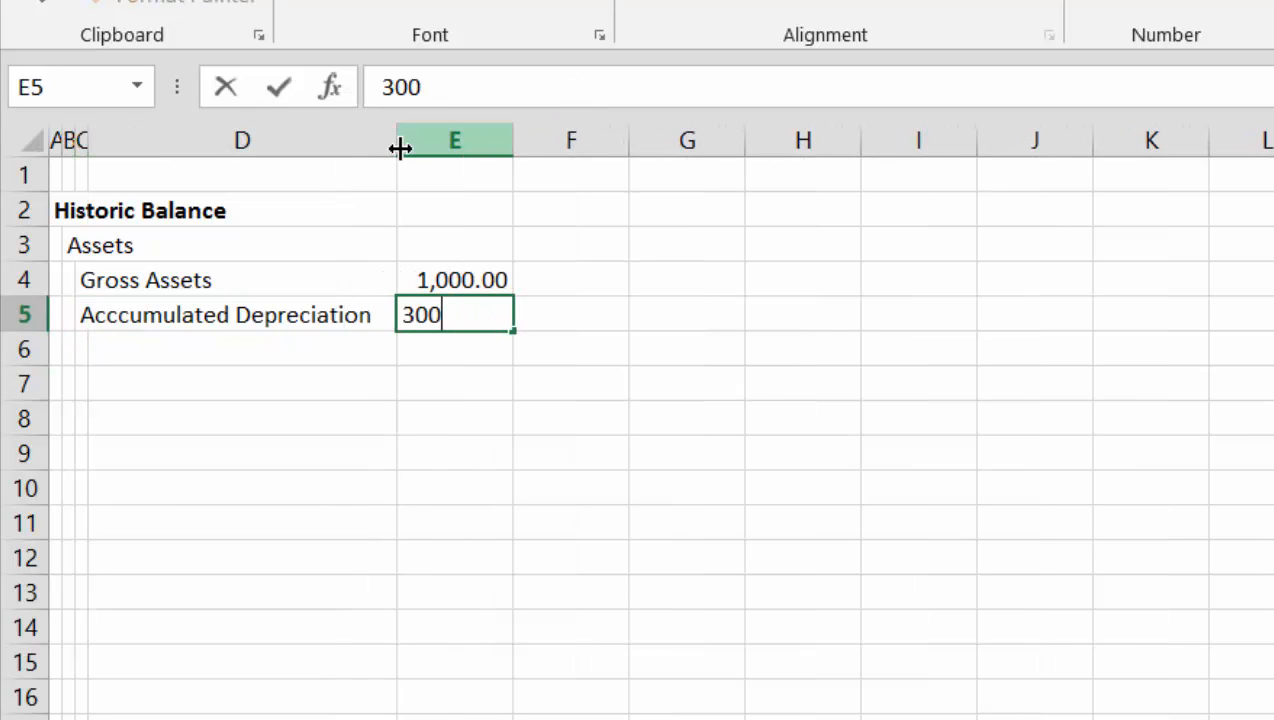
pyautogui.press('Return')
pyautogui.press('Up')
pyautogui.hotkey('ctrl', 'shift', '1')
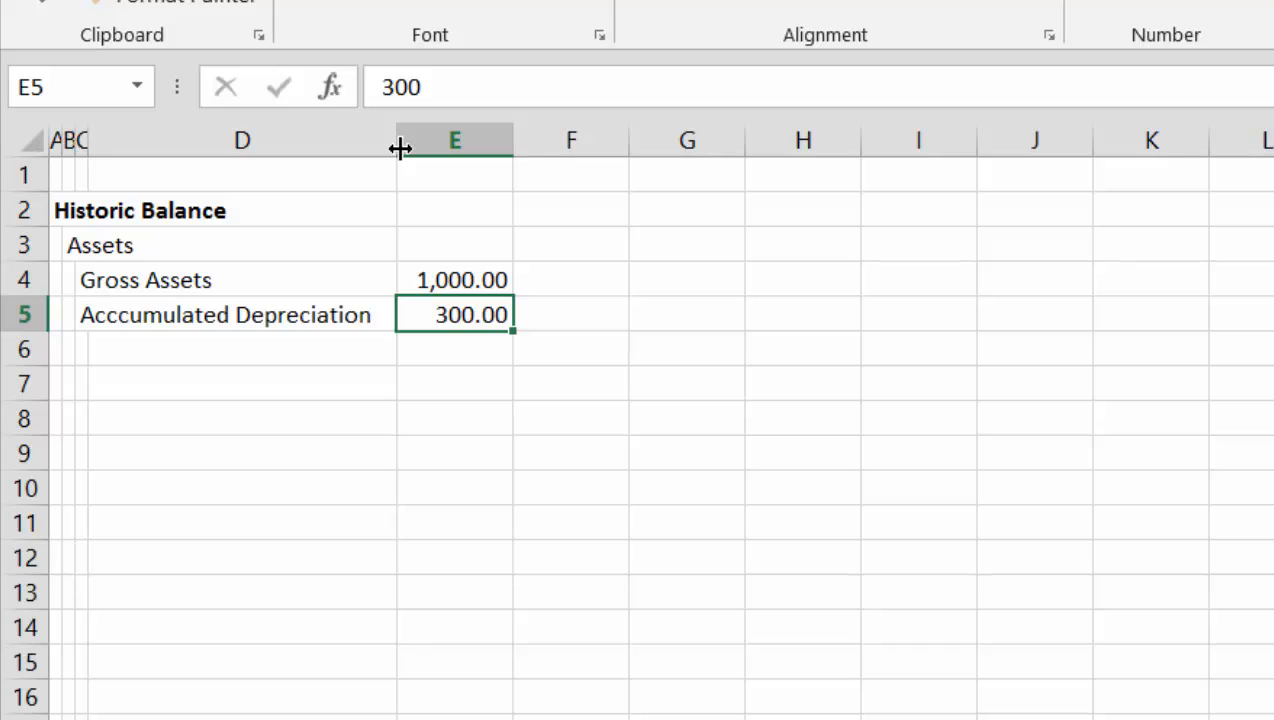
# Enter the row label "Net Plant" in cell C6 beneath the accumulated depreciation label
pyautogui.press('Down')
pyautogui.press('Left')
pyautogui.press('Left')
pyautogui.write('Net Plan')
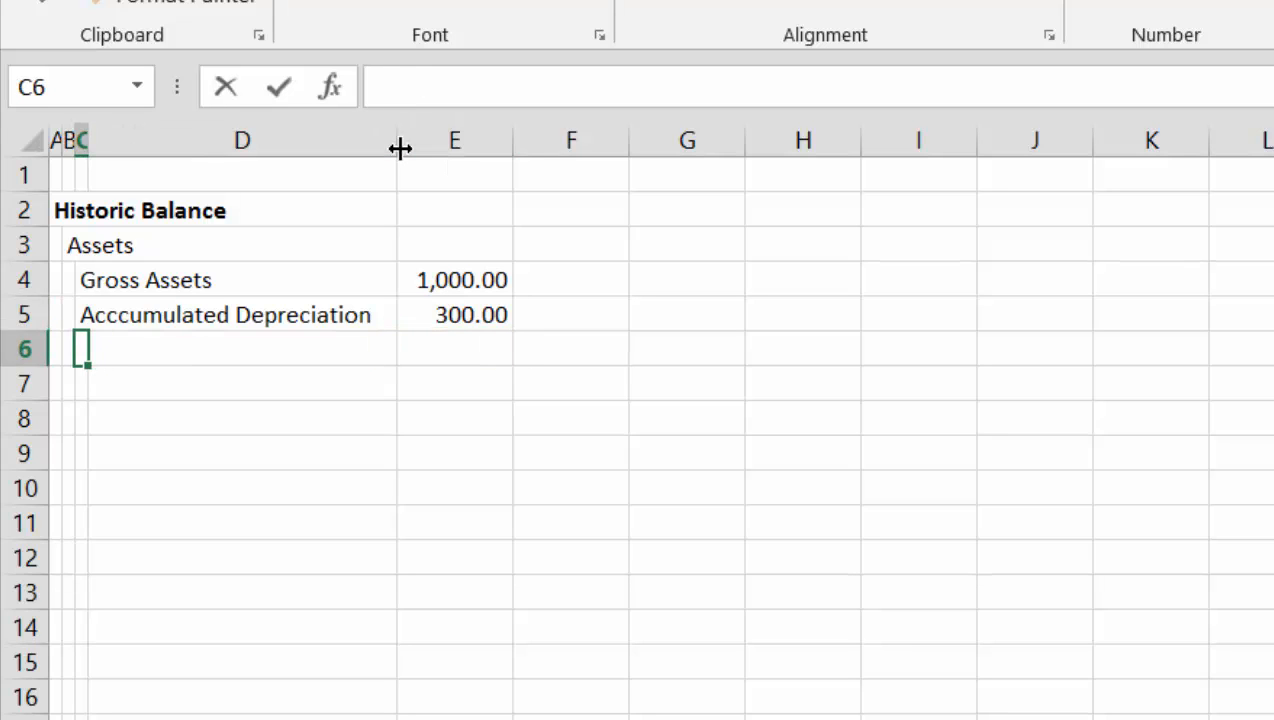
pyautogui.write('t')
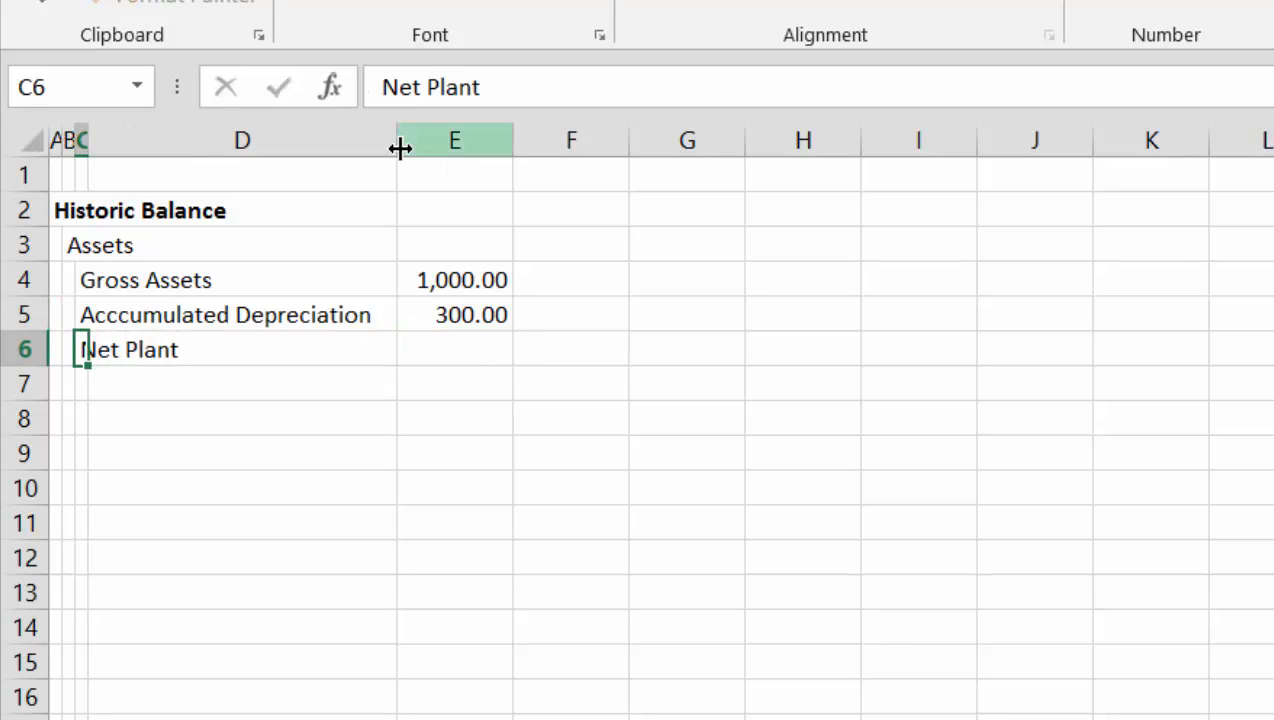
# Calculate Net Plant in cell E6 as gross assets minus accumulated depreciation with the formula =E4-E5
pyautogui.press('Right')
pyautogui.press('Right')
pyautogui.write('=')
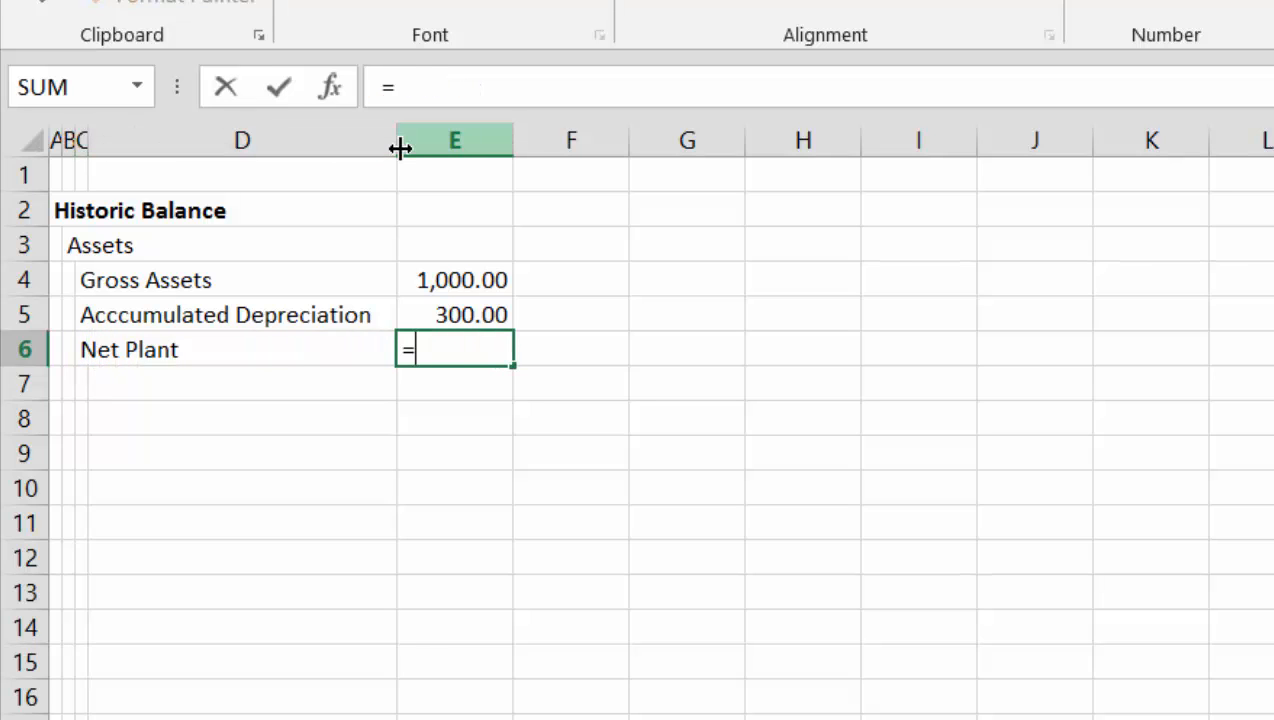
pyautogui.press('Up')
pyautogui.press('Up')
pyautogui.write('-')
pyautogui.press('Up')
pyautogui.press('Return')
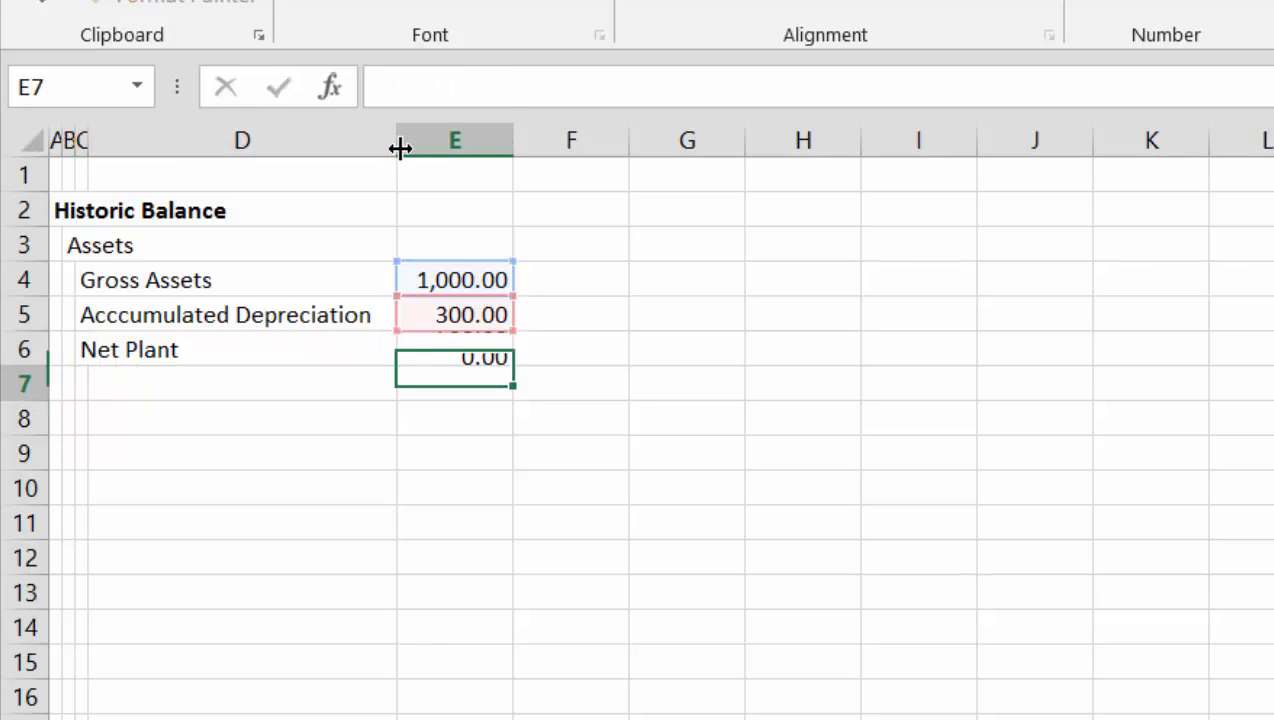
# Enter the row label "Debt" in cell C8, leaving row 7 blank, and enter 400 for it in cell E8
pyautogui.press('Down')
pyautogui.press('Left')
pyautogui.press('Left')
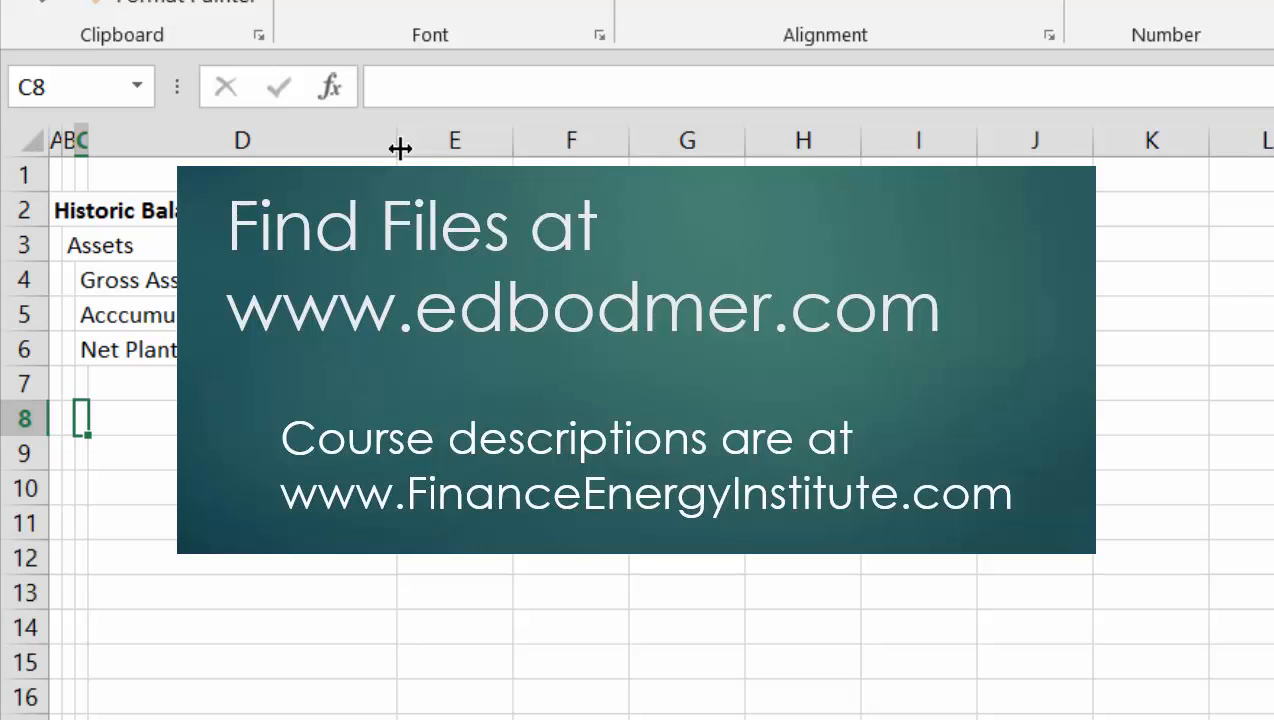
pyautogui.write('Debt')
pyautogui.press('Return')
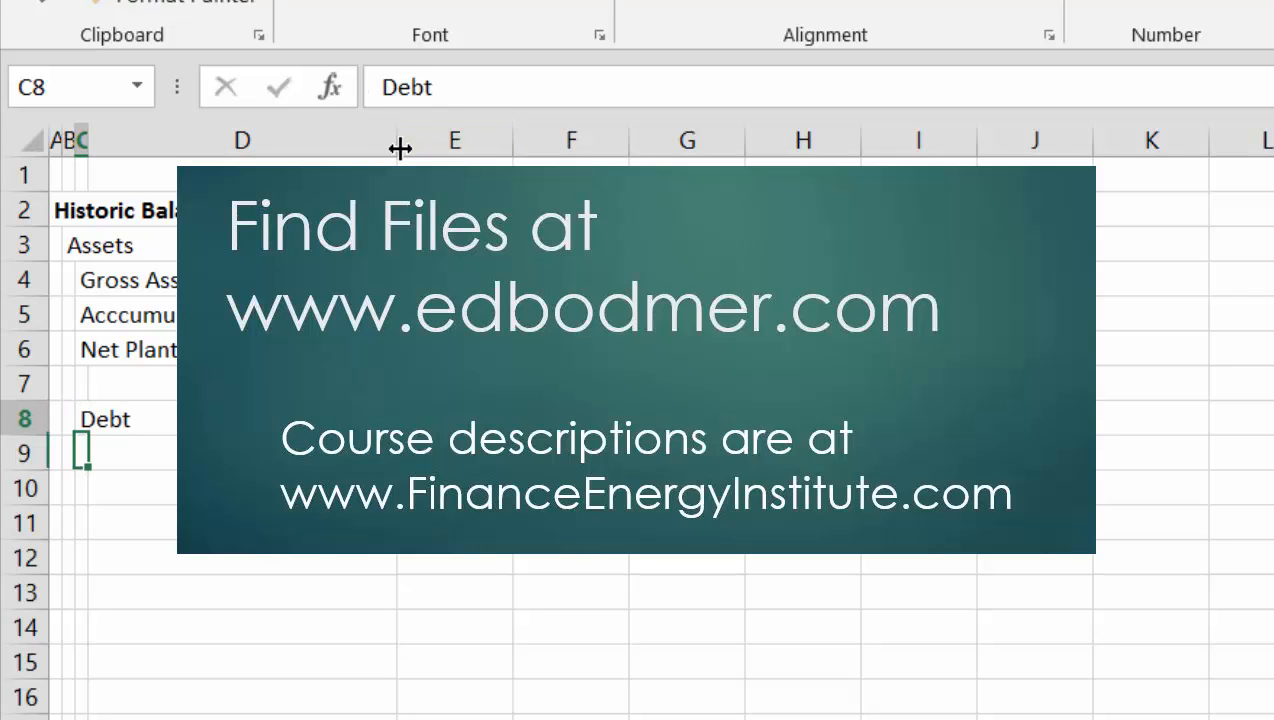
pyautogui.press('Right')
pyautogui.press('Right')
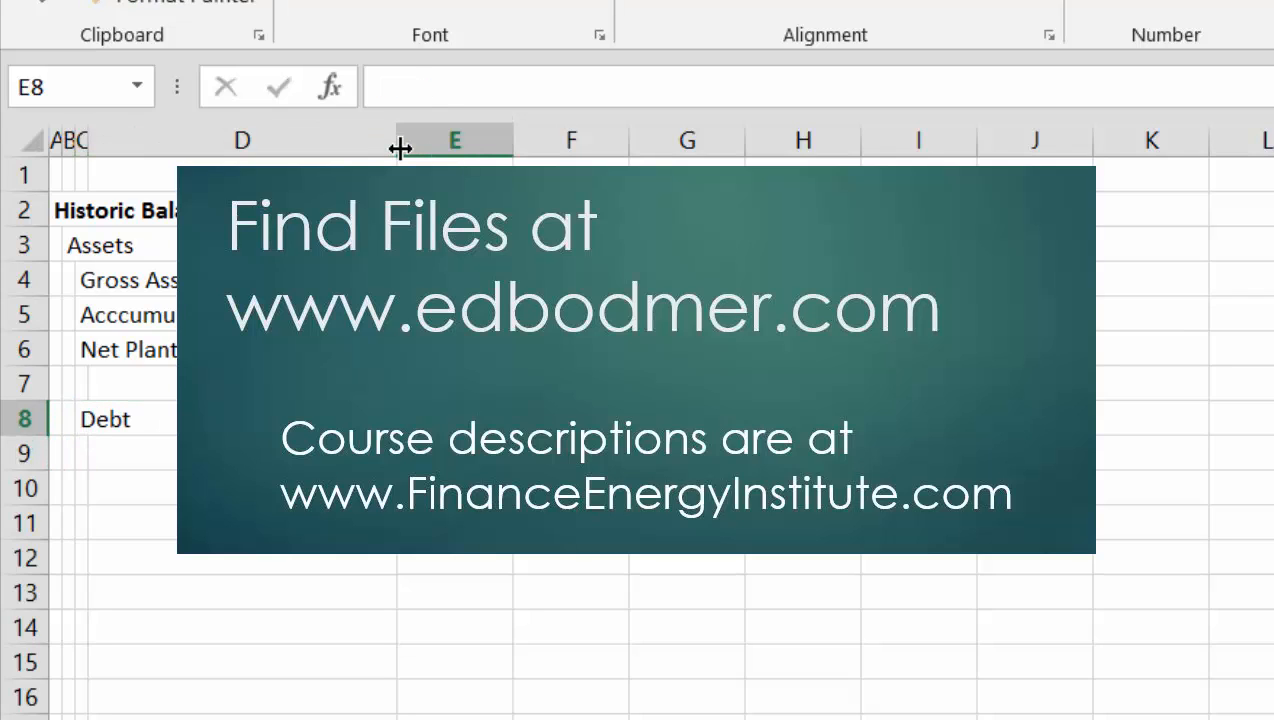
pyautogui.write('400')
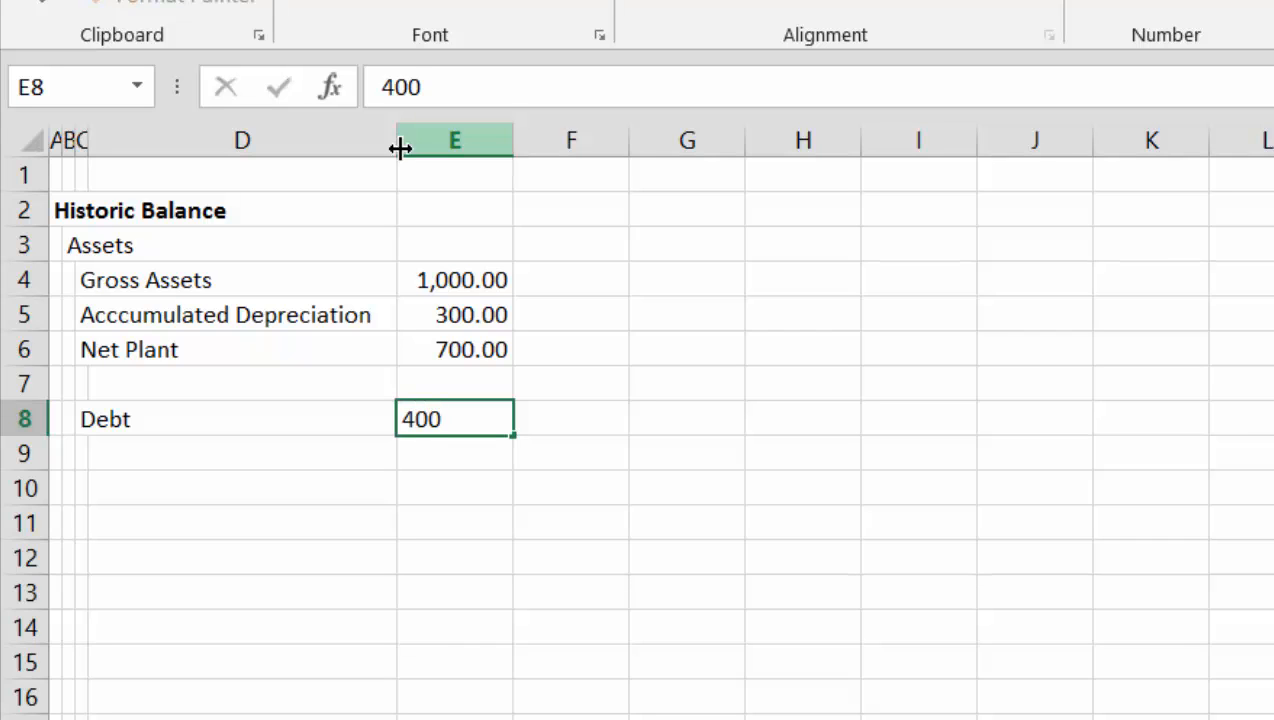
pyautogui.press('Return')
pyautogui.press('Up')
pyautogui.press('Down')
# Enter the row label "Equity" in cell C9 directly below Debt
pyautogui.press('Left')
pyautogui.press('Left')
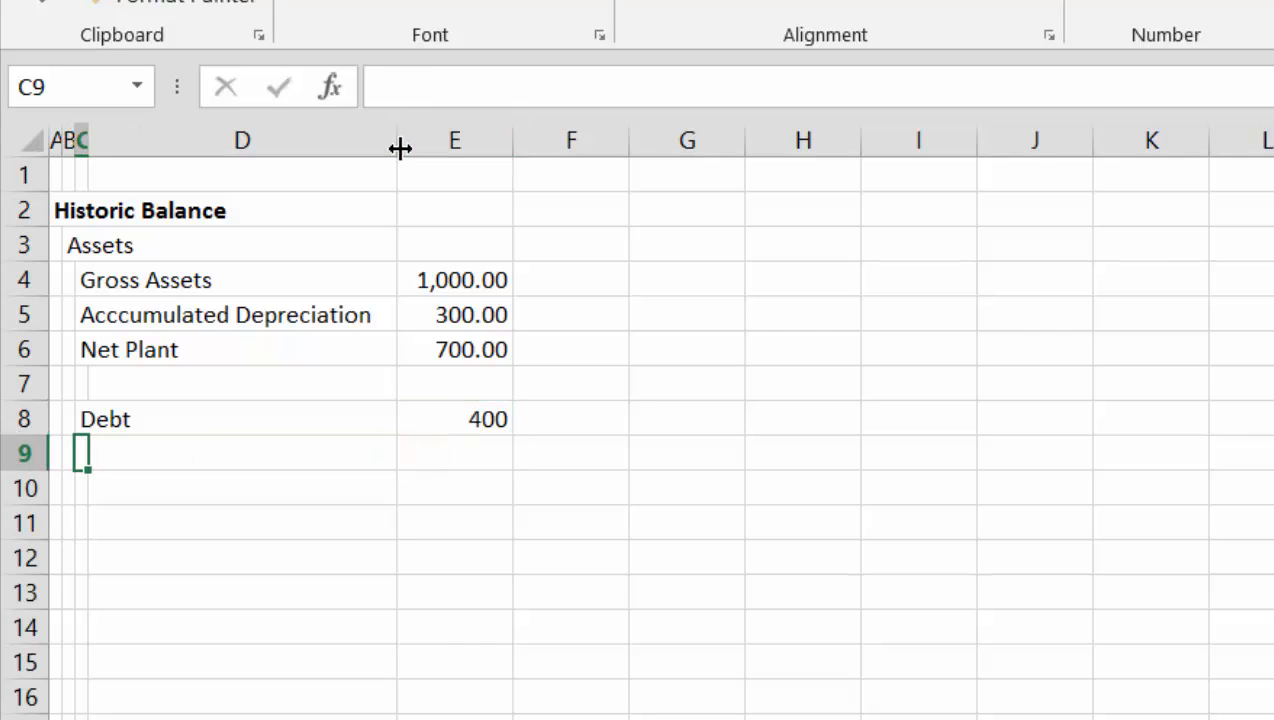
pyautogui.write('Equity')
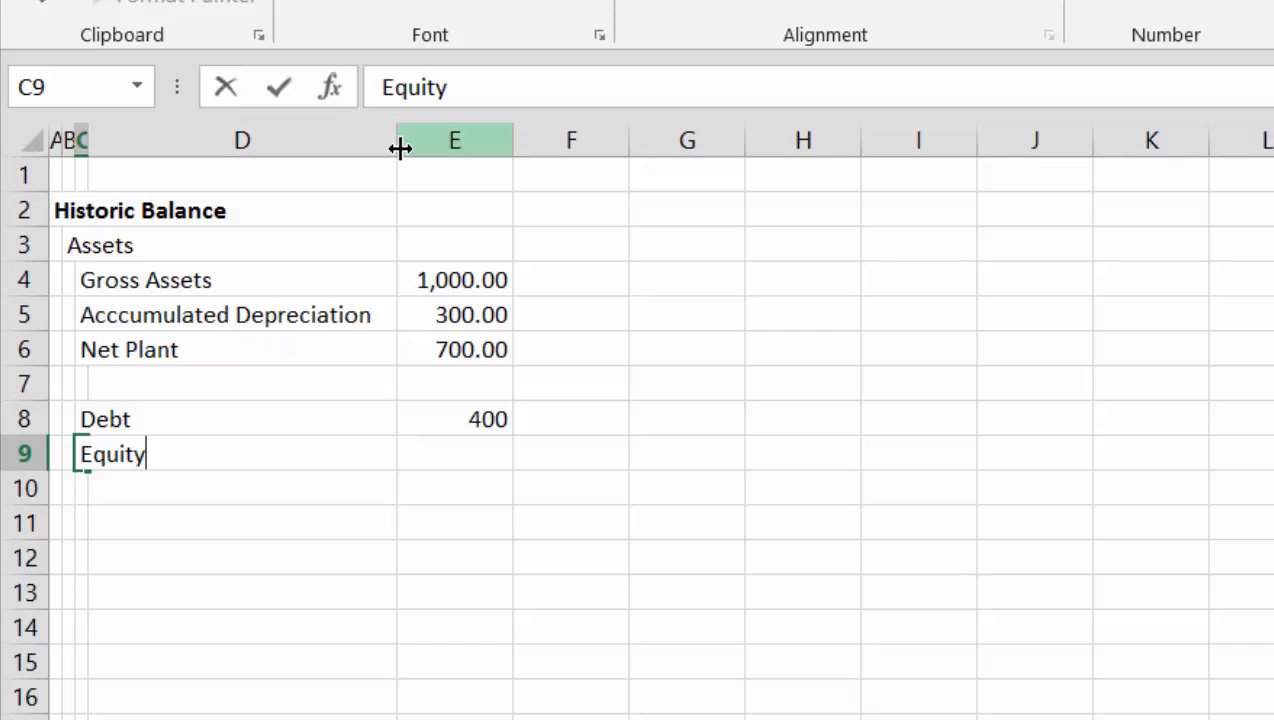
pyautogui.press('Return')
# Calculate Equity in cell E9 as net plant minus debt with the formula =E6-E8
pyautogui.press('Up')
pyautogui.press('Right')
pyautogui.press('Right')
pyautogui.write('=')
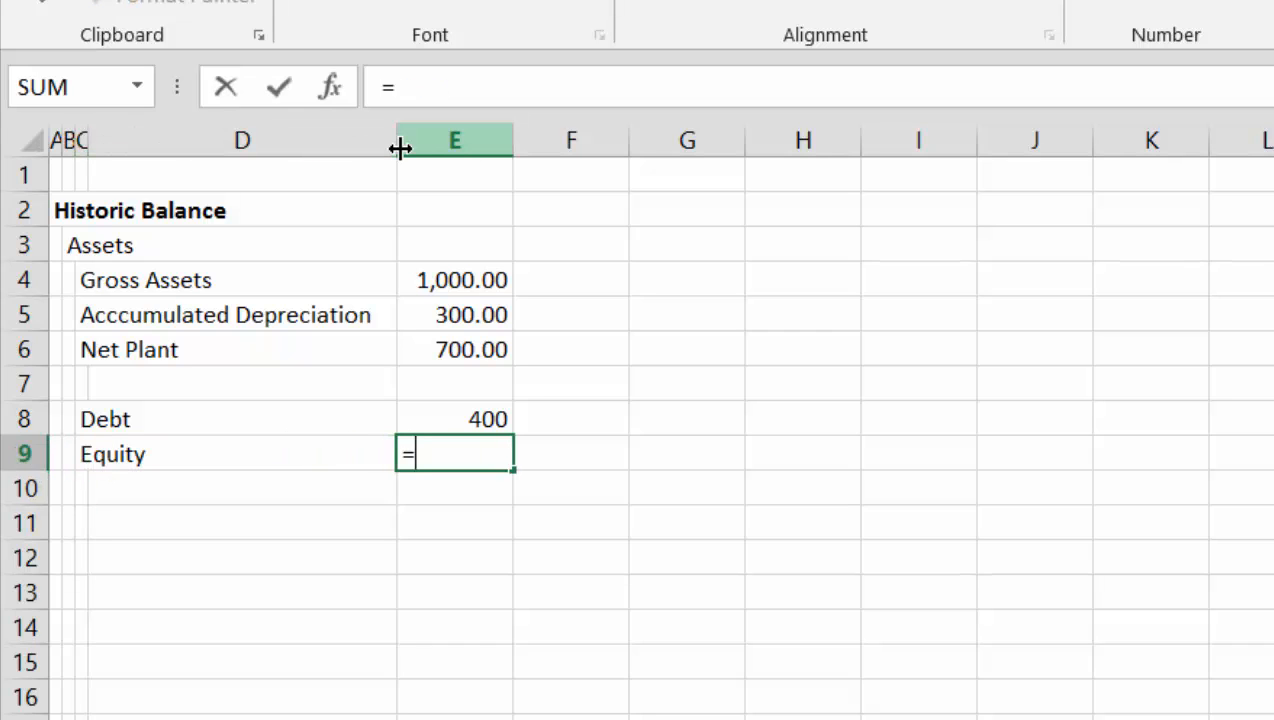
pyautogui.press('Up')
pyautogui.press('Up')
pyautogui.press('Up')
pyautogui.write('-')
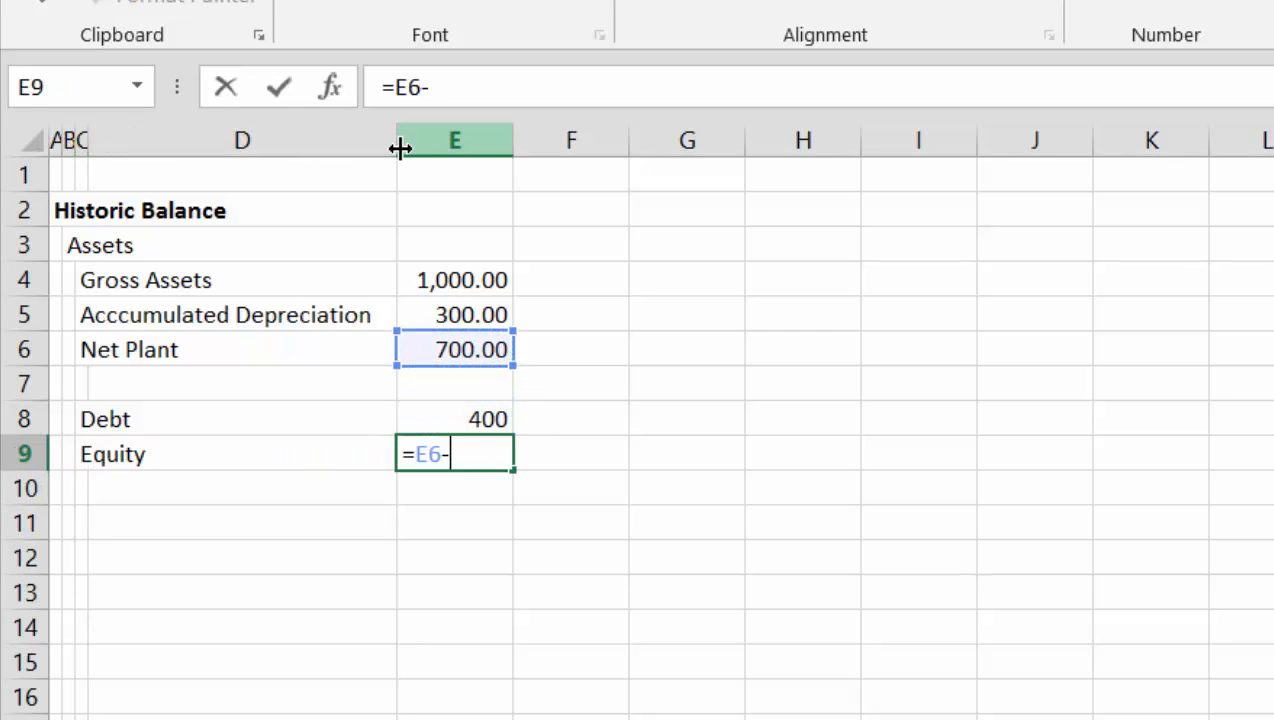
pyautogui.press('Up')
pyautogui.press('Return')
# Format the debt value in cell E8 with a thousands separator and two decimals
pyautogui.press('Up')
pyautogui.press('Up')
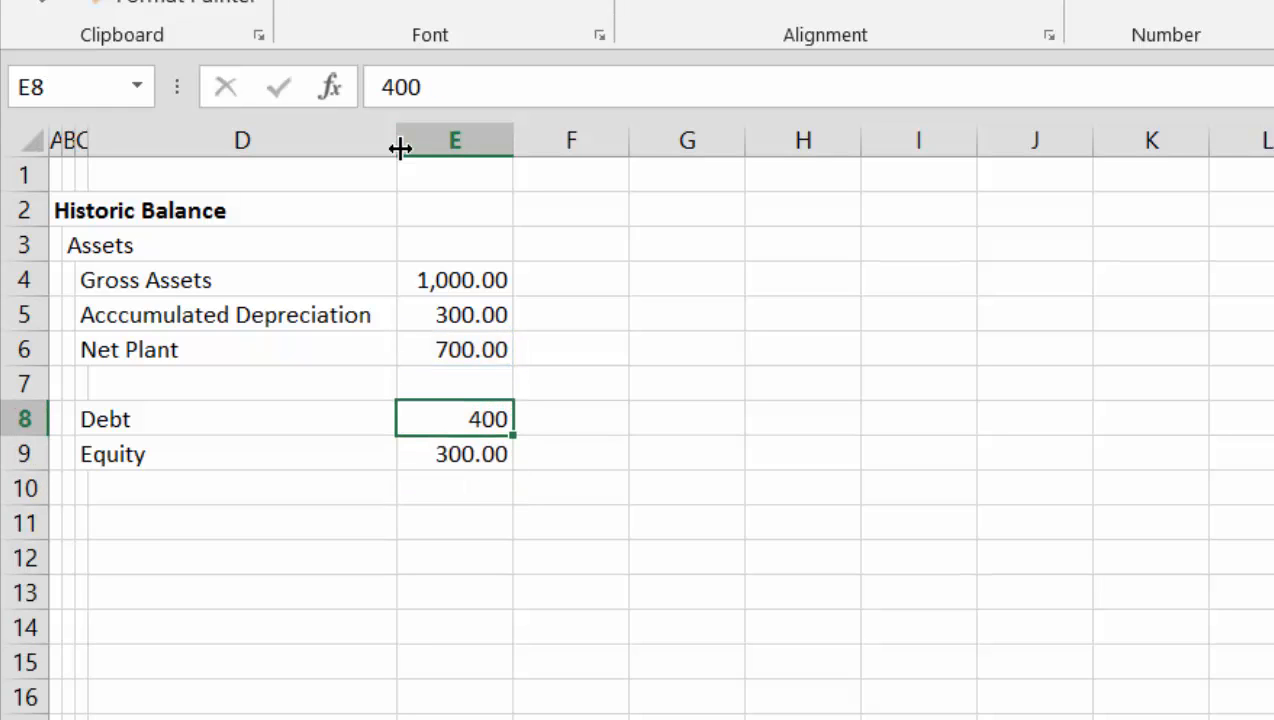
pyautogui.hotkey('ctrl', 'shift', '1')
# Insert two blank rows above the Historic Balance heading in row 2
pyautogui.press('Up')
pyautogui.press('Up')
pyautogui.press('Up')
pyautogui.press('Up')
pyautogui.press('Up')
pyautogui.press('Up')
pyautogui.press('Up')
pyautogui.press('Left')
pyautogui.press('Left')
pyautogui.press('Left')
pyautogui.press('Left')
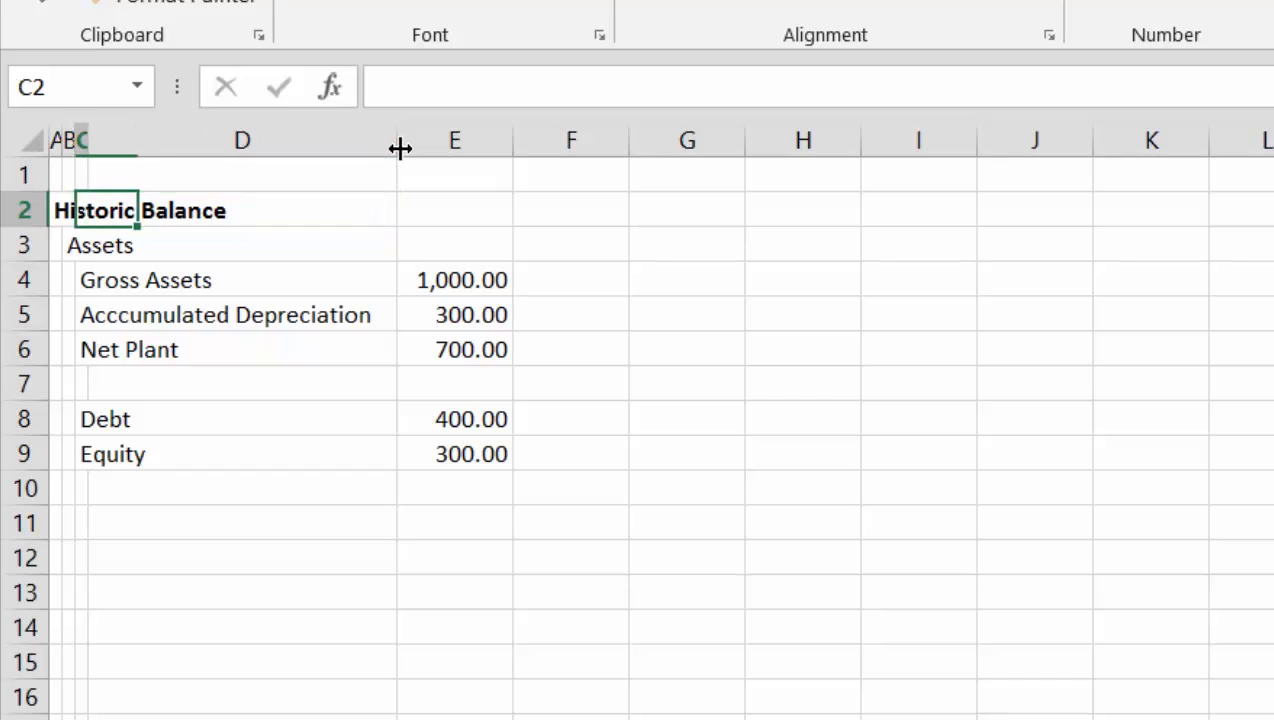
pyautogui.hotkey('shift', 'space')
pyautogui.hotkey('ctrl', 'shift', '+')
pyautogui.hotkey('ctrl', 'shift', '+')
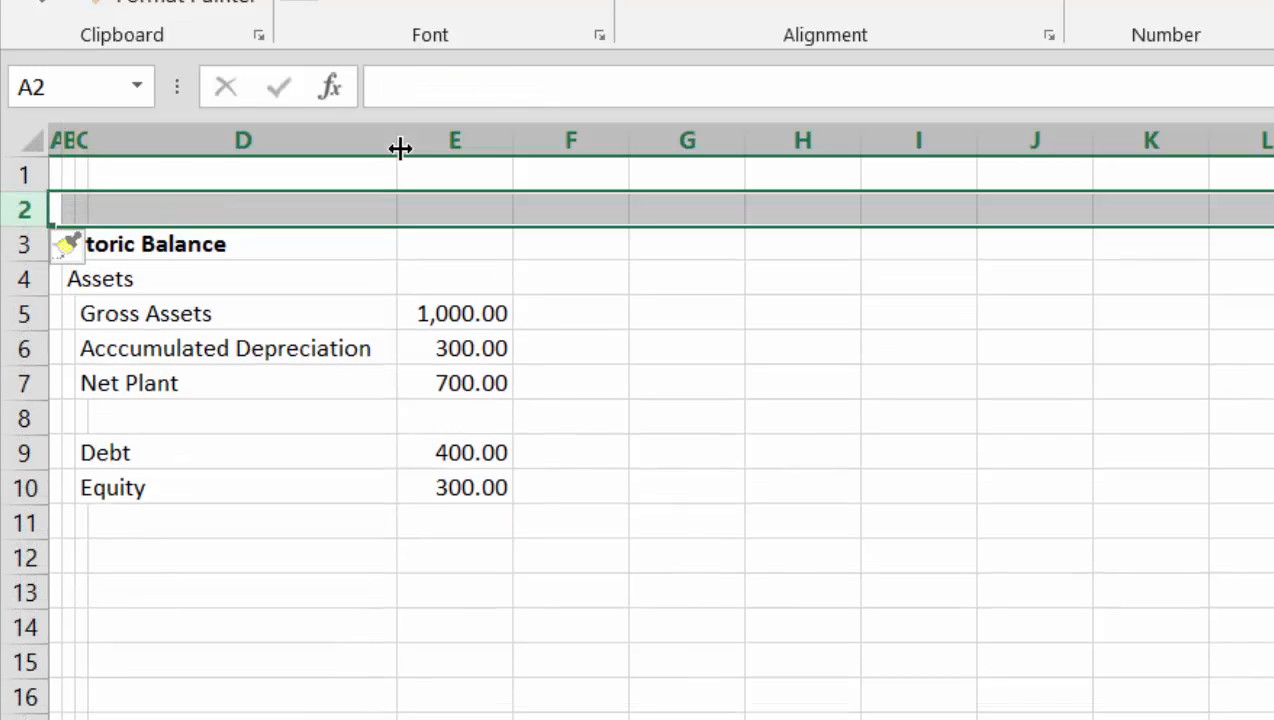
# Enter the heading "Period" in cell A1
pyautogui.press('Up')
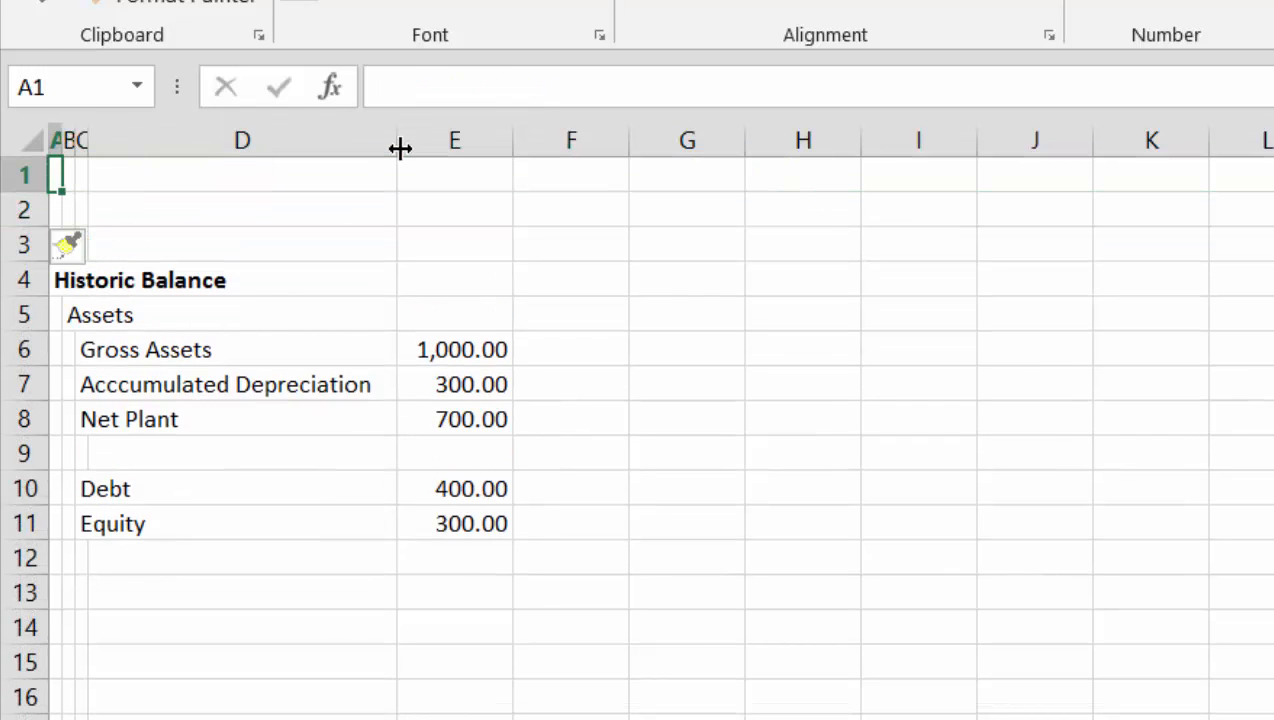
pyautogui.write('pe')
pyautogui.press('BackSpace')
pyautogui.press('BackSpace')
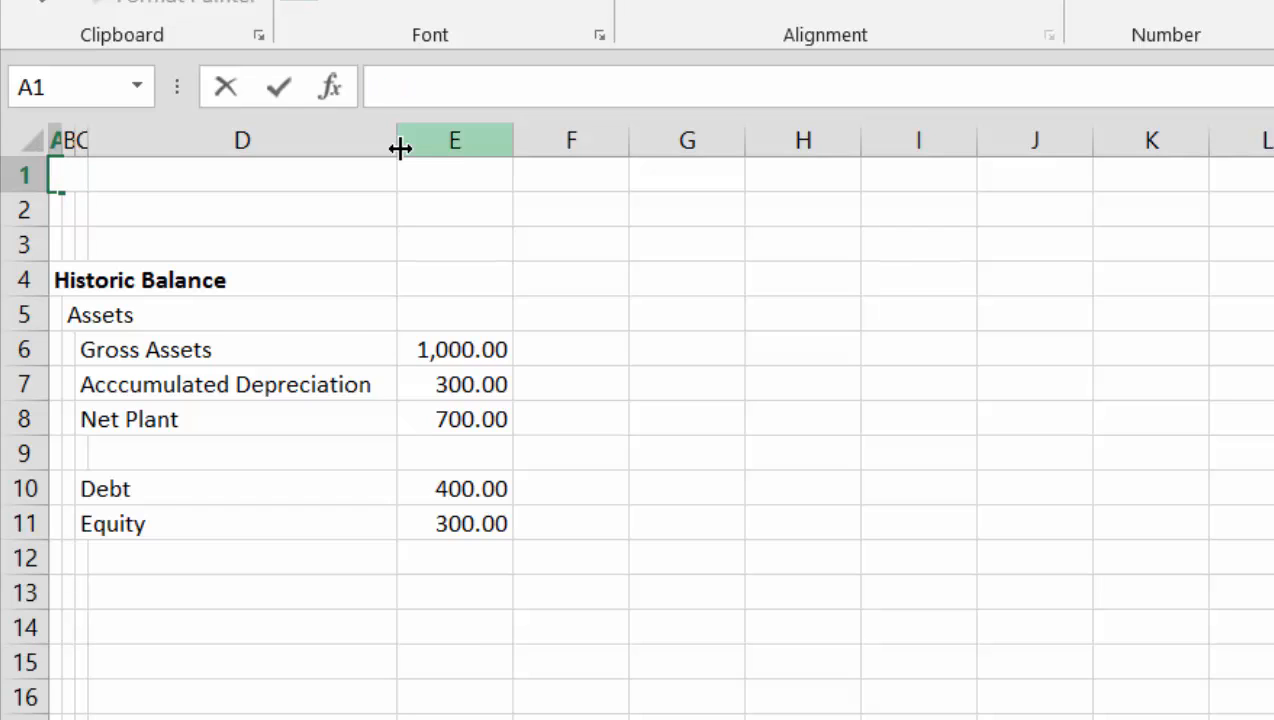
pyautogui.write('Period')
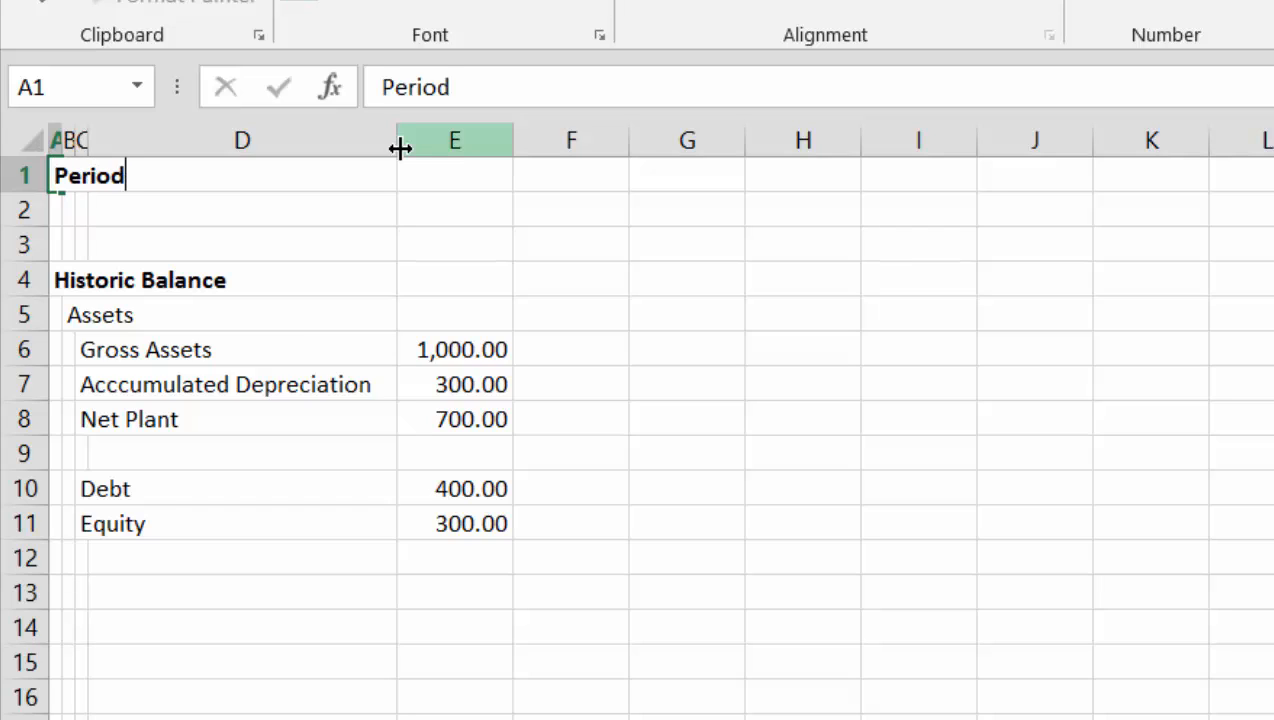
pyautogui.hotkey('ctrl', 'Return')
# Enter 2016 as the first period year in cell E1
pyautogui.press('Right')
pyautogui.press('Right')
pyautogui.press('Right')
pyautogui.press('Right')
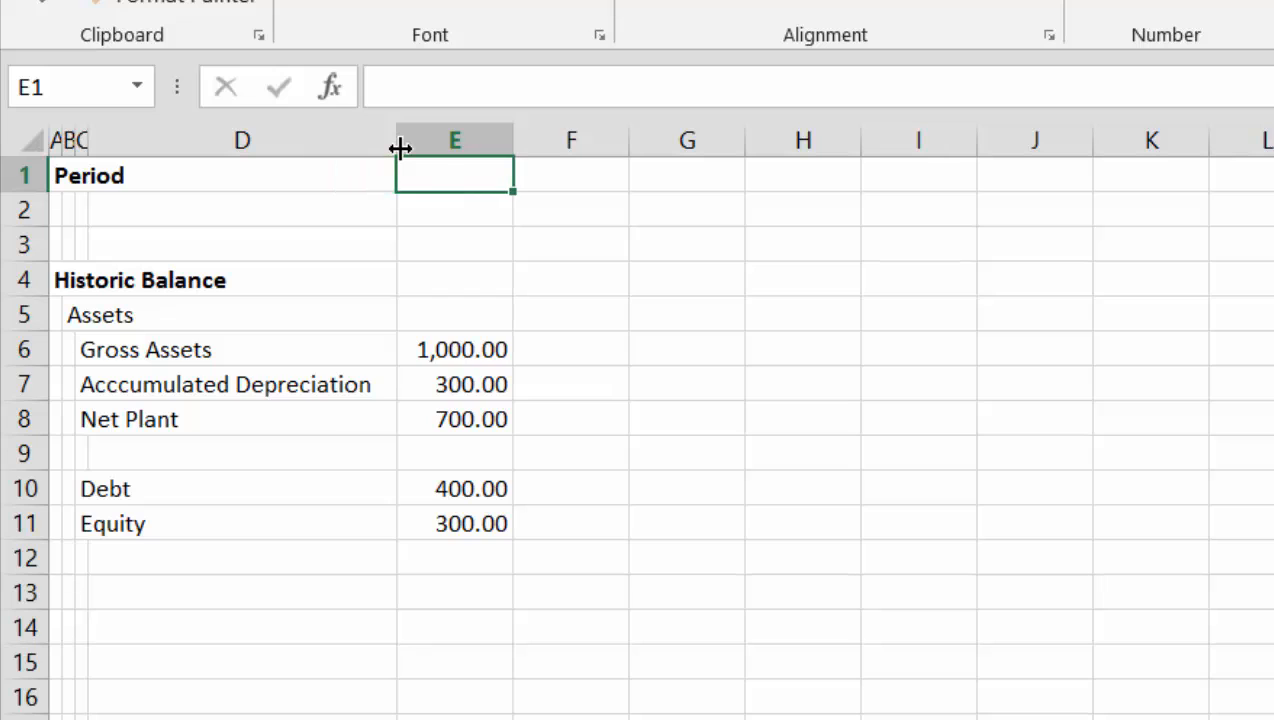
pyautogui.write('2016')
pyautogui.press('Return')
pyautogui.press('Up')
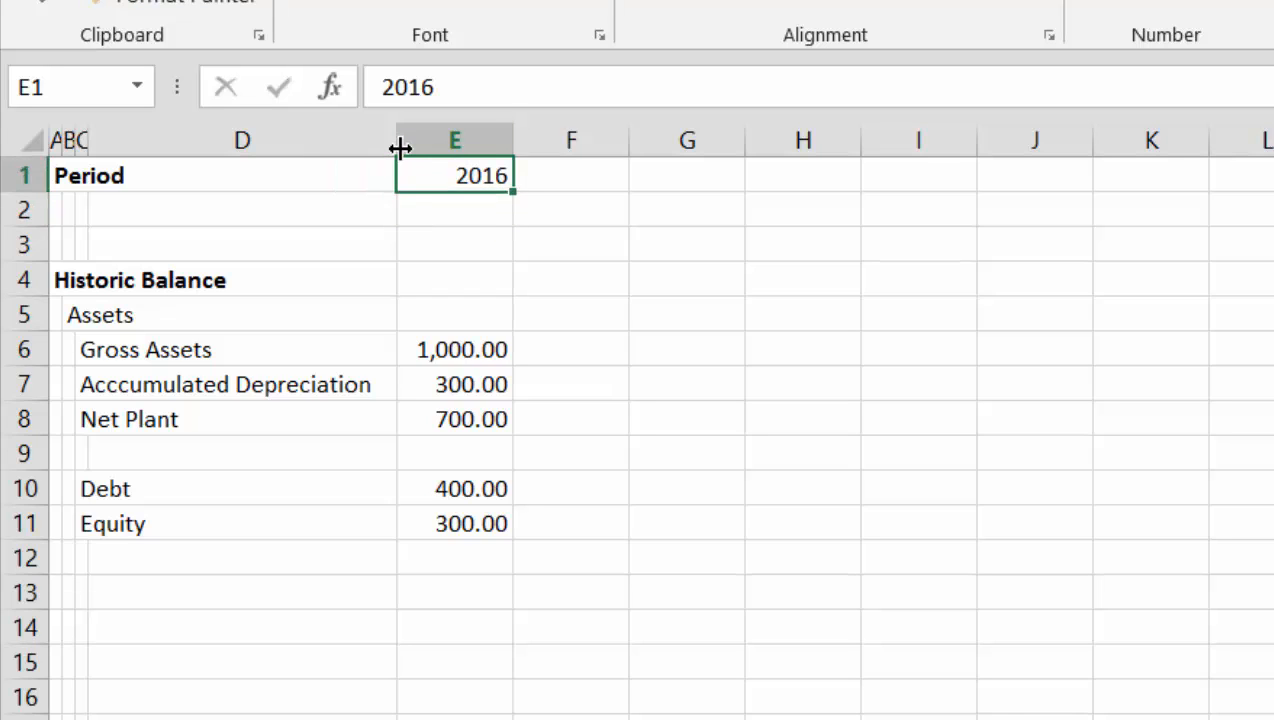
# Calculate the following year in cell F1 with the formula =E1+1
pyautogui.press('Right')
pyautogui.write('=')
pyautogui.press('Left')
pyautogui.write('+1')
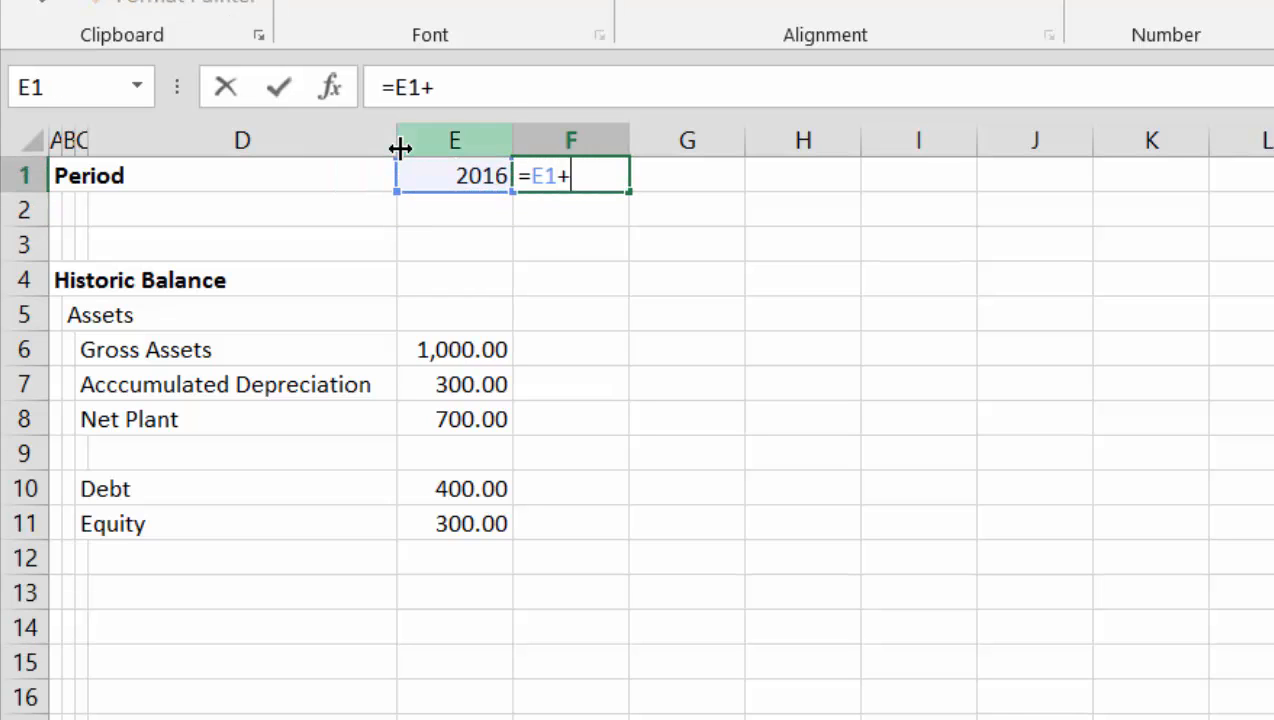
pyautogui.press('Return')
# Fill the year formula from F1 across row 1 to extend the period timeline through column L
pyautogui.press('Up')
pyautogui.hotkey('shift', 'Right')
pyautogui.hotkey('shift', 'Right')
pyautogui.hotkey('shift', 'Right')
pyautogui.hotkey('shift', 'Right')
pyautogui.hotkey('shift', 'Right')
pyautogui.hotkey('shift', 'Right')
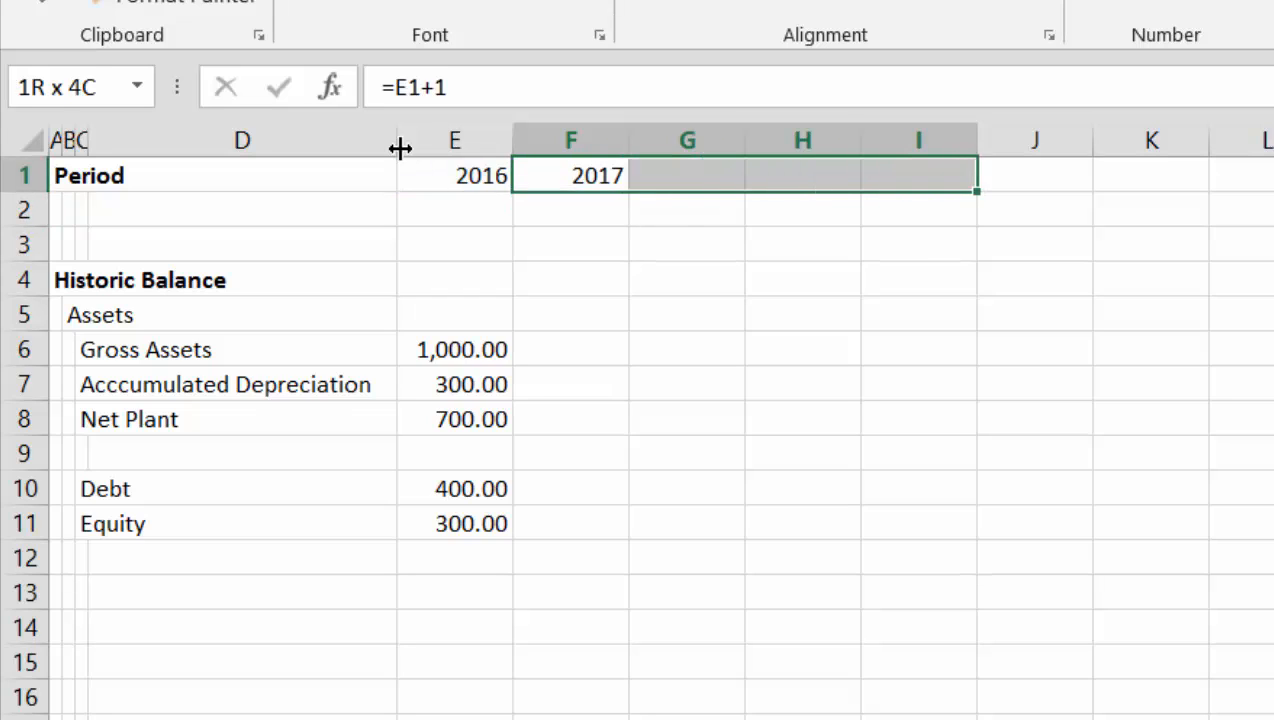
pyautogui.hotkey('ctrl', 'r')
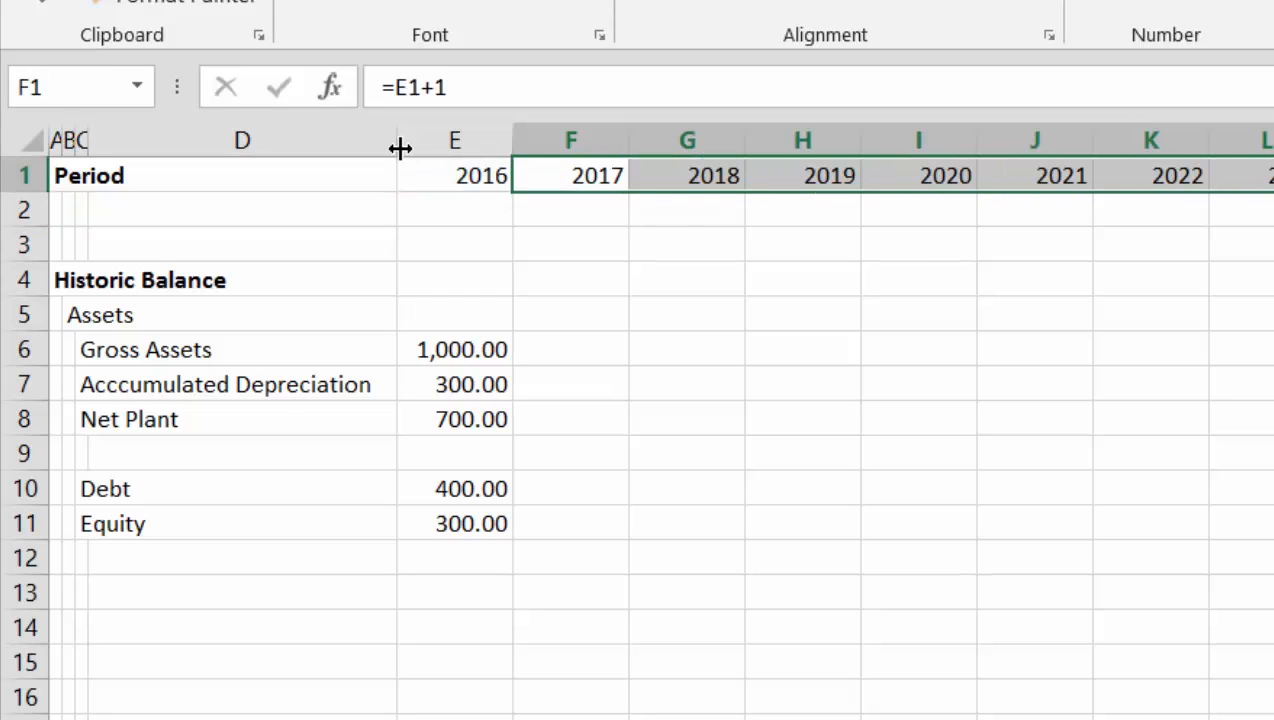
pyautogui.press('Down')
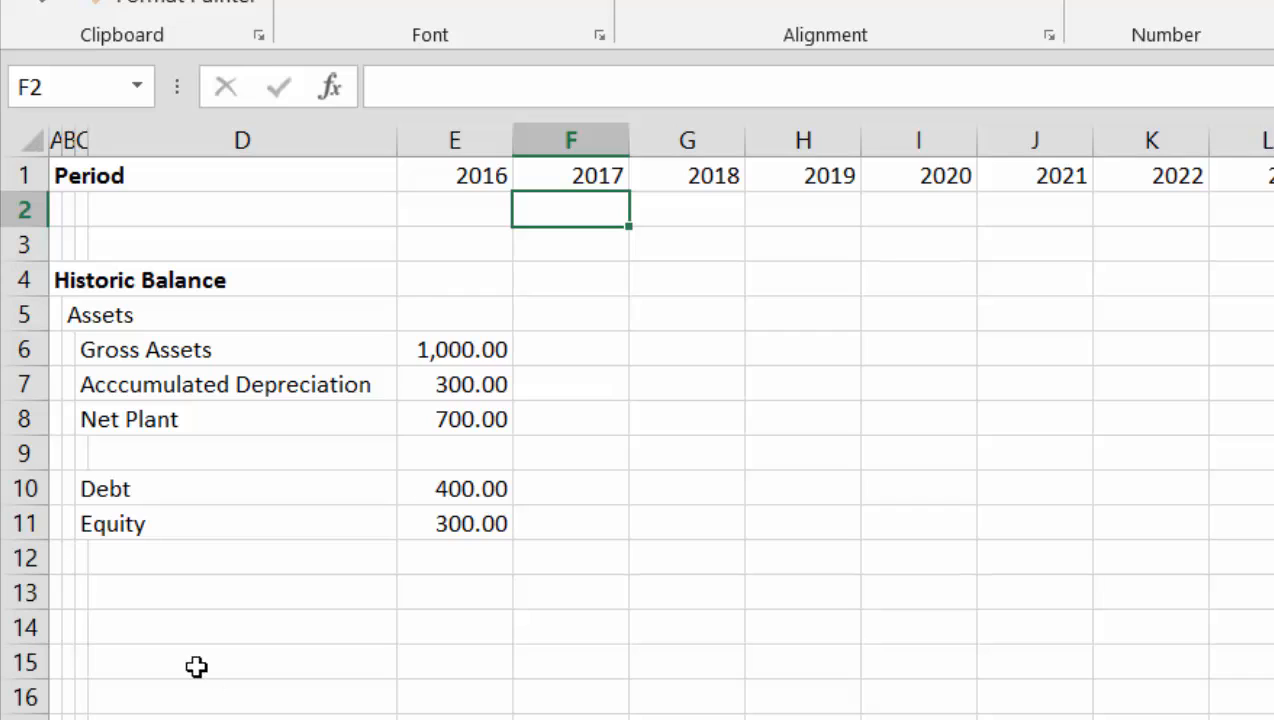
# Switch to File Explorer, view the Book (C:) library folder, and switch to the browser's Corporate Finance Model Collection page
pyautogui.hotkey('alt', 'Tab')
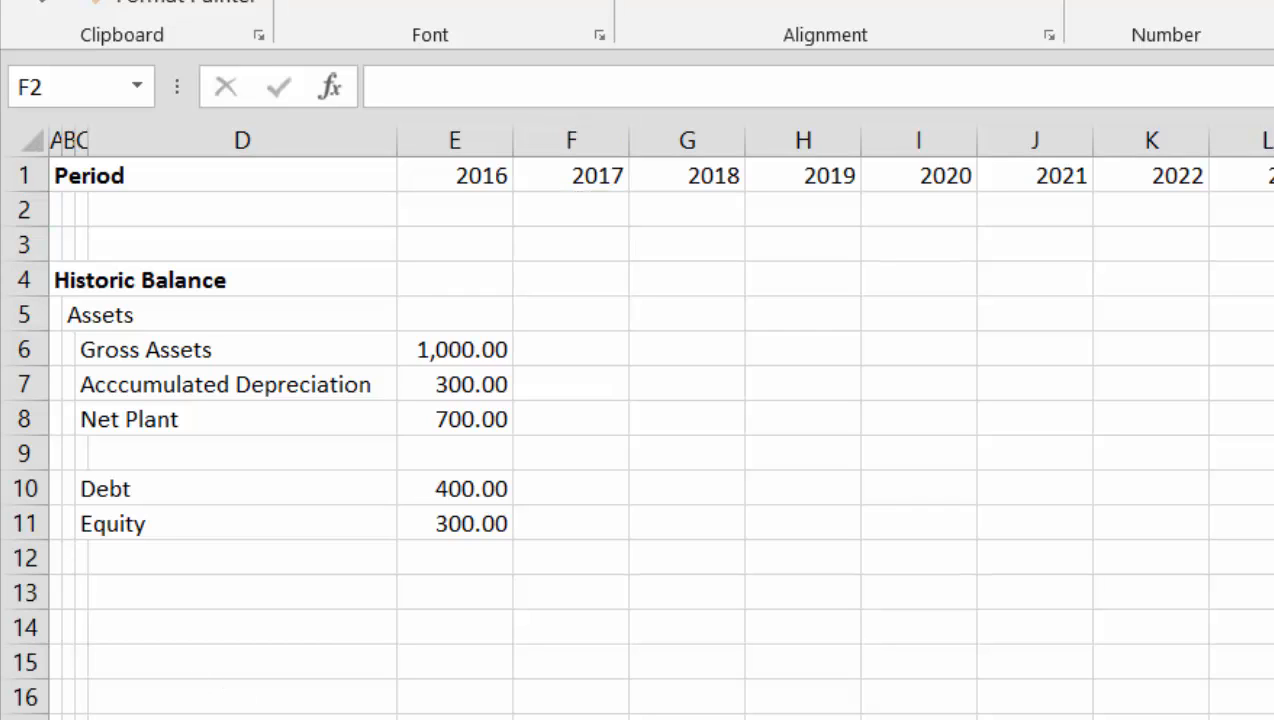
pyautogui.hotkey('alt', 'Tab')
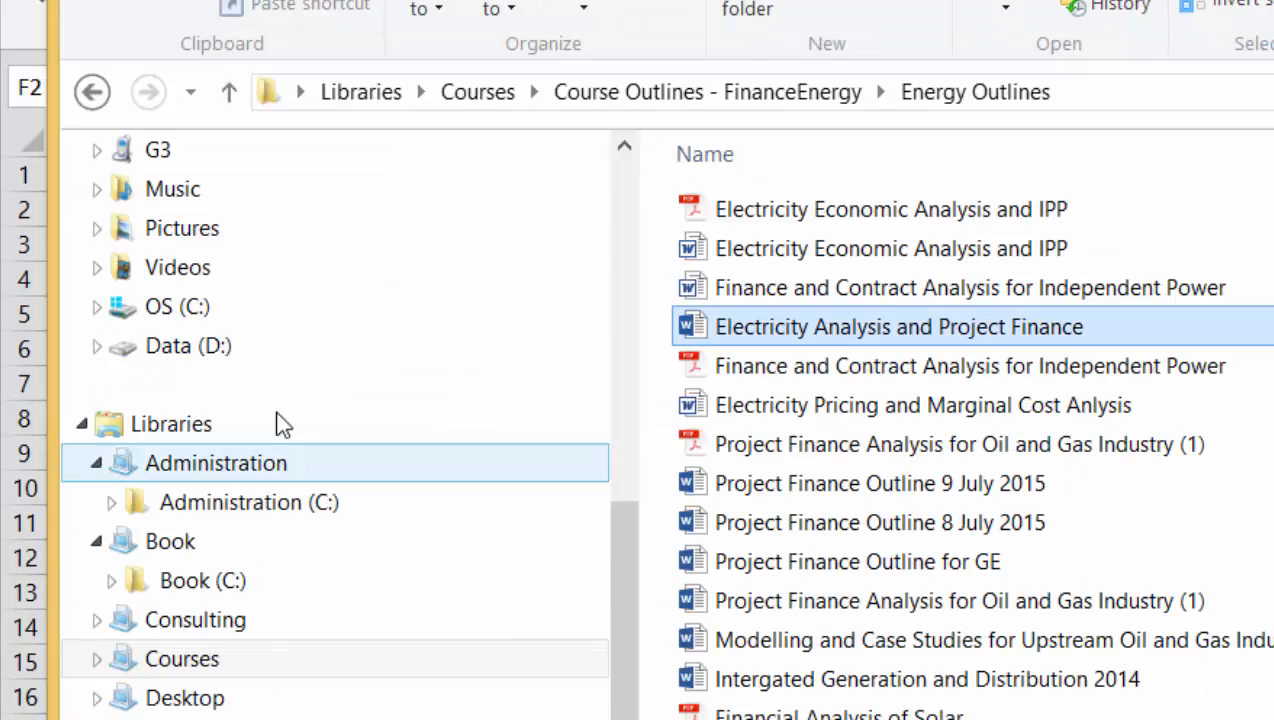
pyautogui.click(220, 595)
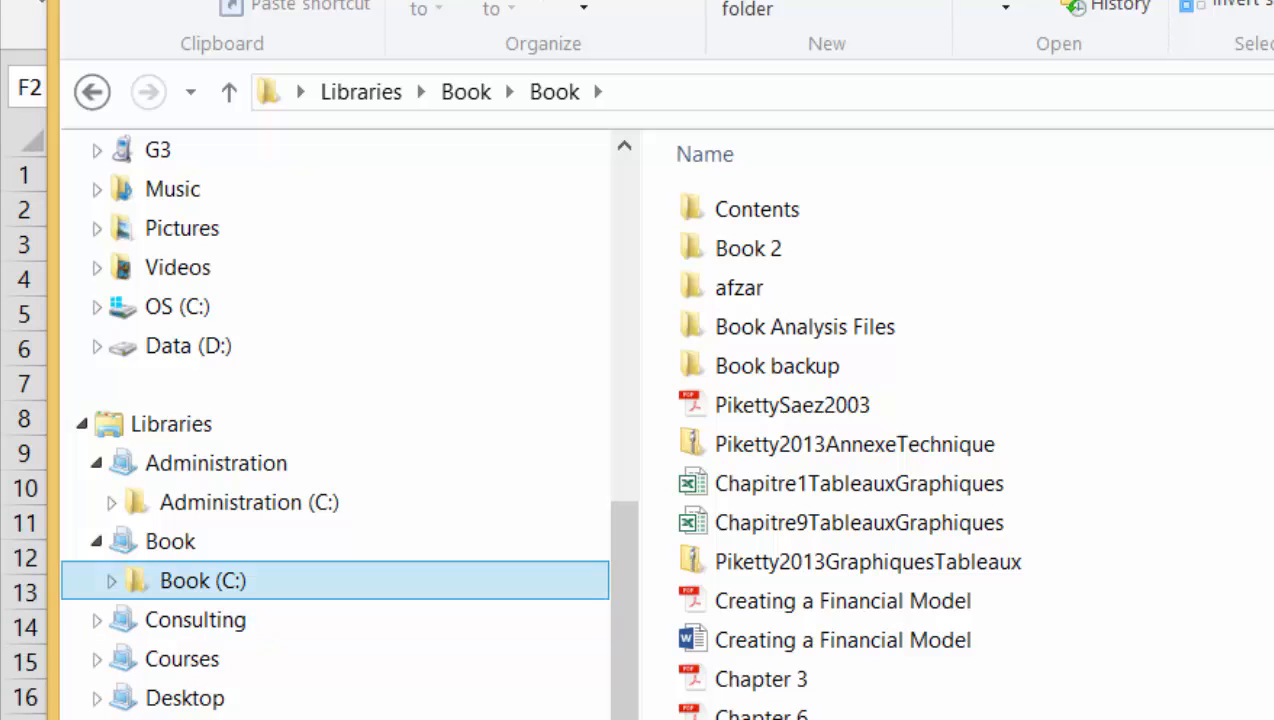
pyautogui.hotkey('alt', 'Tab')
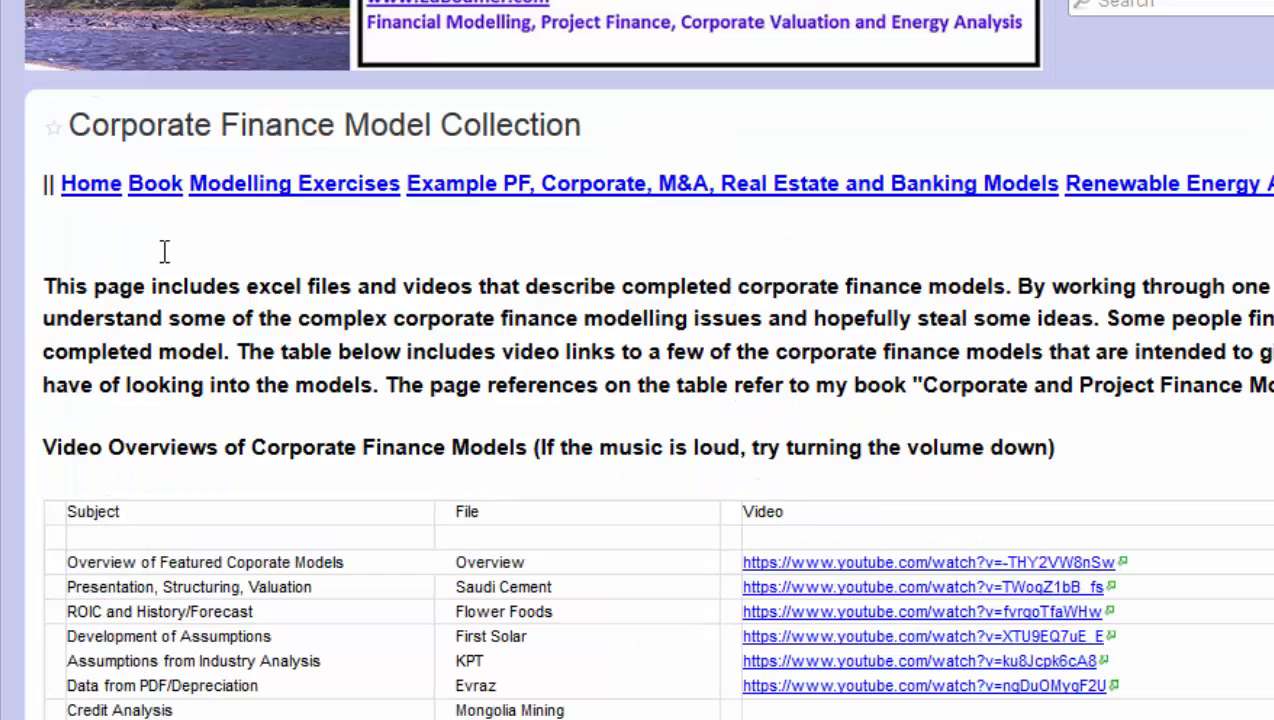
# Open the website's Home page and look through its contents
pyautogui.click(125, 30)
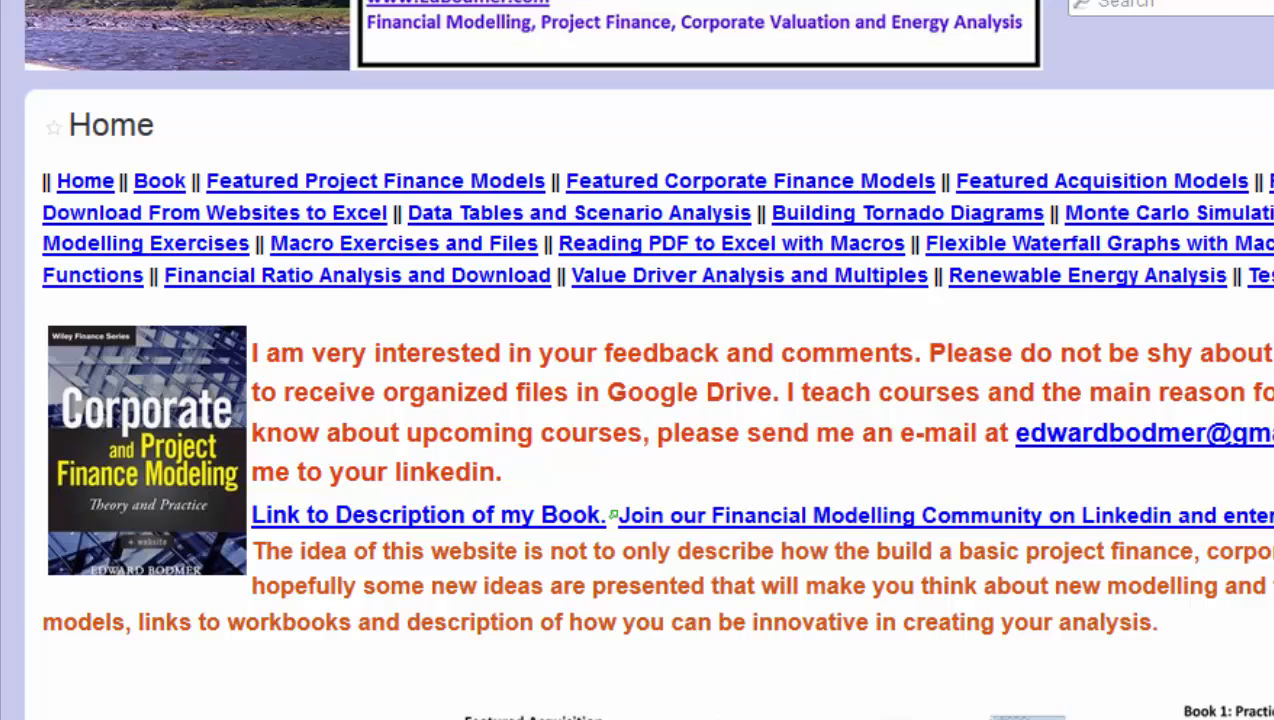
pyautogui.hotkey('ctrl', 'Tab')
pyautogui.scroll(-15, 640, 400)
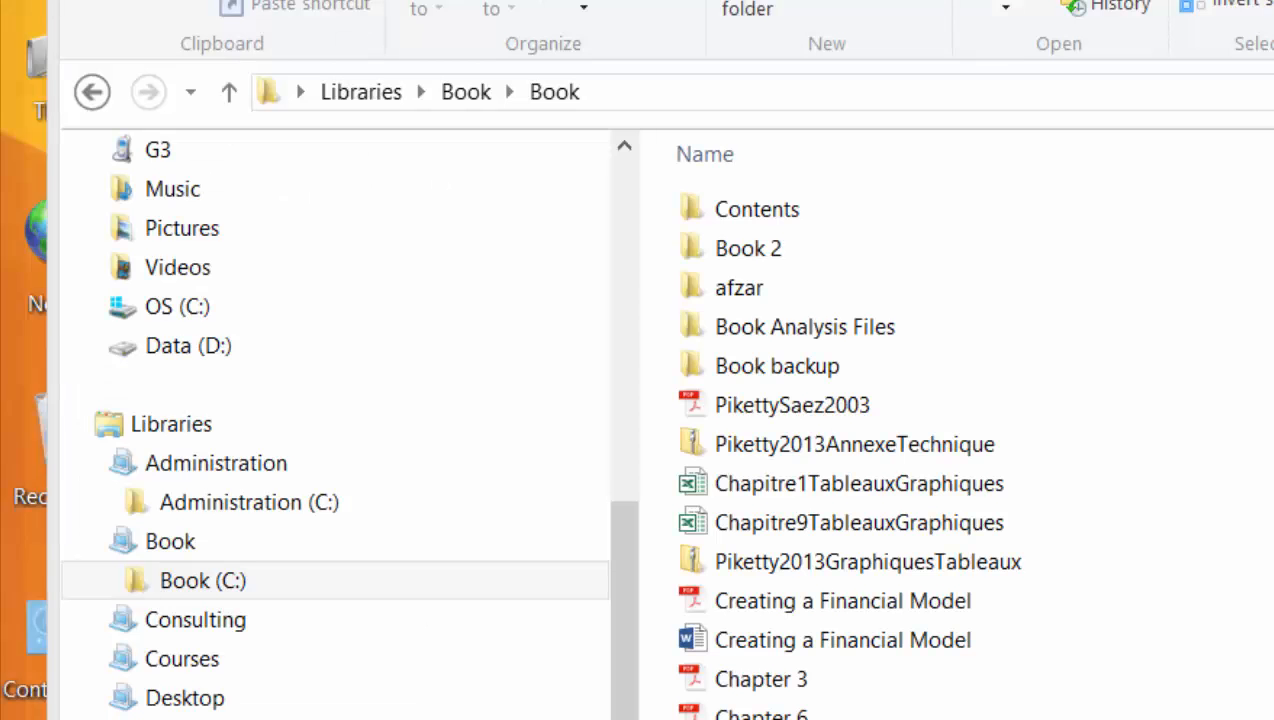
# Switch to File Explorer, sort the Courses library by name, and browse the Chapter 1. Models and Analysis folder
pyautogui.click(520, 585)
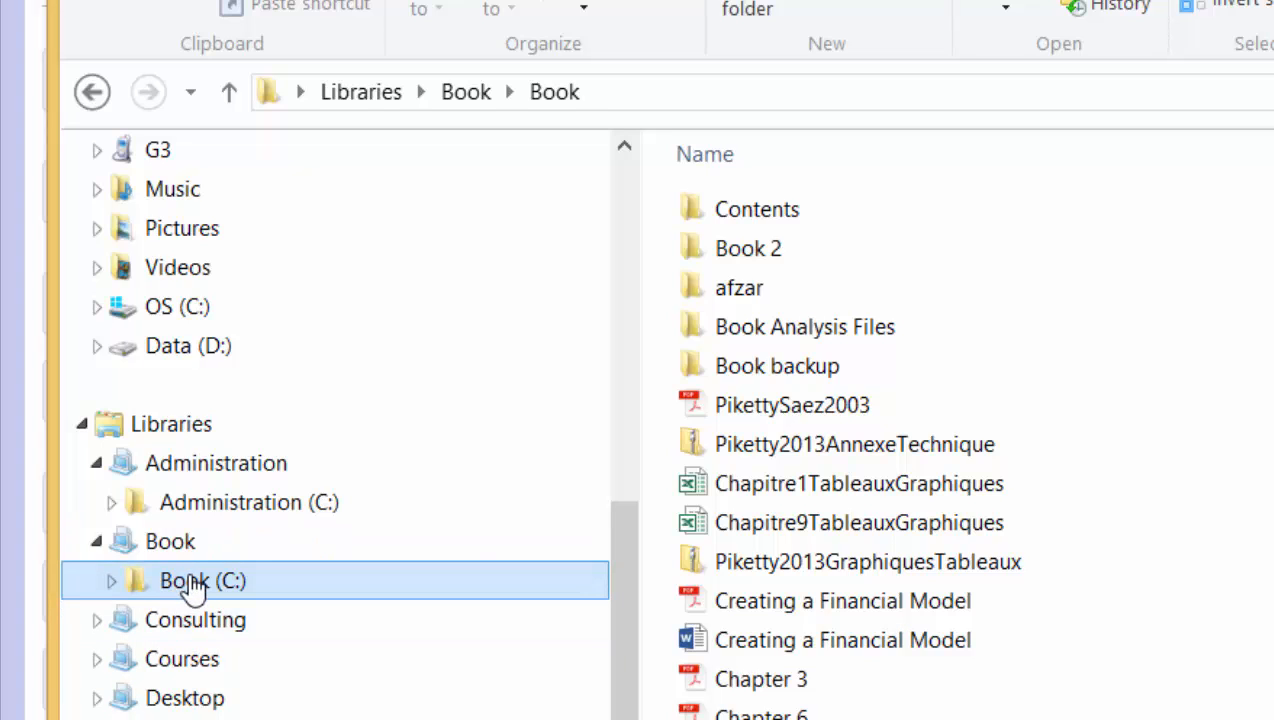
pyautogui.click(201, 670)
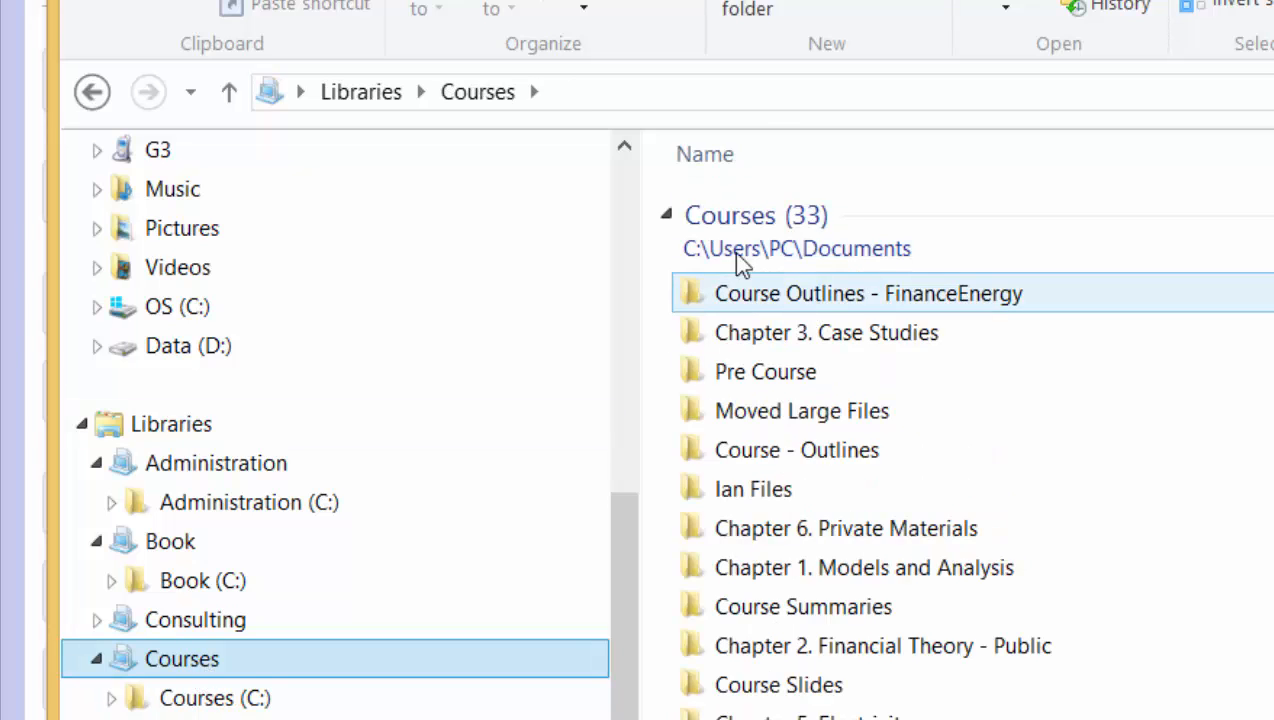
pyautogui.click(765, 155)
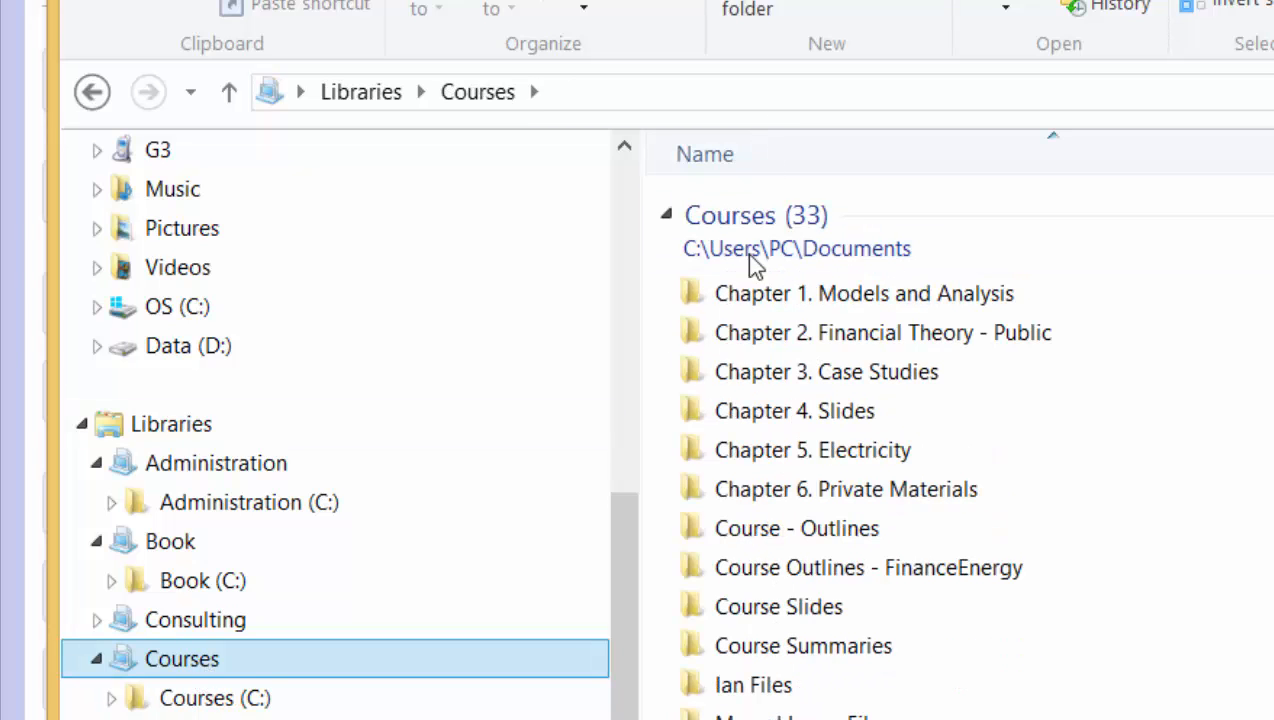
pyautogui.doubleClick(770, 302)
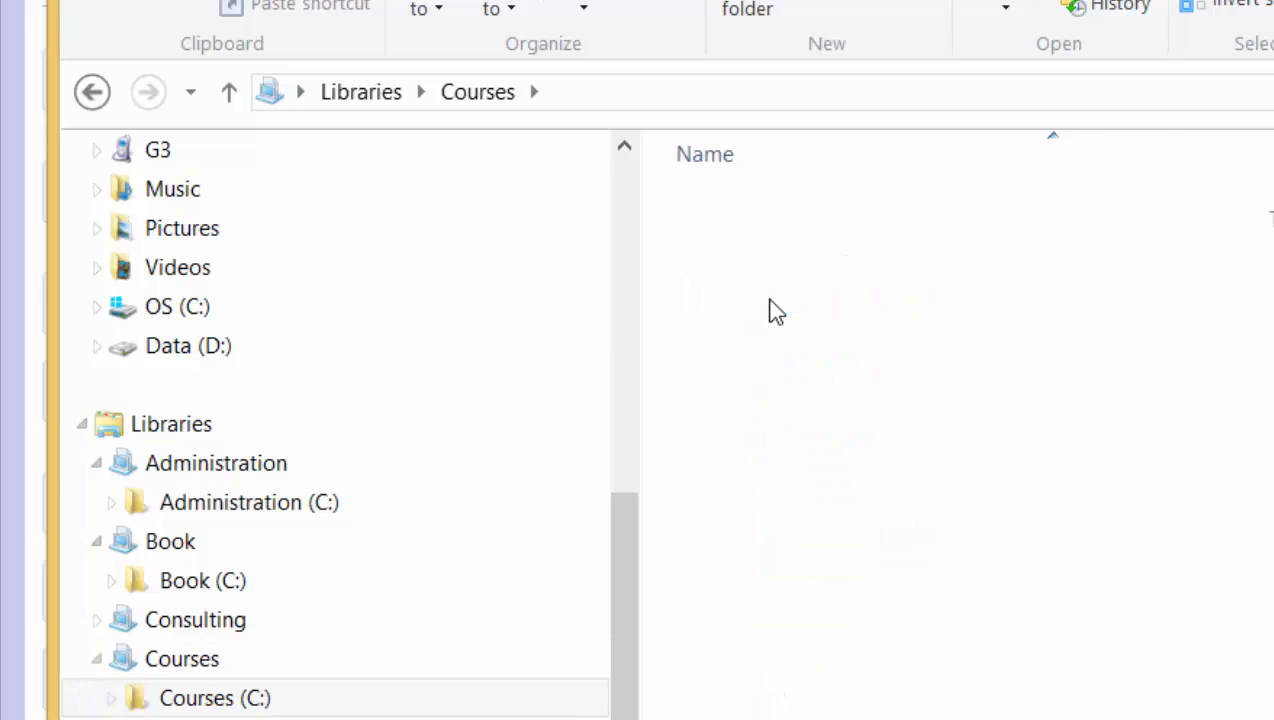
pyautogui.doubleClick(759, 643)
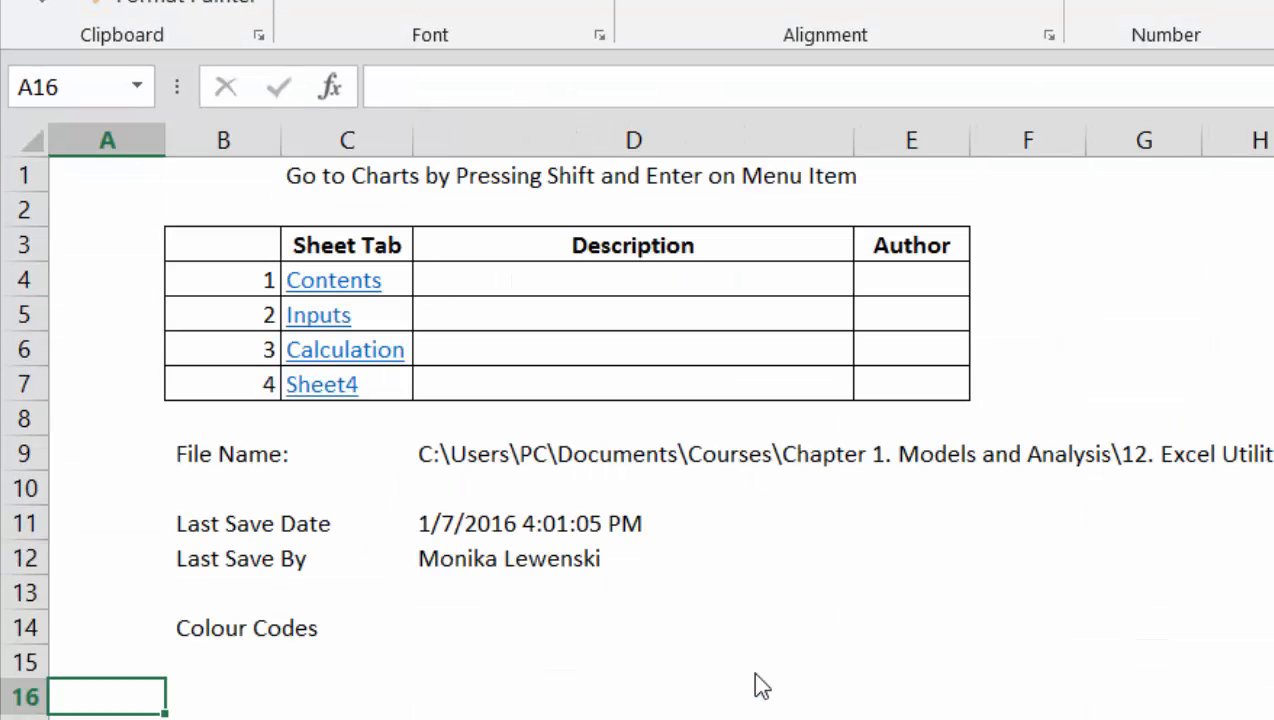
# Return to the model sheet in Excel and enter the label Historic Switch in cell A2 under Period
pyautogui.hotkey('ctrl', 'pagedown')
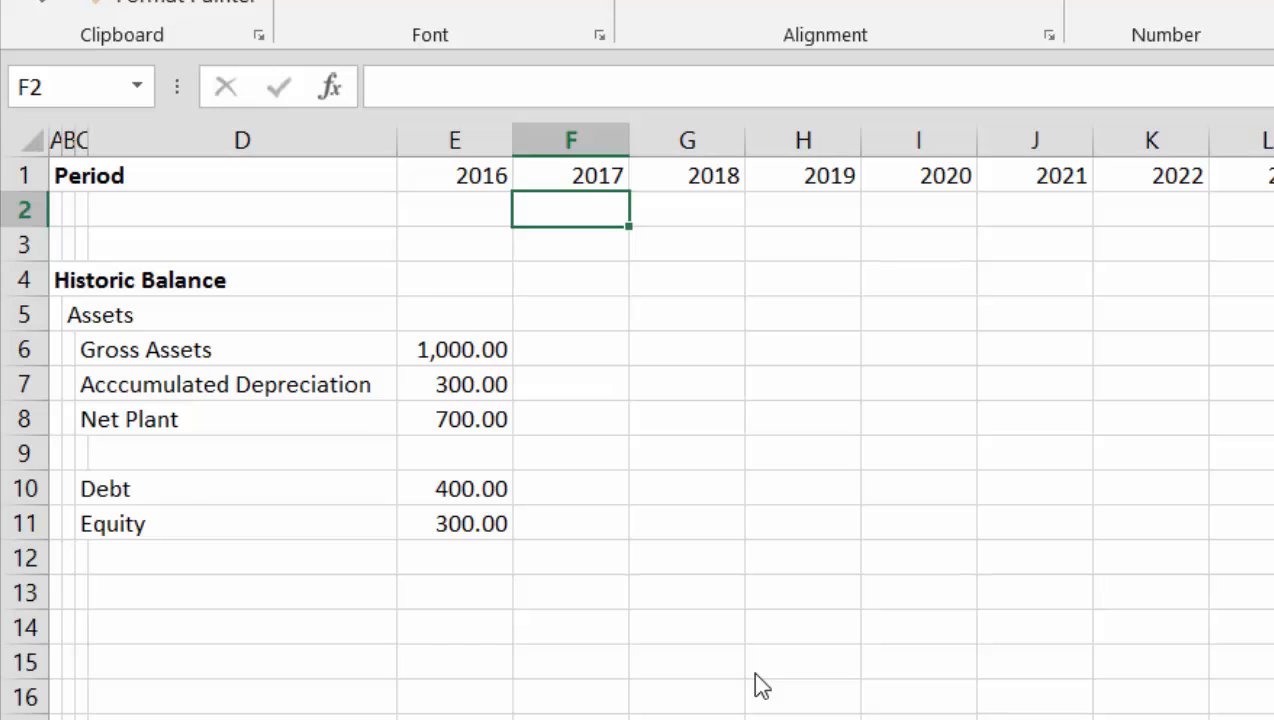
pyautogui.press('Left')
pyautogui.press('Left')
pyautogui.press('Left')
pyautogui.press('Left')
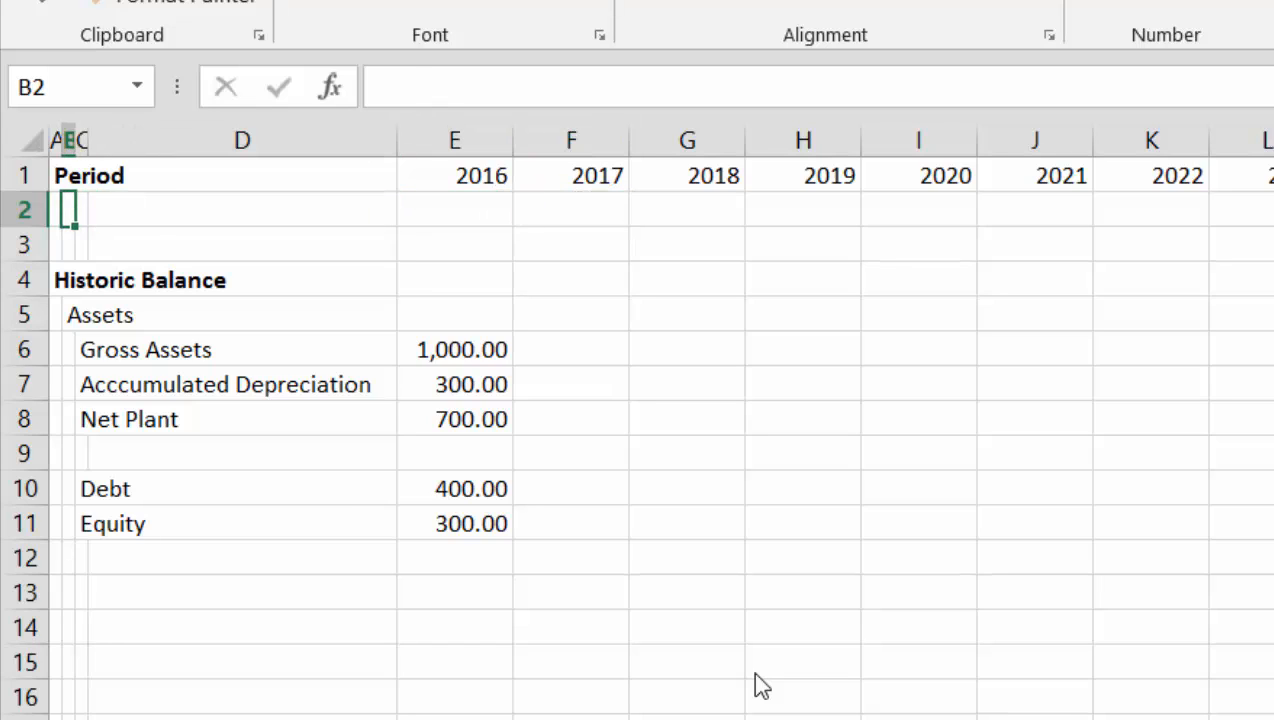
pyautogui.press('Left')
pyautogui.write('S')
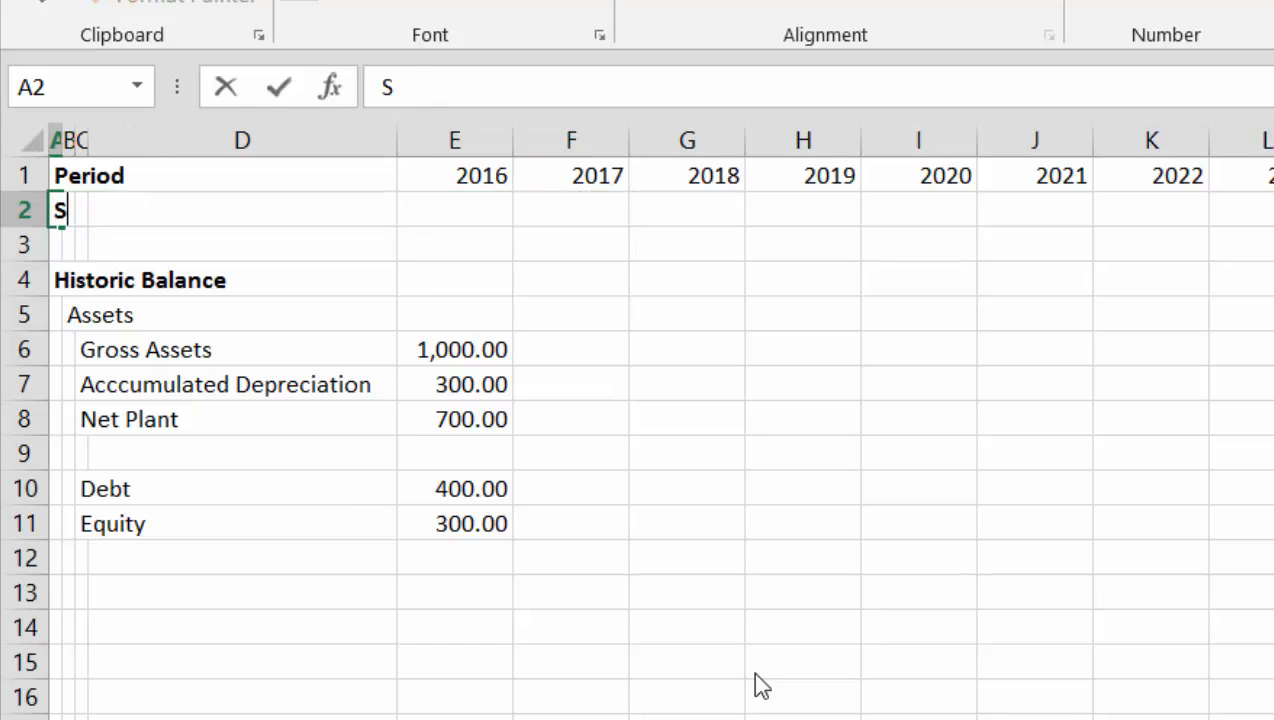
pyautogui.press('BackSpace')
pyautogui.write('Histor')
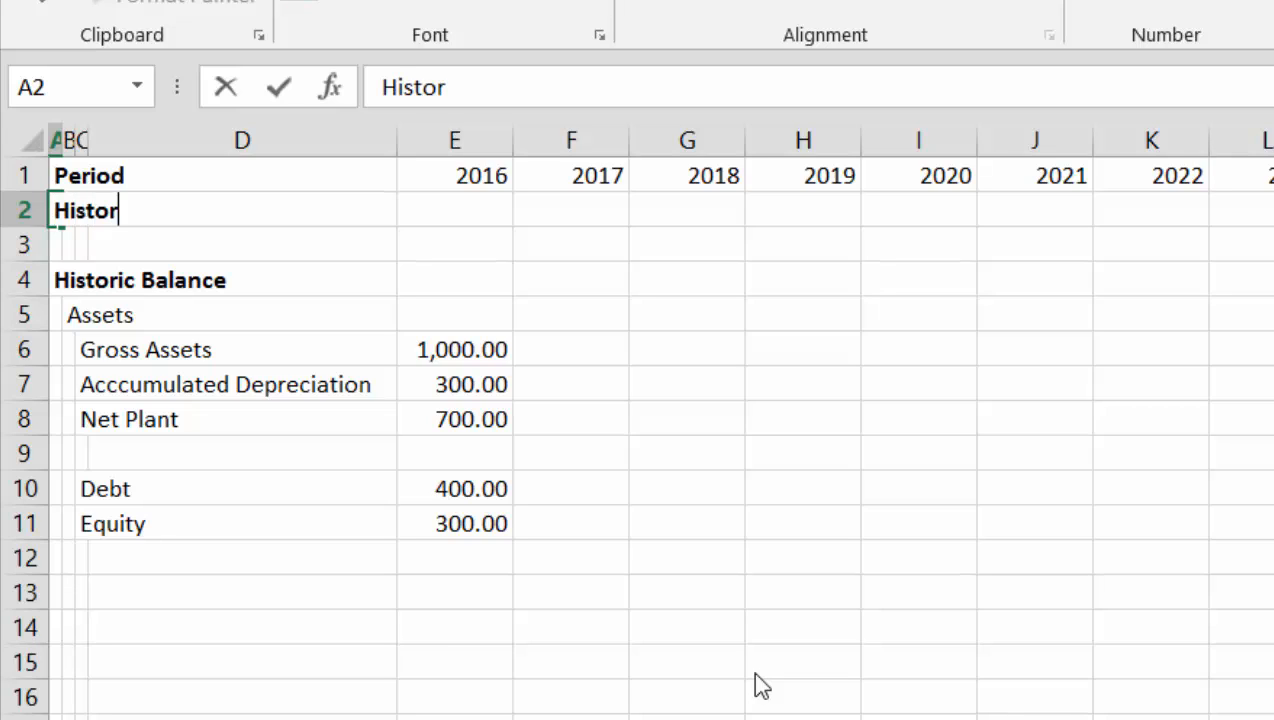
pyautogui.write('ic')
pyautogui.press('BackSpace')
pyautogui.write('ic Sw')
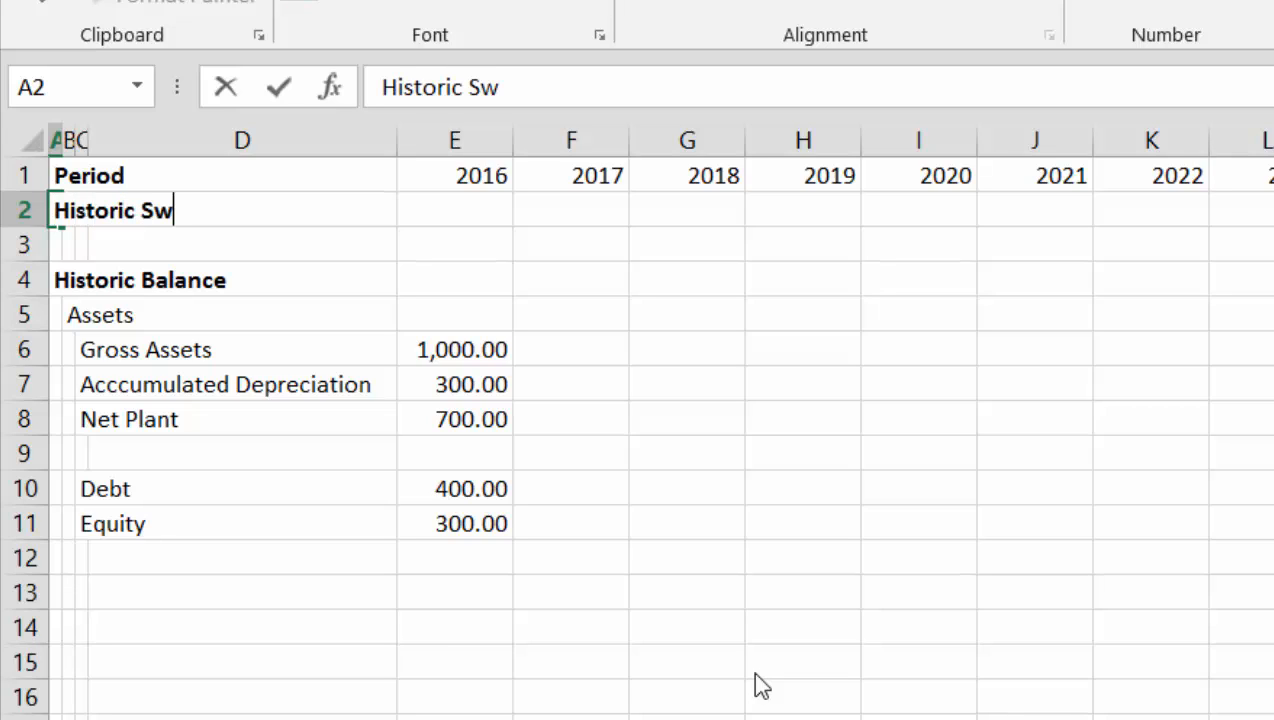
pyautogui.write('otc')
pyautogui.press('BackSpace')
pyautogui.press('BackSpace')
pyautogui.write('it')
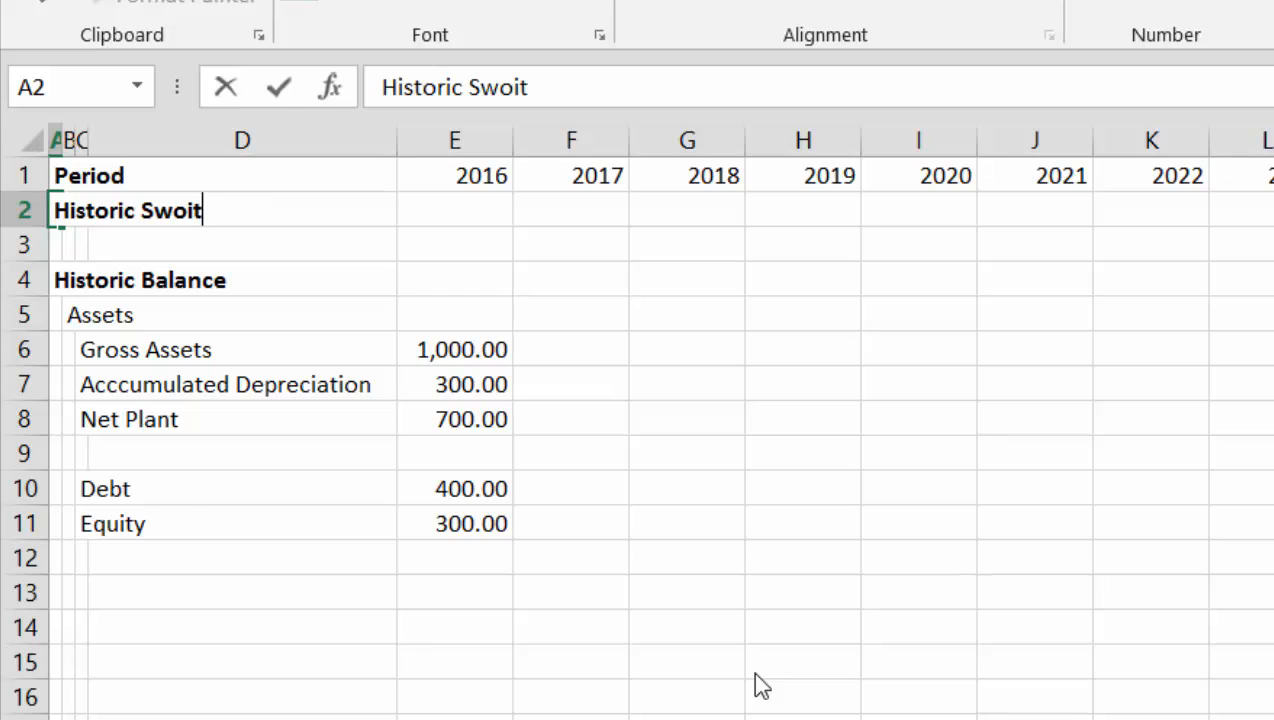
pyautogui.press('BackSpace')
pyautogui.press('BackSpace')
pyautogui.press('BackSpace')
pyautogui.write('itc')
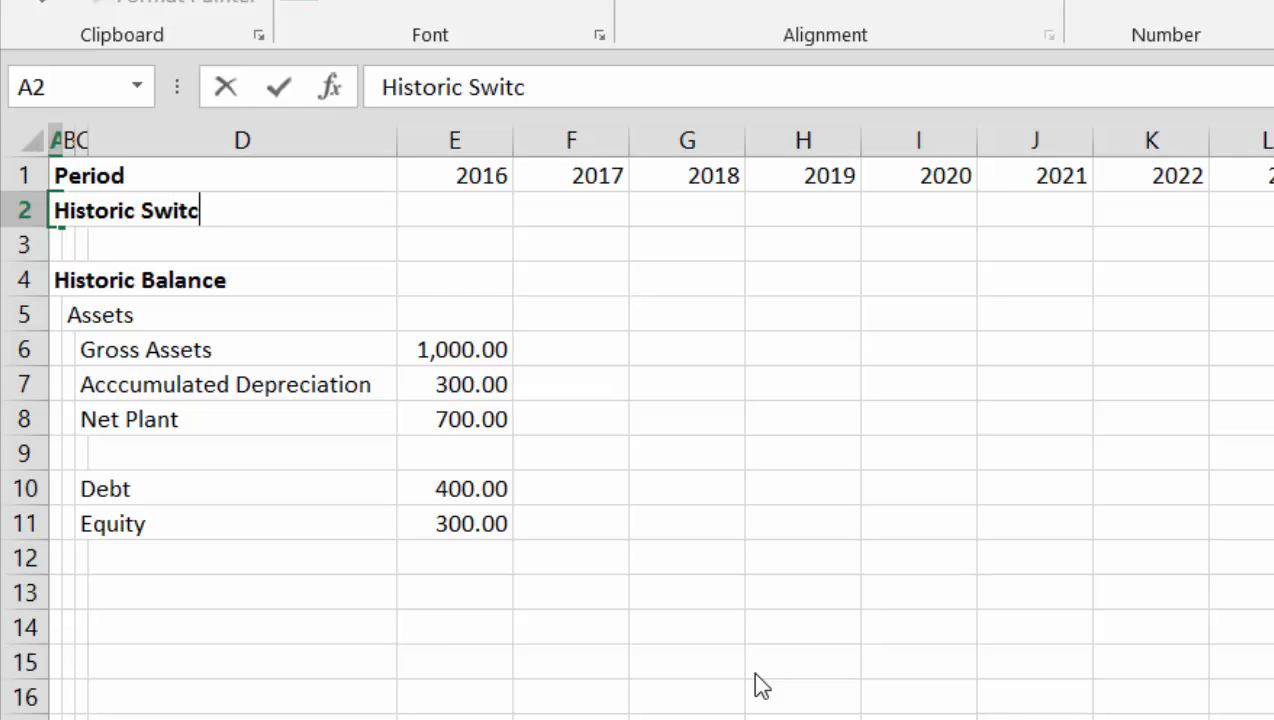
pyautogui.press('Return')
pyautogui.press('Up')
pyautogui.press('Right')
pyautogui.press('Left')
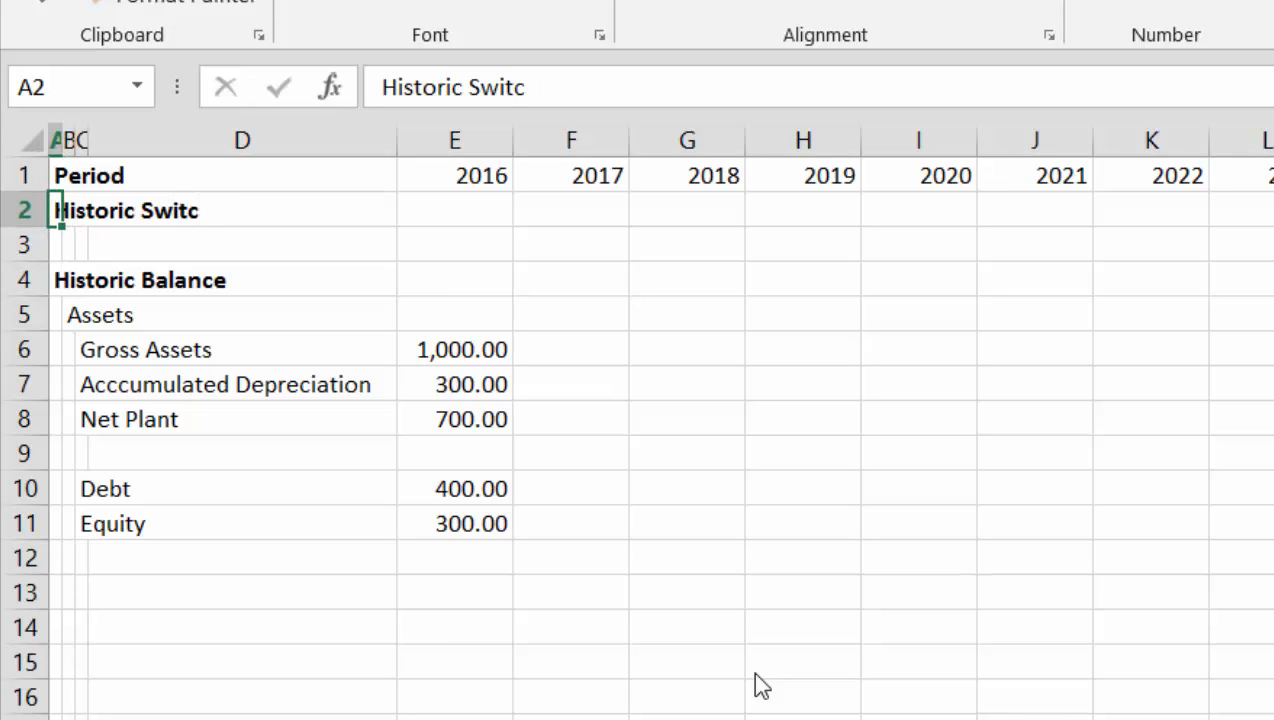
pyautogui.press('F2')
pyautogui.press('BackSpace')
pyautogui.press('BackSpace')
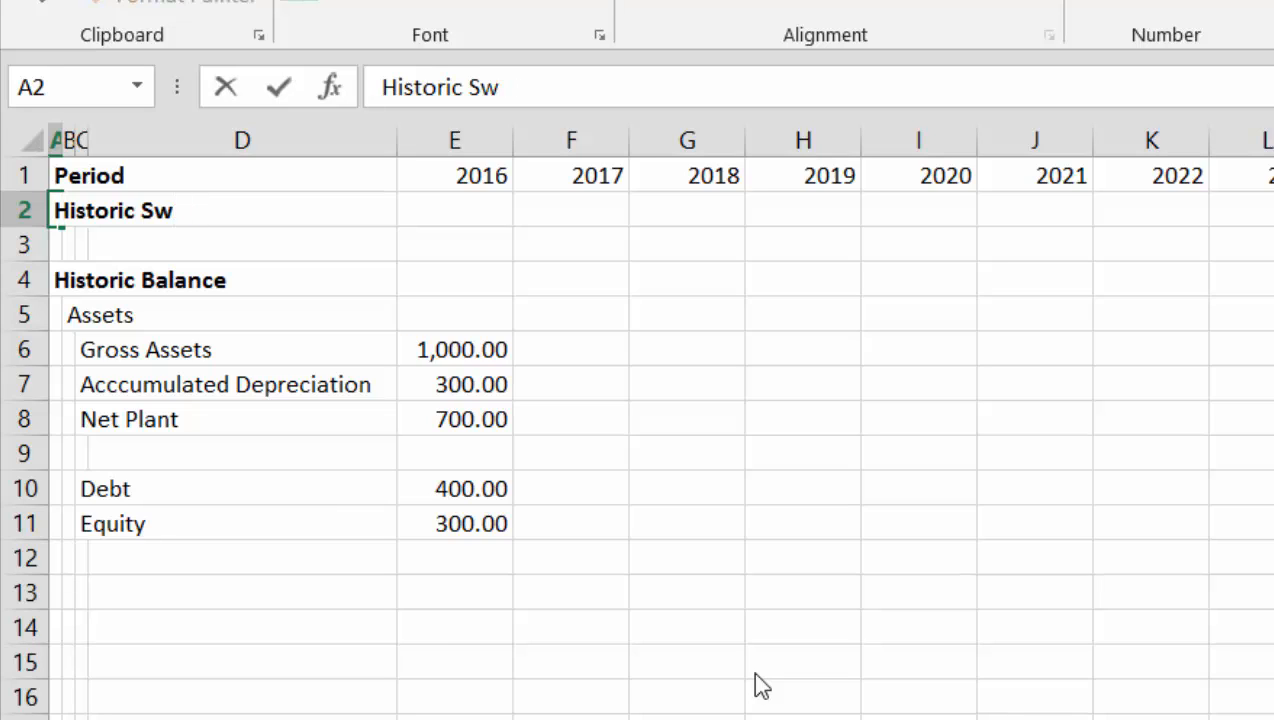
pyautogui.write('itch')
pyautogui.press('Return')
# Set the historic switch for 2016 in cell E2 to TRUE
pyautogui.press('Up')
pyautogui.press('Right')
pyautogui.press('Right')
pyautogui.press('Right')
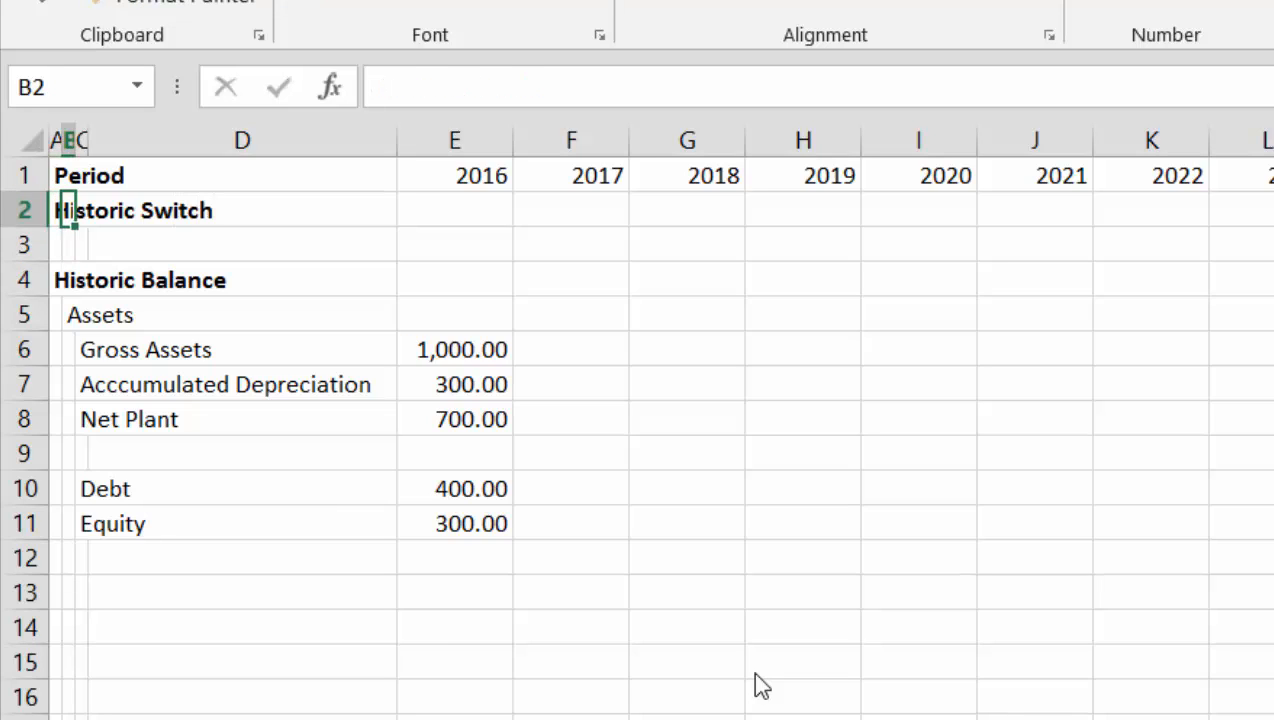
pyautogui.press('Right')
pyautogui.write('true')
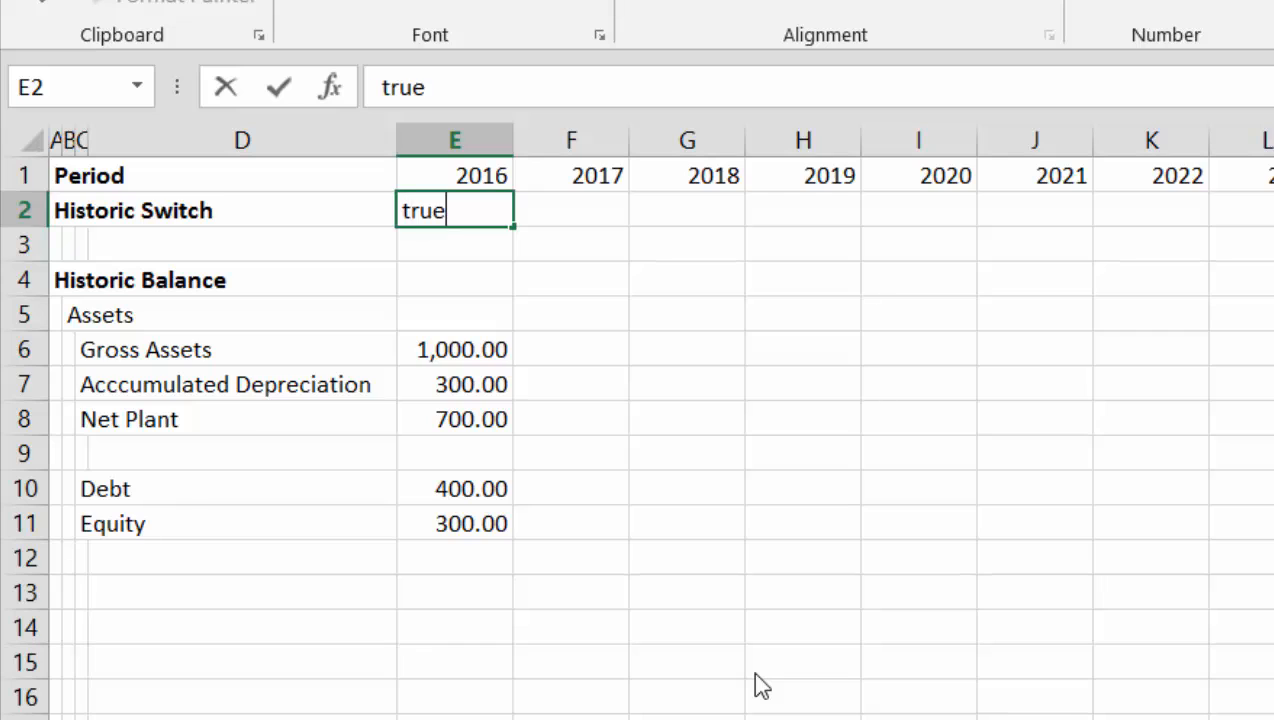
pyautogui.press('Return')
# Set the historic switch for 2017 in cell F2 to FALSE
pyautogui.press('Up')
pyautogui.press('Right')
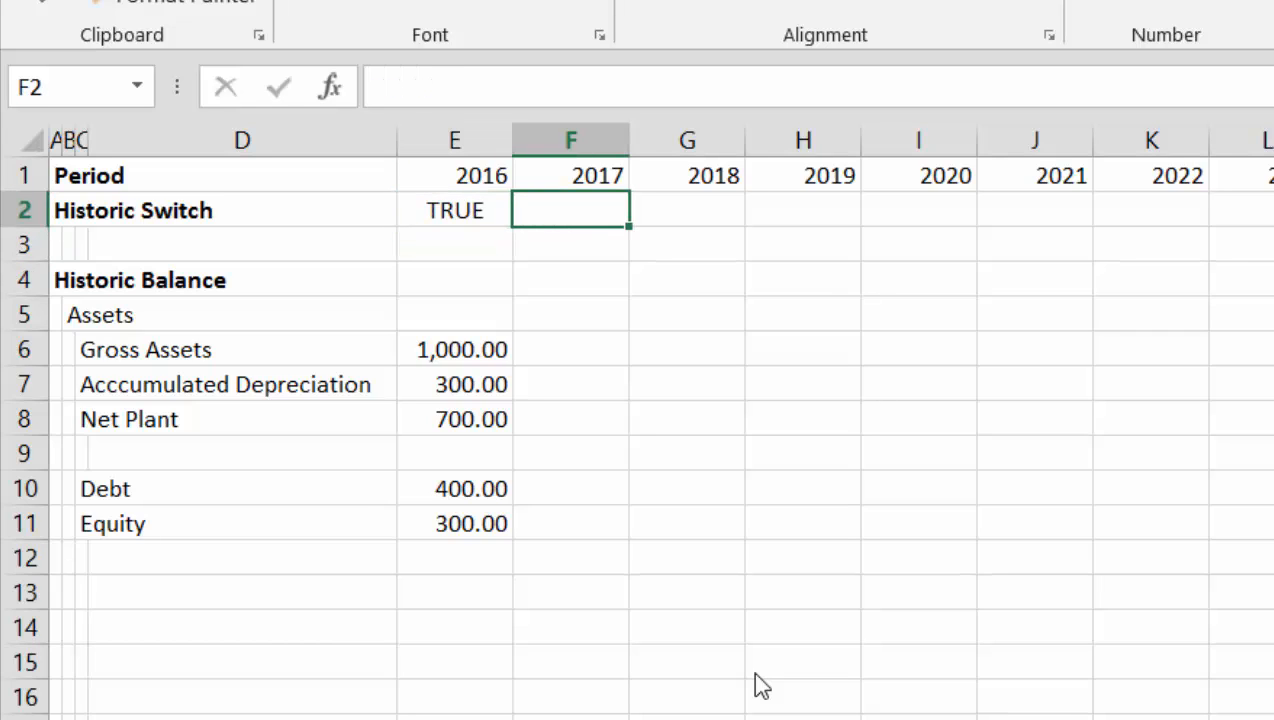
pyautogui.write('fa')
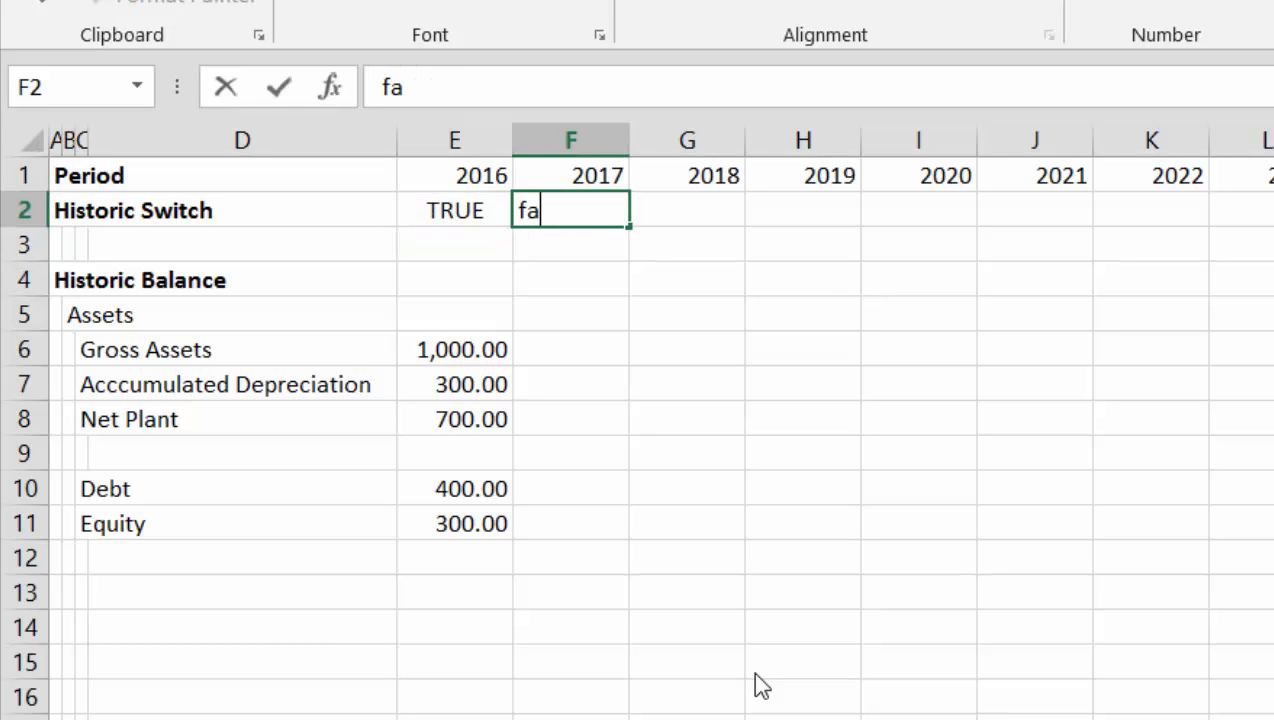
pyautogui.write('les')
pyautogui.press('Return')
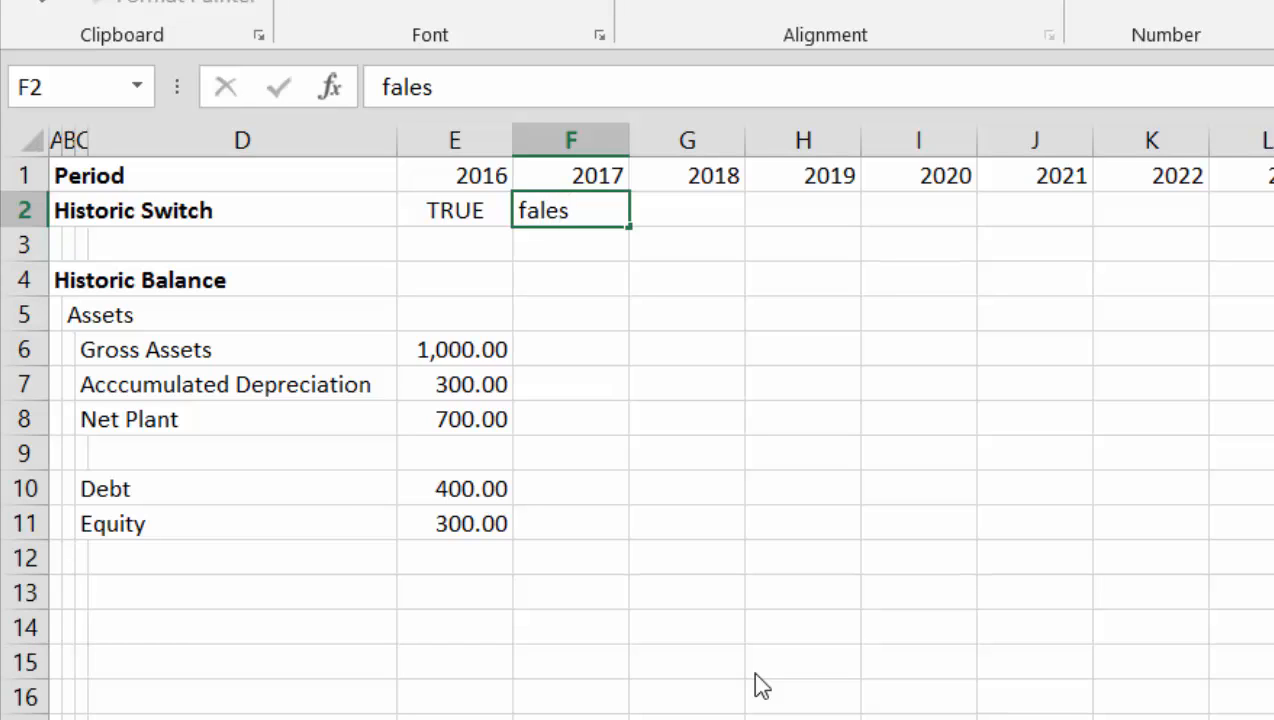
pyautogui.press('Up')
pyautogui.write('false')
pyautogui.press('Return')
# Insert a blank row above the Period row at the start of the sheet
pyautogui.press('Up')
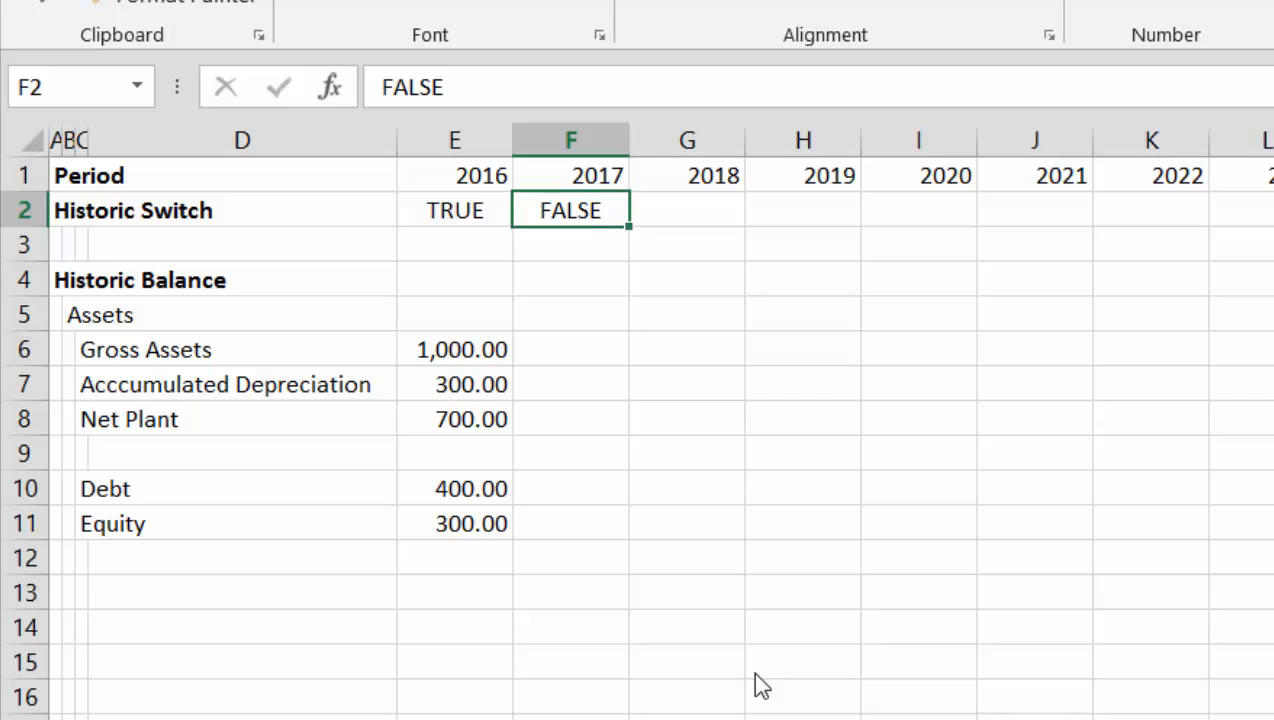
pyautogui.hotkey('ctrl', 'End')
pyautogui.press('Up')
pyautogui.press('Up')
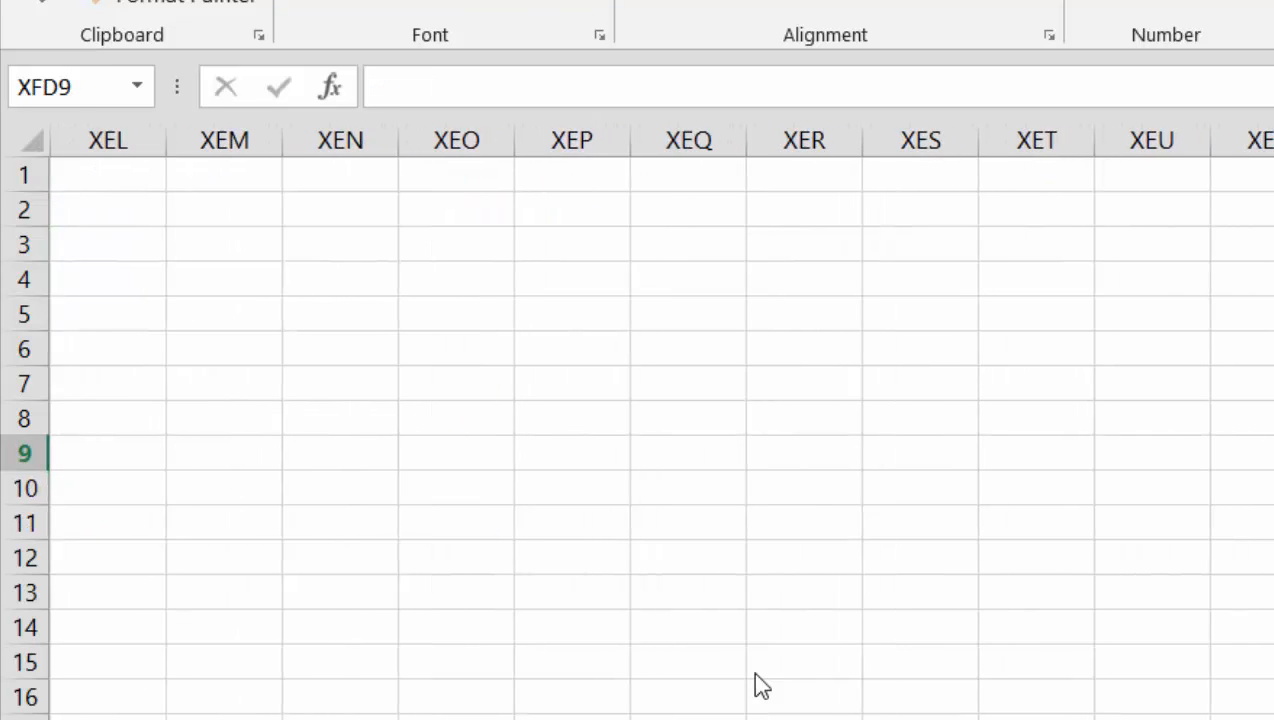
pyautogui.press('Left')
pyautogui.press('Home')
pyautogui.press('Up')
pyautogui.press('Up')
pyautogui.press('Up')
pyautogui.press('Up')
pyautogui.press('Up')
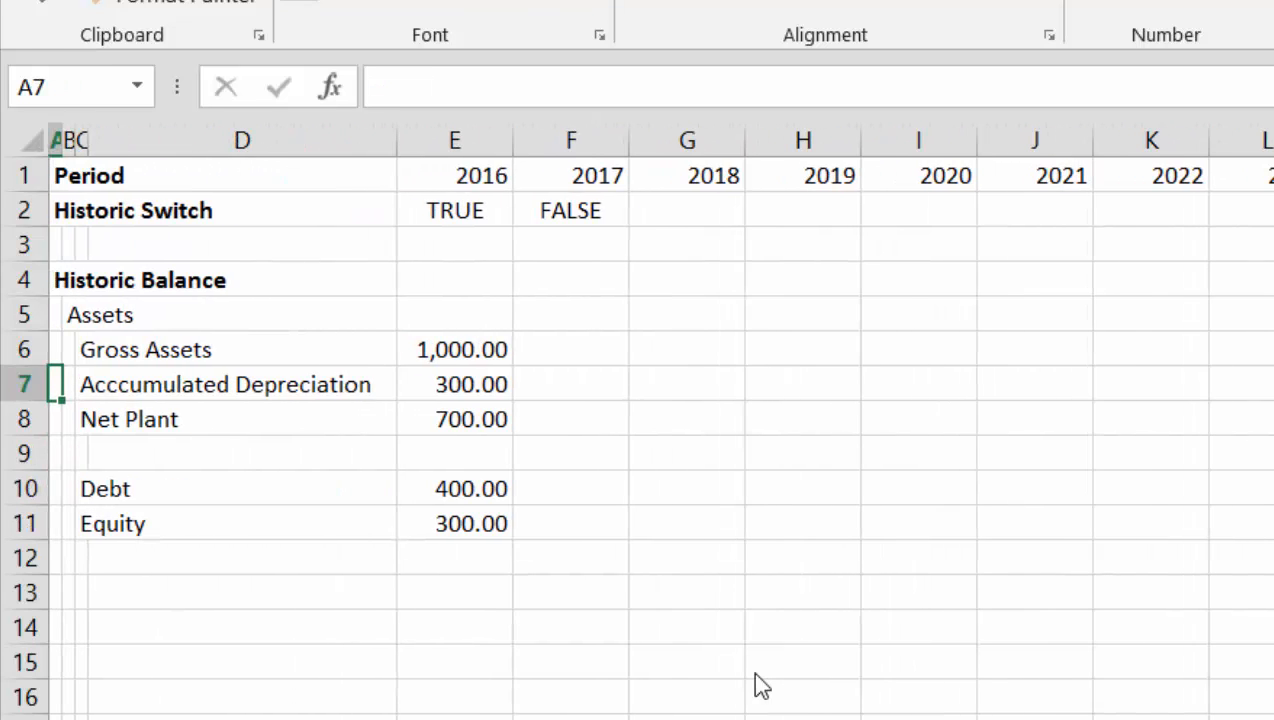
pyautogui.press('Up')
pyautogui.press('Up')
pyautogui.press('Up')
pyautogui.hotkey('shift', 'space')
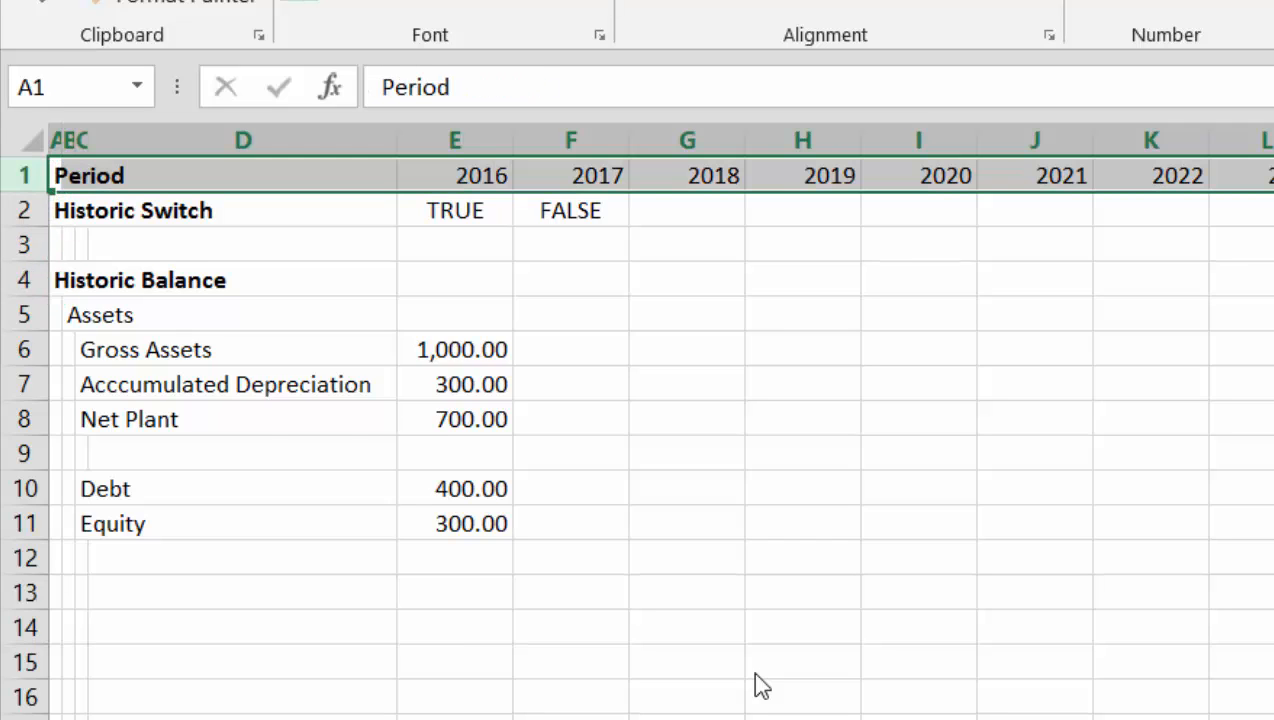
pyautogui.hotkey('ctrl', 'shift', '+')
# Fill the FALSE switch value from F3 across row 3 for the remaining forecast years
pyautogui.press('Down')
pyautogui.press('Down')
pyautogui.press('Right')
pyautogui.press('Right')
pyautogui.press('Right')
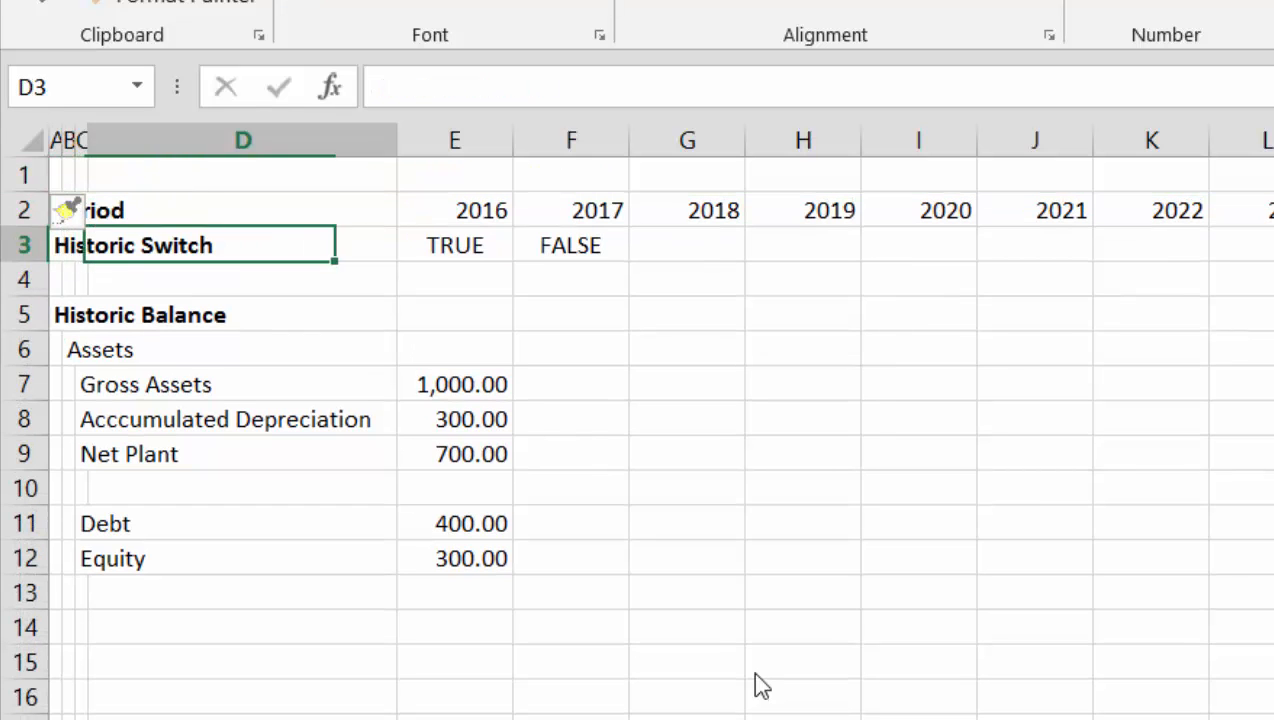
pyautogui.press('Right')
pyautogui.press('Right')
pyautogui.hotkey('ctrl', 'shift', 'Right')
pyautogui.hotkey('ctrl', 'r')
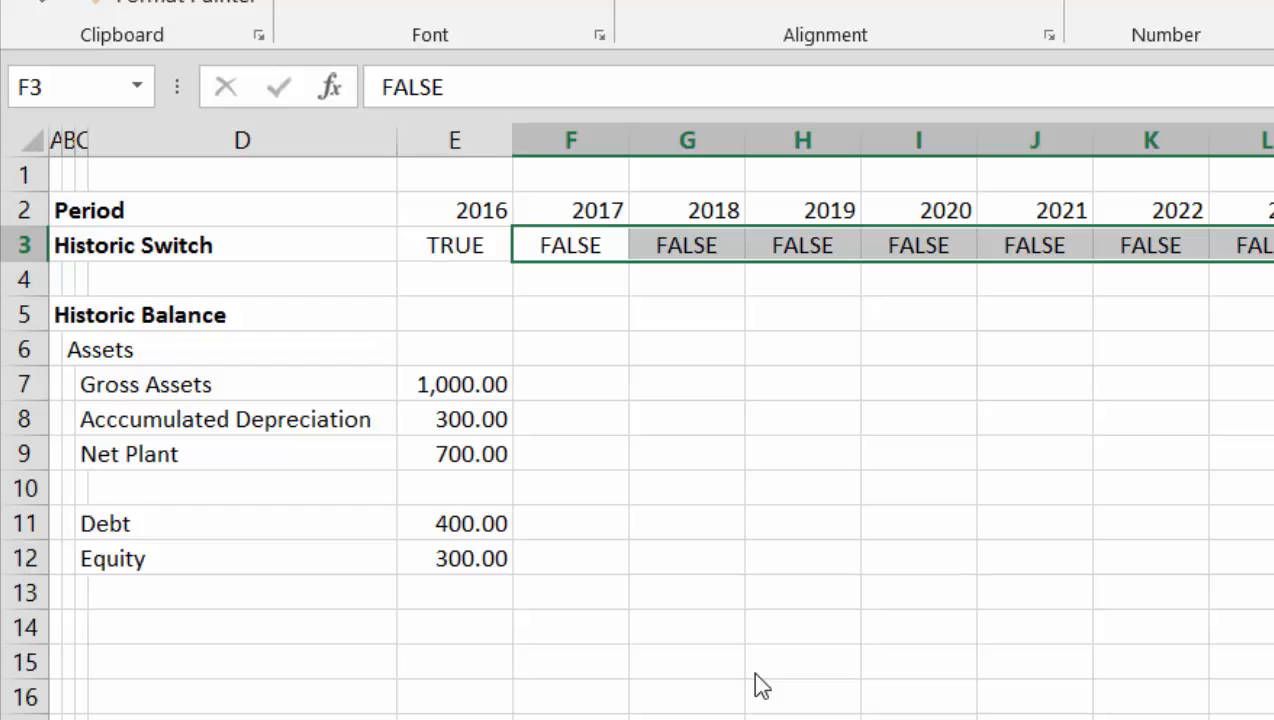
# Enter the indented label Total in cell D13 below Equity
pyautogui.press('Left')
pyautogui.press('Left')
pyautogui.press('Left')
pyautogui.press('Left')
pyautogui.press('Up')
pyautogui.press('Up')
pyautogui.press('Left')
pyautogui.press('Down')
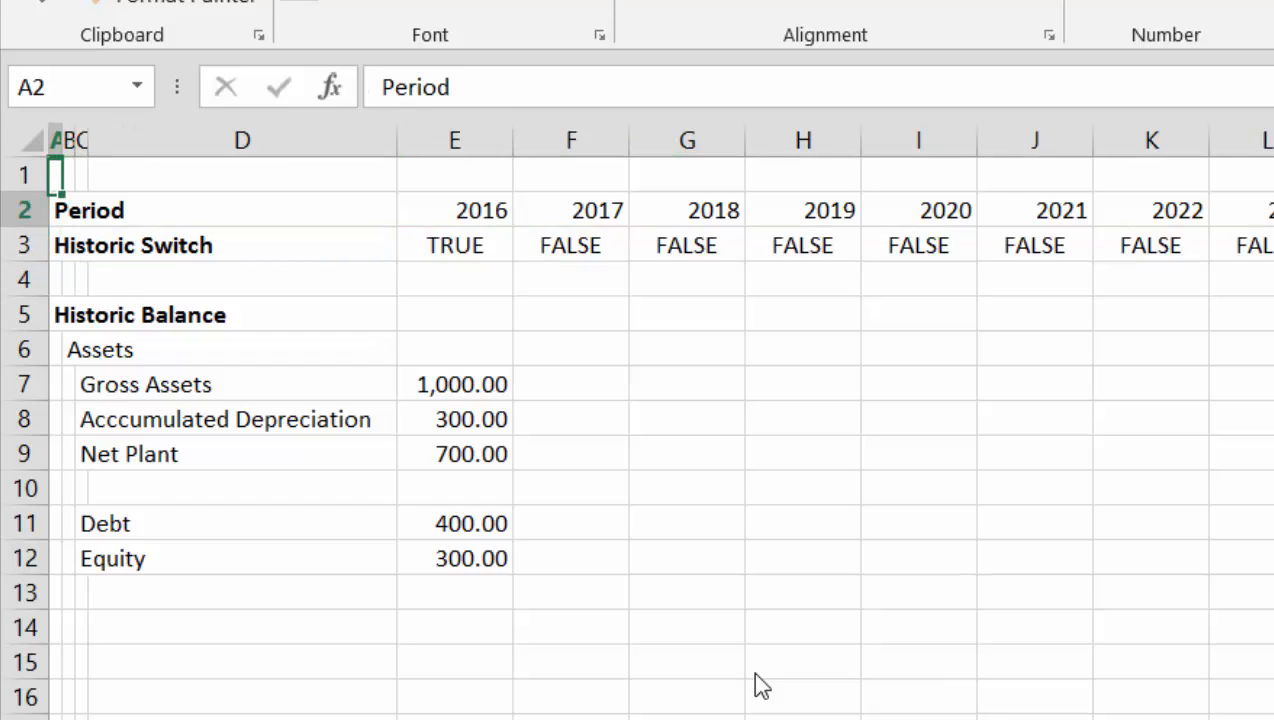
pyautogui.press('Down')
pyautogui.press('Down')
pyautogui.press('Down')
pyautogui.press('Down')
pyautogui.press('Down')
pyautogui.press('Down')
pyautogui.press('Down')
pyautogui.press('Down')
pyautogui.press('Down')
pyautogui.press('Down')
pyautogui.press('Down')
pyautogui.press('Right')
pyautogui.press('Right')
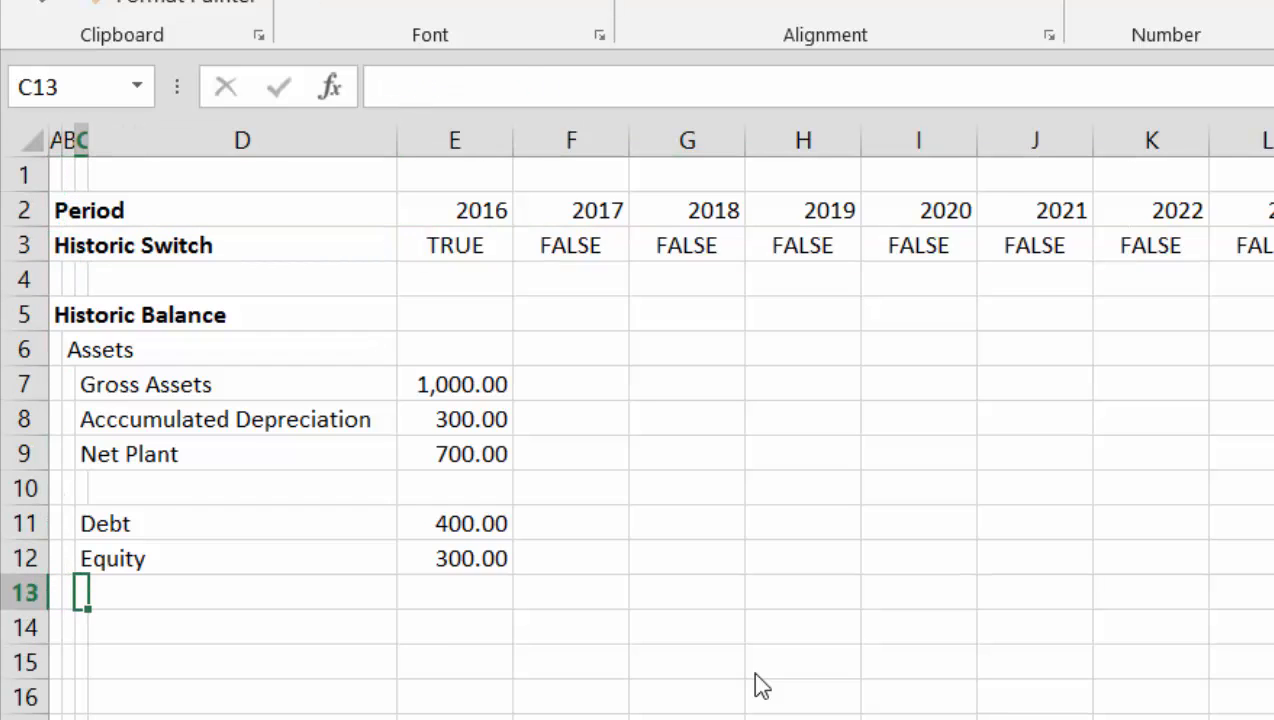
pyautogui.press('Right')
pyautogui.write('Total')
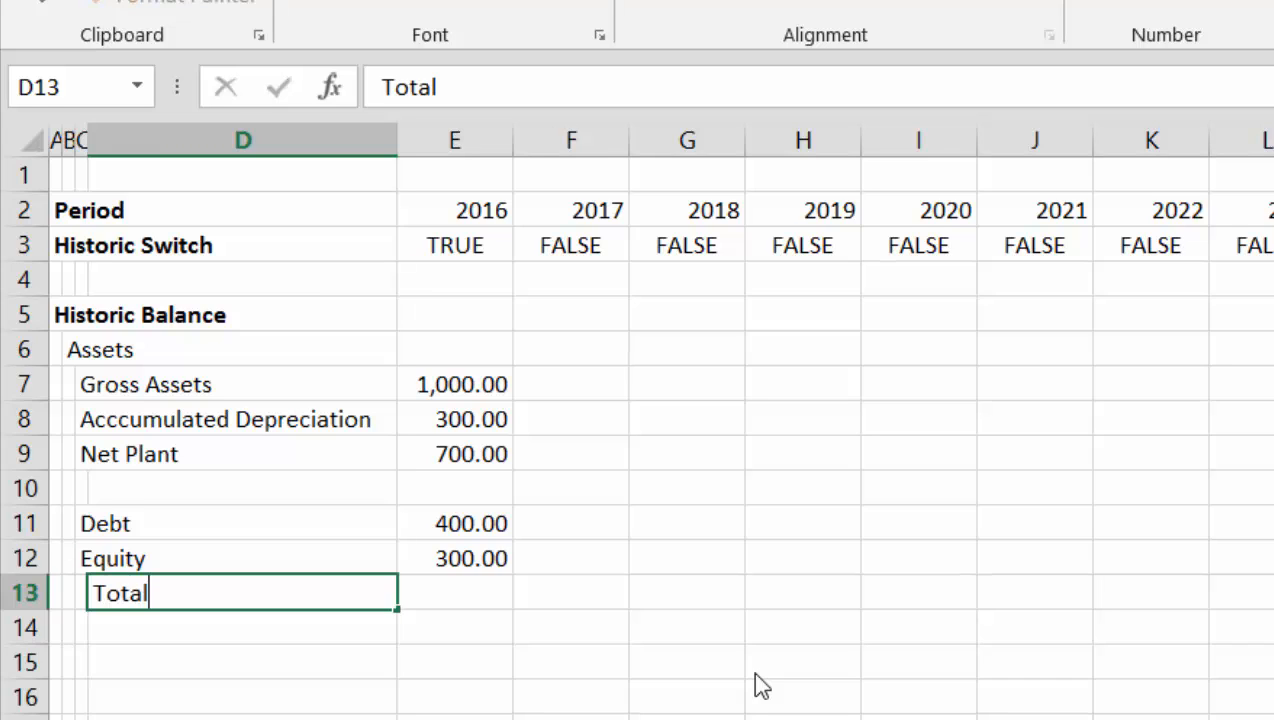
pyautogui.press('Return')
# Sum debt and equity in cell E13 with the formula =SUM(E11:E12)
pyautogui.press('Up')
pyautogui.press('Right')
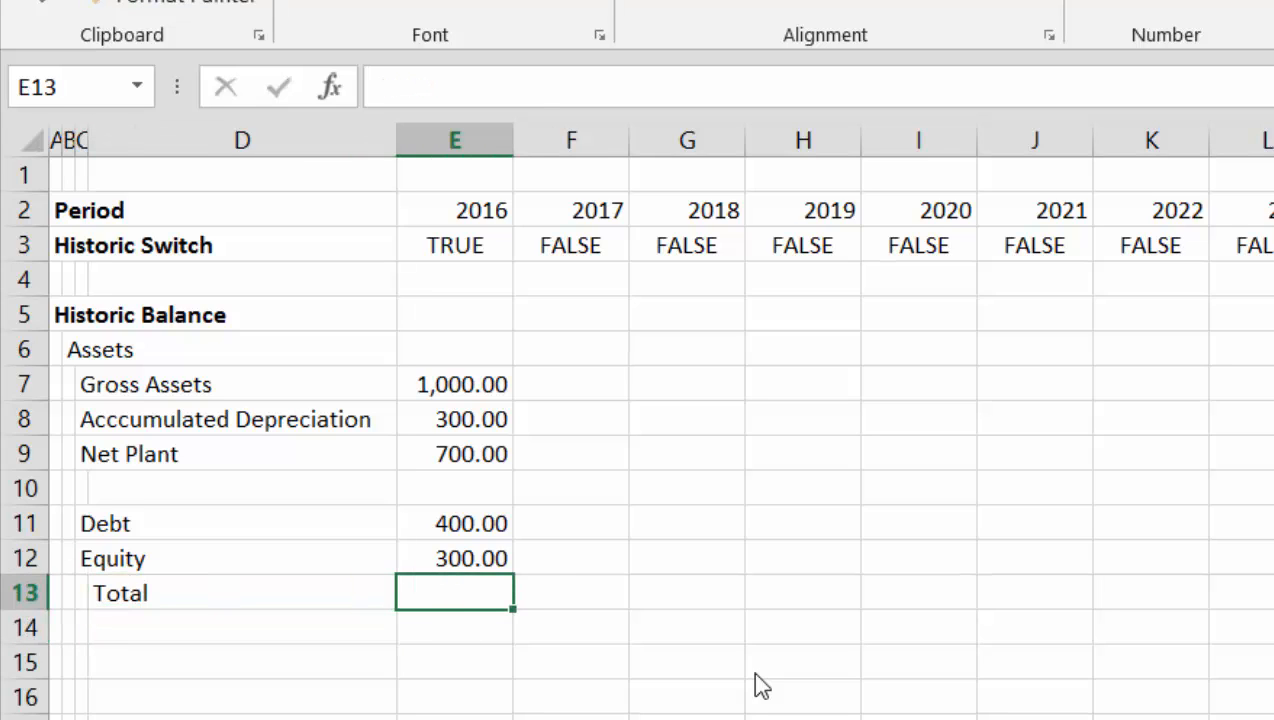
pyautogui.hotkey('alt', '=')
pyautogui.press('Return')
pyautogui.press('Up')
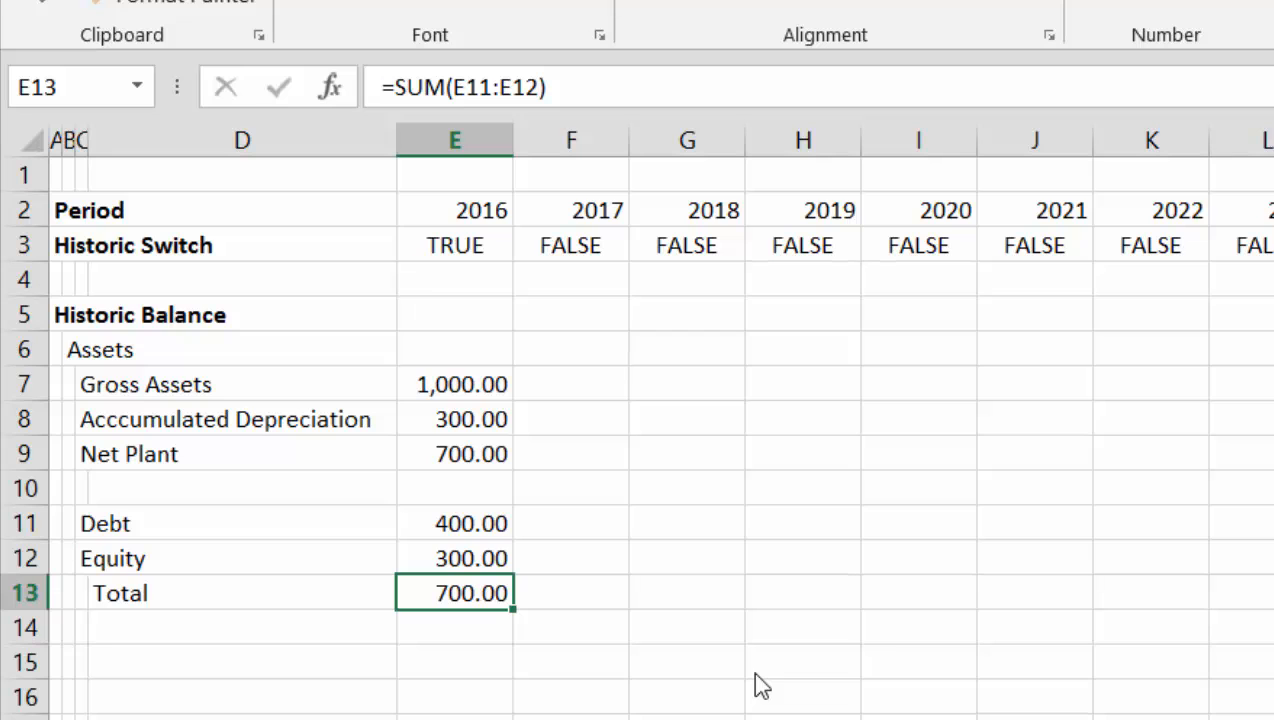
# Colour the sheet's hard-coded input values blue to distinguish them from formulas, and move to cell A15
pyautogui.press('Down')
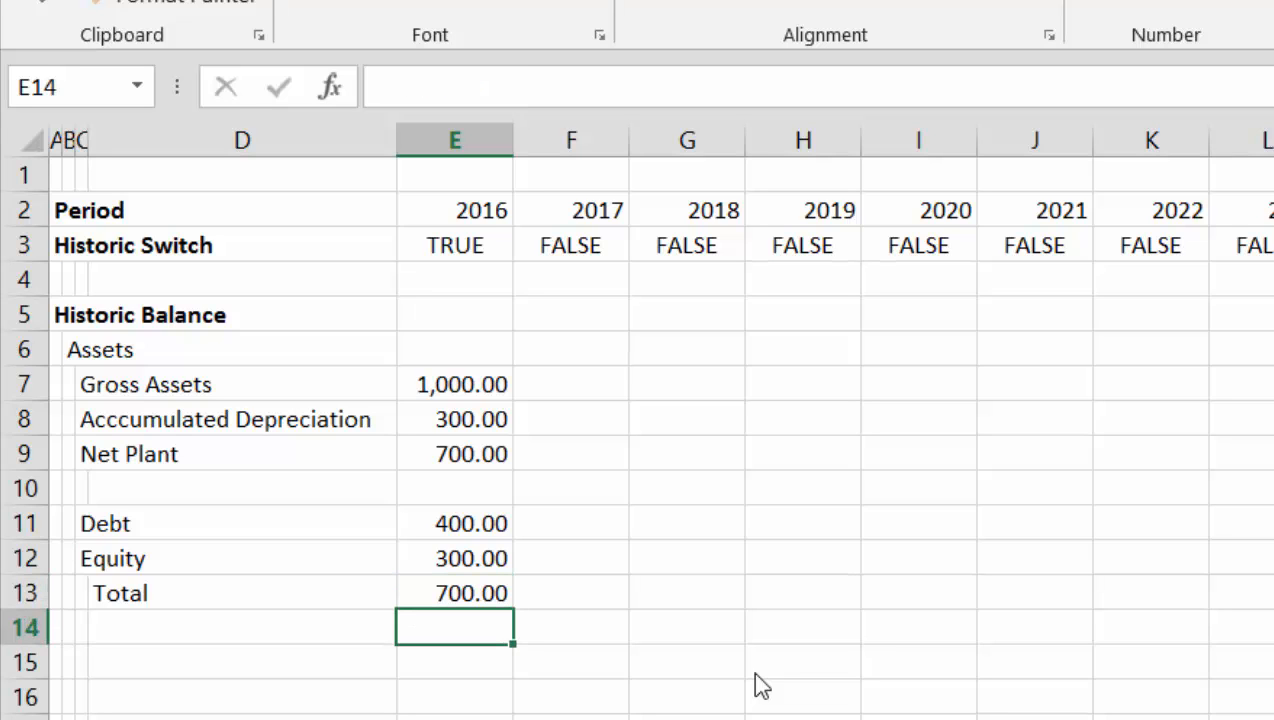
pyautogui.hotkey('ctrl', 'alt', 'shift', 'a')
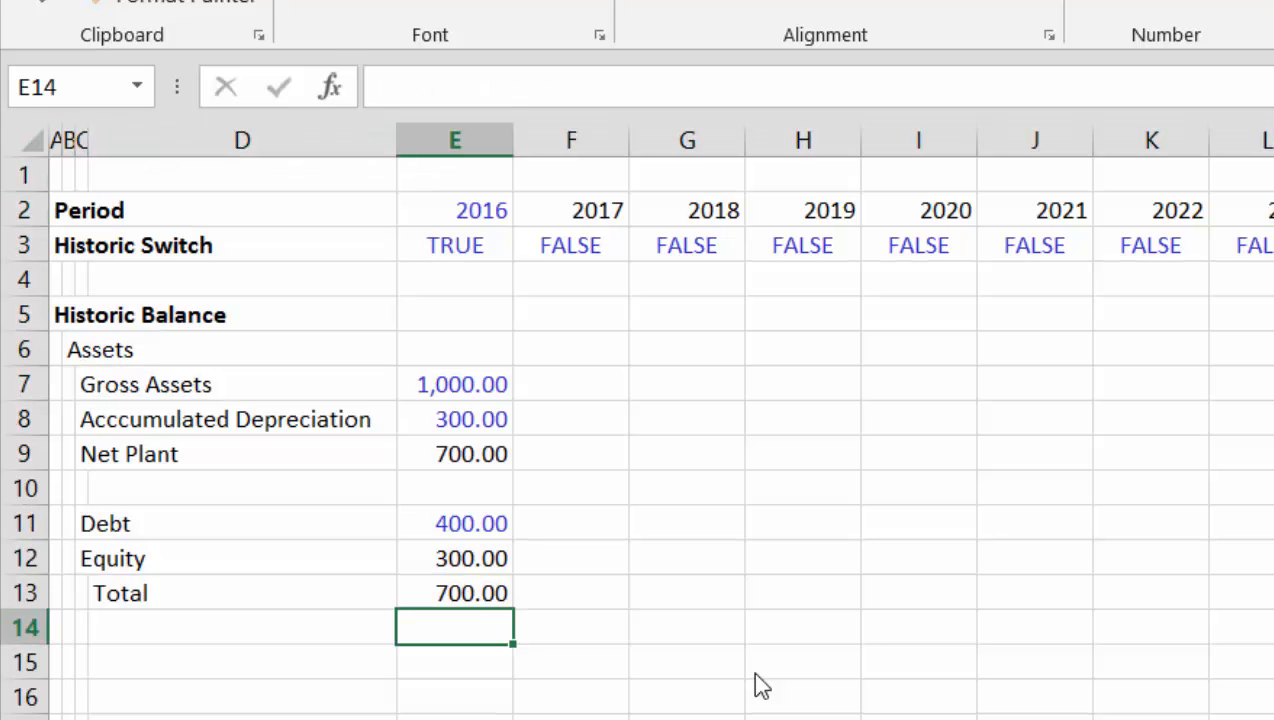
pyautogui.press('Down')
pyautogui.press('Left')
pyautogui.press('Left')
pyautogui.press('Left')
pyautogui.press('Left')
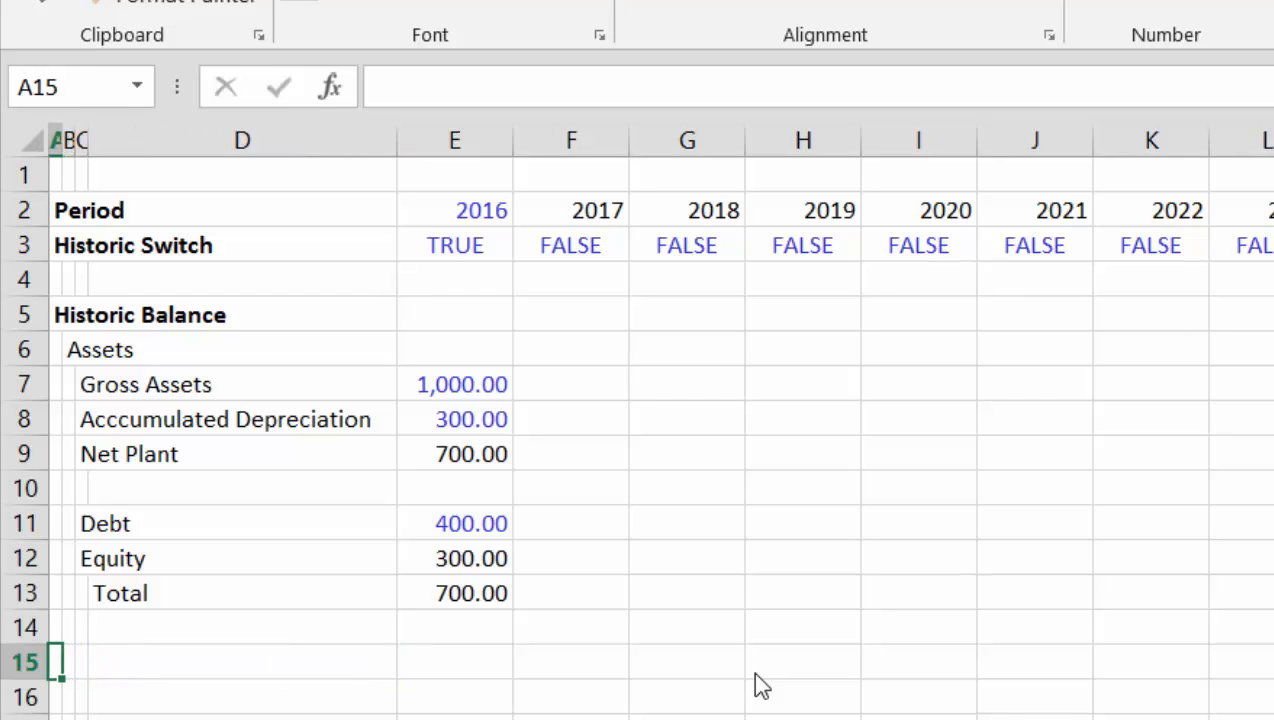
# Enter the section heading Operating Analysis and Assumptions in cell A15 and slightly widen column D
pyautogui.write('Oper')
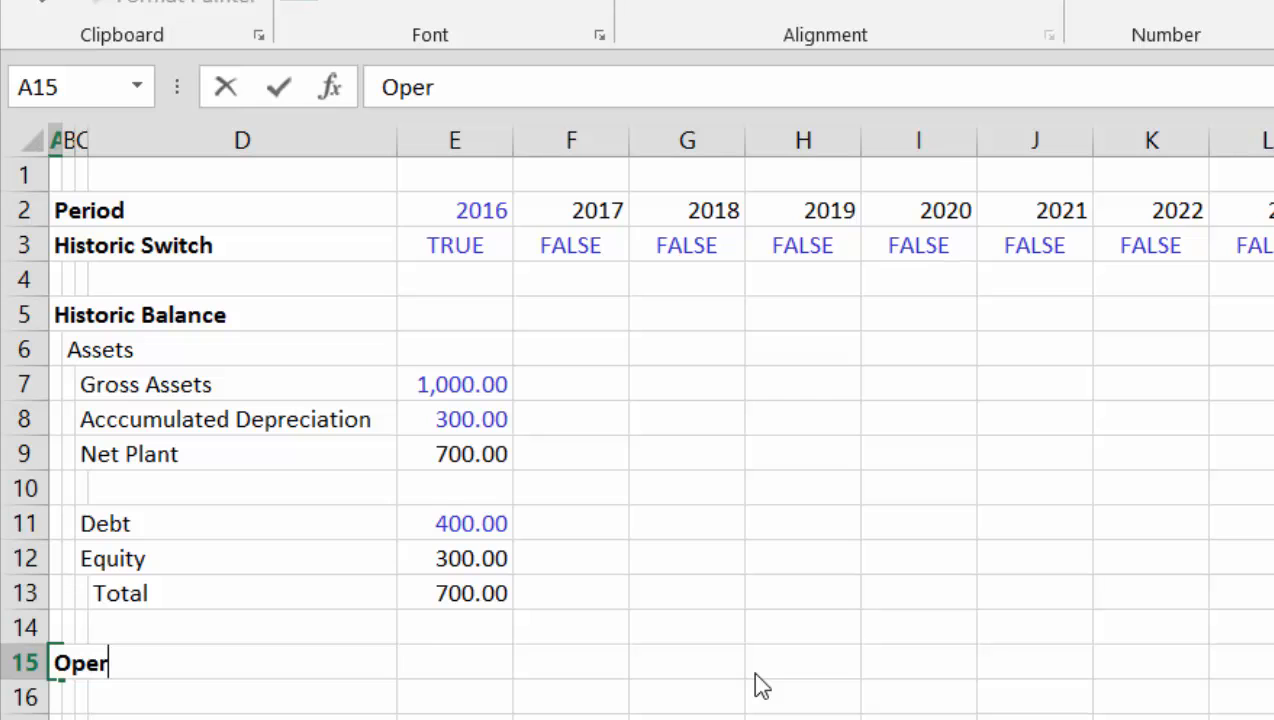
pyautogui.write('ating Analy')
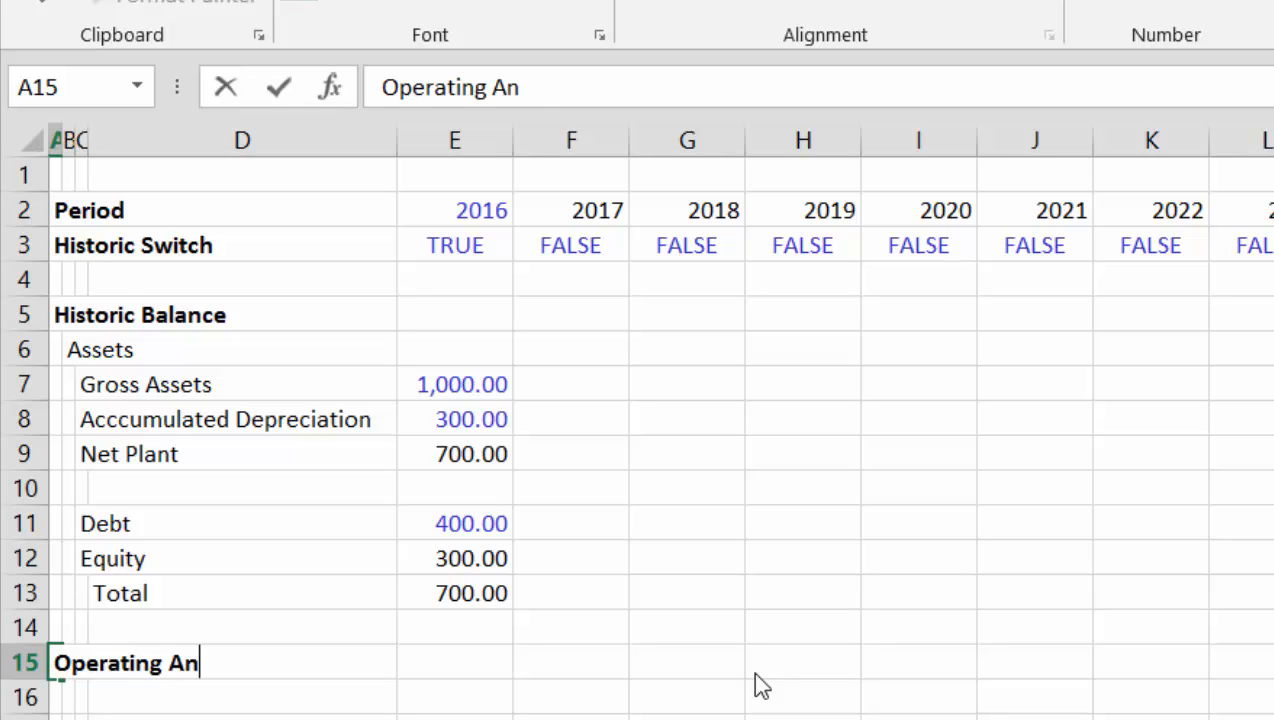
pyautogui.write('sis and A')
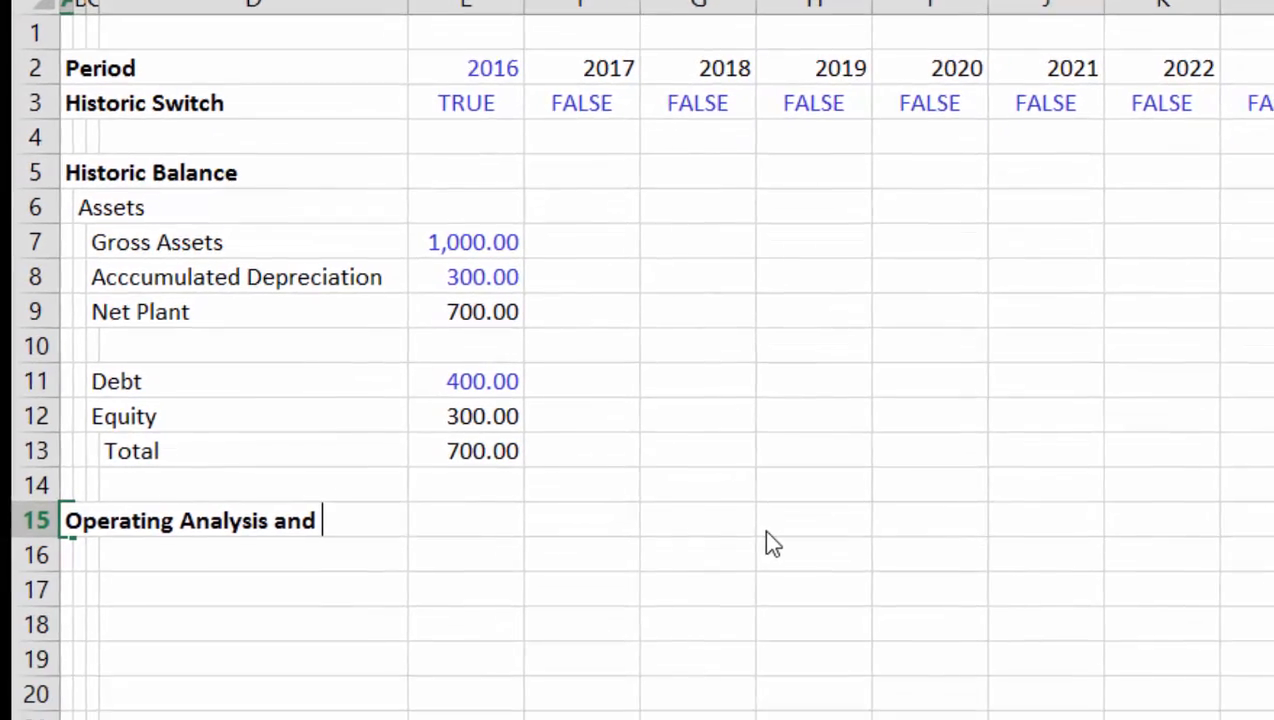
pyautogui.write('ssump')
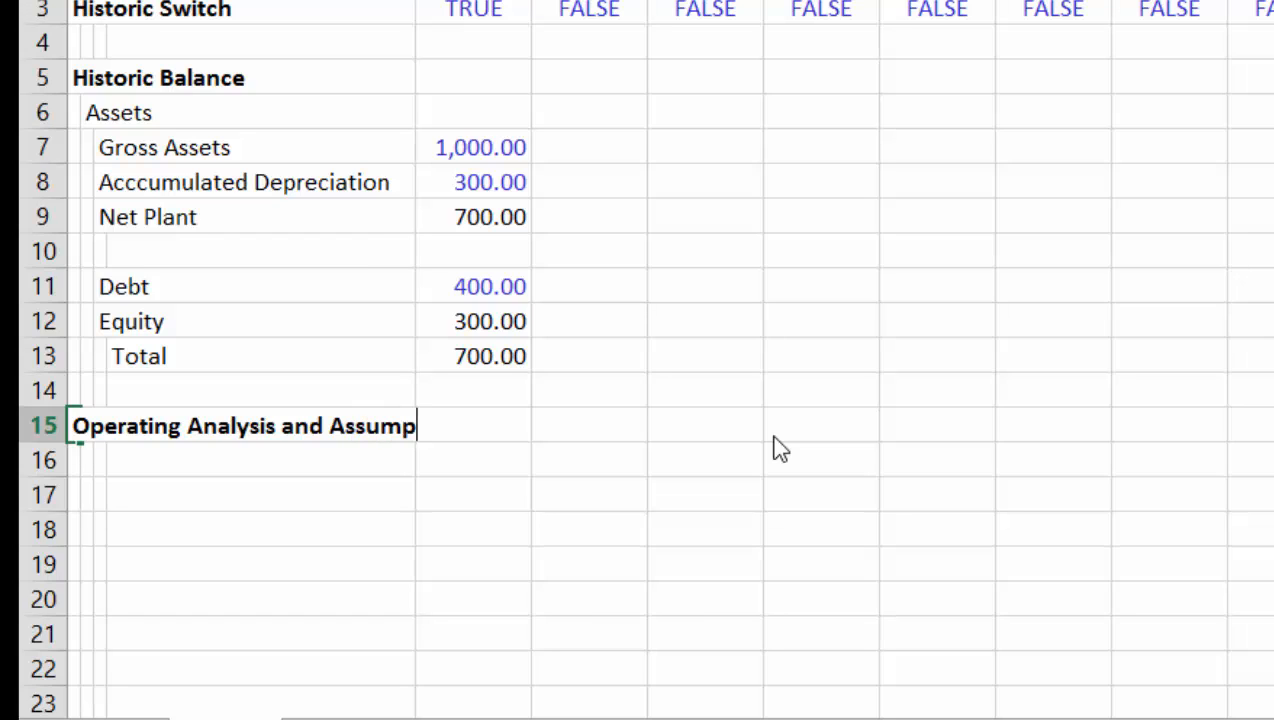
pyautogui.write('tions')
pyautogui.press('Return')
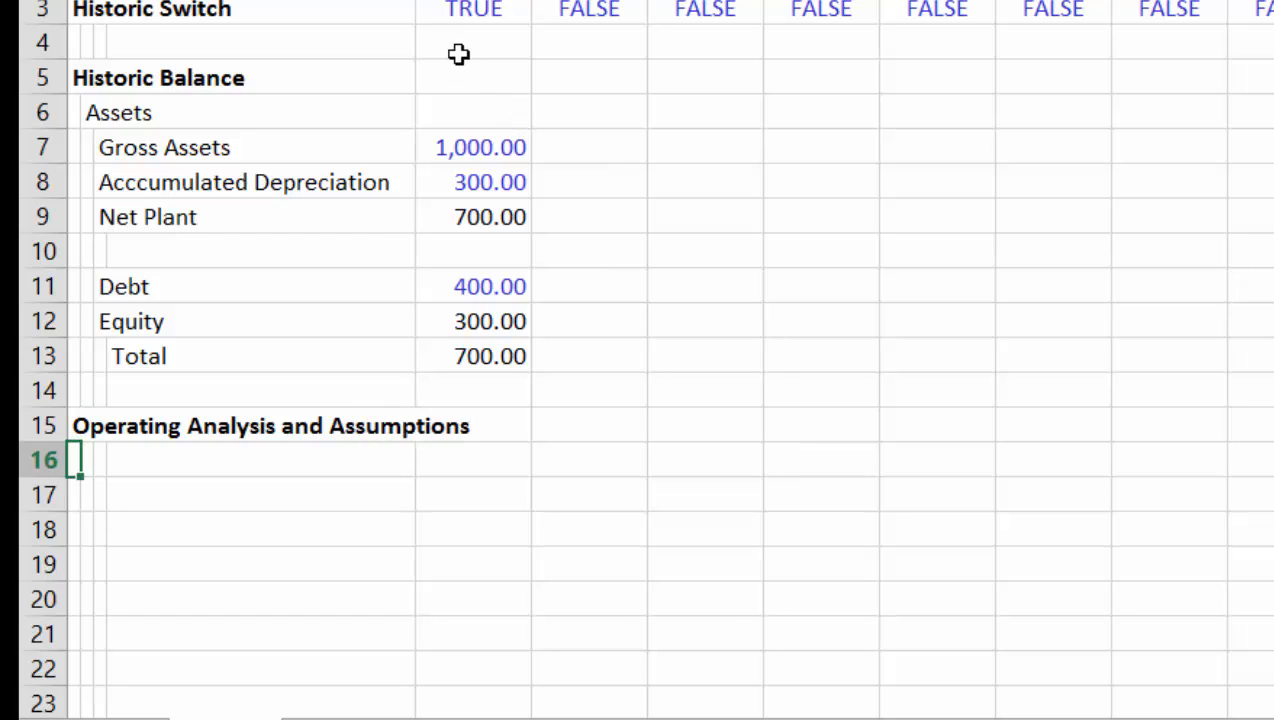
pyautogui.moveTo(414, 2)
pyautogui.mouseDown()
pyautogui.moveTo(488, 2)
pyautogui.moveTo(431, 2)
pyautogui.mouseUp()
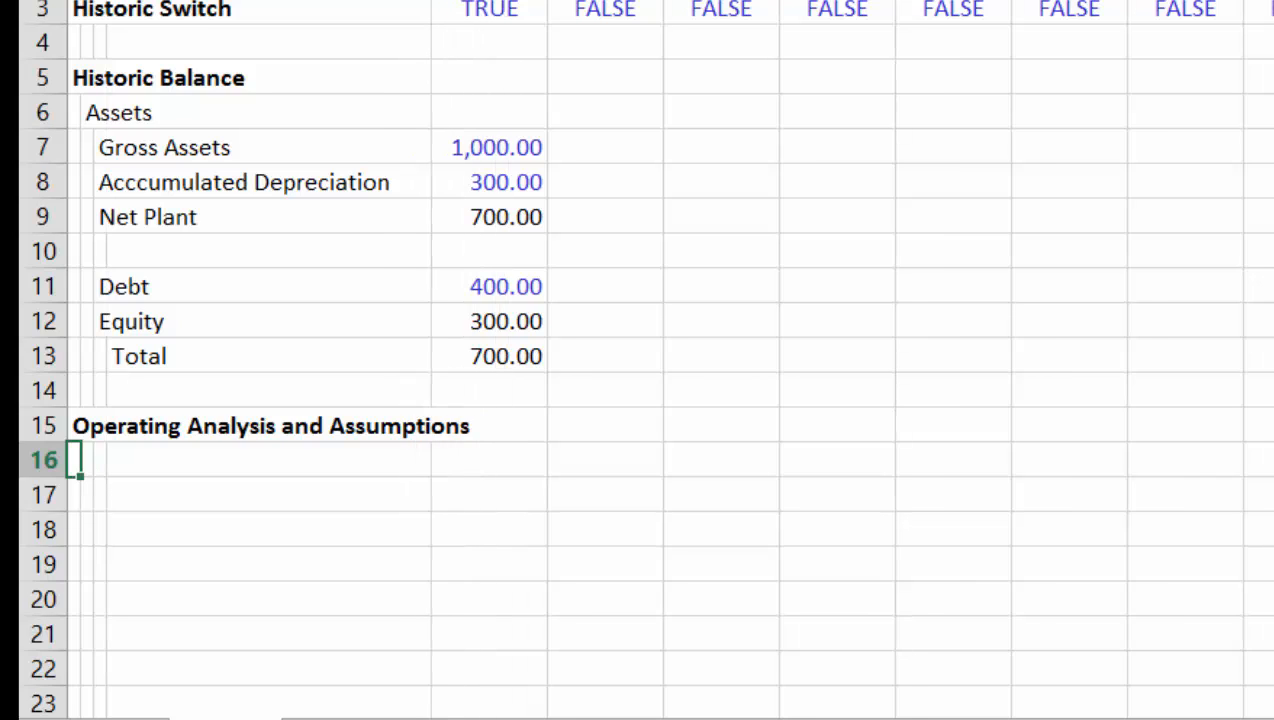
# Enter the label Revenue in cell B16 under the operating analysis heading
pyautogui.click(87, 460)
pyautogui.write('Revenue')
pyautogui.press('Return')
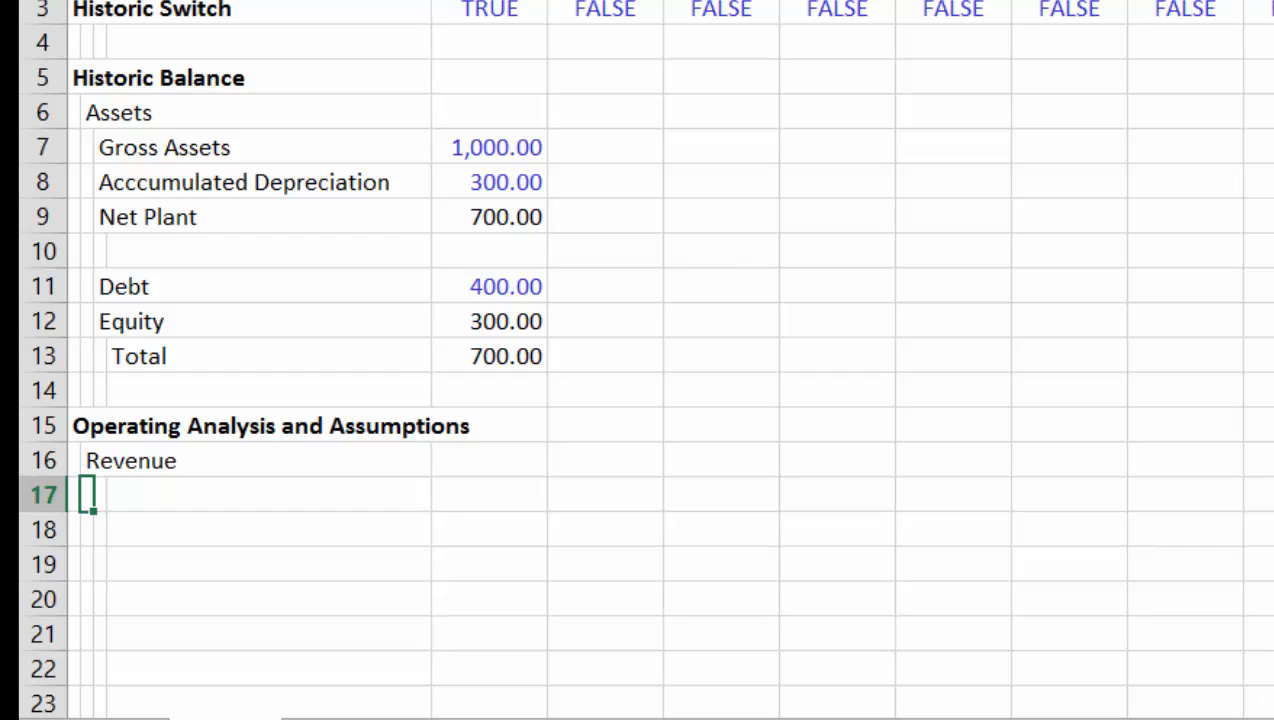
pyautogui.click(87, 460)
pyautogui.click(489, 460)
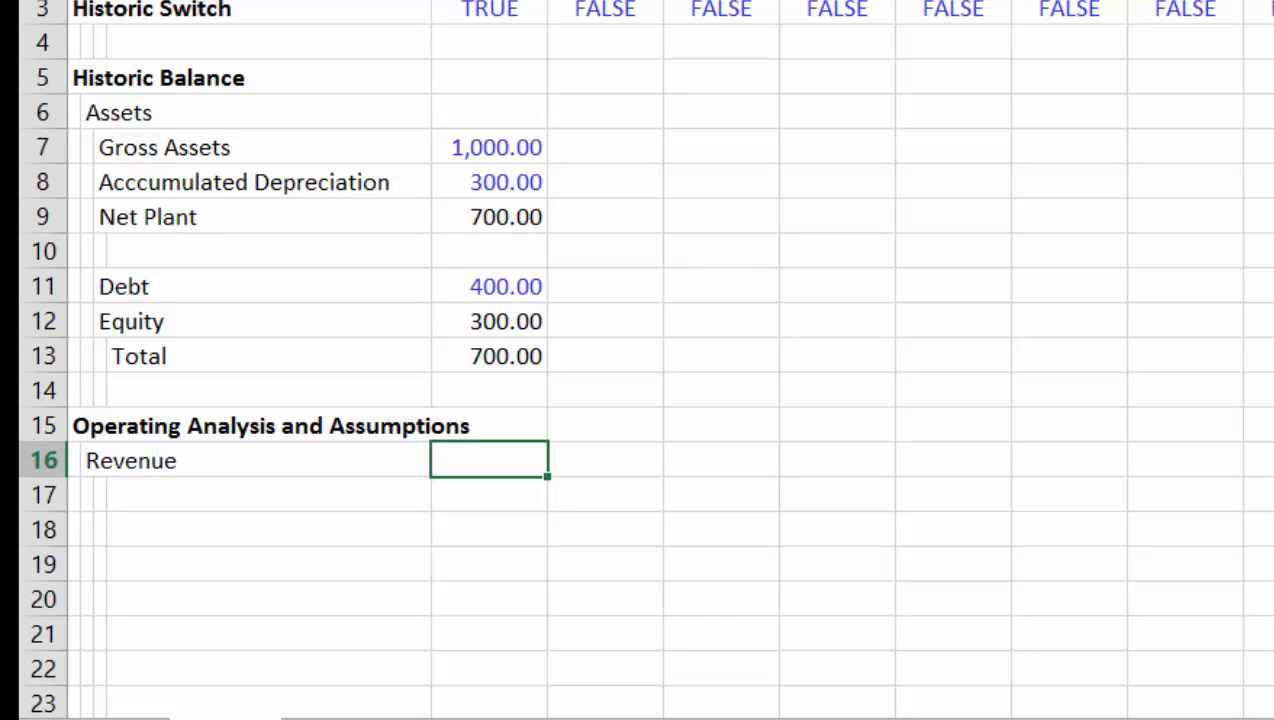
pyautogui.hotkey('ctrl', 'Left')
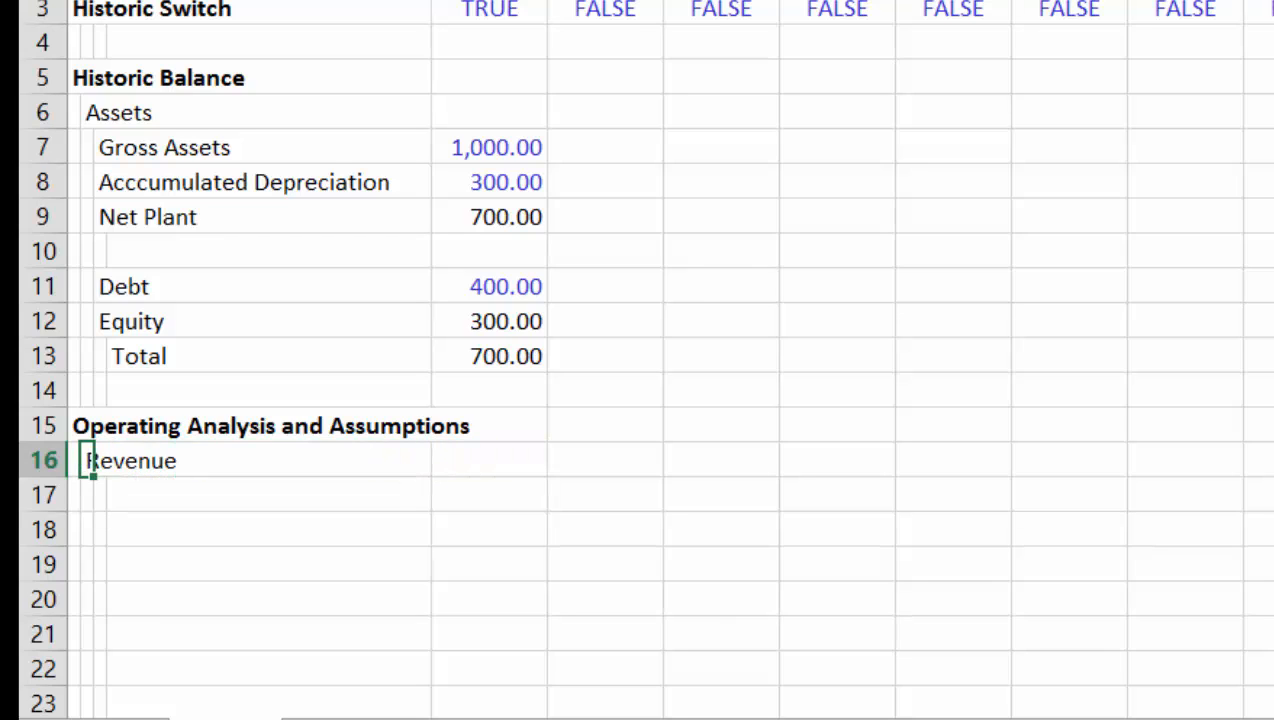
# Replace the label in cell B16 with EBITDA
pyautogui.write('Ex')
pyautogui.press('BackSpace')
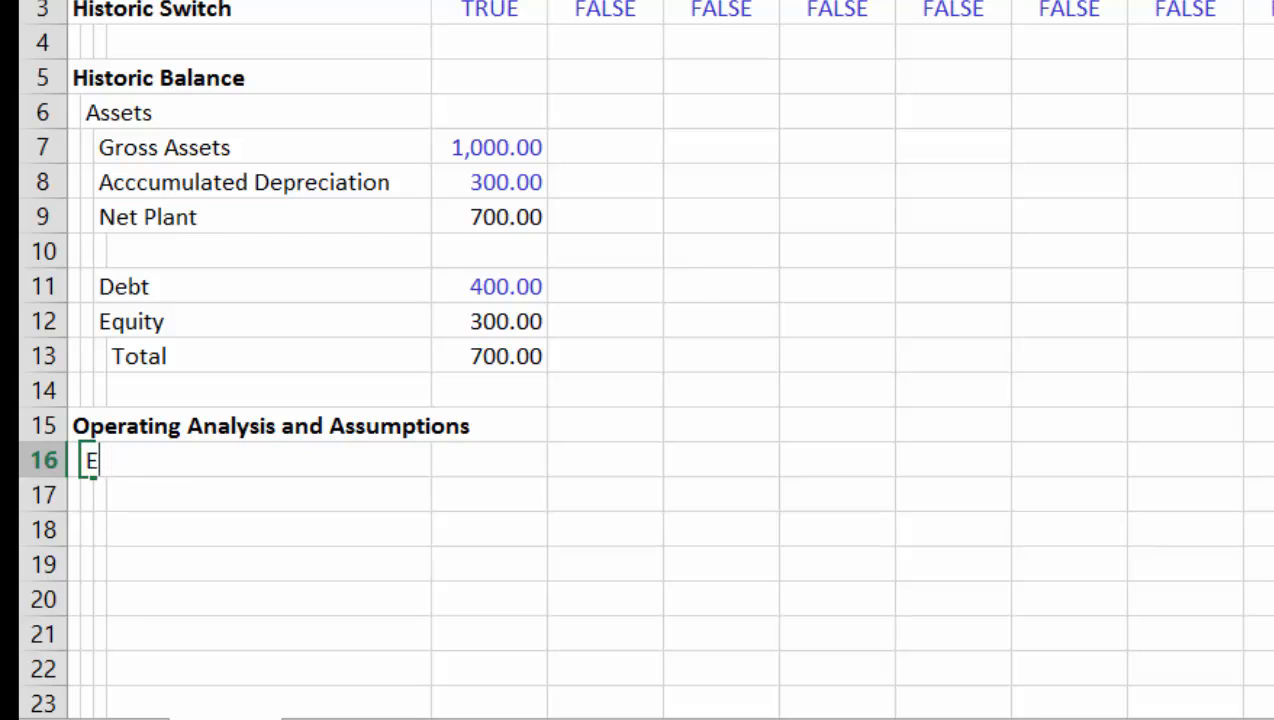
pyautogui.write('BIDAT')
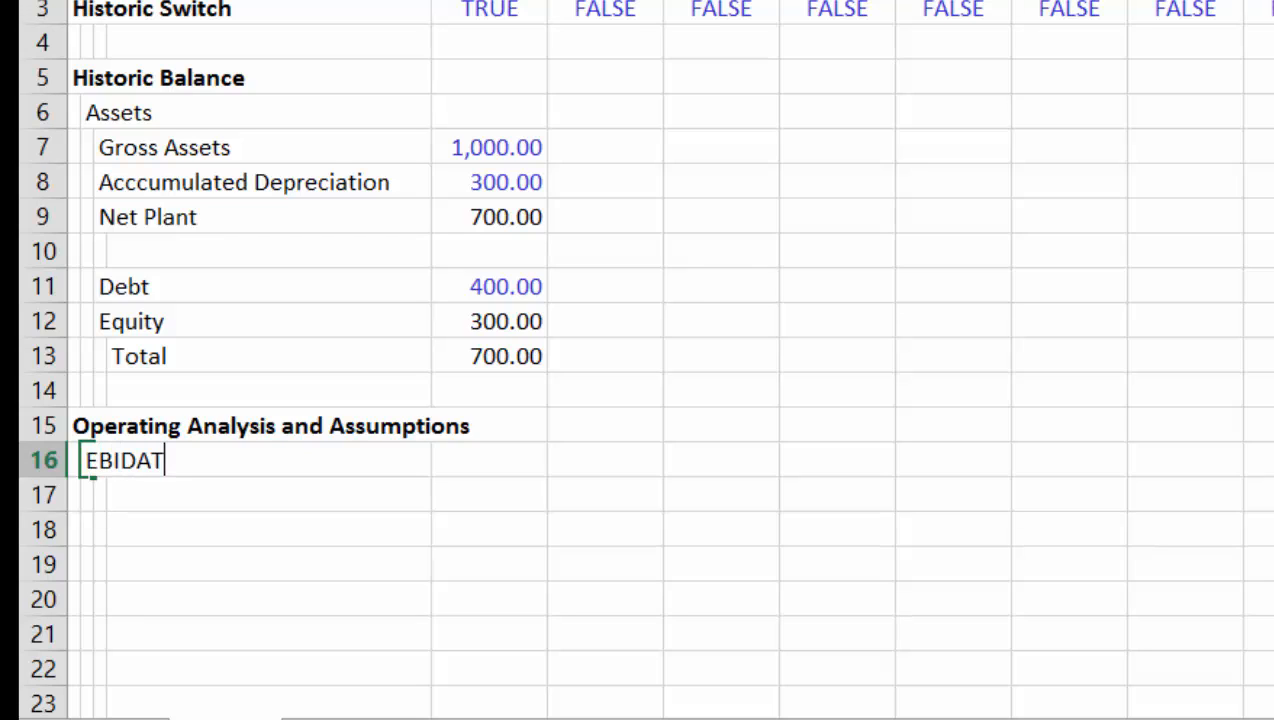
pyautogui.press('Return')
pyautogui.press('Up')
pyautogui.press('BackSpace')
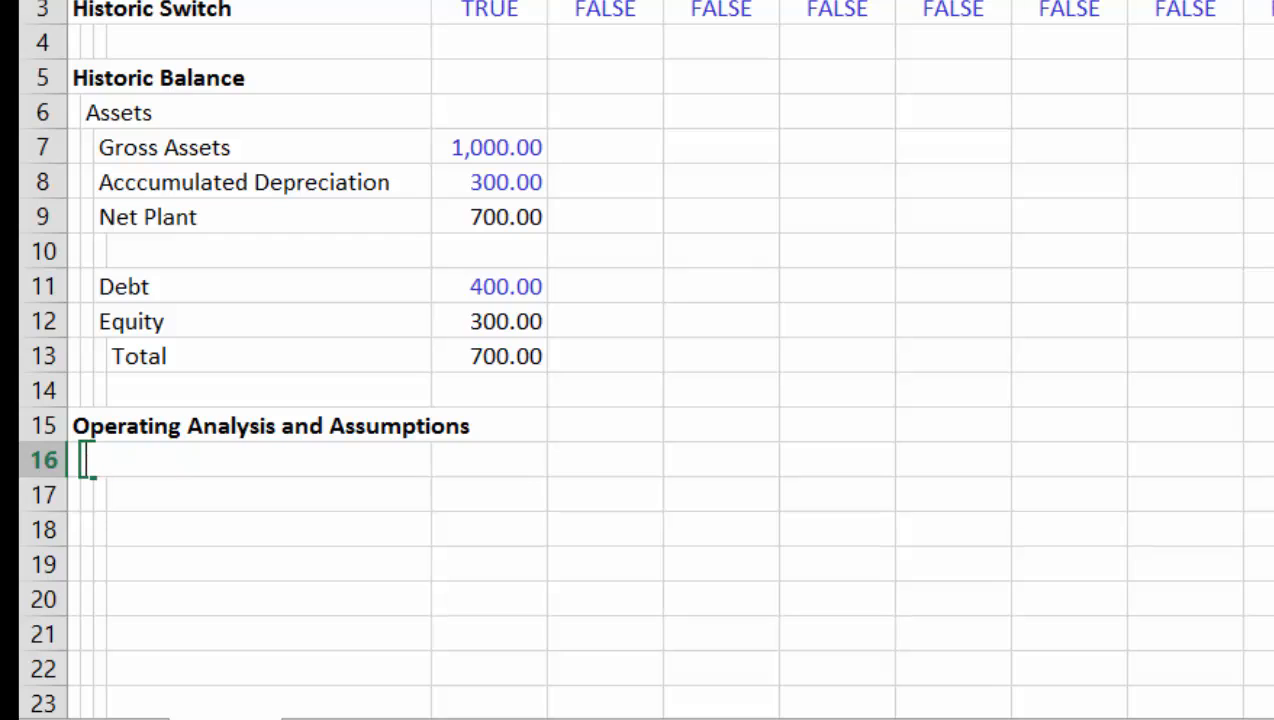
pyautogui.write('EBITDA')
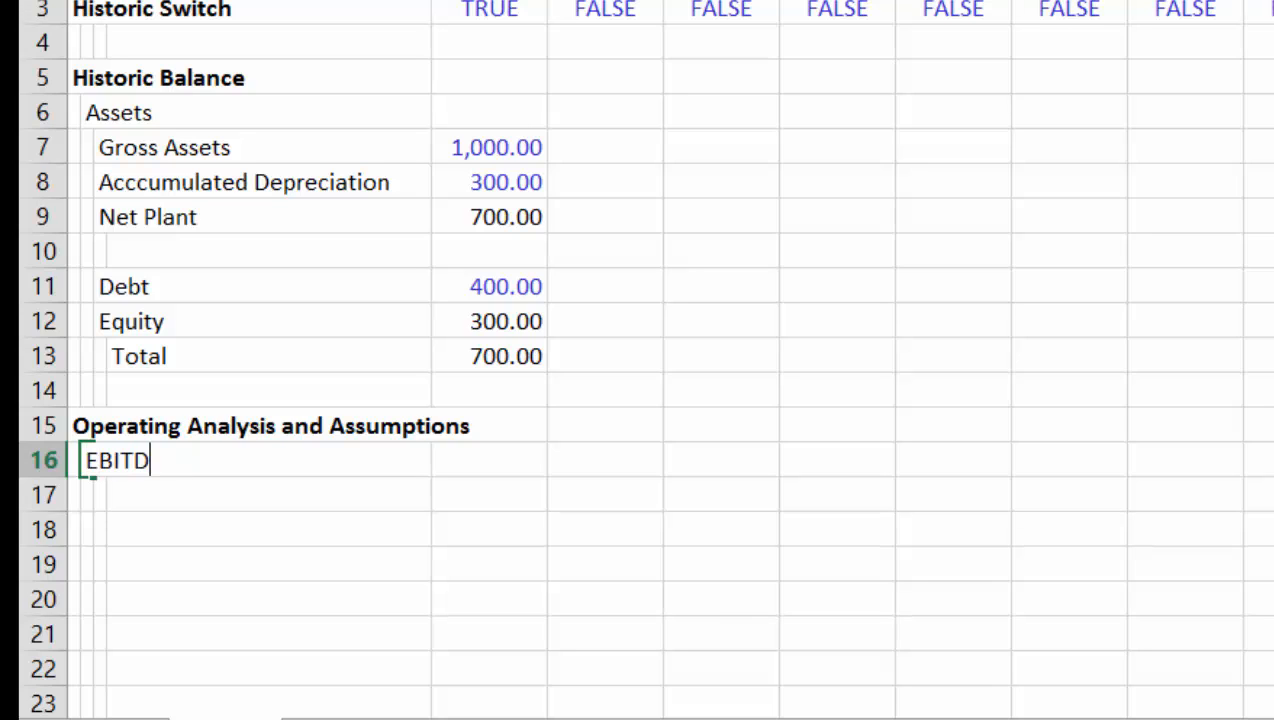
pyautogui.press('Return')
# Enter EBITDA values of 80 for 2016 in cell E16 and 90 for 2017 in F16
pyautogui.press('Up')
pyautogui.press('Right')
pyautogui.press('Right')
pyautogui.press('Right')
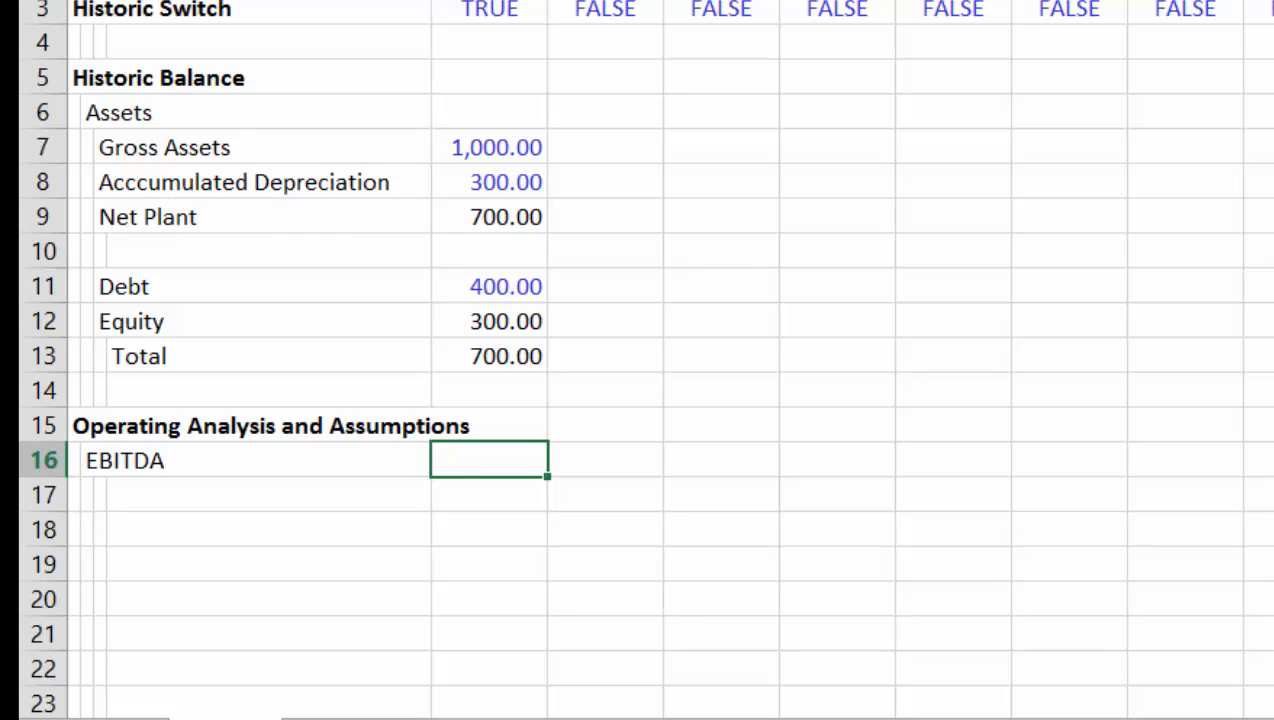
pyautogui.write('80')
pyautogui.press('Return')
pyautogui.press('Up')
pyautogui.press('Right')
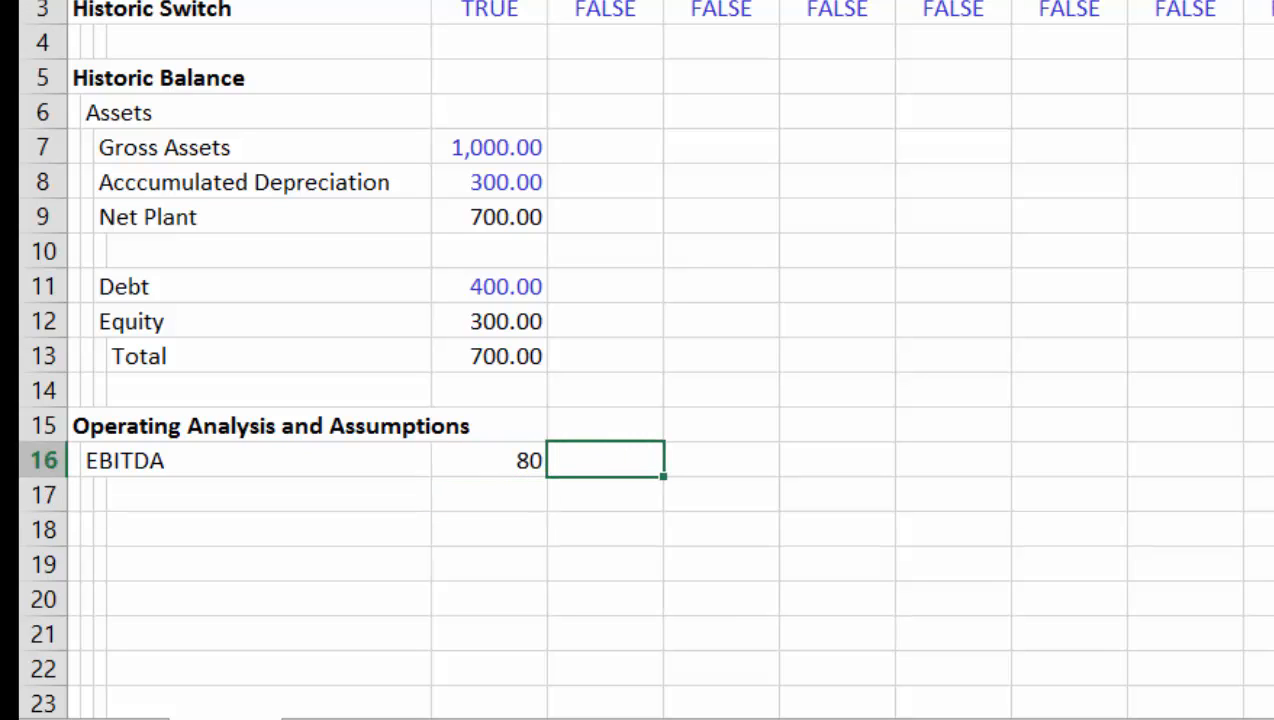
pyautogui.write('90')
pyautogui.press('Return')
# Calculate 2018 EBITDA in G16 with =F16*1.03, show it with two decimals, and fill it across the remaining years
pyautogui.press('Up')
pyautogui.press('Left')
pyautogui.press('Right')
pyautogui.press('Right')
pyautogui.write('=')
pyautogui.press('Left')
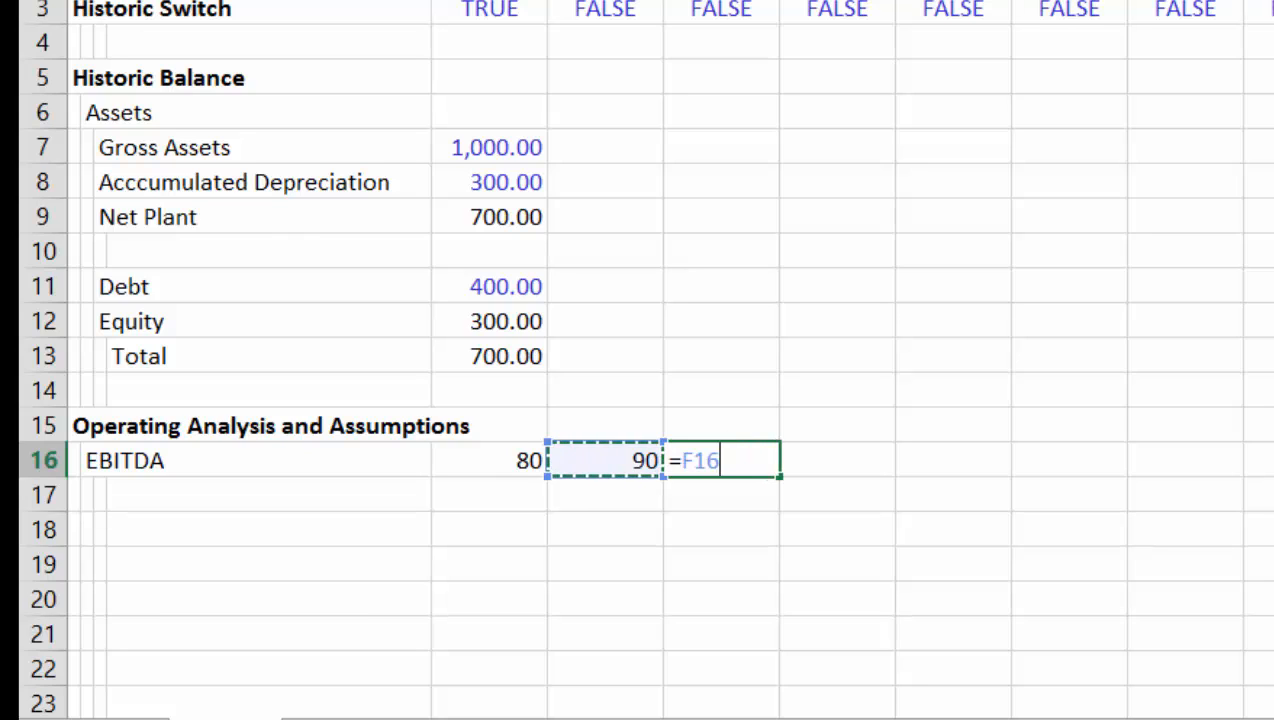
pyautogui.write('*1.03')
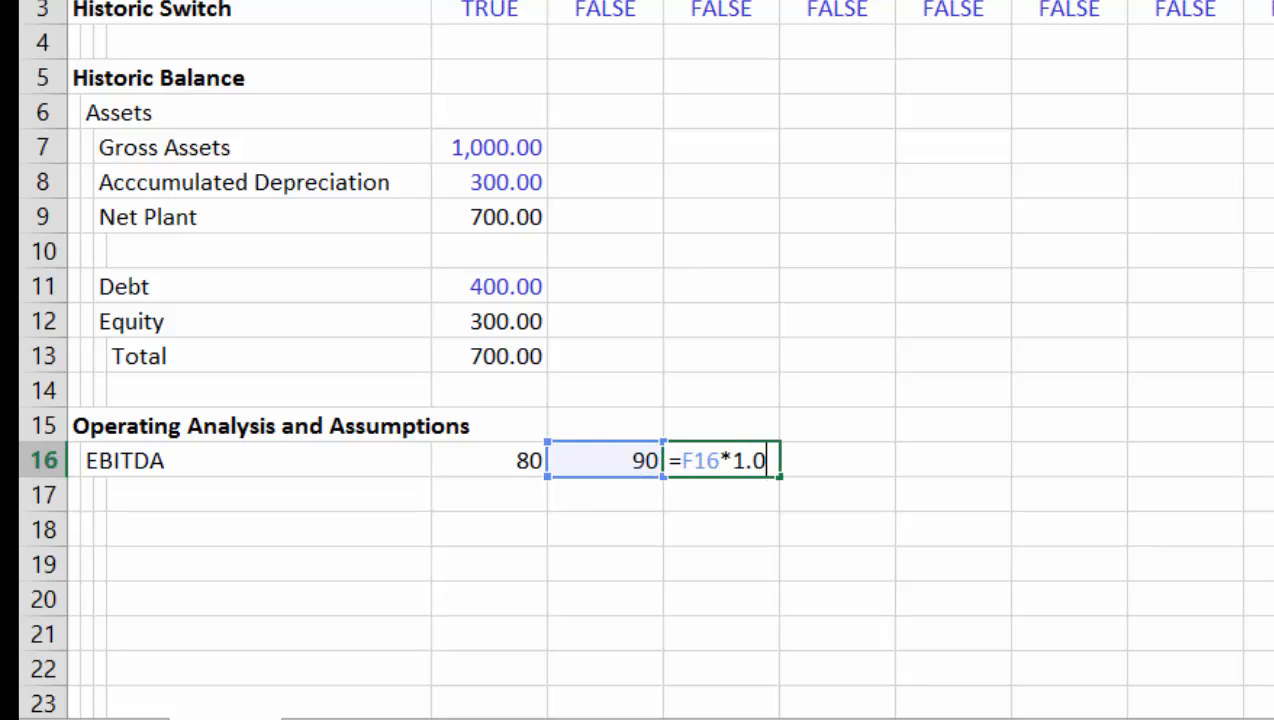
pyautogui.press('Return')
pyautogui.press('Up')
pyautogui.hotkey('ctrl', 'shift', '1')
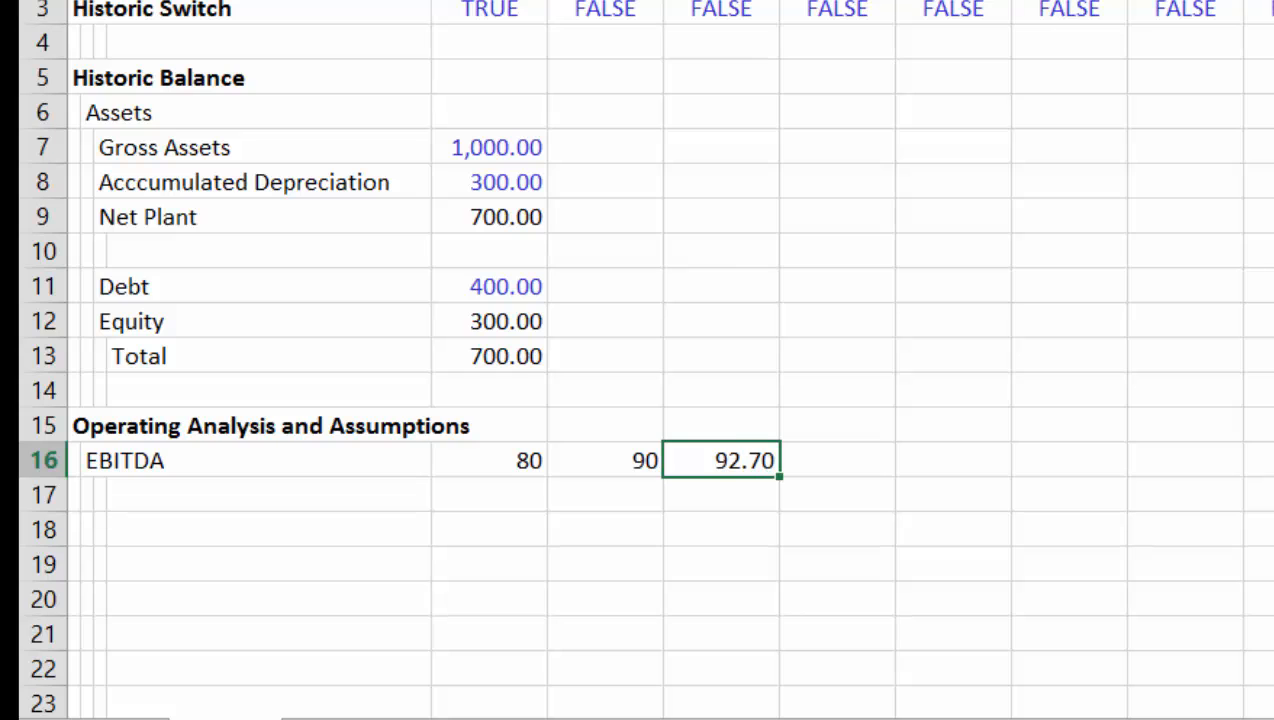
pyautogui.hotkey('ctrl', 'shift', 'Right')
pyautogui.hotkey('ctrl', 'r')
pyautogui.press('Left')
pyautogui.press('Left')
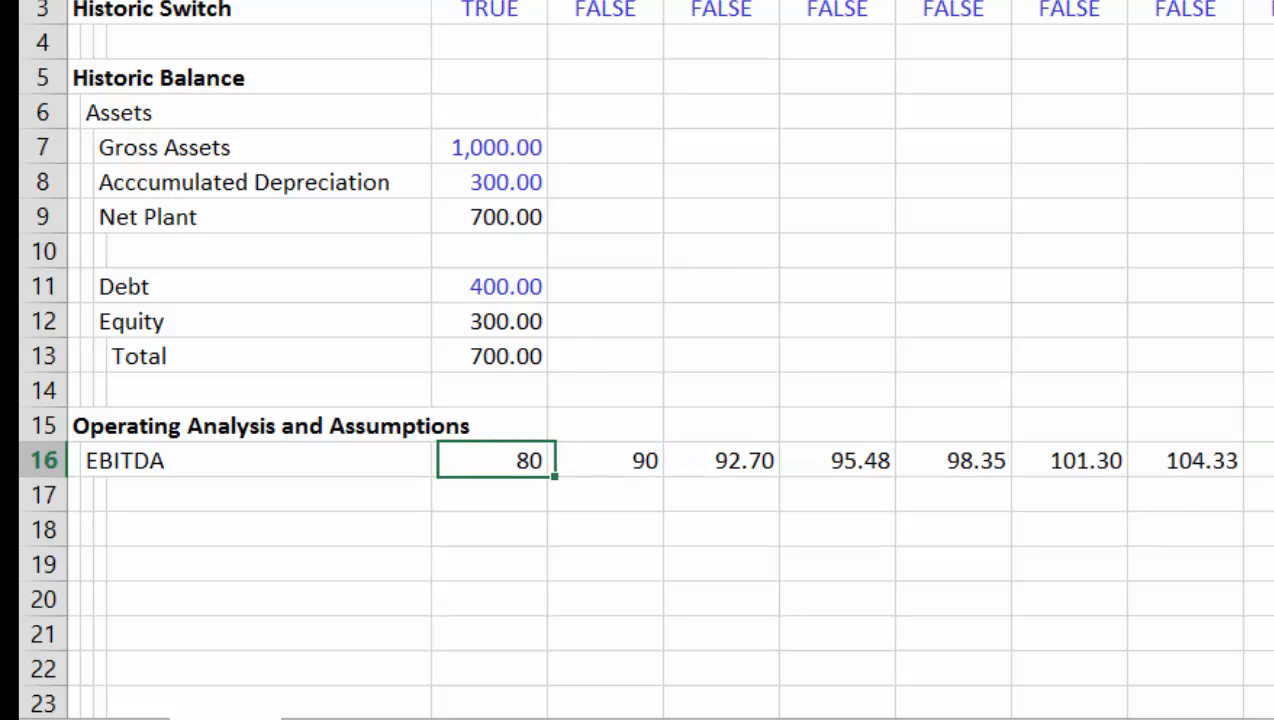
pyautogui.hotkey('shift', 'Right')
pyautogui.hotkey('ctrl', 'q')
pyautogui.press('Right')
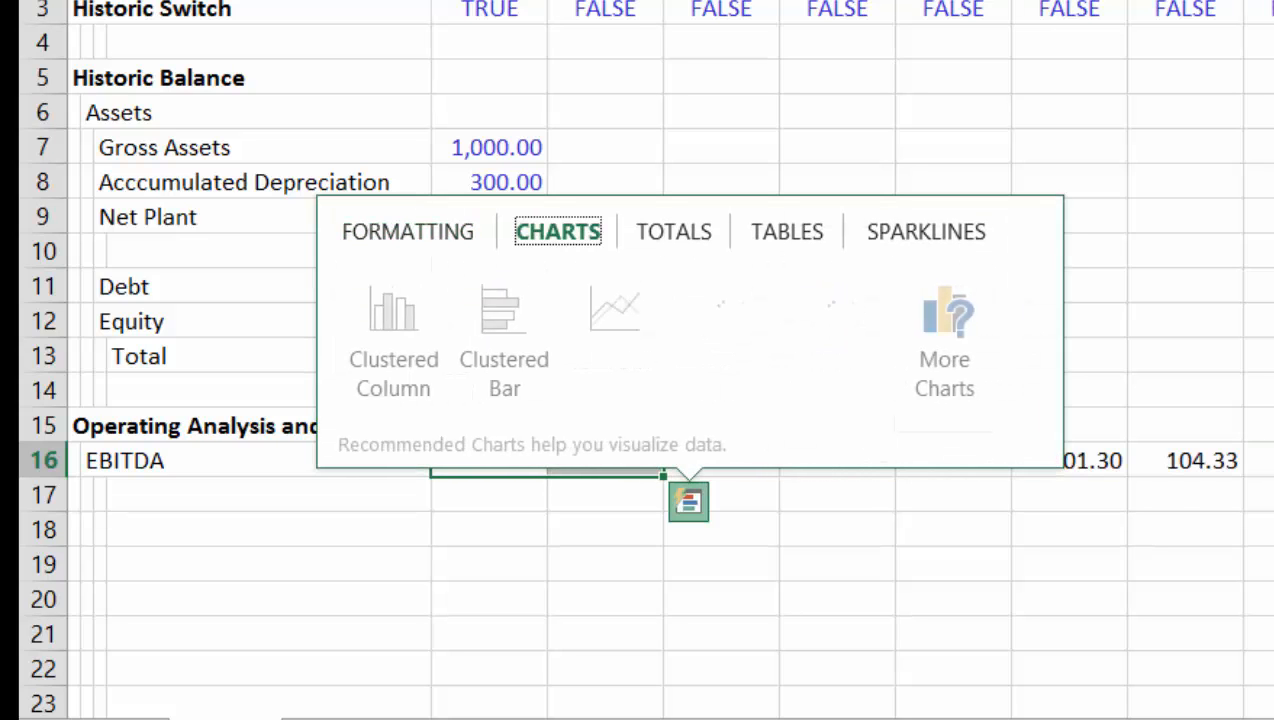
pyautogui.press('Escape')
# Format the whole EBITDA row from E16 onward as numbers with two decimals
pyautogui.press('Left')
pyautogui.press('Right')
pyautogui.hotkey('shift', 'Right')
pyautogui.hotkey('ctrl', 'shift', 'Right')
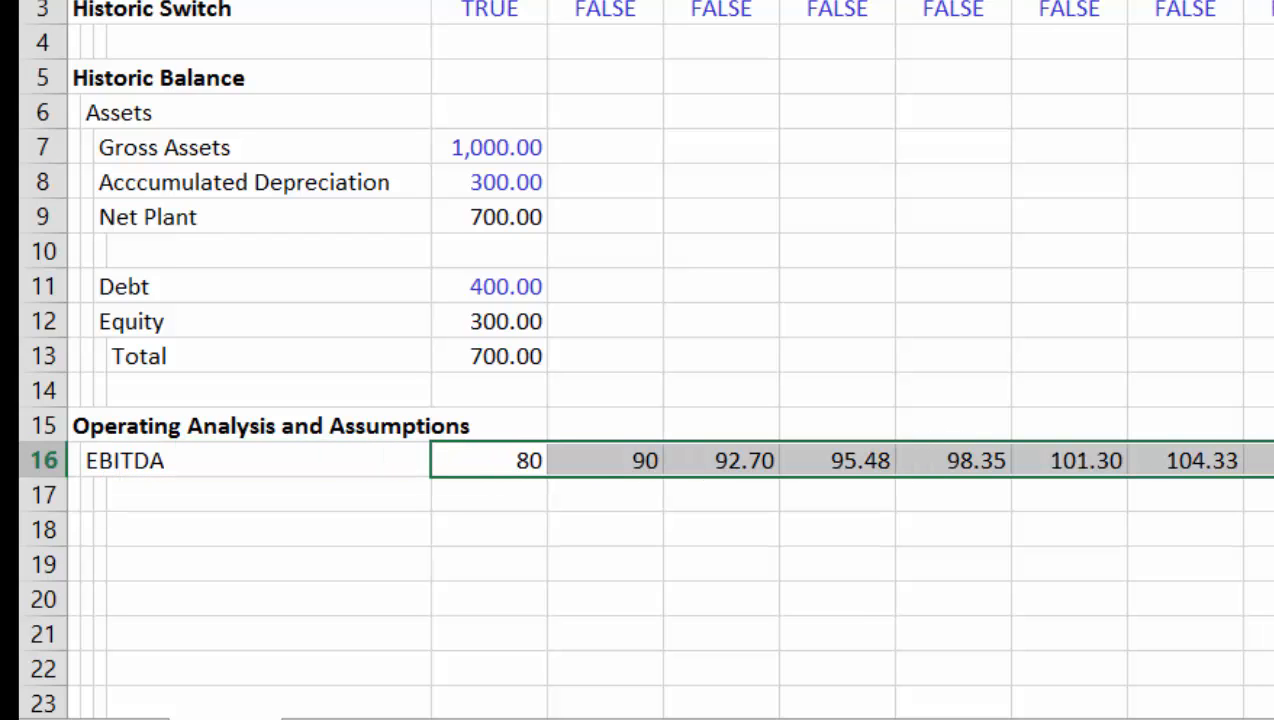
pyautogui.hotkey('ctrl', 'shift', '1')
# Enter the label Cap Exp in cell B17 below EBITDA and move to the 2016 column
pyautogui.press('Left')
pyautogui.press('Down')
pyautogui.press('Left')
pyautogui.press('Left')
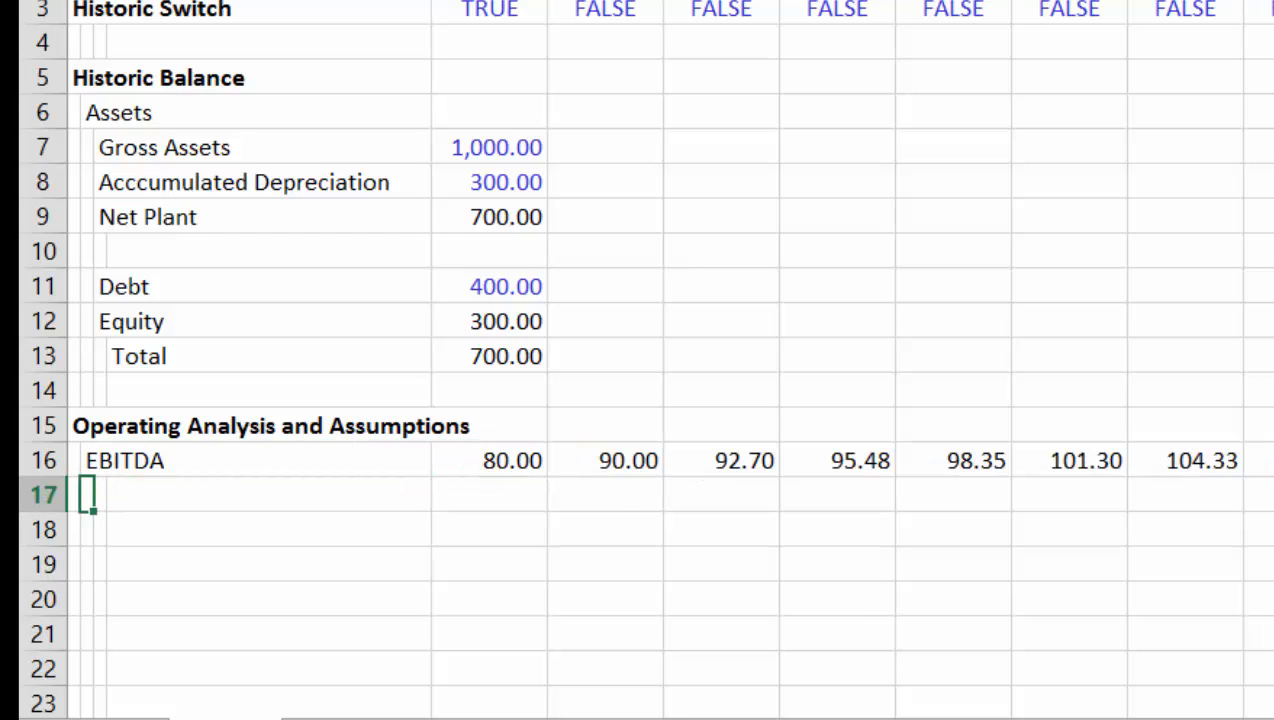
pyautogui.write('Cap Exp')
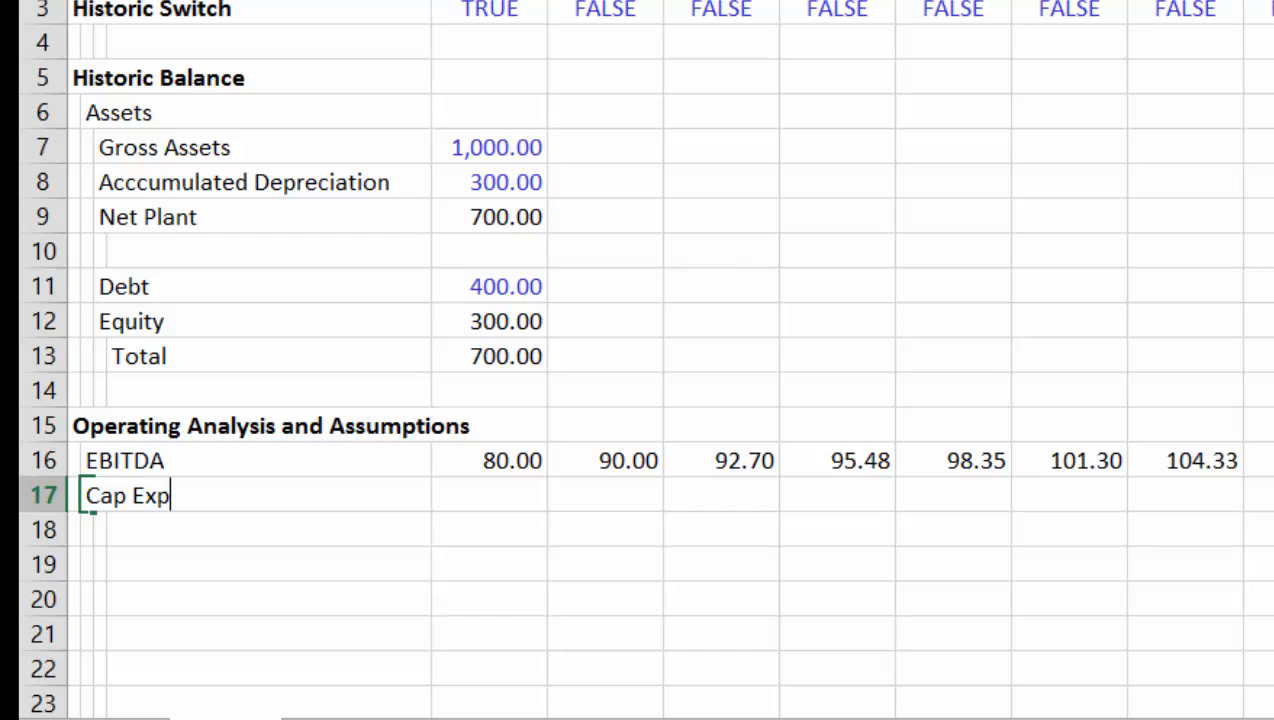
pyautogui.press('Right')
pyautogui.press('Right')
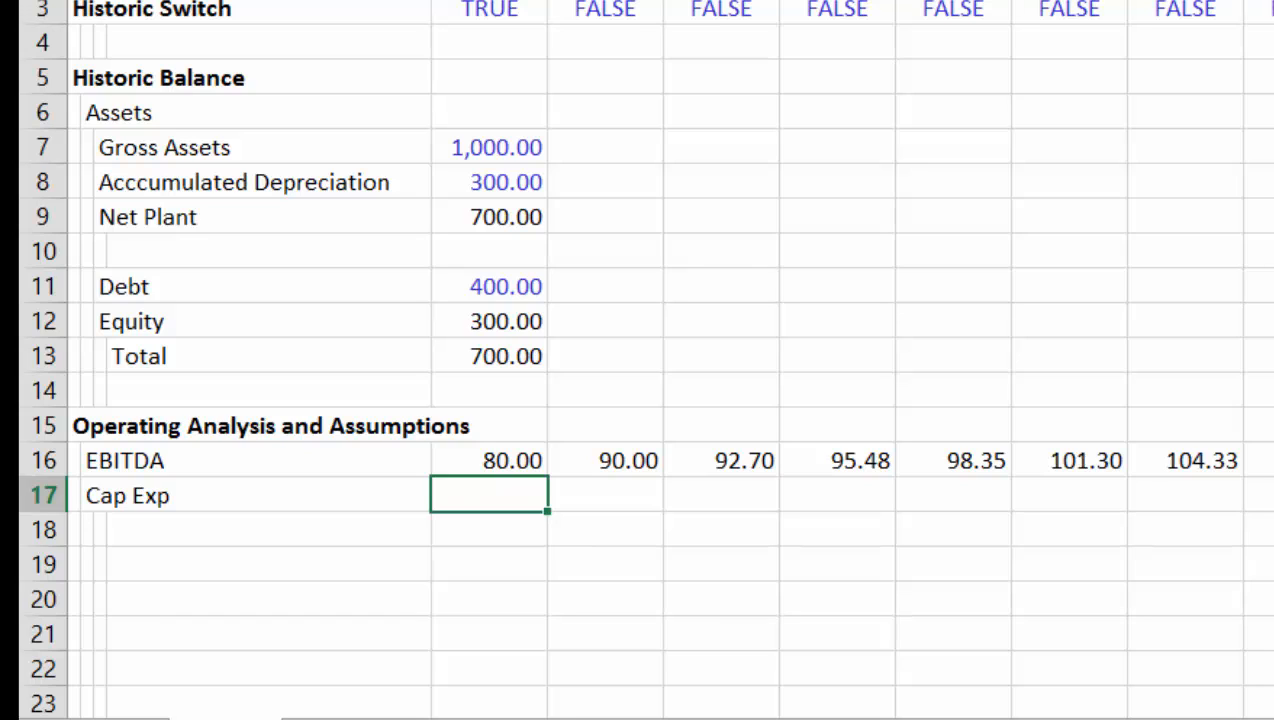
# Enter capital expenditure of 20 in E17 with two decimals and fill it across all years
pyautogui.write('20')
pyautogui.press('Return')
pyautogui.press('Up')
pyautogui.hotkey('ctrl', 'shift', '1')
pyautogui.hotkey('ctrl', 'shift', 'r')
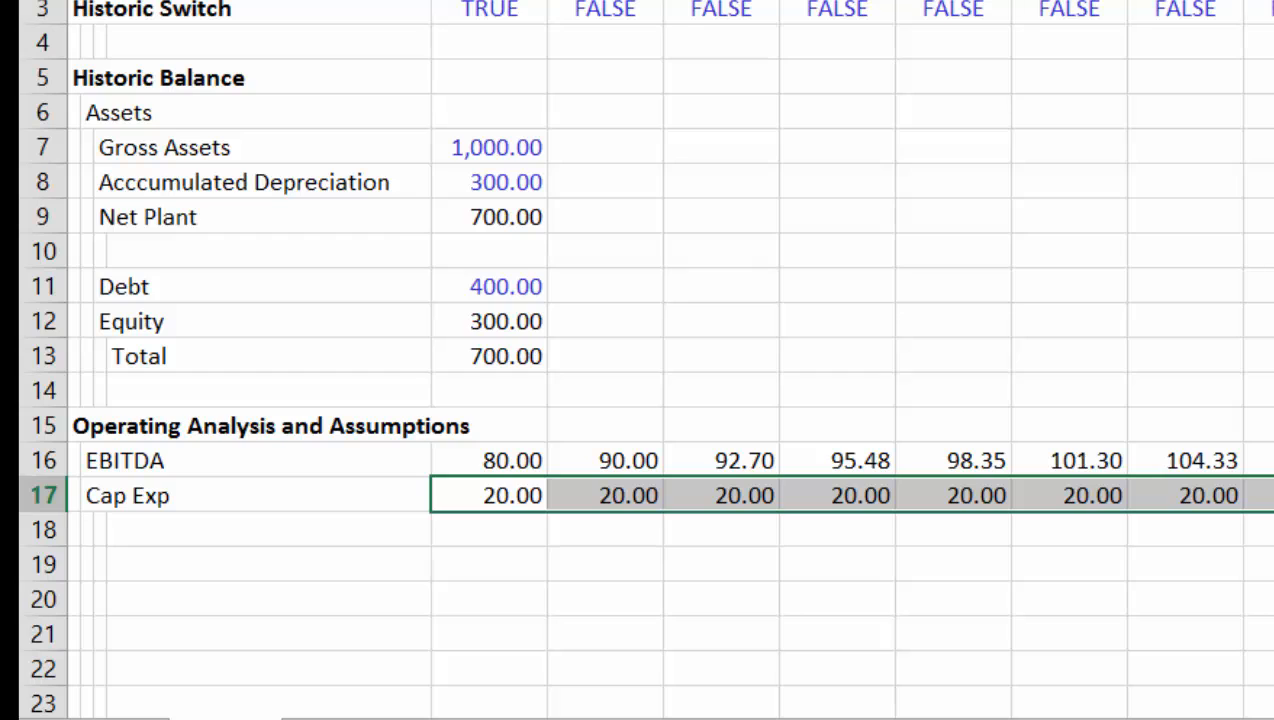
pyautogui.press('Down')
pyautogui.press('Left')
pyautogui.press('Left')
pyautogui.press('Left')
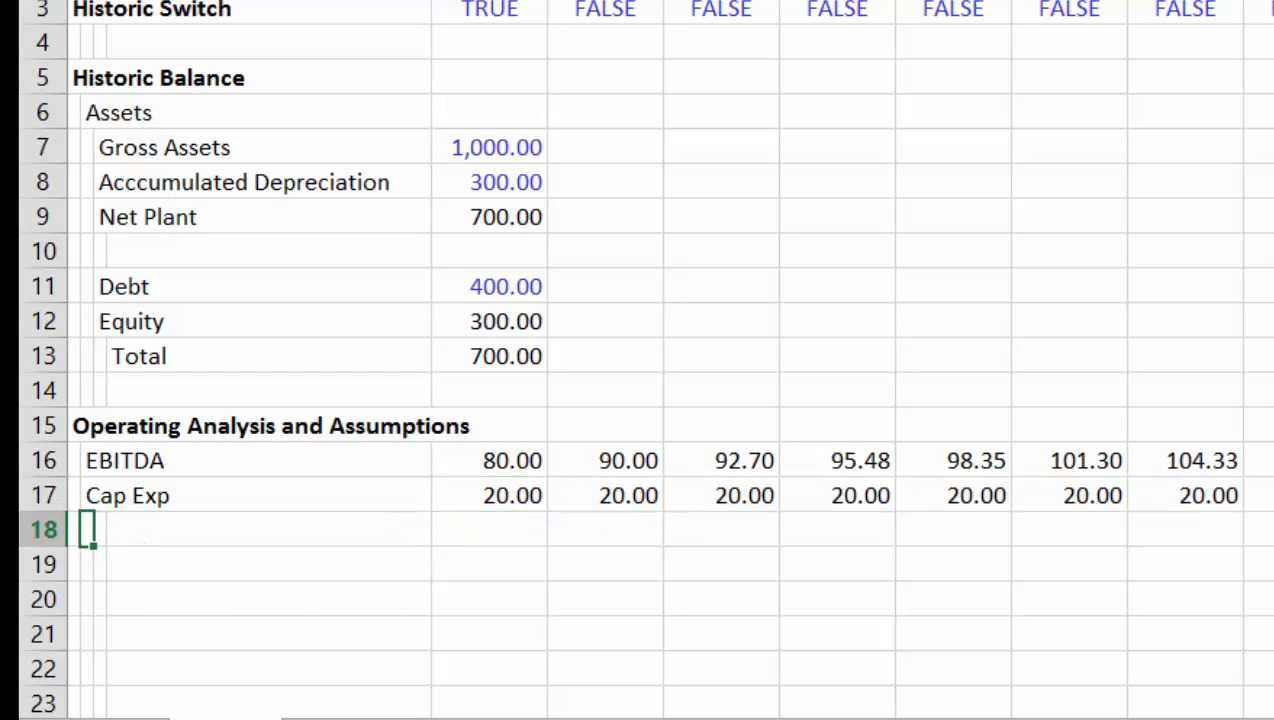
pyautogui.press('Up')
pyautogui.press('Up')
pyautogui.press('Down')
pyautogui.press('Down')
pyautogui.press('Down')
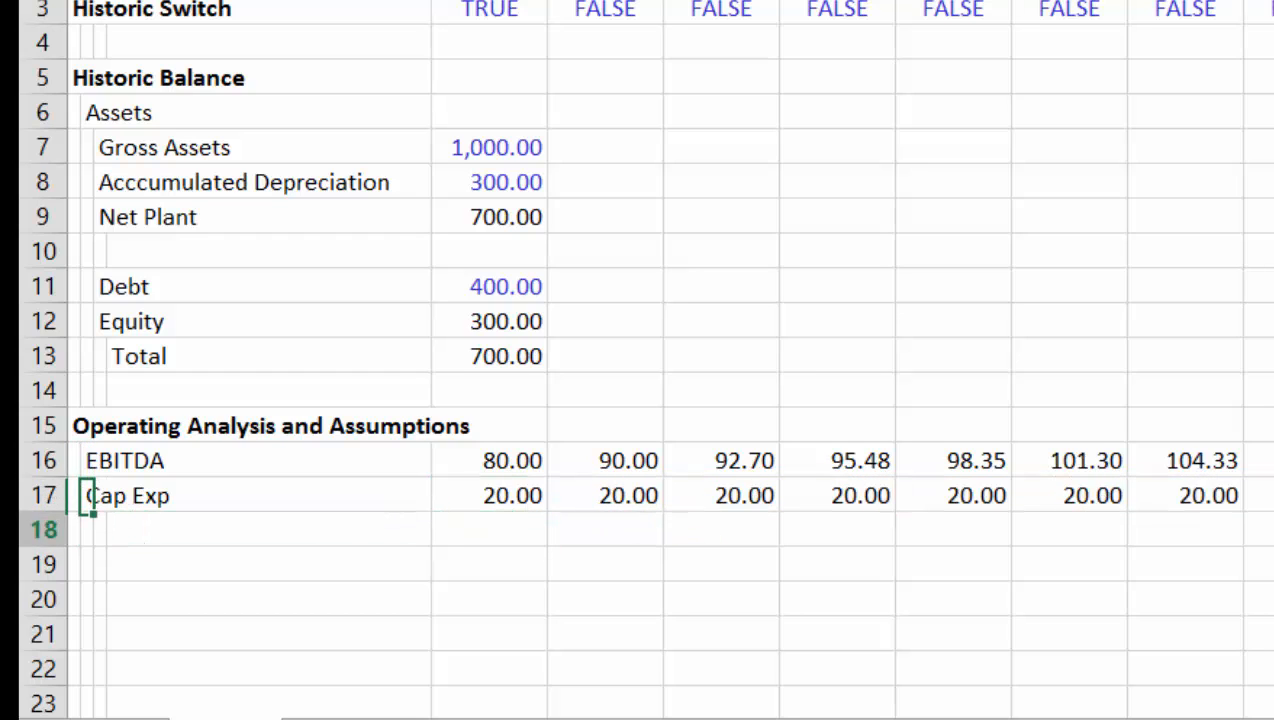
# Enter the section heading Depreciation in cell A19, leaving one blank row below Cap Exp
pyautogui.press('Left')
pyautogui.press('Down')
pyautogui.press('Down')
pyautogui.press('Down')
pyautogui.press('Down')
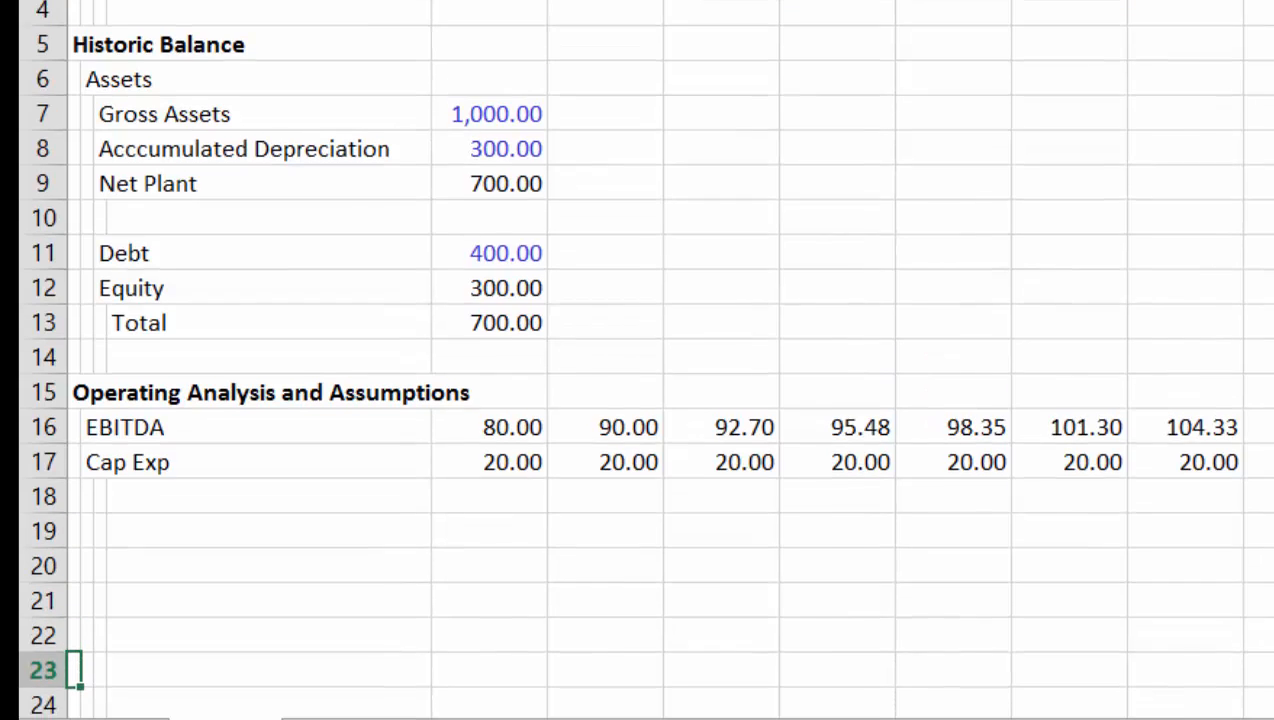
pyautogui.press('Down')
pyautogui.press('Up')
pyautogui.press('Up')
pyautogui.press('Up')
pyautogui.press('Up')
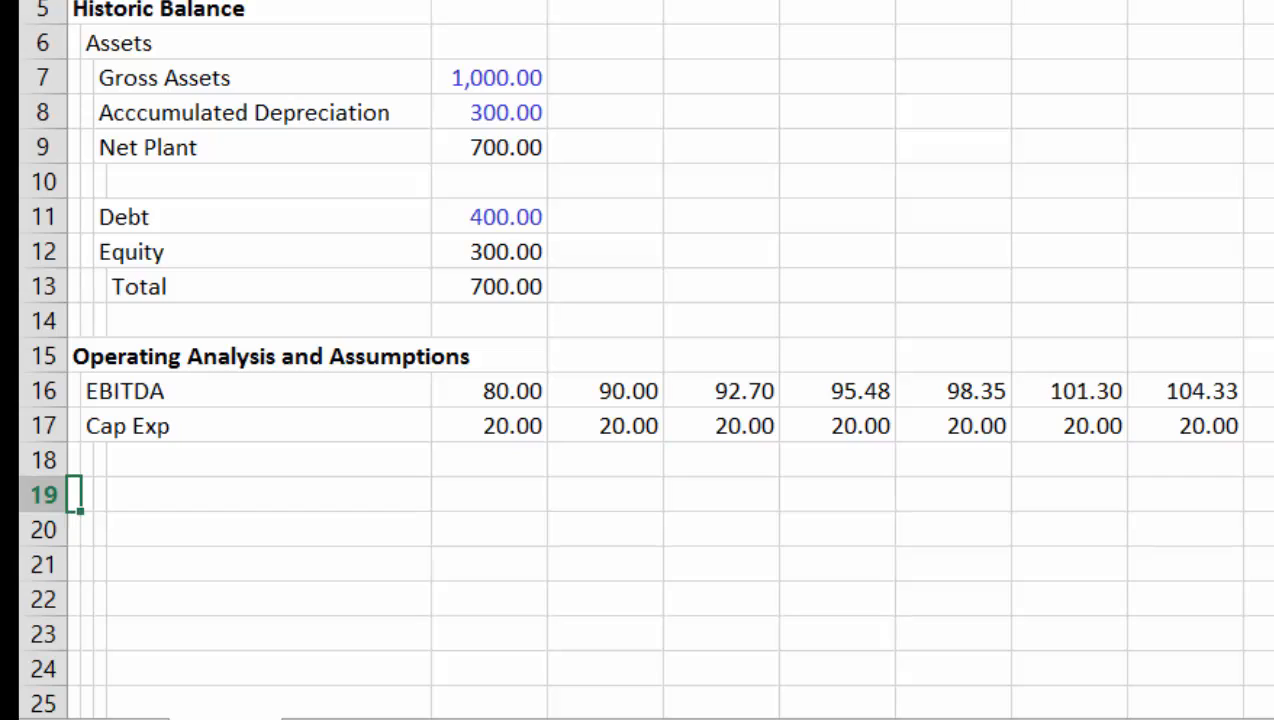
pyautogui.write('Depreciation')
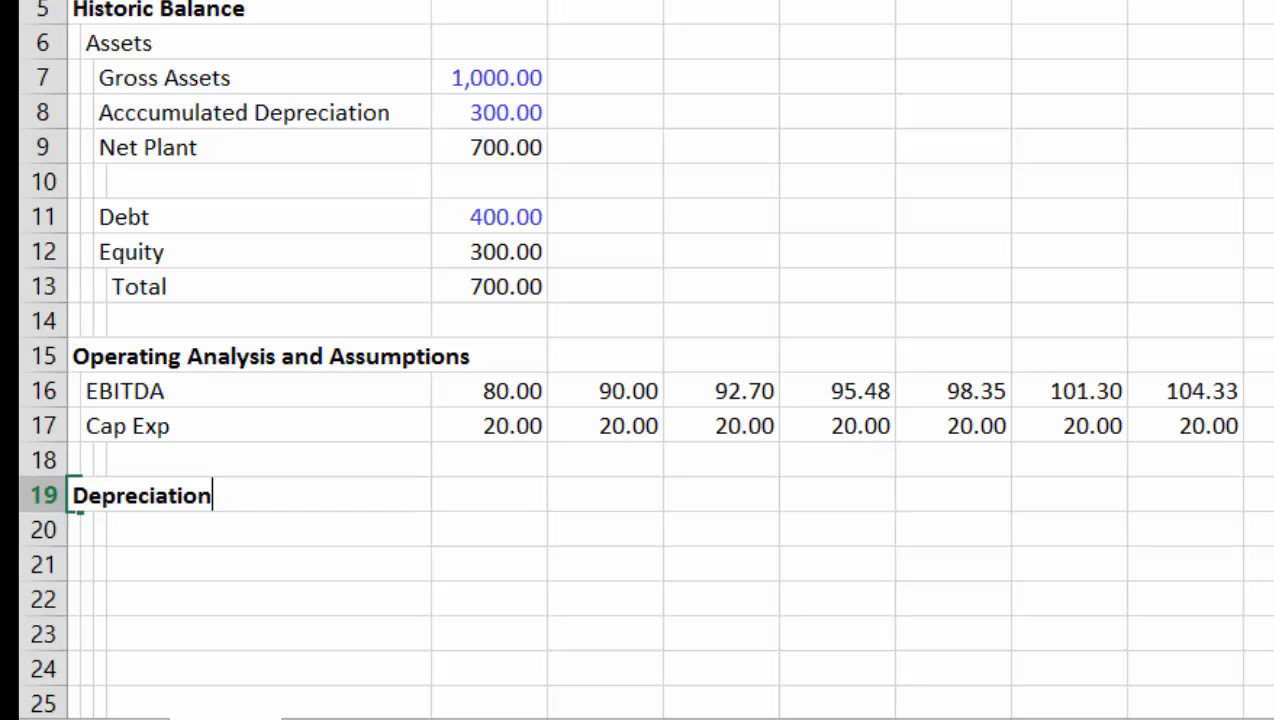
pyautogui.press('Return')
# Enter the indented label Gross Plant in cell B20 under the Depreciation heading
pyautogui.press('Right')
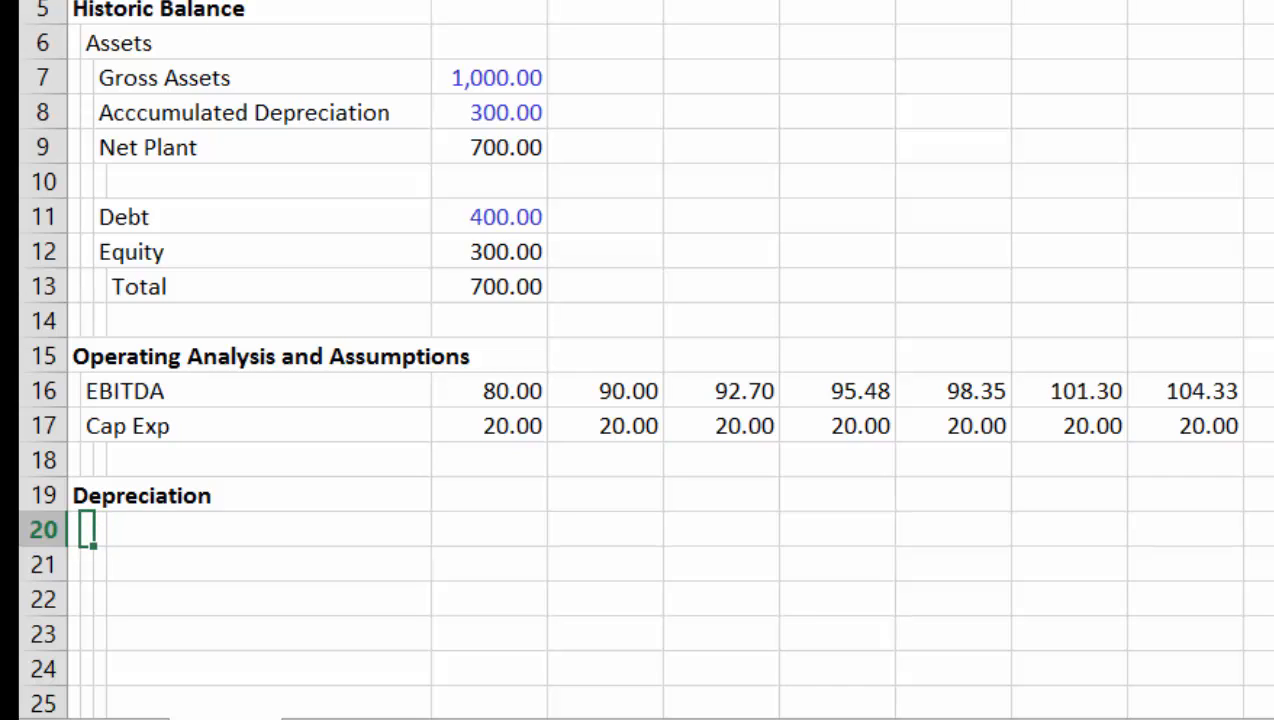
pyautogui.write('Gross')
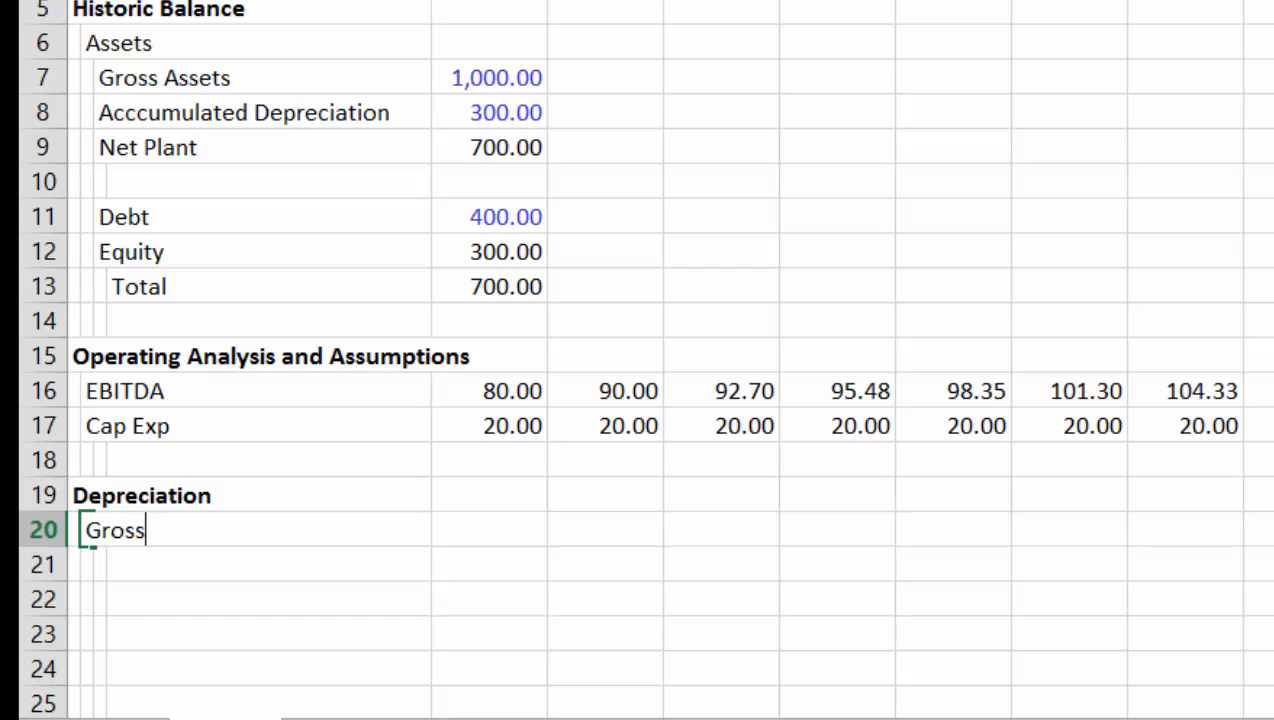
pyautogui.write(' Plant')
pyautogui.press('Return')
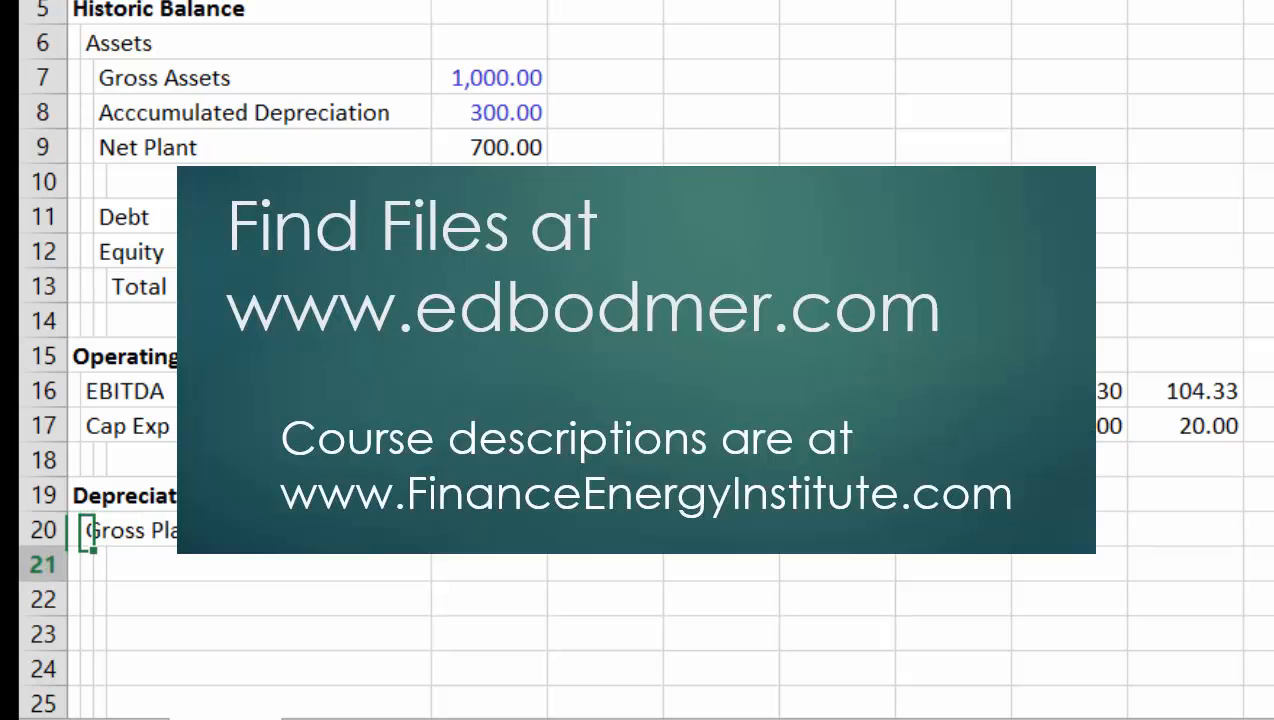
pyautogui.press('Right')
pyautogui.write('Ope')
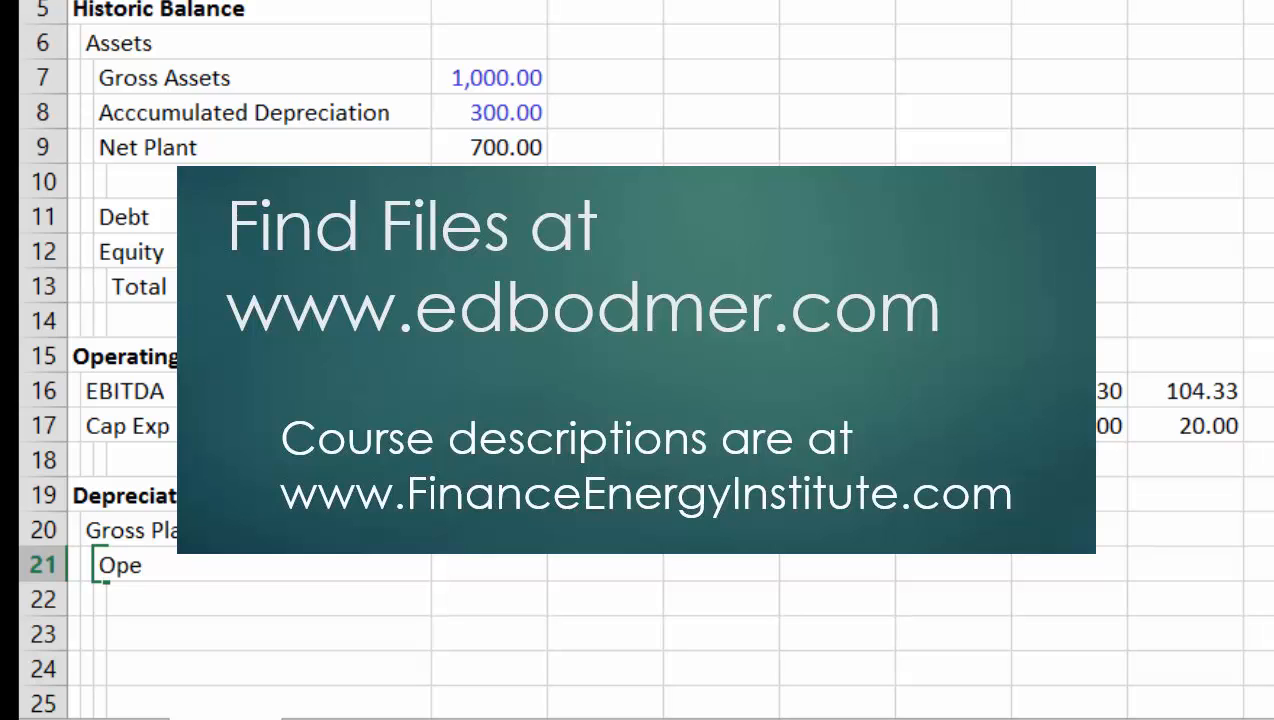
pyautogui.press('Escape')
pyautogui.press('Up')
pyautogui.press('Left')
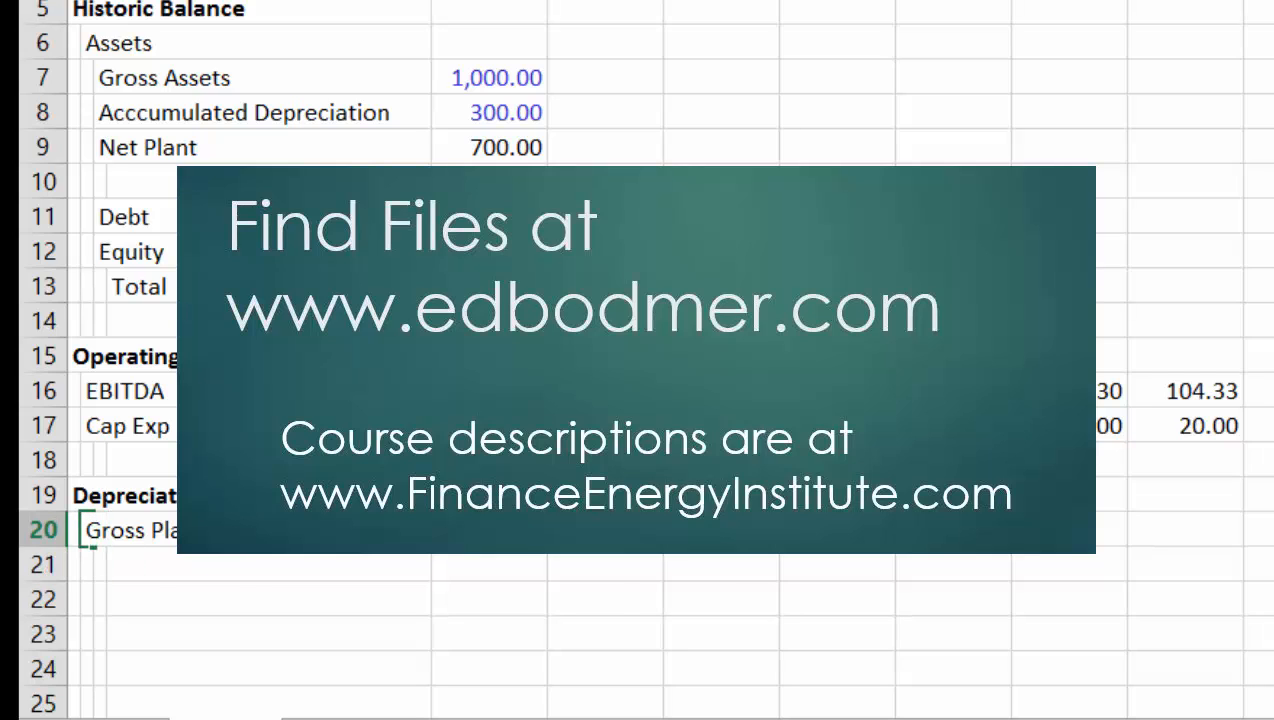
# Extend the label in cell B20 to read Gross Plant - Existing Plant
pyautogui.press('F2')
pyautogui.write('- Exint')
pyautogui.press('BackSpace')
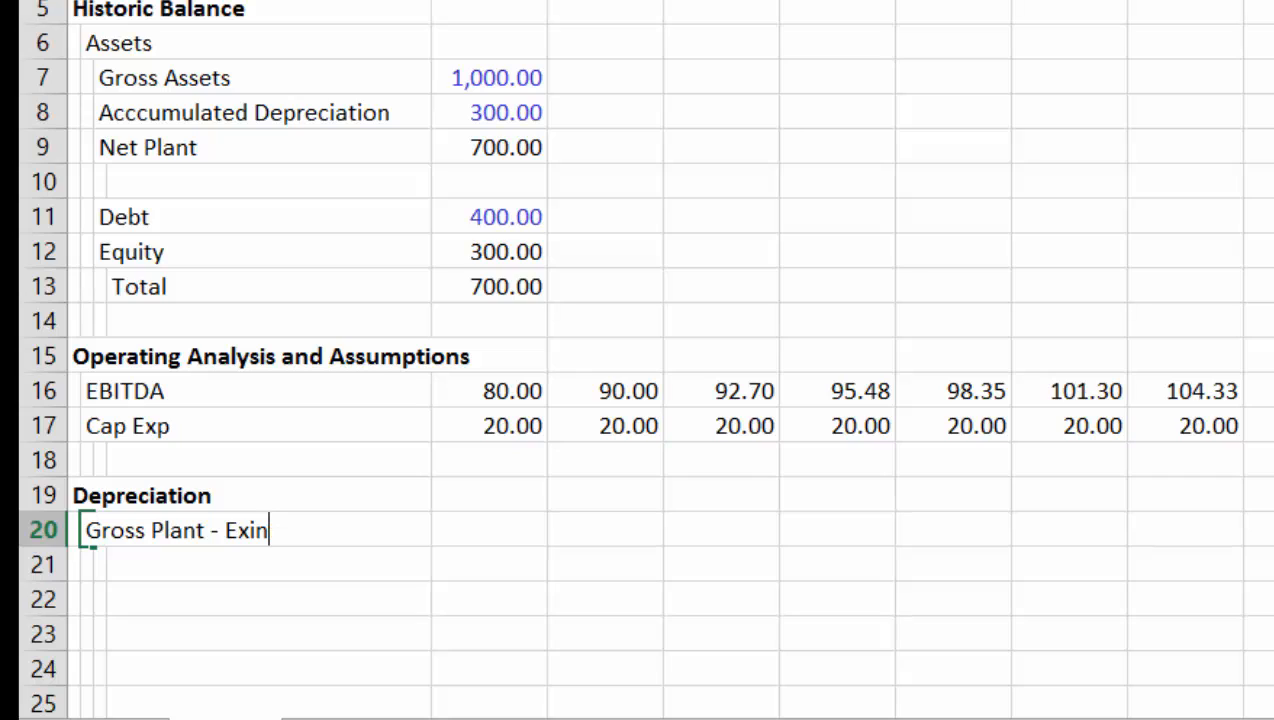
pyautogui.press('BackSpace')
pyautogui.write('sting Pla')
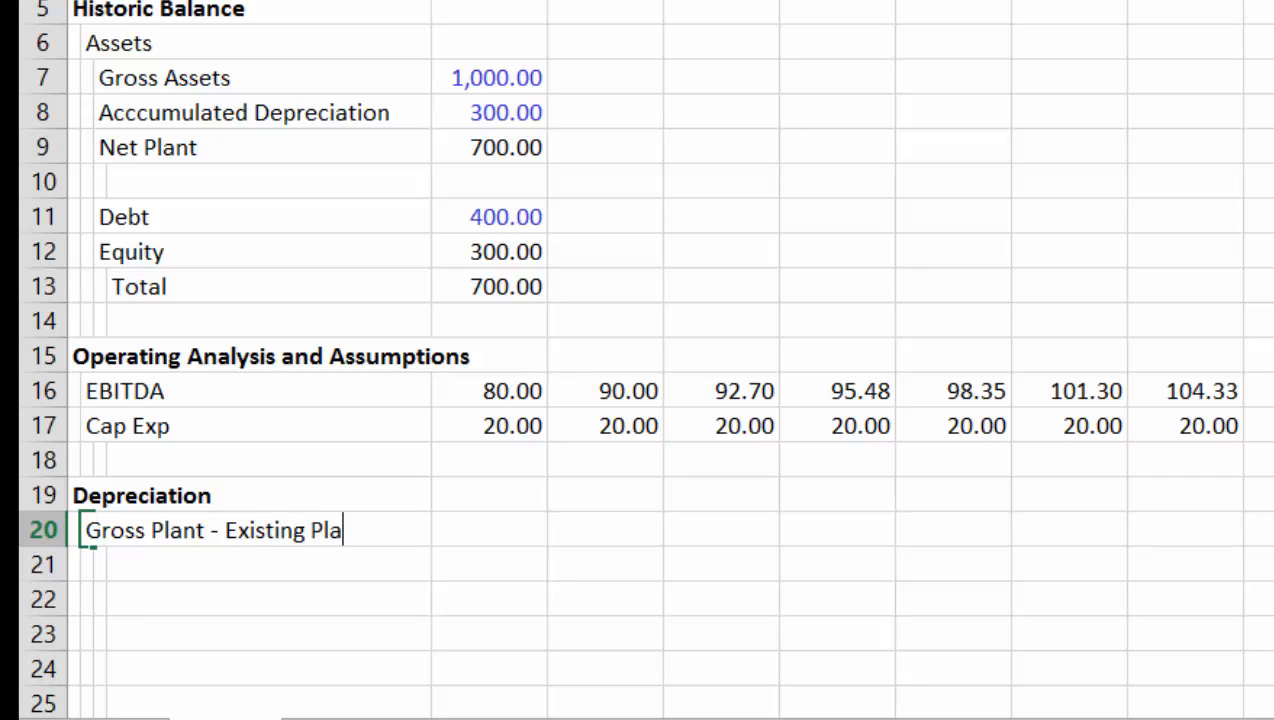
pyautogui.write('nt')
pyautogui.press('Return')
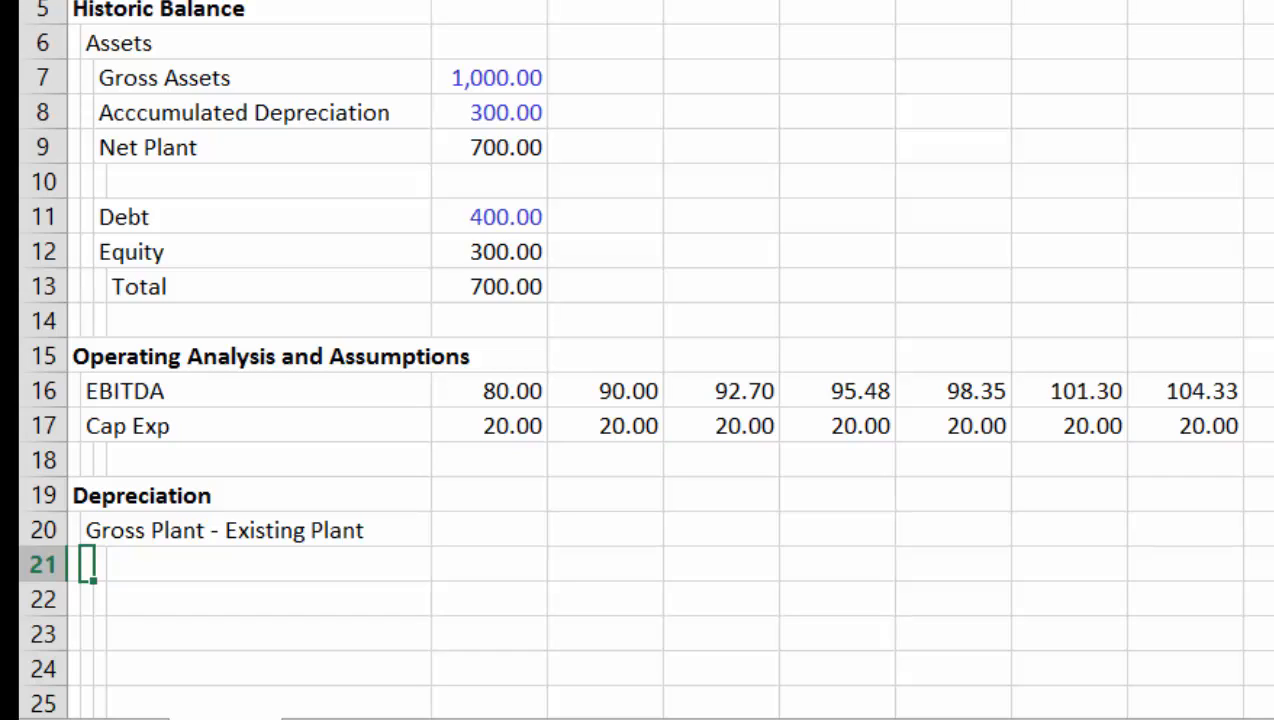
# Enter the indented label Opening Balance in cell C21 under Gross Plant - Existing Plant
pyautogui.press('Right')
pyautogui.write('Openi')
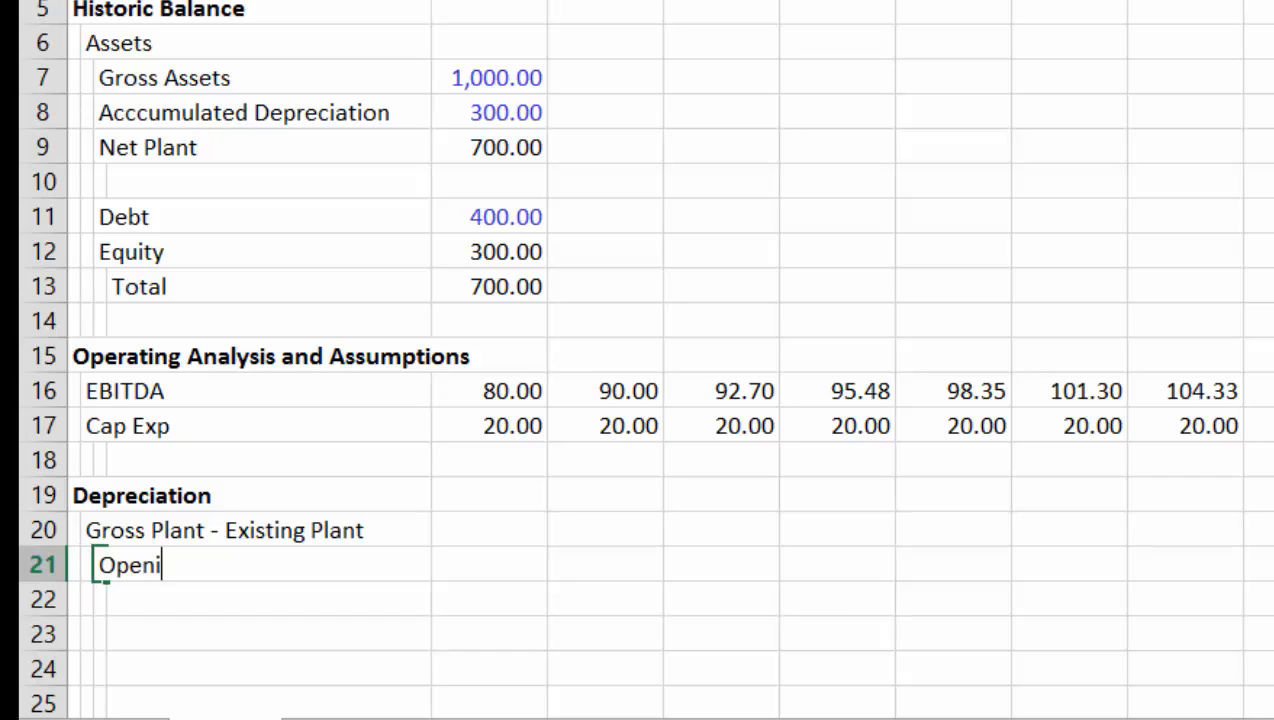
pyautogui.write('ng Balance')
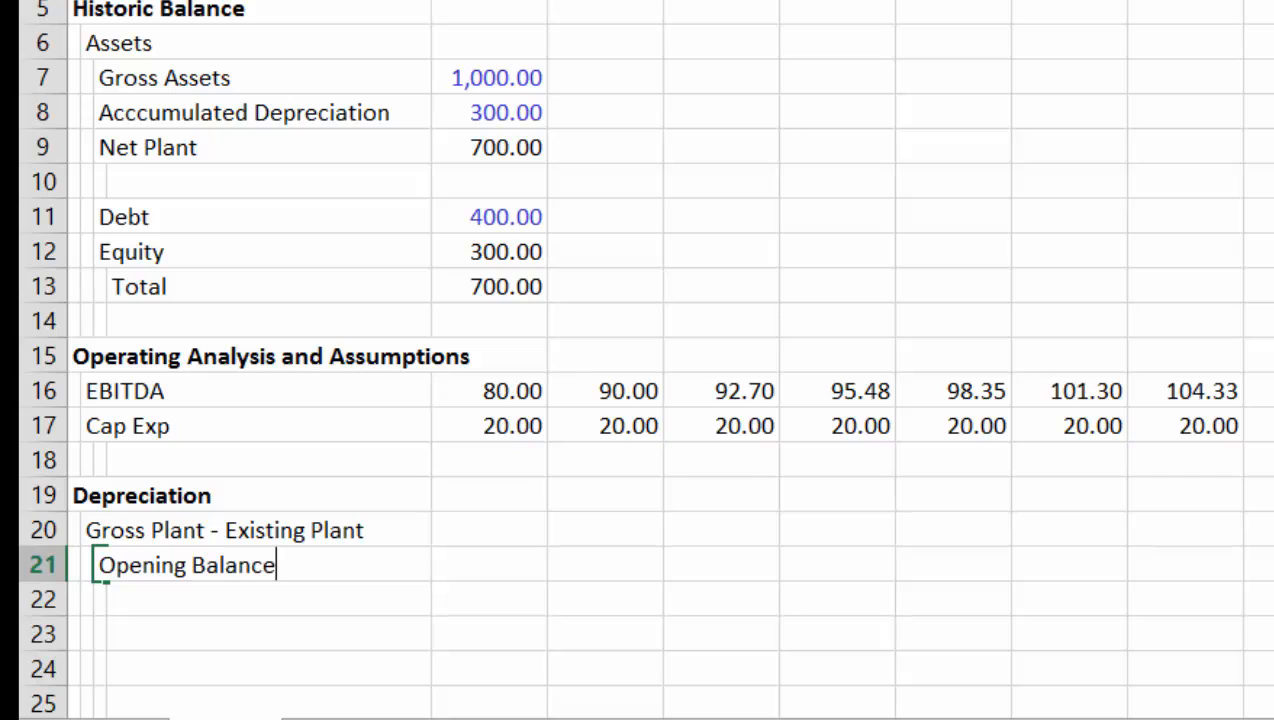
pyautogui.press('Return')
# Enter the label Less Retirement in cell C22 below the gross plant Opening Balance
pyautogui.write('Add')
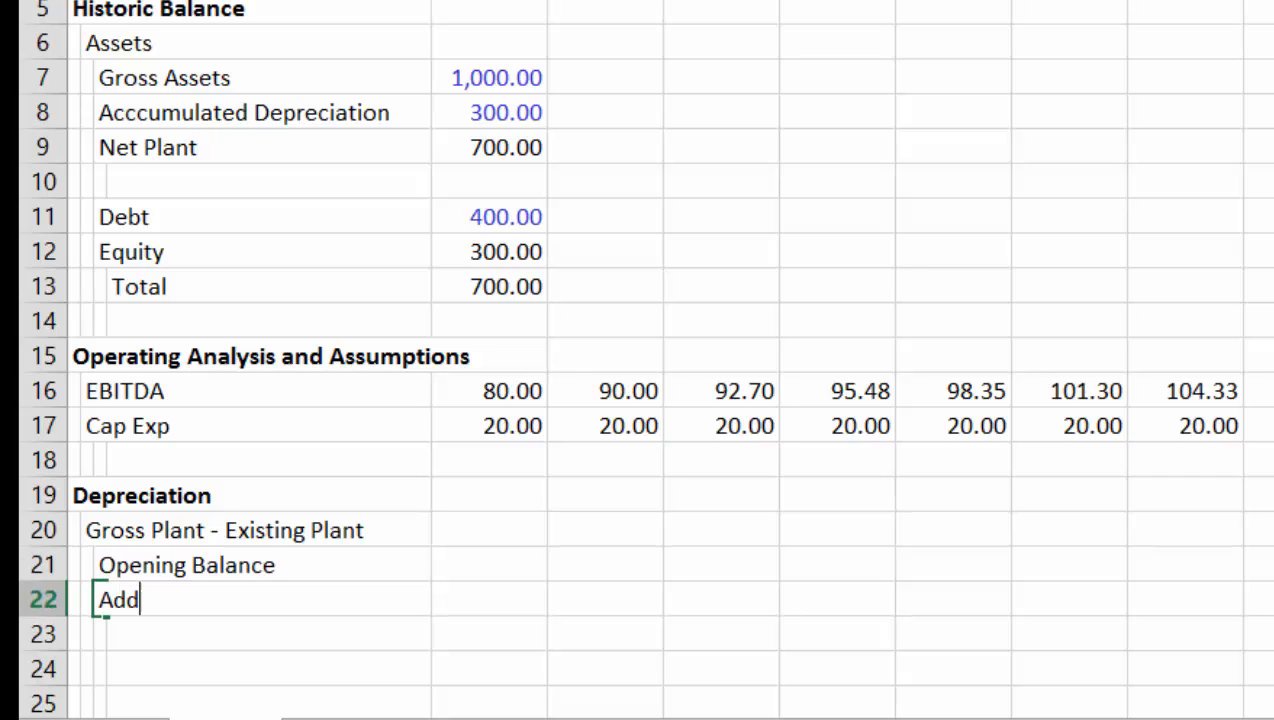
pyautogui.write(':')
pyautogui.press('BackSpace')
pyautogui.press('BackSpace')
pyautogui.press('BackSpace')
pyautogui.press('BackSpace')
pyautogui.write('Less R')
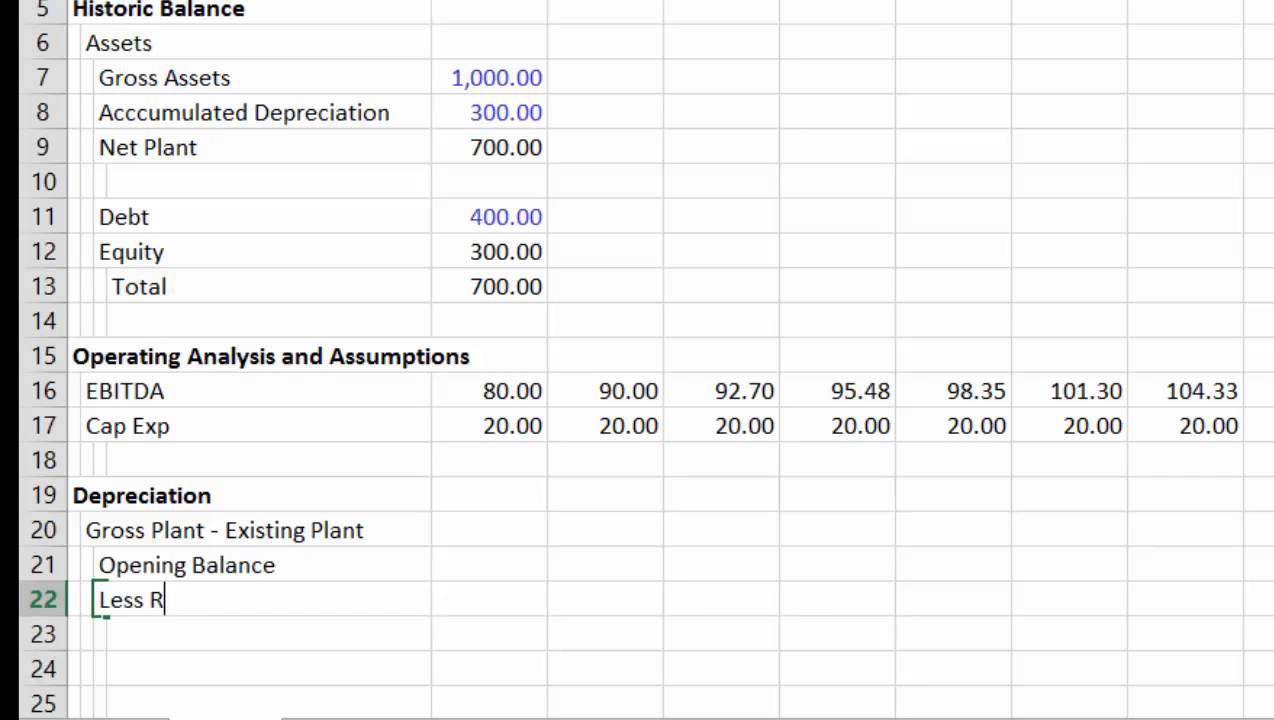
pyautogui.write('etirement')
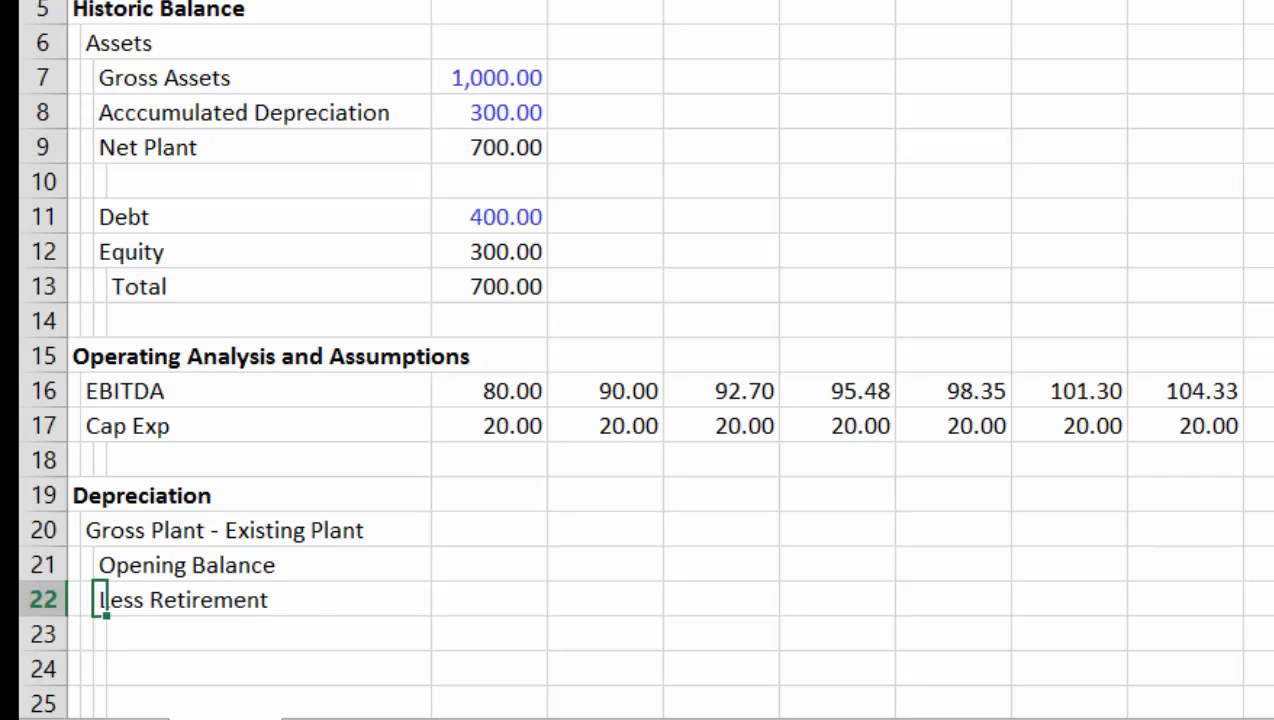
pyautogui.press('Return')
# Enter the label Closing Balance in cell C23 to complete the gross plant account
pyautogui.write('Cloing')
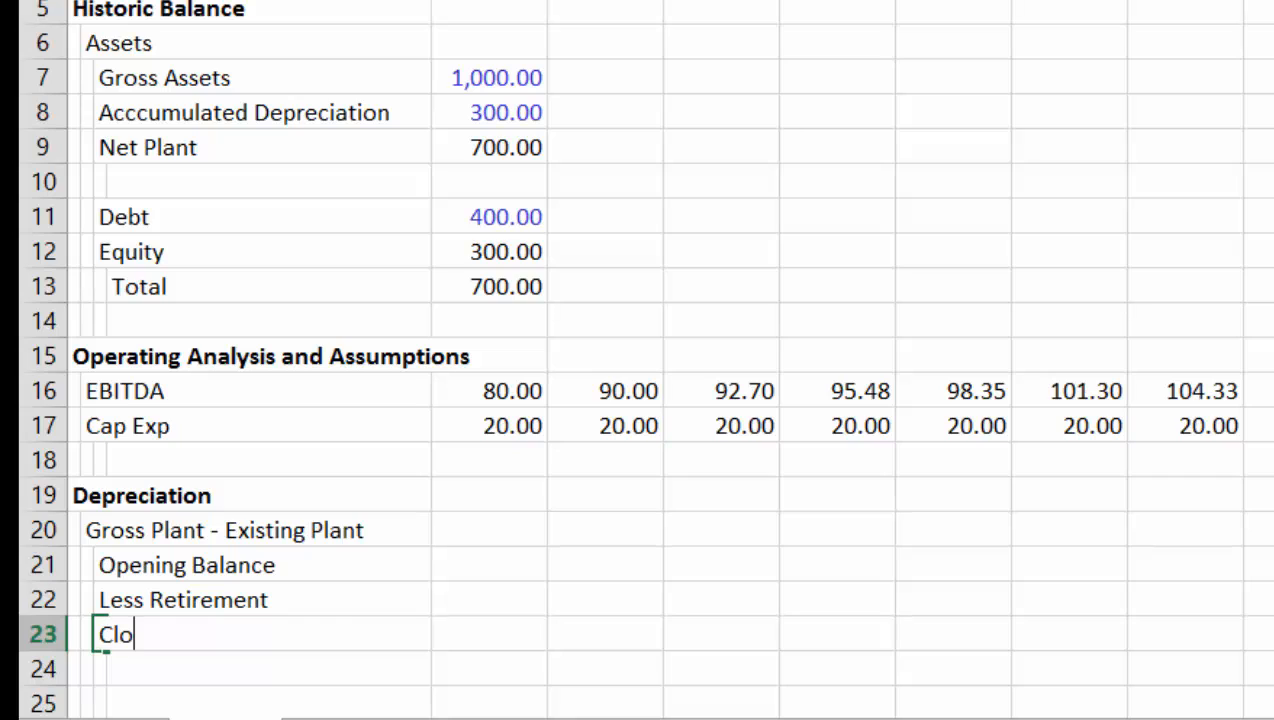
pyautogui.press('BackSpace')
pyautogui.press('BackSpace')
pyautogui.write('sing Balance')
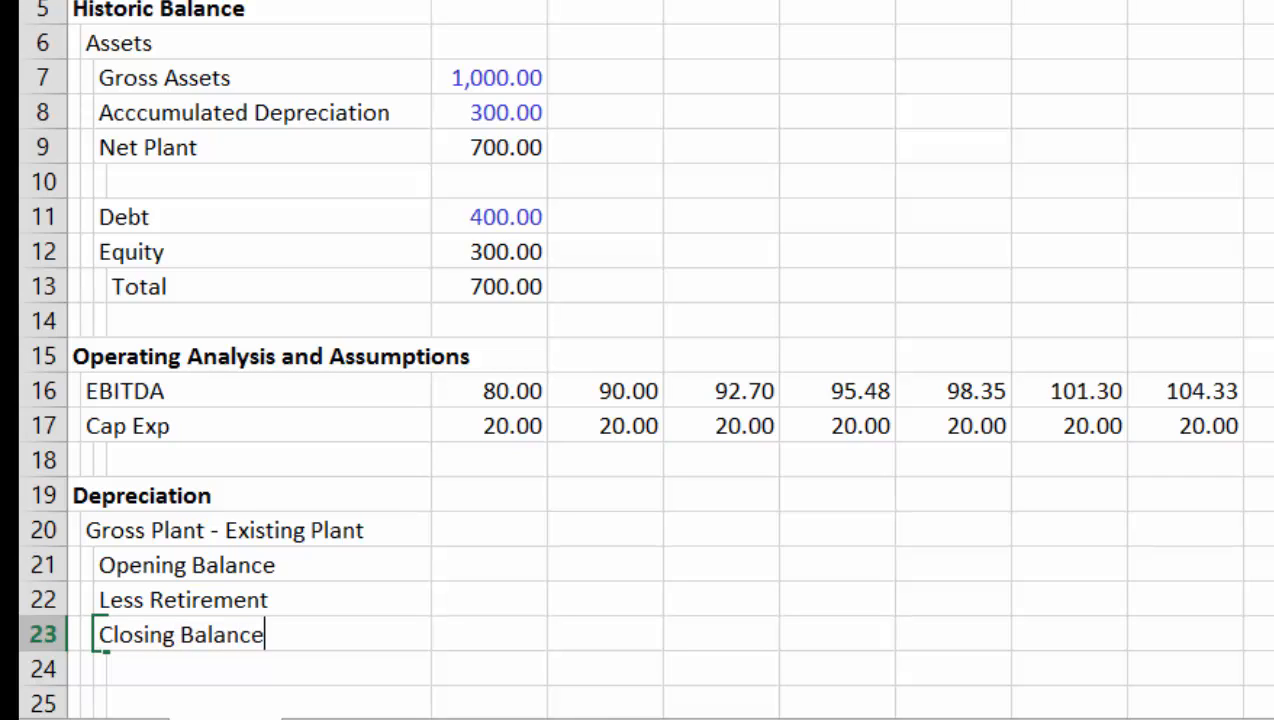
pyautogui.press('Return')
# Enter the subheading Accumulated Depreciation in cell B25, leaving one blank row below the gross plant Closing Balance
pyautogui.press('Down')
pyautogui.press('Left')
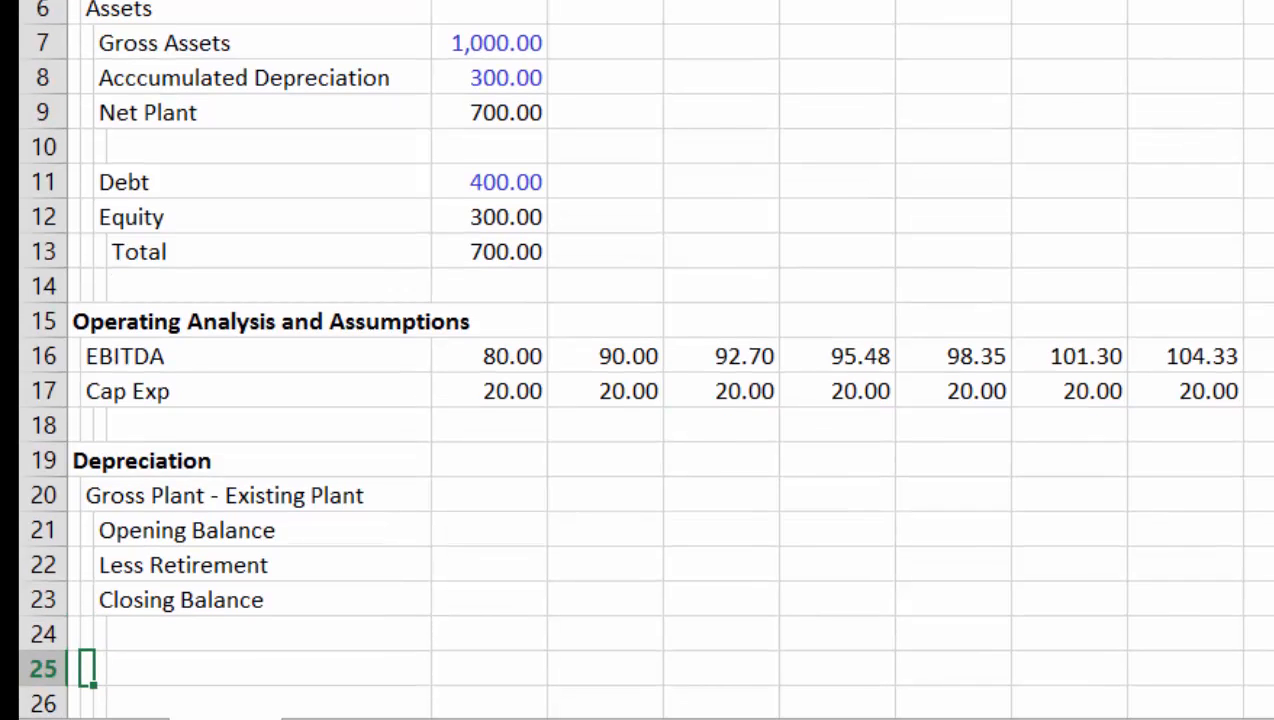
pyautogui.write('Accumul')
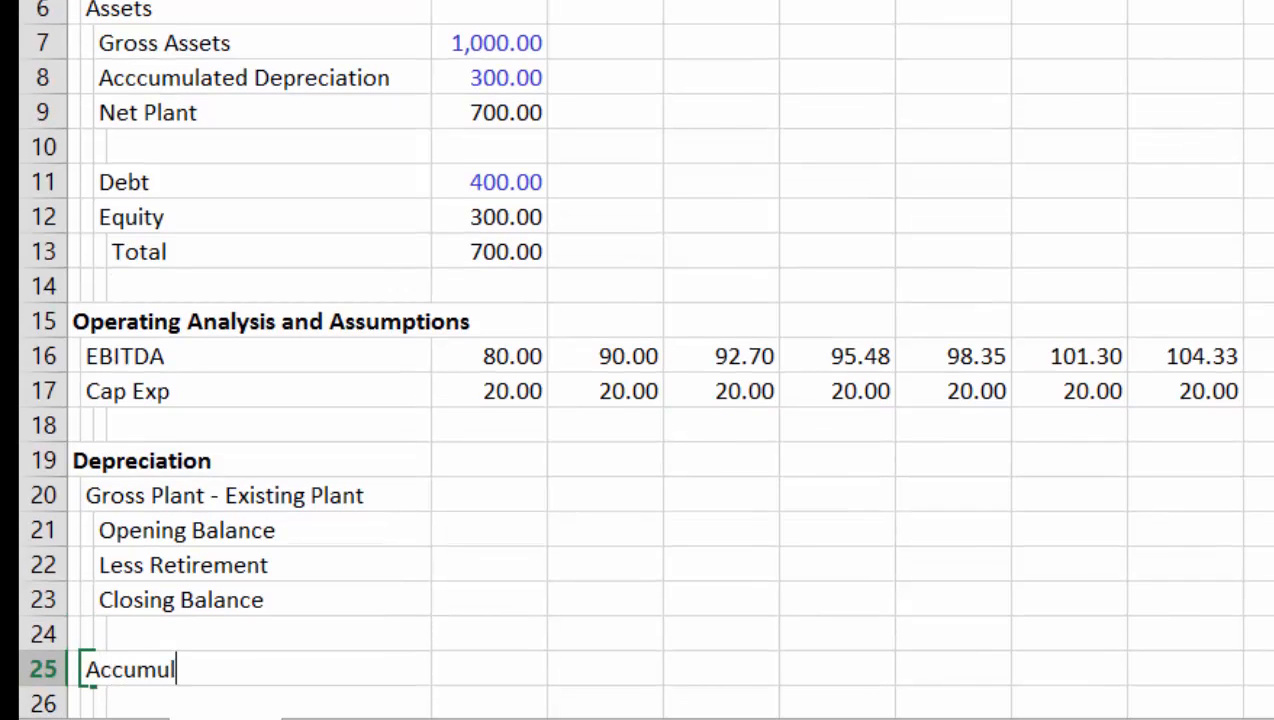
pyautogui.press('BackSpace')
pyautogui.press('BackSpace')
pyautogui.write('mulated Depreciation')
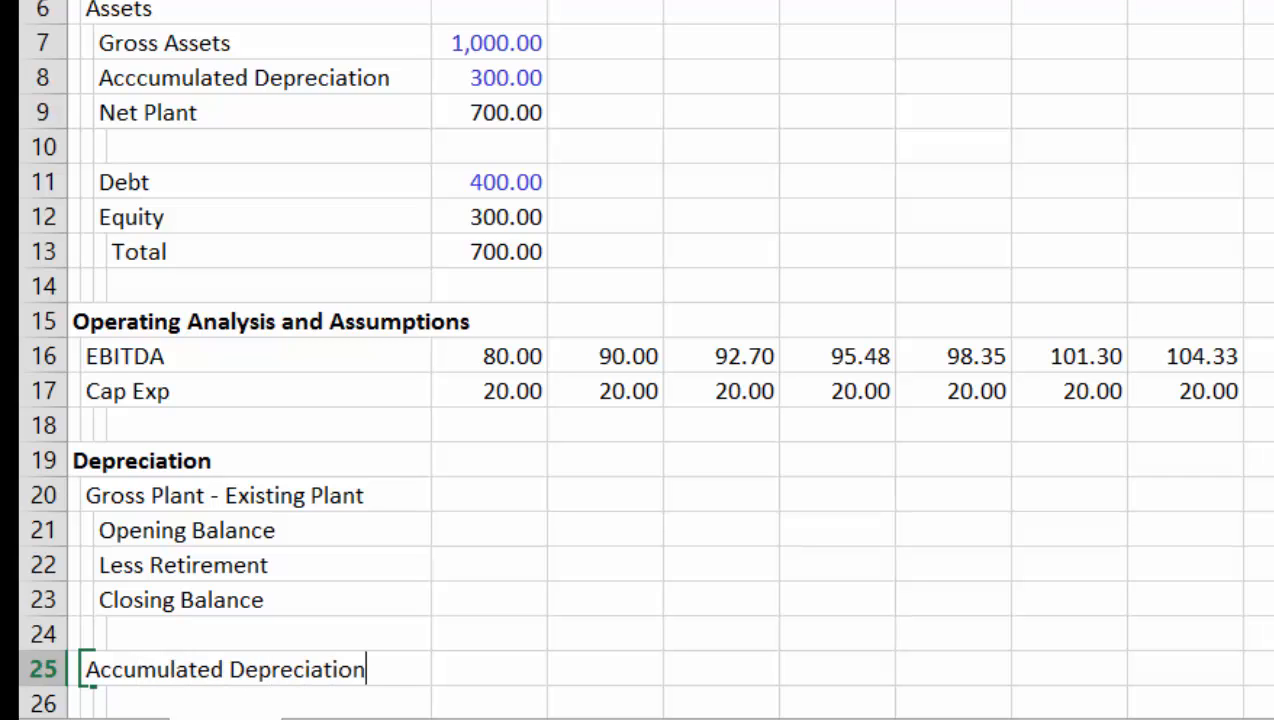
pyautogui.press('Return')
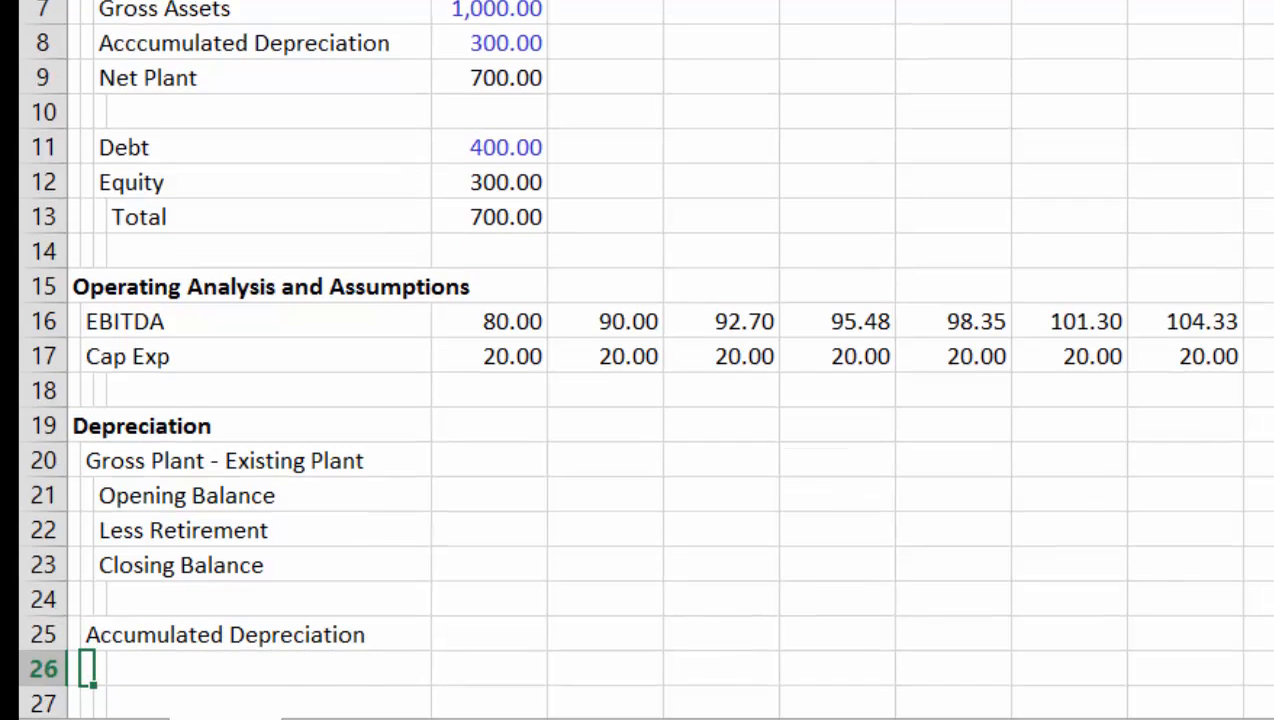
# Enter the indented label Opening Balance in cell C26 under Accumulated Depreciation
pyautogui.press('Right')
pyautogui.write('Opening Ba')
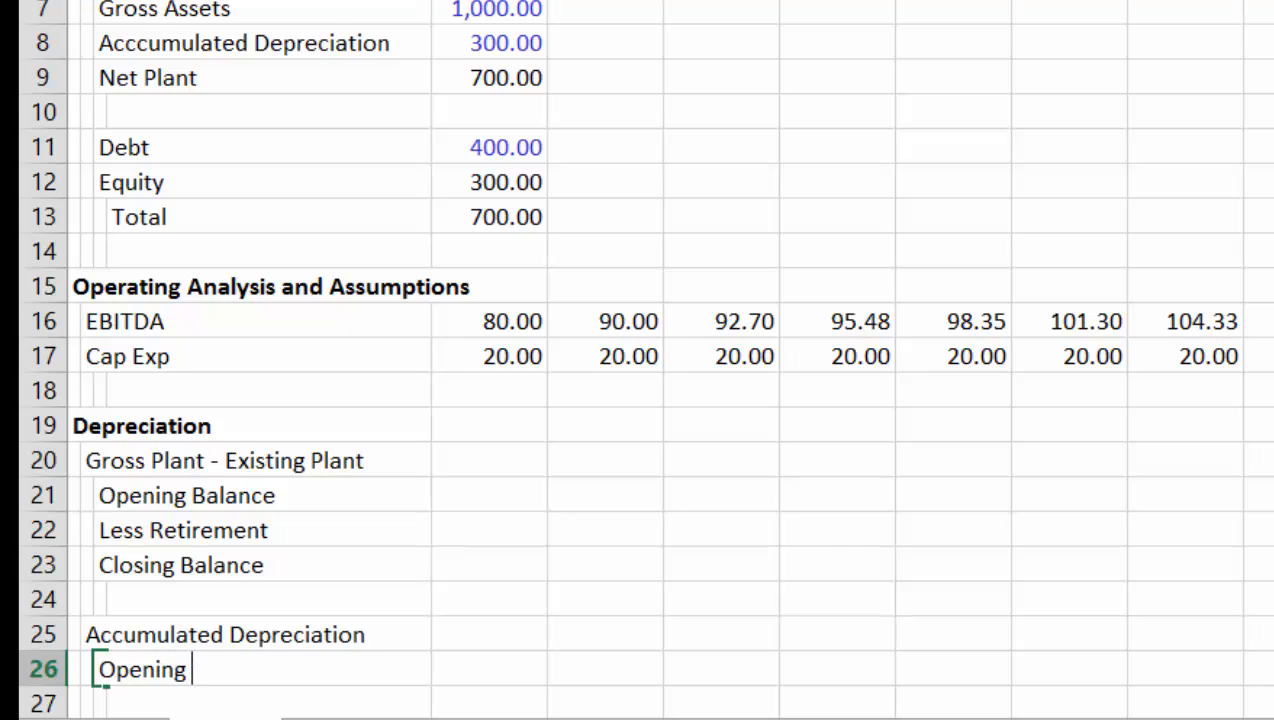
pyautogui.press('BackSpace')
pyautogui.press('BackSpace')
pyautogui.write('Balance')
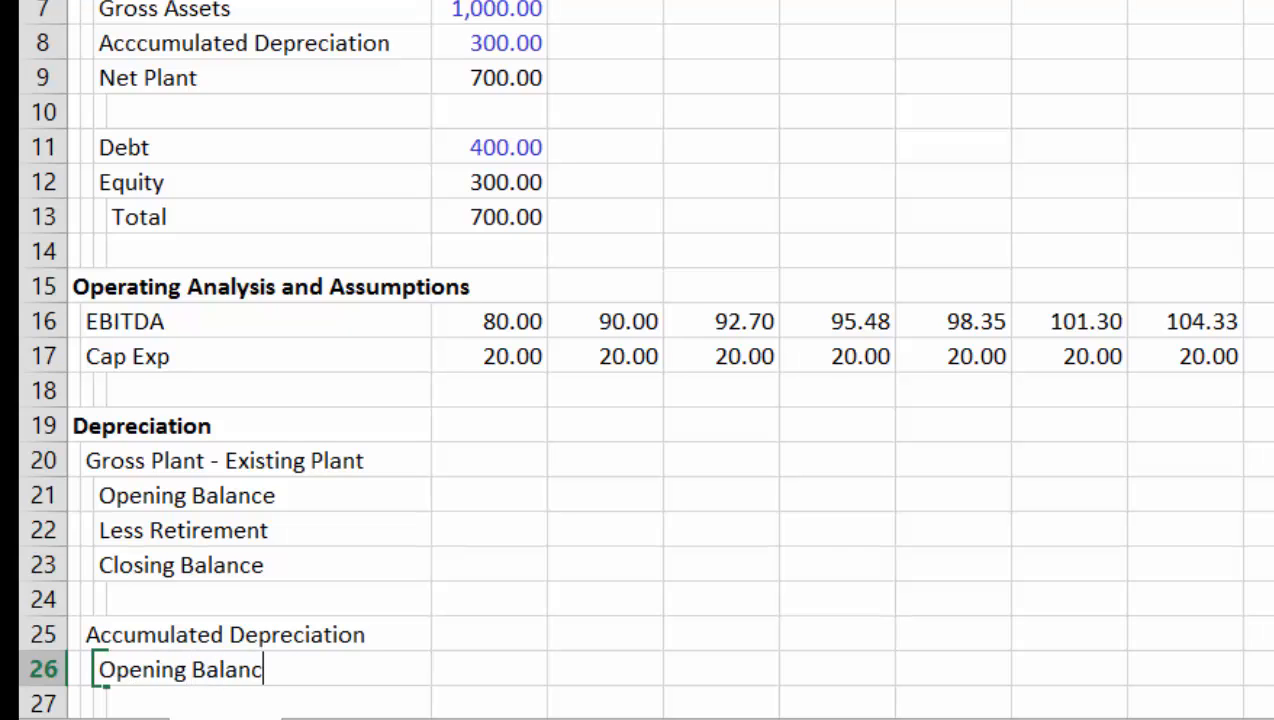
pyautogui.press('Return')
# Enter the labels Add: Depreciation in C27 and Less: Retirements in C28 below the accumulated depreciation Opening Balance
pyautogui.write('Add:')
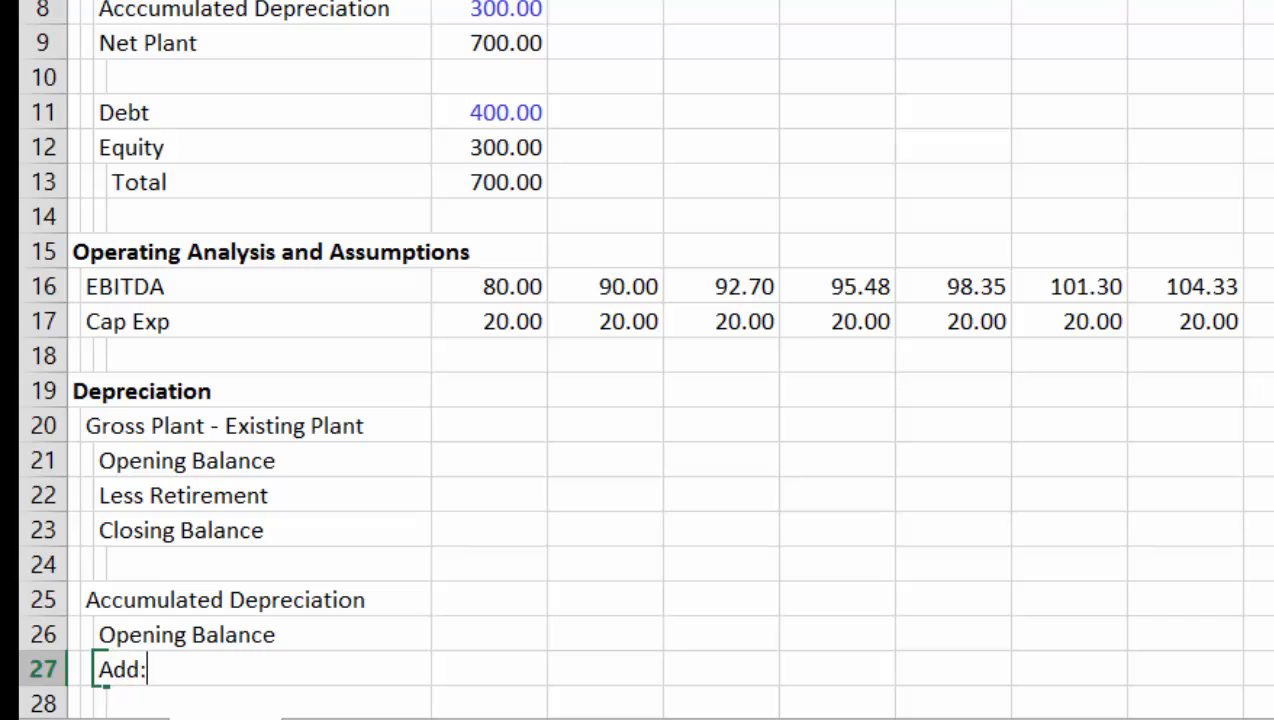
pyautogui.write(' Depreciation')
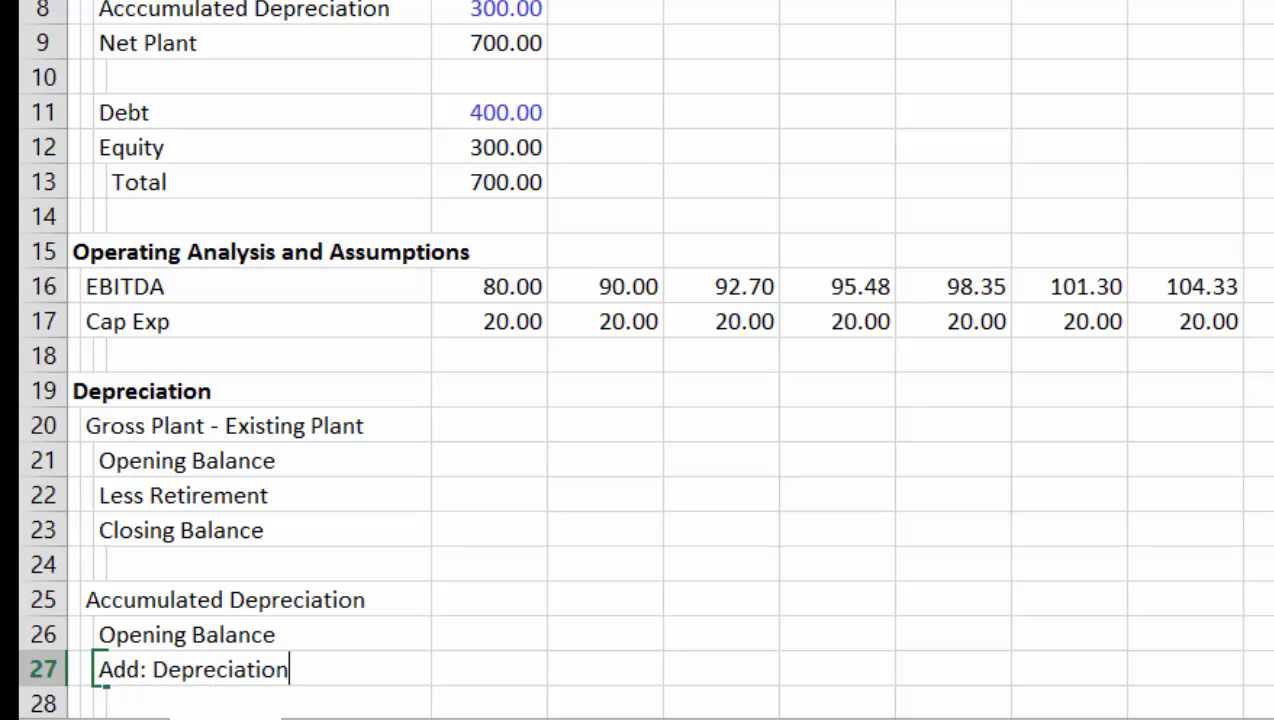
pyautogui.press('Return')
pyautogui.write('Les')
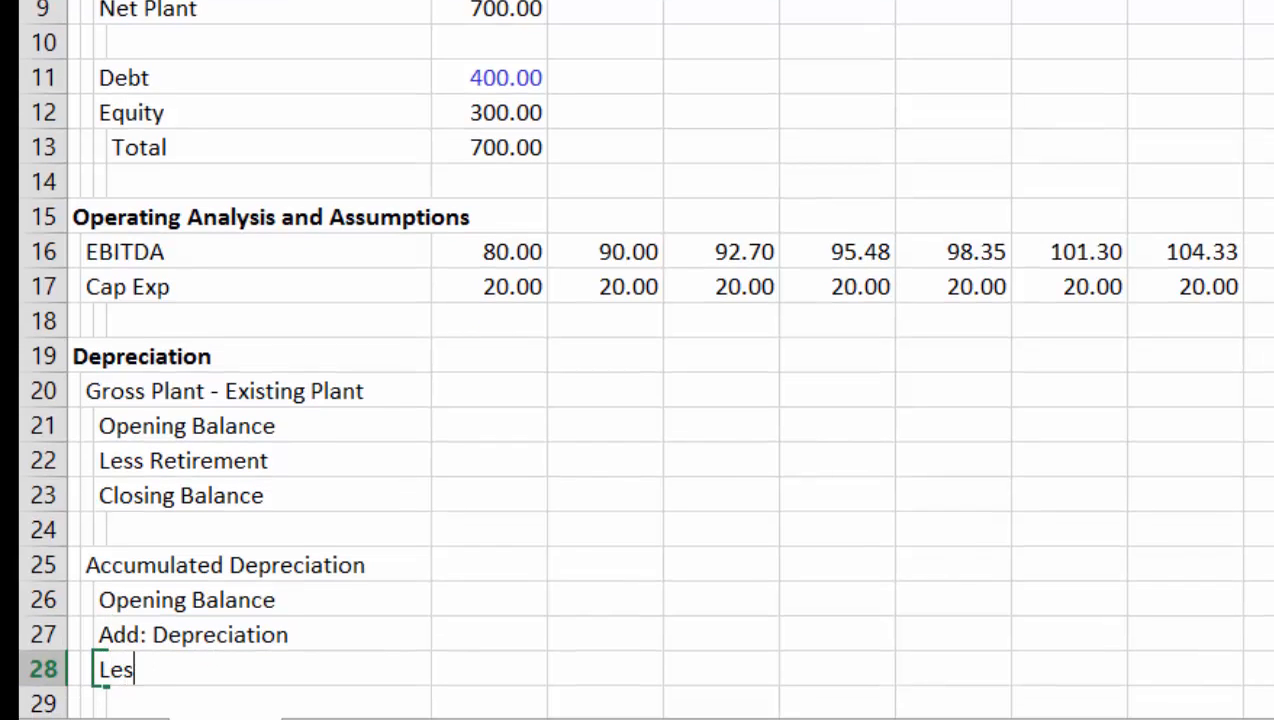
pyautogui.write('s: Reti')
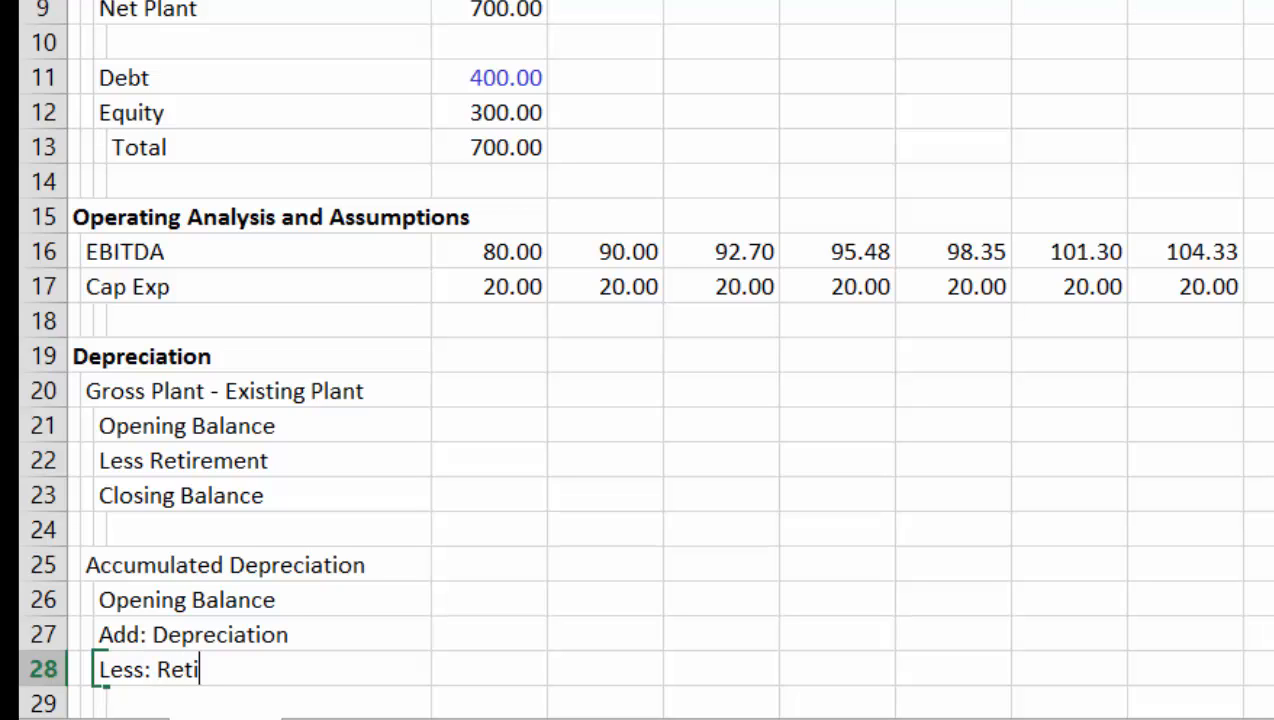
pyautogui.write('rements')
pyautogui.press('Return')
# Enter the label Closing Balance in cell C29 to complete the accumulated depreciation account
pyautogui.write('Cl')
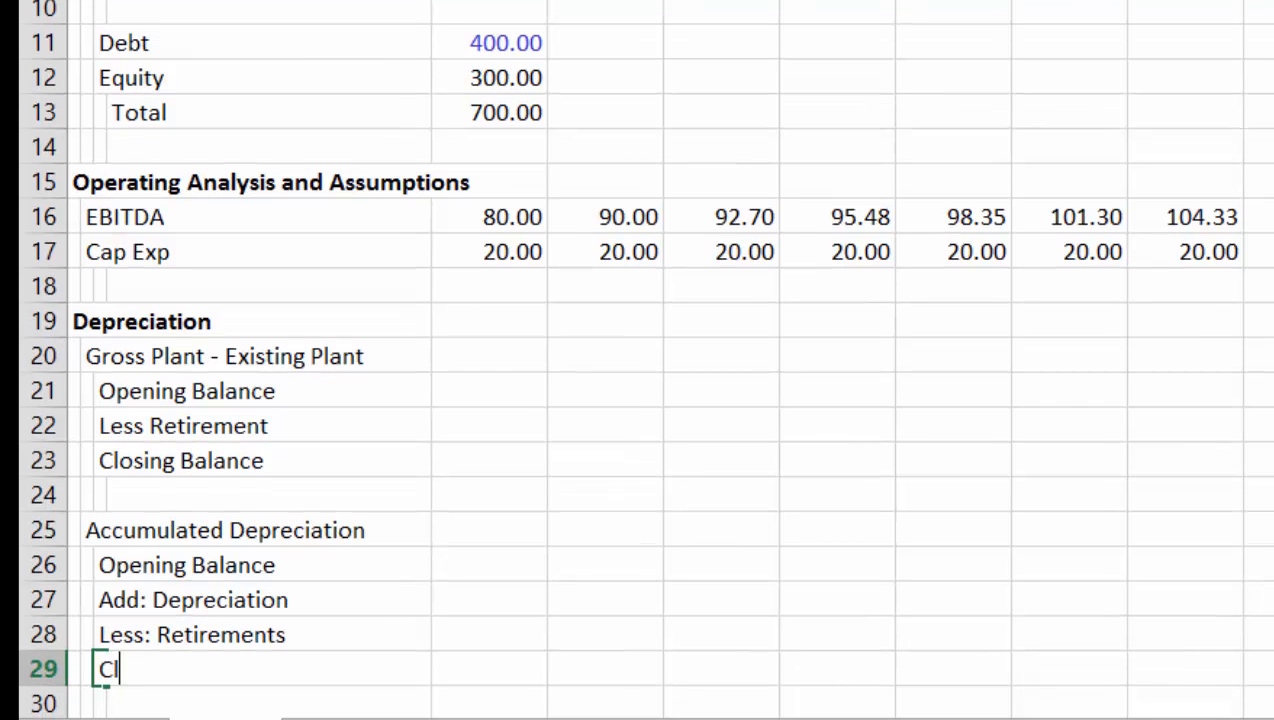
pyautogui.write('osing Balanc')
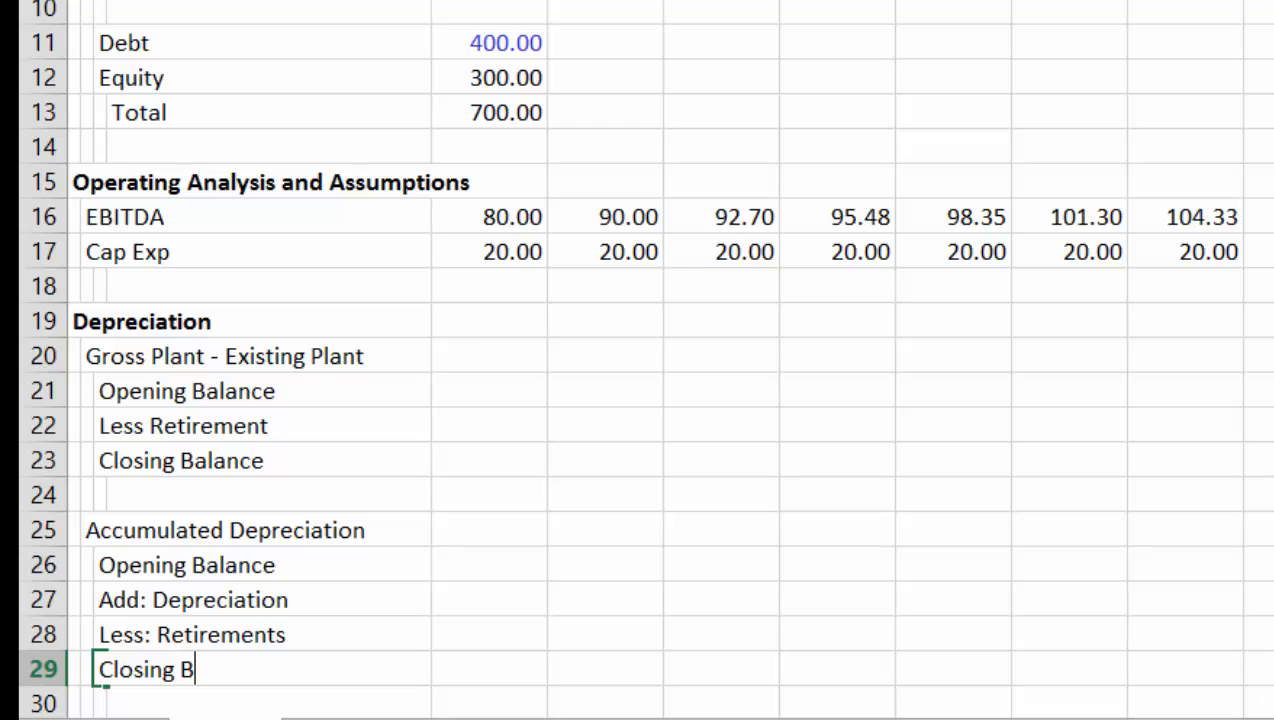
pyautogui.write('e')
pyautogui.press('Return')
# Insert three blank rows between the Depreciation heading and the Gross Plant - Existing Plant label
pyautogui.press('Up')
pyautogui.press('Up')
pyautogui.press('Up')
pyautogui.press('Up')
pyautogui.press('Up')
pyautogui.press('Up')
pyautogui.press('Up')
pyautogui.press('Up')
pyautogui.press('Up')
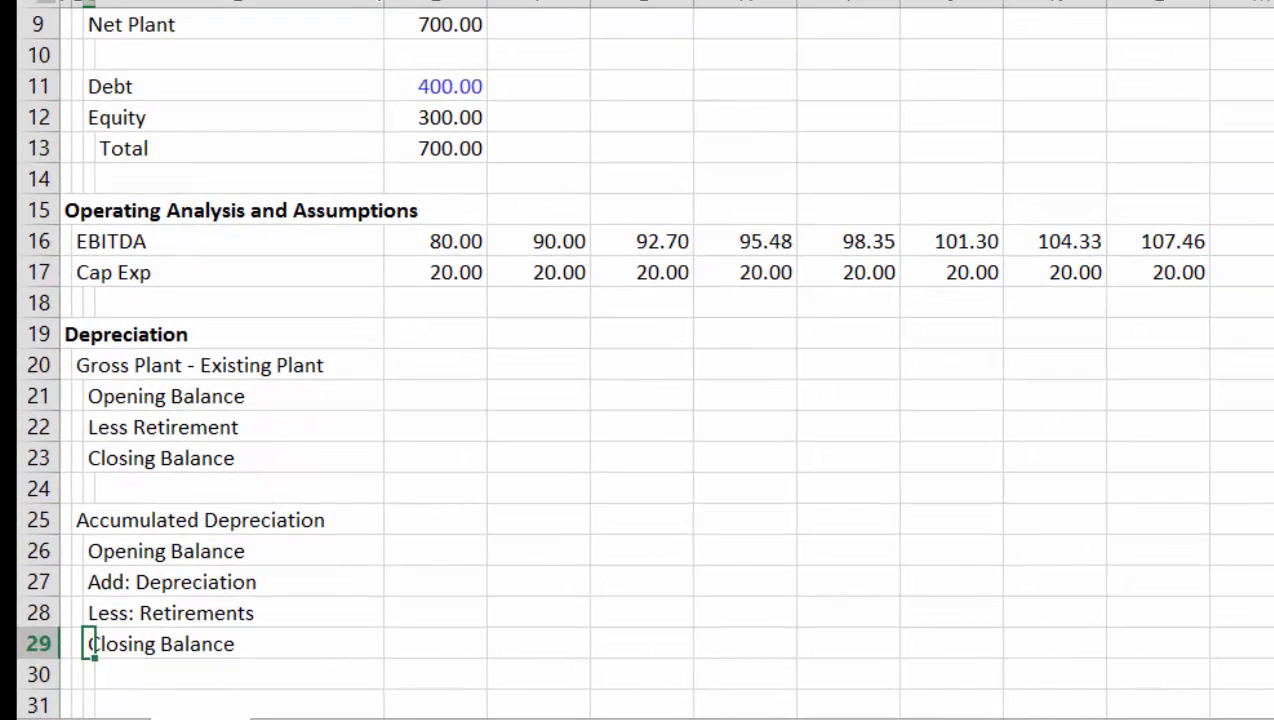
pyautogui.press('Up')
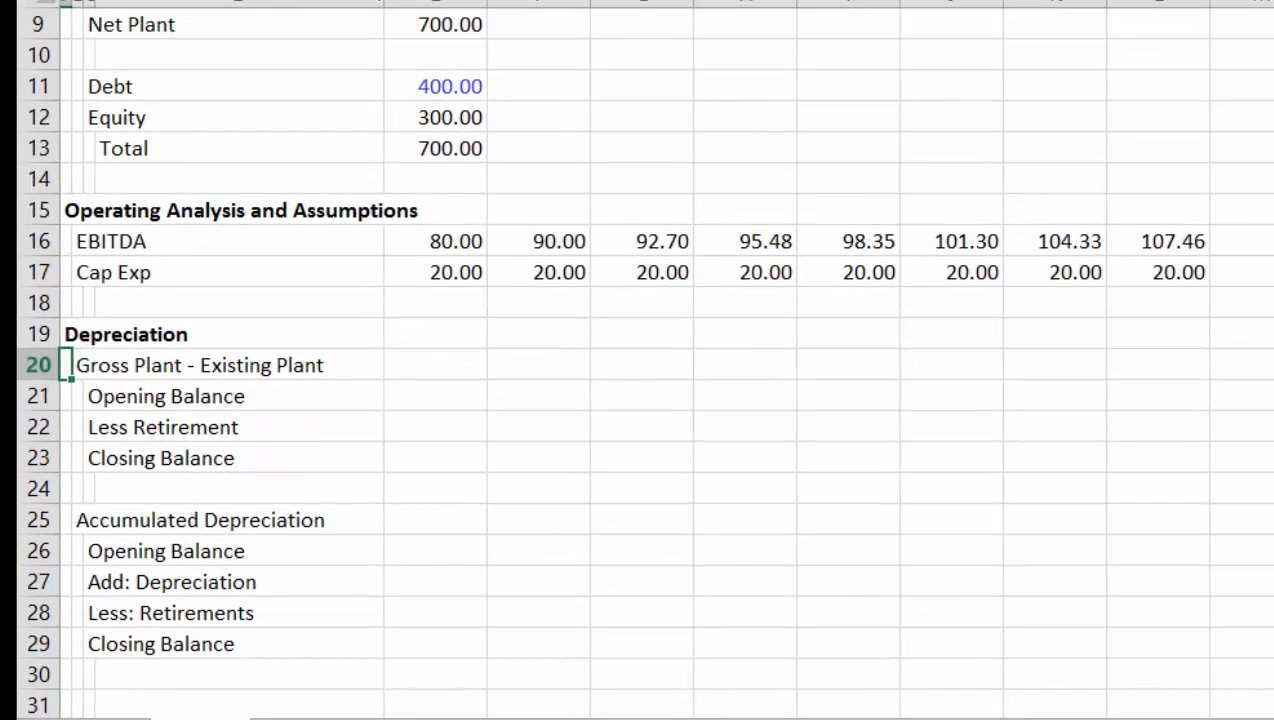
pyautogui.hotkey('shift', 'space')
pyautogui.hotkey('ctrl', 'shift', '+')
pyautogui.hotkey('ctrl', 'shift', '+')
pyautogui.hotkey('ctrl', 'shift', '+')
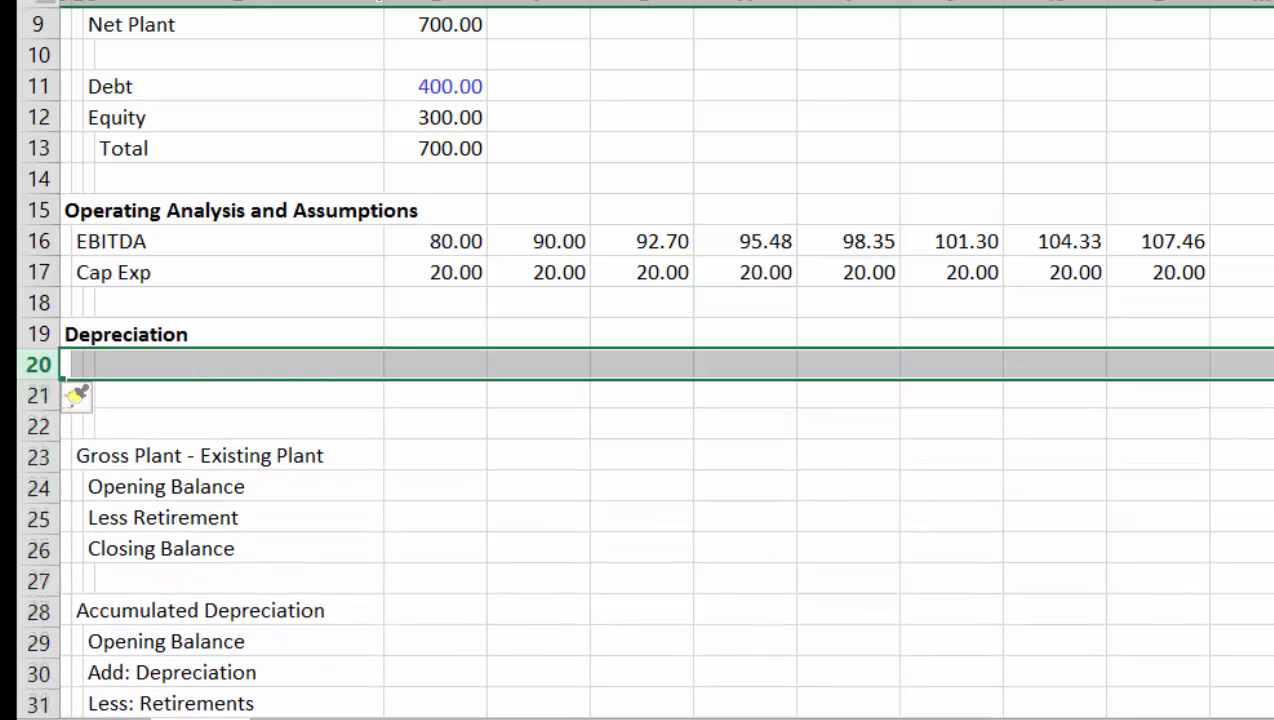
# Enter the indented label Historic Growth in cell B20 under the Depreciation heading
pyautogui.press('Right')
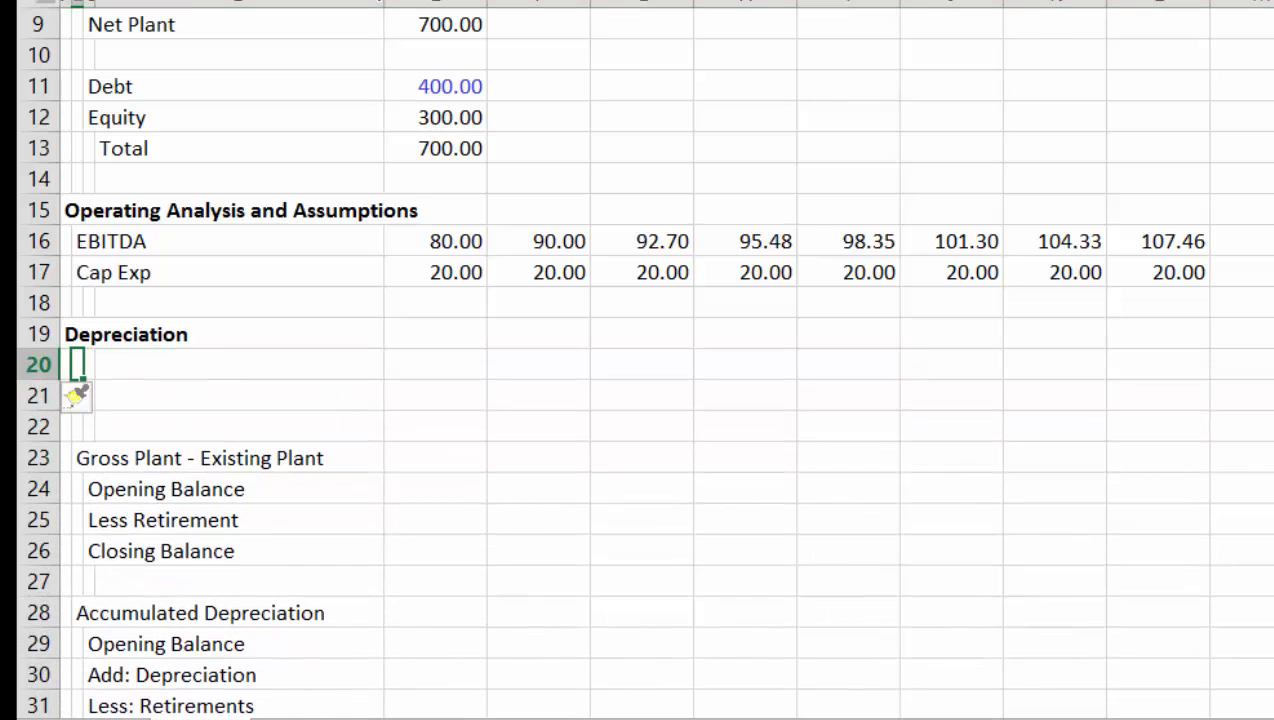
pyautogui.write('His')
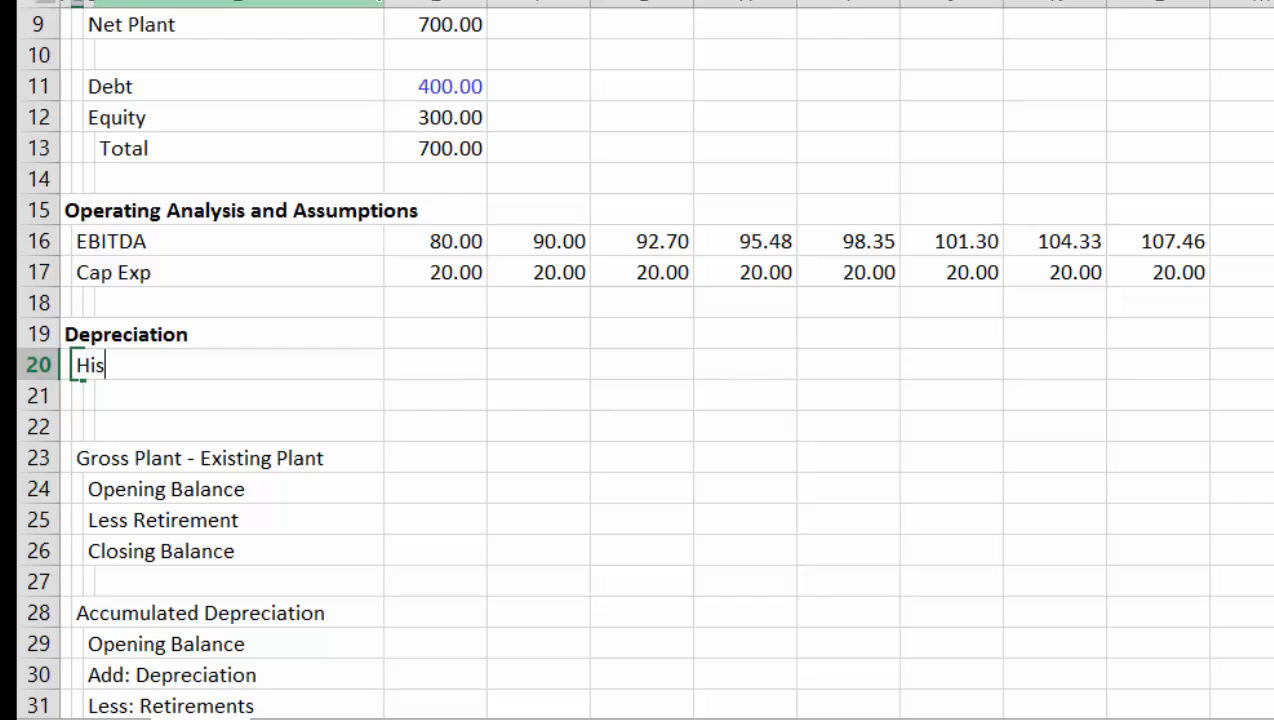
pyautogui.write('to')
pyautogui.write('ri')
pyautogui.write('c Groeth')
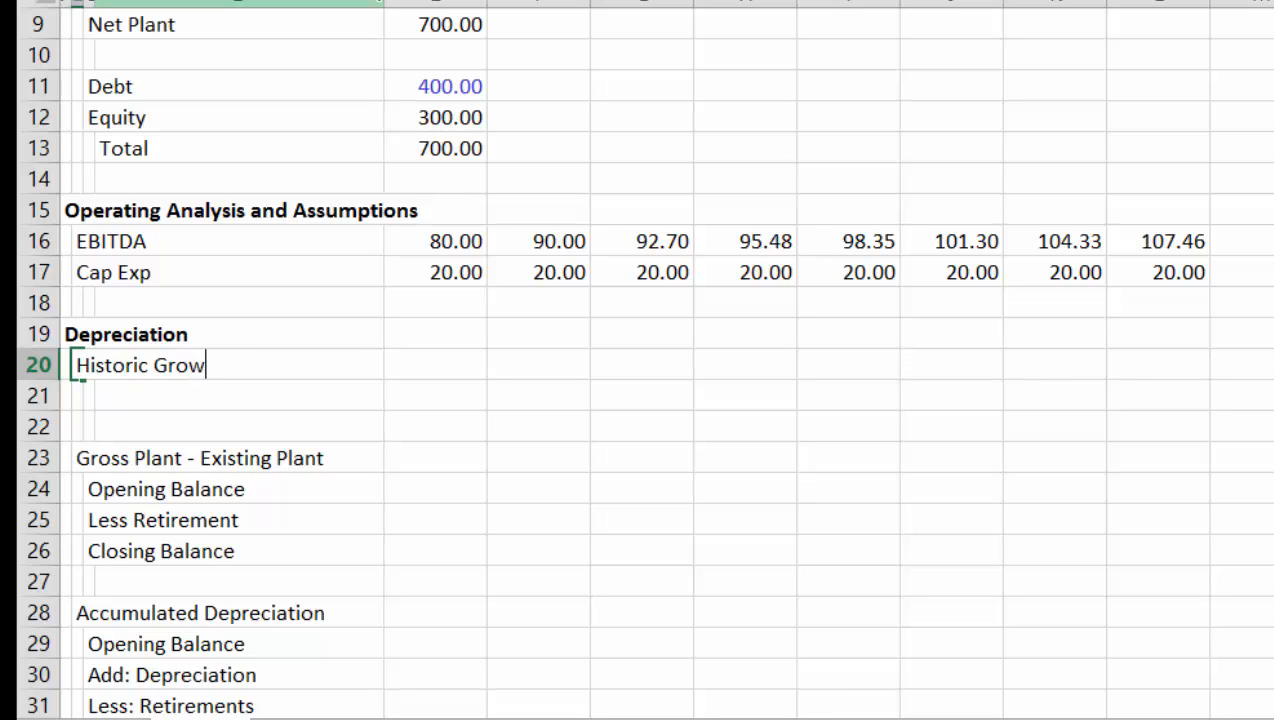
pyautogui.write('th')
pyautogui.press('Return')
# Enter a historic growth rate of 4% in cell E20 and format it with two decimals
pyautogui.press('Up')
pyautogui.press('Right')
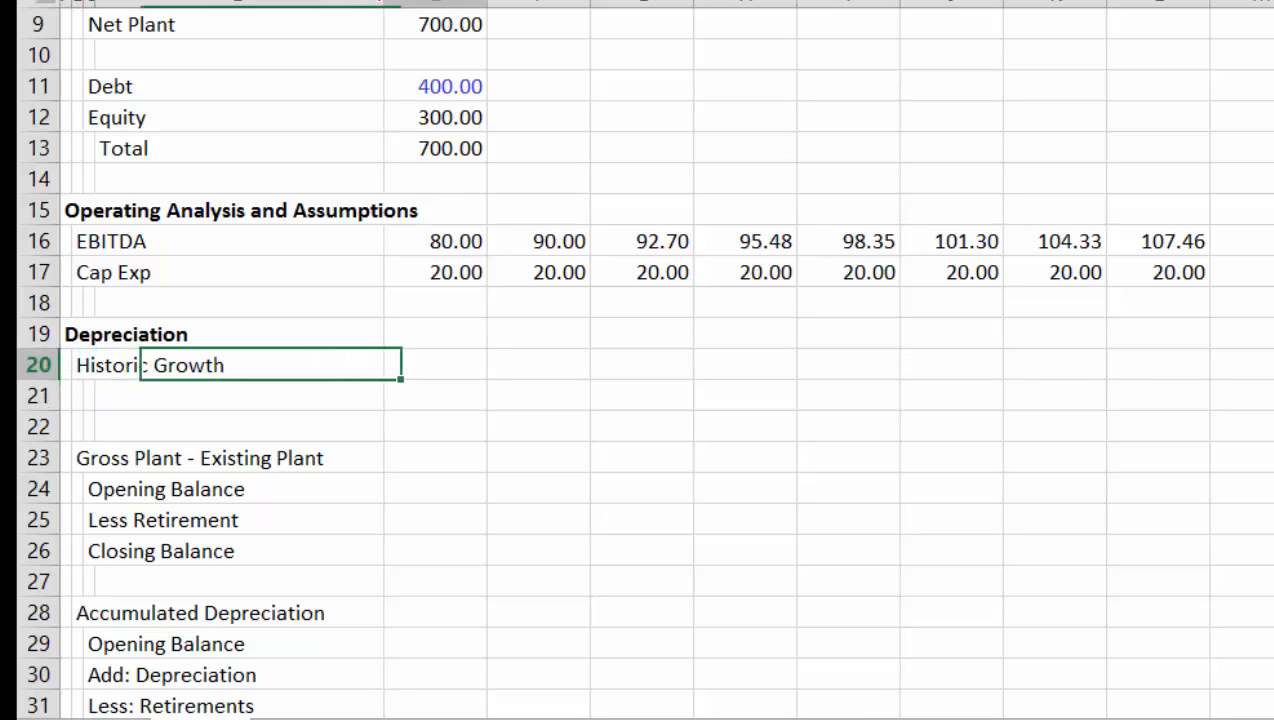
pyautogui.write('4%')
pyautogui.press('Return')
pyautogui.press('Up')
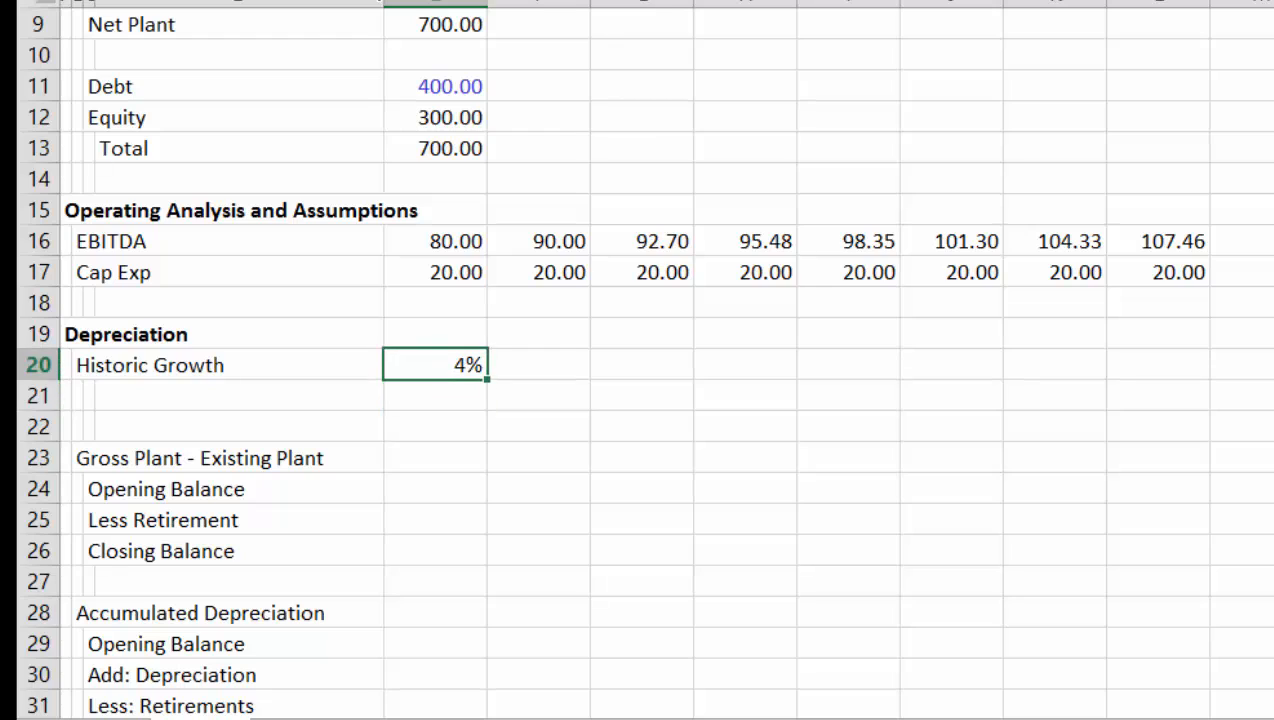
pyautogui.hotkey('alt', 'h')
pyautogui.press('0')
pyautogui.hotkey('alt', 'h')
pyautogui.press('0')
# Enter the label Life in cell B21 below Historic Growth
pyautogui.press('Down')
pyautogui.press('Left')
pyautogui.press('Left')
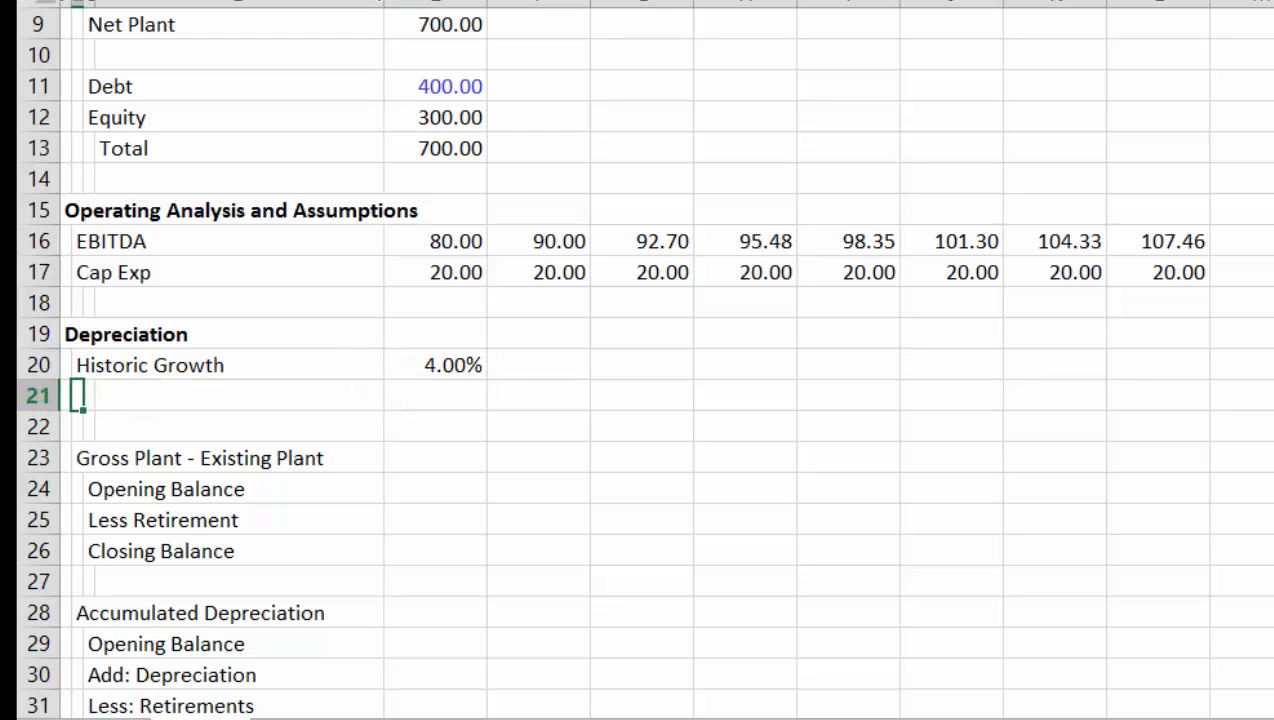
pyautogui.write('Life')
pyautogui.press('Return')
# Examine the Cap Exp values from F17 across the remaining years, and return to the empty Life value cell E21
pyautogui.press('Right')
pyautogui.press('Right')
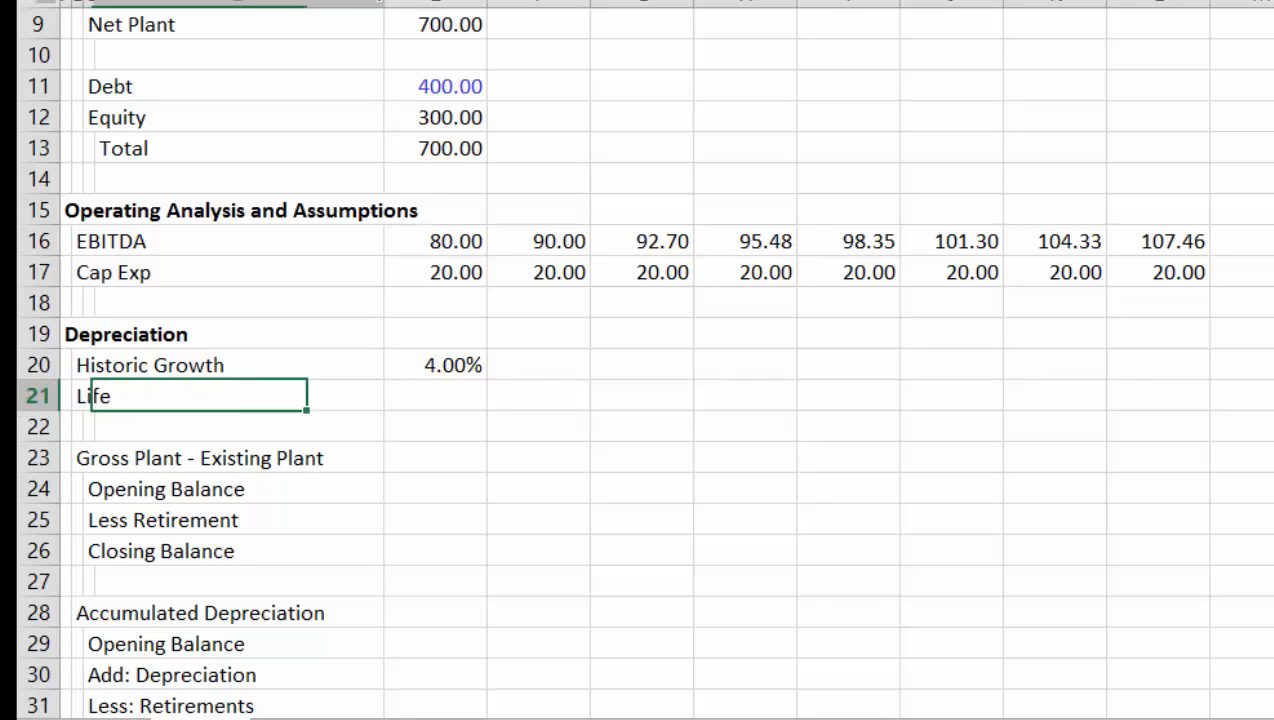
pyautogui.press('Up')
pyautogui.press('Up')
pyautogui.press('Up')
pyautogui.press('Up')
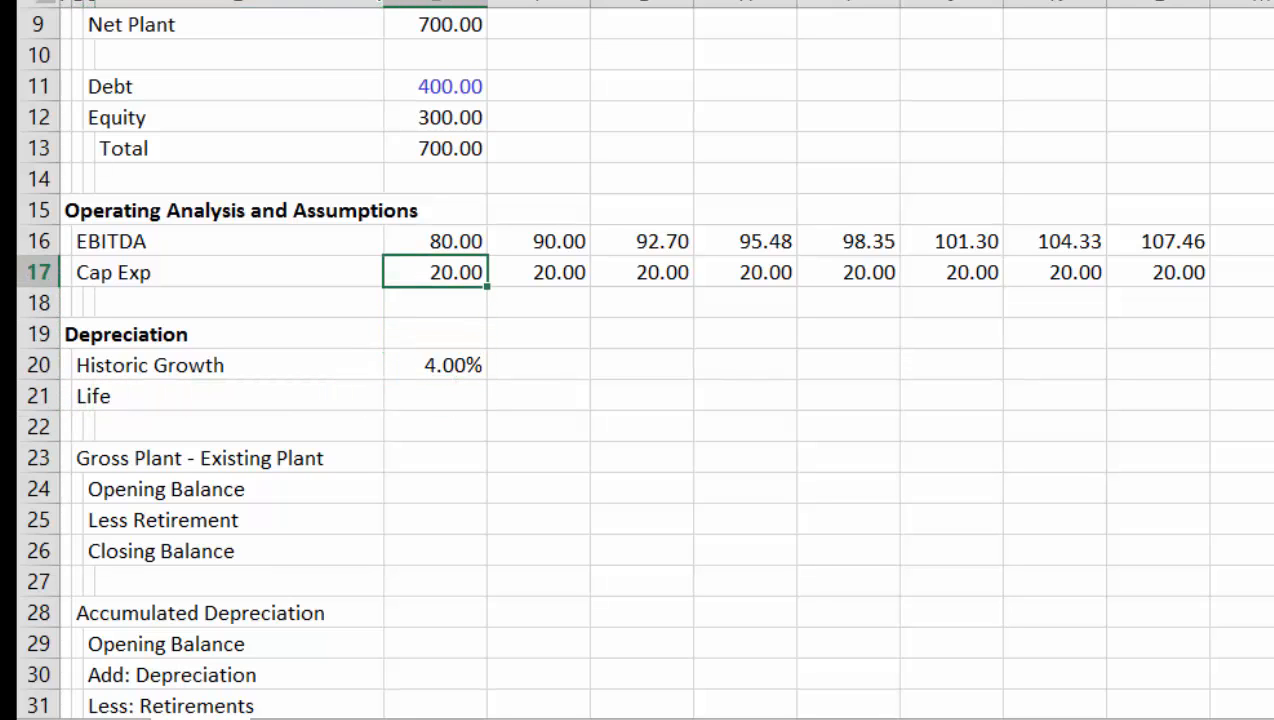
pyautogui.press('Right')
pyautogui.hotkey('ctrl', 'shift', 'Right')
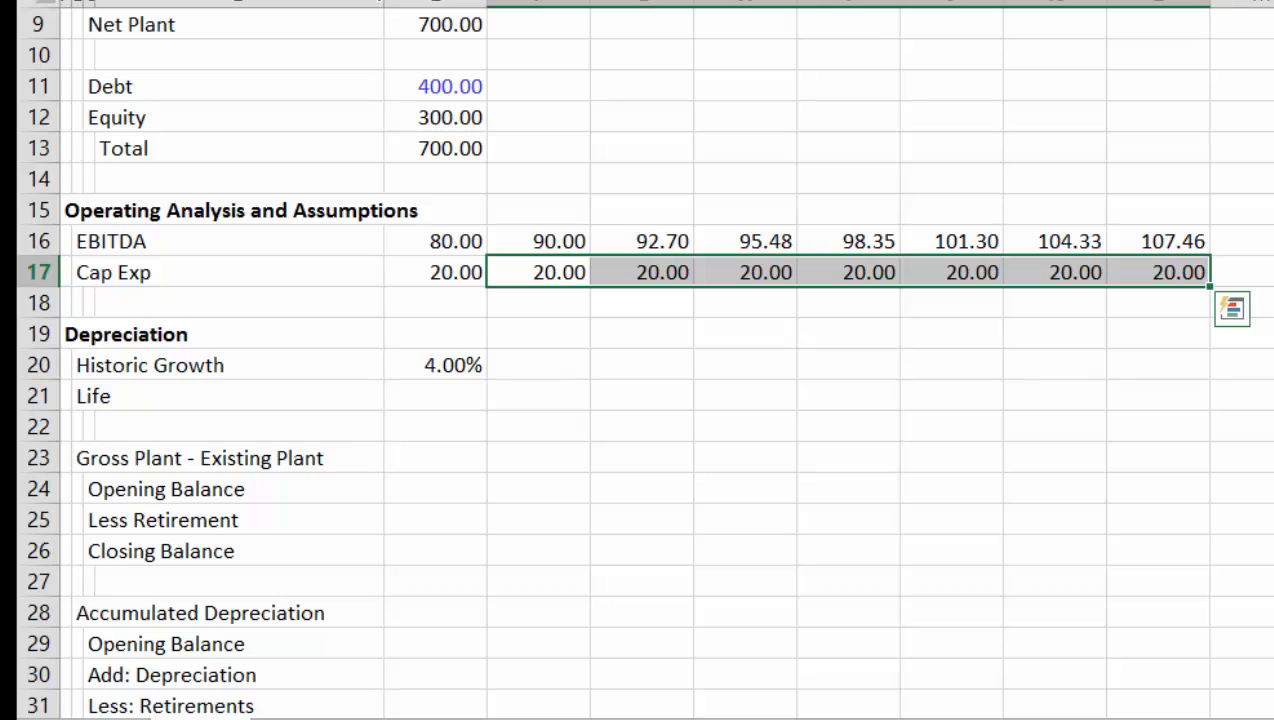
pyautogui.press('Down')
pyautogui.press('Down')
pyautogui.press('Down')
pyautogui.press('Left')
pyautogui.press('Down')
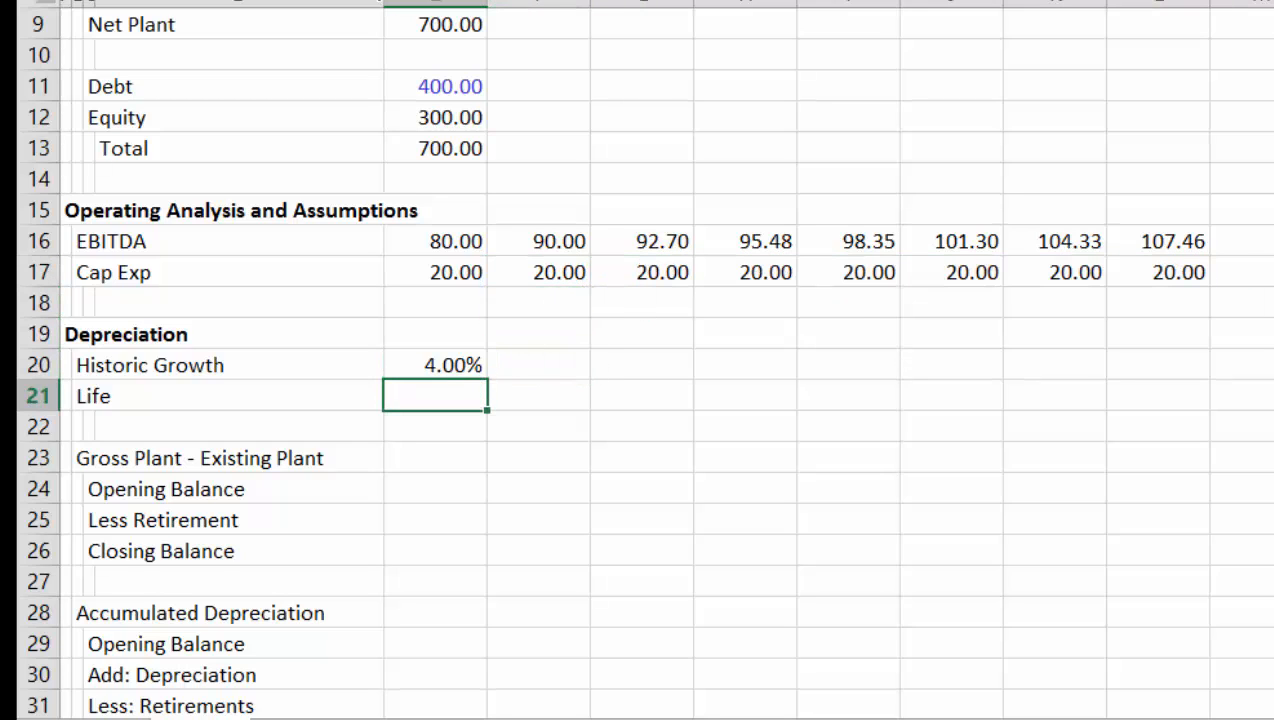
# Set the Life assumption in cell E21 to 7
pyautogui.write('7')
pyautogui.press('Return')
pyautogui.press('Up')
# Enter the existing gross plant closing balance formula =IF(E3,E7,E24-E25) in cell E26
pyautogui.press('Down')
pyautogui.press('Down')
pyautogui.press('Down')
pyautogui.press('Down')
pyautogui.press('Down')
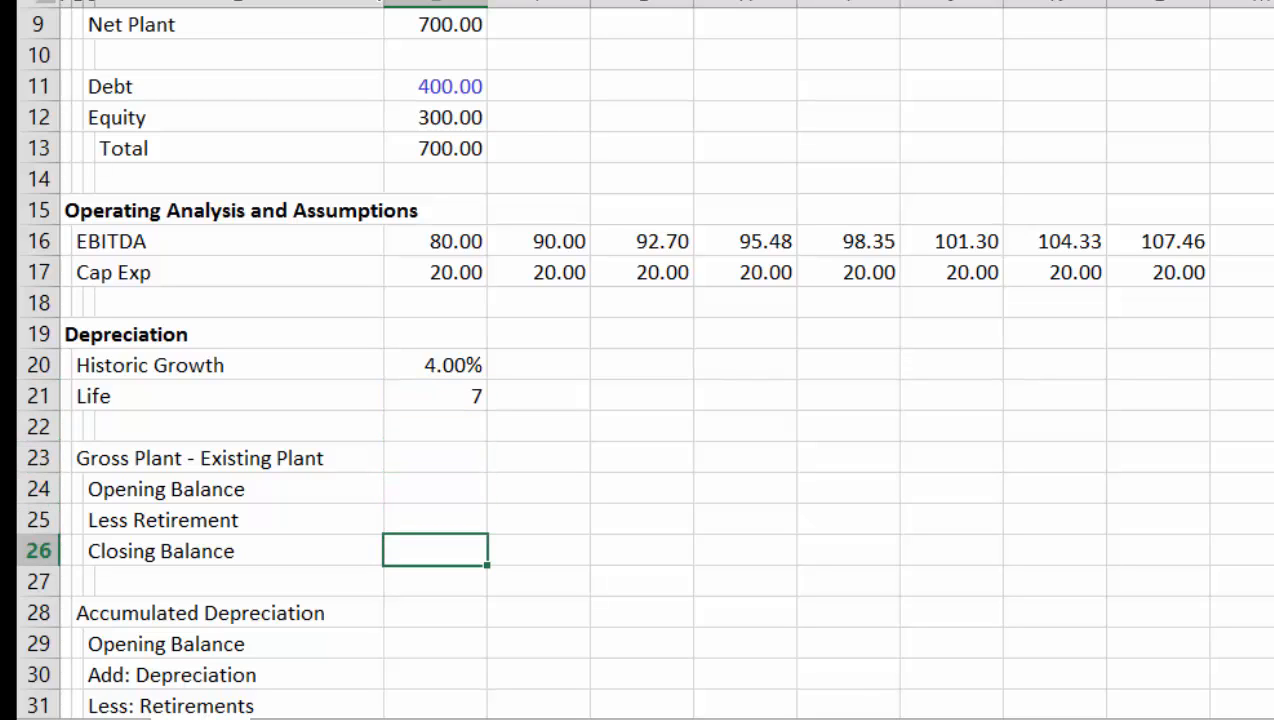
pyautogui.write('=if')
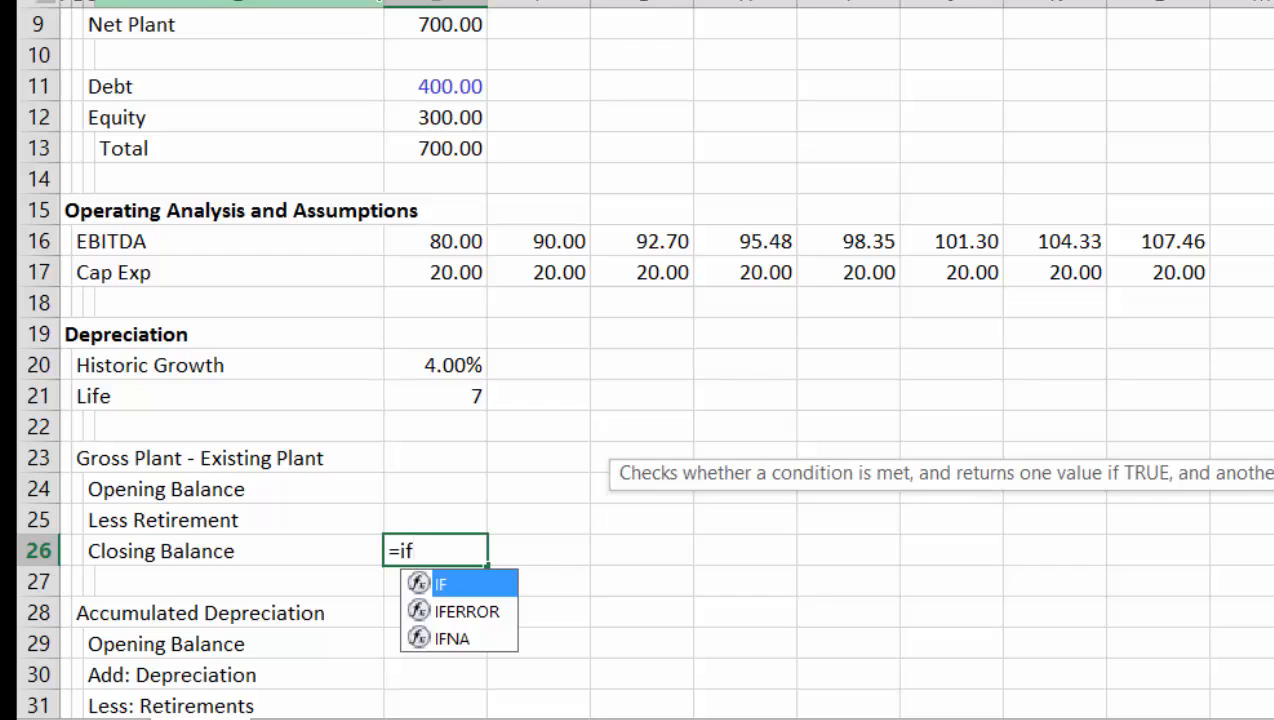
pyautogui.write('(')
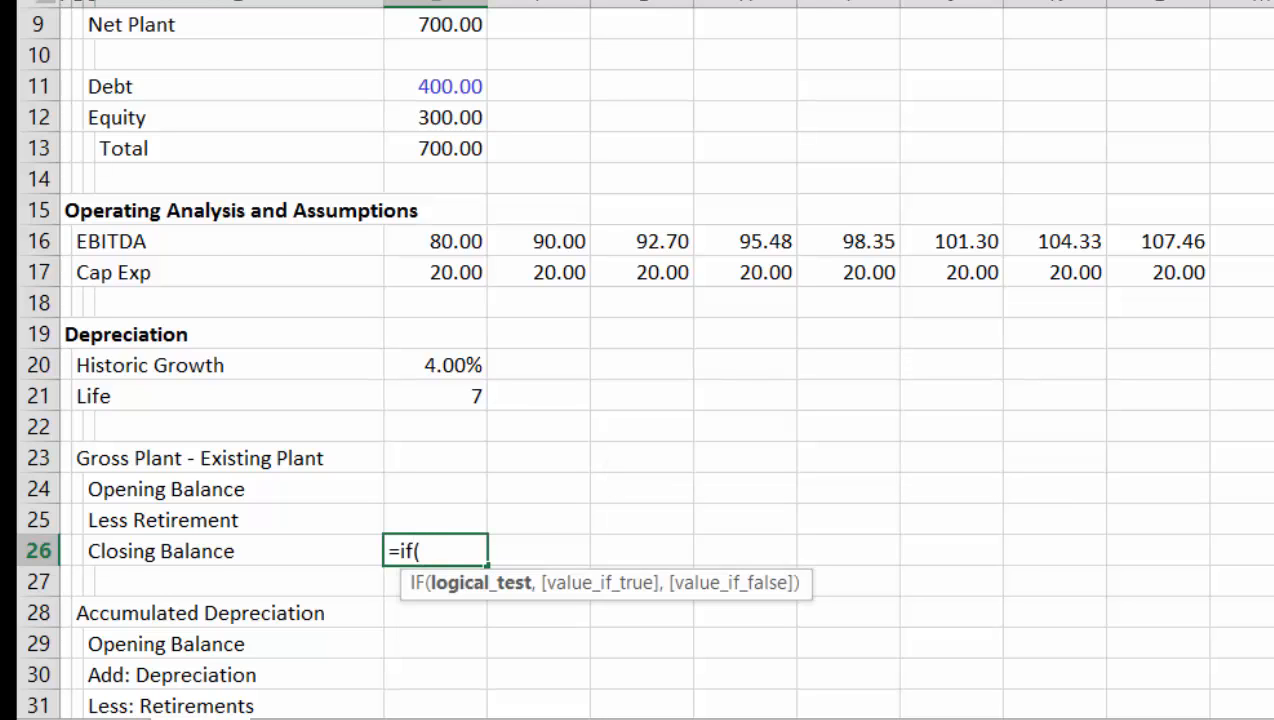
pyautogui.click(416, 37)
pyautogui.press('Up')
pyautogui.press('Up')
pyautogui.press('Up')
pyautogui.press('Up')
pyautogui.press('Up')
pyautogui.press('Up')
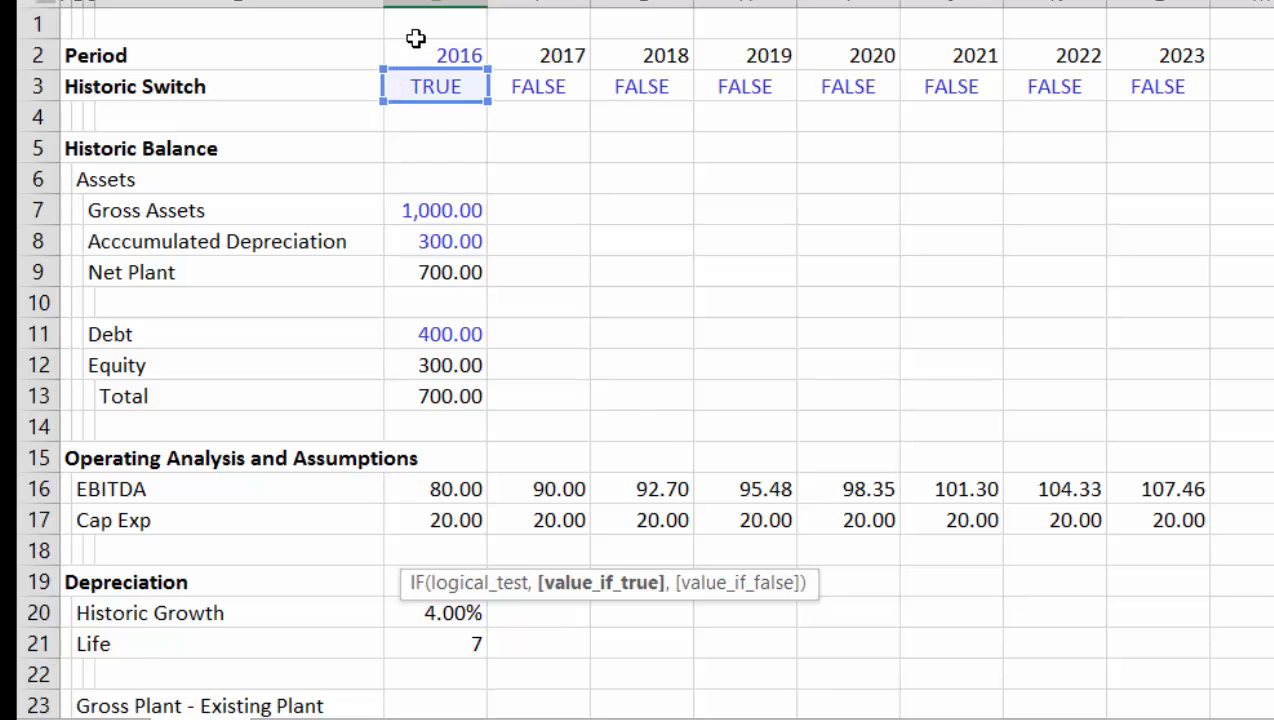
pyautogui.write(',')
pyautogui.press('Up')
pyautogui.press('Up')
pyautogui.press('Up')
pyautogui.press('Up')
pyautogui.press('Up')
pyautogui.press('Up')
pyautogui.press('Up')
pyautogui.press('Up')
pyautogui.press('Up')
pyautogui.press('Up')
pyautogui.press('Up')
pyautogui.press('Up')
pyautogui.press('Up')
pyautogui.press('Up')
pyautogui.press('Up')
pyautogui.press('Up')
pyautogui.press('Up')
pyautogui.press('Up')
pyautogui.press('Up')
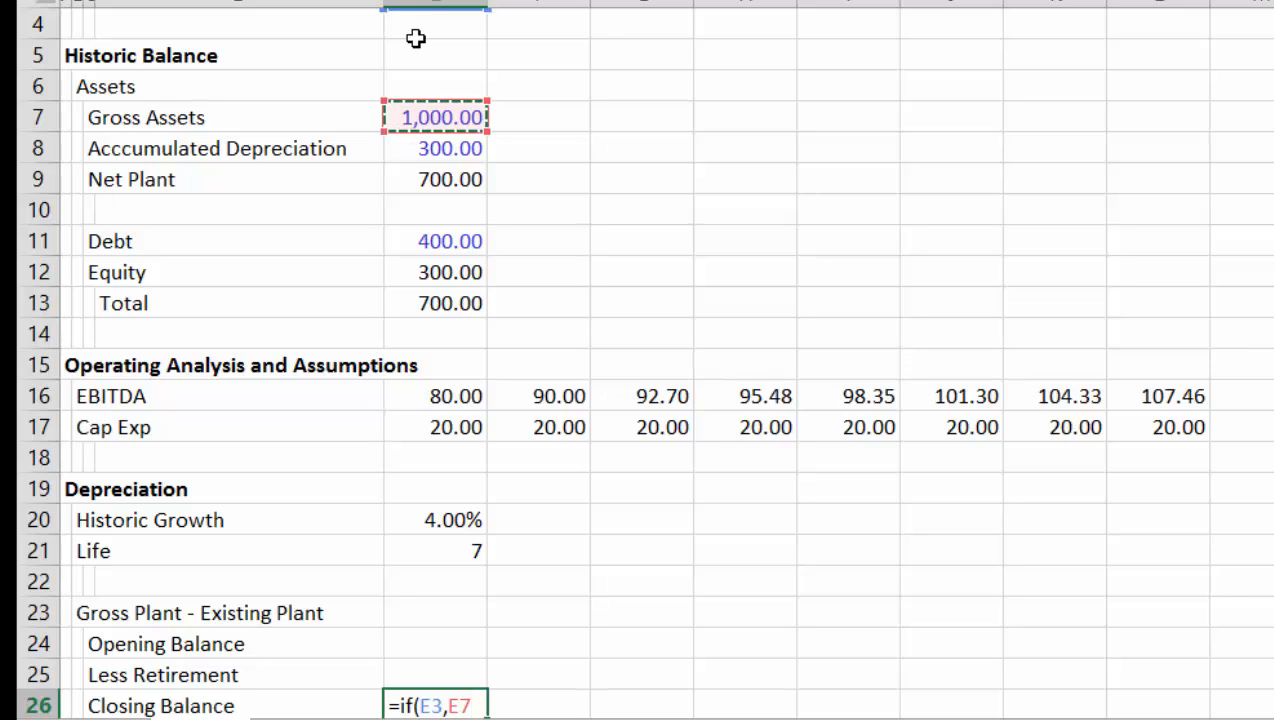
pyautogui.write(',')
pyautogui.press('Up')
pyautogui.press('Up')
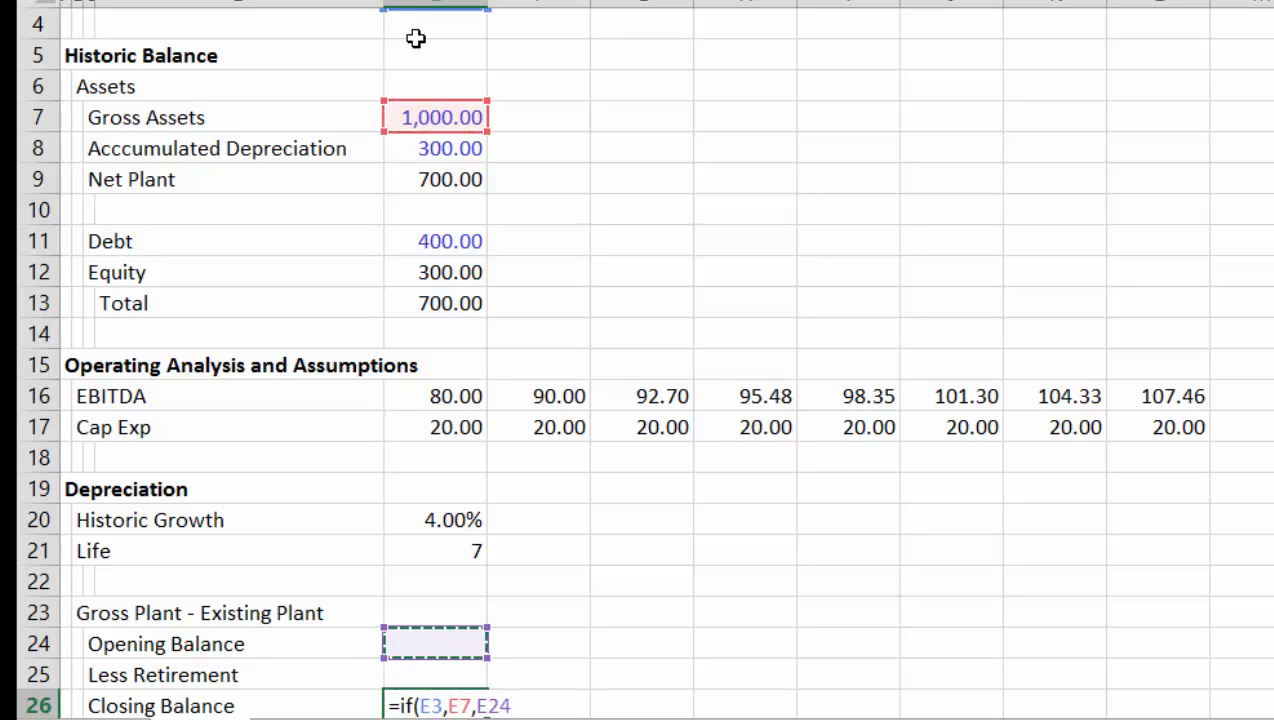
pyautogui.write('-')
pyautogui.press('Up')
pyautogui.press('Return')
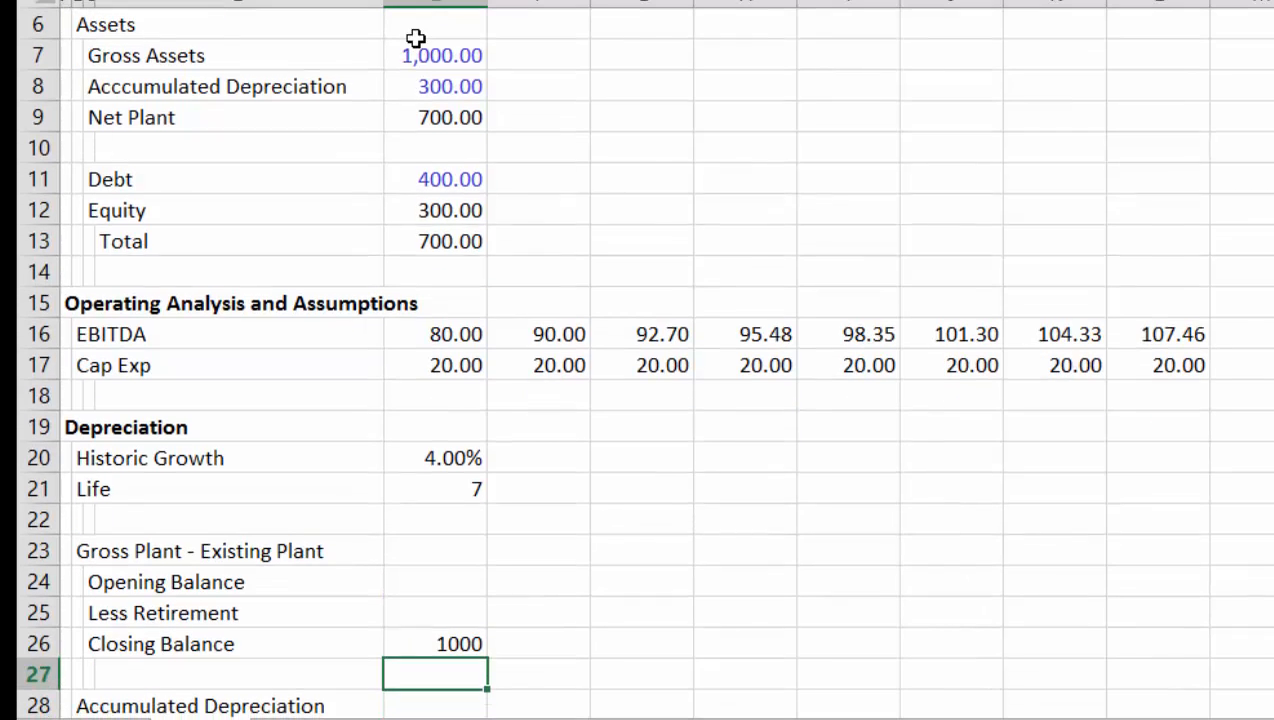
# Format the closing balance in E26 with thousands separators and two decimals, and copy it across through the 2023 column
pyautogui.press('Up')
pyautogui.hotkey('ctrl', 'shift', '1')
pyautogui.hotkey('shift', 'Right')
pyautogui.hotkey('shift', 'Right')
pyautogui.hotkey('shift', 'Right')
pyautogui.hotkey('shift', 'Right')
pyautogui.hotkey('shift', 'Right')
pyautogui.hotkey('shift', 'Right')
pyautogui.hotkey('shift', 'Right')
pyautogui.hotkey('ctrl', 'r')
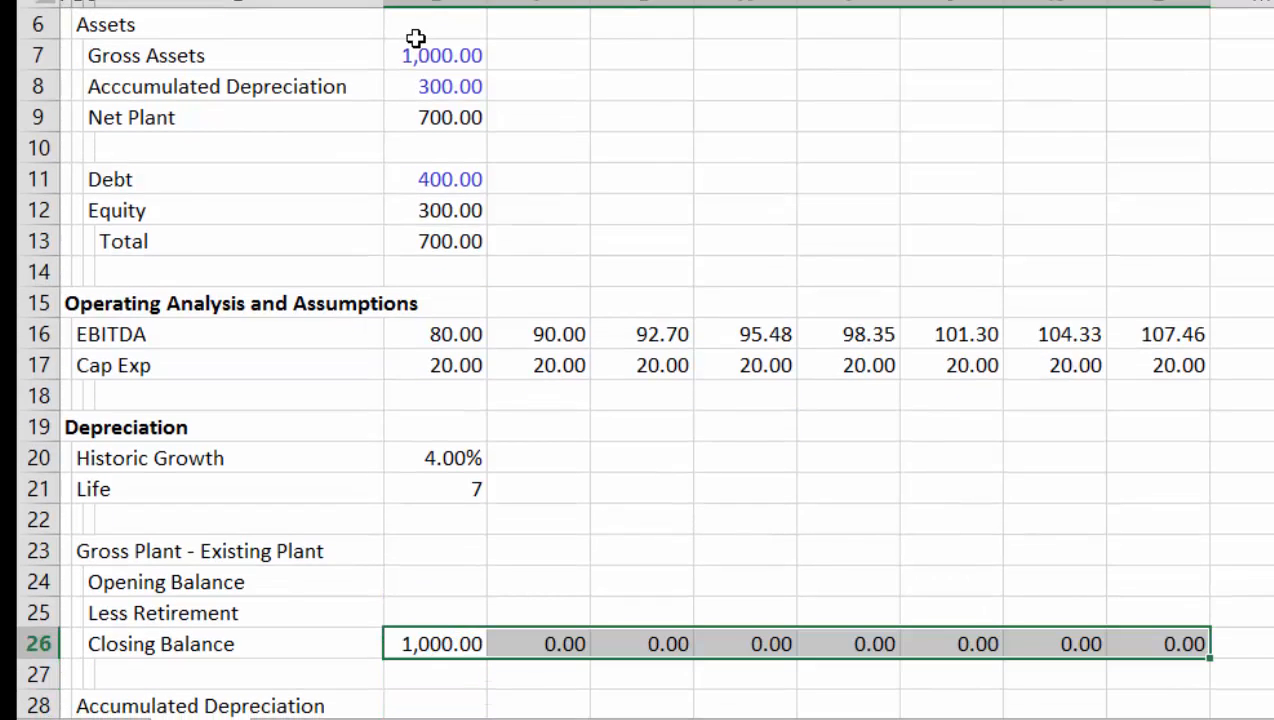
# Link the 2017 opening balance in F24 to the previous year's closing balance with =E26
pyautogui.press('Up')
pyautogui.press('Up')
pyautogui.press('Up')
pyautogui.press('Down')
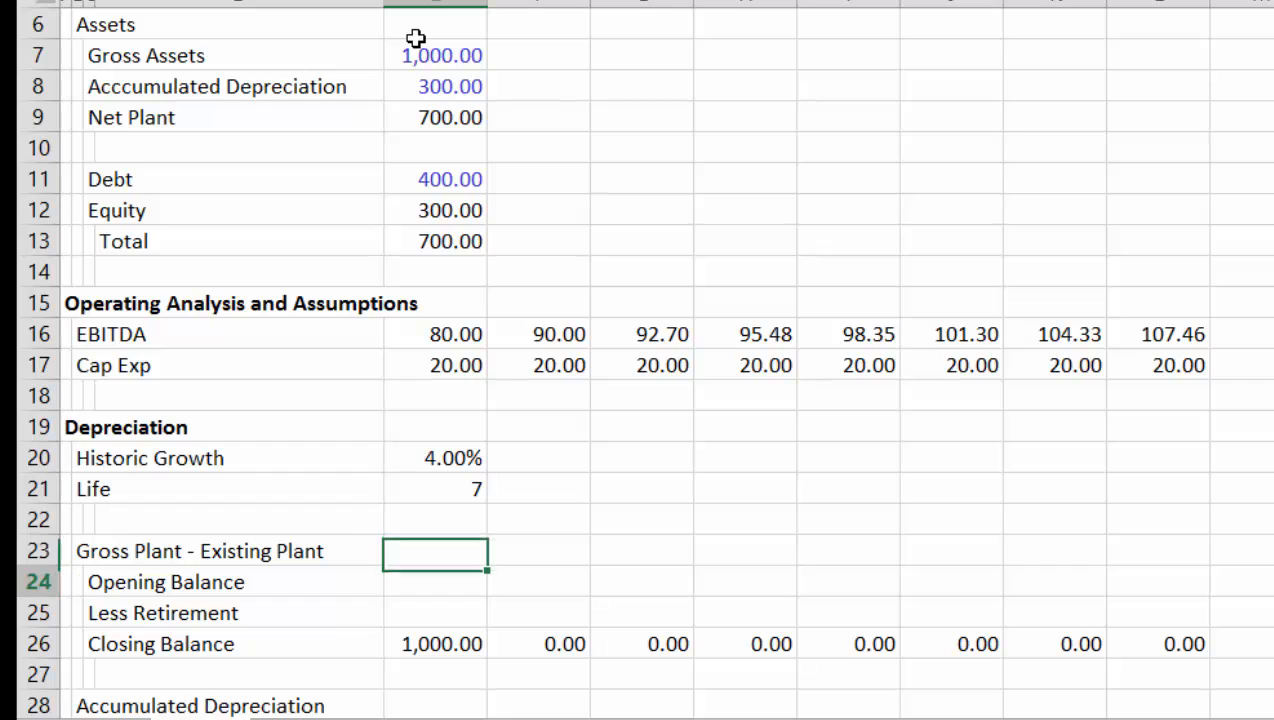
pyautogui.press('Right')
pyautogui.write('=')
pyautogui.press('Down')
pyautogui.press('Down')
pyautogui.press('Left')
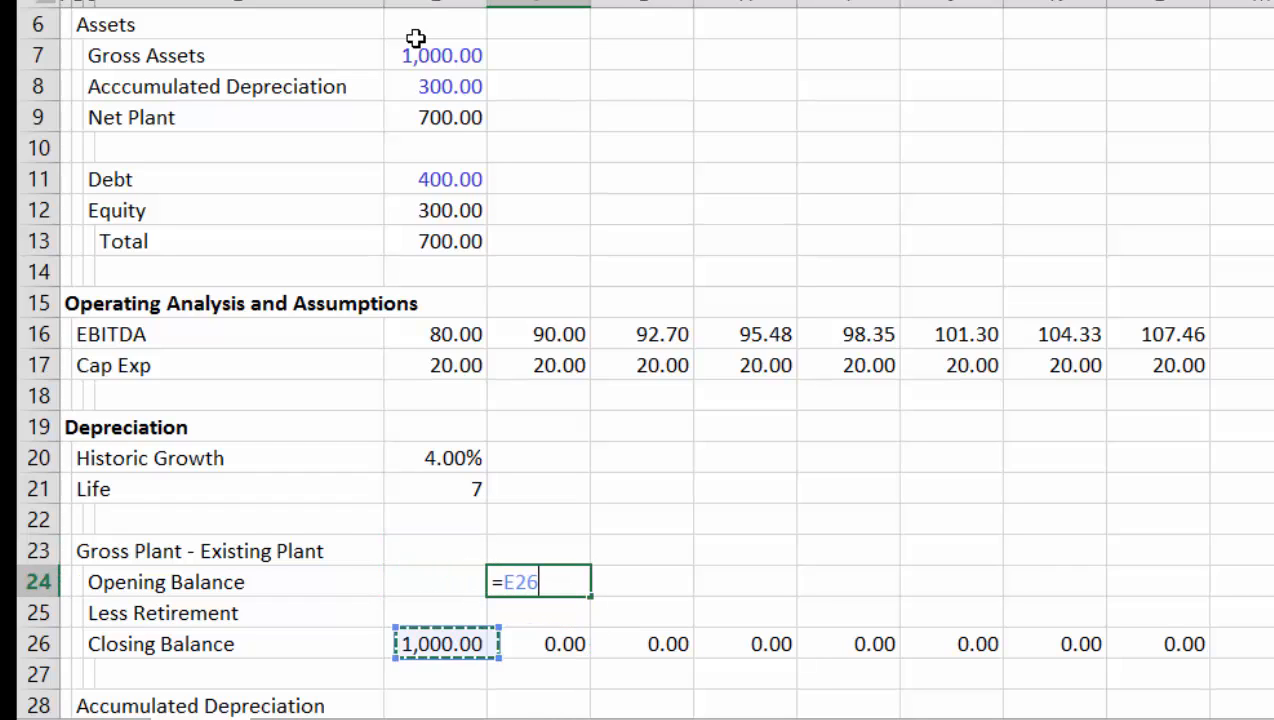
pyautogui.press('Return')
# Copy the opening balance formula from F24 across the remaining years through 2023
pyautogui.press('Up')
pyautogui.hotkey('shift', 'Right')
pyautogui.hotkey('shift', 'Right')
pyautogui.hotkey('shift', 'Right')
pyautogui.hotkey('shift', 'Right')
pyautogui.hotkey('shift', 'Right')
pyautogui.hotkey('shift', 'Right')
pyautogui.hotkey('ctrl', 'r')
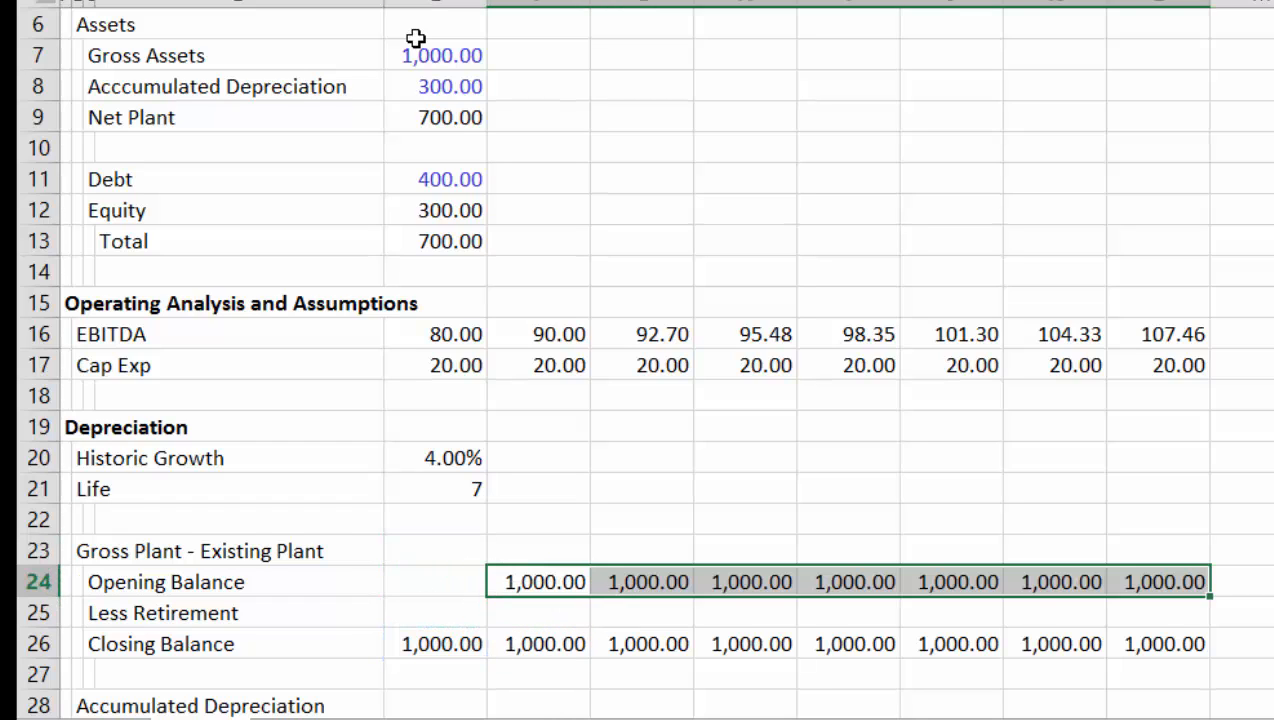
# Enter a retirement of 100 in cell E25 of the existing gross plant account
pyautogui.press('Down')
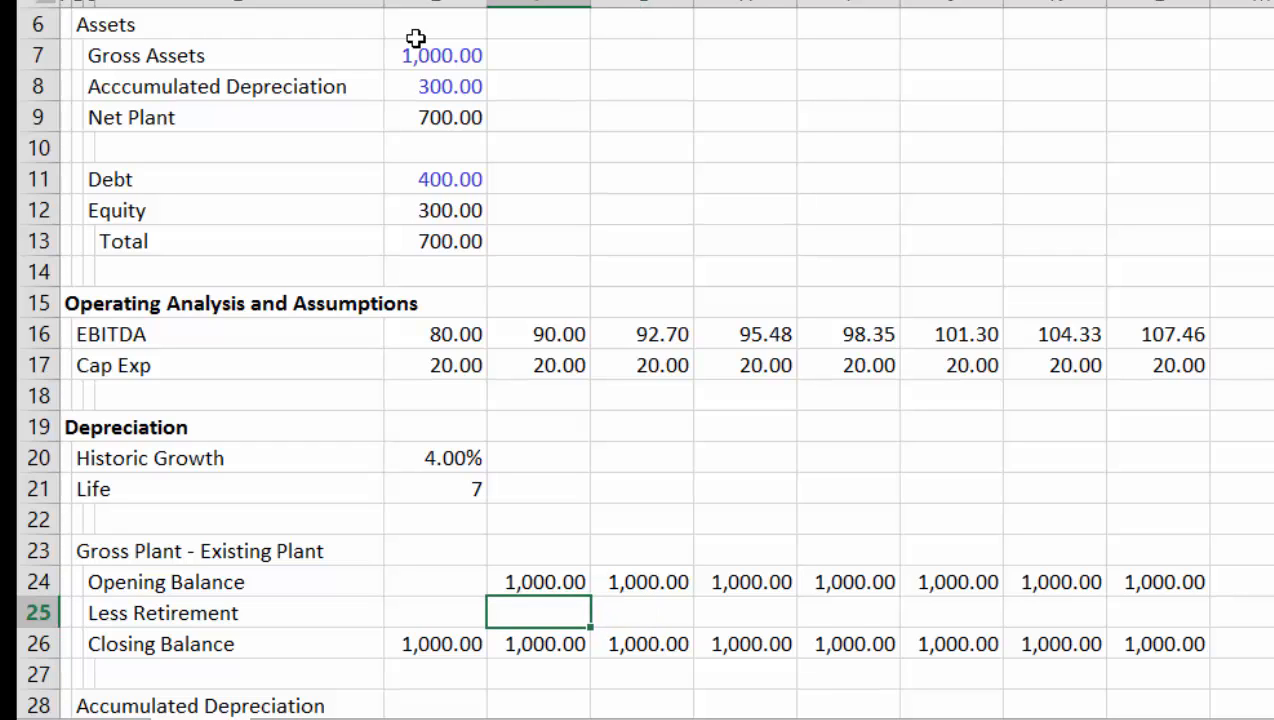
pyautogui.press('Left')
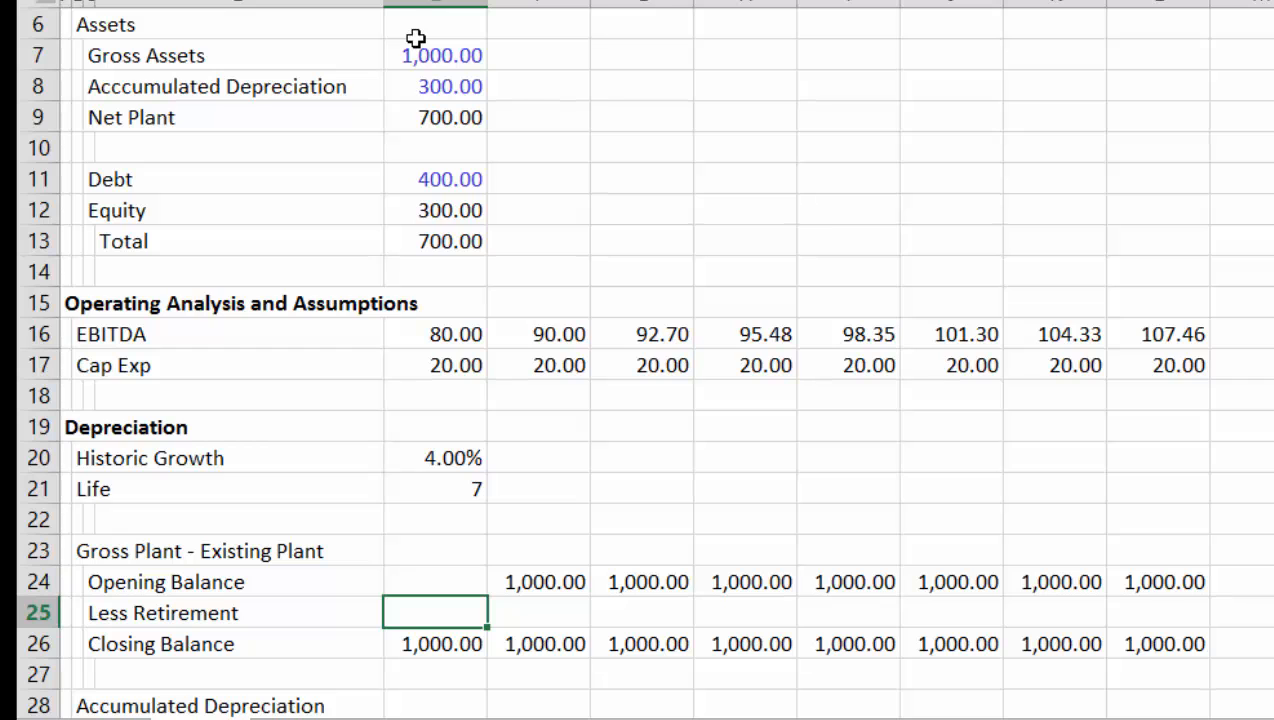
pyautogui.press('Down')
pyautogui.press('Down')
pyautogui.press('Down')
pyautogui.press('Down')
pyautogui.press('Down')
pyautogui.press('Down')
pyautogui.press('Down')
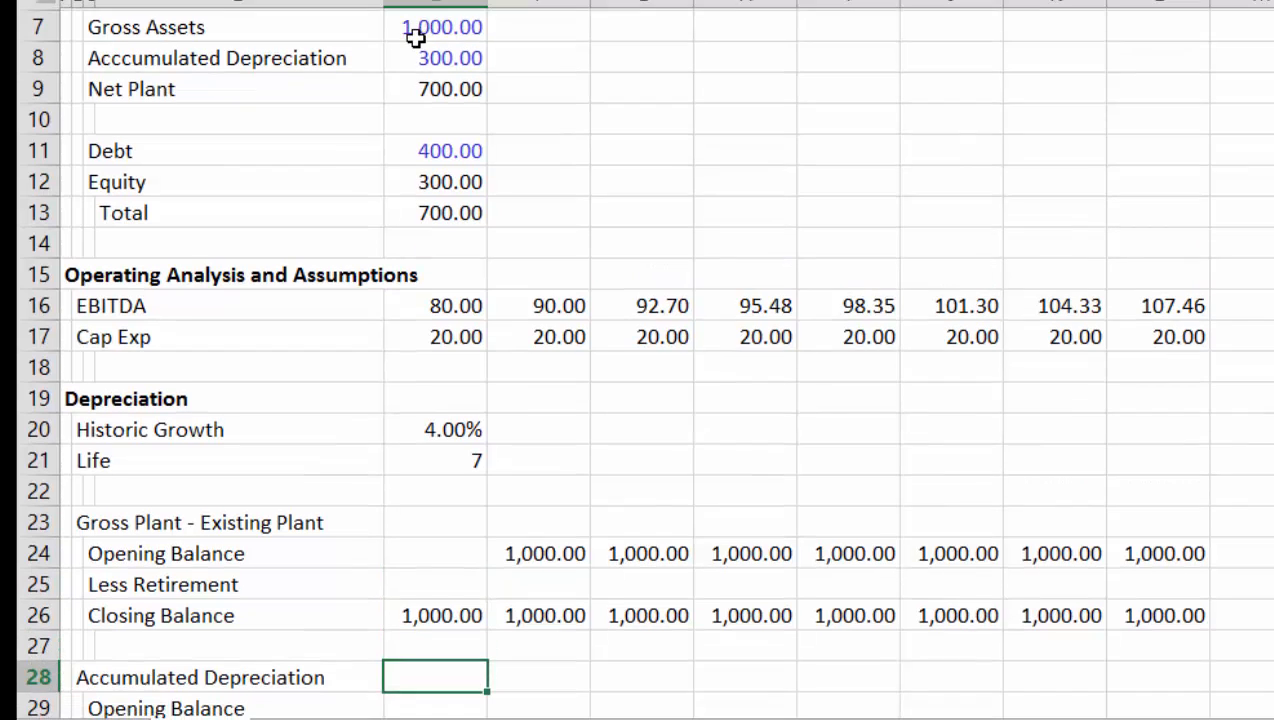
pyautogui.press('Up')
pyautogui.press('Up')
pyautogui.press('Up')
pyautogui.press('Up')
pyautogui.press('Up')
pyautogui.press('Up')
pyautogui.press('Up')
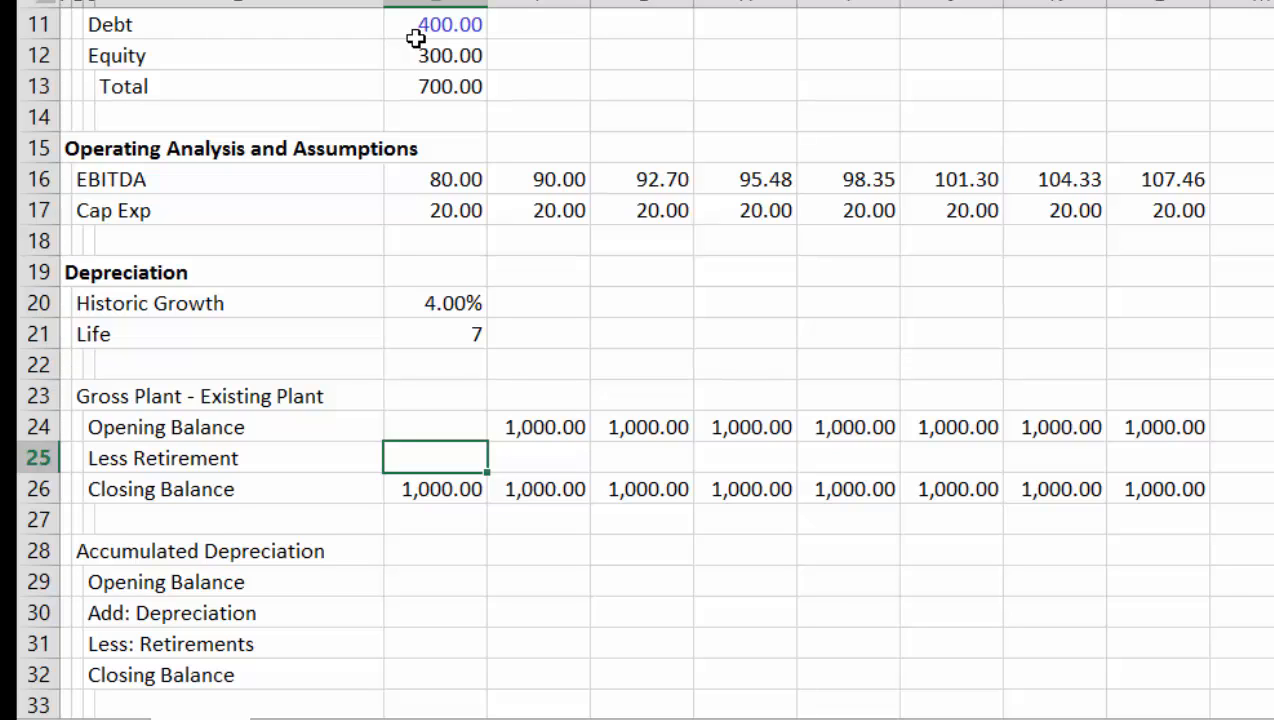
pyautogui.write('100')
pyautogui.press('Return')
# Colour the sheet's hard-coded input values blue to distinguish them from formulas
pyautogui.press('Up')
pyautogui.hotkey('ctrl', 'shift', 'i')
pyautogui.press('Down')
pyautogui.press('Down')
pyautogui.press('Down')
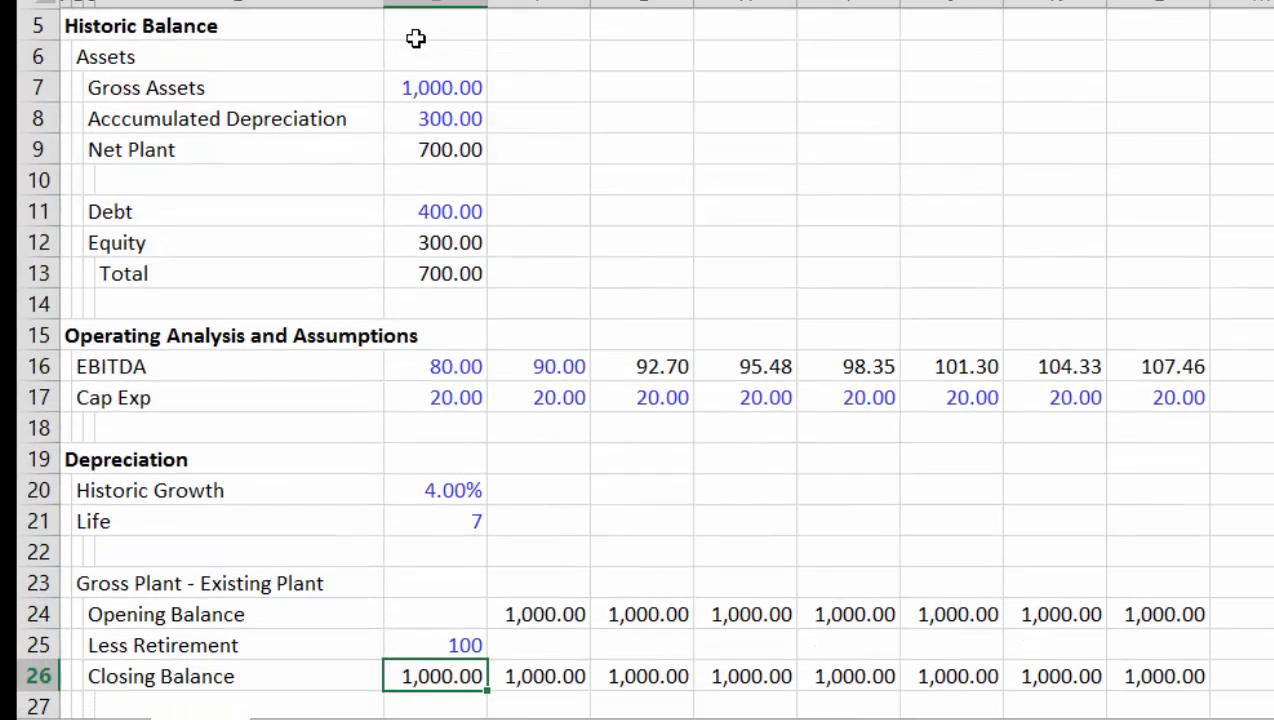
# Enter the 2017 retirement formula =E25*(1+$E$20) in cell F25, growing the prior retirement at the historic growth rate
pyautogui.press('Up')
pyautogui.press('Up')
pyautogui.press('Up')
pyautogui.press('Right')
pyautogui.write('=')
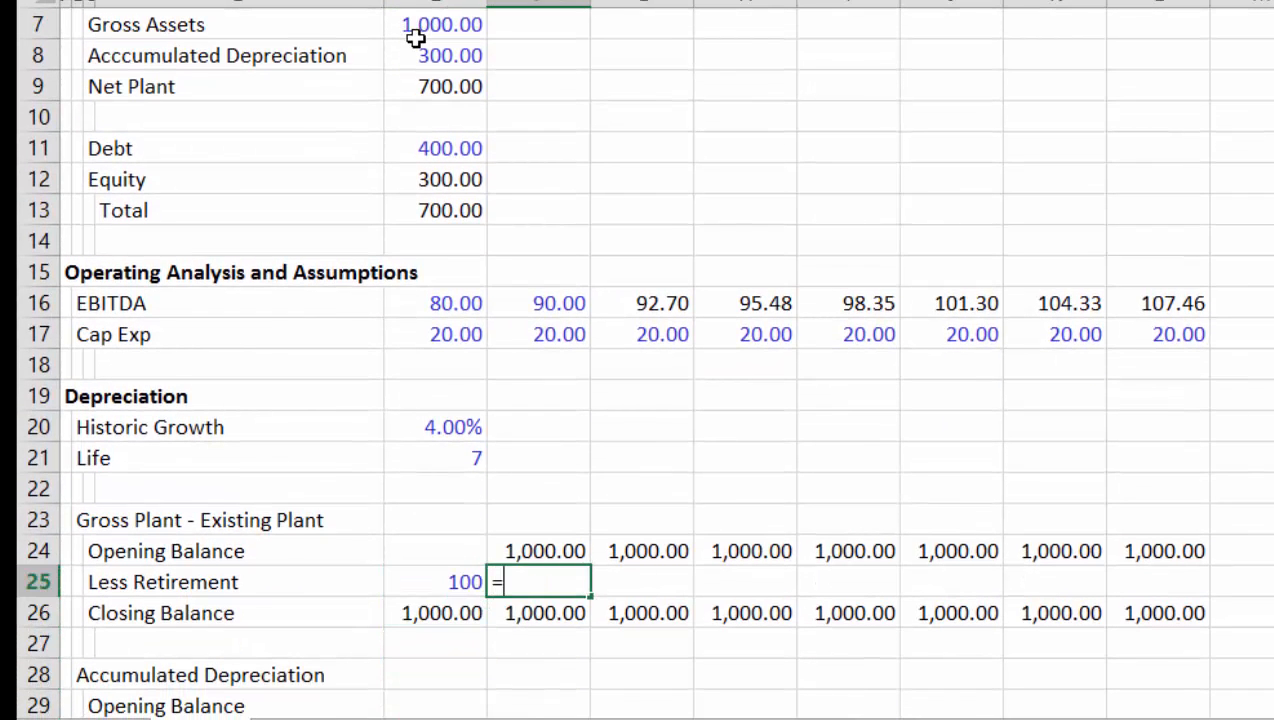
pyautogui.press('Left')
pyautogui.write('*(')
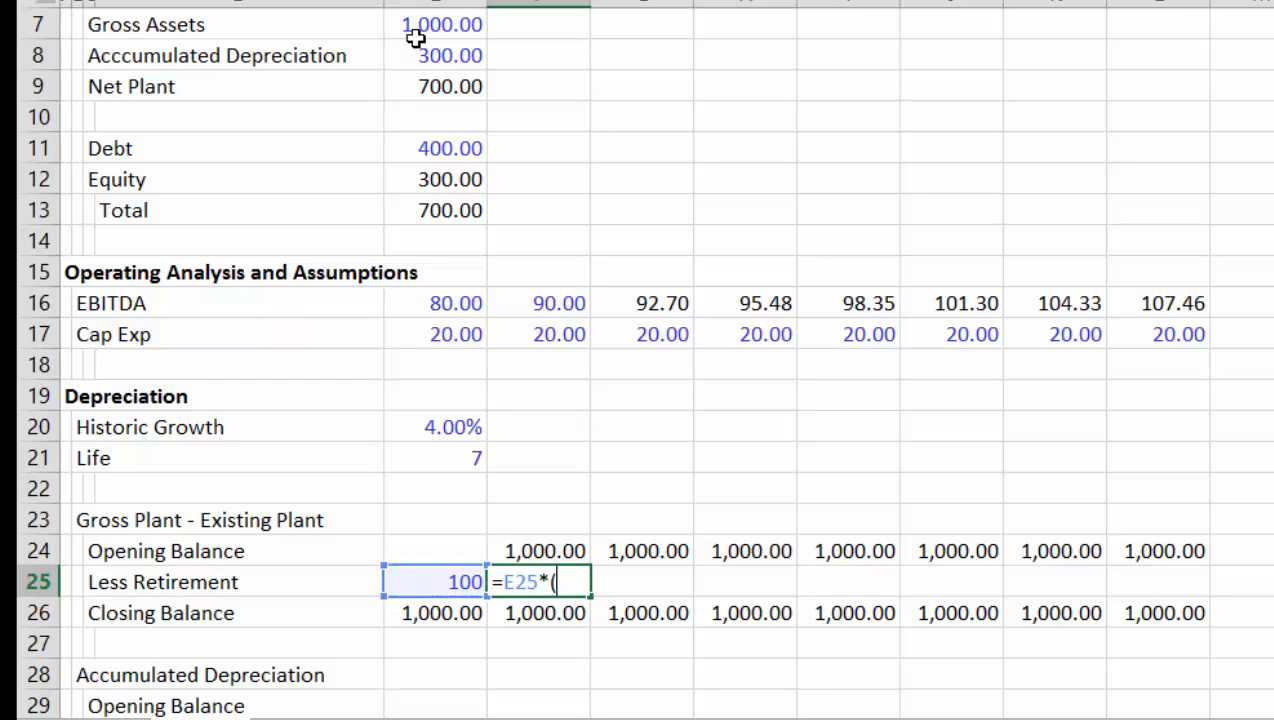
pyautogui.write('1+')
pyautogui.press('Up')
pyautogui.press('Up')
pyautogui.press('Up')
pyautogui.press('Up')
pyautogui.press('Up')
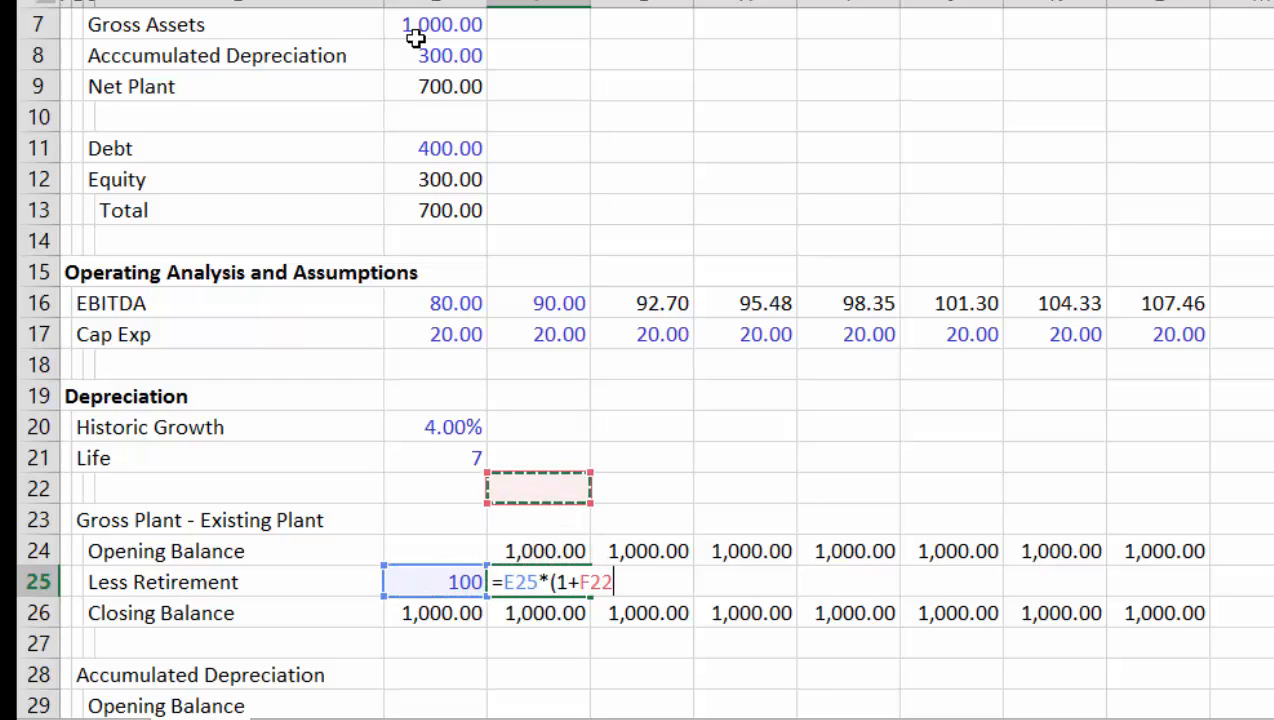
pyautogui.press('Left')
pyautogui.press('F4')
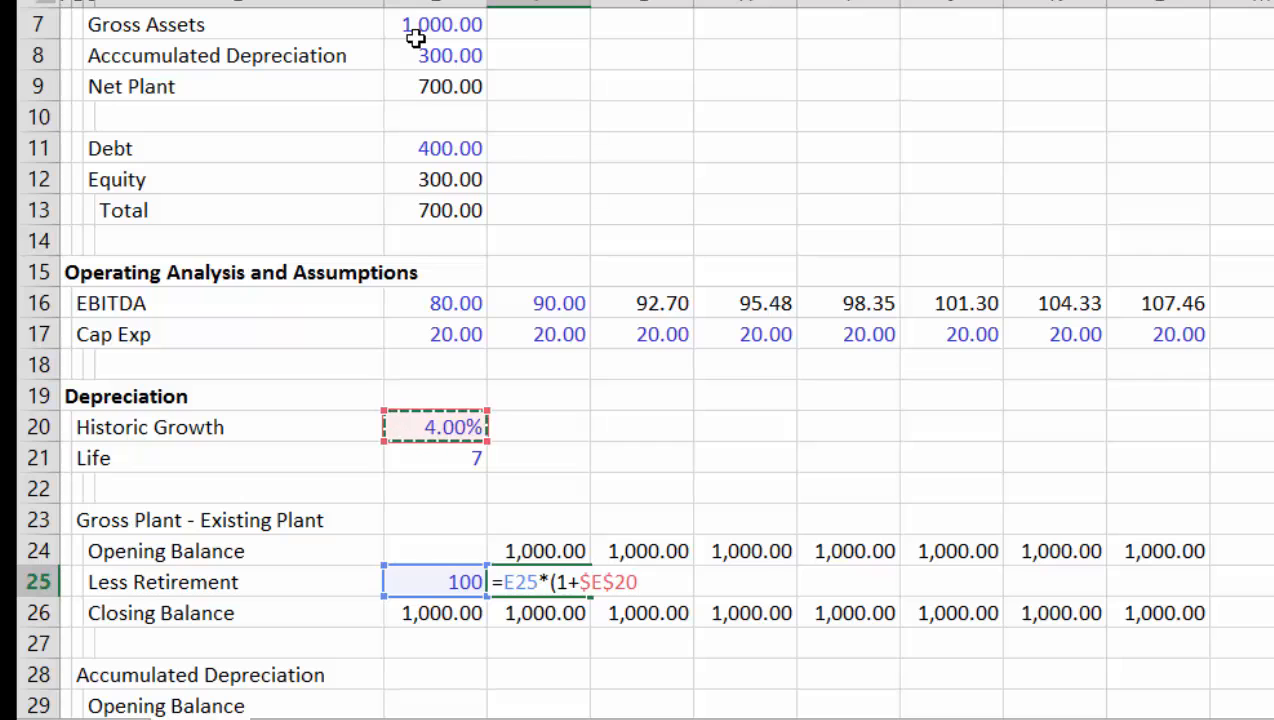
pyautogui.press('Return')
pyautogui.press('Return')
# Copy the Less Retirement formula from F25 across the remaining years through 2023
pyautogui.press('Up')
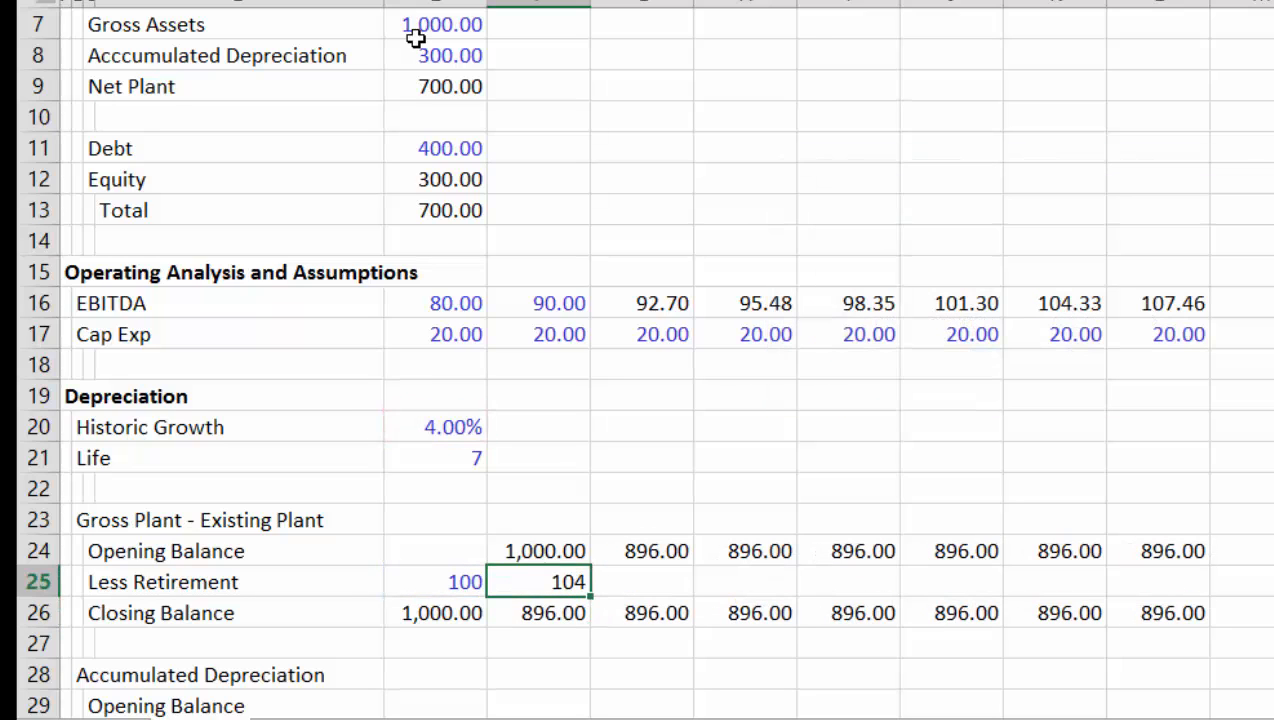
pyautogui.hotkey('shift', 'Right')
pyautogui.hotkey('shift', 'Right')
pyautogui.hotkey('shift', 'Right')
pyautogui.hotkey('shift', 'Right')
pyautogui.hotkey('shift', 'Right')
pyautogui.hotkey('shift', 'Right')
pyautogui.hotkey('ctrl', 'r')
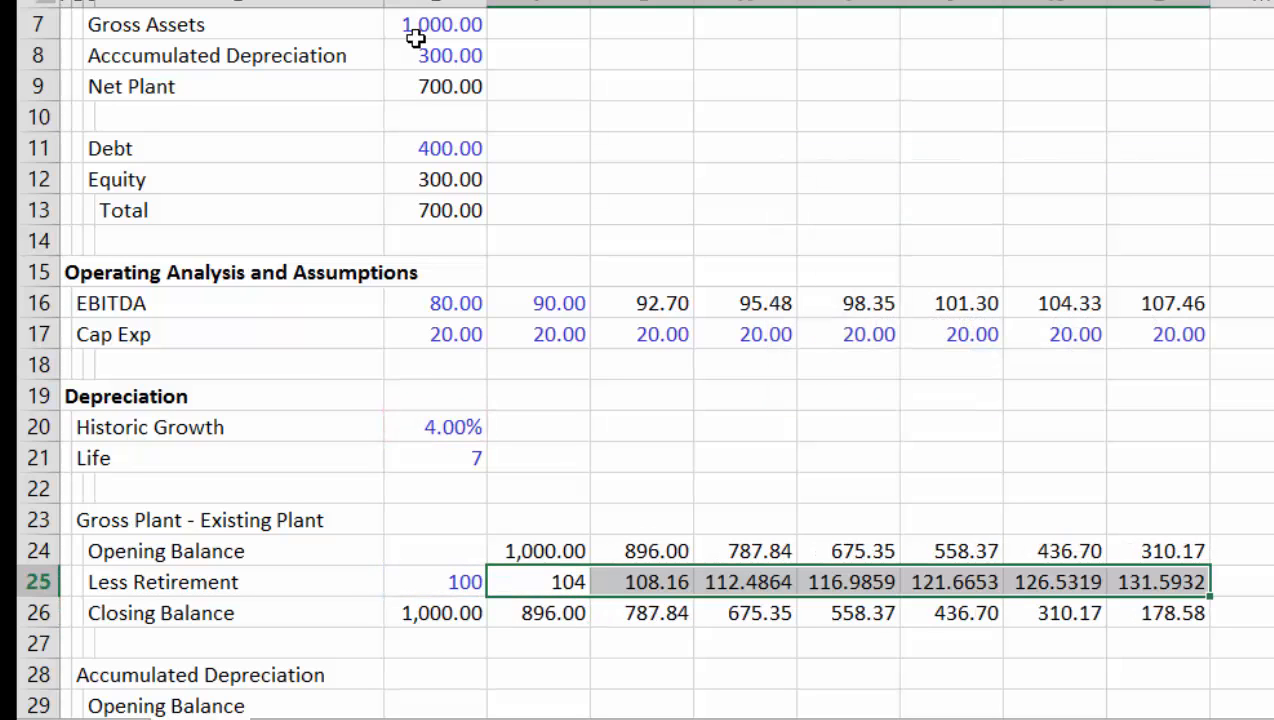
# Format the Less Retirement values from 2017 through 2023 with thousands separators and two decimals
pyautogui.press('Left')
pyautogui.press('Right')
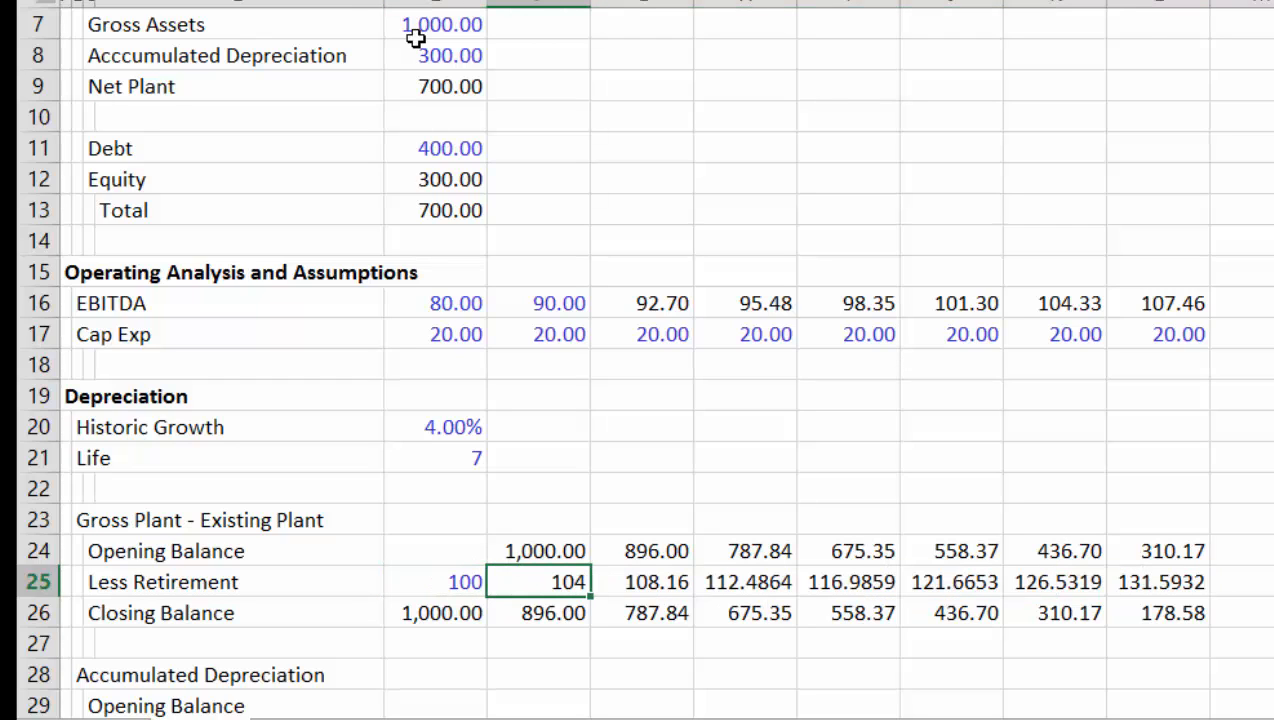
pyautogui.hotkey('shift', 'Right')
pyautogui.hotkey('shift', 'Right')
pyautogui.hotkey('shift', 'Right')
pyautogui.hotkey('shift', 'Right')
pyautogui.hotkey('shift', 'Right')
pyautogui.hotkey('shift', 'Right')
pyautogui.hotkey('ctrl', 'shift', '1')
# Enter the 2016 accumulated depreciation closing balance in cell E32 as =IF(E3,E8,E29+E30-E31)
pyautogui.press('Down')
pyautogui.press('Down')
pyautogui.press('Down')
pyautogui.press('Down')
pyautogui.press('Down')
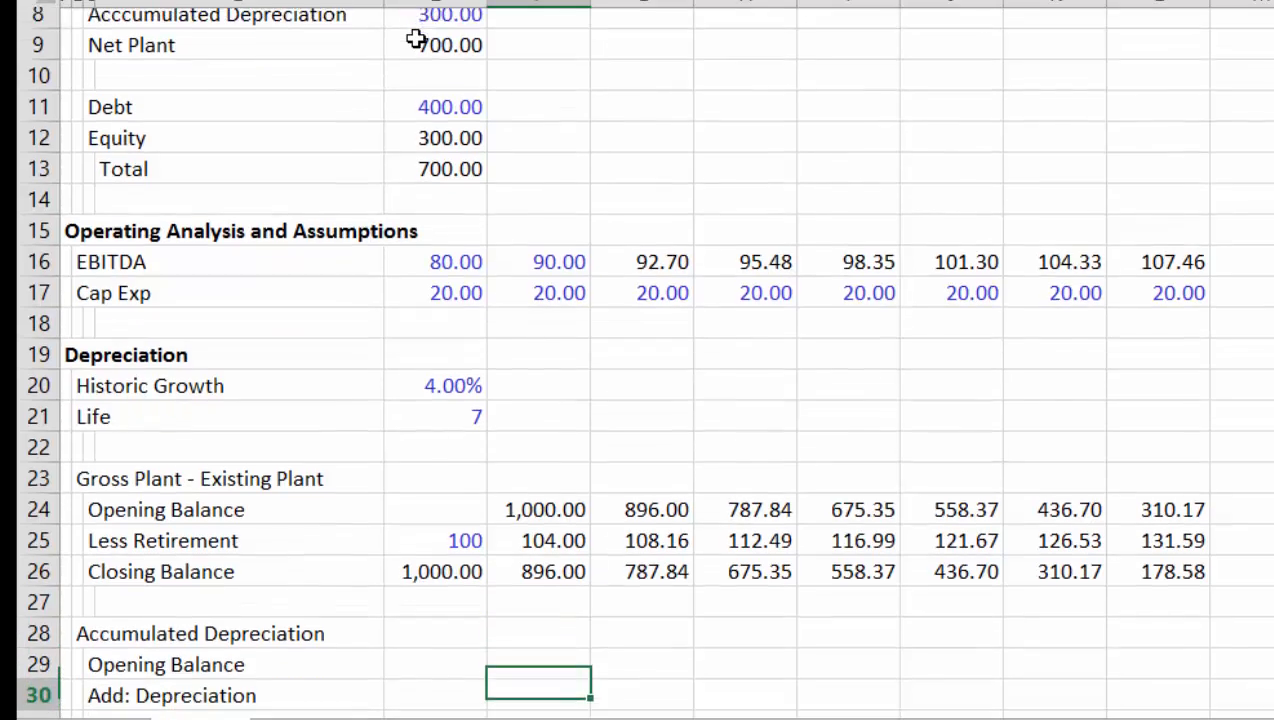
pyautogui.press('Left')
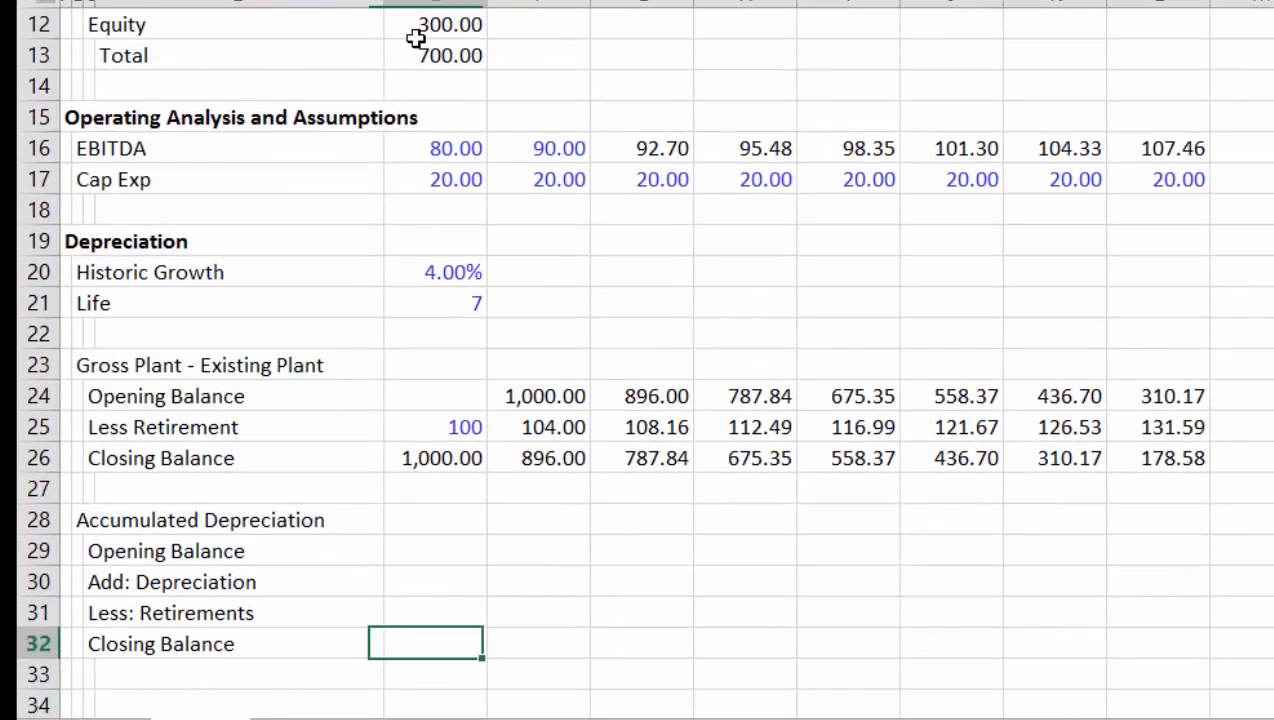
pyautogui.write('=if(')
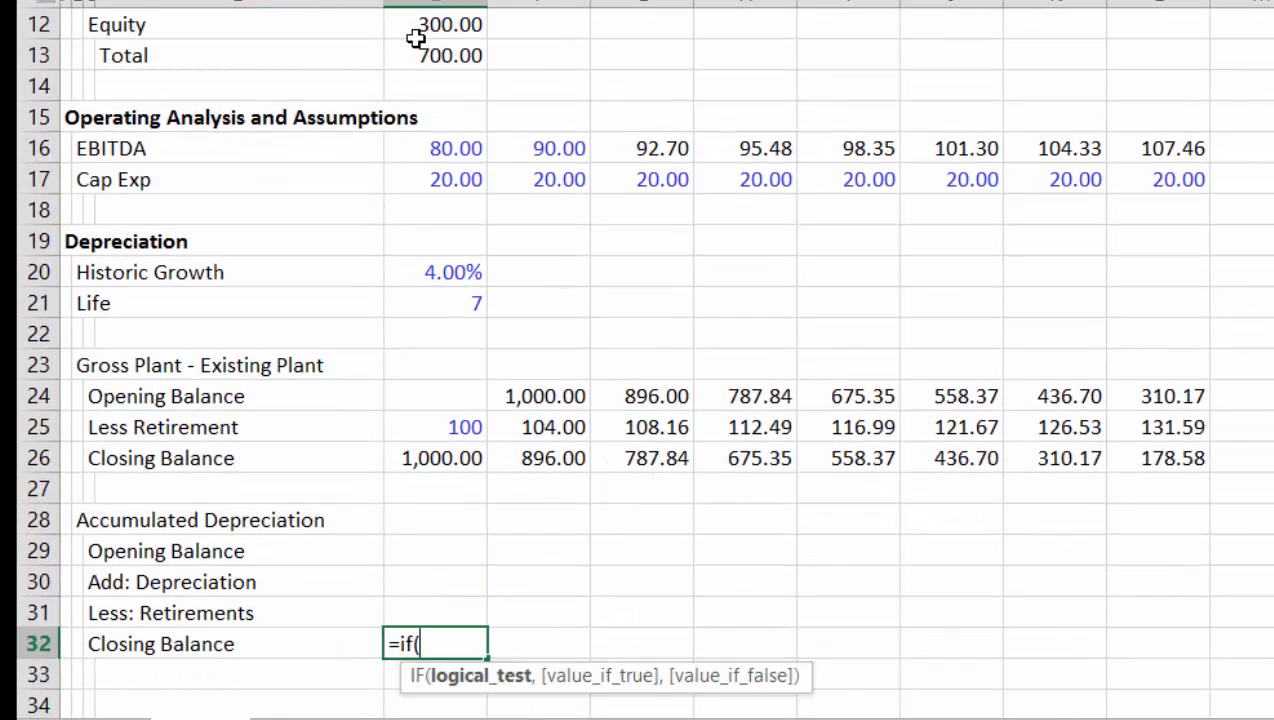
pyautogui.press('pageup')
pyautogui.press('Up')
pyautogui.press('Up')
pyautogui.press('Up')
pyautogui.press('Up')
pyautogui.press('Up')
pyautogui.press('Up')
pyautogui.press('Up')
pyautogui.press('Up')
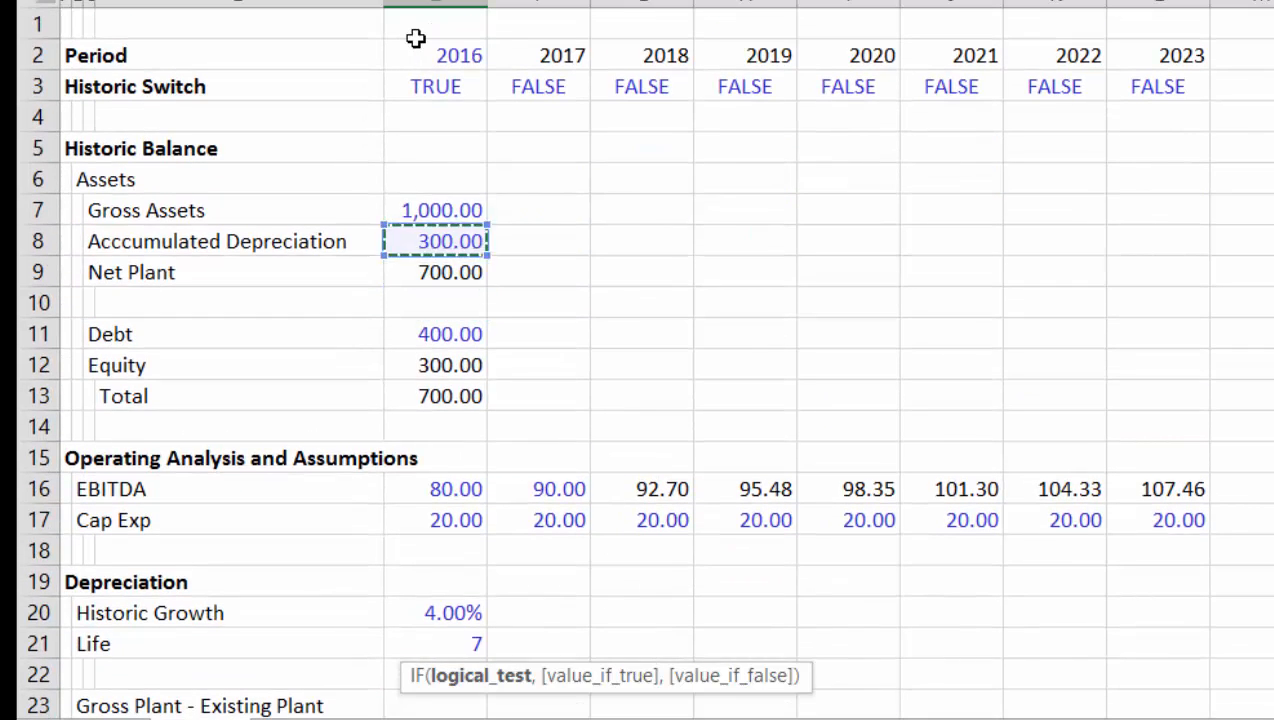
pyautogui.press('Down')
pyautogui.write(',')
pyautogui.press('Up')
pyautogui.press('Up')
pyautogui.press('Up')
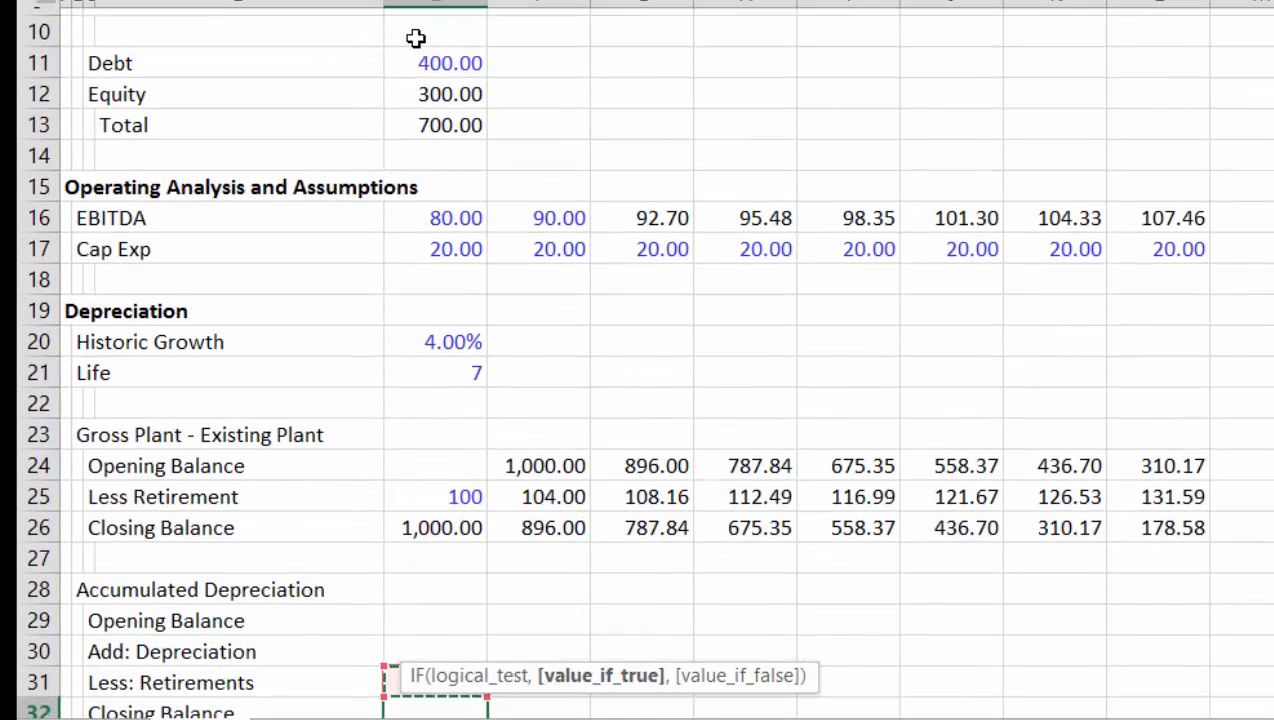
pyautogui.press('Up')
pyautogui.press('Up')
pyautogui.press('Up')
pyautogui.press('Up')
pyautogui.press('Up')
pyautogui.press('Up')
pyautogui.press('Up')
pyautogui.press('Up')
pyautogui.press('Up')
pyautogui.press('Up')
pyautogui.press('Up')
pyautogui.press('Up')
pyautogui.press('Up')
pyautogui.press('Up')
pyautogui.press('Up')
pyautogui.press('Up')
pyautogui.press('Up')
pyautogui.press('Up')
pyautogui.press('Up')
pyautogui.press('Up')
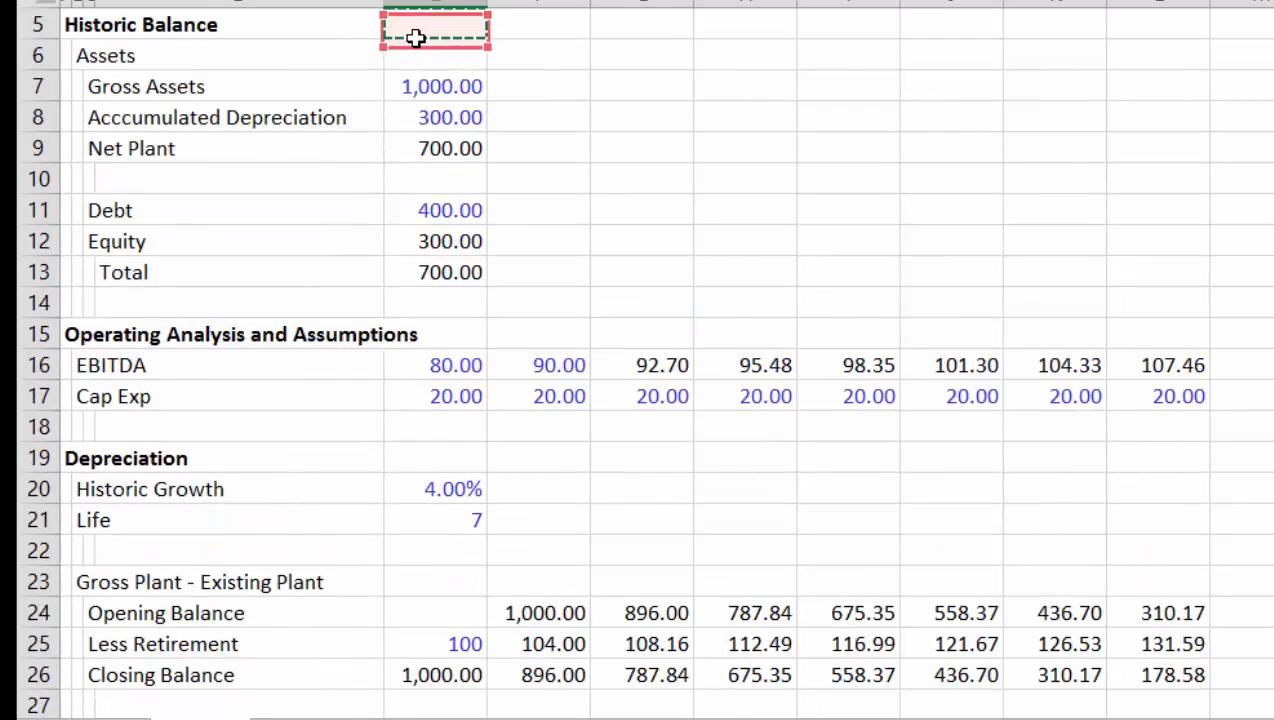
pyautogui.press('Down')
pyautogui.press('Down')
pyautogui.press('Down')
pyautogui.press('Down')
pyautogui.press('Down')
pyautogui.press('Down')
pyautogui.press('Down')
pyautogui.press('Down')
pyautogui.press('Down')
pyautogui.press('Up')
pyautogui.press('Up')
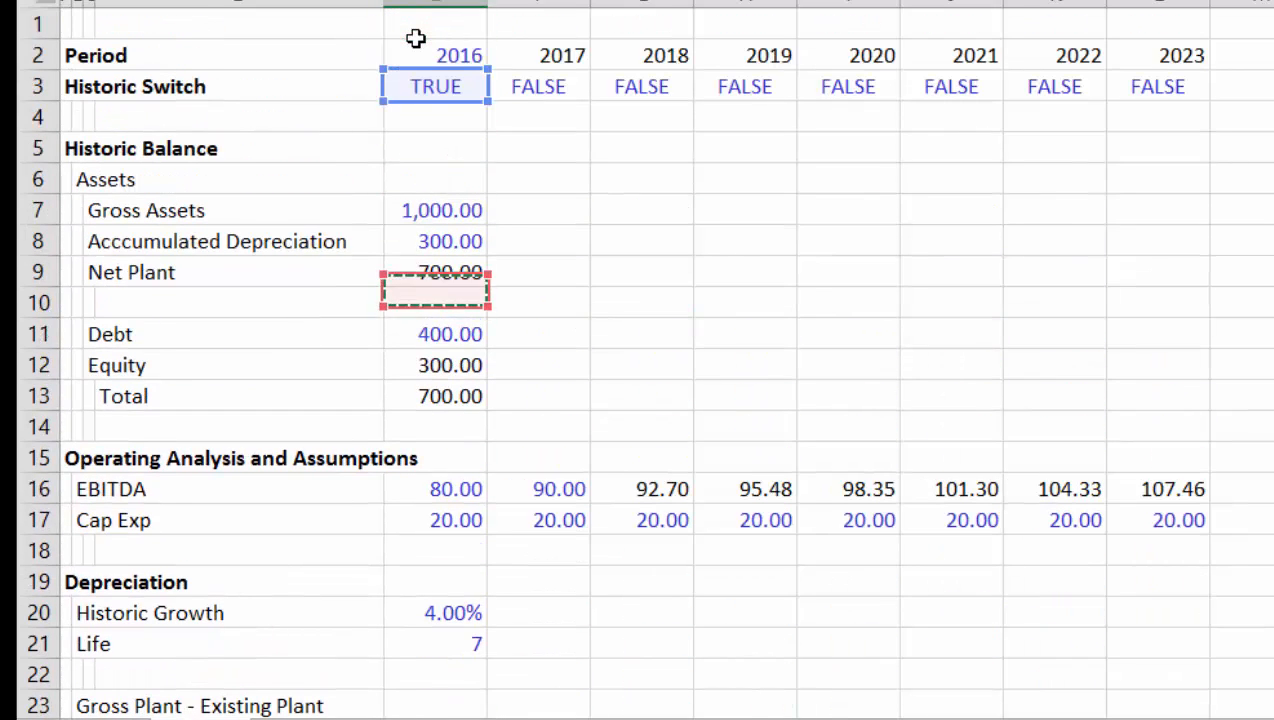
pyautogui.write(',')
pyautogui.press('Down')
pyautogui.press('Down')
pyautogui.press('Down')
pyautogui.press('Down')
pyautogui.press('Down')
pyautogui.press('Down')
pyautogui.press('Down')
pyautogui.press('Down')
pyautogui.press('Down')
pyautogui.press('Down')
pyautogui.press('Down')
pyautogui.press('Down')
pyautogui.press('Down')
pyautogui.press('Down')
pyautogui.press('Down')
pyautogui.press('Down')
pyautogui.press('Down')
pyautogui.press('Down')
pyautogui.press('Down')
pyautogui.press('Down')
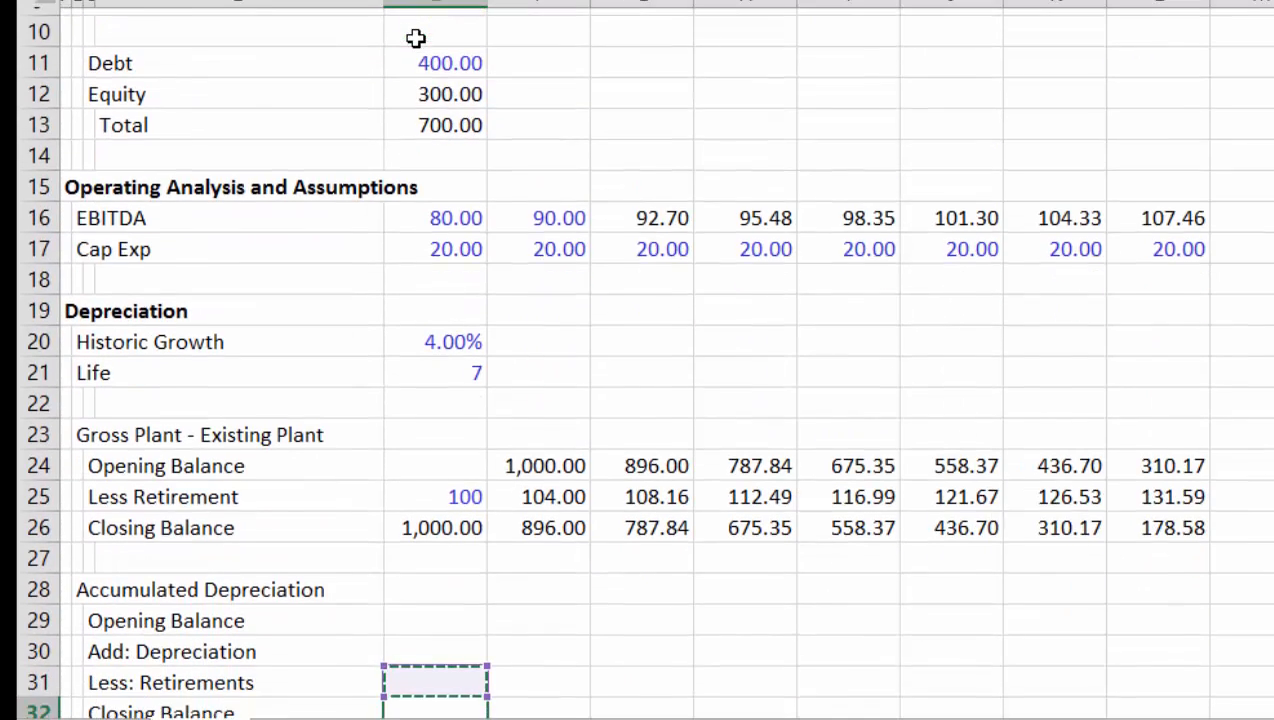
pyautogui.press('Up')
pyautogui.press('Up')
pyautogui.write('+')
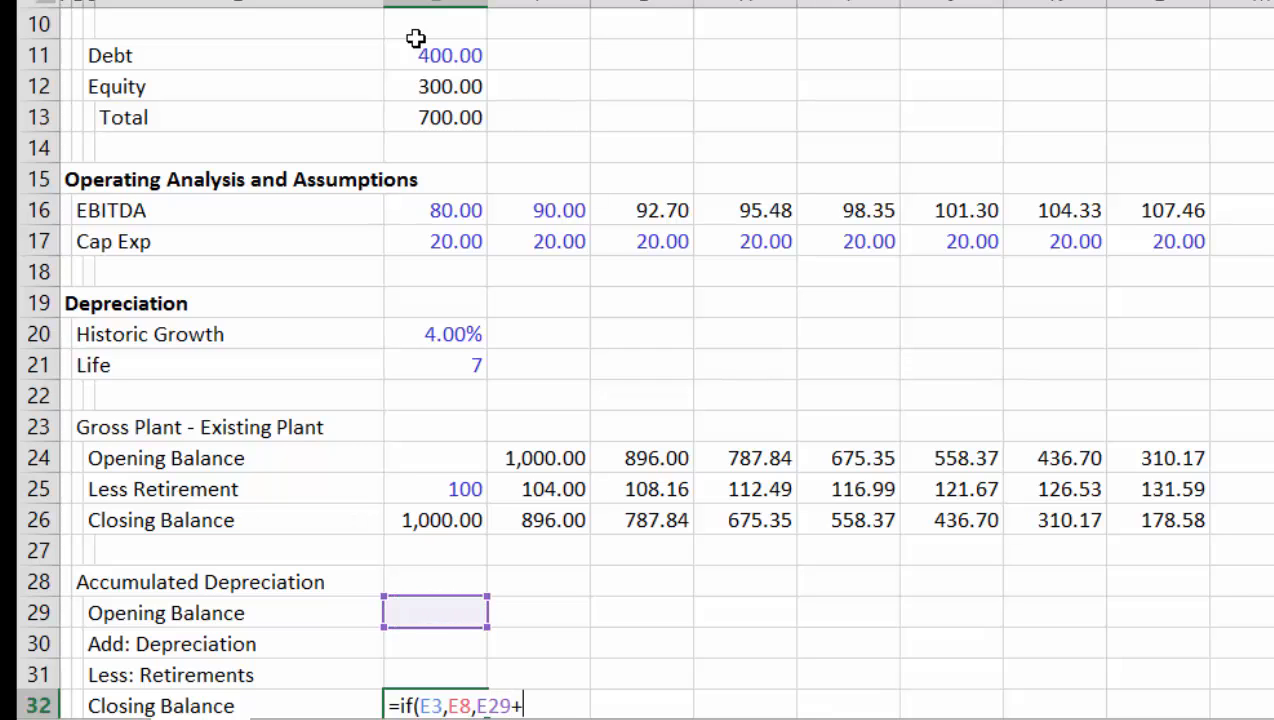
pyautogui.press('Up')
pyautogui.press('Up')
pyautogui.write('-')
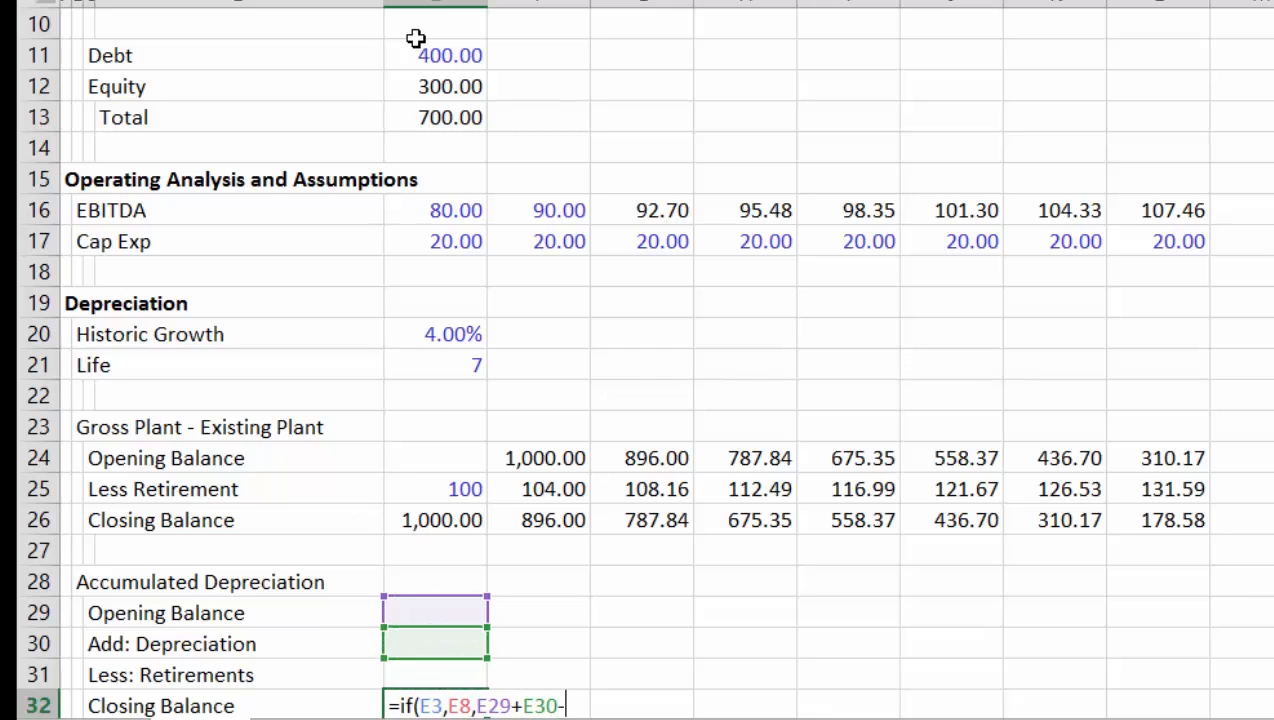
pyautogui.press('Up')
pyautogui.press('Return')
pyautogui.press('Up')
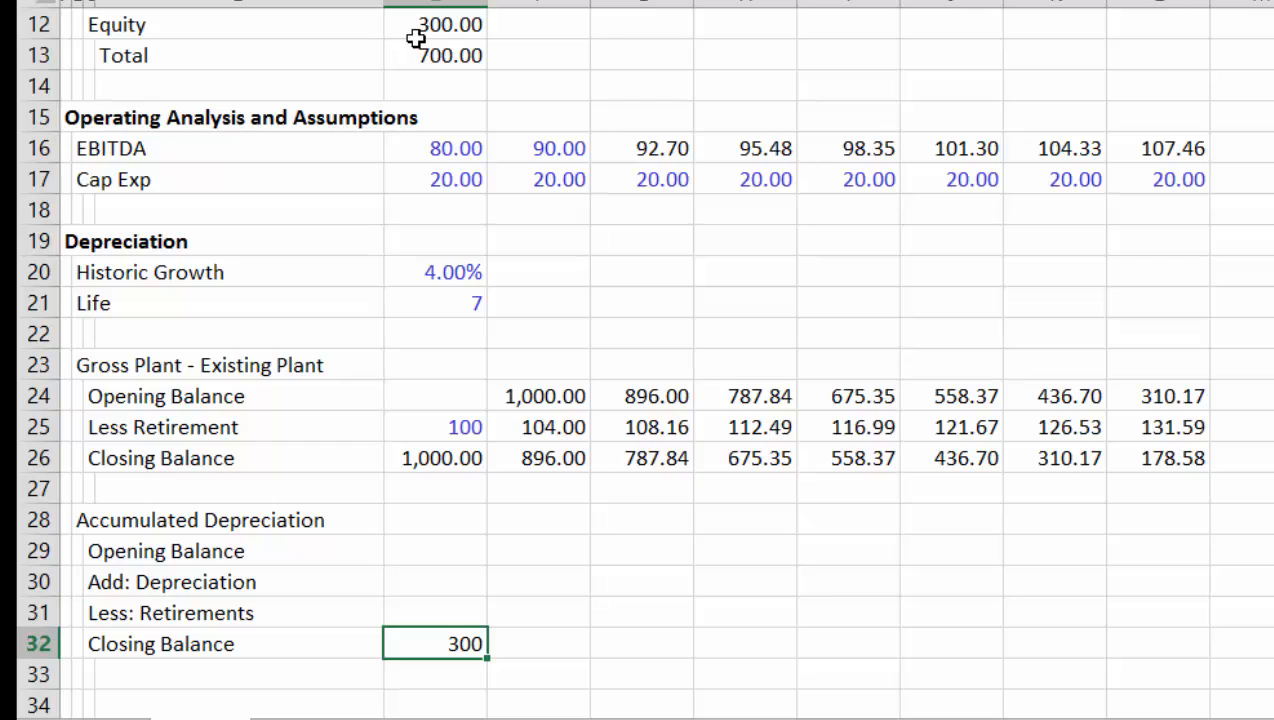
# Copy the accumulated depreciation closing balance formula across through 2023 and format the row with thousands separators and two decimals
pyautogui.hotkey('shift', 'Right')
pyautogui.hotkey('shift', 'Right')
pyautogui.hotkey('shift', 'Right')
pyautogui.hotkey('shift', 'Right')
pyautogui.hotkey('shift', 'Right')
pyautogui.hotkey('shift', 'Right')
pyautogui.hotkey('shift', 'Right')
pyautogui.hotkey('ctrl', 'r')
pyautogui.hotkey('ctrl', 'shift', '1')
# Link the 2017 accumulated depreciation opening balance in cell F29 to the prior year's closing balance with =E32
pyautogui.press('Up')
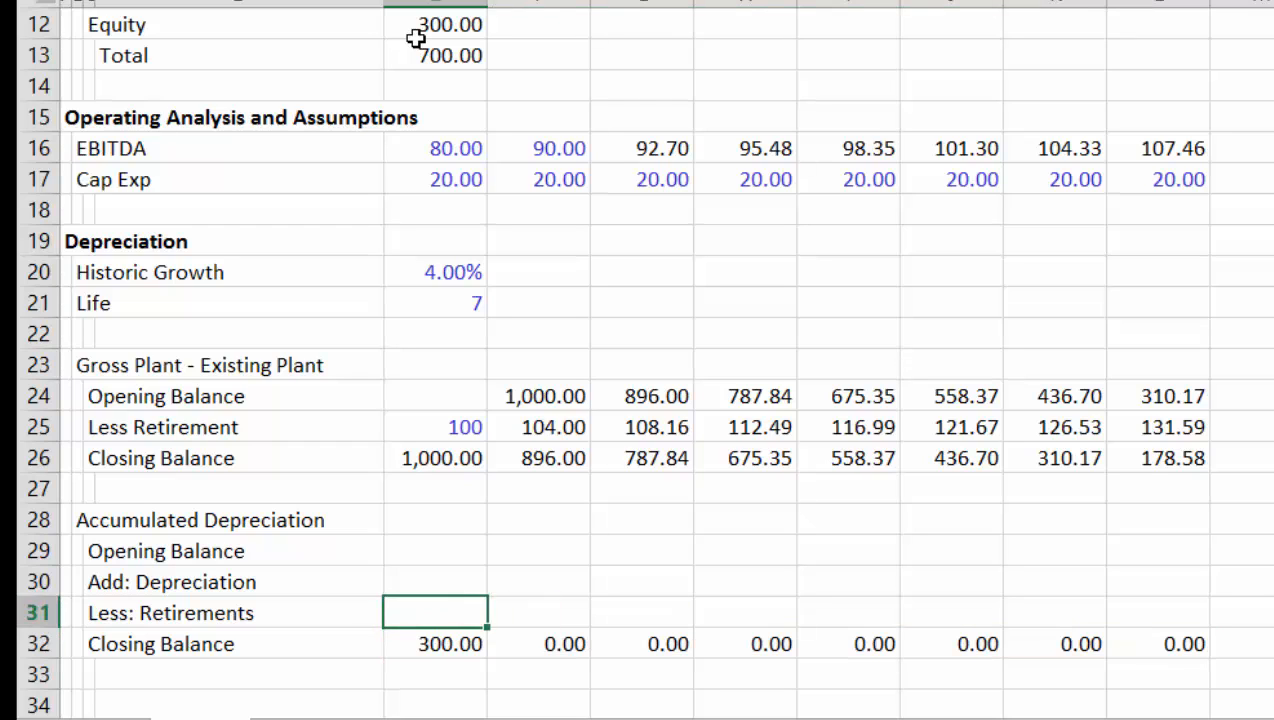
pyautogui.press('Up')
pyautogui.press('Up')
pyautogui.press('Right')
pyautogui.write('=')
pyautogui.press('Down')
pyautogui.press('Down')
pyautogui.press('Down')
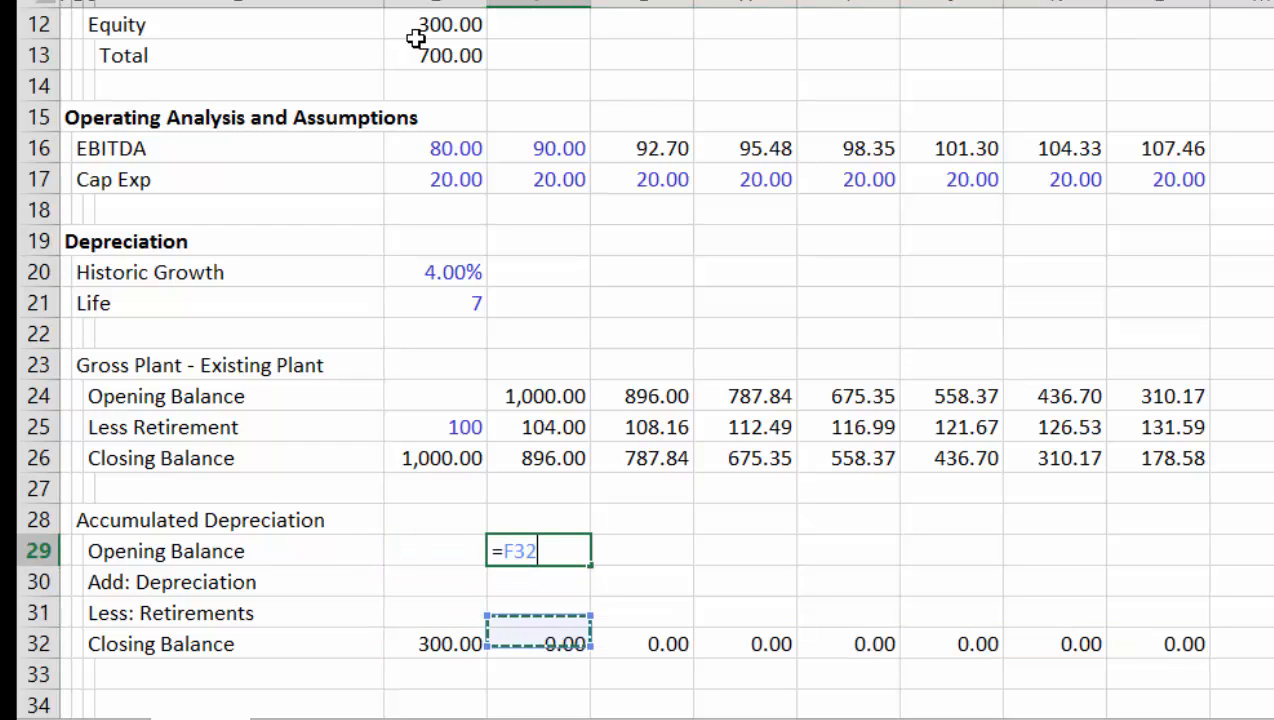
pyautogui.press('Left')
pyautogui.press('Return')
# Copy the accumulated depreciation opening balance formula from F29 across the remaining years through 2023
pyautogui.press('Up')
pyautogui.hotkey('shift', 'Right')
pyautogui.hotkey('shift', 'Right')
pyautogui.hotkey('shift', 'Right')
pyautogui.hotkey('shift', 'Right')
pyautogui.hotkey('shift', 'Right')
pyautogui.hotkey('shift', 'Right')
pyautogui.hotkey('ctrl', 'r')
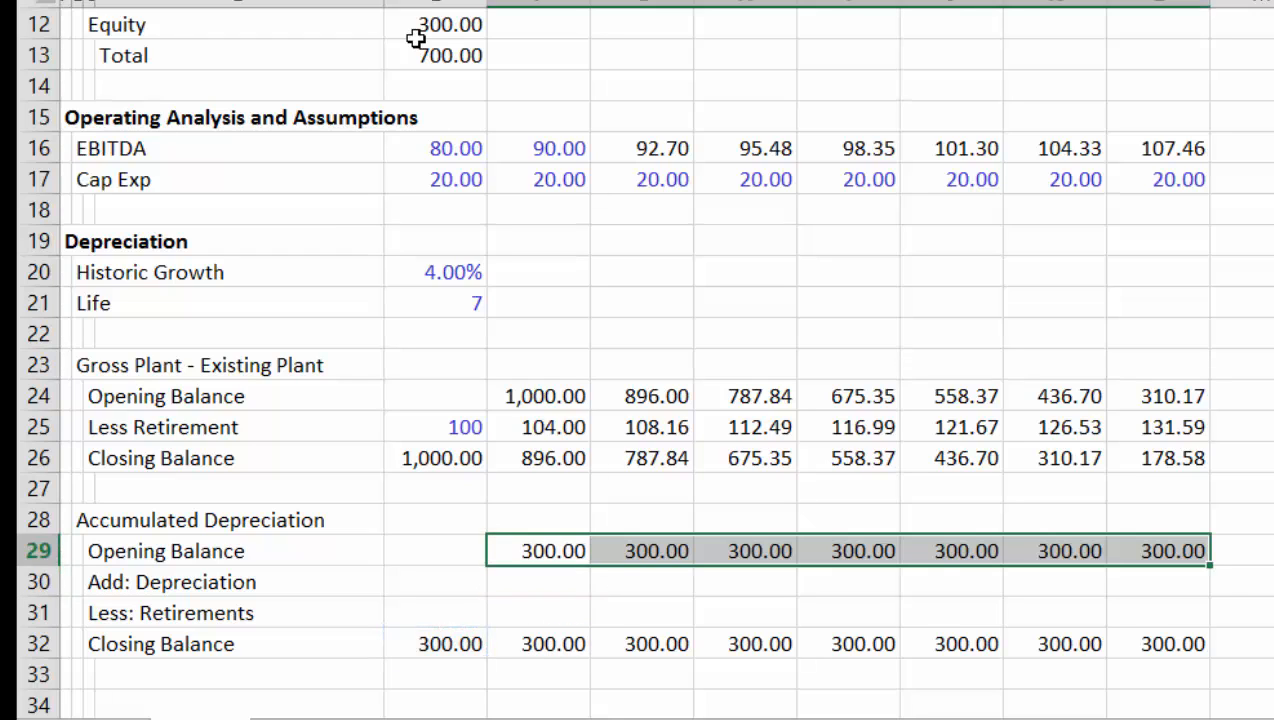
# Enter =F25 in cell F30 so the 2017 Add: Depreciation amount picks up the gross plant retirement
pyautogui.press('Down')
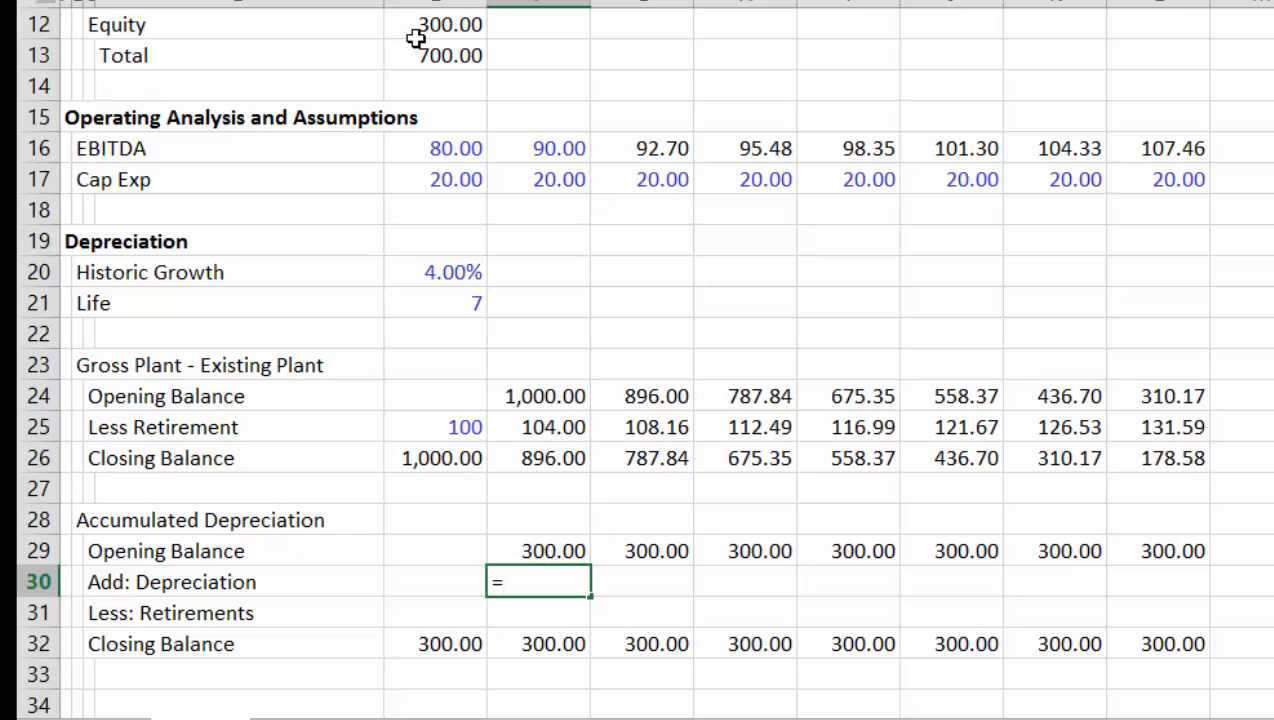
pyautogui.write('=')
pyautogui.press('Up')
pyautogui.press('Up')
pyautogui.press('Up')
pyautogui.press('Up')
pyautogui.press('Up')
pyautogui.press('Return')
# Copy the Add: Depreciation formula from F30 across the remaining years through 2023
pyautogui.press('Up')
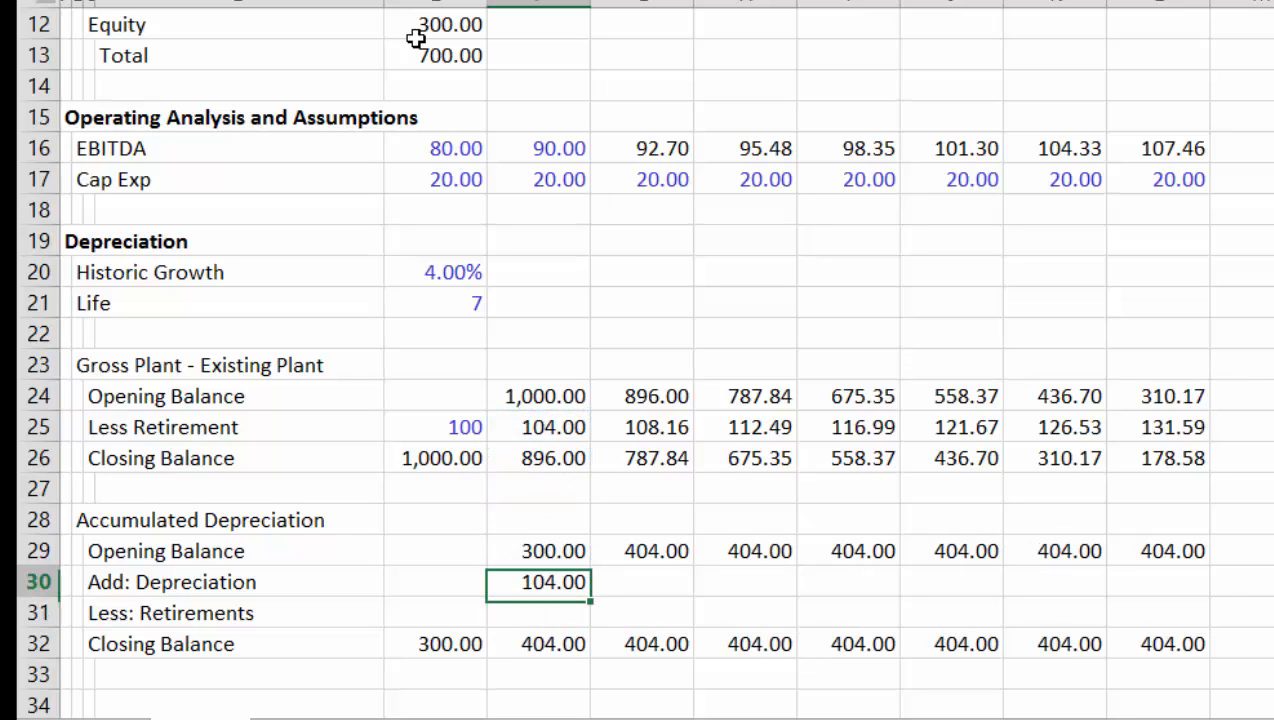
pyautogui.hotkey('shift', 'Right')
pyautogui.hotkey('shift', 'Right')
pyautogui.hotkey('shift', 'Right')
pyautogui.hotkey('shift', 'Right')
pyautogui.hotkey('shift', 'Right')
pyautogui.hotkey('shift', 'Right')
pyautogui.hotkey('ctrl', 'r')
# Insert two blank rows at row 27, between the gross plant and accumulated depreciation accounts
pyautogui.press('Down')
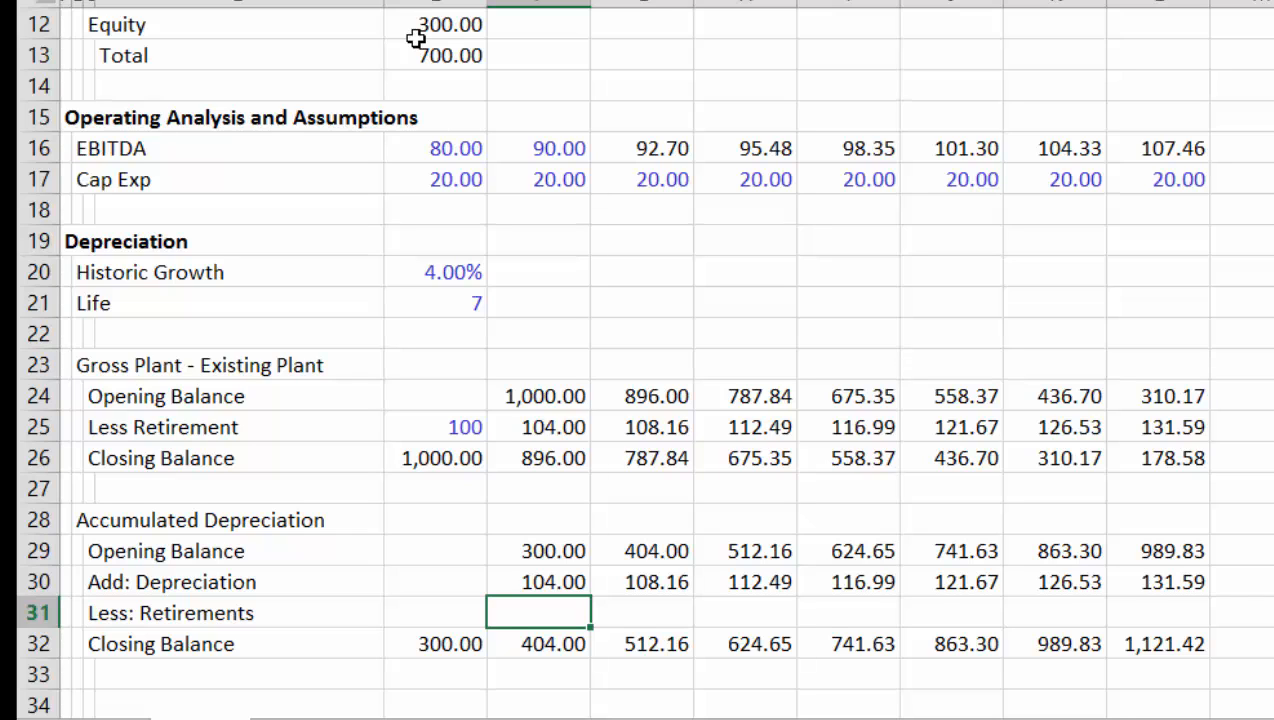
pyautogui.press('Up')
pyautogui.press('Up')
pyautogui.press('Up')
pyautogui.press('Up')
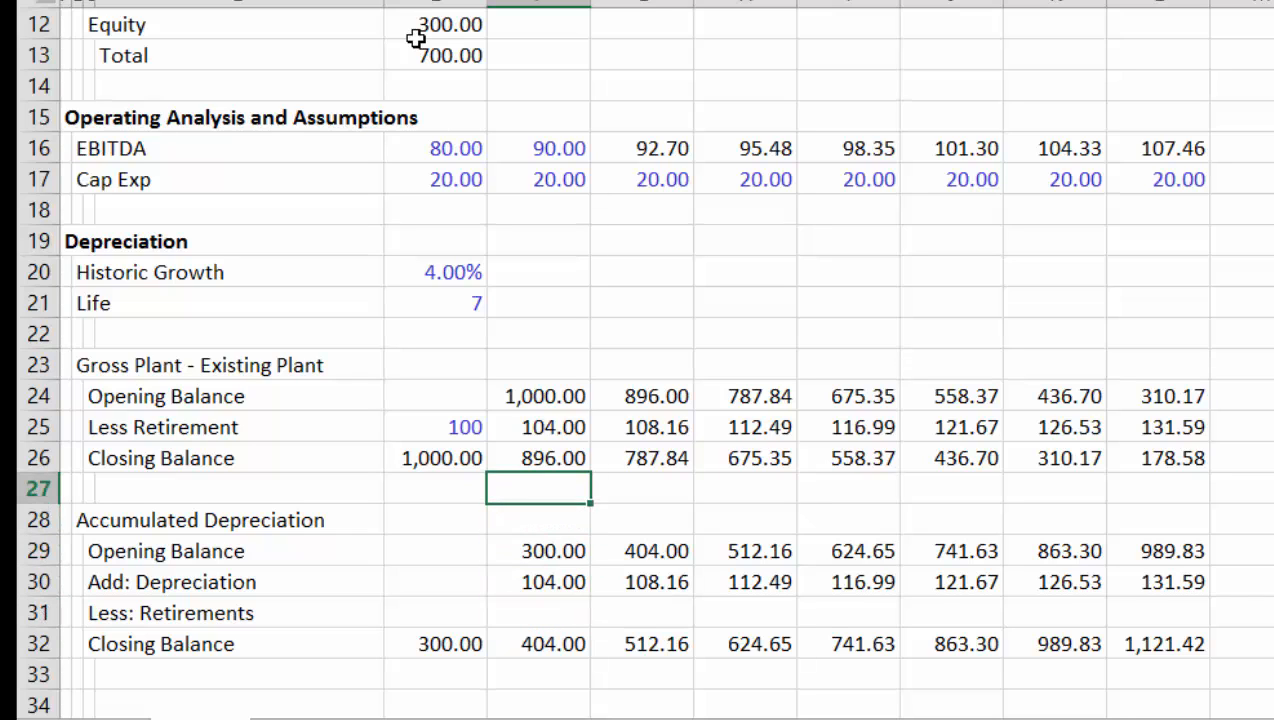
pyautogui.hotkey('shift', 'space')
pyautogui.hotkey('ctrl', 'shift', '=')
pyautogui.hotkey('ctrl', 'shift', '=')
pyautogui.press('Down')
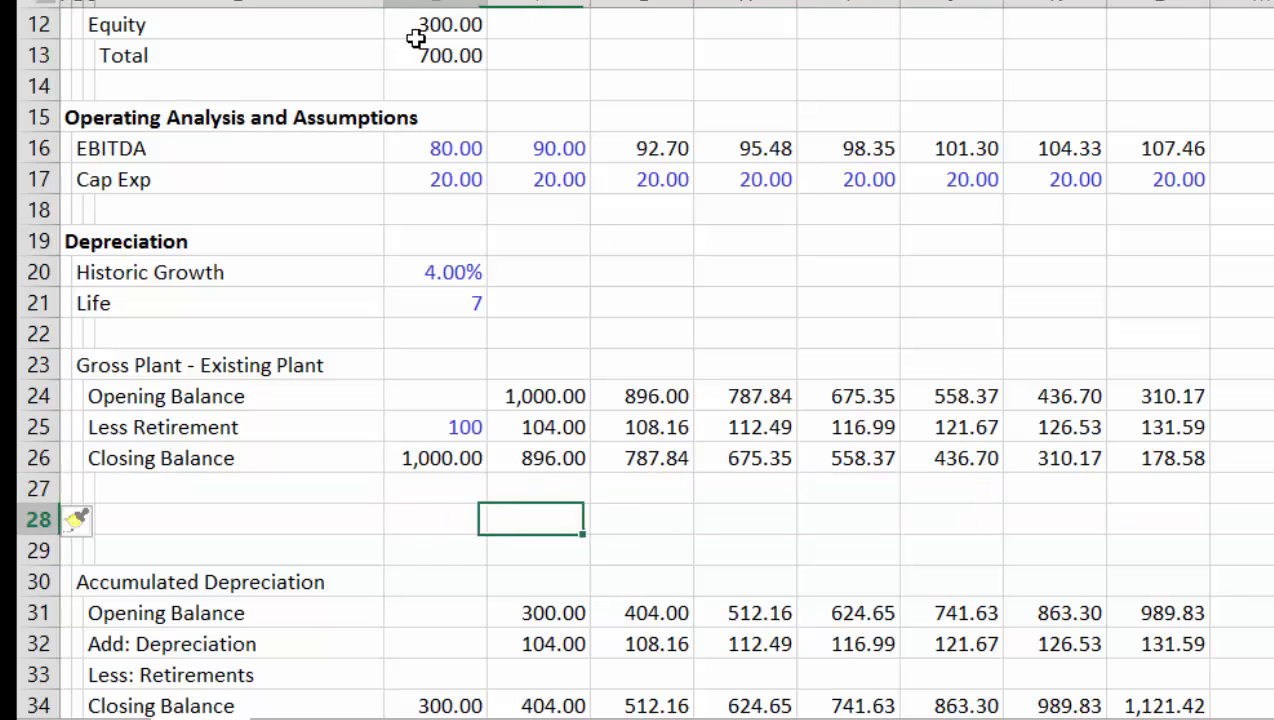
# Label row 28, between the gross plant and accumulated depreciation accounts, as Depreciation in column C
pyautogui.press('Left')
pyautogui.press('Left')
pyautogui.press('Left')
pyautogui.write('Depre')
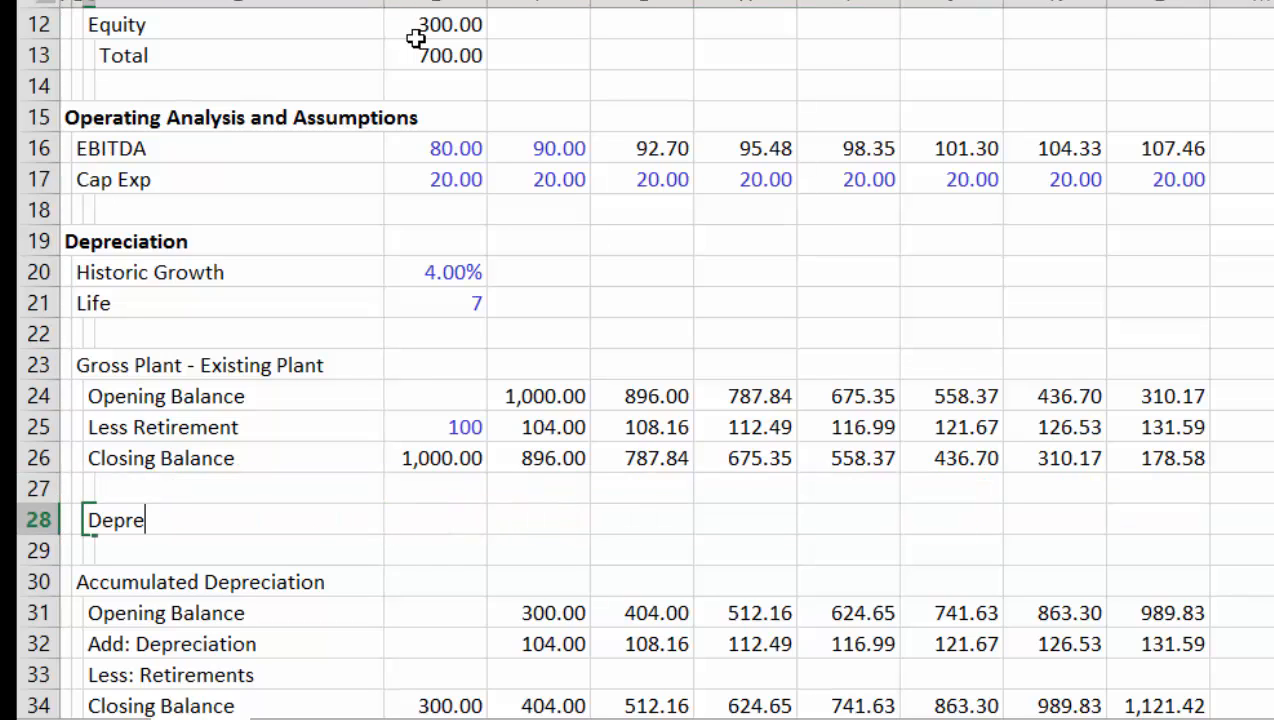
pyautogui.write('ciation')
pyautogui.press('Return')
pyautogui.press('Up')
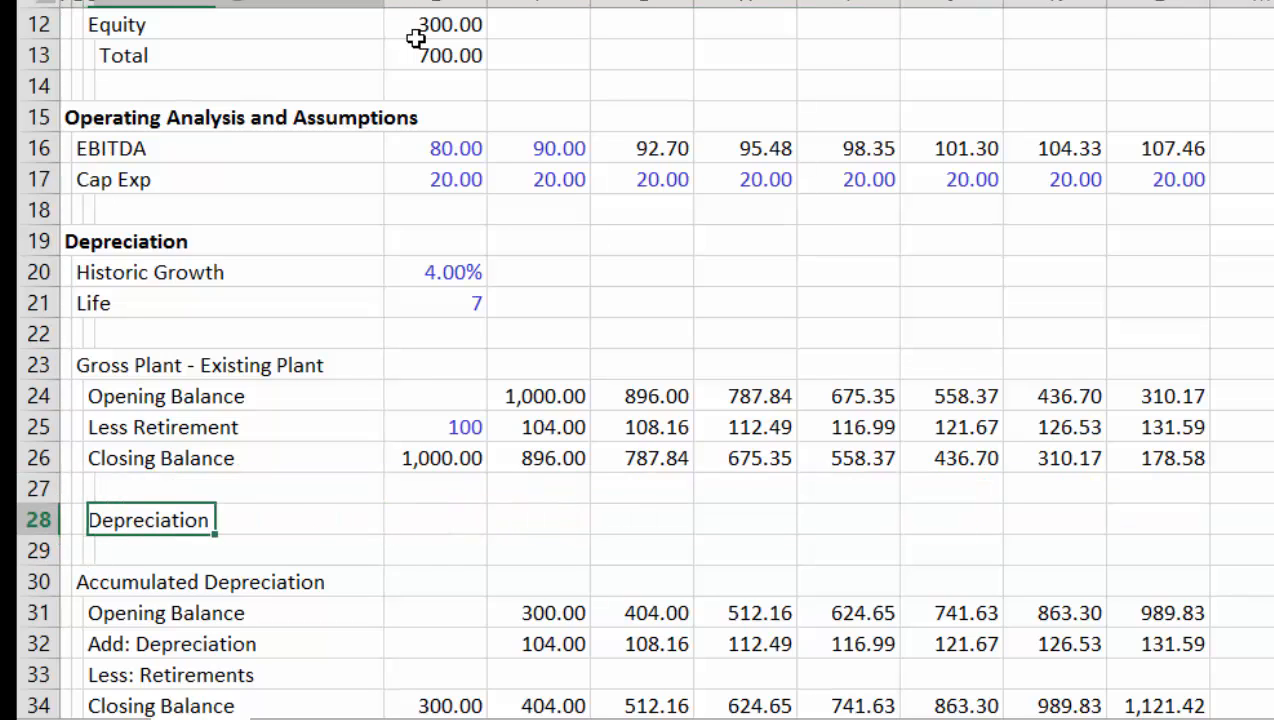
# Calculate the Depreciation rate in E28 as =1/E21, the inverse of the plant life, and format it as a percentage
pyautogui.press('Right')
pyautogui.press('Right')
pyautogui.press('Left')
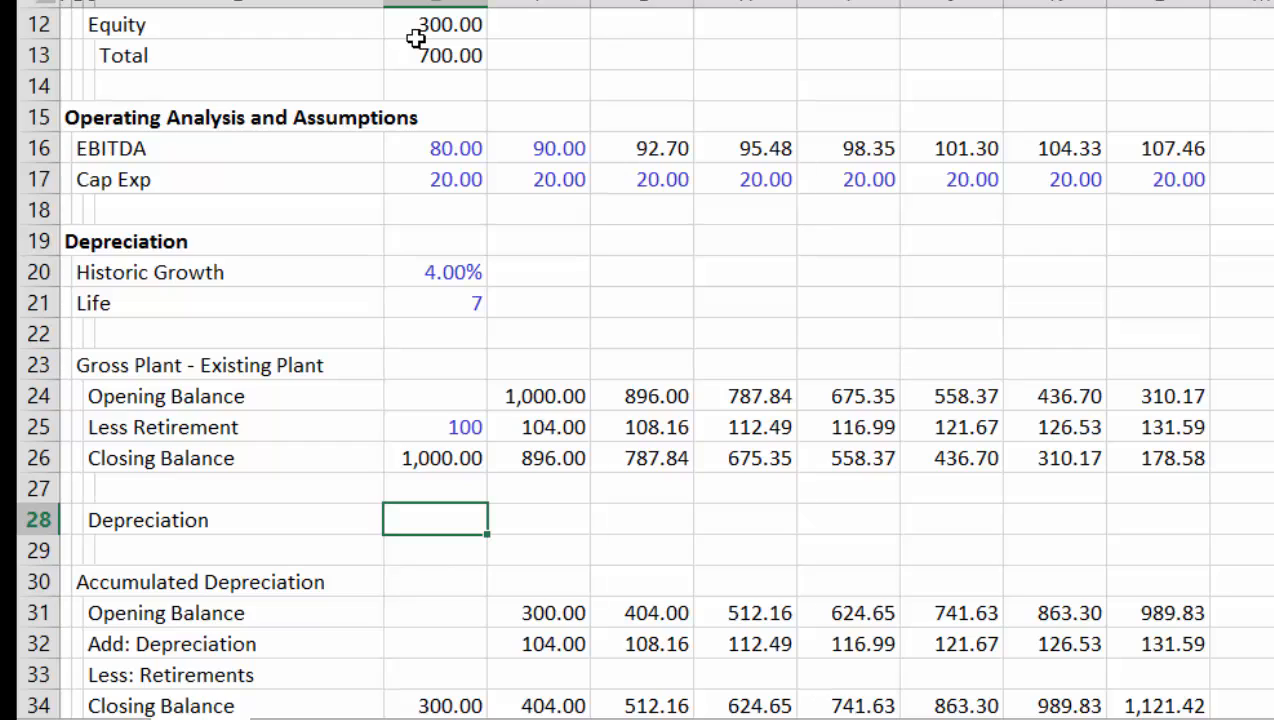
pyautogui.write('/')
pyautogui.press('Up')
pyautogui.press('Up')
pyautogui.press('Up')
pyautogui.press('Up')
pyautogui.press('Up')
pyautogui.press('Up')
pyautogui.press('Up')
pyautogui.press('Up')
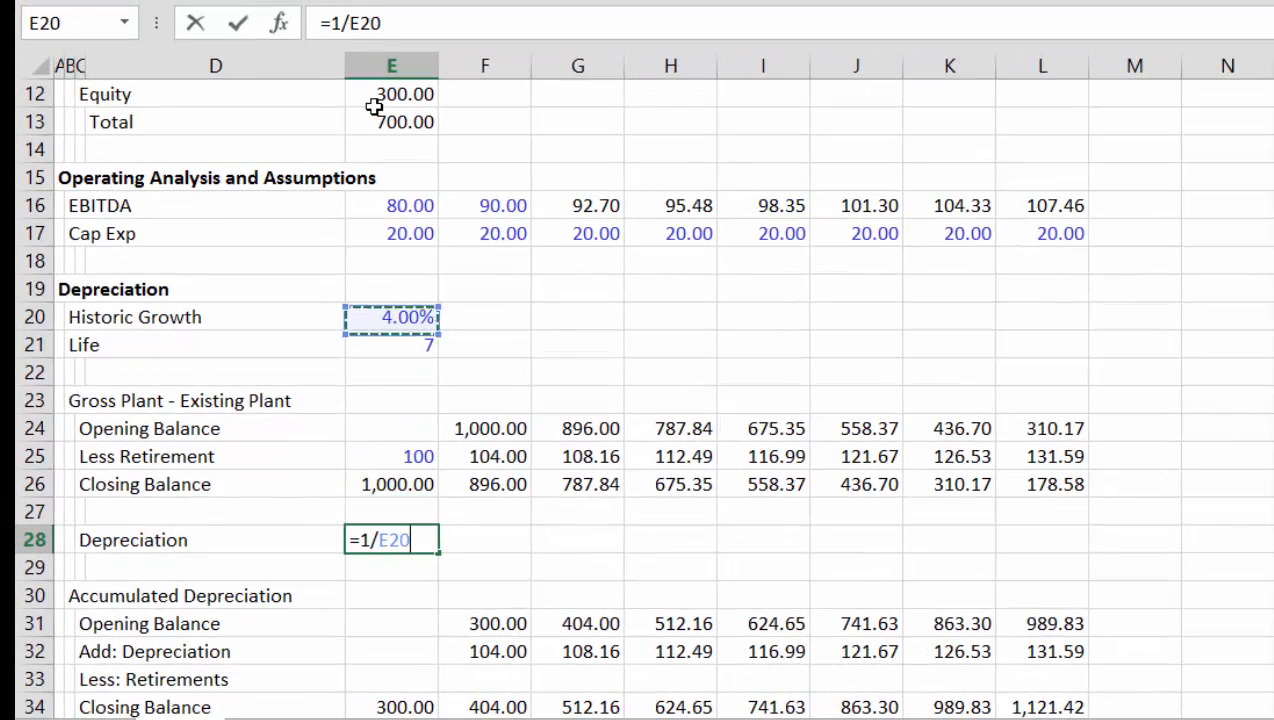
pyautogui.press('Down')
pyautogui.press('Return')
pyautogui.press('Up')
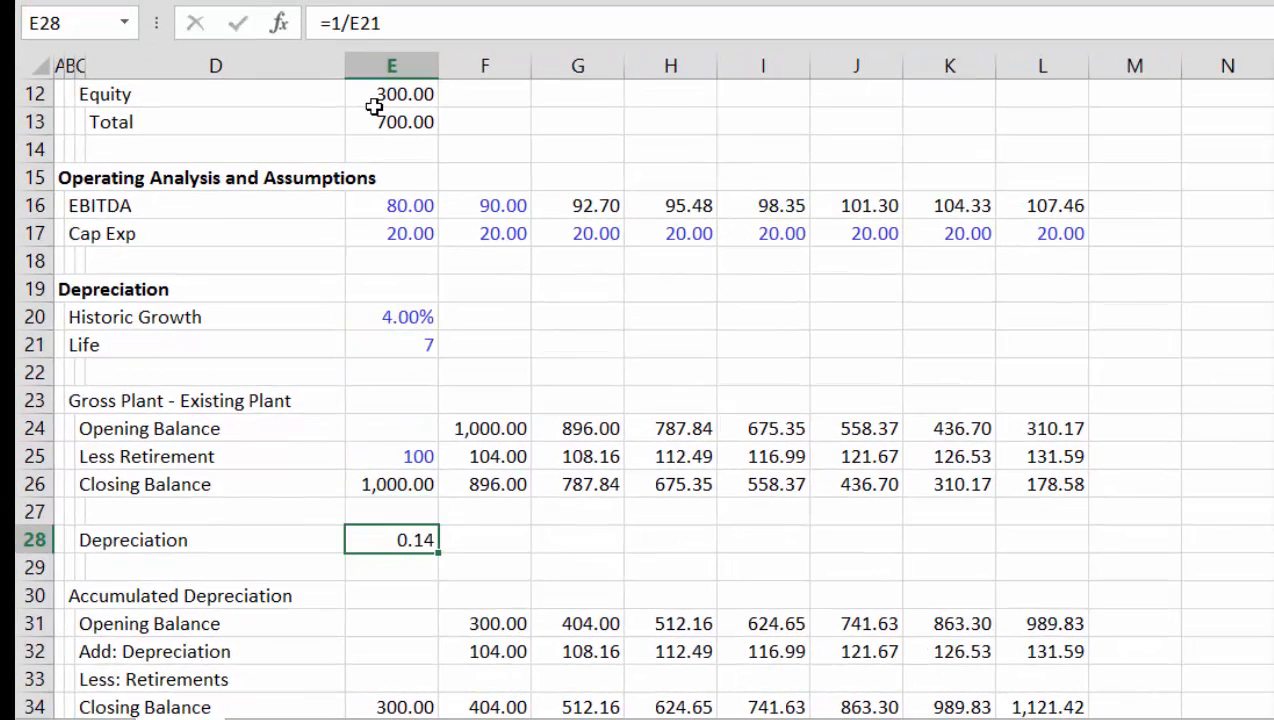
pyautogui.hotkey('ctrl', 'shift', '5')
# Enter =F24*$E$28 in F28 to base depreciation on the gross plant opening balance and the fixed depreciation rate
pyautogui.press('Right')
pyautogui.write('=')
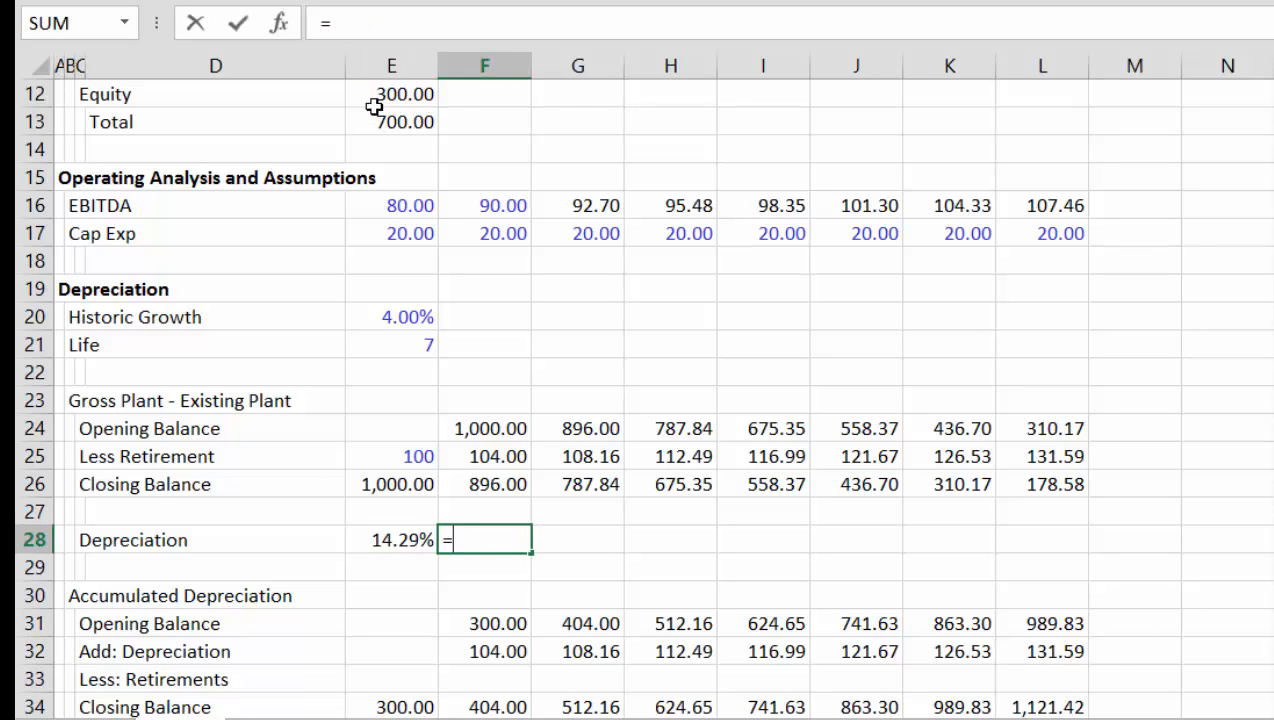
pyautogui.press('Up')
pyautogui.press('Up')
pyautogui.press('Up')
pyautogui.press('Up')
pyautogui.write('*')
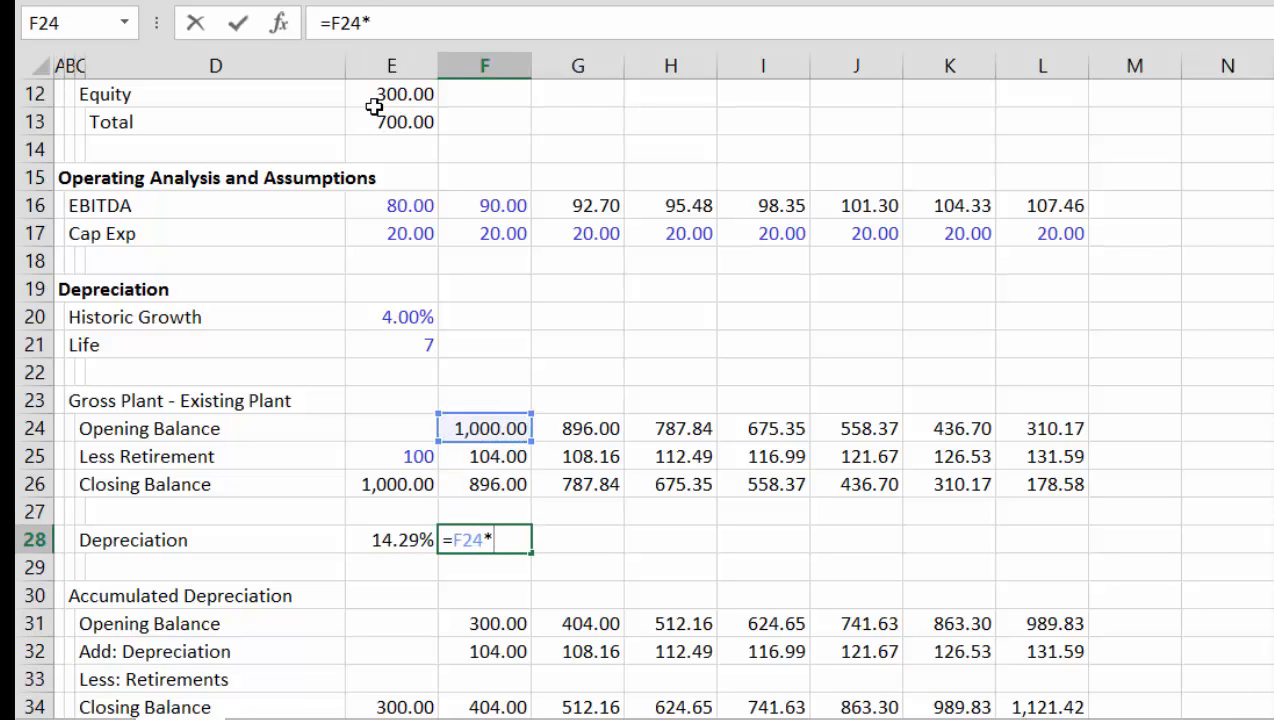
pyautogui.press('Left')
pyautogui.press('F4')
pyautogui.press('Return')
pyautogui.press('Up')
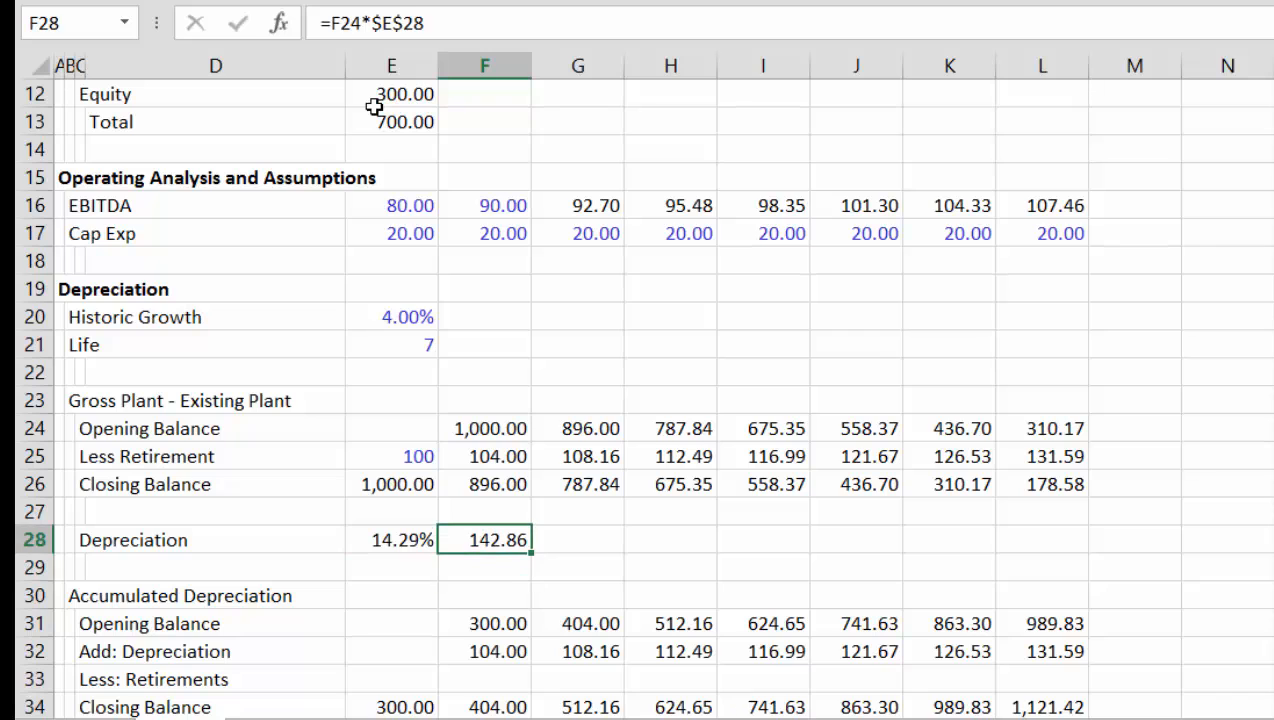
# Copy the opening-balance depreciation formula from F28 across the remaining years through L28
pyautogui.hotkey('shift', 'Right')
pyautogui.hotkey('shift', 'Right')
pyautogui.hotkey('shift', 'Right')
pyautogui.hotkey('shift', 'Right')
pyautogui.hotkey('shift', 'Right')
pyautogui.hotkey('shift', 'Right')
pyautogui.hotkey('ctrl', 'r')
pyautogui.press('Down')
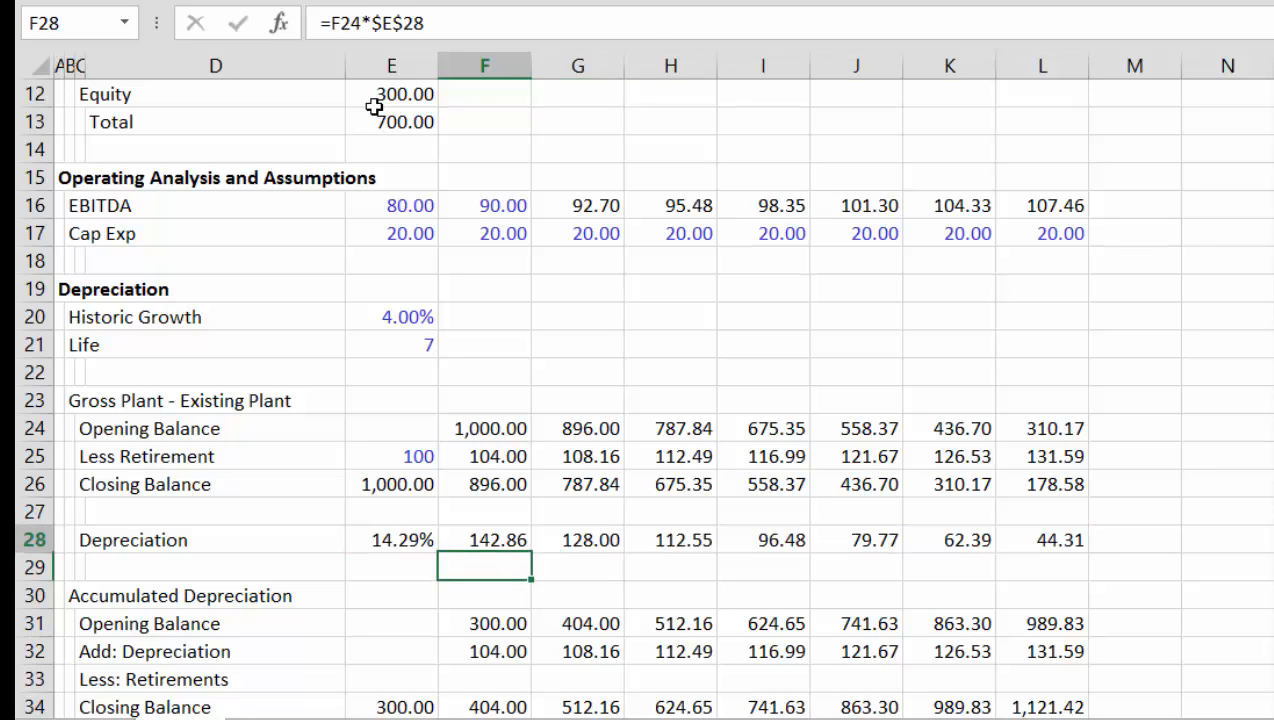
# Replace the depreciation formula in F28 with =AVERAGE(F26,F24)*$E$28, using the average of the closing and opening gross plant balances
pyautogui.press('Up')
pyautogui.write('=aver')
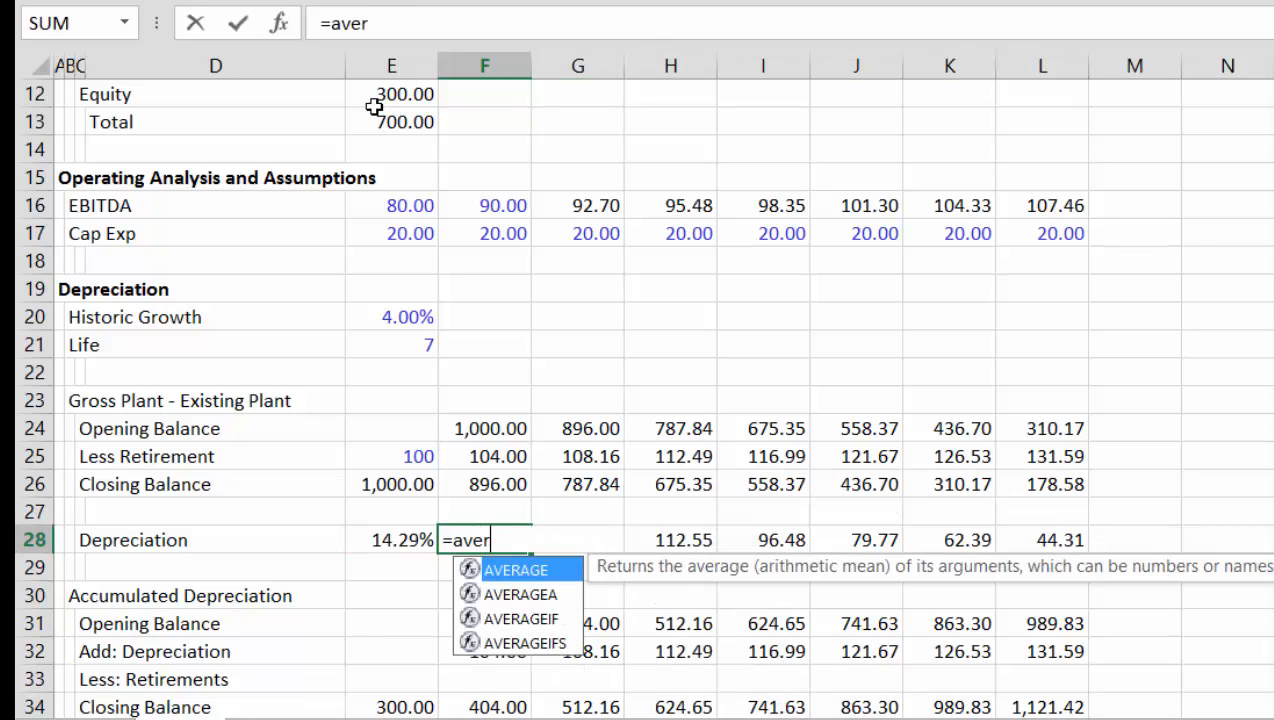
pyautogui.write('a')
pyautogui.press('Tab')
pyautogui.press('Up')
pyautogui.press('Up')
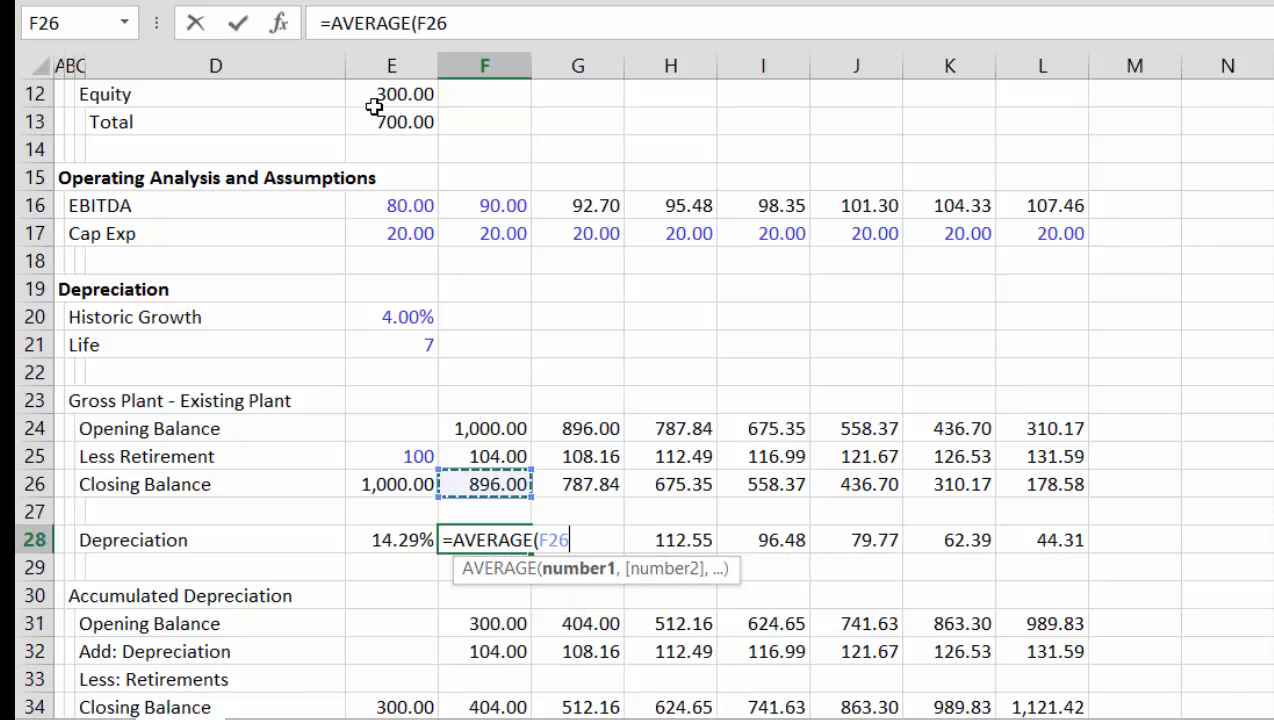
pyautogui.write(',')
pyautogui.press('Down')
pyautogui.press('Up')
pyautogui.press('Up')
pyautogui.press('Up')
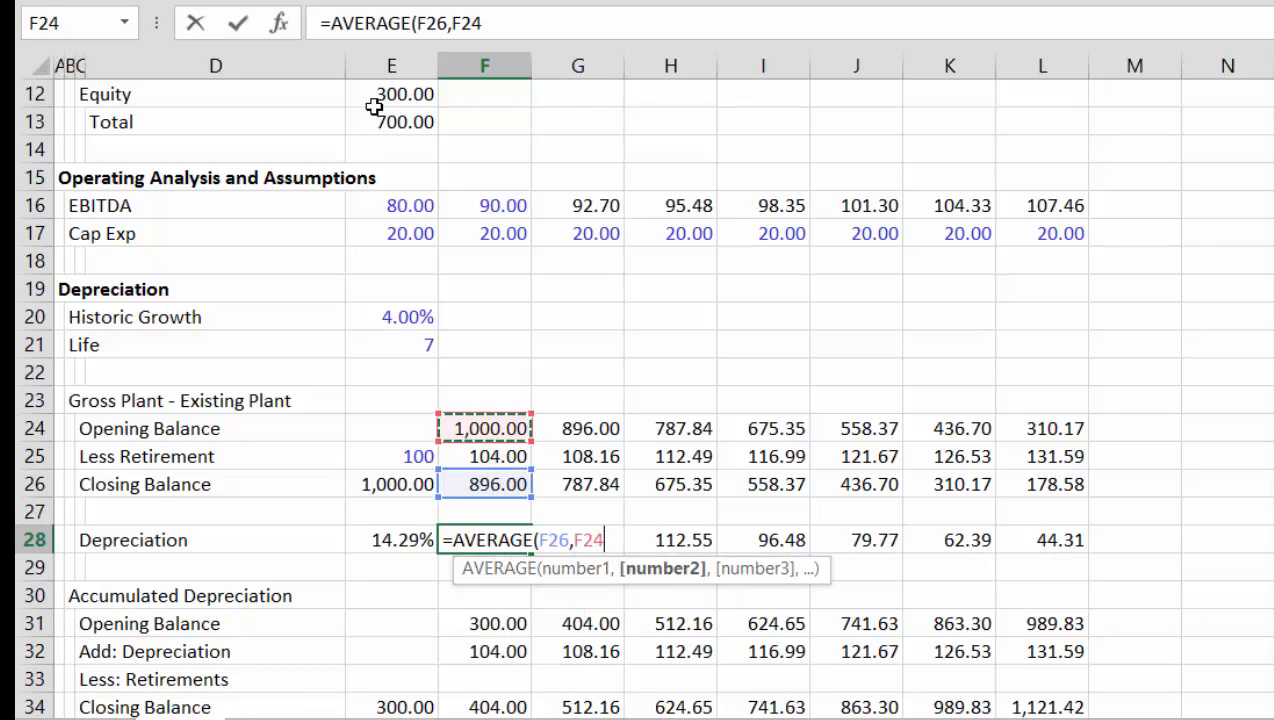
pyautogui.write(')')
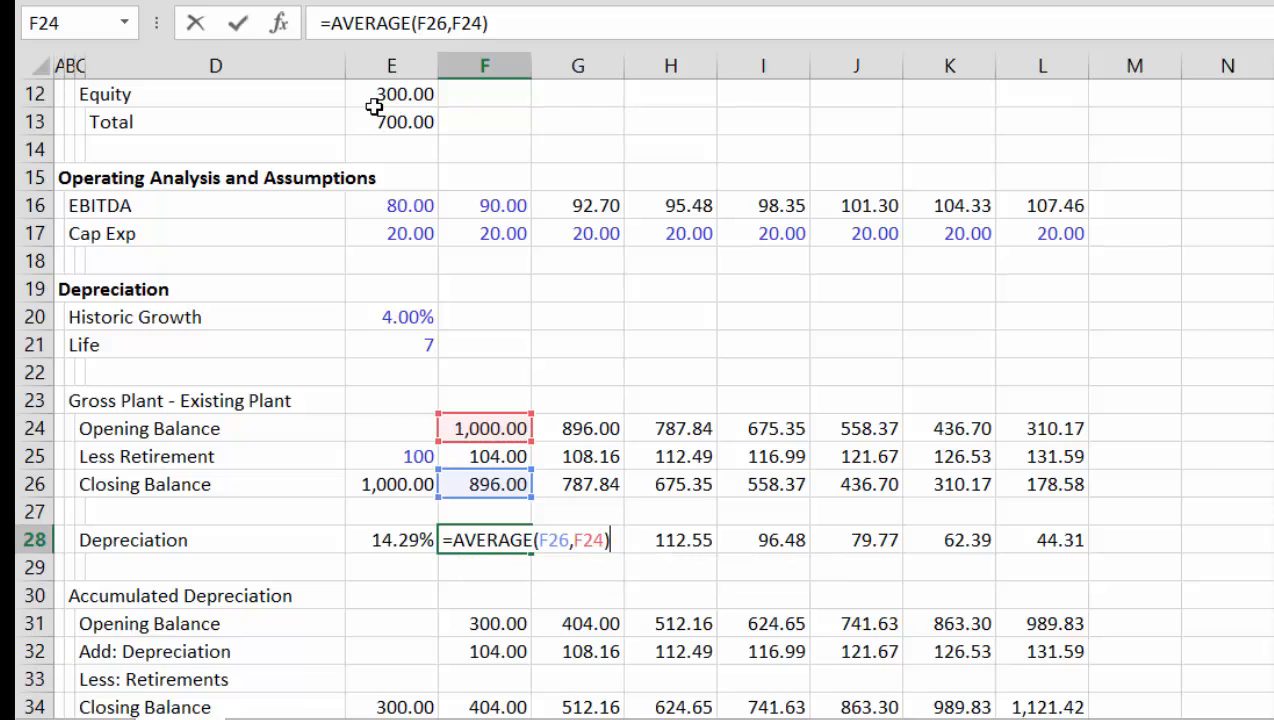
pyautogui.write('*')
pyautogui.press('Left')
pyautogui.press('F4')
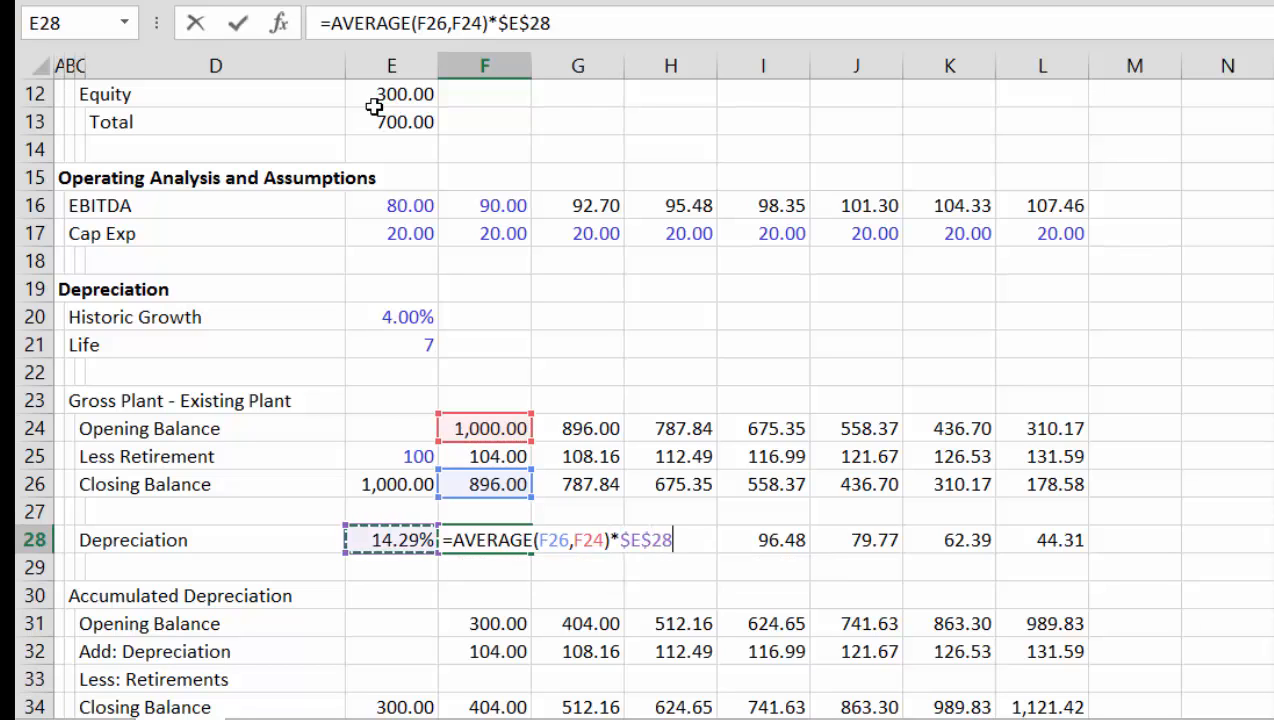
pyautogui.press('Return')
# Copy the average-balance depreciation formula from F28 across the remaining years through L28
pyautogui.press('Up')
pyautogui.hotkey('ctrl', 'shift', 'Right')
pyautogui.hotkey('ctrl', 'r')
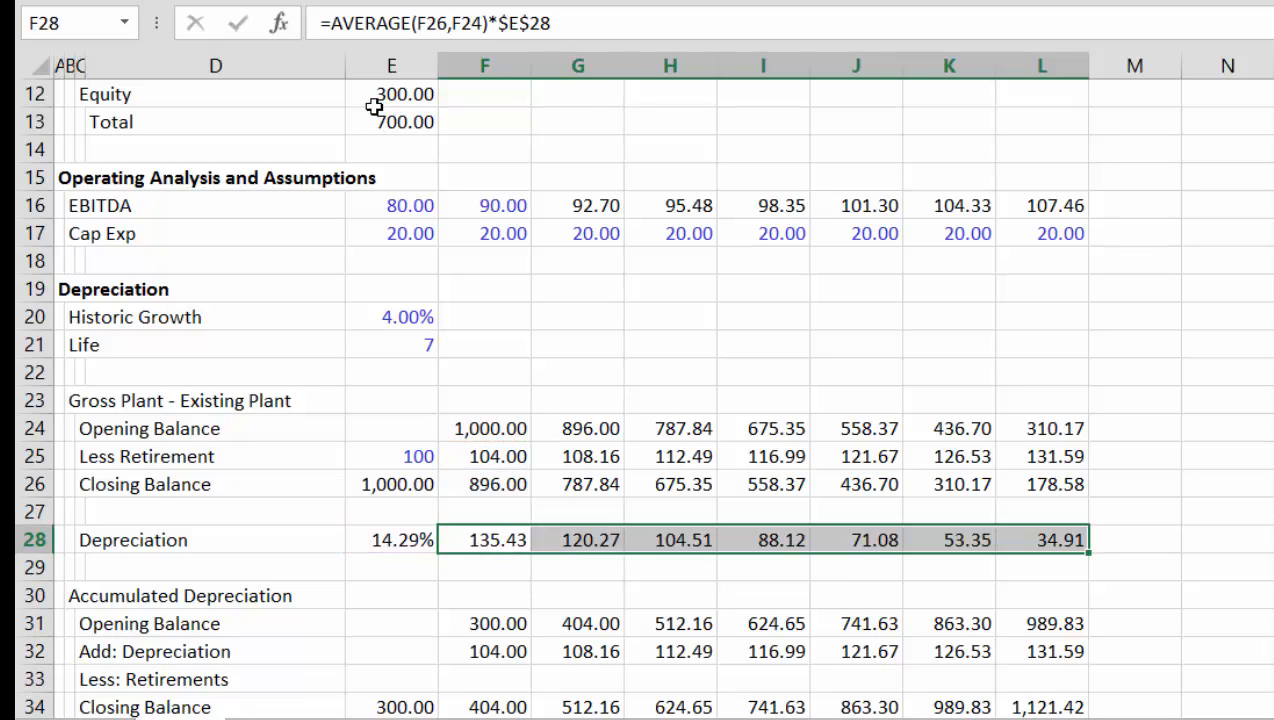
# Enter =F28 in F33 for the Less: Retirements line and copy it across the remaining years through L33
pyautogui.press('Down')
pyautogui.press('Down')
pyautogui.press('Down')
pyautogui.press('Down')
pyautogui.press('Down')
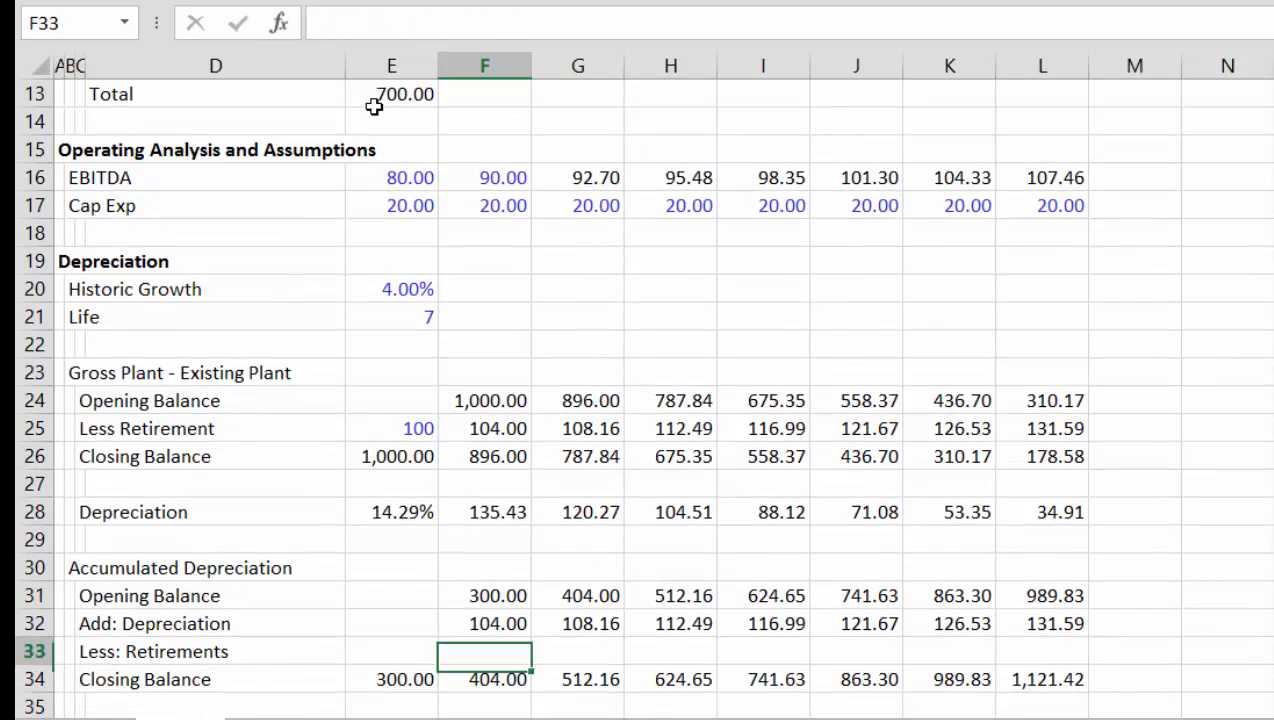
pyautogui.write('=')
pyautogui.press('Up')
pyautogui.press('Up')
pyautogui.press('Up')
pyautogui.press('Up')
pyautogui.press('Up')
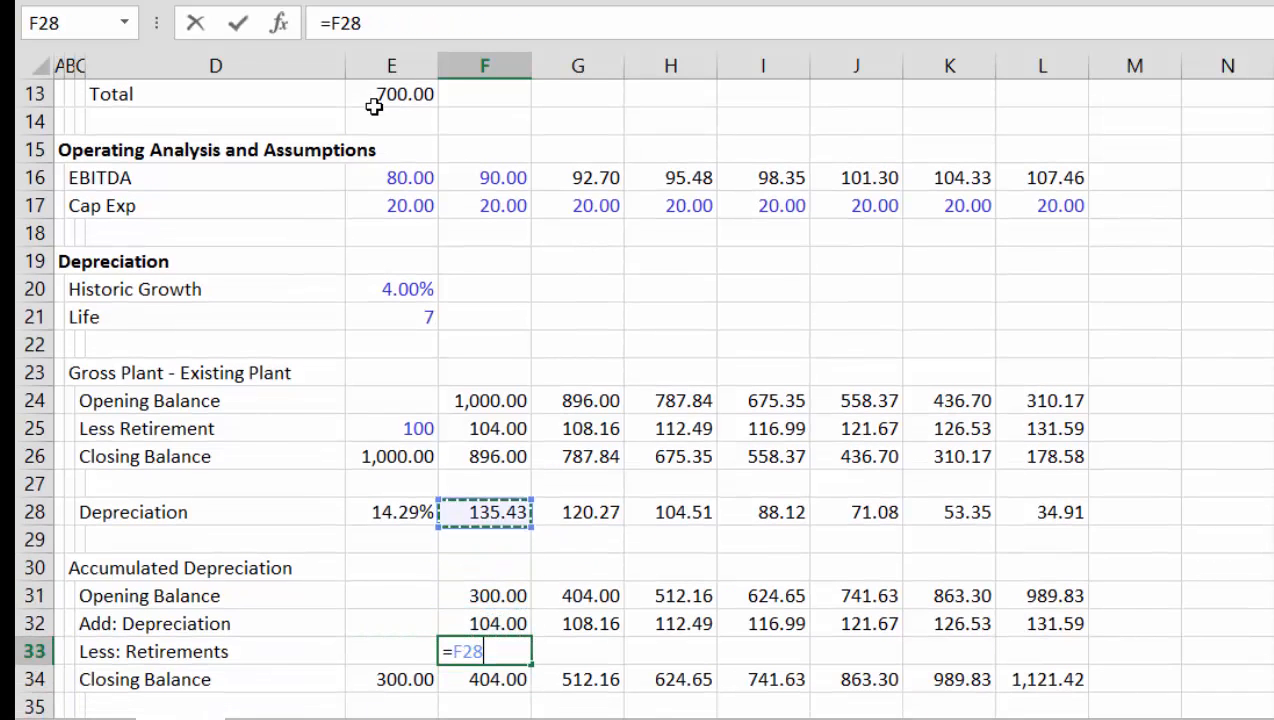
pyautogui.press('Return')
pyautogui.press('Up')
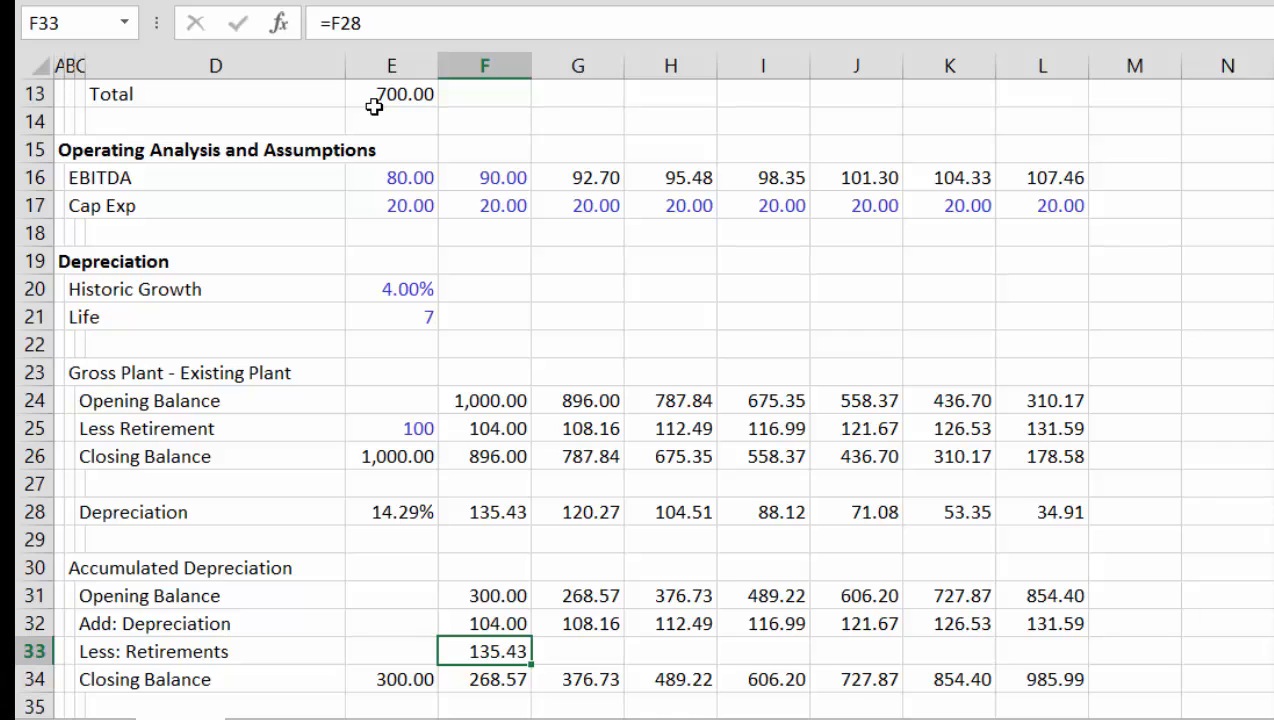
pyautogui.hotkey('ctrl', 'shift', 'Right')
pyautogui.hotkey('ctrl', 'r')
# Label row 36, below the accumulated depreciation account, as Net Plant in column C
pyautogui.press('Down')
pyautogui.press('Down')
pyautogui.press('Down')
pyautogui.press('Left')
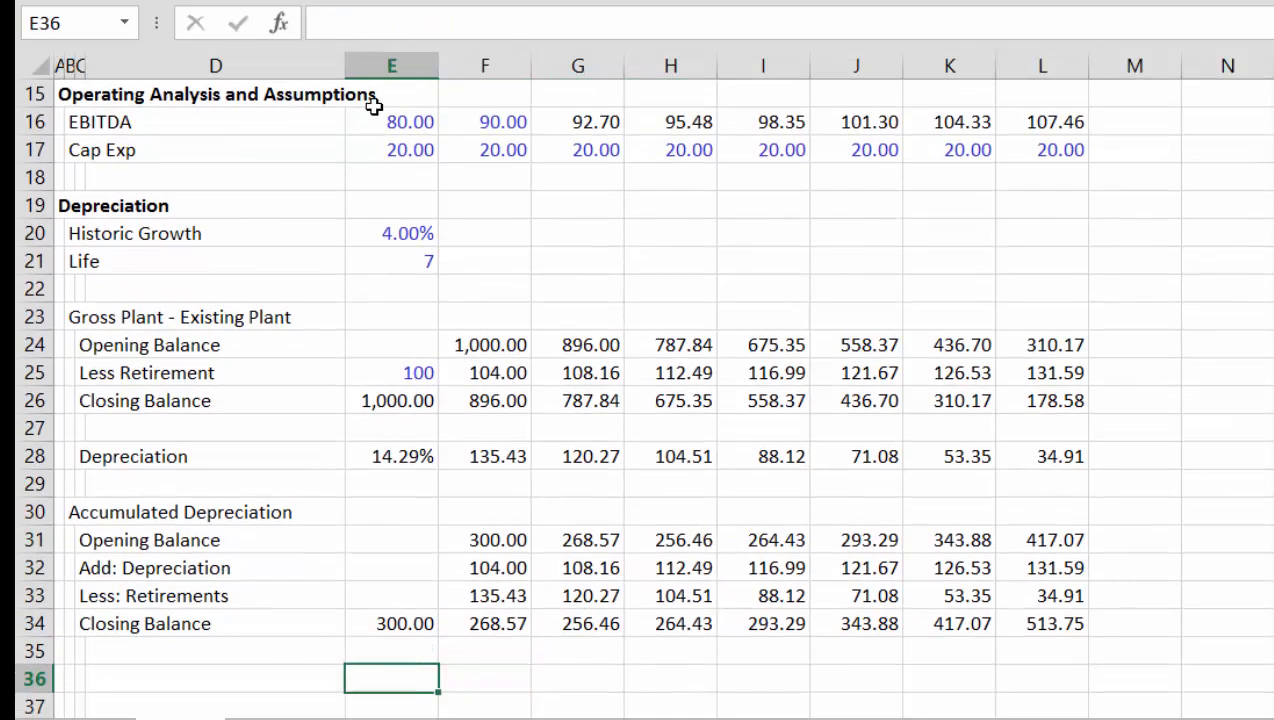
pyautogui.press('Left')
pyautogui.press('Left')
pyautogui.write('Net P')
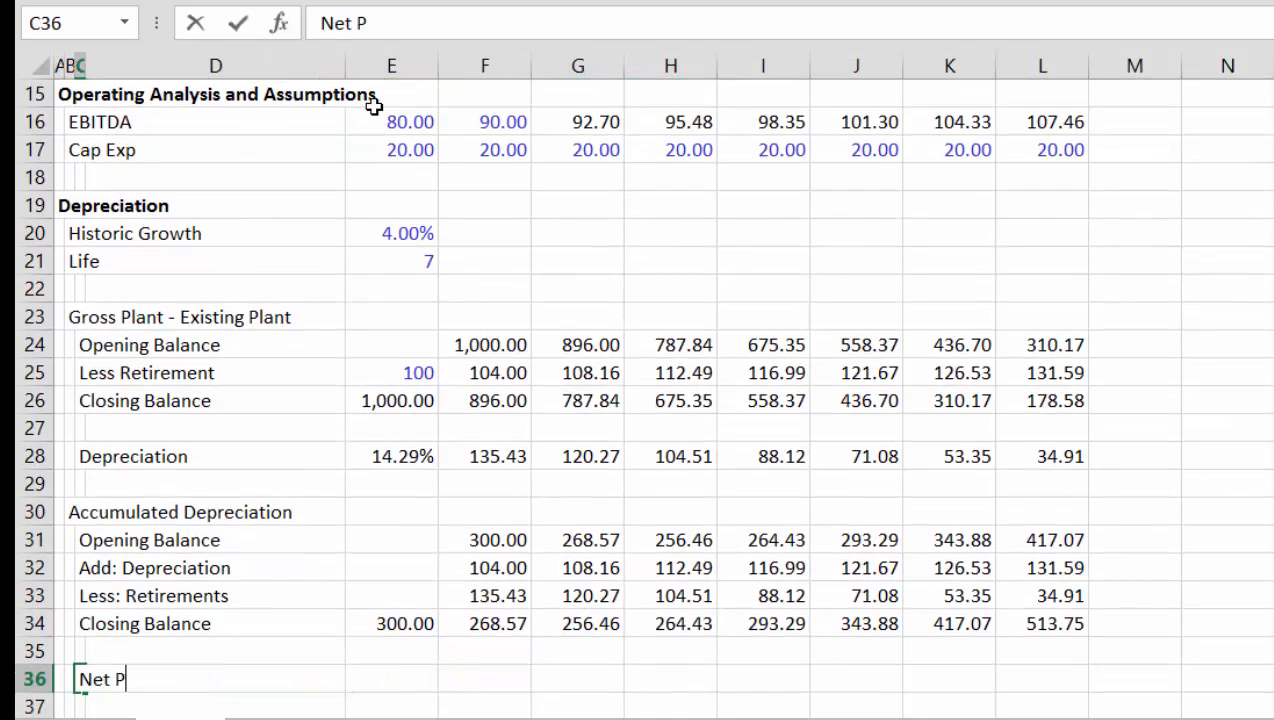
pyautogui.write('lant')
pyautogui.scroll(-1, 373, 105)
# Calculate Net Plant in E36 as =E26-E34, the gross plant closing balance minus the accumulated depreciation closing balance
pyautogui.press('Right')
pyautogui.press('Right')
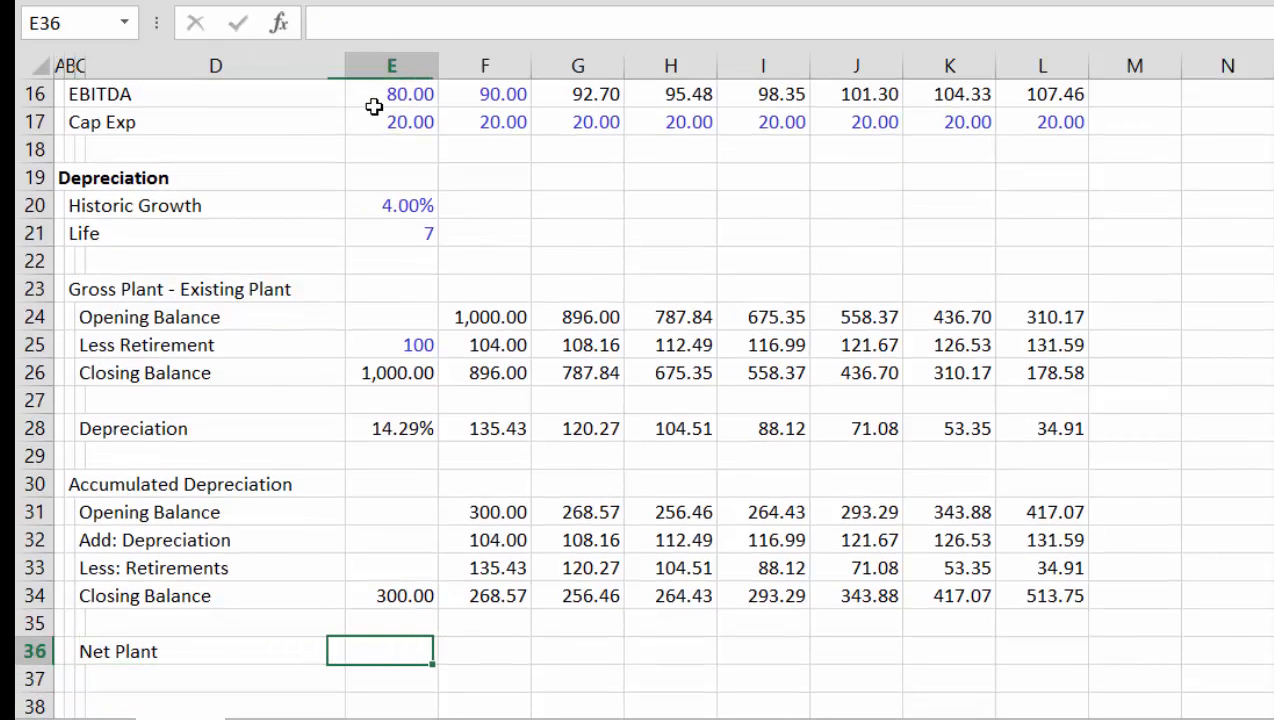
pyautogui.write('=')
pyautogui.press('Up')
pyautogui.hotkey('ctrl', 'Up')
pyautogui.hotkey('ctrl', 'Up')
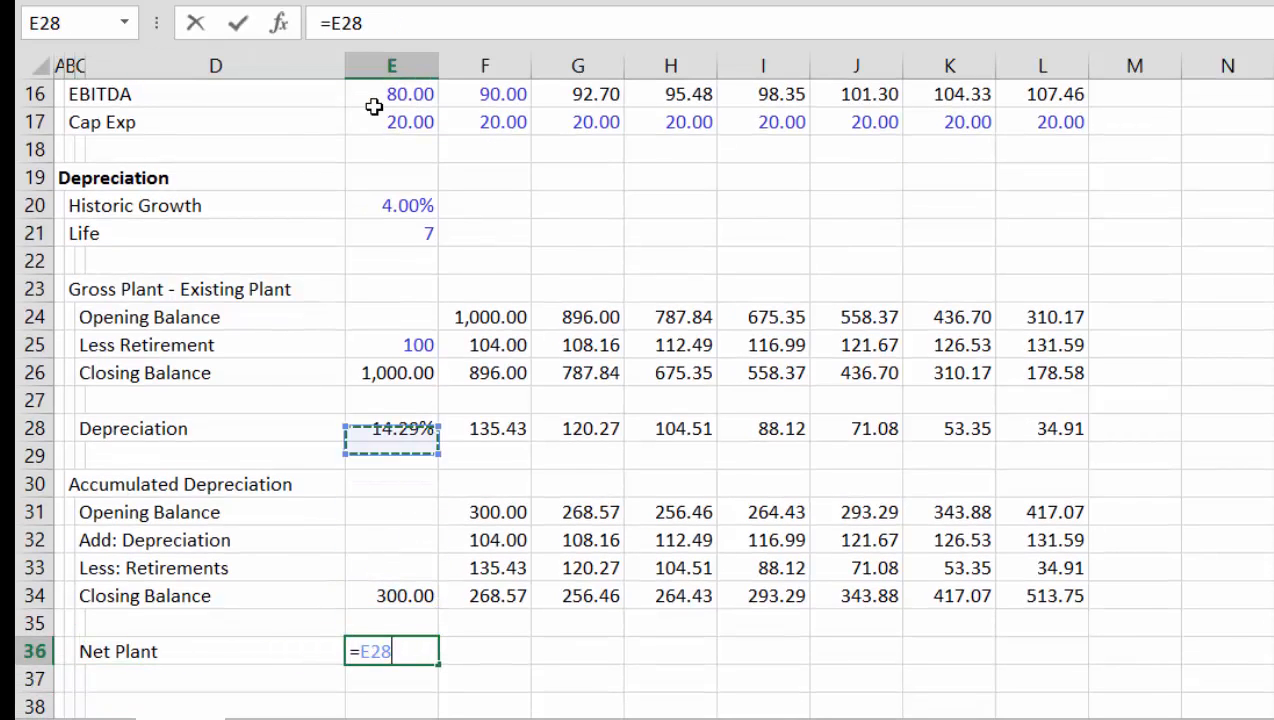
pyautogui.press('Up')
pyautogui.press('Up')
pyautogui.press('Up')
pyautogui.press('Up')
pyautogui.press('Down')
pyautogui.press('Down')
pyautogui.write('-')
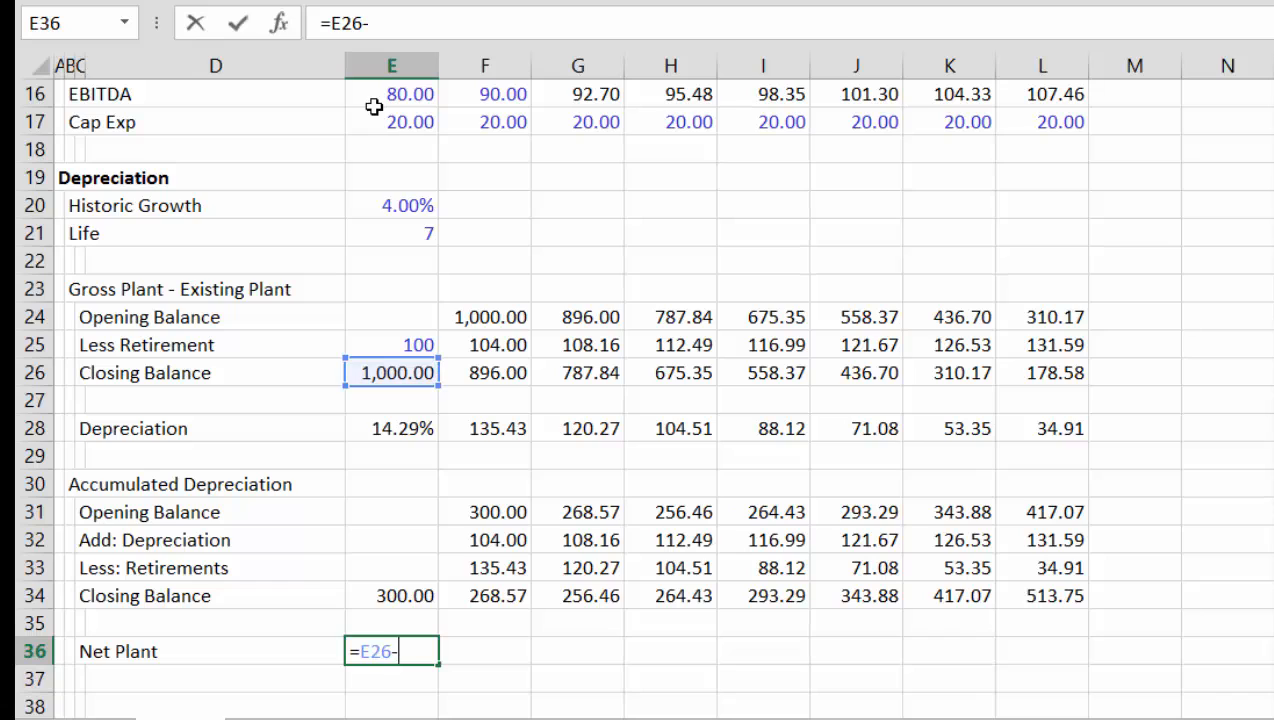
pyautogui.press('Up')
pyautogui.press('Up')
pyautogui.press('Return')
# Copy the Net Plant formula from E36 across the remaining years through L36
pyautogui.press('Up')
pyautogui.hotkey('shift', 'Right')
pyautogui.hotkey('shift', 'Right')
pyautogui.hotkey('shift', 'Right')
pyautogui.hotkey('shift', 'Right')
pyautogui.hotkey('shift', 'Right')
pyautogui.hotkey('shift', 'Right')
pyautogui.hotkey('shift', 'Right')
pyautogui.hotkey('ctrl', 'r')
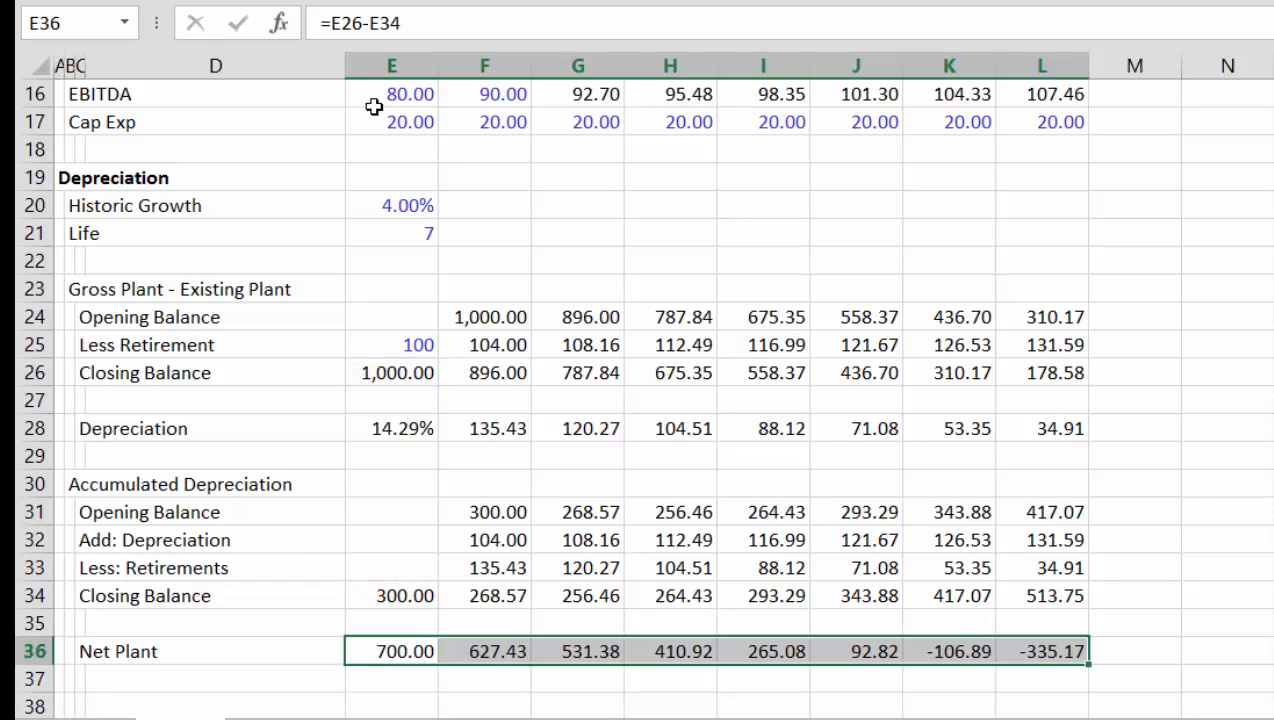
# Use Goal Seek to bring the final-year Net Plant in L36 to 0 by changing the base retirement amount in E25
pyautogui.press('Right')
pyautogui.press('Right')
pyautogui.press('Right')
pyautogui.press('Right')
pyautogui.press('Right')
pyautogui.press('Right')
pyautogui.press('Right')
pyautogui.press('Right')
pyautogui.press('Left')
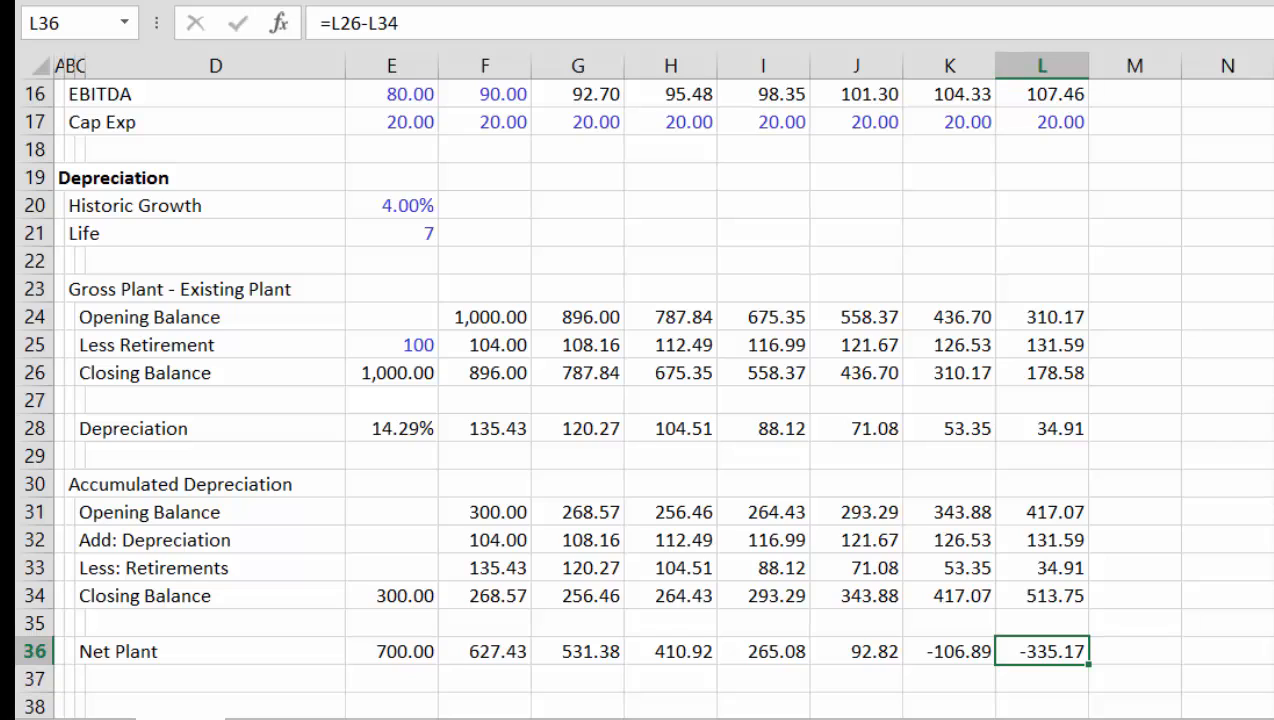
pyautogui.hotkey('alt', 'a')
pyautogui.press('w')
pyautogui.press('g')
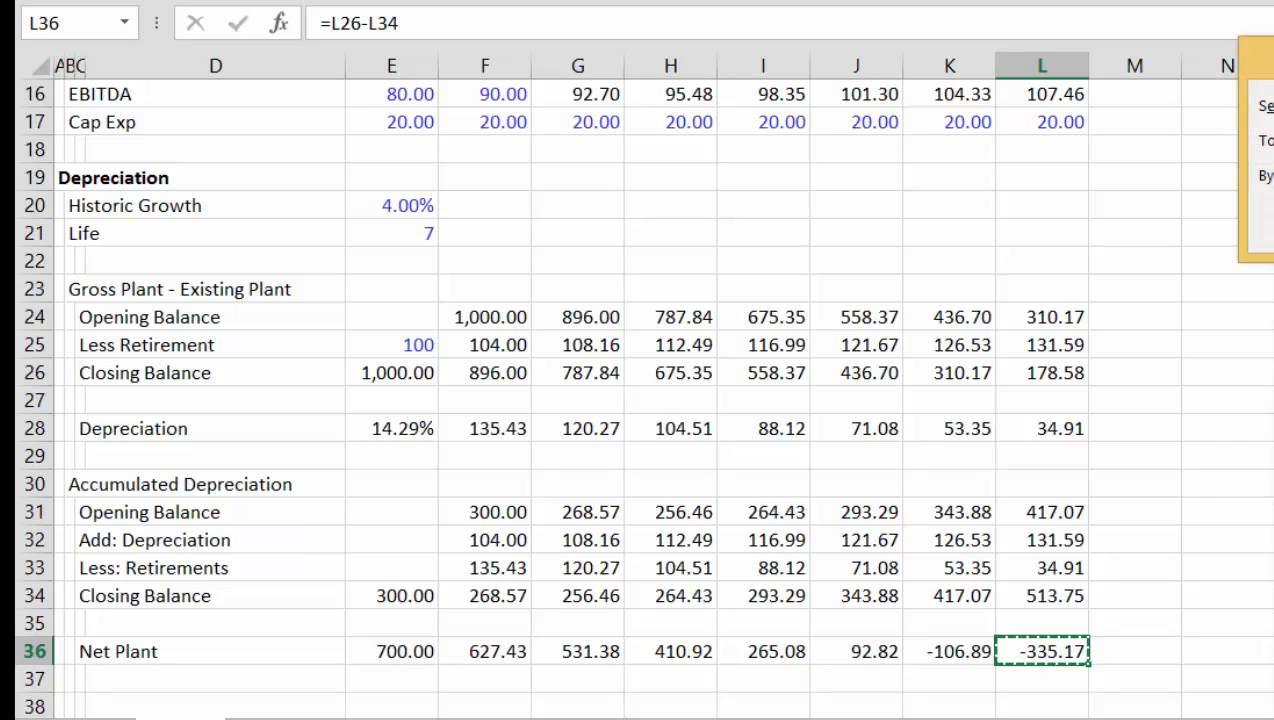
pyautogui.press('Tab')
pyautogui.click(409, 350)
pyautogui.press('Return')
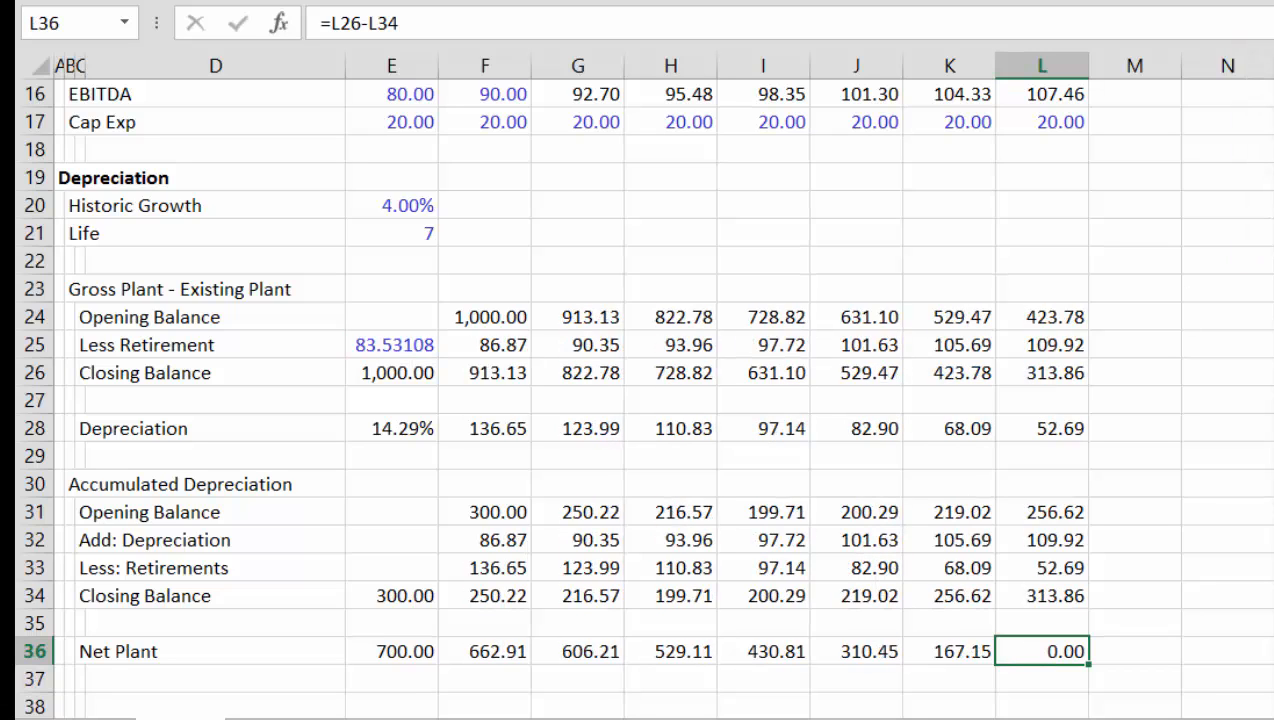
pyautogui.press('Left')
pyautogui.press('Left')
pyautogui.press('Left')
pyautogui.press('Left')
pyautogui.press('Left')
pyautogui.press('Left')
pyautogui.press('Left')
pyautogui.press('Left')
pyautogui.press('Left')
pyautogui.press('Left')
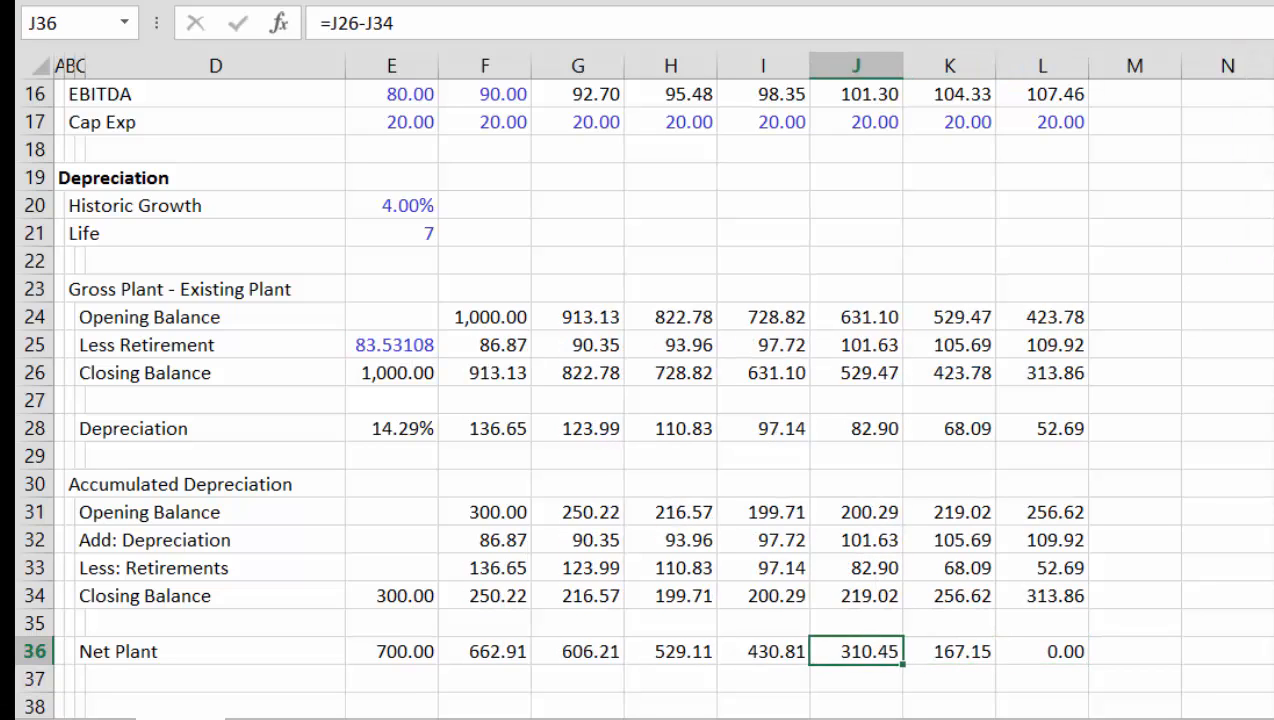
pyautogui.press('Left')
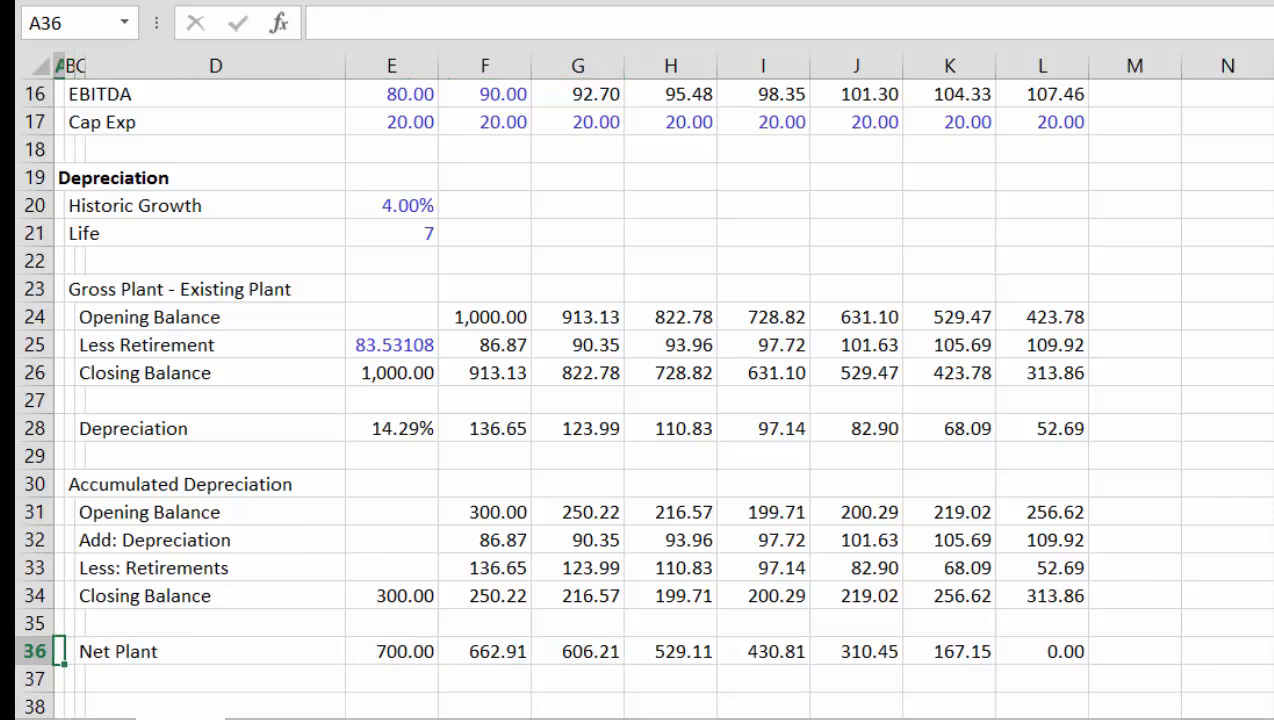
pyautogui.press('Down')
pyautogui.press('Down')
pyautogui.press('Down')
# Format the base retirement amount in E25 as a number with two decimals and a thousands separator
pyautogui.press('Up')
pyautogui.press('Up')
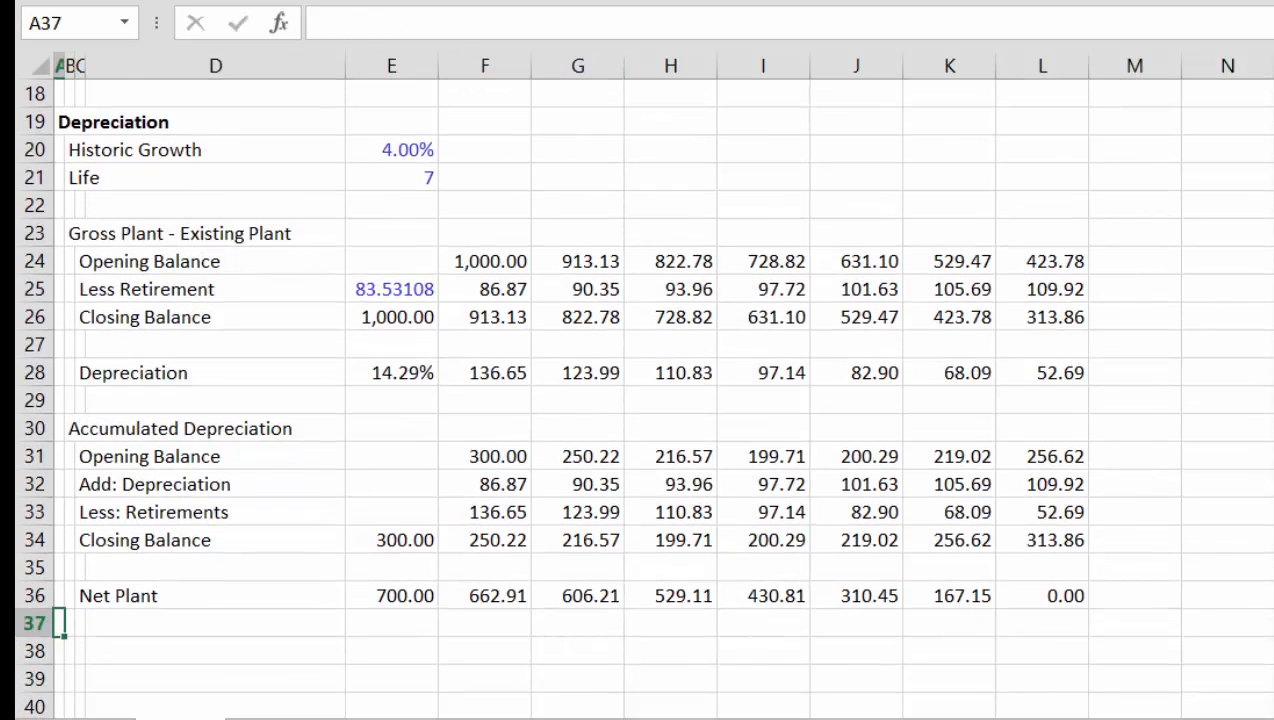
pyautogui.press('Up')
pyautogui.press('Up')
pyautogui.press('Up')
pyautogui.press('Up')
pyautogui.press('Up')
pyautogui.press('Up')
pyautogui.press('Up')
pyautogui.press('Up')
pyautogui.press('Up')
pyautogui.press('Up')
pyautogui.press('Right')
pyautogui.press('Right')
pyautogui.press('Right')
pyautogui.press('Right')
pyautogui.press('Up')
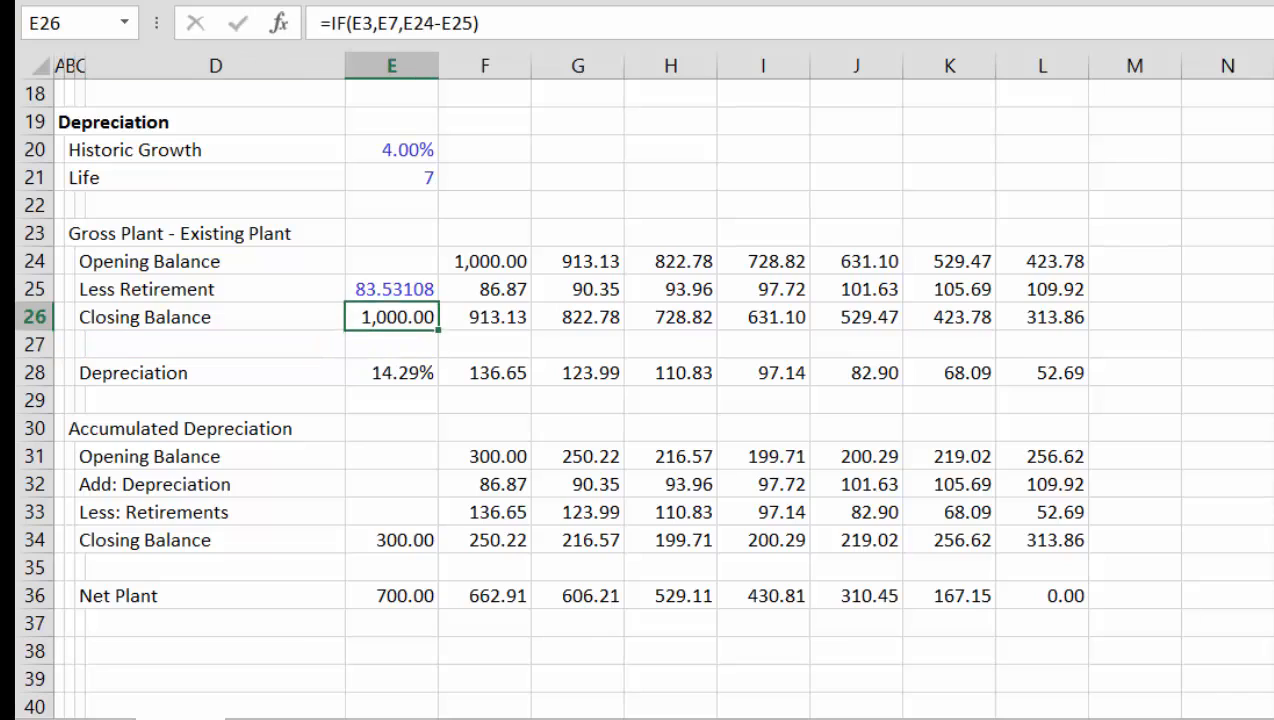
pyautogui.press('Up')
pyautogui.hotkey('ctrl', 'shift', '1')
pyautogui.press('Down')
pyautogui.press('Down')
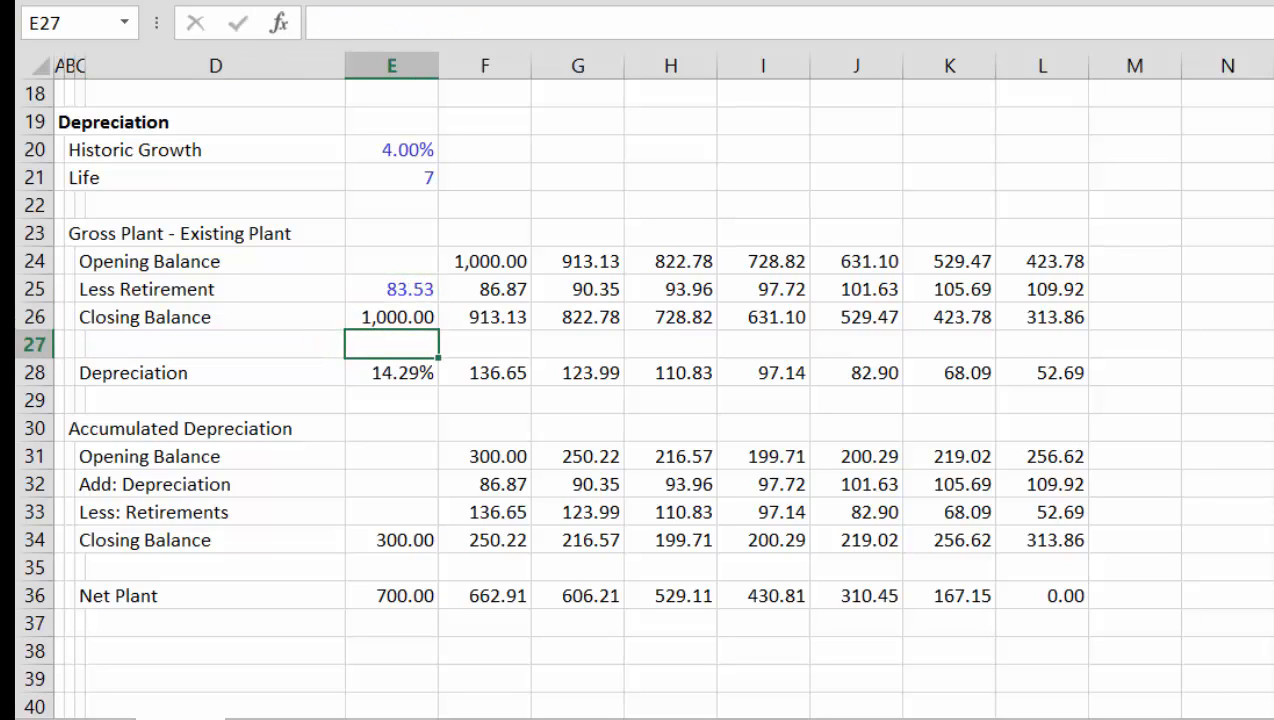
# Enter the section heading New Plant in B38, below the existing plant's Net Plant row
pyautogui.press('Down')
pyautogui.press('Down')
pyautogui.press('Down')
pyautogui.press('Down')
pyautogui.press('Down')
pyautogui.press('Down')
pyautogui.press('Down')
pyautogui.press('Down')
pyautogui.press('Down')
pyautogui.press('Down')
pyautogui.press('Down')
pyautogui.press('Down')
pyautogui.press('Left')
pyautogui.press('Left')
pyautogui.press('Left')
pyautogui.press('Left')
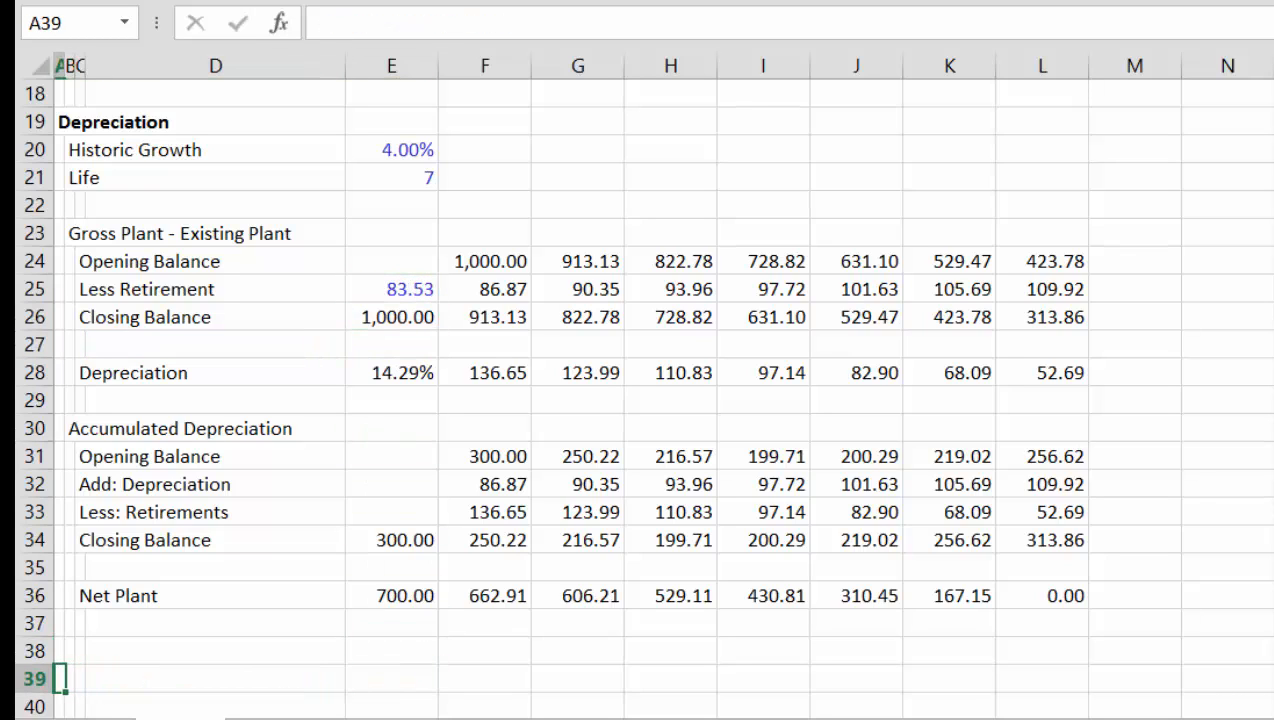
pyautogui.press('Up')
pyautogui.press('Right')
pyautogui.press('Right')
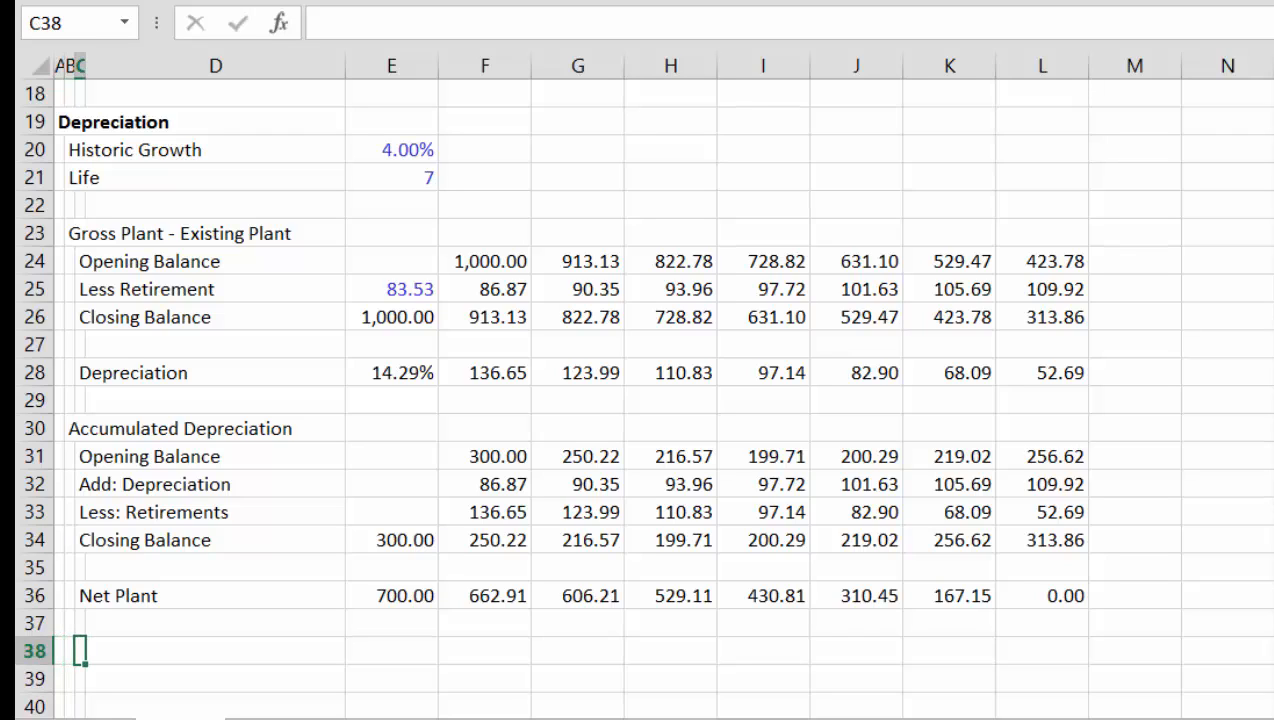
pyautogui.write('N')
pyautogui.press('Escape')
pyautogui.press('Left')
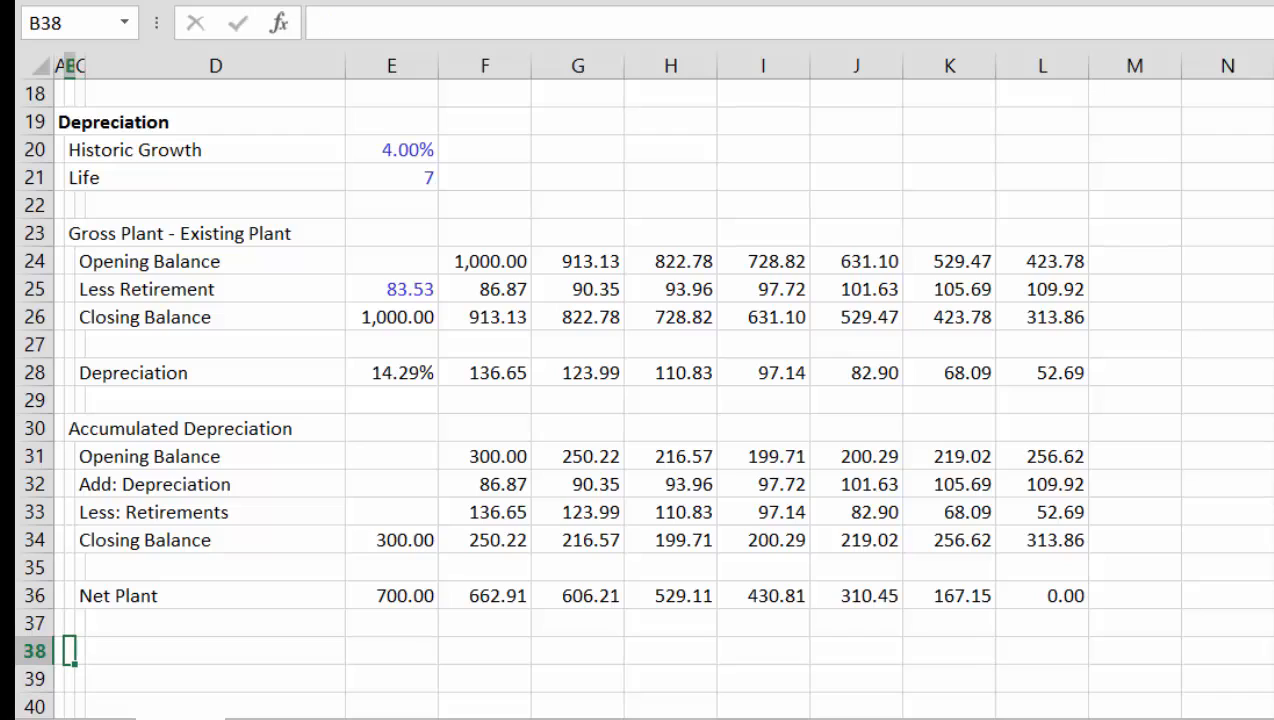
pyautogui.write('New ')
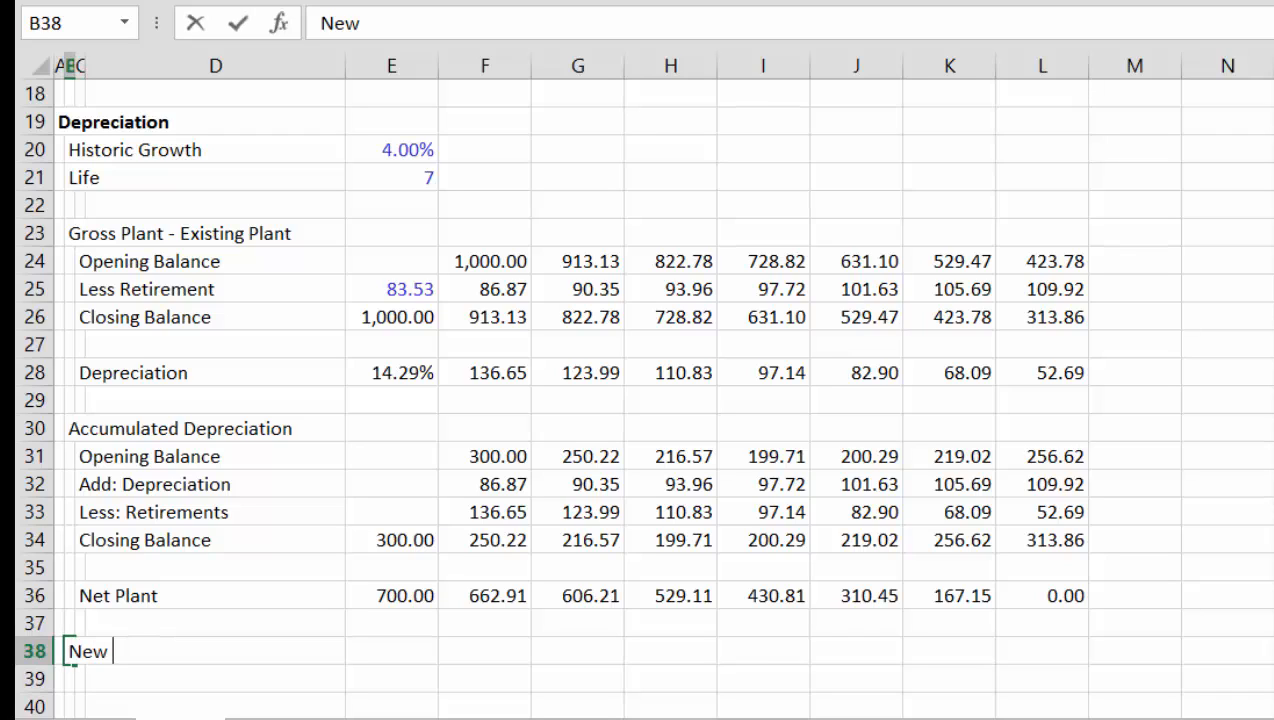
pyautogui.write('Plant')
pyautogui.press('Return')
# Label the first row of the new plant section Opening Balance in C39
pyautogui.press('Right')
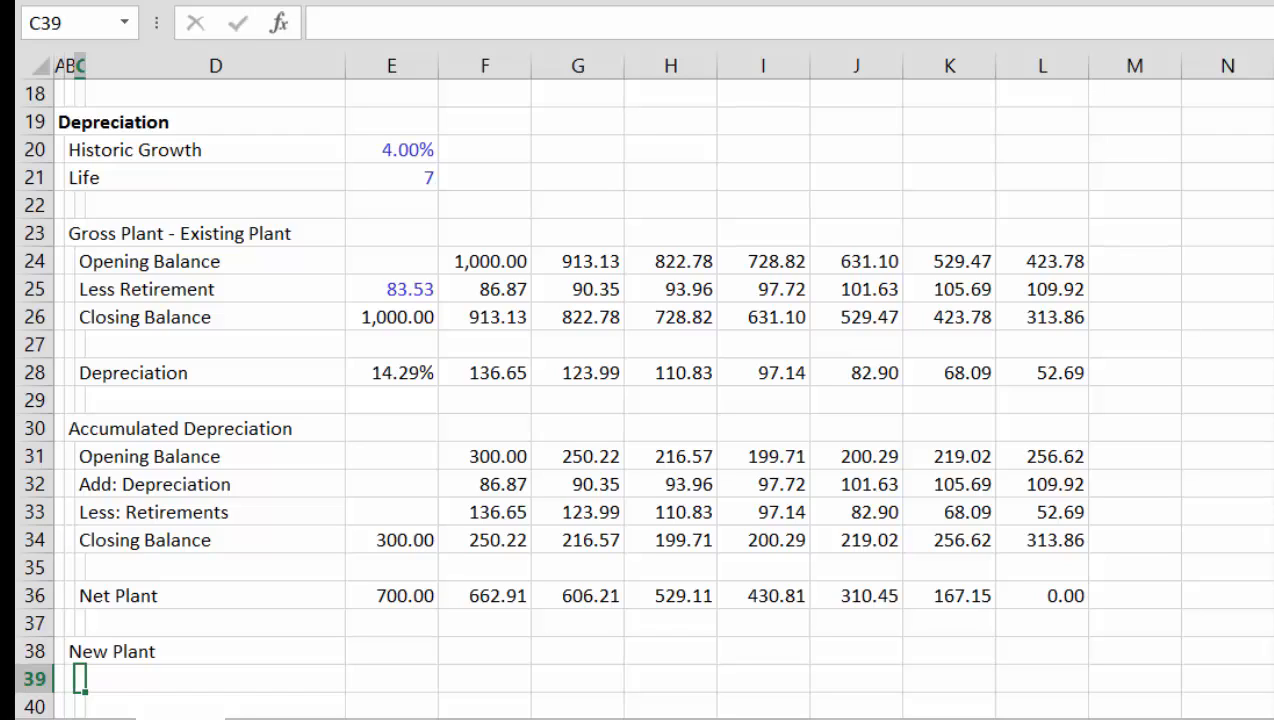
pyautogui.write('Op')
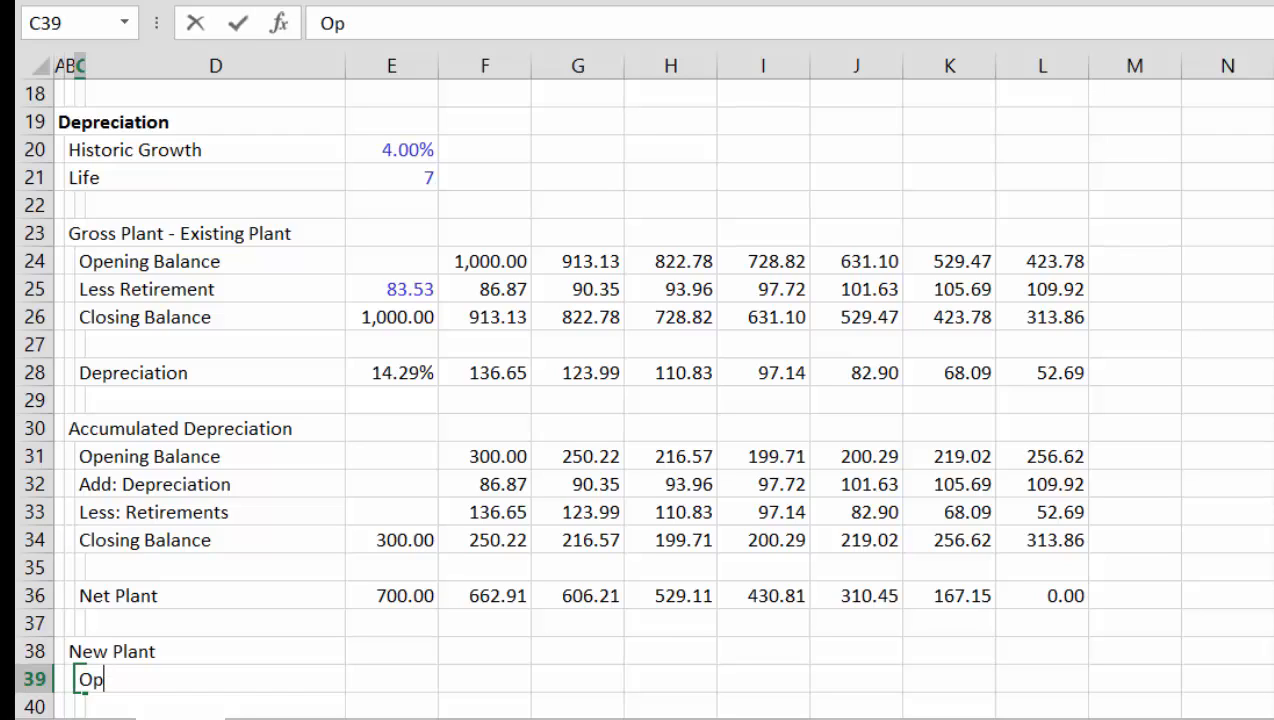
pyautogui.write('ening Balanc')
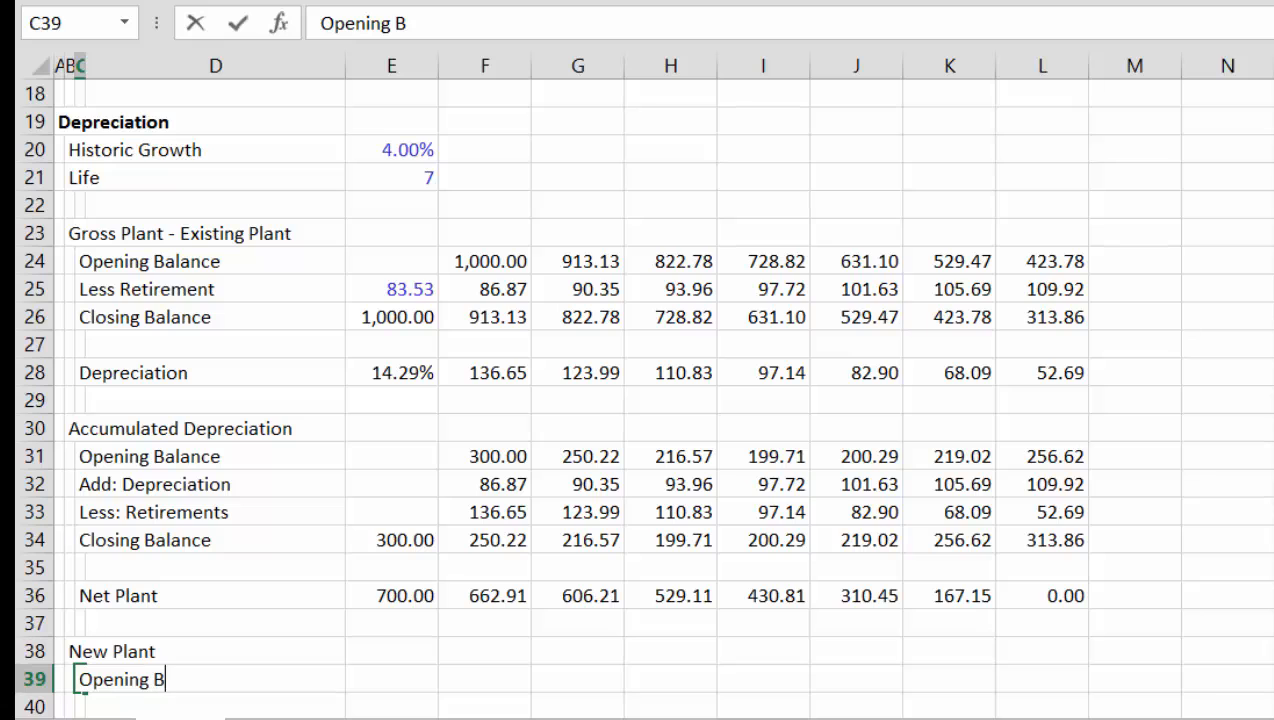
pyautogui.press('Return')
# Change the section heading in B38 to New Gross Plant
pyautogui.press('Up')
pyautogui.press('Up')
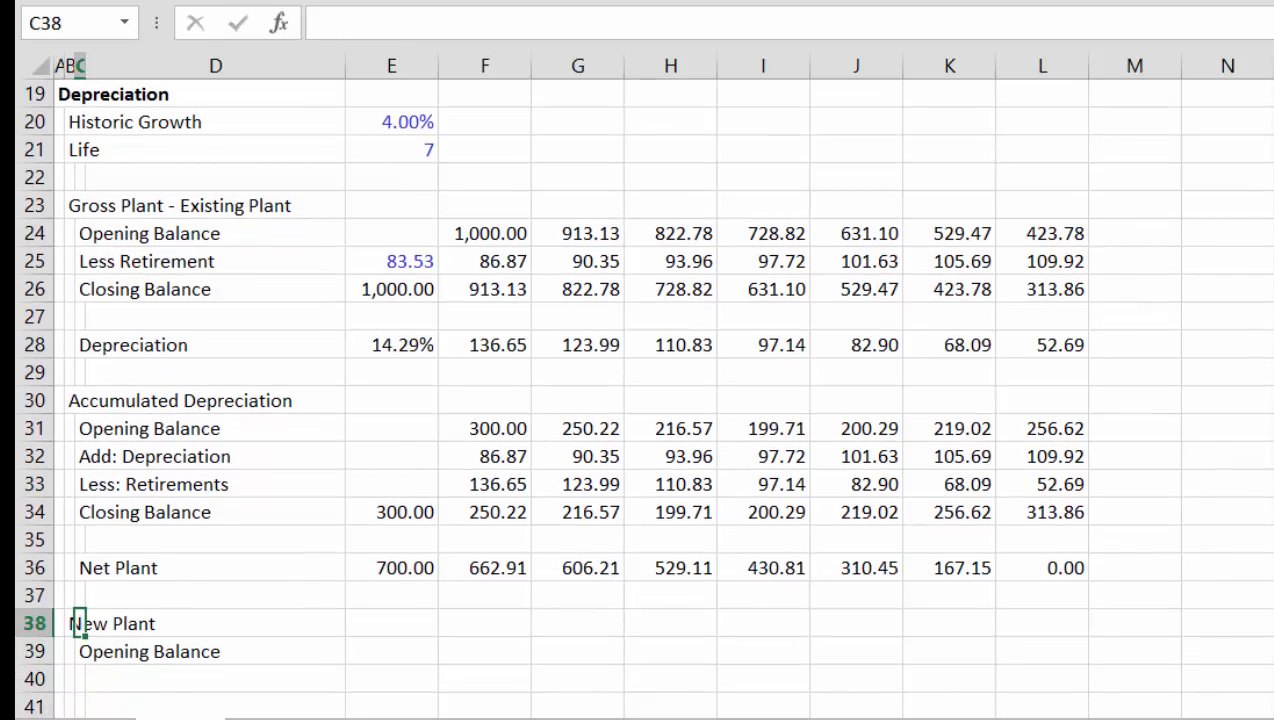
pyautogui.press('Left')
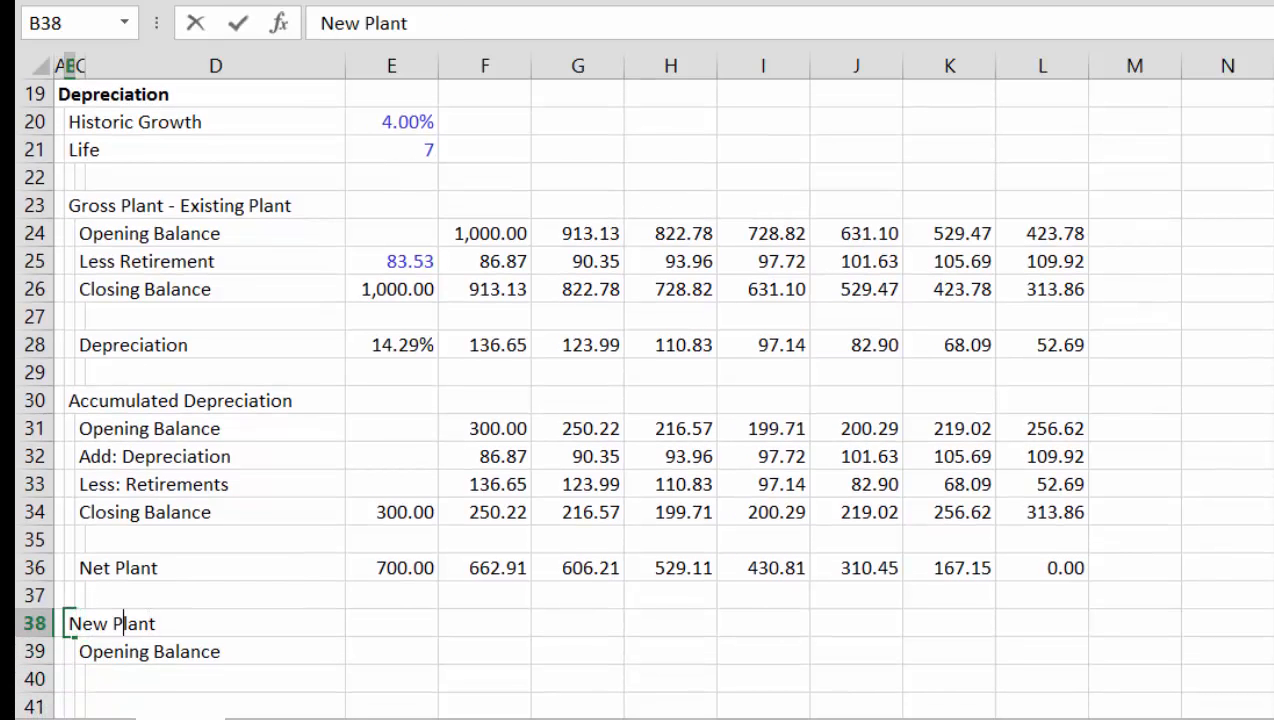
pyautogui.write('Growss')
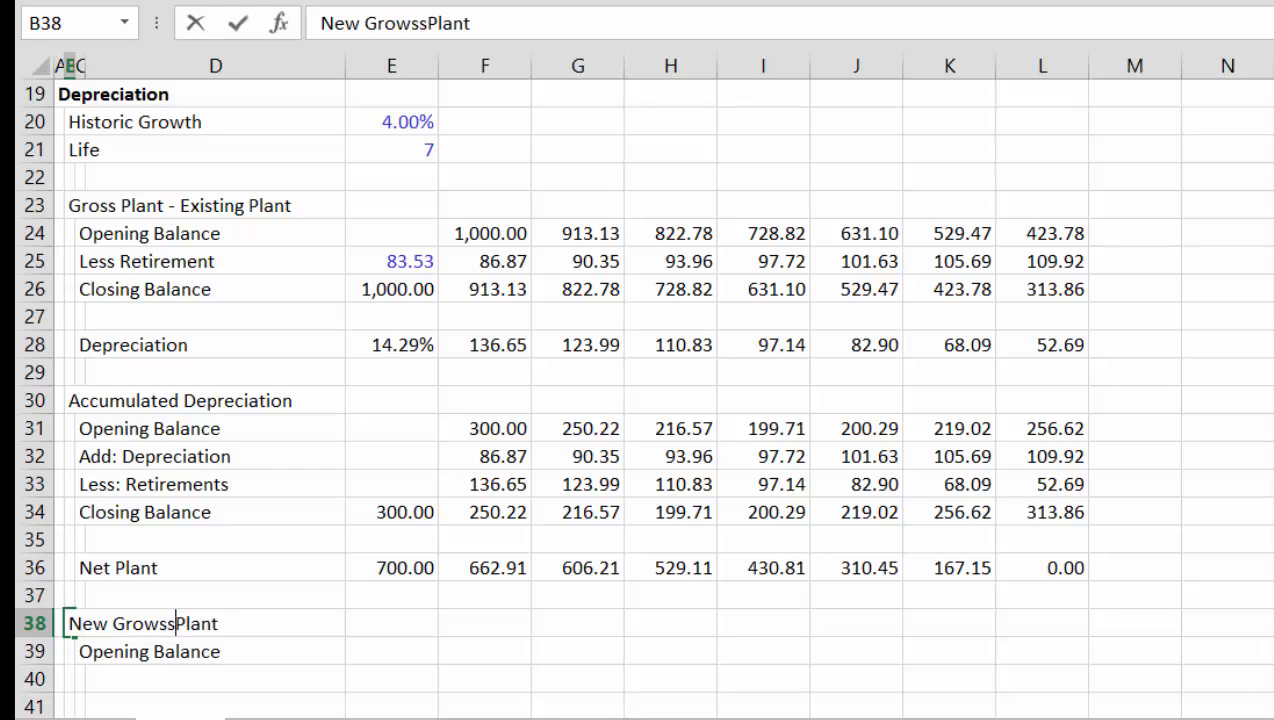
pyautogui.press('BackSpace')
pyautogui.press('BackSpace')
pyautogui.press('BackSpace')
pyautogui.write('ss')
pyautogui.press('Return')
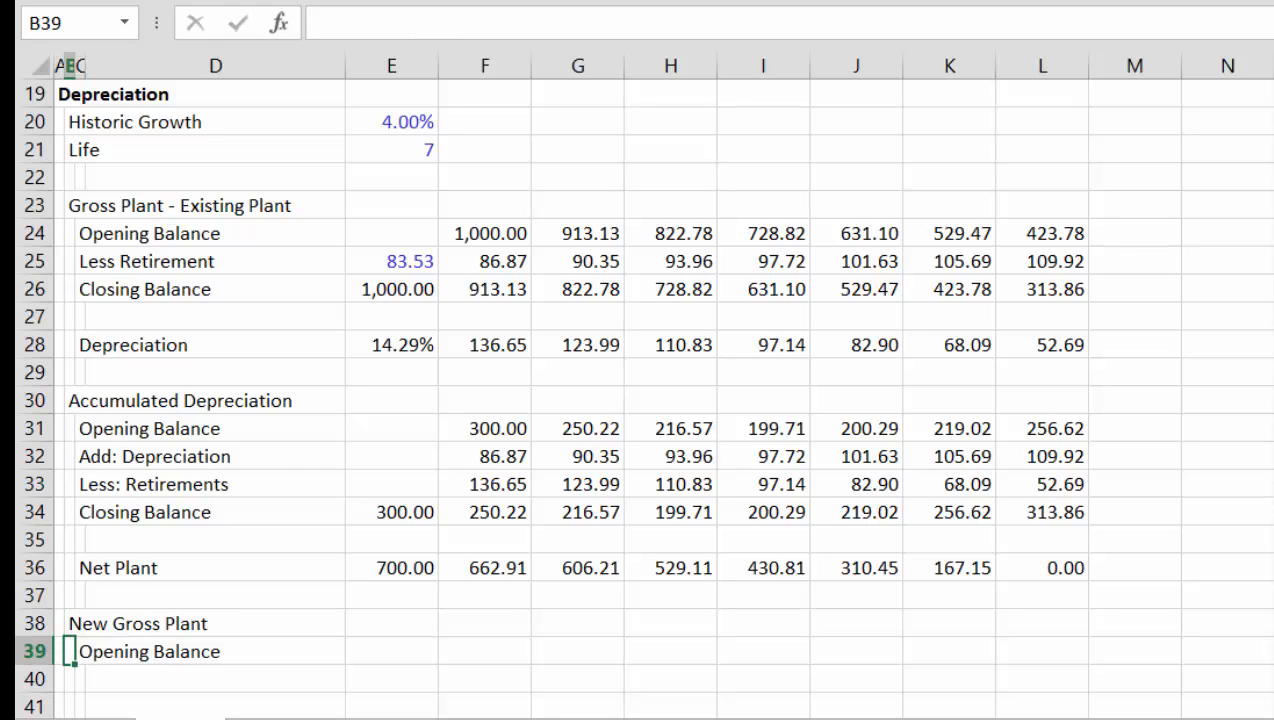
# Add the row labels Add: Cap Exp in C40 and Closing Balance in C41
pyautogui.press('Down')
pyautogui.press('Right')
pyautogui.write('Add')
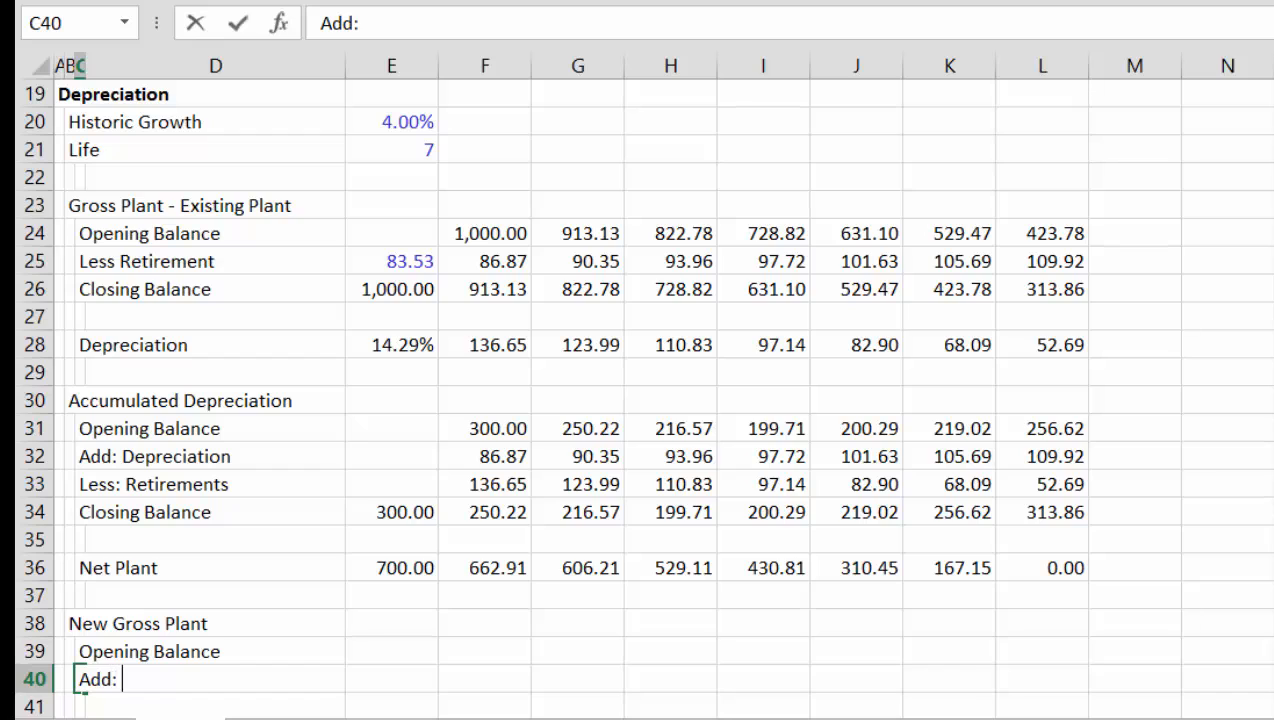
pyautogui.write(': Cap Exp')
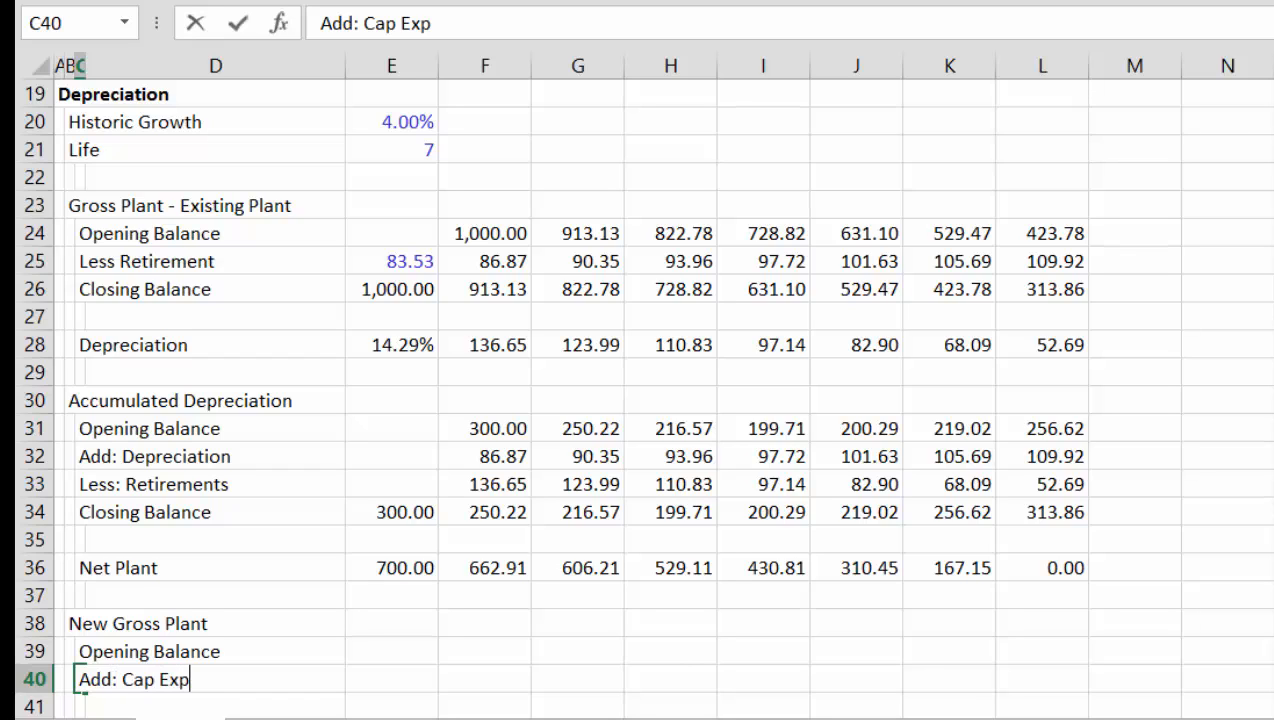
pyautogui.press('Return')
pyautogui.write('Clo')
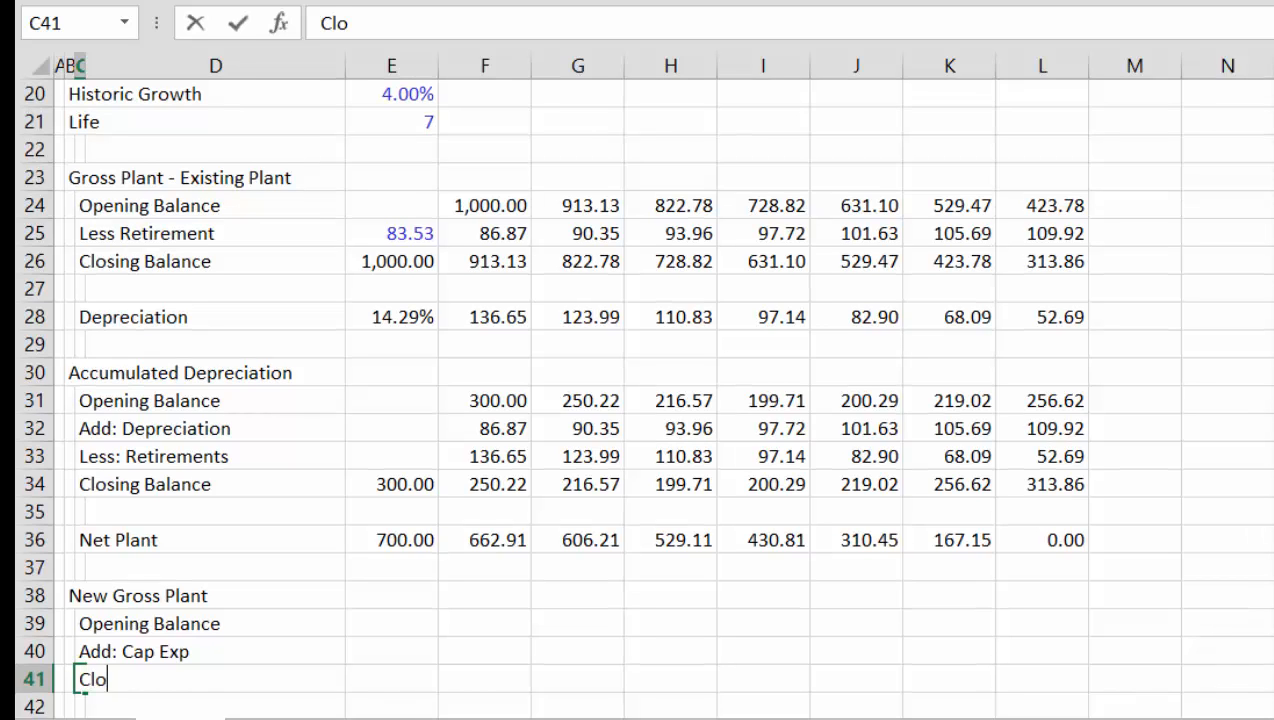
pyautogui.write('sing Balance')
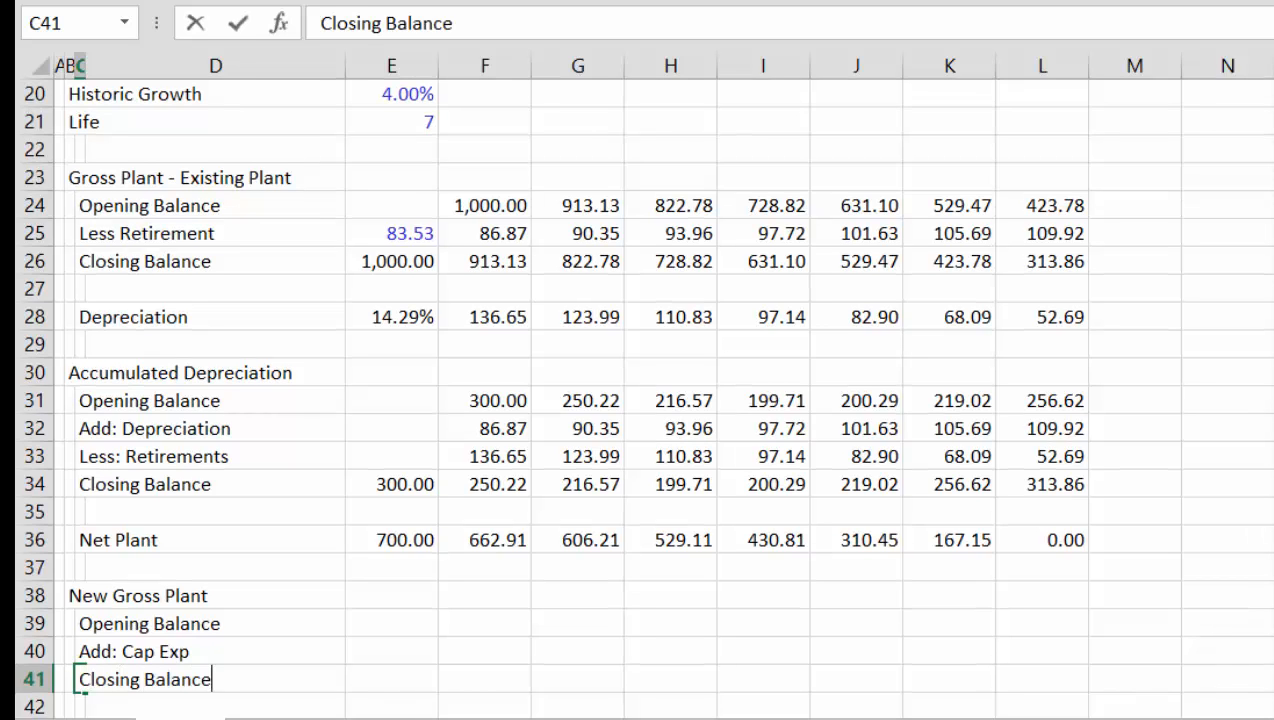
pyautogui.press('Return')
# Set the new plant's Opening Balance in F39 to the prior year's closing balance with =E41
pyautogui.click(170, 651)
pyautogui.click(391, 651)
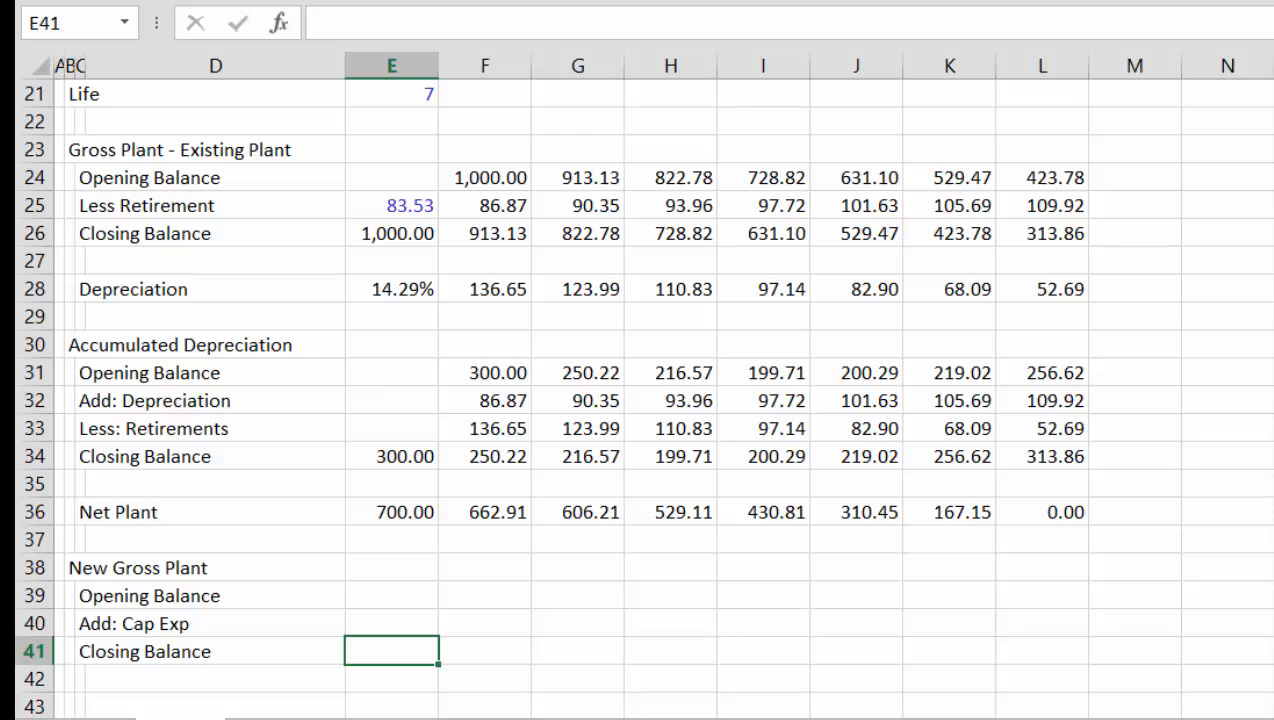
pyautogui.press('Up')
pyautogui.press('Up')
pyautogui.press('Right')
pyautogui.write('=')
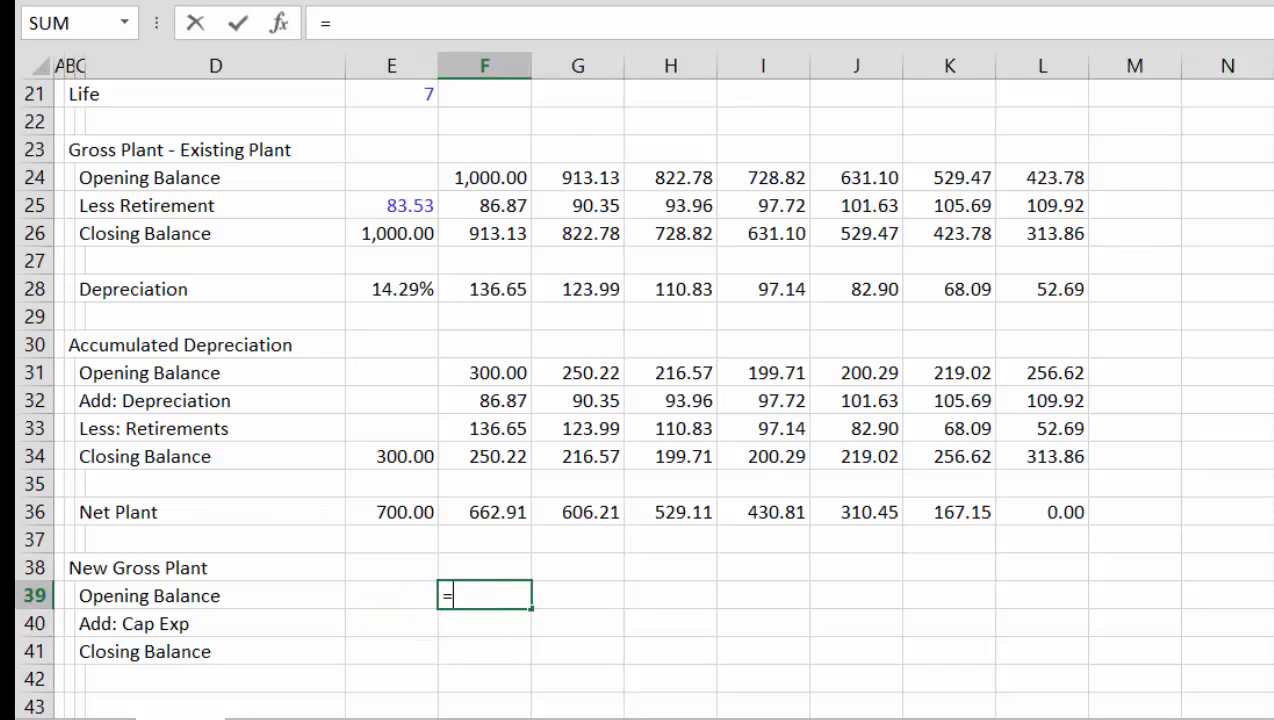
pyautogui.click(391, 651)
pyautogui.press('Return')
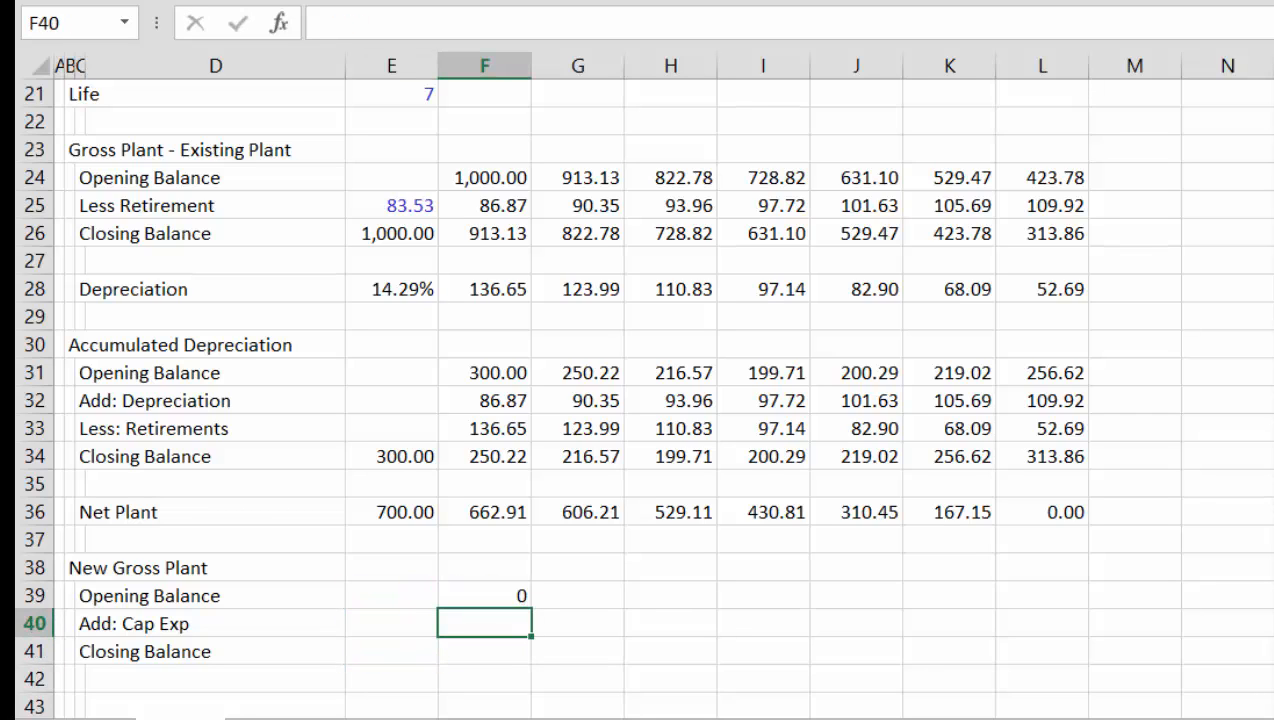
# Link the new plant's Cap Exp in F40 to the capital expenditure assumption with =F17
pyautogui.write('=')
pyautogui.press('Up')
pyautogui.press('Up')
pyautogui.press('Up')
pyautogui.press('Up')
pyautogui.press('Up')
pyautogui.press('Up')
pyautogui.press('Up')
pyautogui.press('Up')
pyautogui.press('Up')
pyautogui.press('Up')
pyautogui.press('Up')
pyautogui.press('Up')
pyautogui.press('Up')
pyautogui.press('Up')
pyautogui.press('Up')
pyautogui.press('Up')
pyautogui.press('Up')
pyautogui.press('Up')
pyautogui.press('Up')
pyautogui.press('Up')
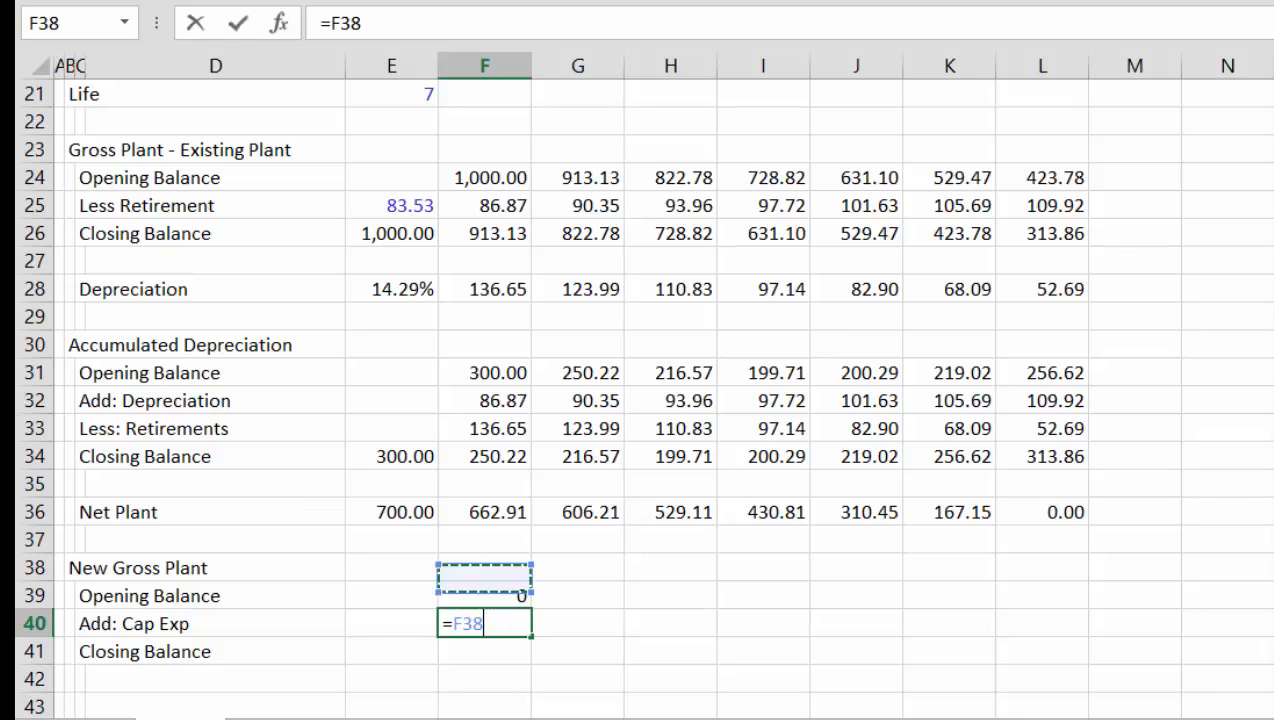
pyautogui.press('Down')
pyautogui.press('Down')
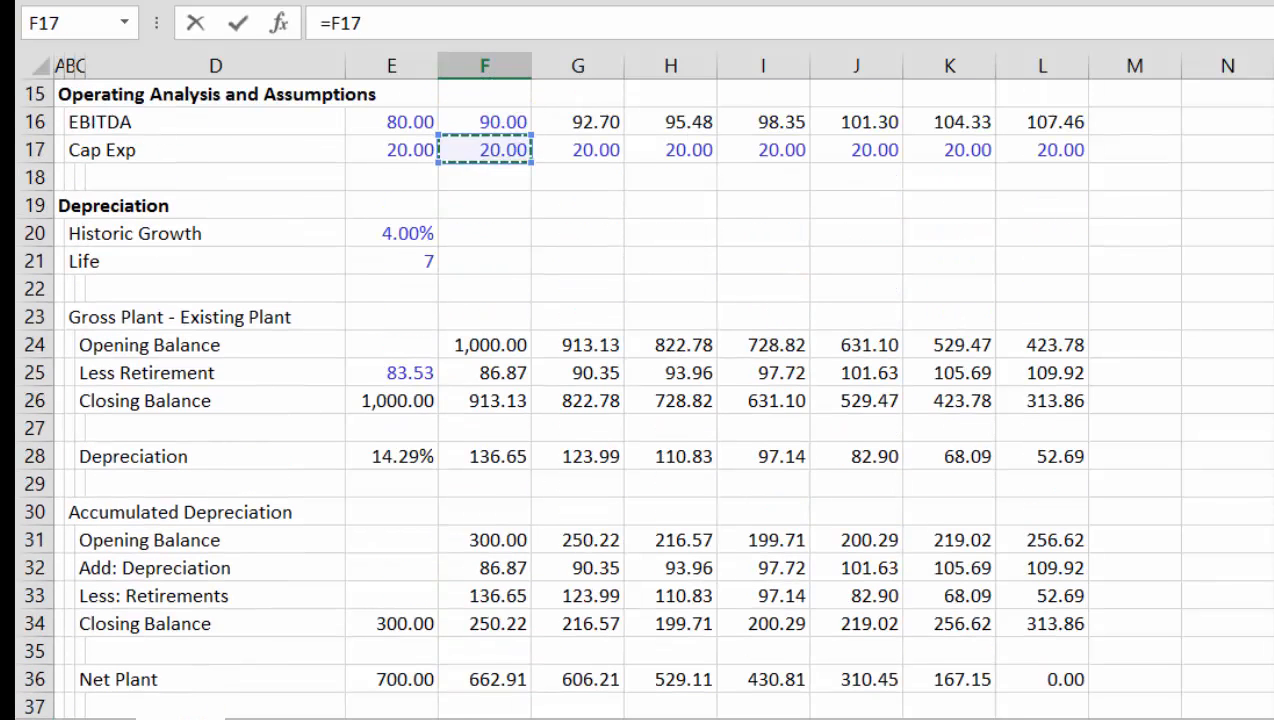
pyautogui.press('Return')
# Calculate the new plant's Closing Balance in F41 as =SUM(F39:F40)
pyautogui.press('Up')
pyautogui.click(484, 679)
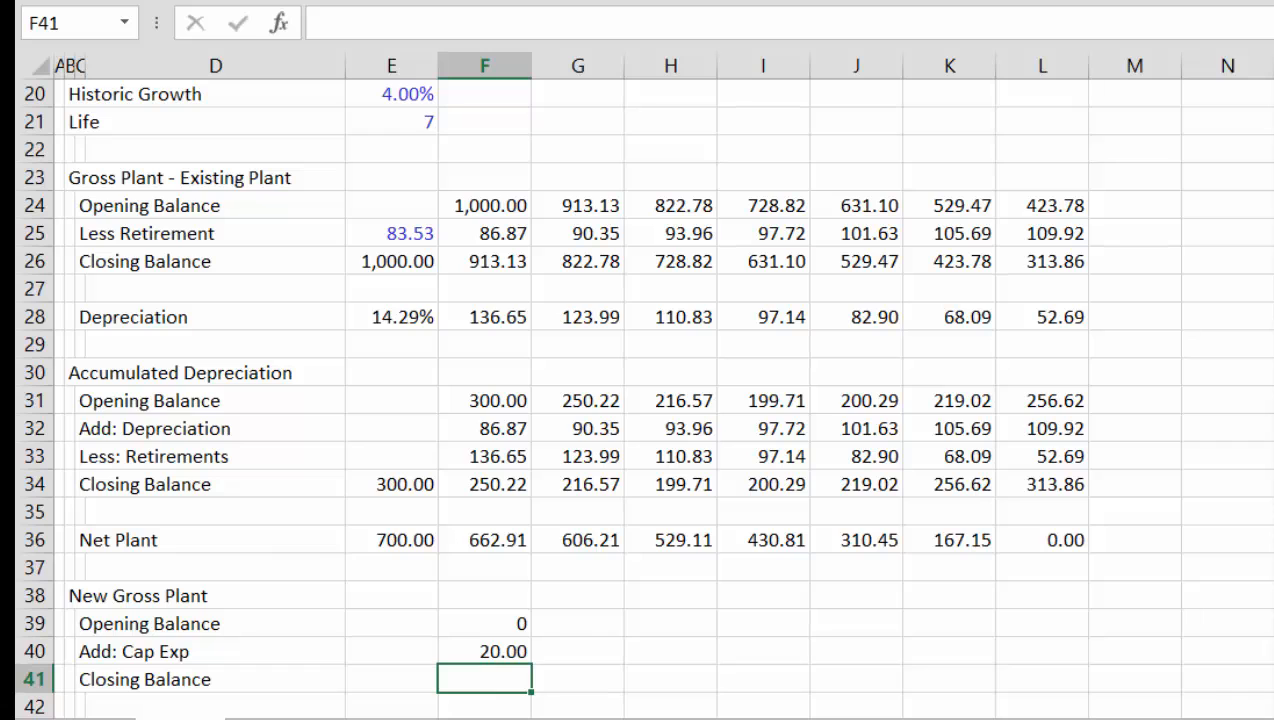
pyautogui.hotkey('alt', '=')
pyautogui.press('Return')
# Format the new gross plant values in F39:F41 as numbers with two decimals and a thousands separator
pyautogui.press('Up')
pyautogui.press('Up')
pyautogui.press('Up')
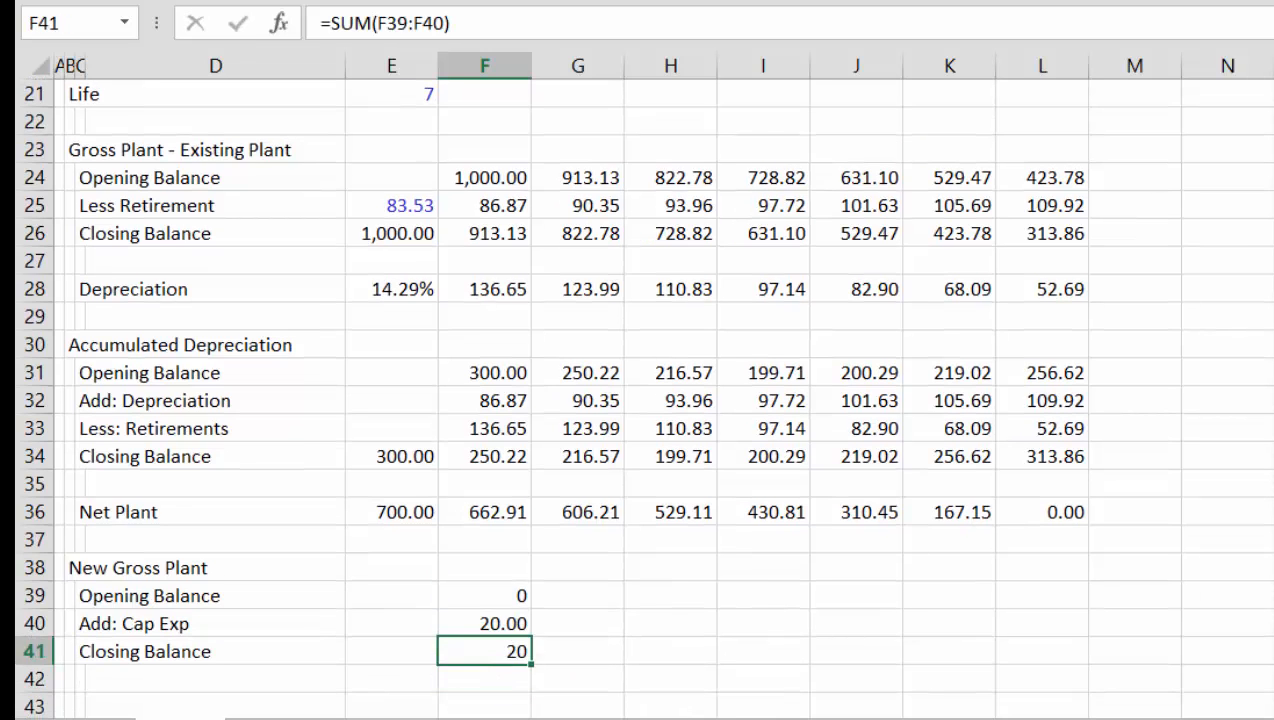
pyautogui.hotkey('shift', 'Down')
pyautogui.hotkey('shift', 'Down')
pyautogui.hotkey('ctrl', 'shift', '1')
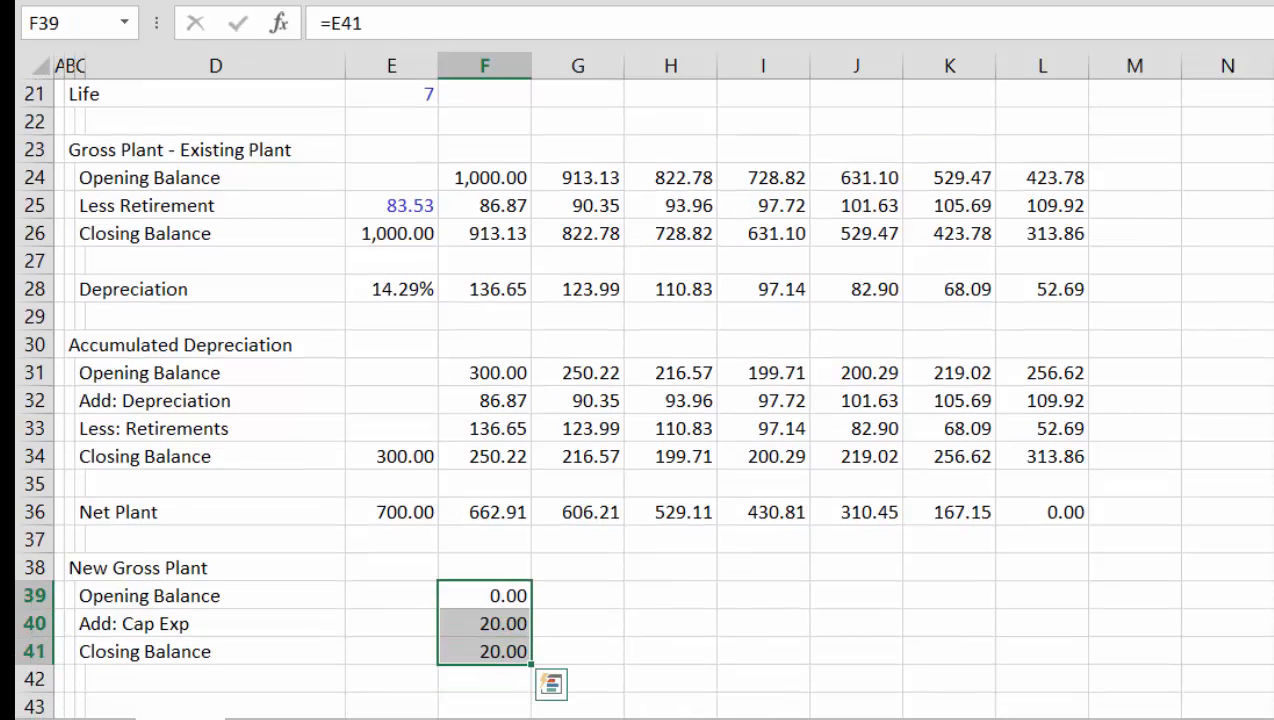
# Copy the new gross plant formulas in F39:F41 across the remaining years through column L
pyautogui.hotkey('shift', 'Right')
pyautogui.hotkey('shift', 'Right')
pyautogui.hotkey('shift', 'Right')
pyautogui.hotkey('shift', 'Right')
pyautogui.hotkey('shift', 'Right')
pyautogui.hotkey('shift', 'Right')
pyautogui.hotkey('ctrl', 'r')
# Add the row label Depreciation Expense in C43, leaving one blank row below the new plant's Closing Balance
pyautogui.press('Down')
pyautogui.press('Down')
pyautogui.press('Down')
pyautogui.press('Left')
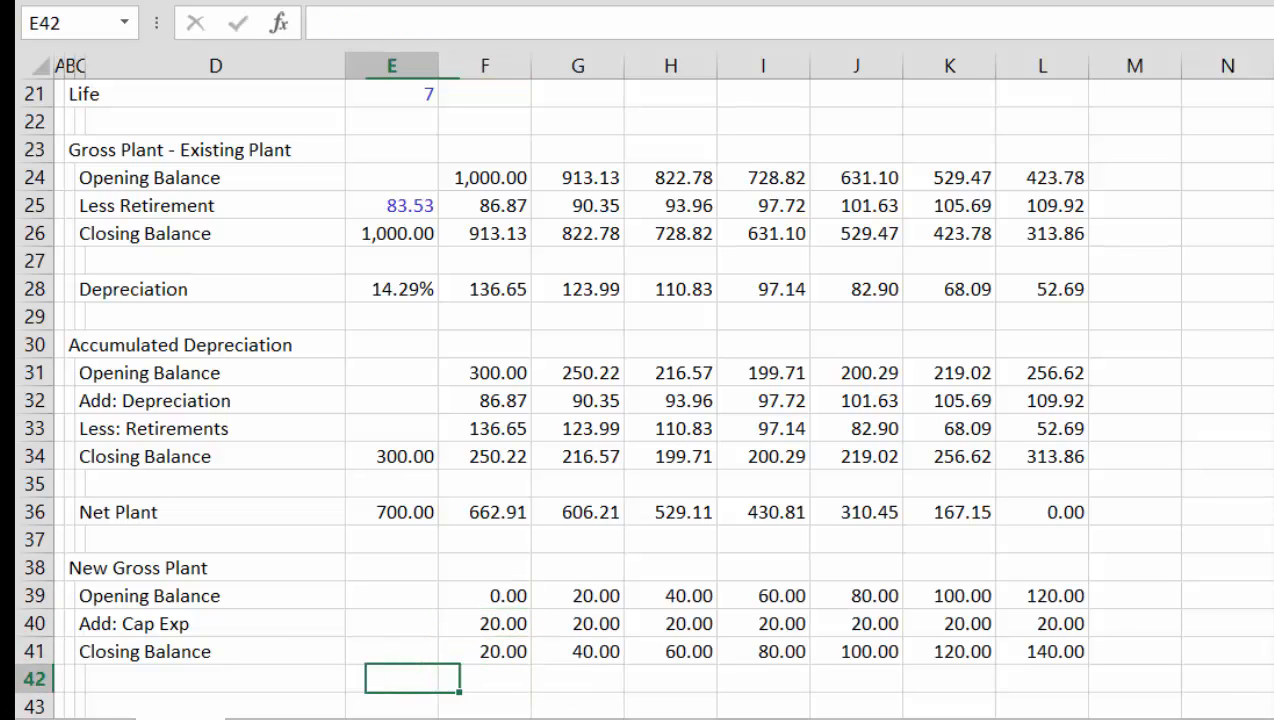
pyautogui.press('Left')
pyautogui.press('Left')
pyautogui.press('Down')
pyautogui.write('De')
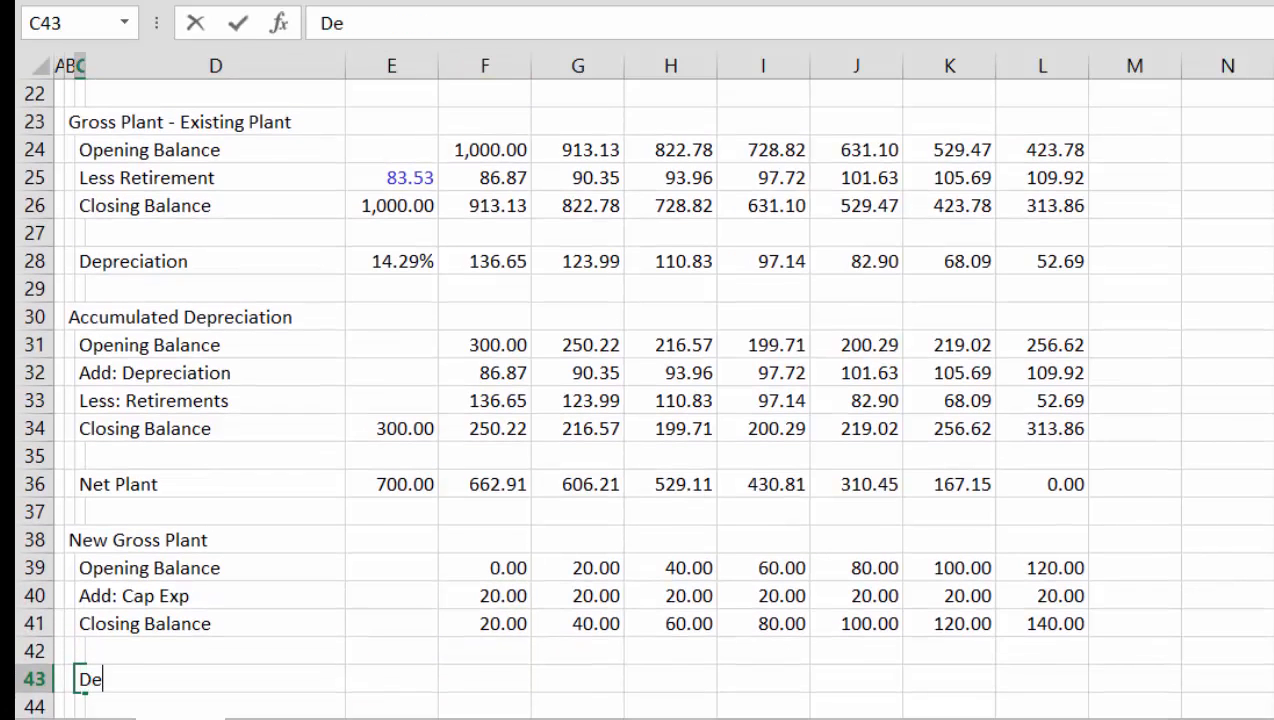
pyautogui.write('preciation Expen')
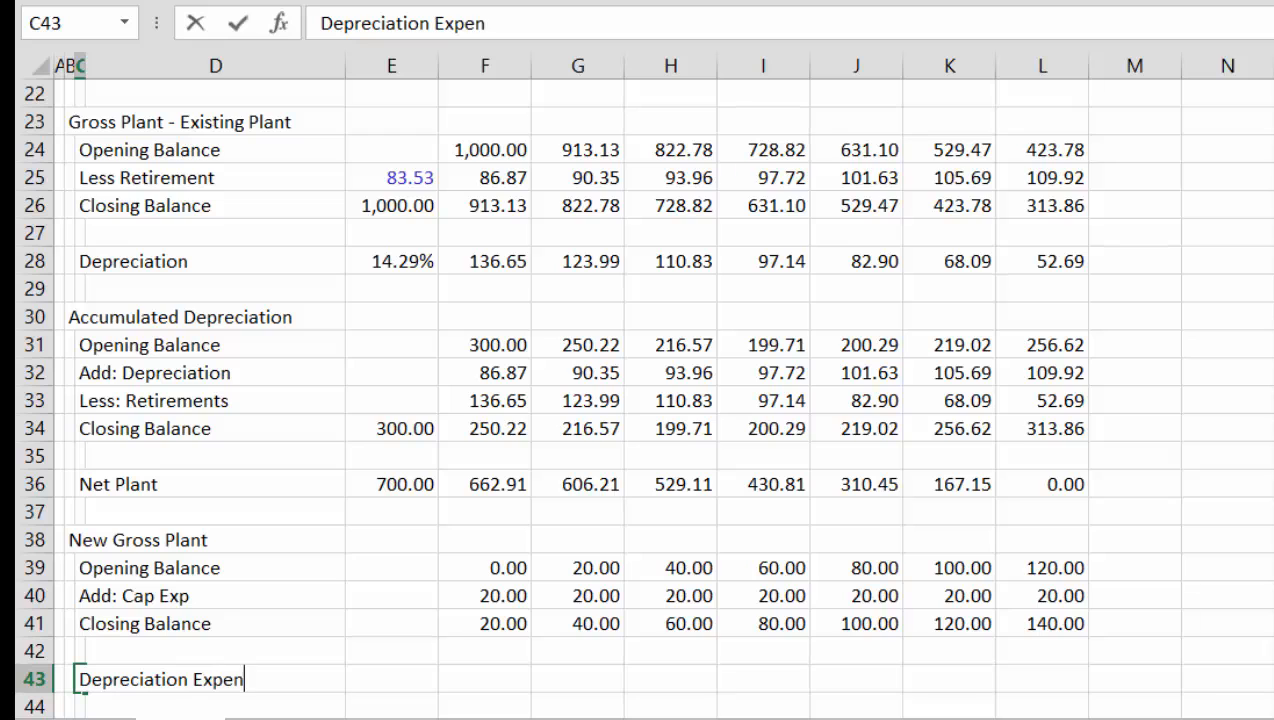
pyautogui.write('se')
pyautogui.press('Return')
# Link the depreciation rate in E43 to the existing plant's depreciation rate in E28
pyautogui.press('Up')
pyautogui.press('Right')
pyautogui.press('Right')
pyautogui.write('=')
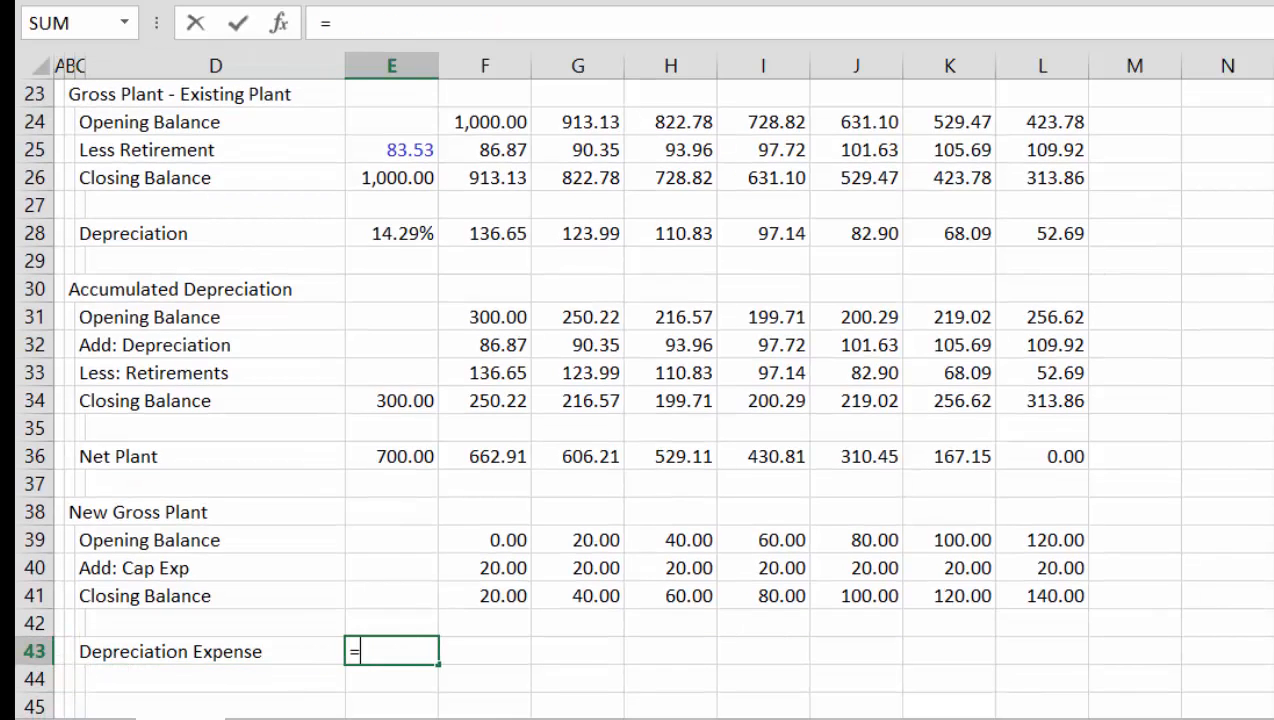
pyautogui.press('Up')
pyautogui.press('Up')
pyautogui.press('Up')
pyautogui.press('Up')
pyautogui.press('Up')
pyautogui.press('Up')
pyautogui.press('Up')
pyautogui.press('Up')
pyautogui.press('Up')
pyautogui.press('Up')
pyautogui.press('Up')
pyautogui.press('Up')
pyautogui.press('Up')
pyautogui.press('Up')
pyautogui.press('Up')
pyautogui.press('Up')
pyautogui.press('Up')
pyautogui.press('Down')
pyautogui.press('Down')
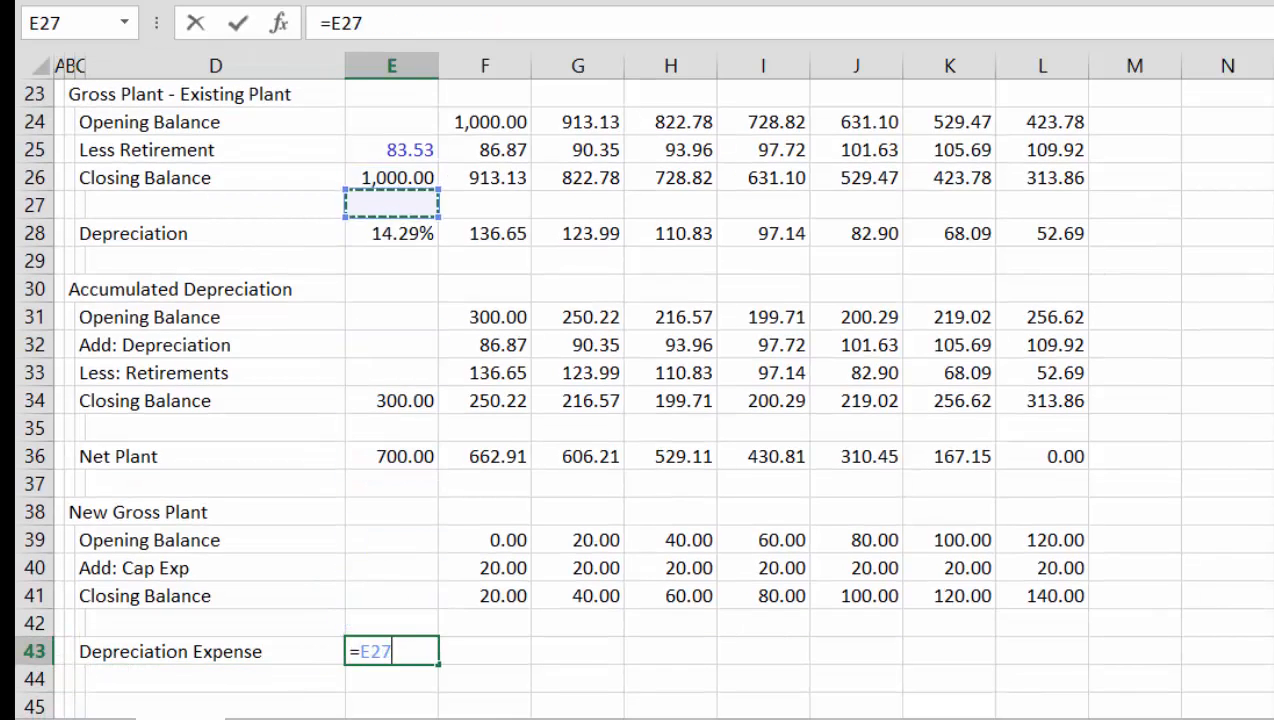
pyautogui.press('Return')
pyautogui.press('Up')
# Calculate the new plant's Depreciation Expense in F43 as =AVERAGE(F41,F39)*$E$43
pyautogui.press('Right')
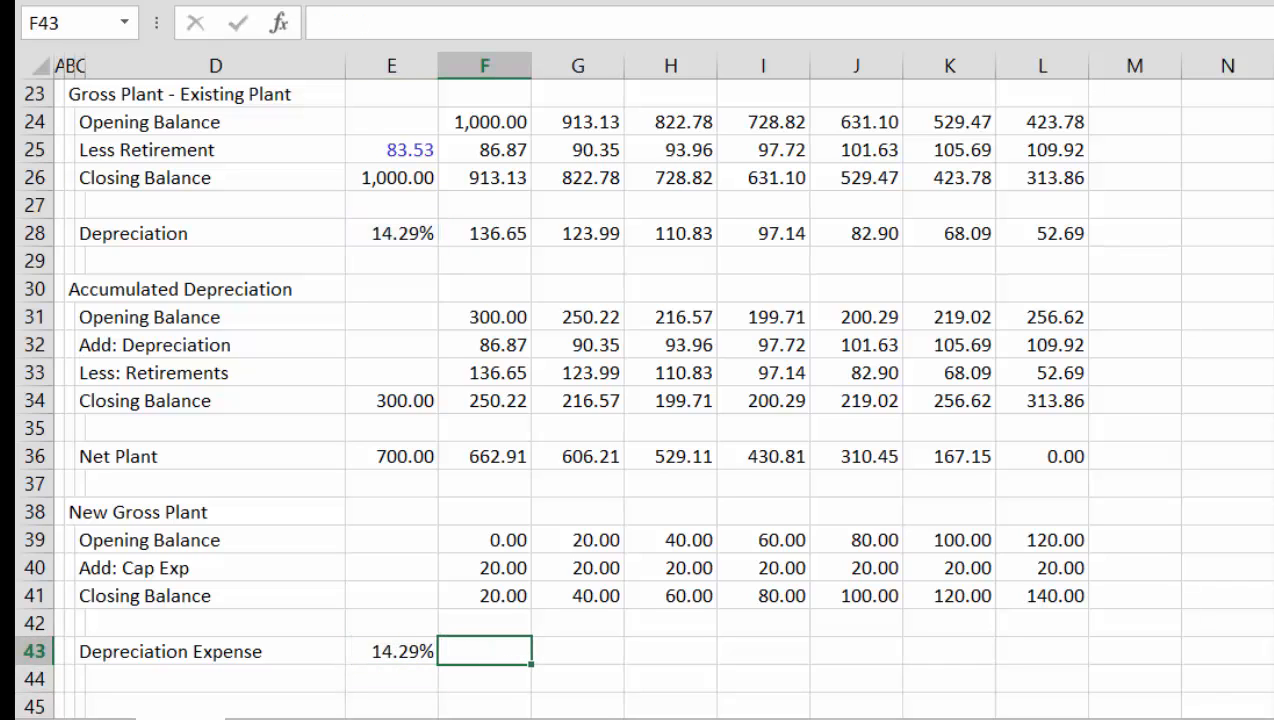
pyautogui.write('=average')
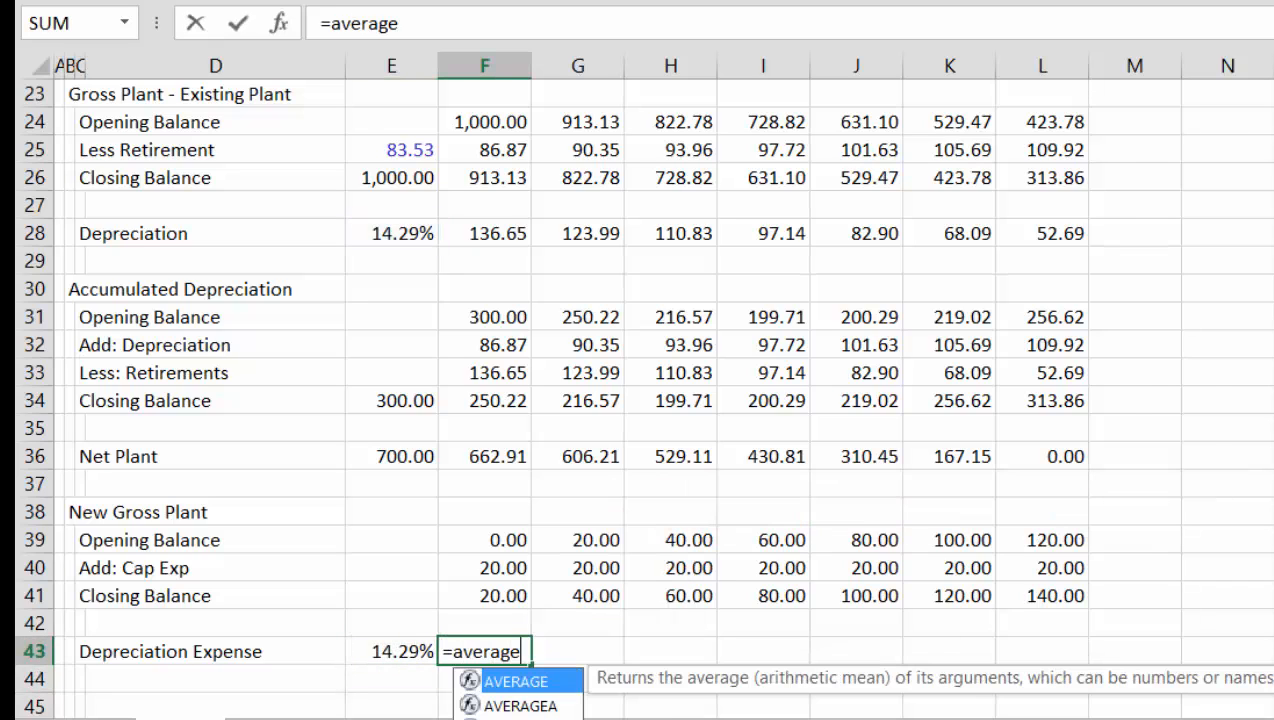
pyautogui.press('Tab')
pyautogui.press('Up')
pyautogui.write(',')
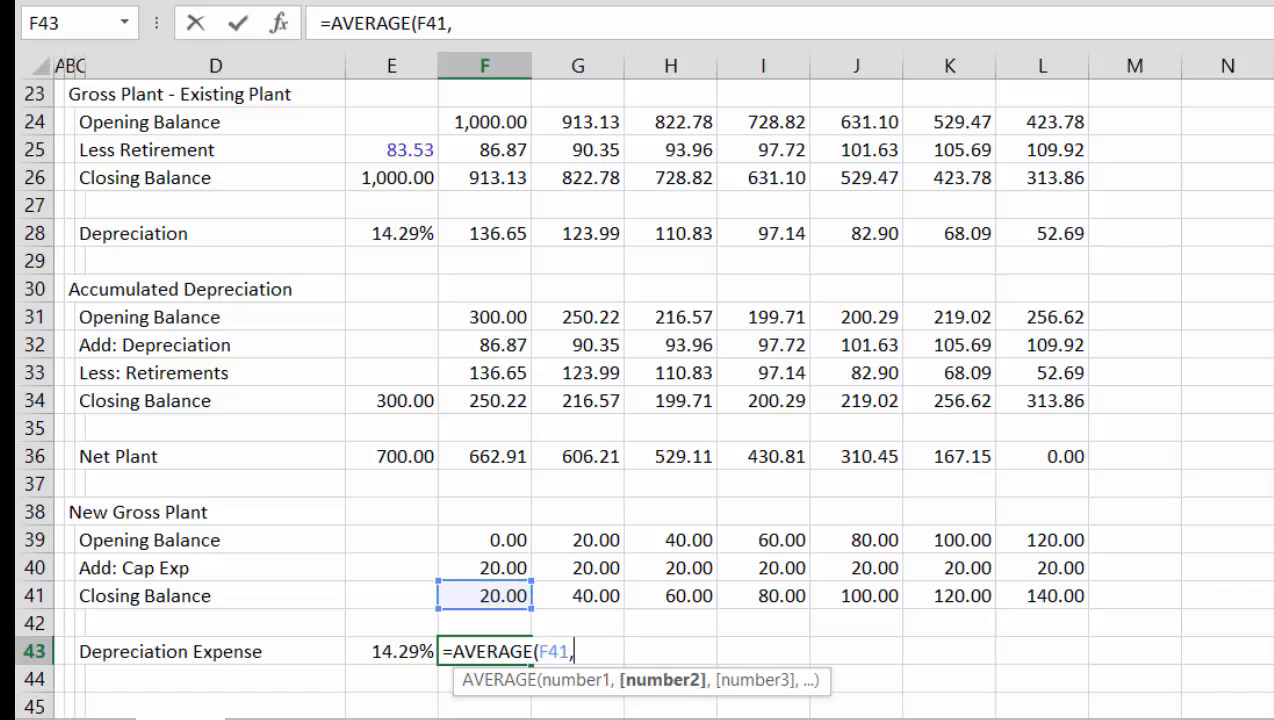
pyautogui.press('Up')
pyautogui.press('Up')
pyautogui.press('Up')
pyautogui.press('Up')
pyautogui.write(')*')
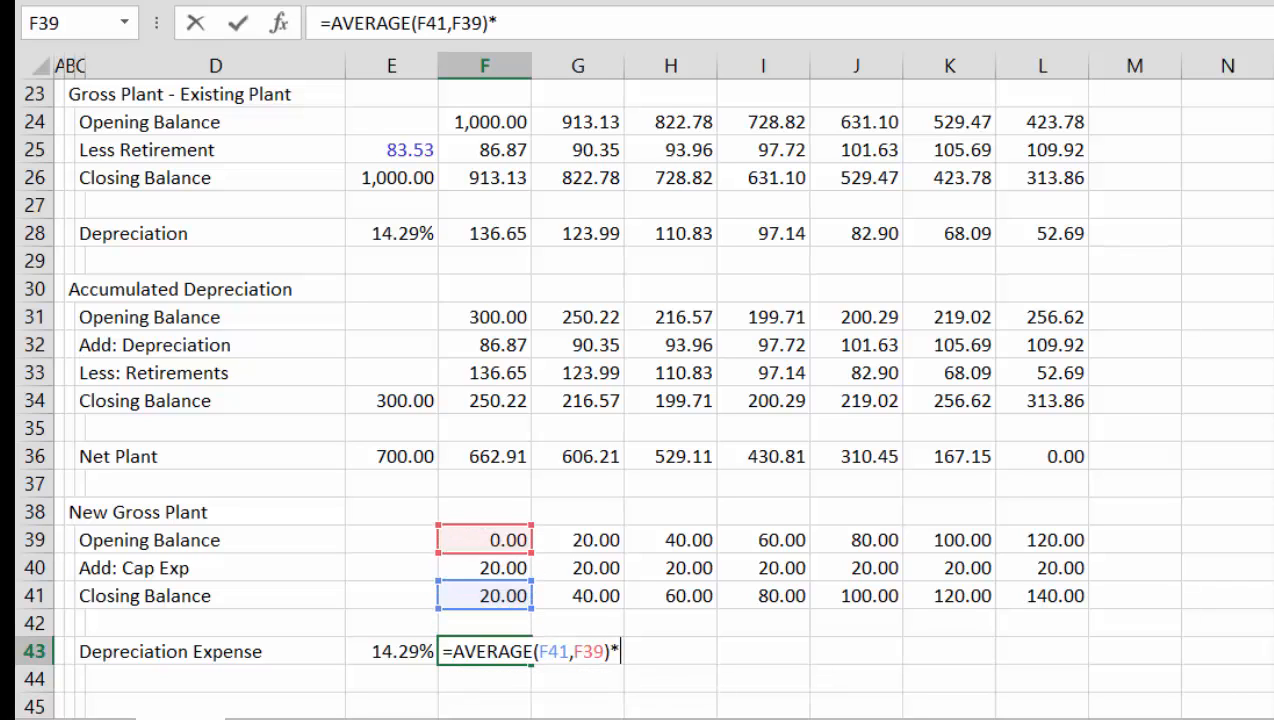
pyautogui.press('Left')
pyautogui.press('Left')
pyautogui.press('Right')
pyautogui.press('F4')
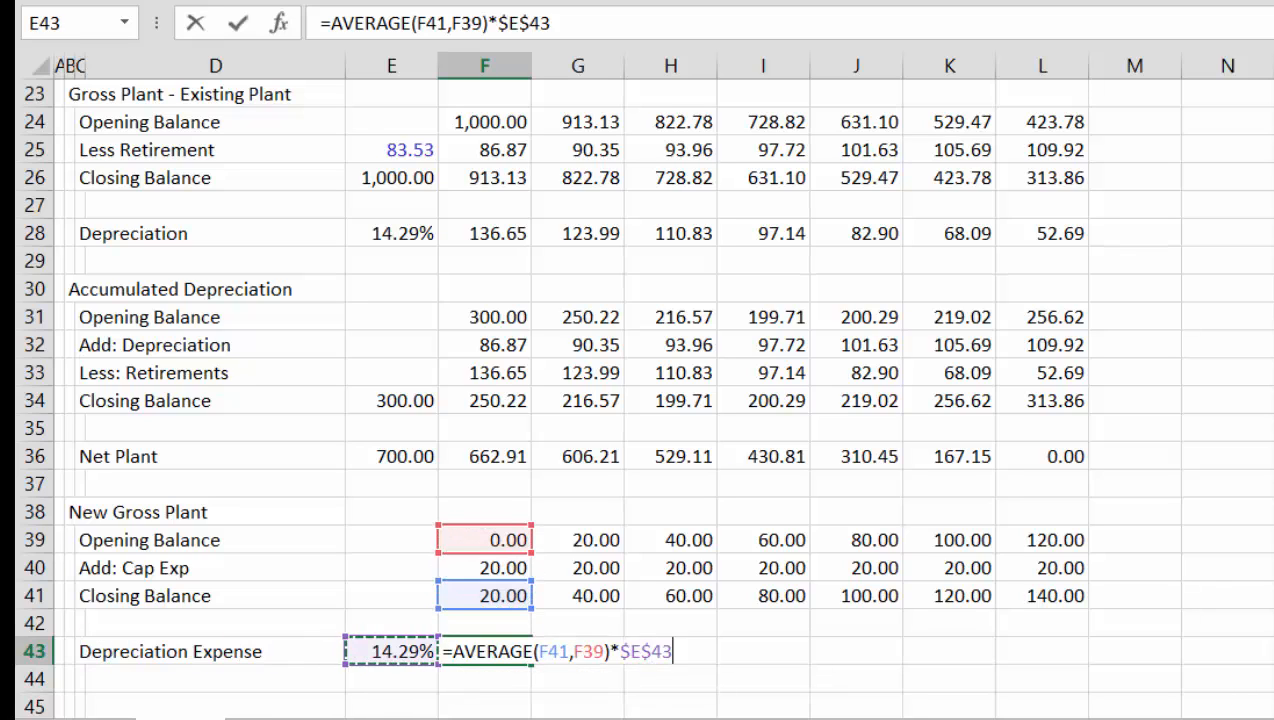
pyautogui.press('Return')
# Format F43 with two decimals and a thousands separator and copy its formula across through L43
pyautogui.press('Up')
pyautogui.hotkey('ctrl', 'shift', '1')
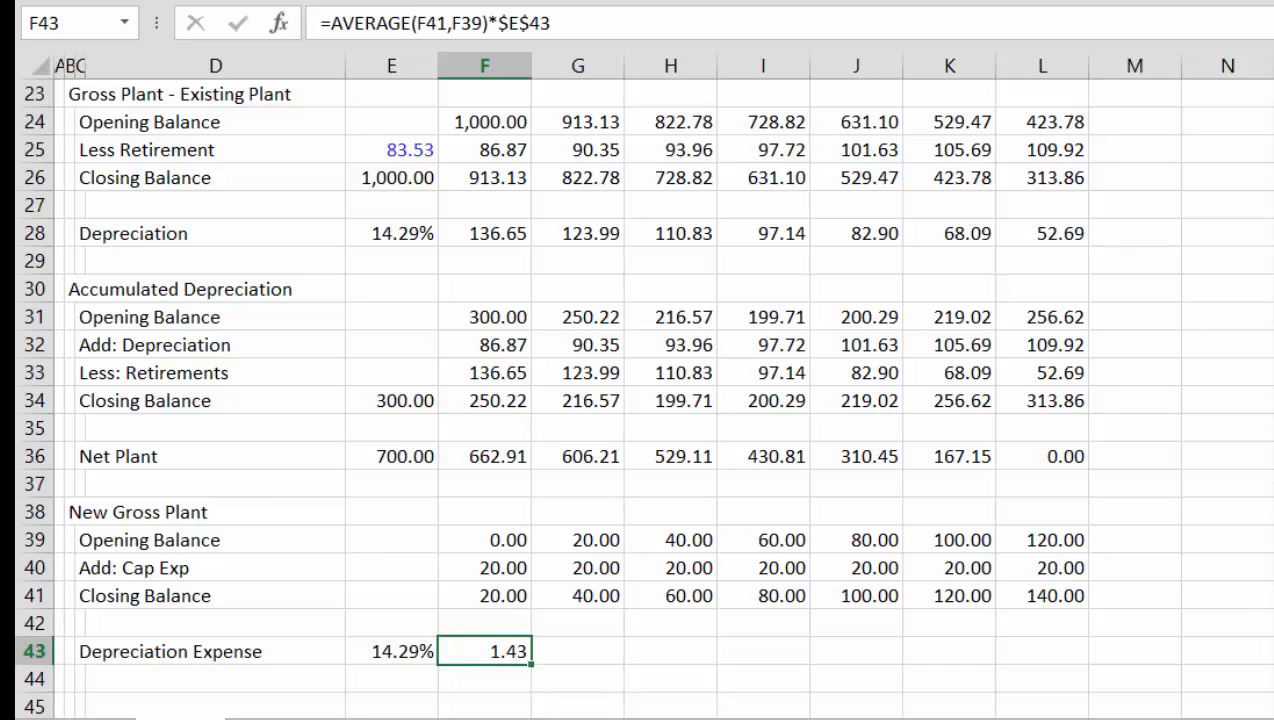
pyautogui.hotkey('shift', 'Right')
pyautogui.hotkey('shift', 'Right')
pyautogui.hotkey('shift', 'Right')
pyautogui.hotkey('shift', 'Right')
pyautogui.hotkey('shift', 'Right')
pyautogui.hotkey('shift', 'Right')
pyautogui.hotkey('ctrl', 'r')
pyautogui.press('Down')
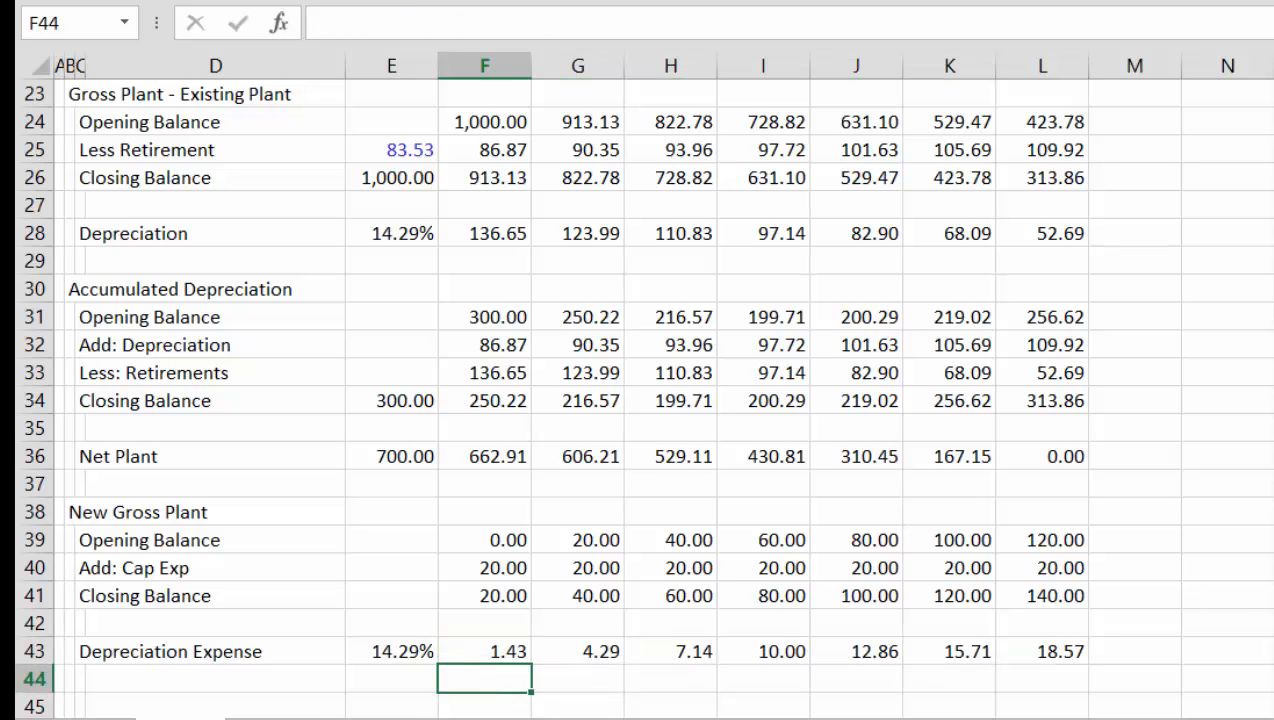
# Add the row label Accumulated Depreciation in C45, leaving one blank row below the new plant's Depreciation Expense
pyautogui.press('Down')
pyautogui.press('Left')
pyautogui.press('Left')
pyautogui.press('Left')
pyautogui.press('Left')
pyautogui.press('Right')
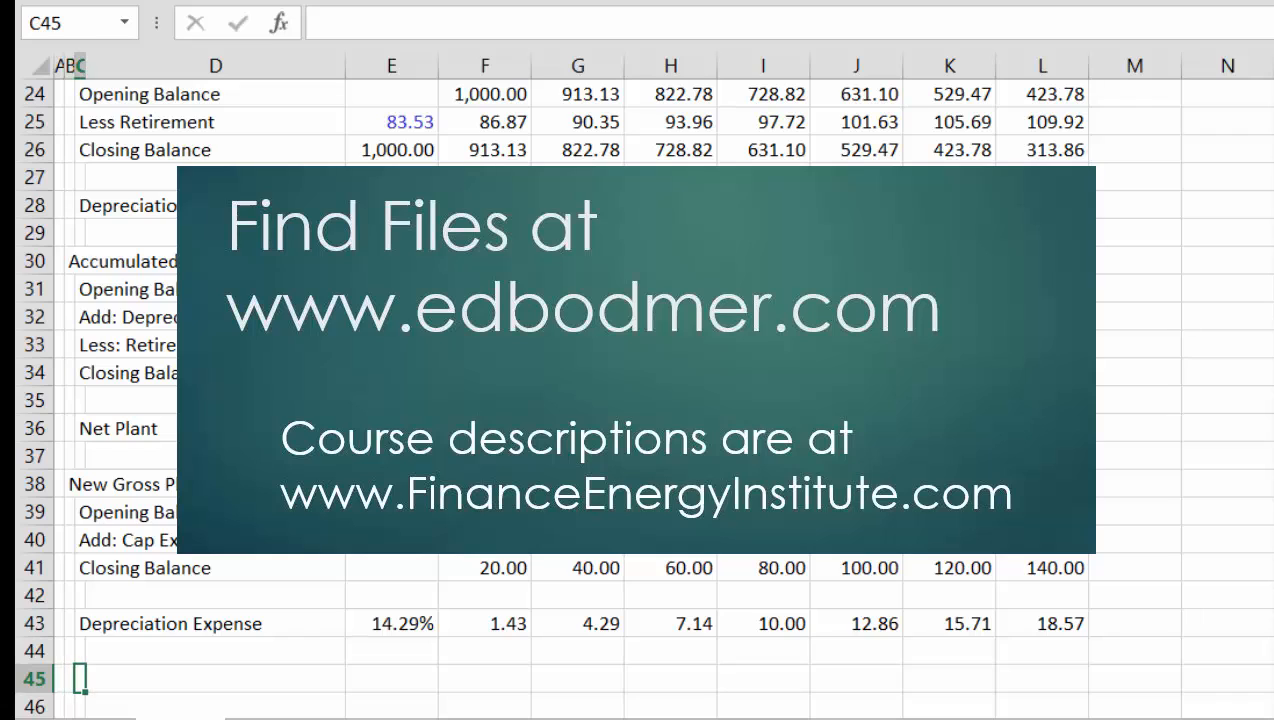
pyautogui.write('Accumulat')
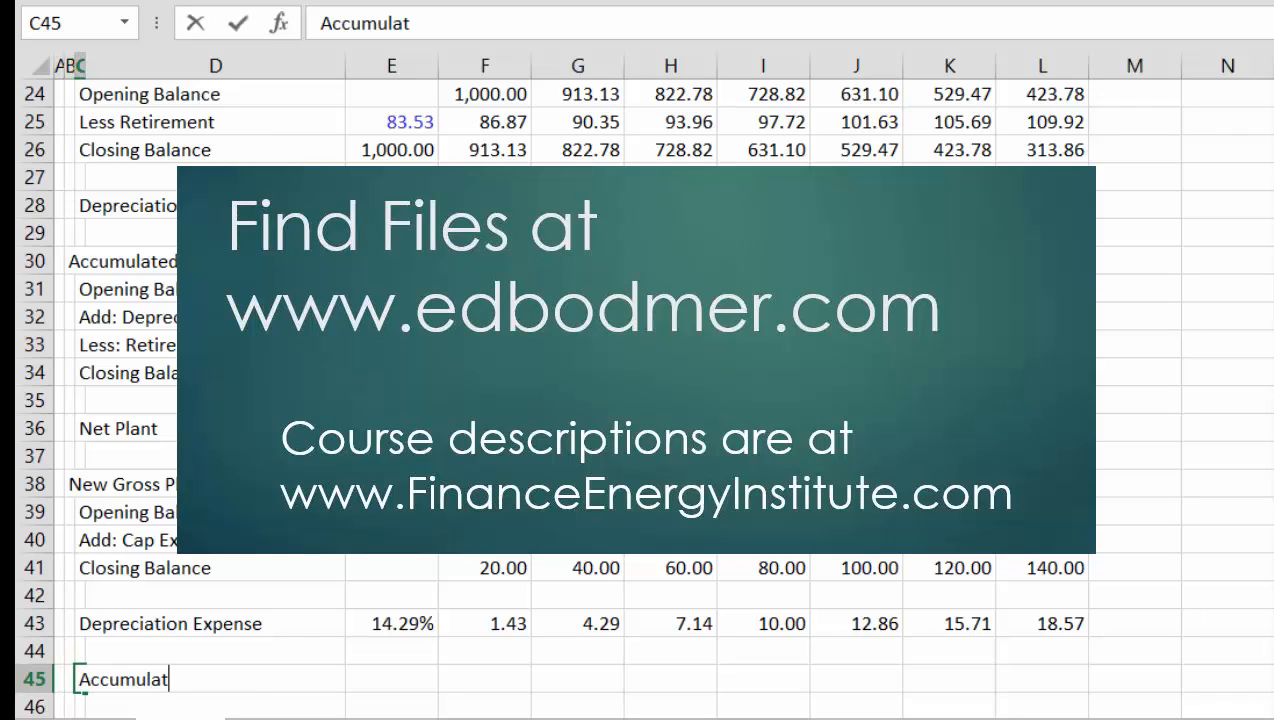
pyautogui.write('ed Depreciation')
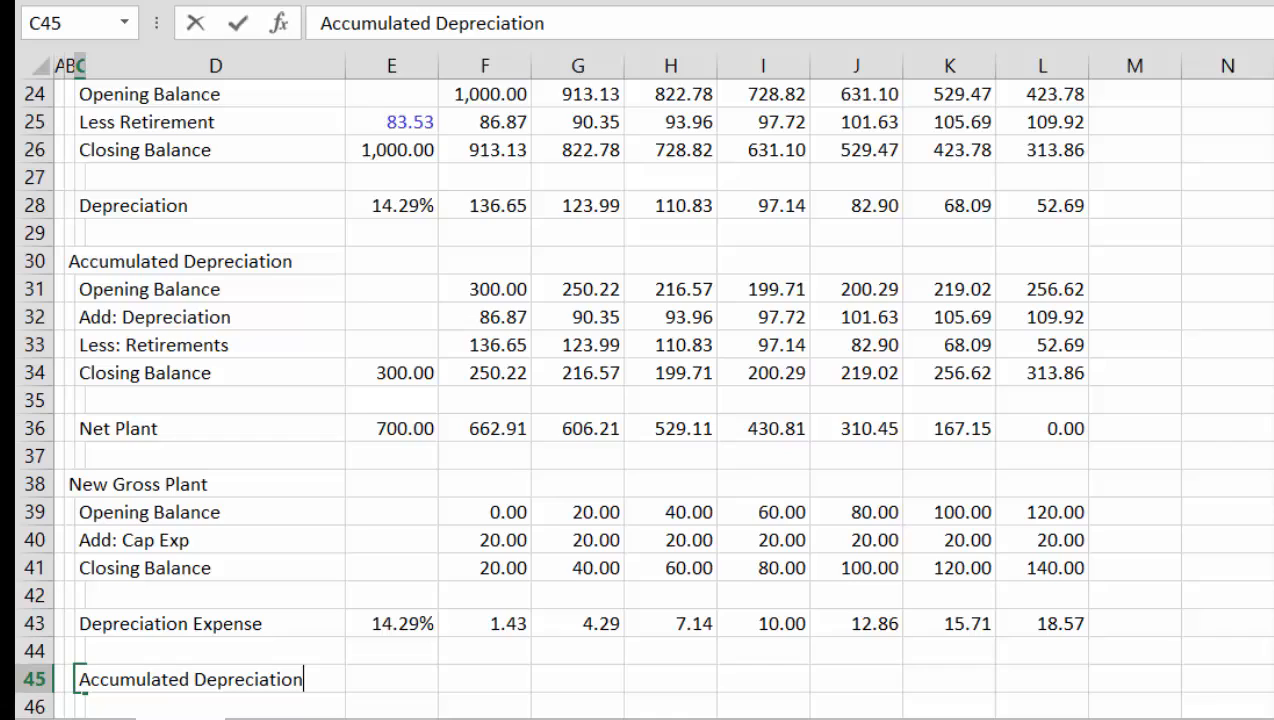
pyautogui.press('Return')
# Calculate the new plant's Accumulated Depreciation in F45 as =E45+F43
pyautogui.press('Up')
pyautogui.press('Right')
pyautogui.press('Right')
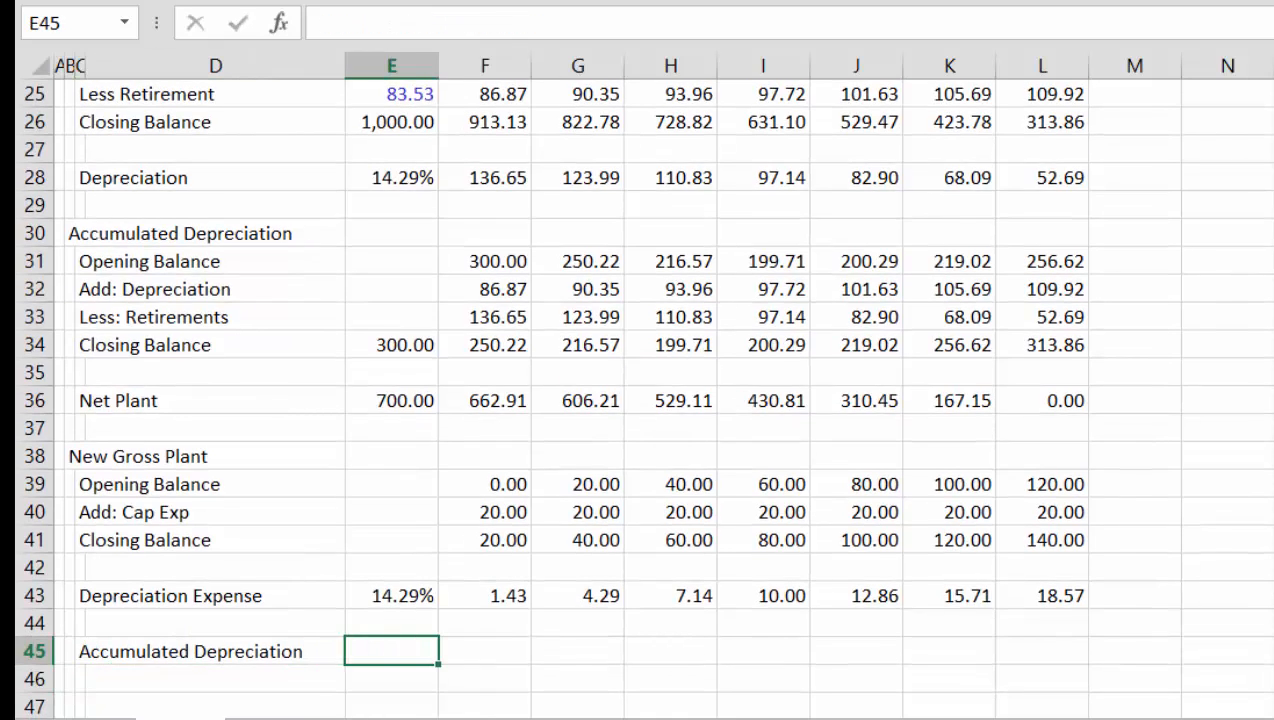
pyautogui.press('Right')
pyautogui.write('=')
pyautogui.press('Left')
pyautogui.write('+')
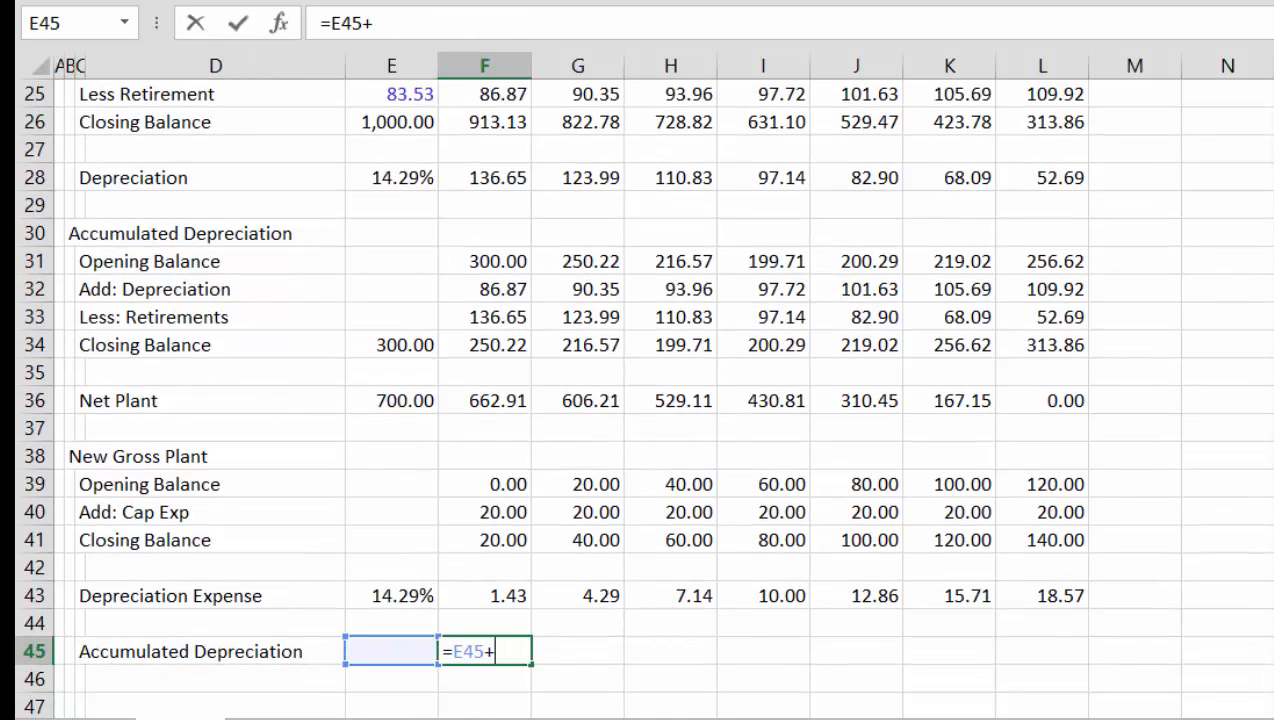
pyautogui.press('Up')
pyautogui.press('Up')
pyautogui.press('Return')
# Copy the Accumulated Depreciation formula in F45 across through L45
pyautogui.press('Up')
pyautogui.hotkey('shift', 'Right')
pyautogui.hotkey('shift', 'Right')
pyautogui.hotkey('shift', 'Right')
pyautogui.hotkey('shift', 'Right')
pyautogui.hotkey('shift', 'Right')
pyautogui.hotkey('shift', 'Right')
pyautogui.hotkey('ctrl', 'r')
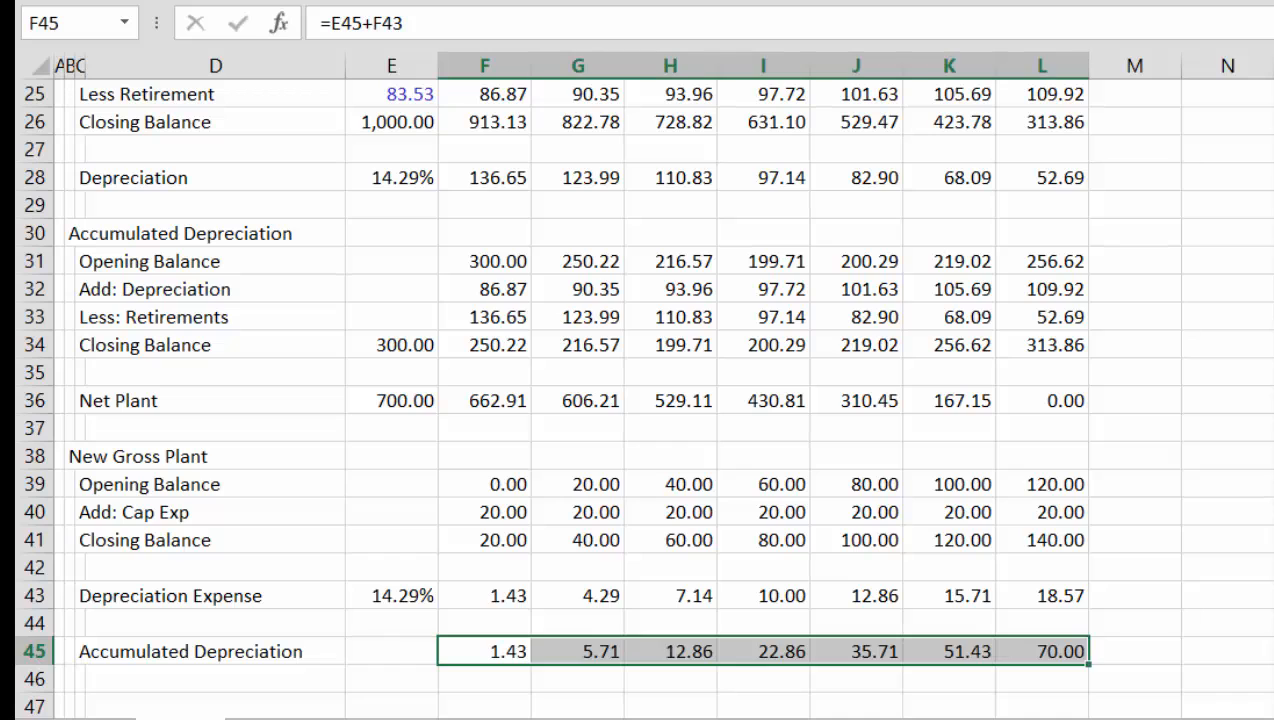
# Add the row label Total Net Plant in C47, leaving one blank row below Accumulated Depreciation
pyautogui.press('Down')
pyautogui.press('Down')
pyautogui.press('Left')
pyautogui.press('Left')
pyautogui.press('Left')
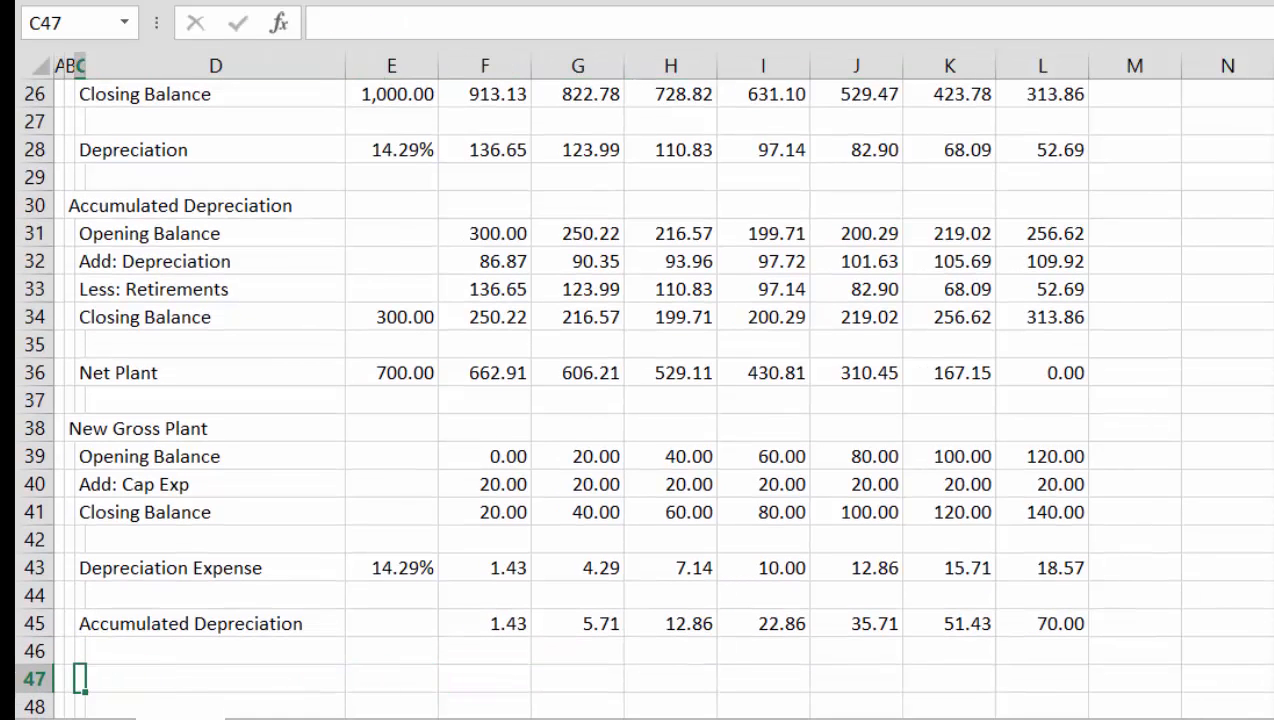
pyautogui.write('Total')
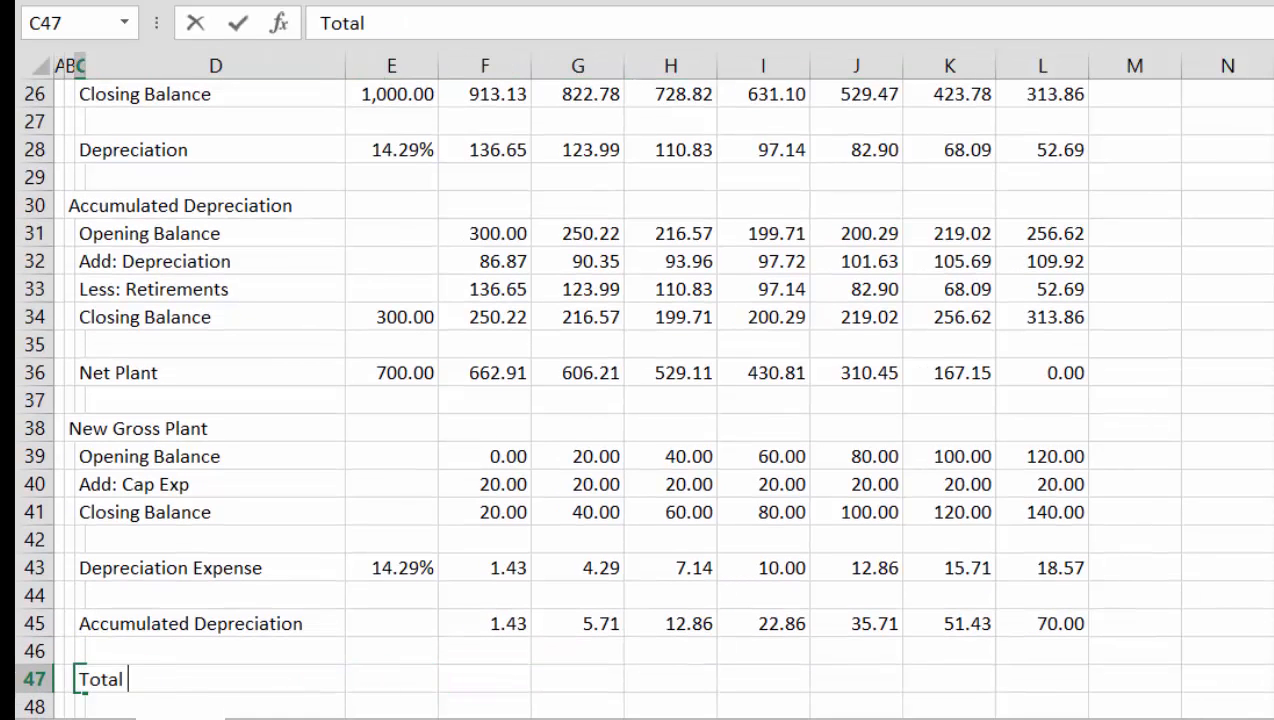
pyautogui.write(' Net Plant')
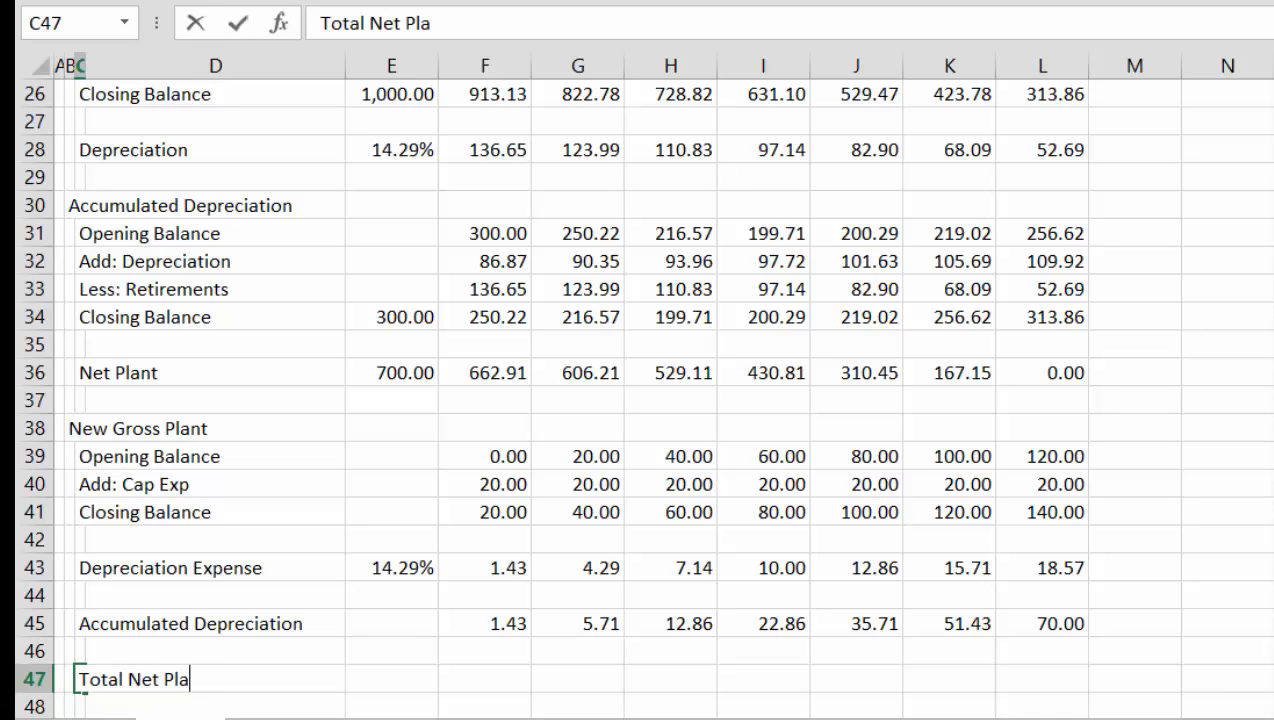
pyautogui.press('Return')
# Calculate Total Net Plant in E47 as =E36+E41-E45, combining existing net plant with new gross plant less its accumulated depreciation
pyautogui.press('Up')
pyautogui.press('Right')
pyautogui.press('Right')
pyautogui.press('Right')
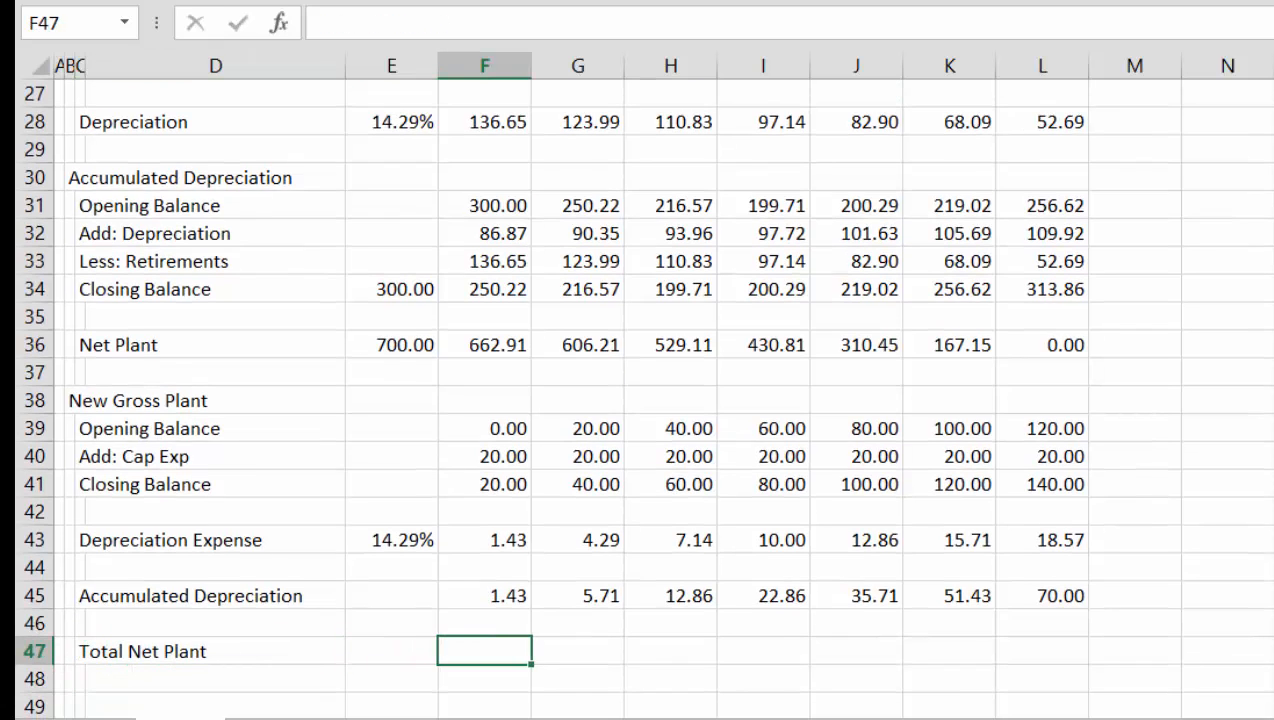
pyautogui.press('Left')
pyautogui.write('=')
pyautogui.press('Up')
pyautogui.press('Up')
pyautogui.press('Up')
pyautogui.press('Up')
pyautogui.press('Up')
pyautogui.press('Up')
pyautogui.press('Up')
pyautogui.press('Up')
pyautogui.press('Up')
pyautogui.press('Up')
pyautogui.press('Up')
pyautogui.press('Up')
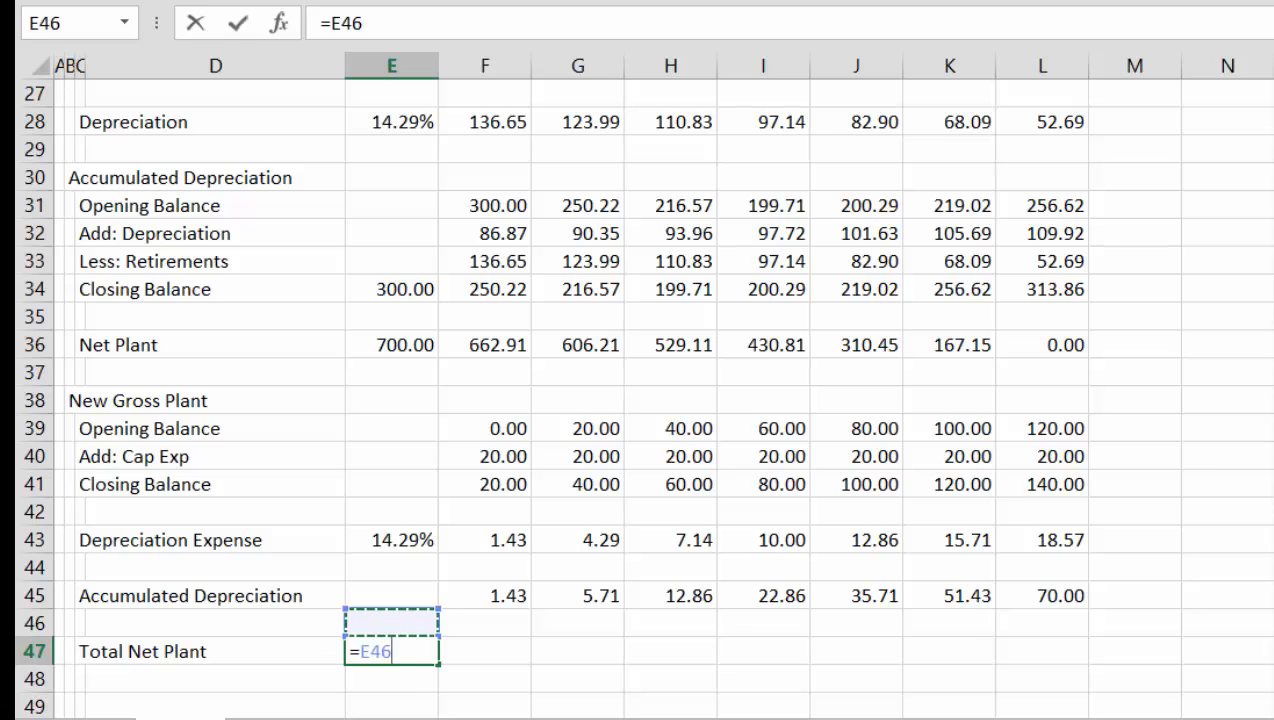
pyautogui.press('Up')
pyautogui.press('Up')
pyautogui.press('Up')
pyautogui.press('Up')
pyautogui.press('Up')
pyautogui.press('Up')
pyautogui.press('Up')
pyautogui.press('Up')
pyautogui.press('Up')
pyautogui.press('Up')
pyautogui.press('Up')
pyautogui.press('Up')
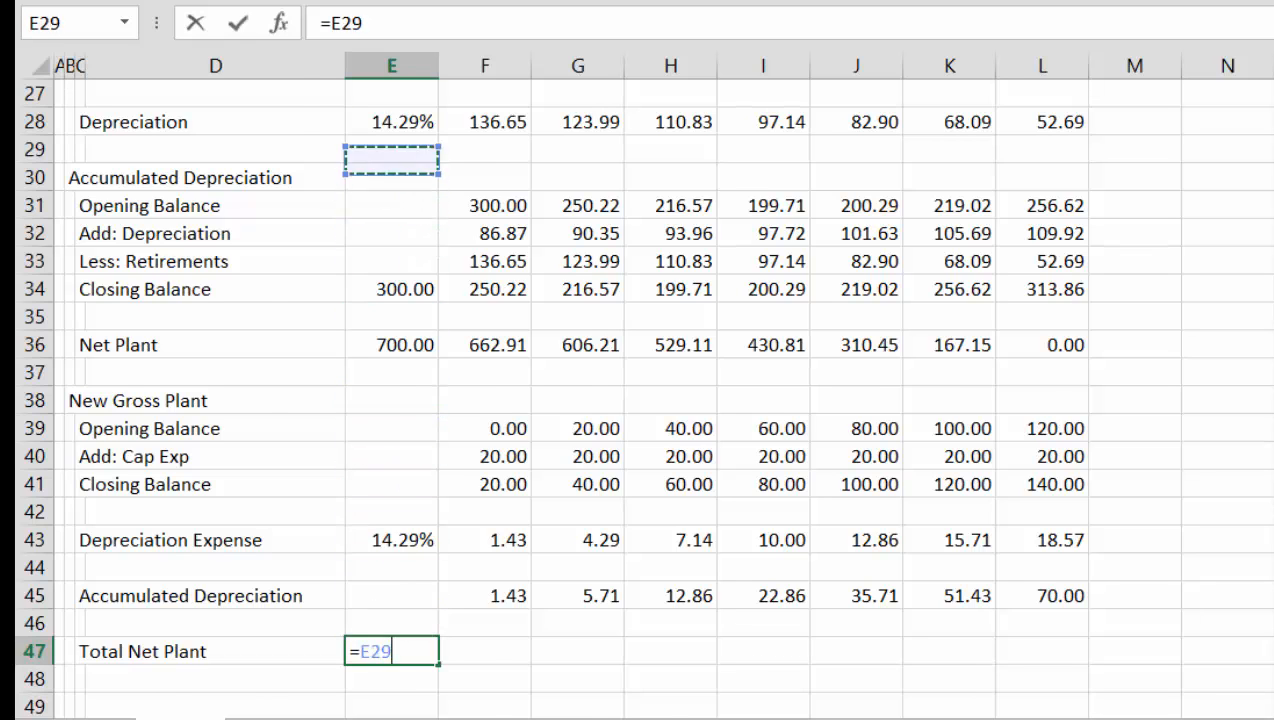
pyautogui.press('Down')
pyautogui.press('Down')
pyautogui.press('Down')
pyautogui.press('Down')
pyautogui.press('Down')
pyautogui.press('Down')
pyautogui.press('Down')
pyautogui.press('Down')
pyautogui.press('Down')
pyautogui.press('Down')
pyautogui.press('Down')
pyautogui.press('Down')
pyautogui.press('Down')
pyautogui.press('Down')
pyautogui.press('Down')
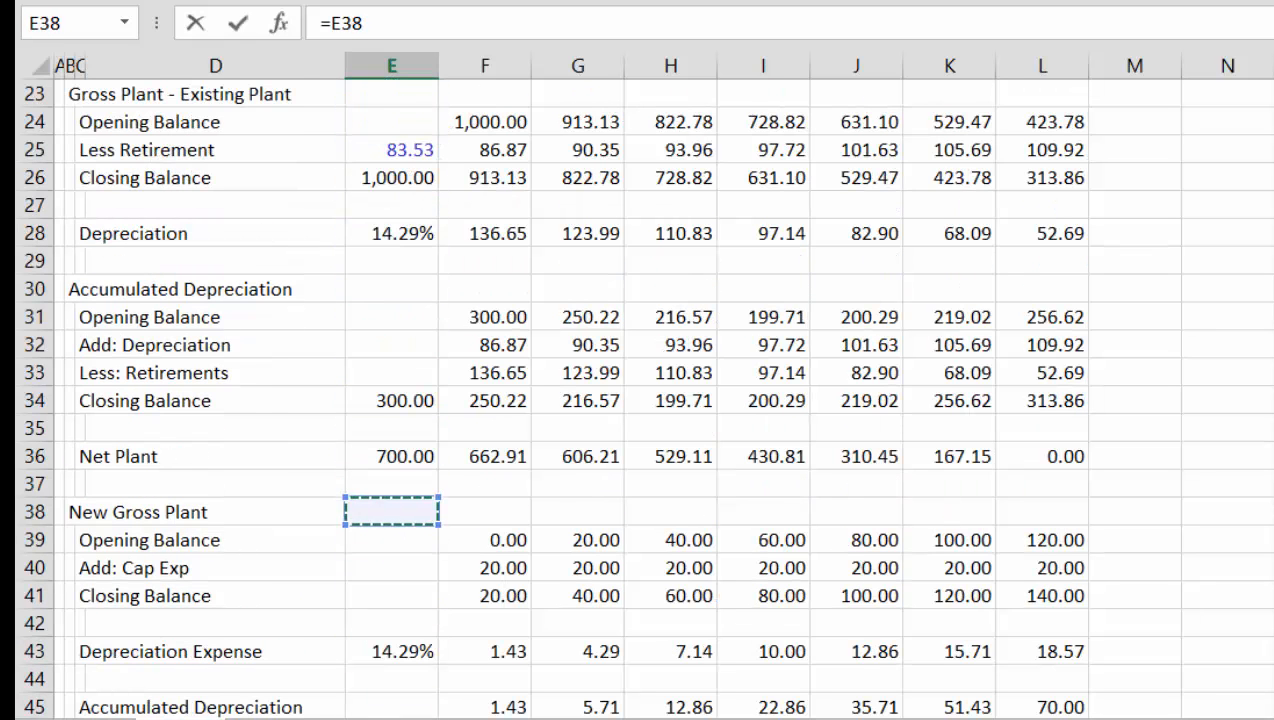
pyautogui.press('Up')
pyautogui.press('Up')
pyautogui.write('+')
pyautogui.press('Up')
pyautogui.press('Up')
pyautogui.press('Up')
pyautogui.press('Up')
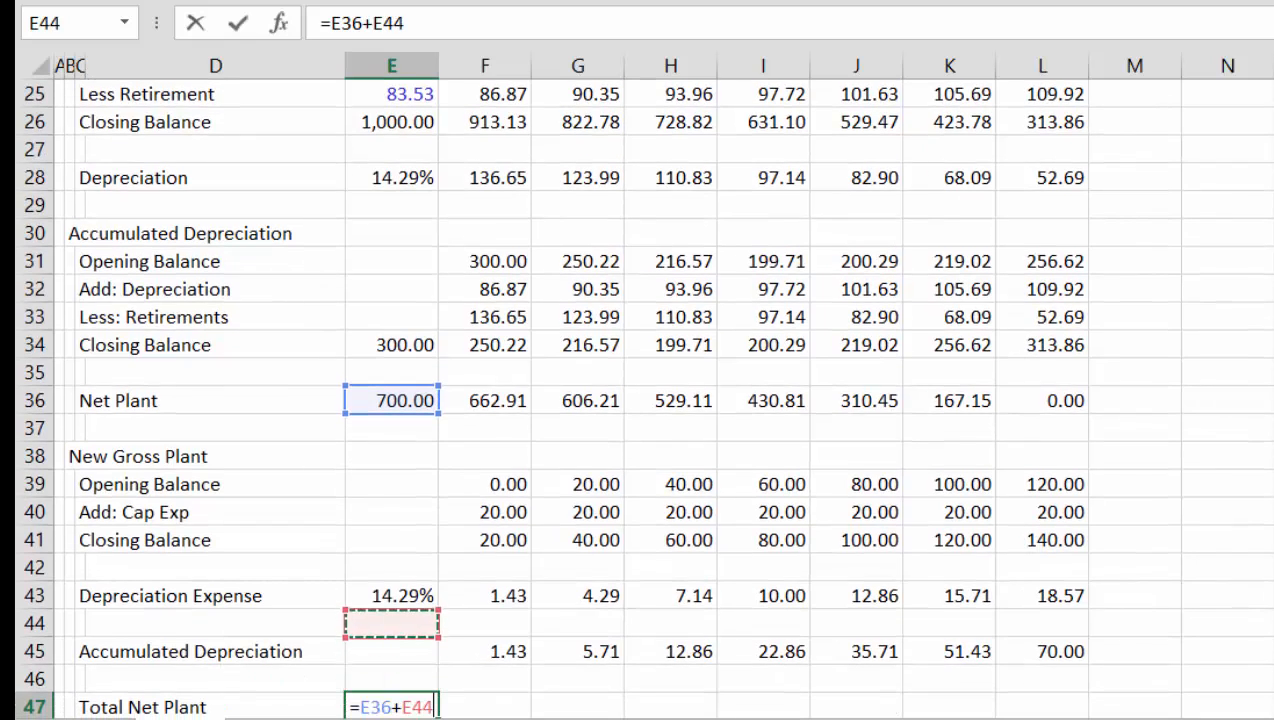
pyautogui.press('Up')
pyautogui.press('Up')
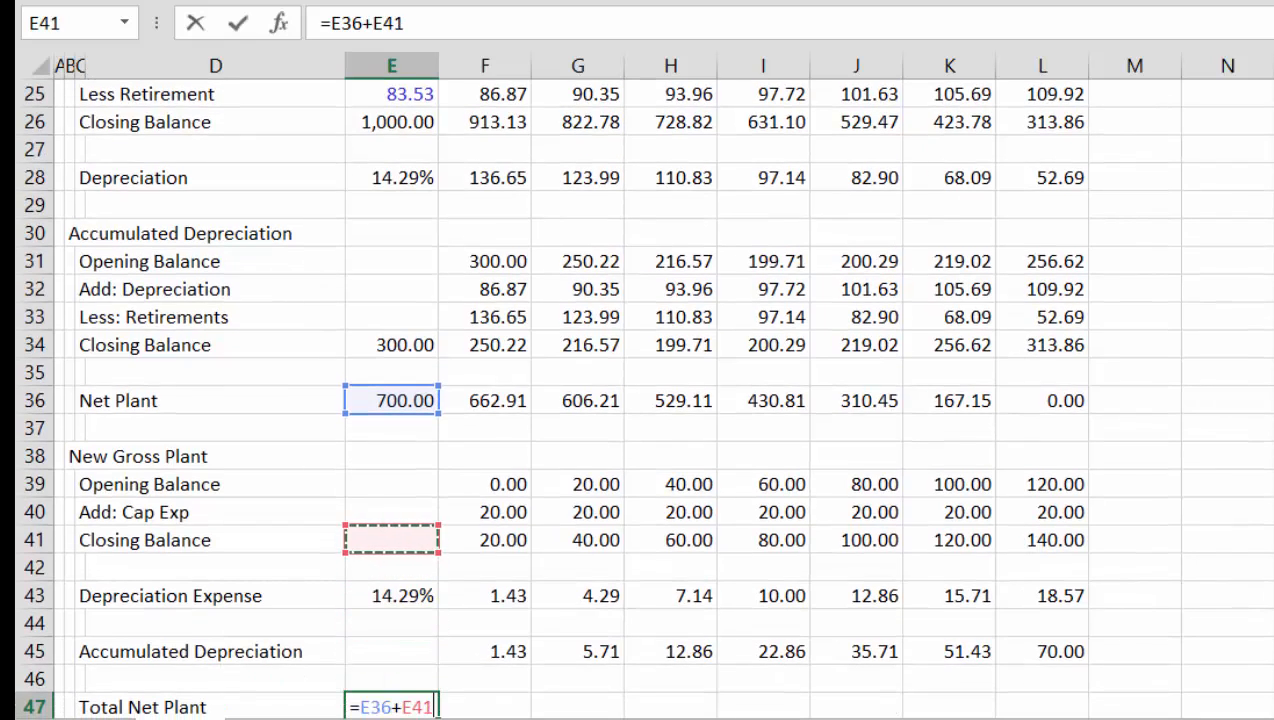
pyautogui.write('-')
pyautogui.press('Up')
pyautogui.press('Up')
pyautogui.press('Return')
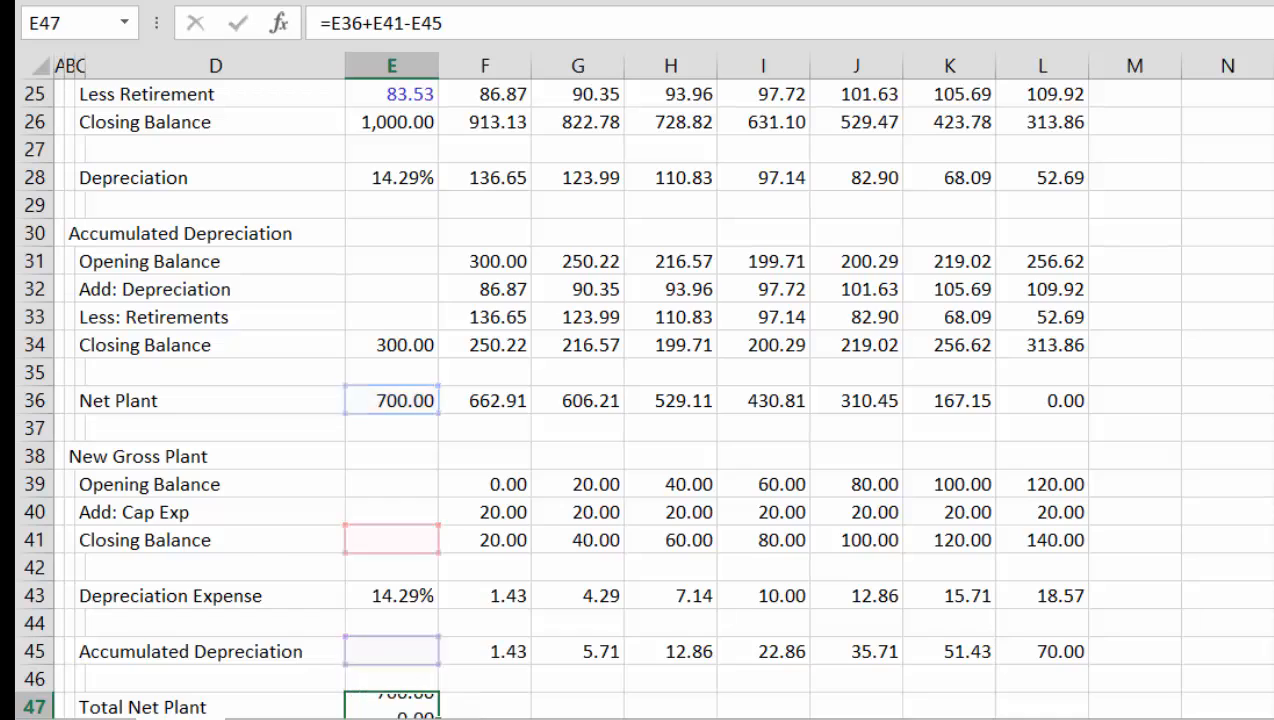
# Copy the Total Net Plant formula in E47 across through L47
pyautogui.press('Up')
pyautogui.hotkey('shift', 'Right')
pyautogui.hotkey('shift', 'Right')
pyautogui.hotkey('shift', 'Right')
pyautogui.hotkey('shift', 'Right')
pyautogui.hotkey('shift', 'Right')
pyautogui.hotkey('shift', 'Right')
pyautogui.hotkey('shift', 'Right')
pyautogui.hotkey('ctrl', 'r')
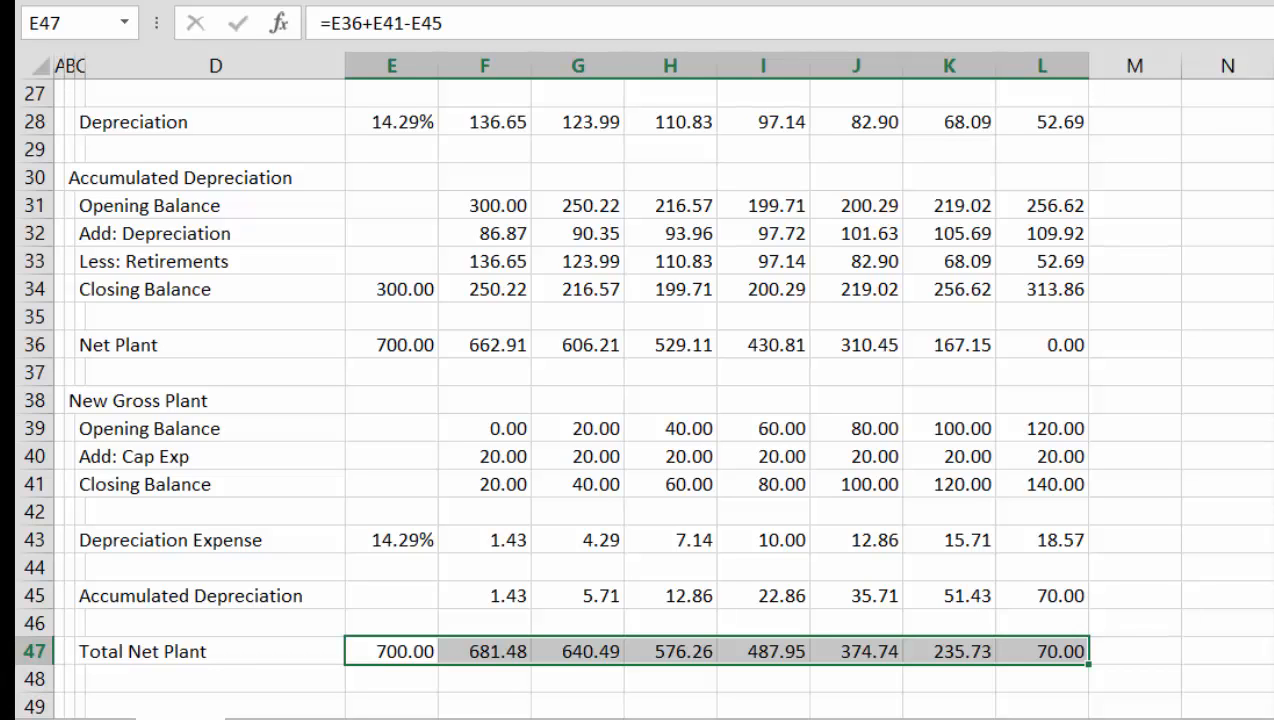
# Set the first Cap Exp assumption in E17 to 50
pyautogui.press('Up')
pyautogui.press('Up')
pyautogui.press('Up')
pyautogui.press('Up')
pyautogui.press('Up')
pyautogui.press('Up')
pyautogui.press('Up')
pyautogui.press('Up')
pyautogui.press('Up')
pyautogui.press('Up')
pyautogui.press('Up')
pyautogui.press('Up')
pyautogui.press('Up')
pyautogui.press('Up')
pyautogui.press('Up')
pyautogui.press('Up')
pyautogui.press('Up')
pyautogui.press('Up')
pyautogui.press('Up')
pyautogui.press('Up')
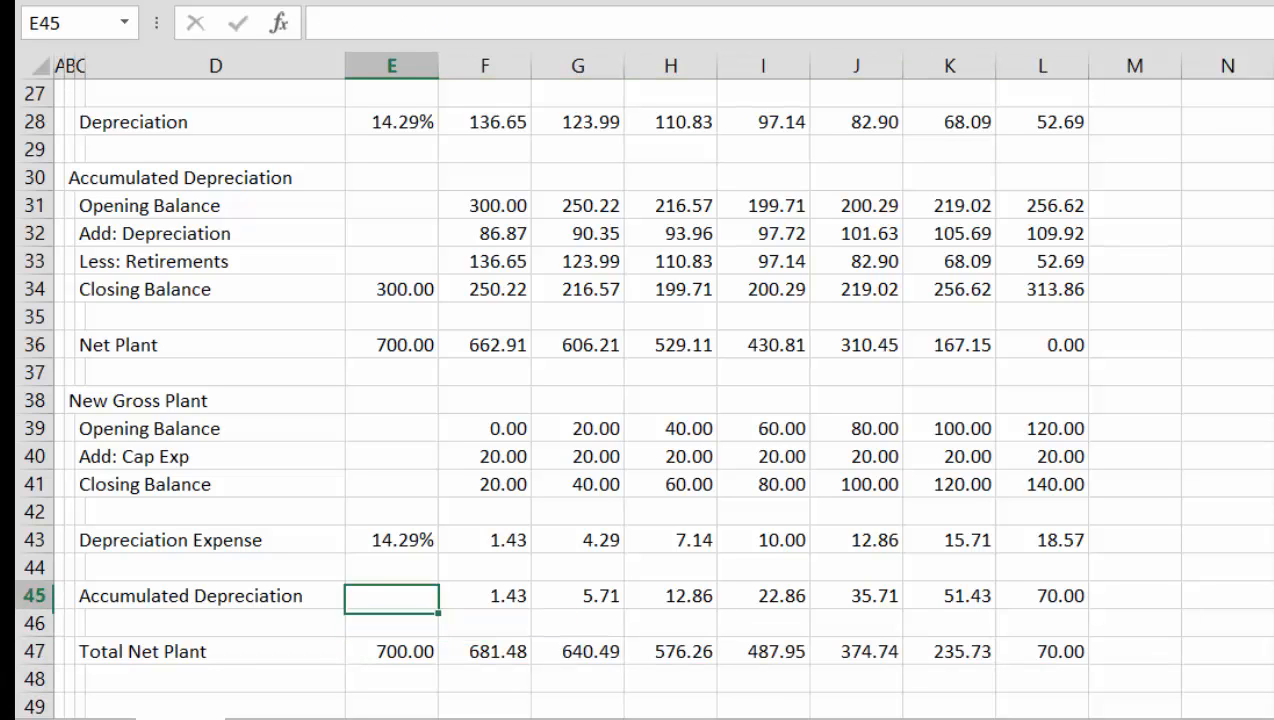
pyautogui.press('Up')
pyautogui.press('Up')
pyautogui.press('Up')
pyautogui.press('Up')
pyautogui.press('Down')
pyautogui.press('Down')
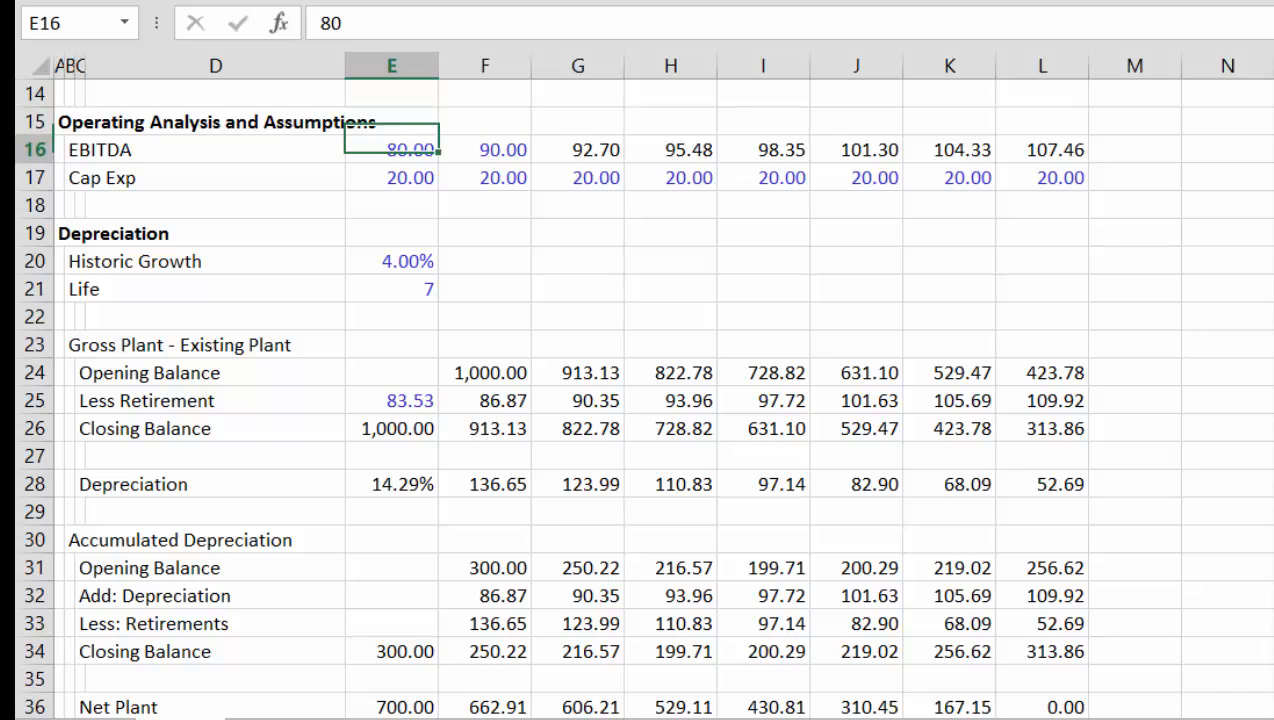
pyautogui.press('Down')
pyautogui.write('50')
pyautogui.press('Return')
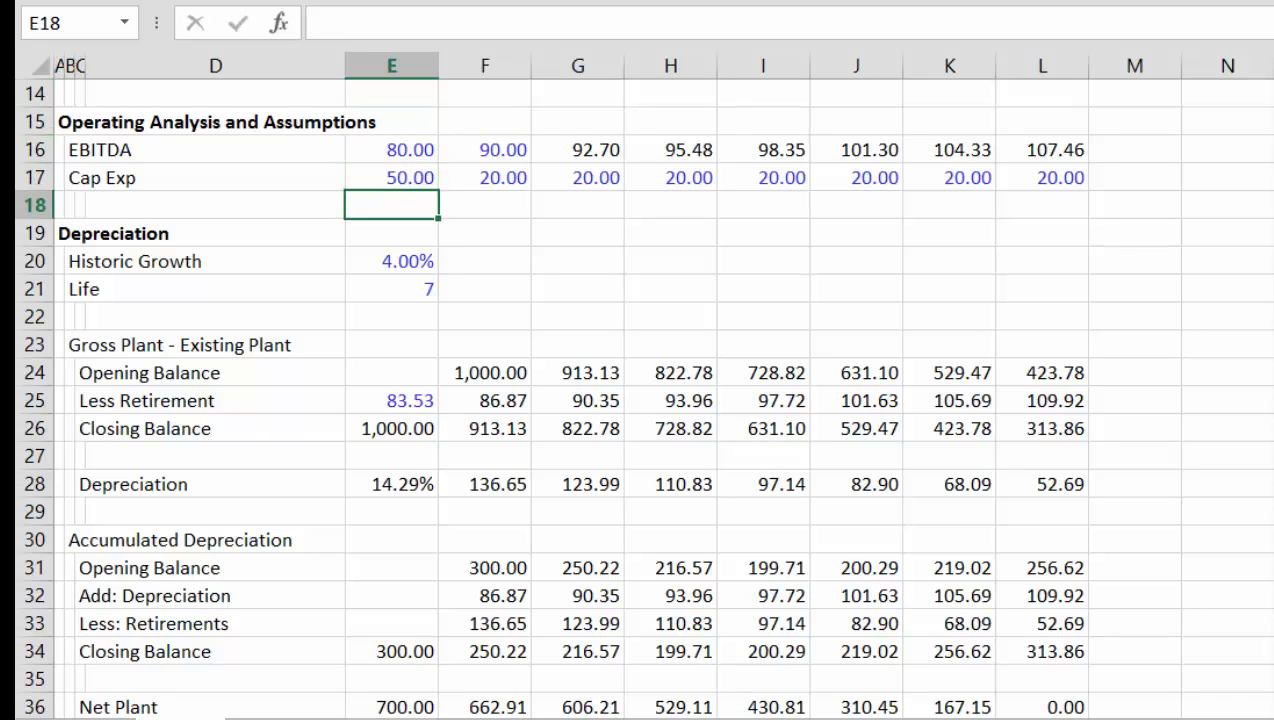
# Set the Cap Exp assumption in E17 to 80 and copy it across through L17
pyautogui.press('Up')
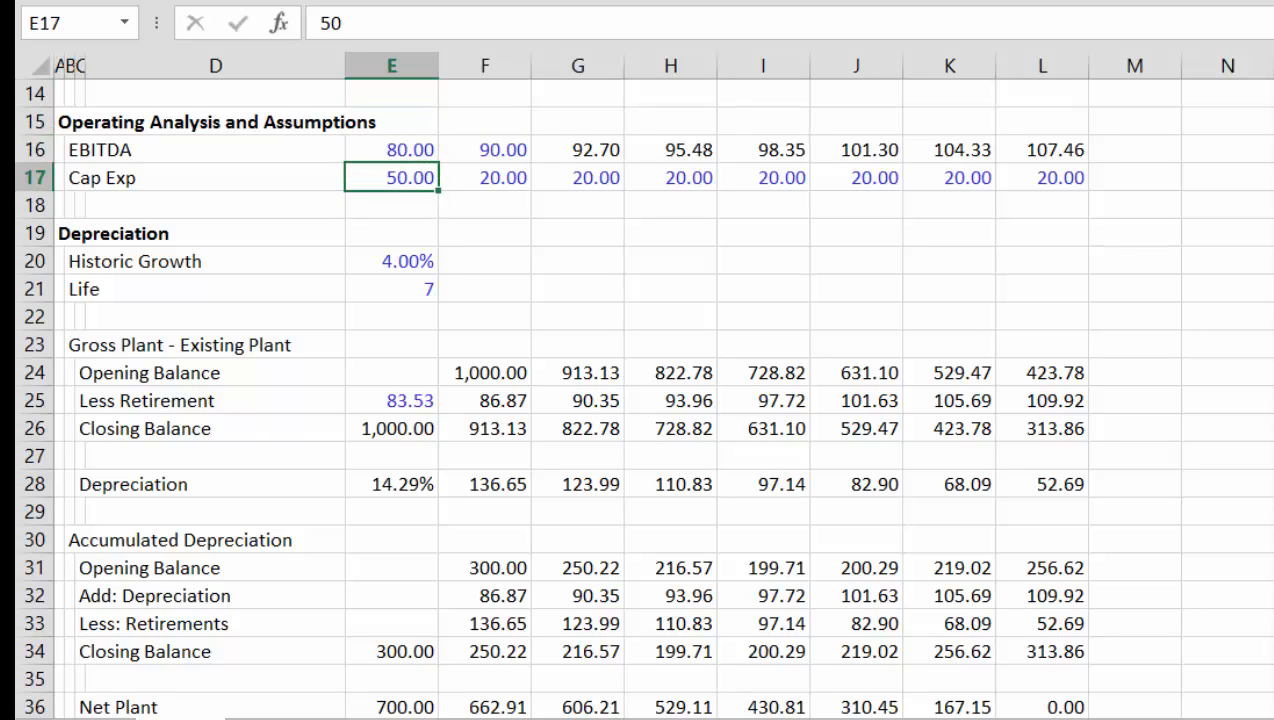
pyautogui.press('Left')
pyautogui.press('Right')
pyautogui.write('80')
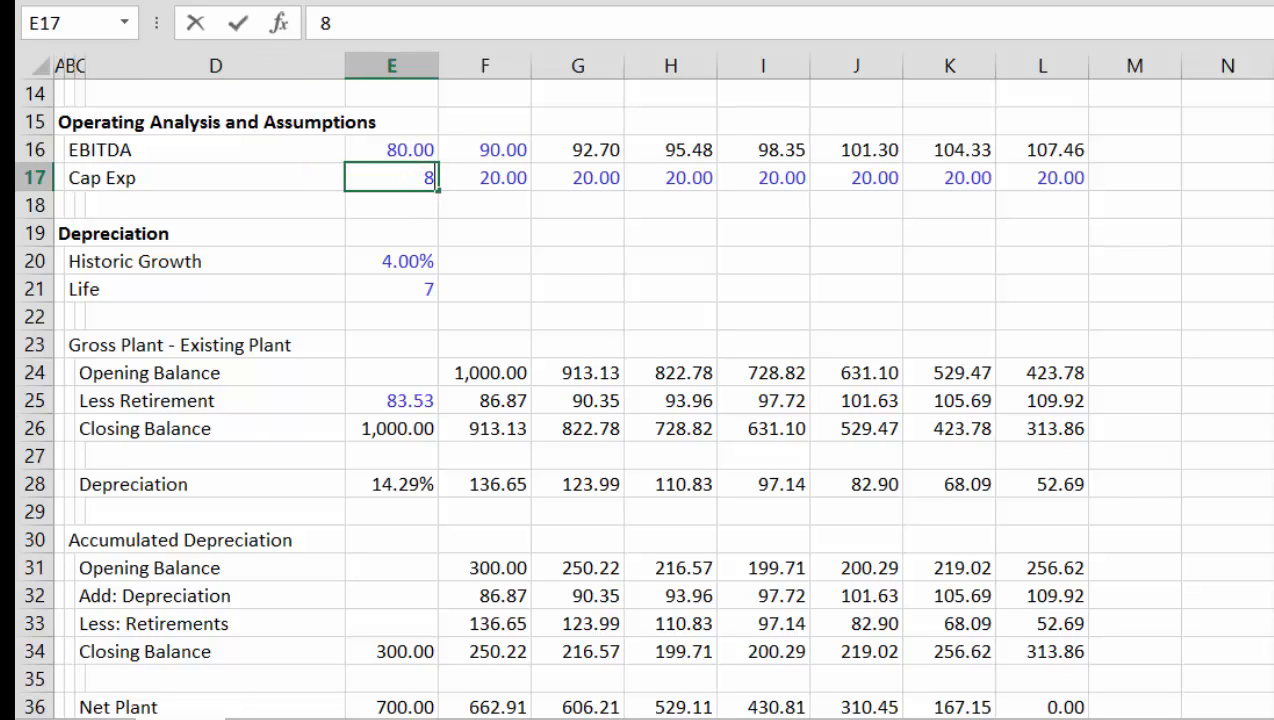
pyautogui.press('Return')
pyautogui.press('Up')
pyautogui.hotkey('ctrl', 'shift', 'Right')
pyautogui.hotkey('ctrl', 'r')
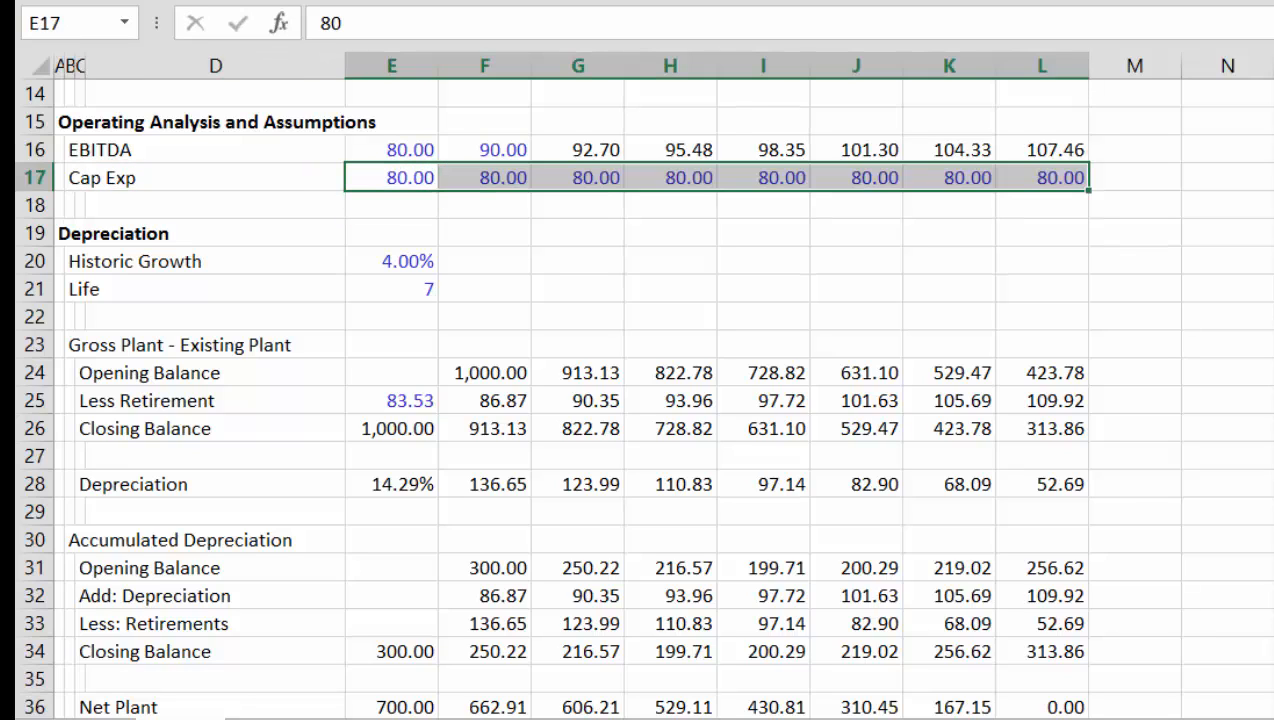
# Set the historic EBITDA assumption in E16 to 130
pyautogui.press('Up')
pyautogui.press('Up')
pyautogui.press('Down')
pyautogui.press('Left')
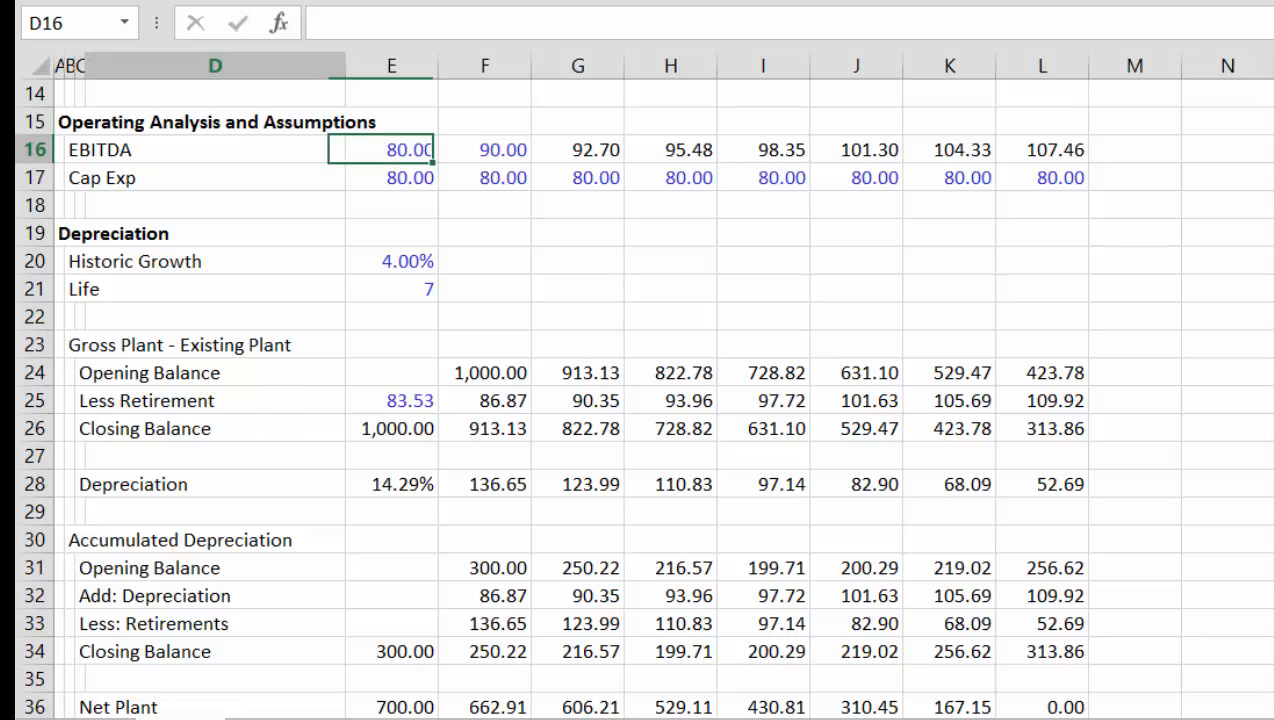
pyautogui.press('Right')
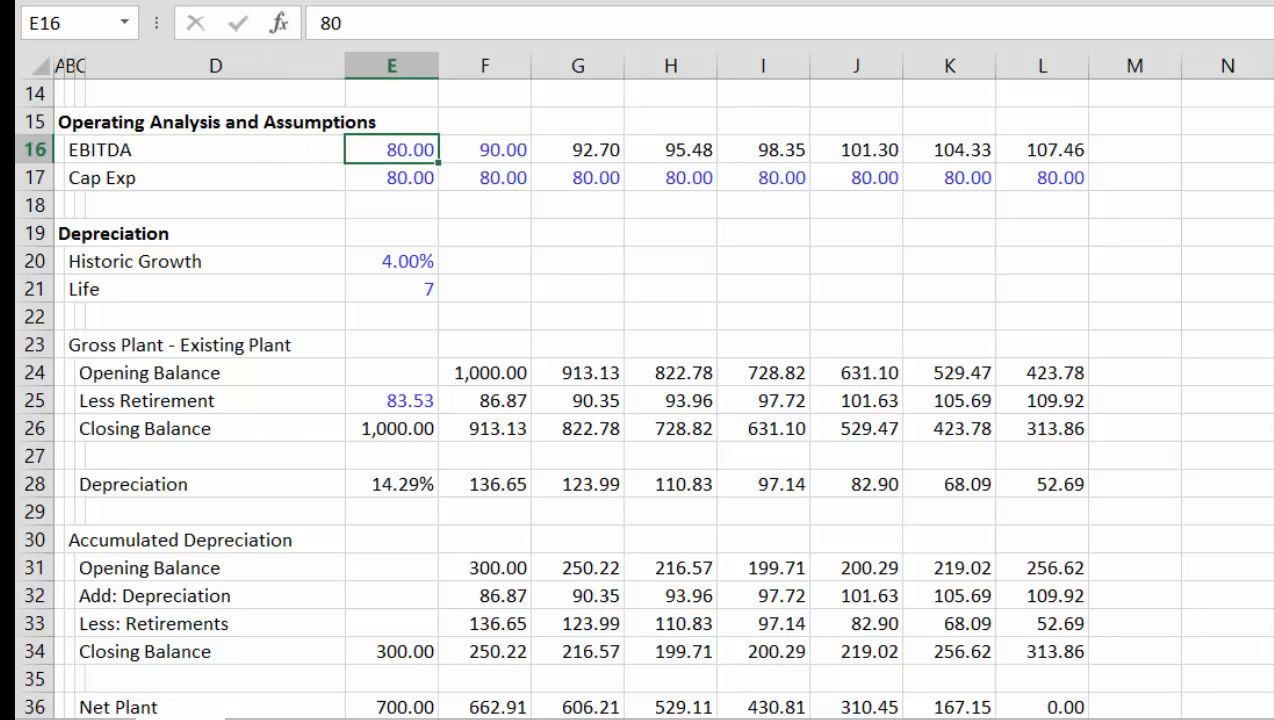
pyautogui.press('F2')
pyautogui.press('BackSpace')
pyautogui.press('BackSpace')
pyautogui.write('130')
pyautogui.press('Return')
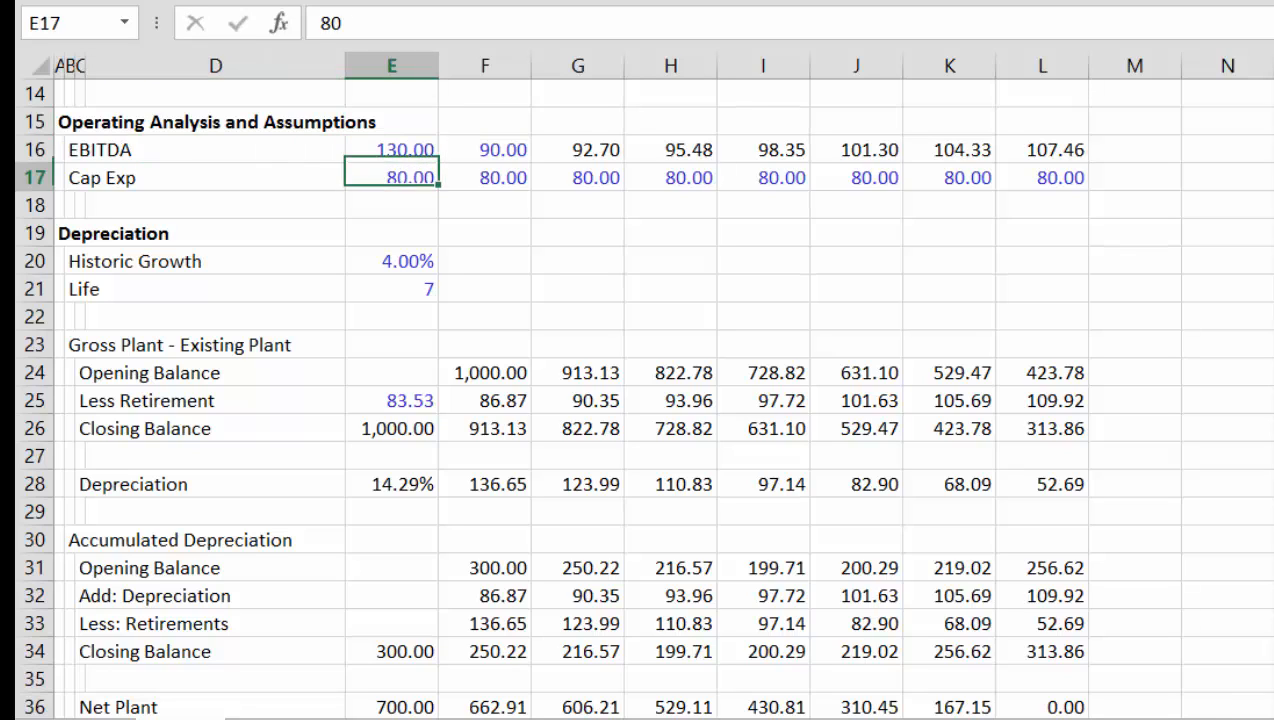
# Set the first-column EBITDA assumption in E16 to 150
pyautogui.press('Up')
pyautogui.write('150')
pyautogui.press('Return')
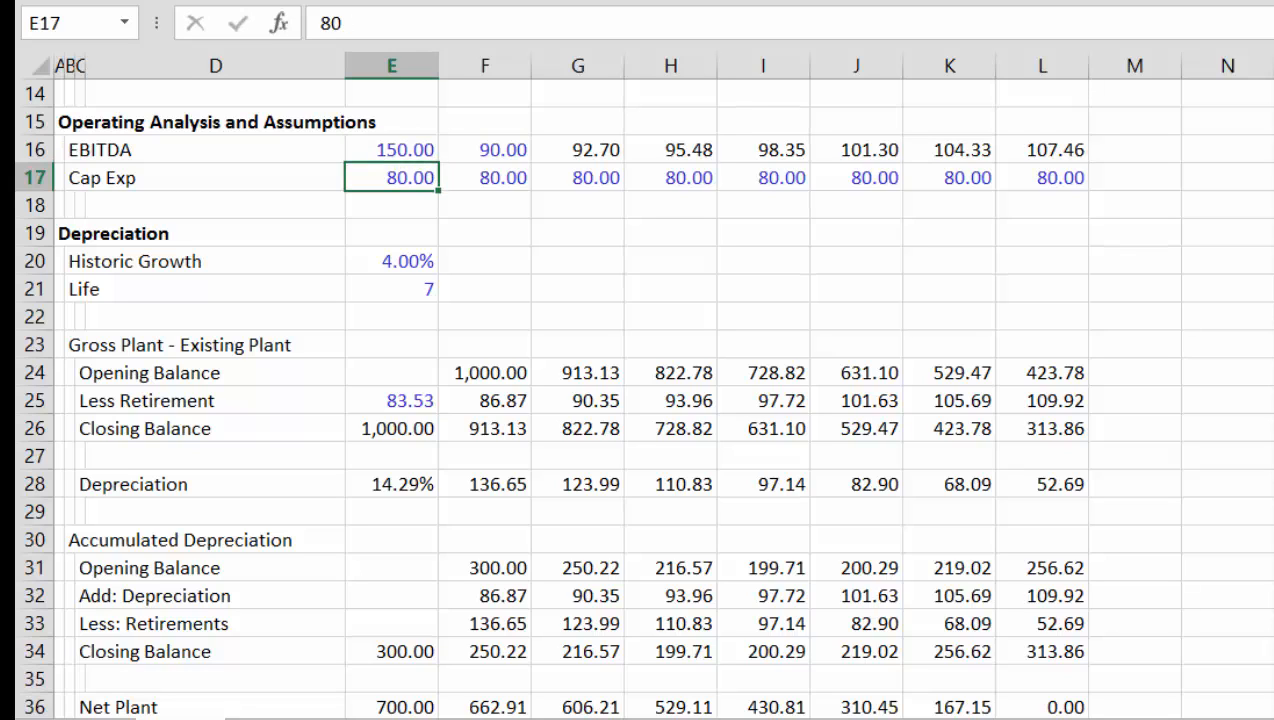
# Set the 2017 EBITDA in cell F16 to 170
pyautogui.press('Up')
pyautogui.press('Right')
pyautogui.press('F2')
pyautogui.press('BackSpace')
pyautogui.press('BackSpace')
pyautogui.write('170')
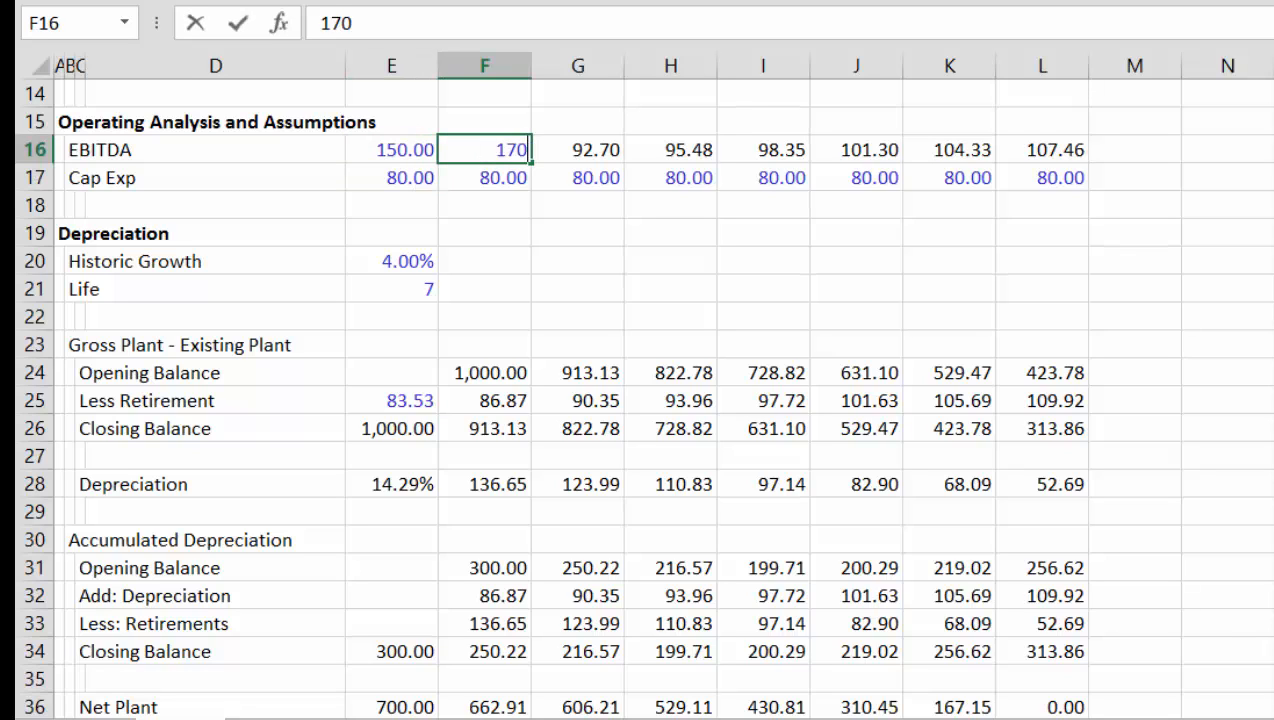
pyautogui.press('Return')
# Review the existing plant and new plant depreciation schedules down to the Total Net Plant row
pyautogui.press('Down')
pyautogui.press('Down')
pyautogui.press('Down')
pyautogui.press('Down')
pyautogui.press('Down')
pyautogui.press('Down')
pyautogui.press('Down')
pyautogui.press('Down')
pyautogui.press('Down')
pyautogui.press('Down')
pyautogui.press('Down')
pyautogui.press('Down')
pyautogui.press('Down')
pyautogui.press('Down')
pyautogui.press('Down')
pyautogui.press('Down')
pyautogui.press('Down')
pyautogui.press('Down')
pyautogui.press('Down')
pyautogui.press('Down')
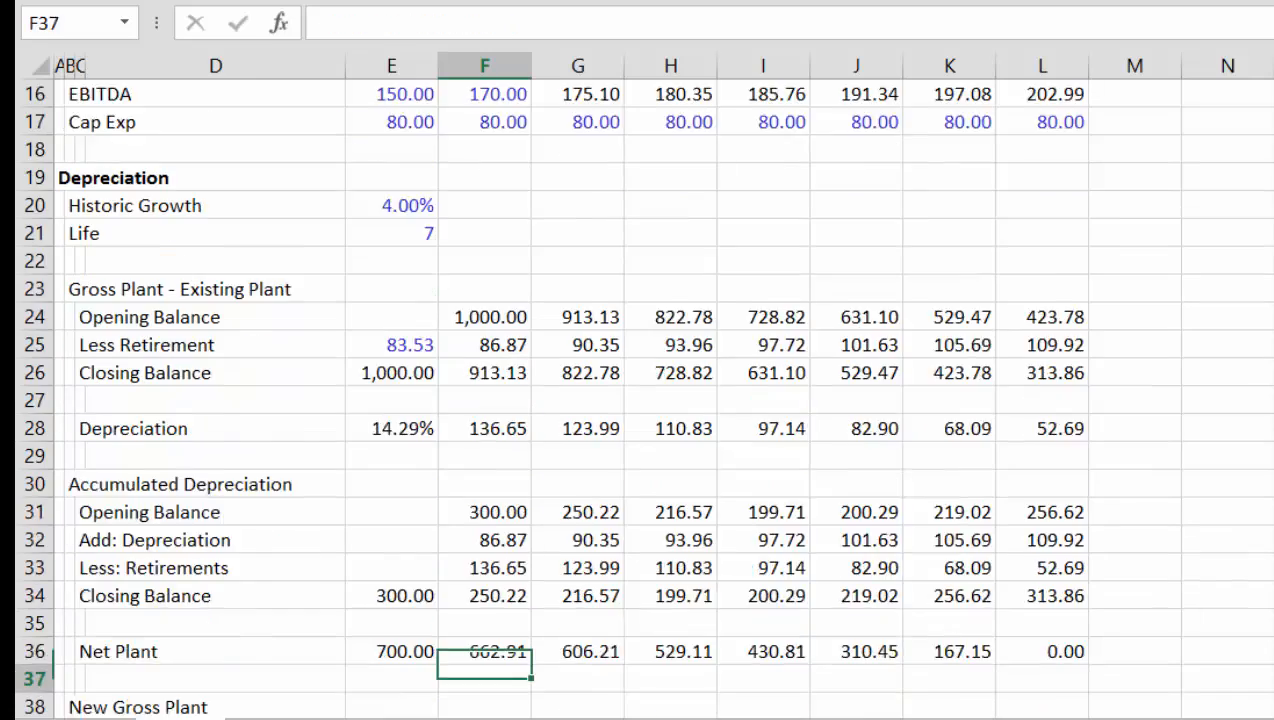
pyautogui.press('Down')
pyautogui.press('Down')
pyautogui.press('Down')
pyautogui.press('Down')
pyautogui.press('Down')
pyautogui.press('Up')
pyautogui.press('Up')
pyautogui.press('Up')
pyautogui.press('Up')
pyautogui.press('Up')
pyautogui.press('Up')
pyautogui.press('Up')
pyautogui.press('Up')
pyautogui.press('Up')
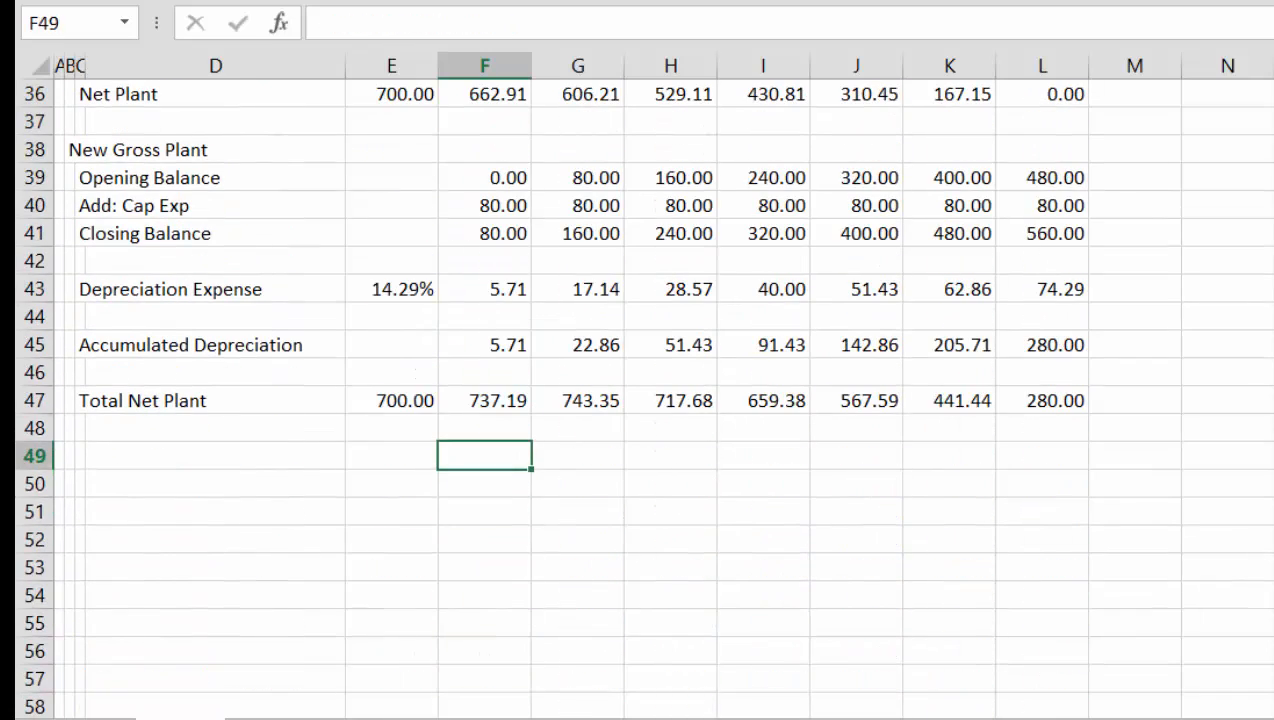
# Check the accumulated depreciation, net plant and new gross plant rows against the space below Total Net Plant
pyautogui.press('Left')
pyautogui.press('Left')
pyautogui.press('Left')
pyautogui.press('Left')
pyautogui.press('Left')
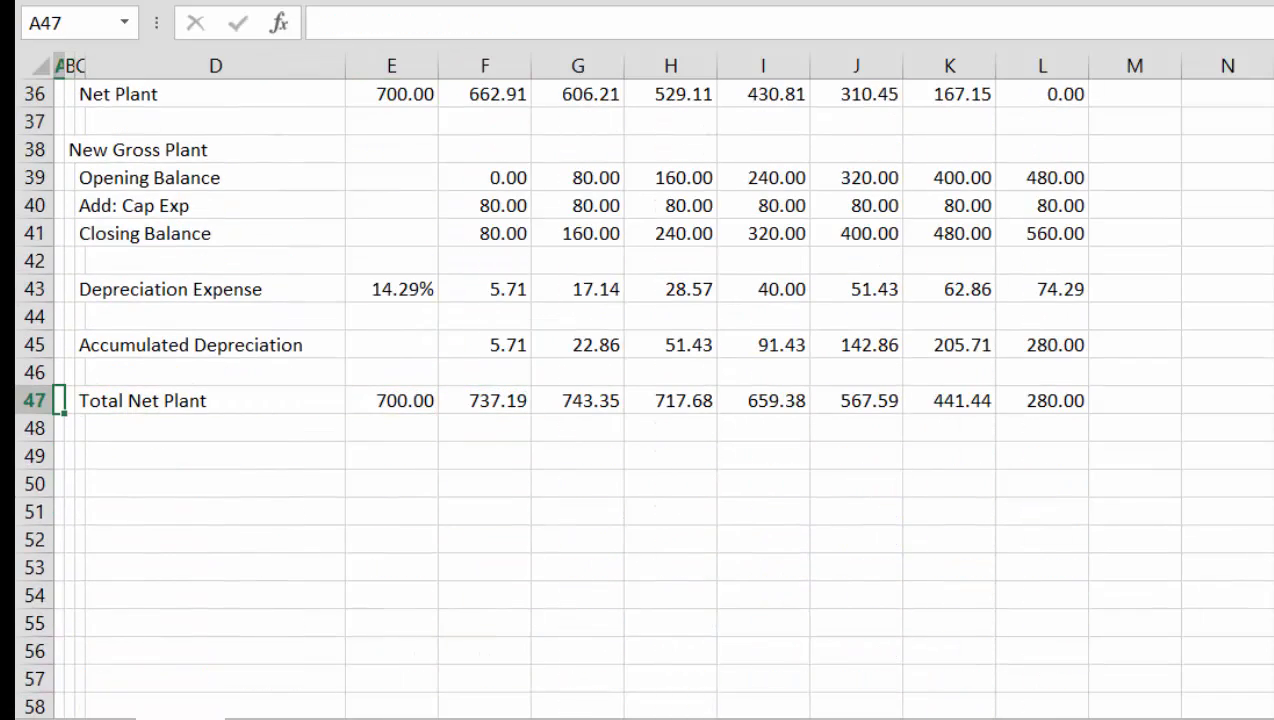
pyautogui.press('Up')
pyautogui.press('Up')
pyautogui.press('Up')
pyautogui.press('Up')
pyautogui.press('Up')
pyautogui.press('Up')
pyautogui.press('Up')
pyautogui.press('Up')
pyautogui.press('Up')
pyautogui.press('Up')
pyautogui.press('Up')
pyautogui.press('Up')
pyautogui.press('Up')
pyautogui.press('Up')
pyautogui.press('Up')
pyautogui.press('Up')
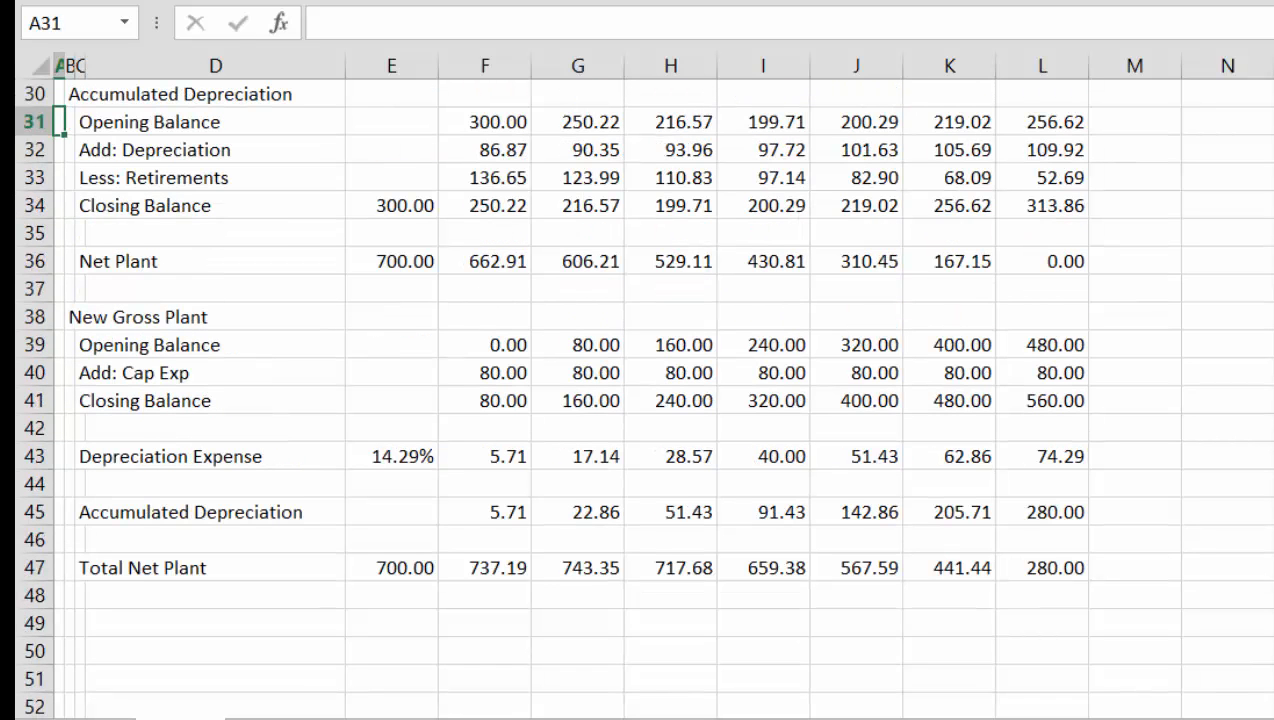
pyautogui.press('Down')
pyautogui.press('Down')
pyautogui.press('Down')
pyautogui.press('Down')
pyautogui.press('Down')
pyautogui.press('Down')
pyautogui.press('Down')
pyautogui.press('Down')
pyautogui.press('Down')
pyautogui.press('Down')
pyautogui.press('Down')
pyautogui.press('Down')
pyautogui.press('Down')
pyautogui.press('Down')
pyautogui.press('Down')
pyautogui.press('Down')
pyautogui.press('Down')
pyautogui.press('Down')
pyautogui.press('Down')
pyautogui.press('Down')
pyautogui.press('Up')
pyautogui.press('Up')
pyautogui.press('Up')
pyautogui.press('Up')
pyautogui.press('Up')
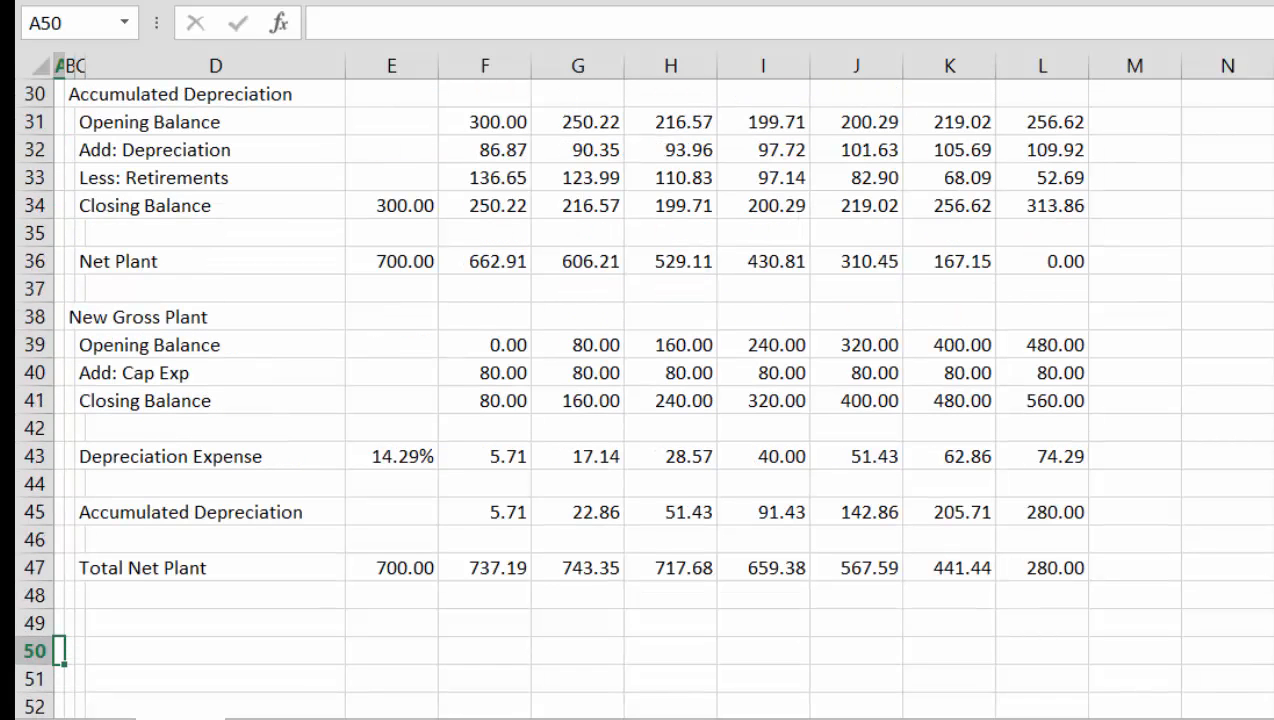
# Look back over the historic balance and the operating assumptions with the updated EBITDA row
pyautogui.press('Up')
pyautogui.press('Up')
pyautogui.press('Up')
pyautogui.press('Up')
pyautogui.press('Up')
pyautogui.press('Up')
pyautogui.press('Up')
pyautogui.press('Up')
pyautogui.press('Up')
pyautogui.press('Up')
pyautogui.press('Up')
pyautogui.press('Up')
pyautogui.press('Up')
pyautogui.press('Up')
pyautogui.press('Up')
pyautogui.press('Up')
pyautogui.press('Up')
pyautogui.press('Up')
pyautogui.press('Up')
pyautogui.press('Up')
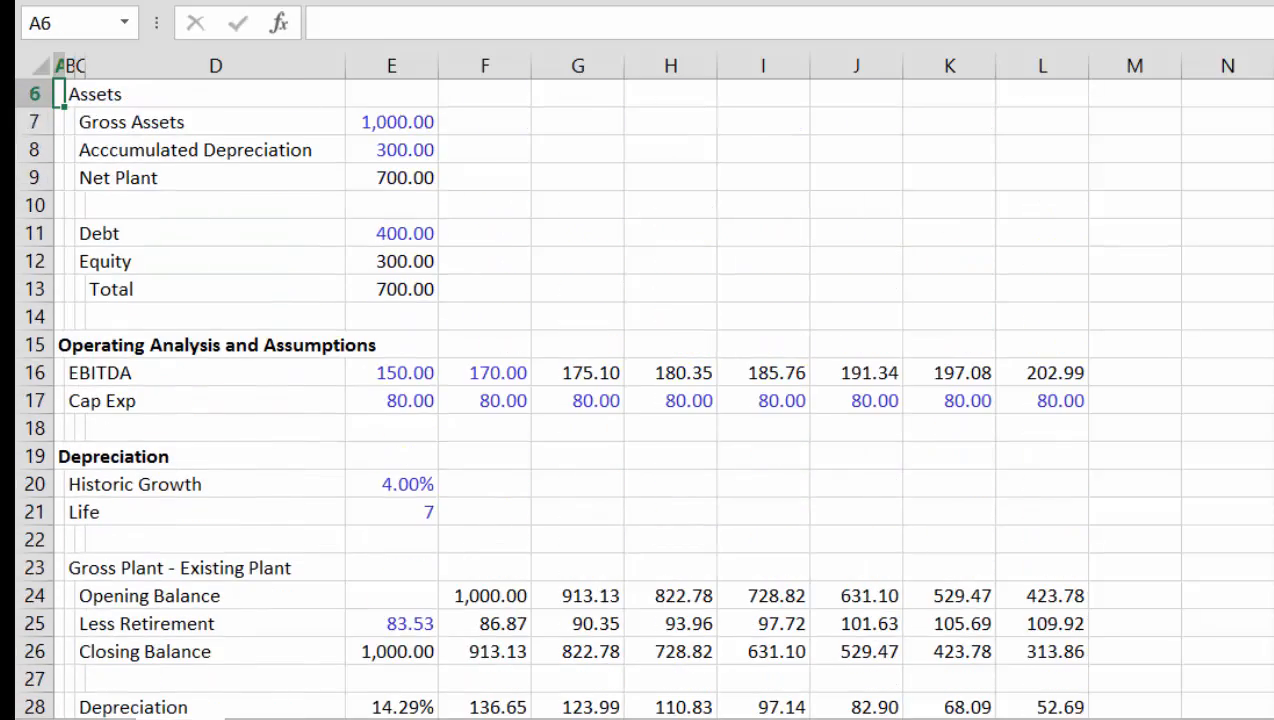
# Enter the section heading "Financing" in cell A50, below the Total Net Plant row
pyautogui.press('Down')
pyautogui.press('Down')
pyautogui.press('Down')
pyautogui.press('Down')
pyautogui.press('Down')
pyautogui.press('Down')
pyautogui.press('Down')
pyautogui.press('Down')
pyautogui.press('Down')
pyautogui.press('Down')
pyautogui.press('Down')
pyautogui.press('Down')
pyautogui.press('Down')
pyautogui.press('Down')
pyautogui.press('Down')
pyautogui.press('Down')
pyautogui.press('Down')
pyautogui.press('Down')
pyautogui.press('Down')
pyautogui.press('Down')
pyautogui.press('Down')
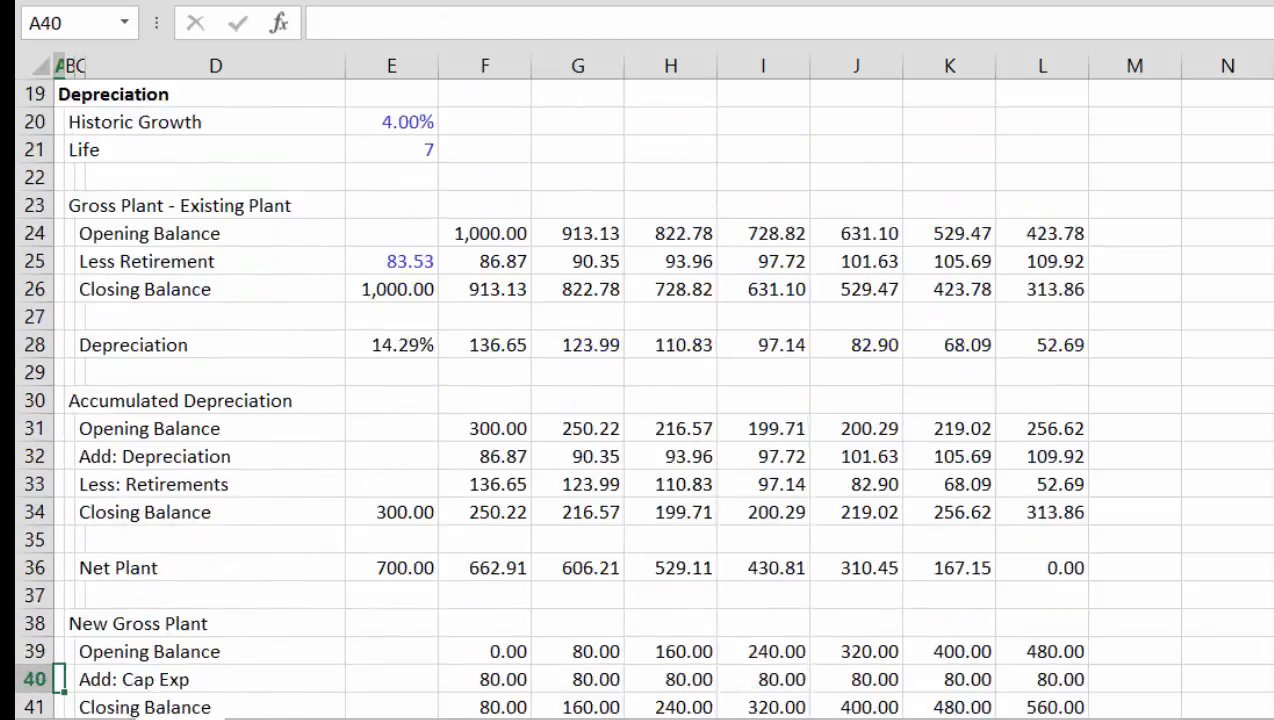
pyautogui.press('Down')
pyautogui.press('Down')
pyautogui.press('Down')
pyautogui.press('Down')
pyautogui.press('Down')
pyautogui.press('Up')
pyautogui.press('Up')
pyautogui.press('Up')
pyautogui.press('Up')
pyautogui.press('Up')
pyautogui.press('Up')
pyautogui.press('Up')
pyautogui.press('Up')
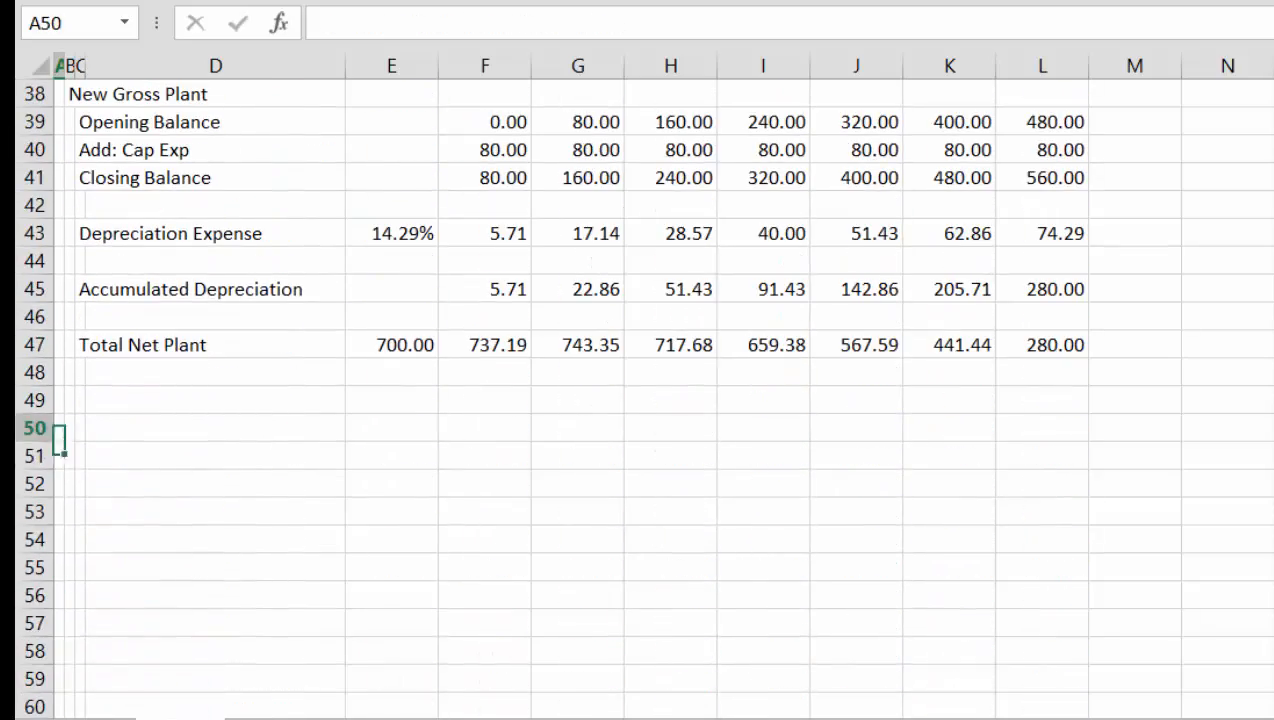
pyautogui.write('Financing')
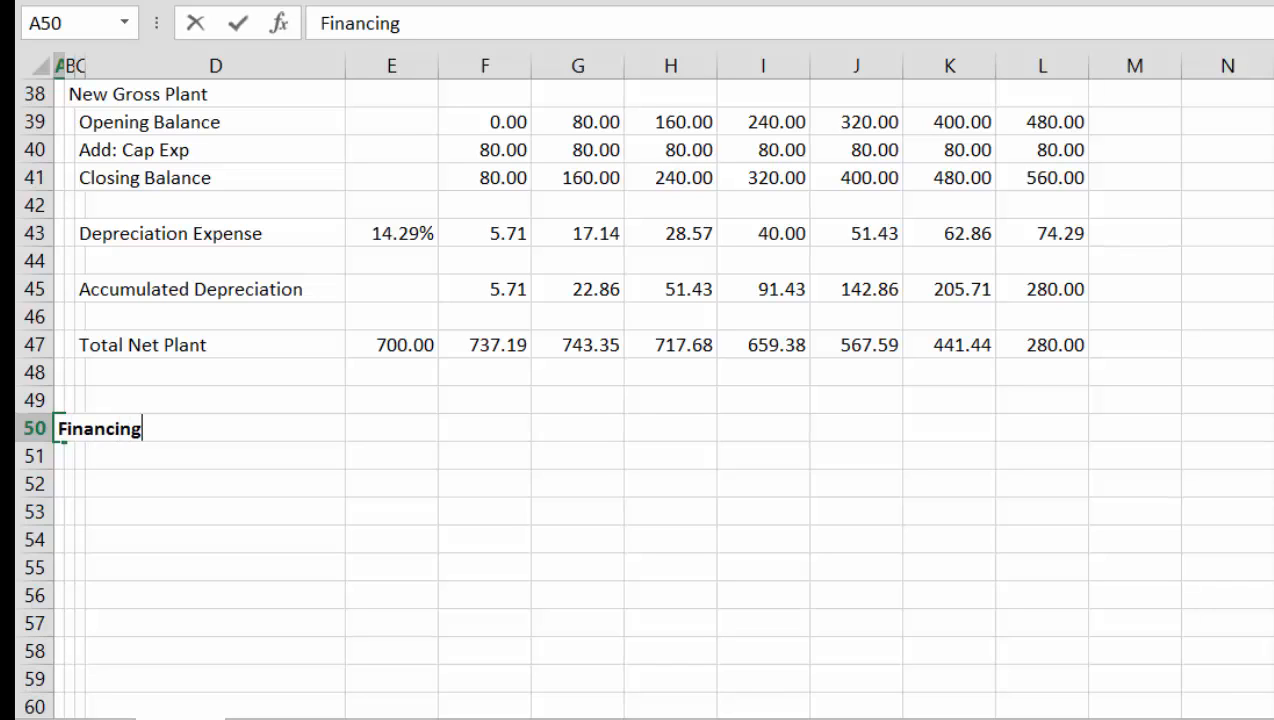
pyautogui.press('Return')
pyautogui.press('Right')
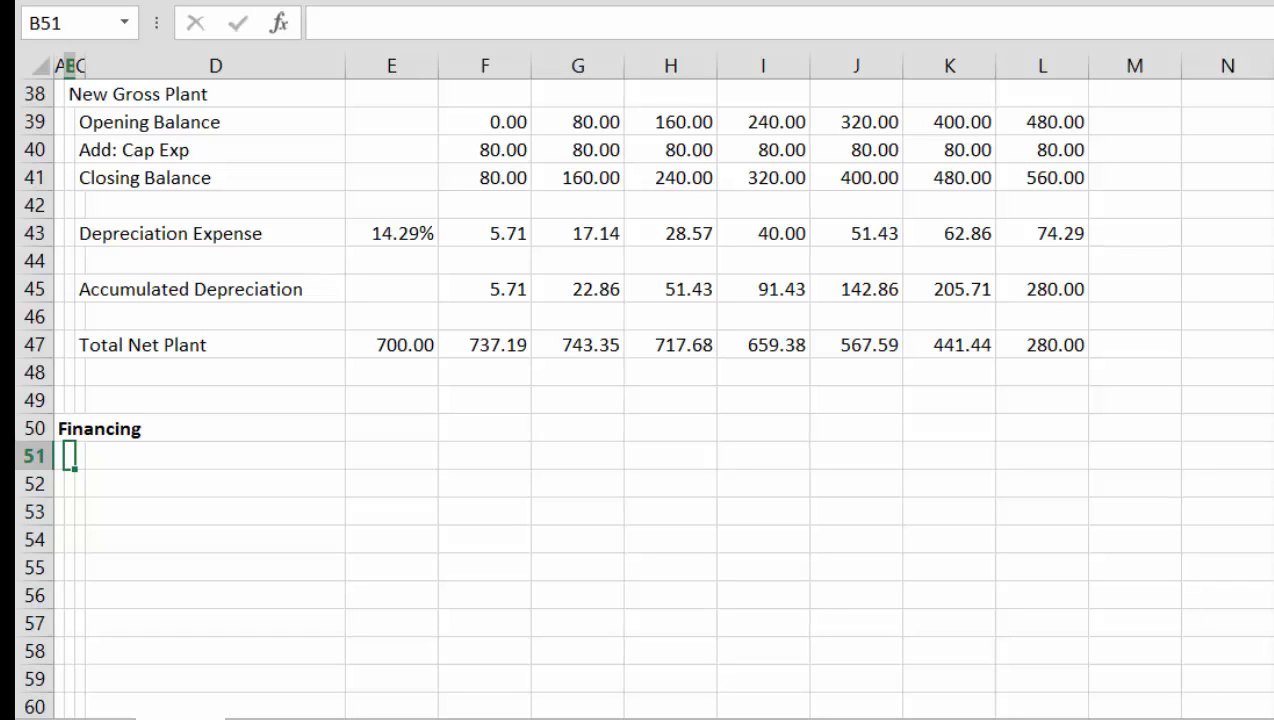
pyautogui.write('Cas')
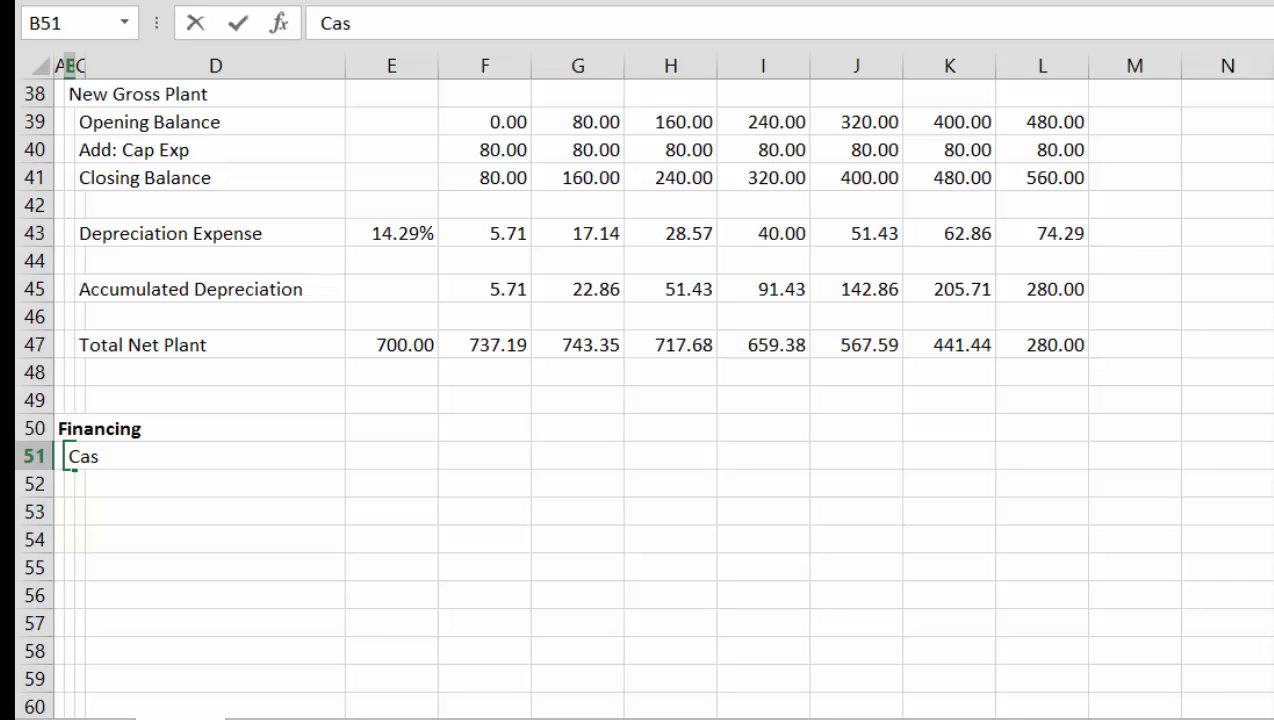
pyautogui.press('BackSpace')
pyautogui.press('BackSpace')
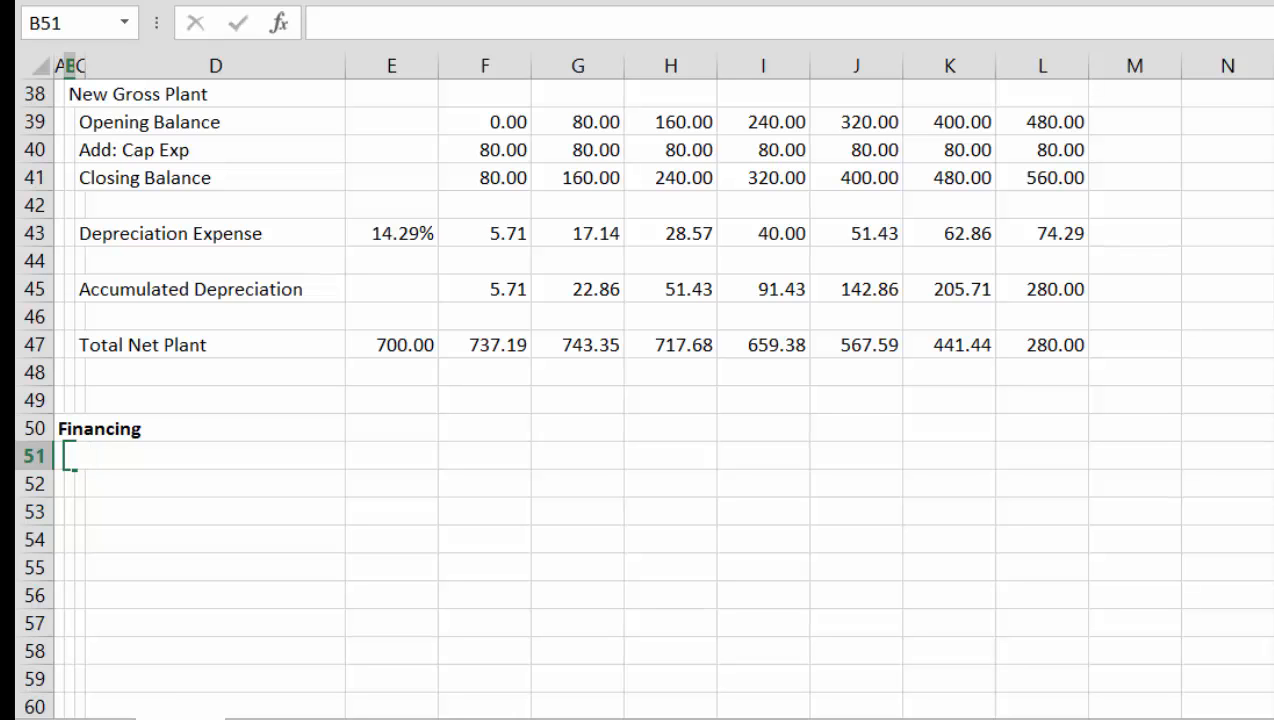
pyautogui.press('Up')
# Insert a new row above Gross Assets in the Historic Balance section
pyautogui.press('pageup')
pyautogui.press('pageup')
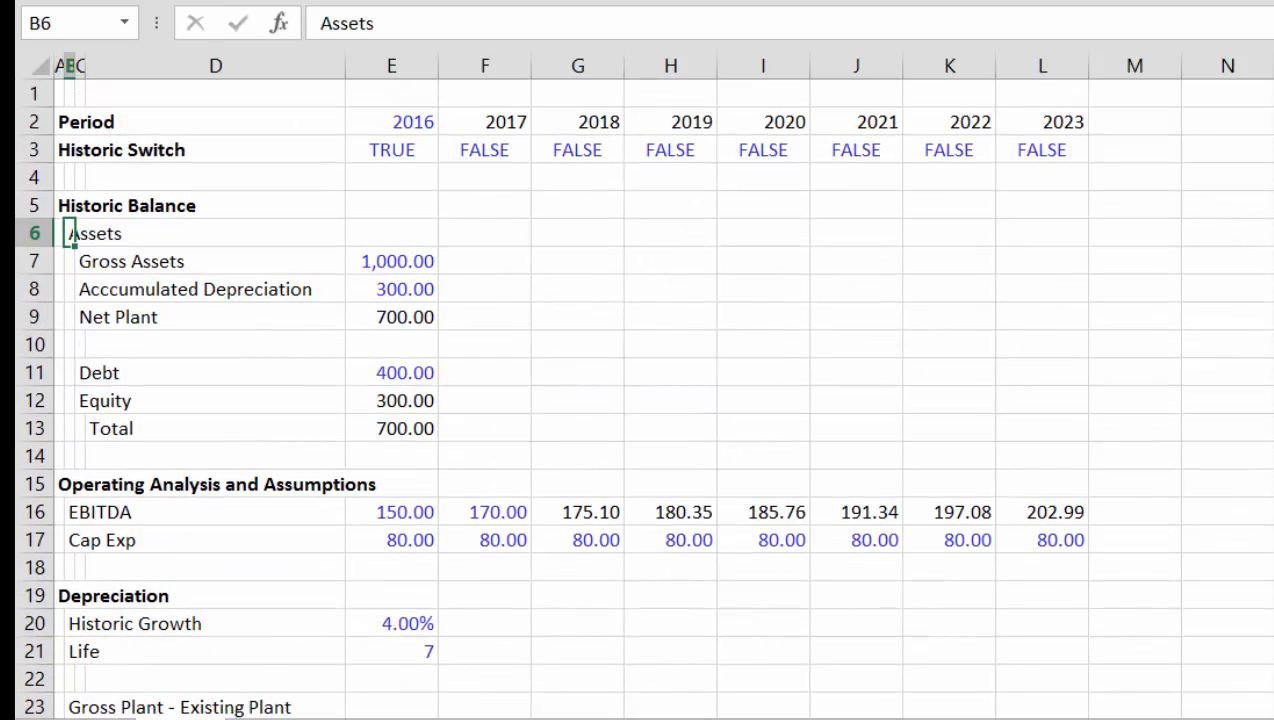
pyautogui.press('Down')
pyautogui.hotkey('shift', 'space')
pyautogui.hotkey('ctrl', 'shift', '+')
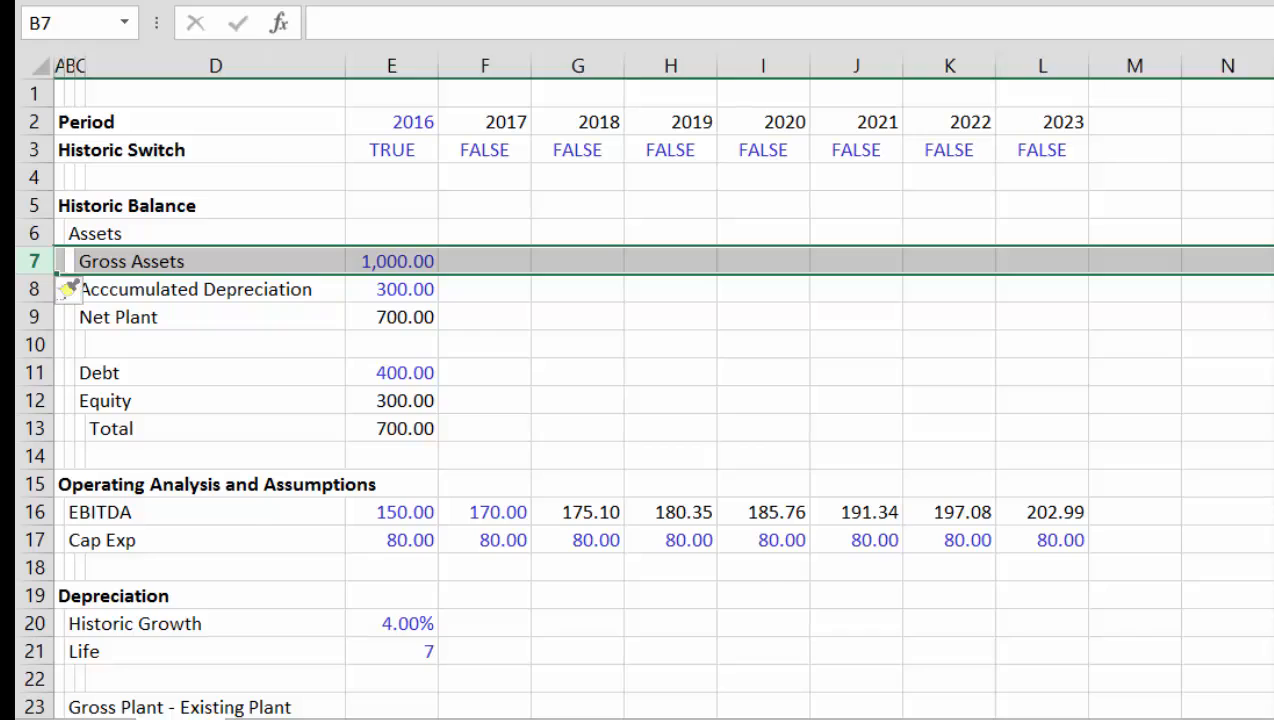
# Label the empty row under Assets "Cash Balance" in cell C7
pyautogui.hotkey('shift', 'BackSpace')
pyautogui.press('Right')
pyautogui.write('C')
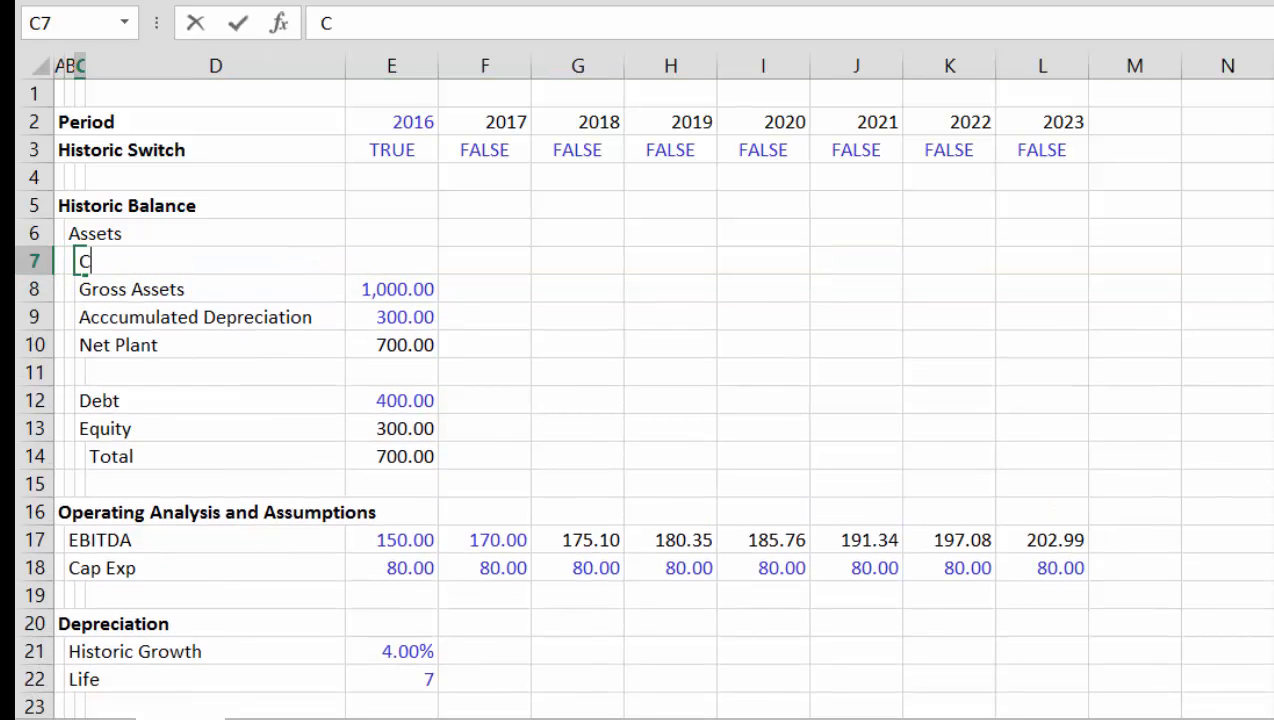
pyautogui.write('ash Balance')
pyautogui.press('Return')
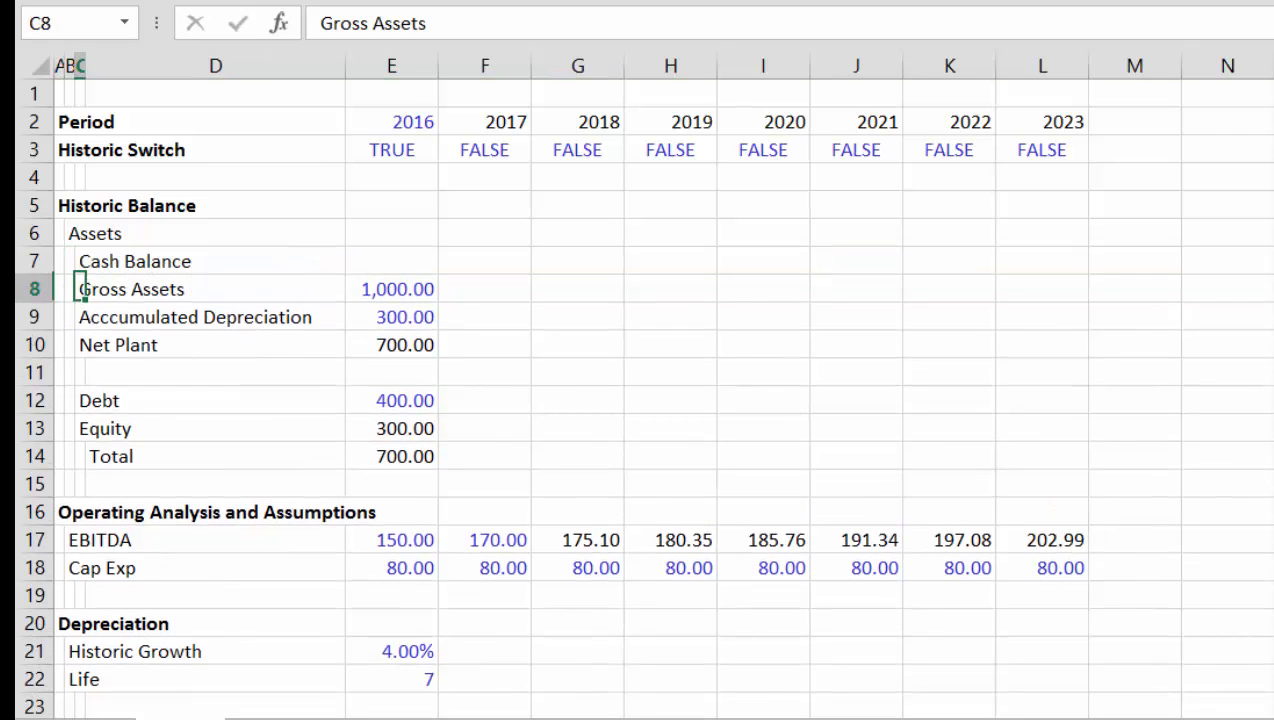
# Enter a 2016 cash balance of 150 in cell E7 and format it as a number with two decimals
pyautogui.press('Up')
pyautogui.press('Right')
pyautogui.press('Right')
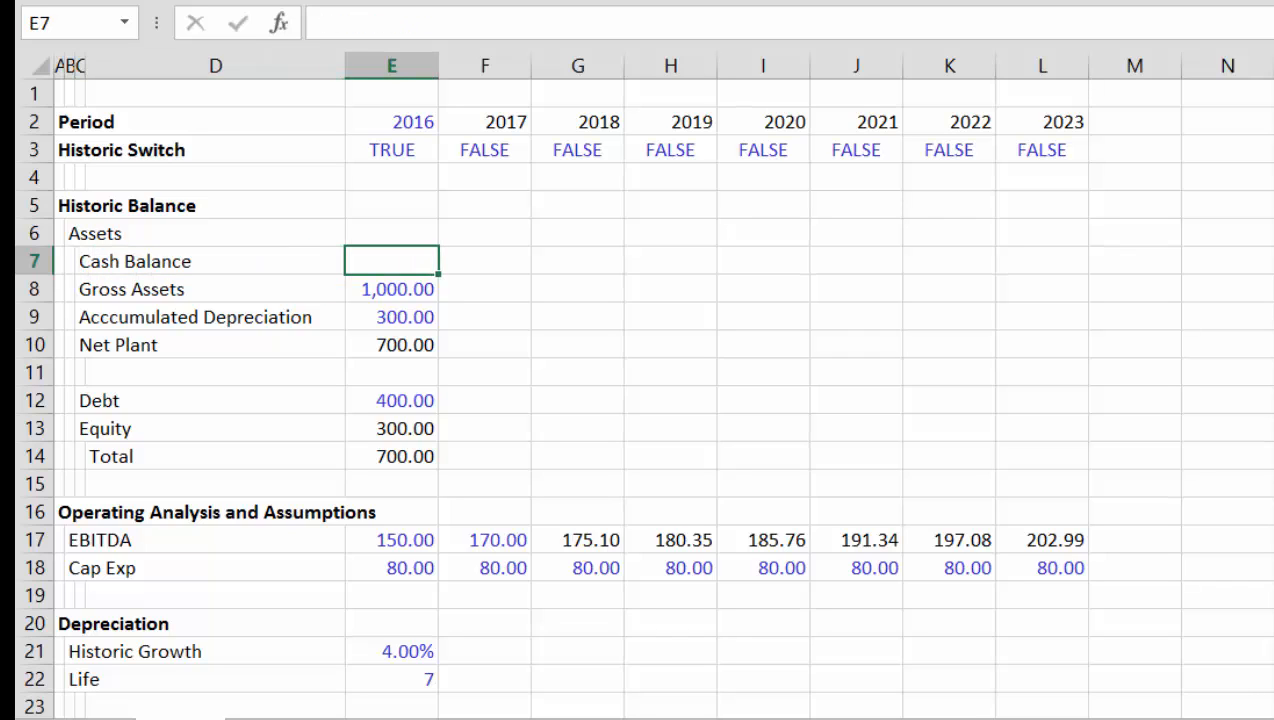
pyautogui.write('150')
pyautogui.press('Return')
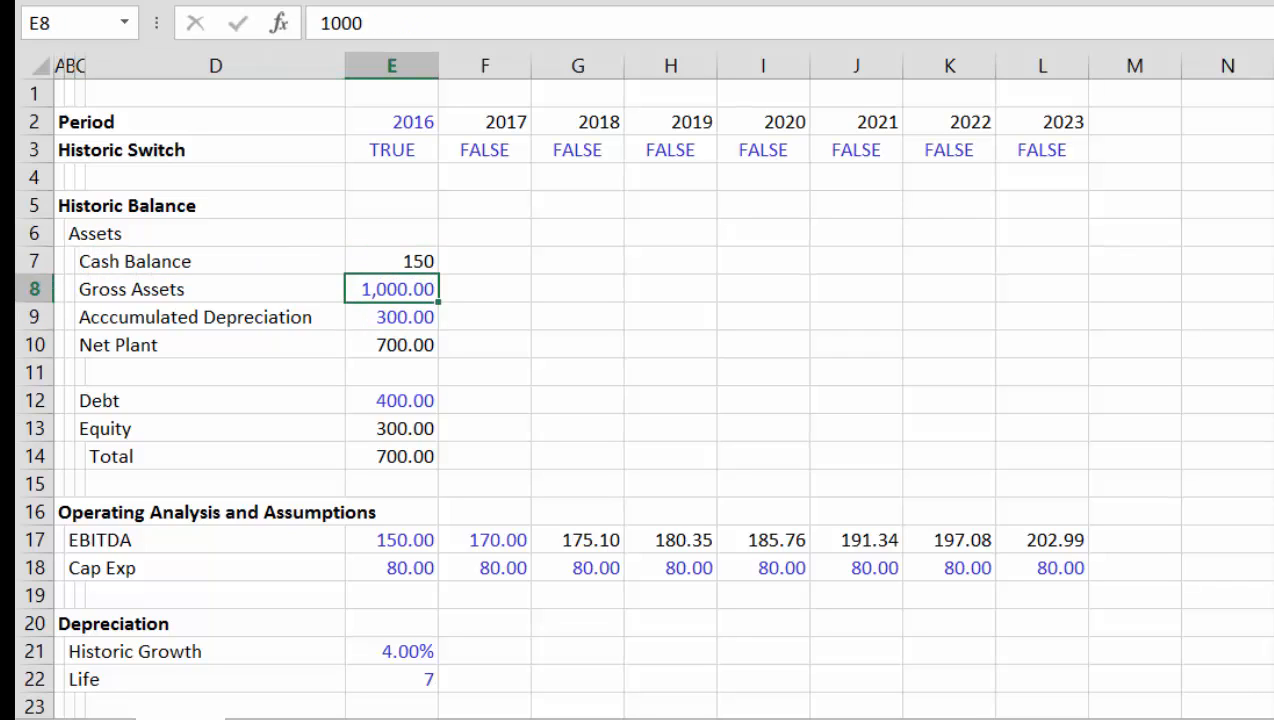
pyautogui.press('Up')
pyautogui.hotkey('ctrl', 'shift', '1')
# Insert a new row directly below Net Plant in the Historic Balance section
pyautogui.press('Down')
pyautogui.press('Down')
pyautogui.press('Down')
pyautogui.press('Down')
pyautogui.press('Down')
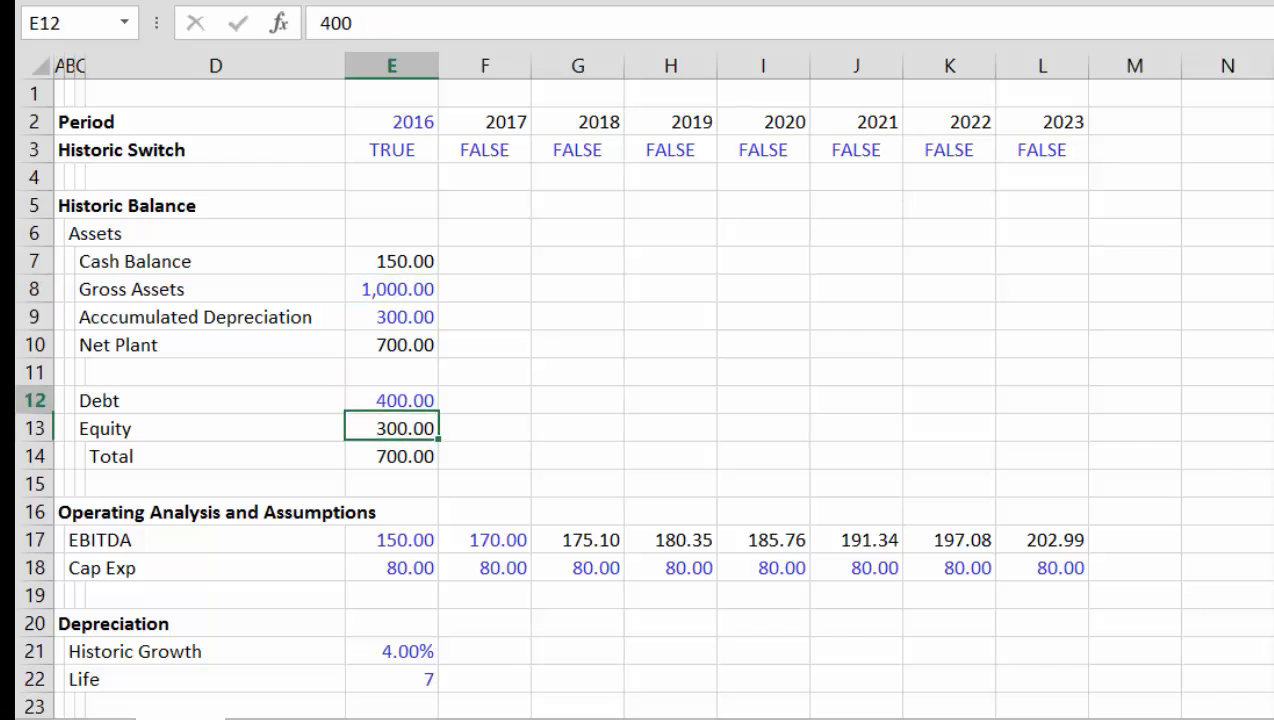
pyautogui.press('Up')
pyautogui.press('Up')
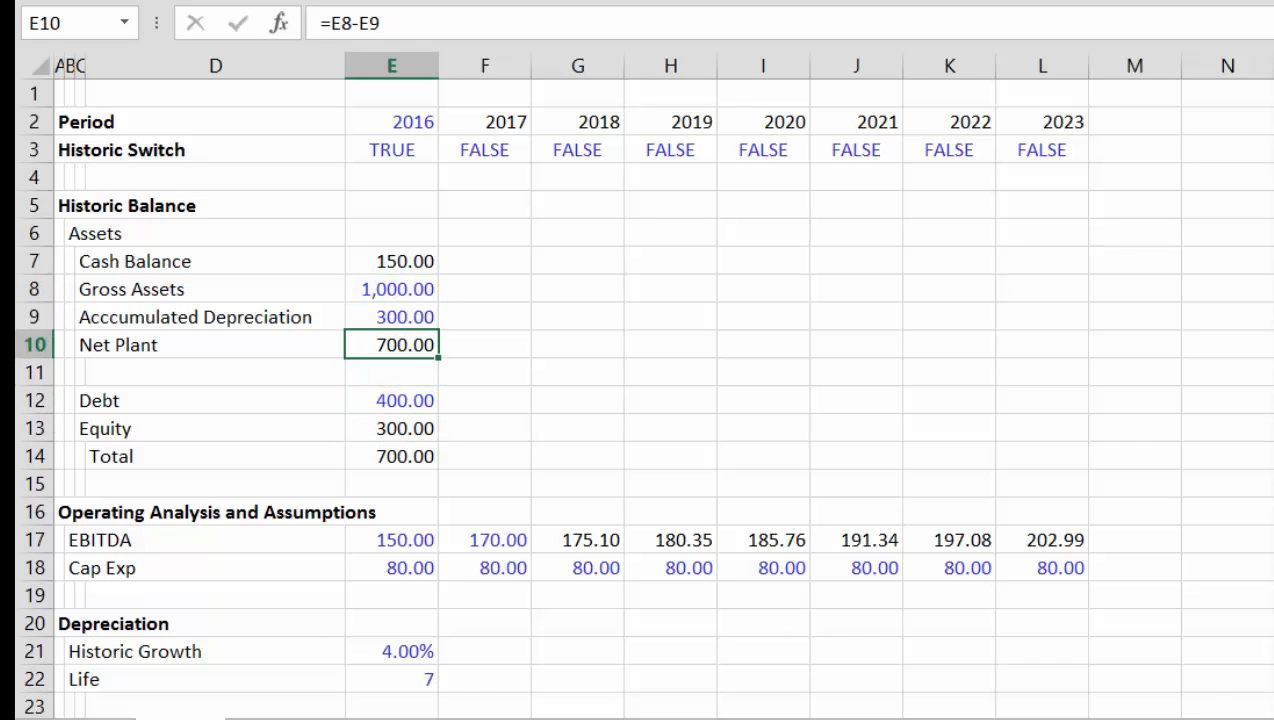
pyautogui.press('Down')
pyautogui.hotkey('shift', 'space')
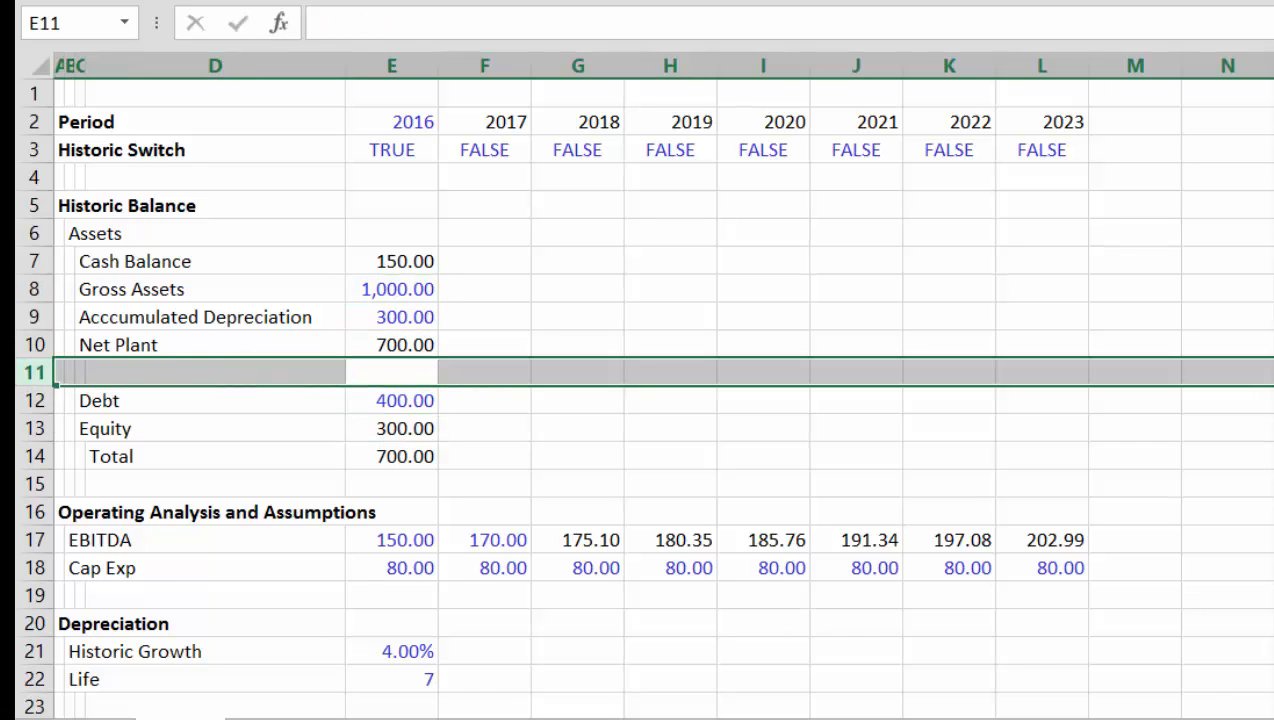
pyautogui.hotkey('ctrl', 'shift', '+')
# Label the new row below Net Plant "Total Assets" in cell D11
pyautogui.press('Left')
pyautogui.press('Left')
pyautogui.press('Right')
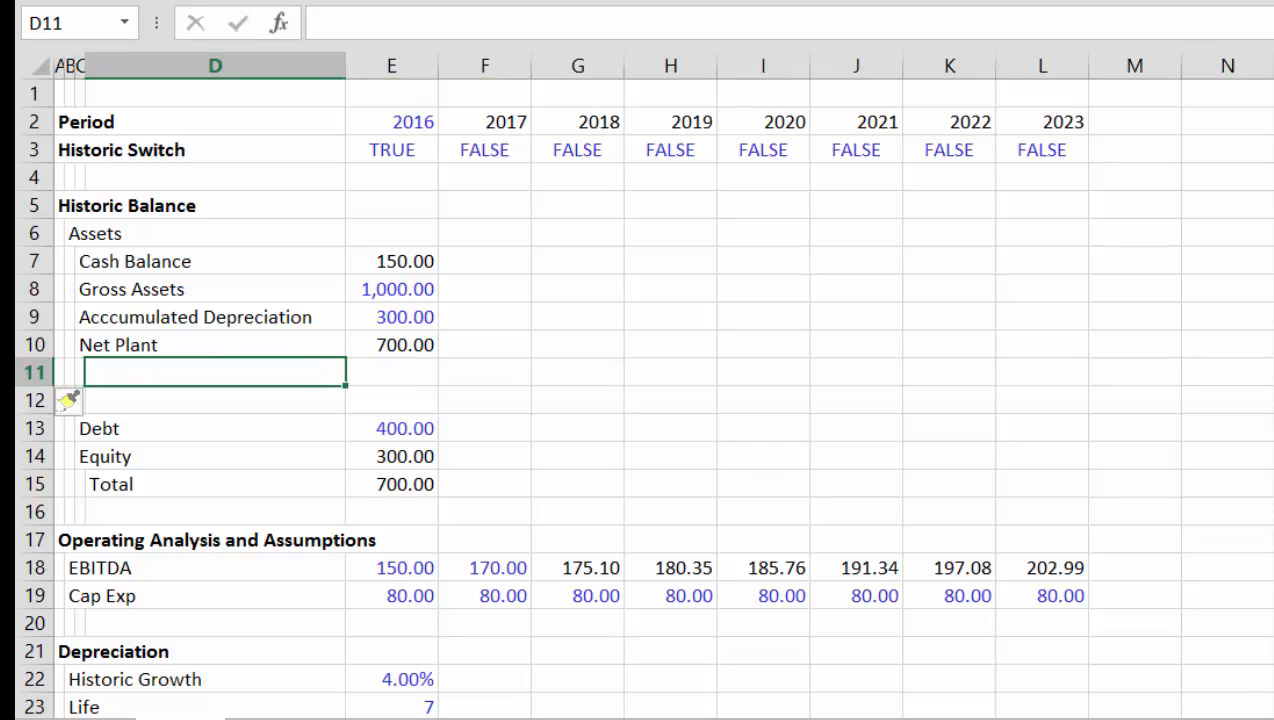
pyautogui.write('Total Asset')
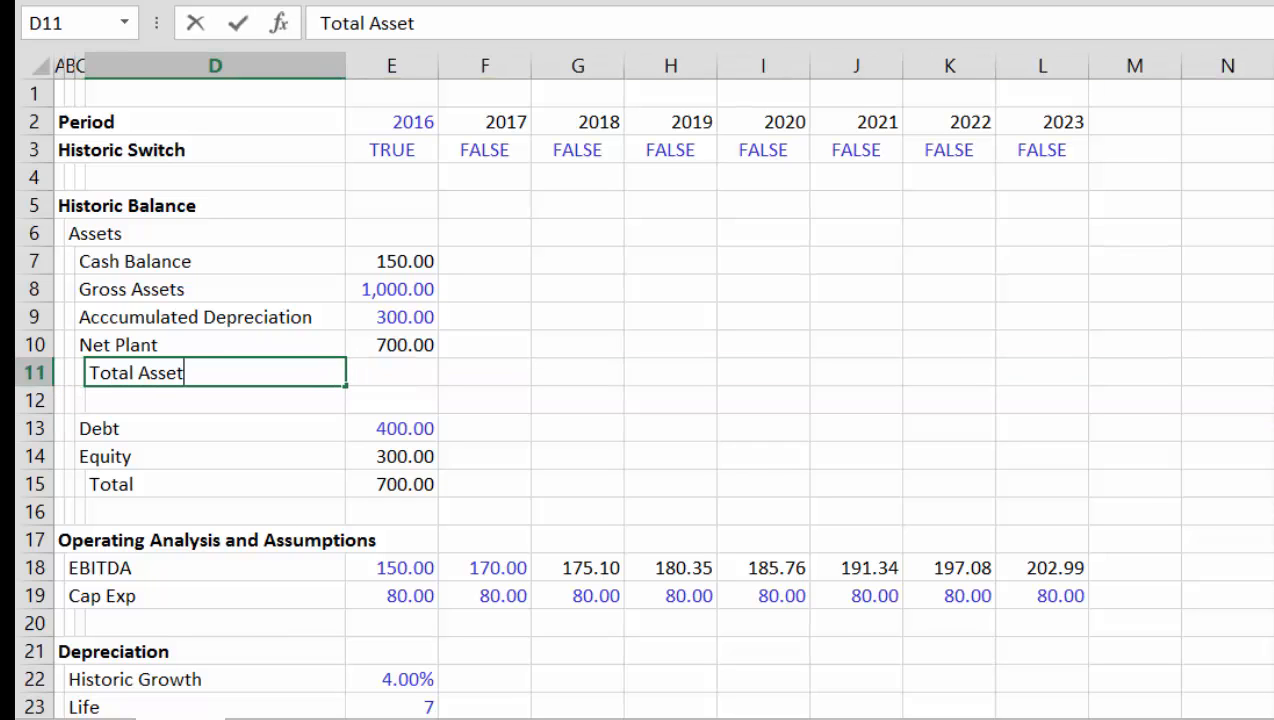
pyautogui.write('s')
pyautogui.press('Return')
# Calculate 2016 Total Assets in cell E11 as Net Plant plus Cash Balance, =E10+E7
pyautogui.press('Up')
pyautogui.press('Right')
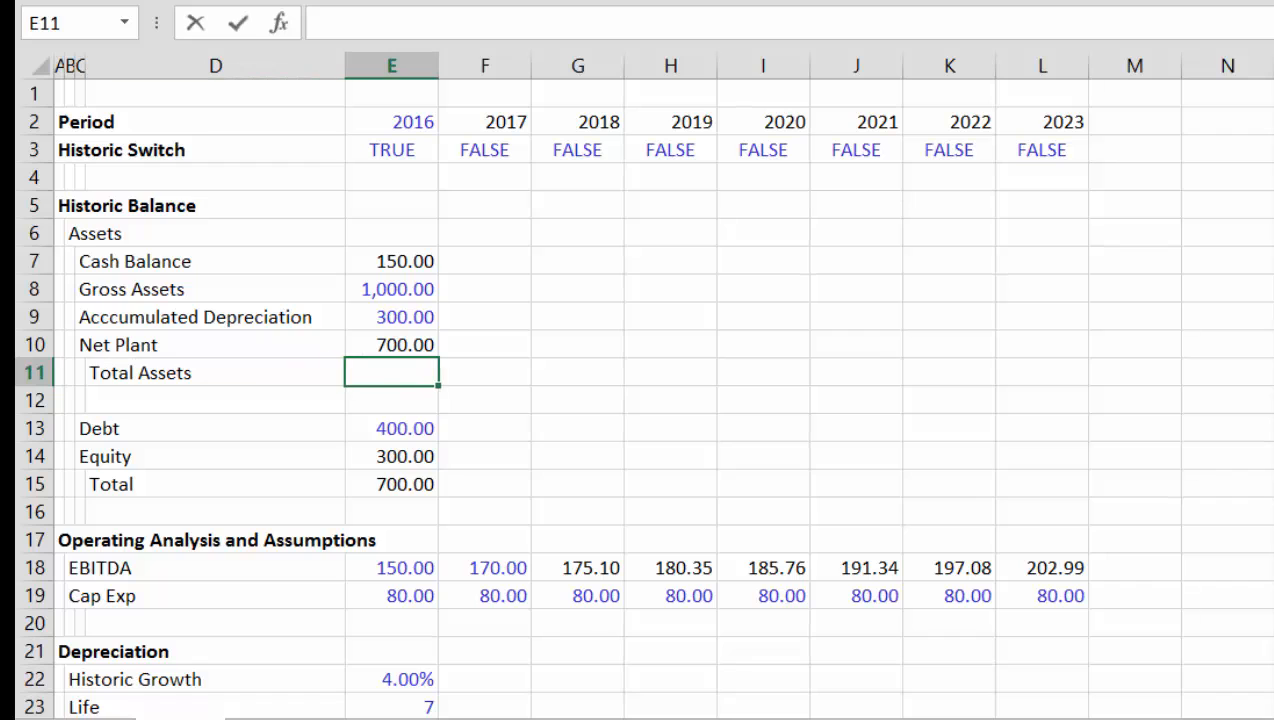
pyautogui.write('=')
pyautogui.press('Up')
pyautogui.write('+')
pyautogui.press('Up')
pyautogui.press('Up')
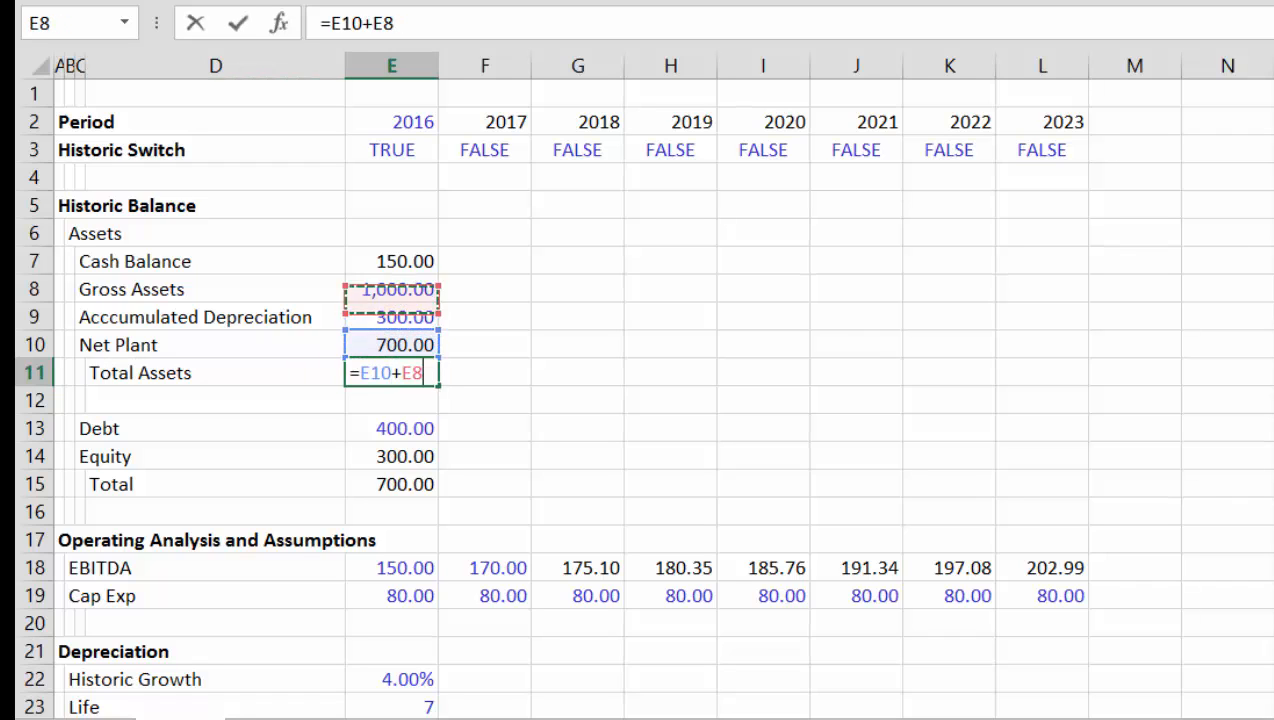
pyautogui.press('Up')
pyautogui.press('Return')
# Change the 2016 Equity formula in cell E14 to Total Assets minus Debt, =E11-E13
pyautogui.press('Down')
pyautogui.press('Down')
pyautogui.press('Down')
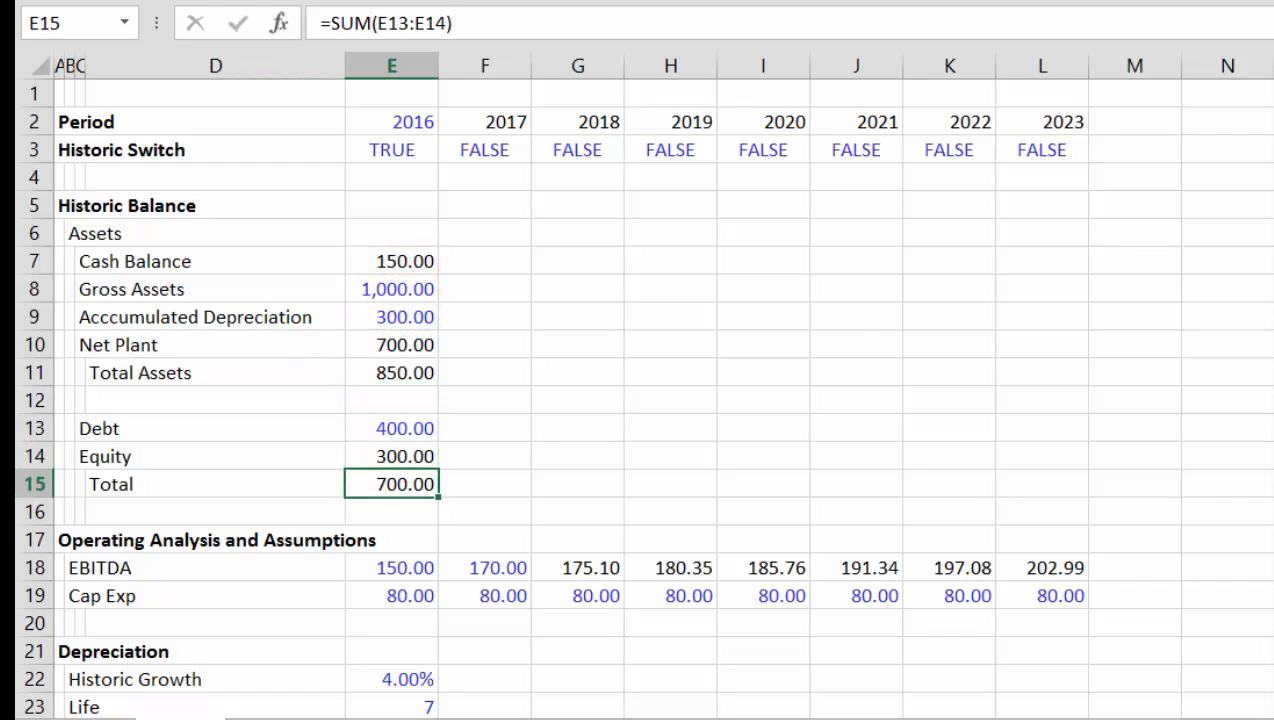
pyautogui.press('Up')
pyautogui.write('=')
pyautogui.press('Up')
pyautogui.press('Up')
pyautogui.press('Up')
pyautogui.press('Up')
pyautogui.write('-')
pyautogui.press('Up')
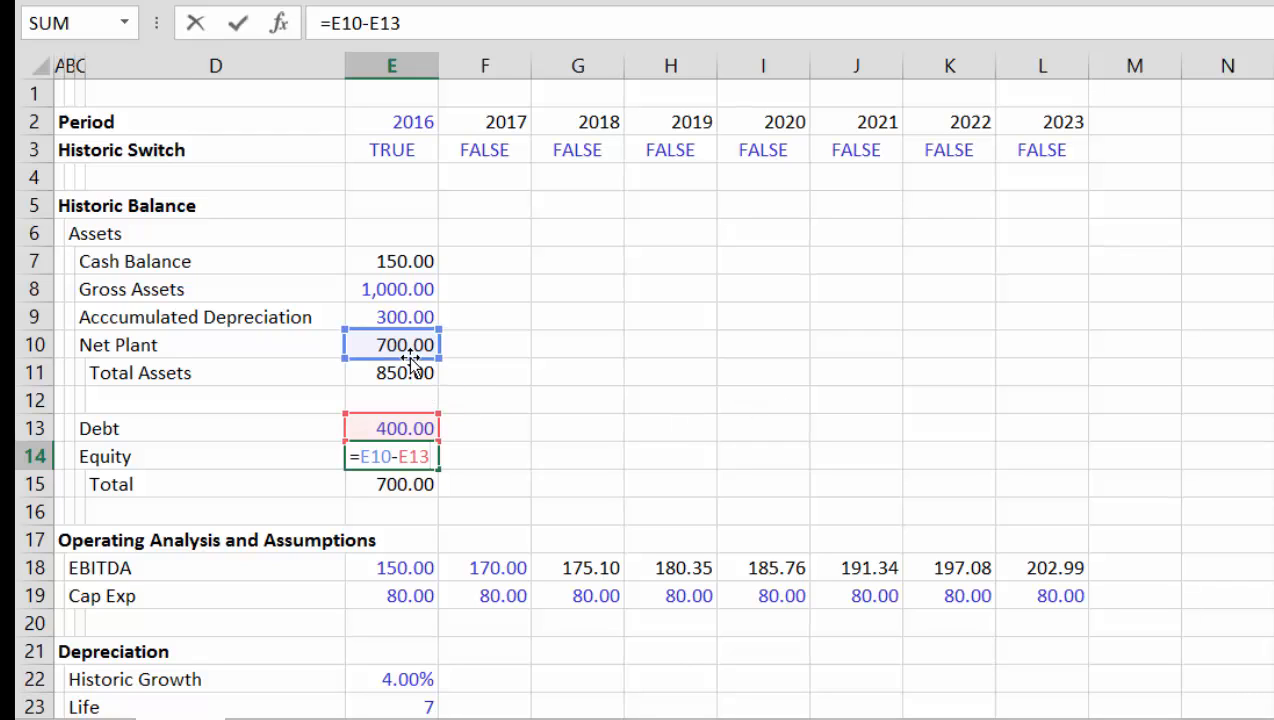
pyautogui.moveTo(410, 358); pyautogui.dragTo(416, 372)
pyautogui.press('Return')
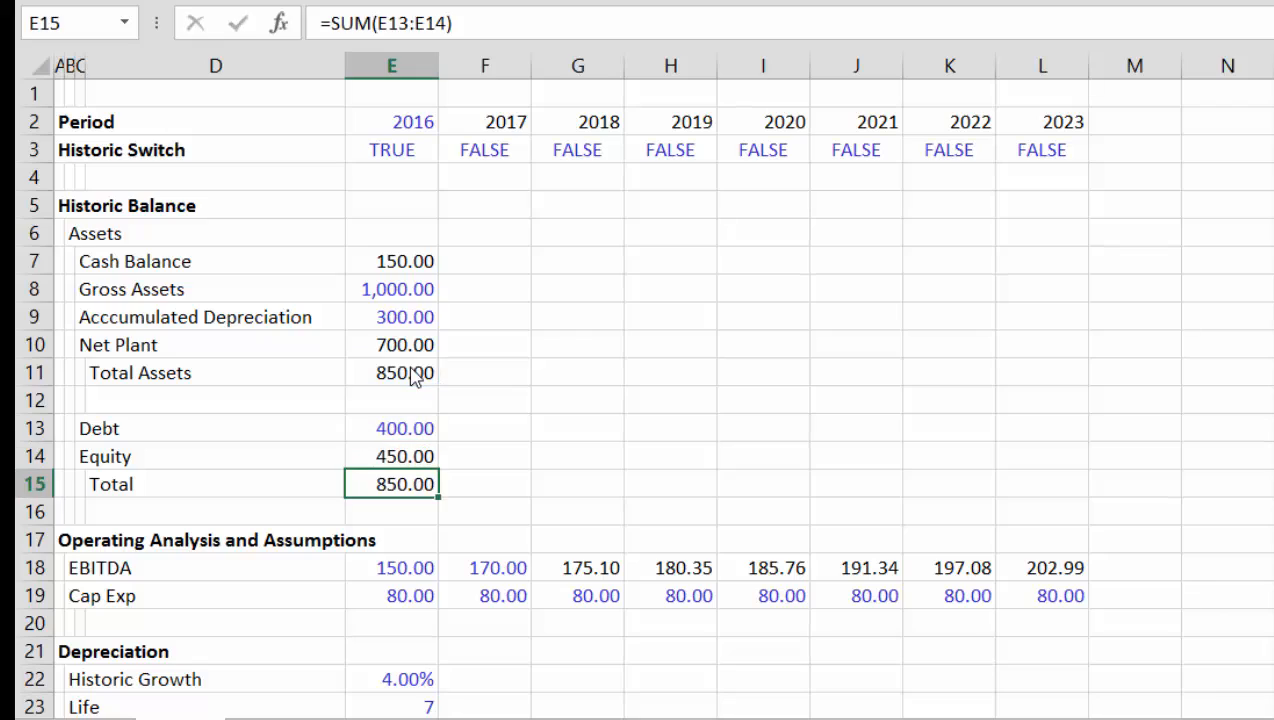
# Enter the subheading "Cash Balance" in cell B53, directly under the Financing heading
pyautogui.press('Down')
pyautogui.press('Down')
pyautogui.press('Down')
pyautogui.press('Down')
pyautogui.press('Down')
pyautogui.press('Down')
pyautogui.press('Down')
pyautogui.press('Down')
pyautogui.press('Down')
pyautogui.press('Down')
pyautogui.press('Down')
pyautogui.press('Down')
pyautogui.press('Down')
pyautogui.press('Down')
pyautogui.press('Down')
pyautogui.press('Down')
pyautogui.press('Down')
pyautogui.press('Down')
pyautogui.press('Down')
pyautogui.press('Down')
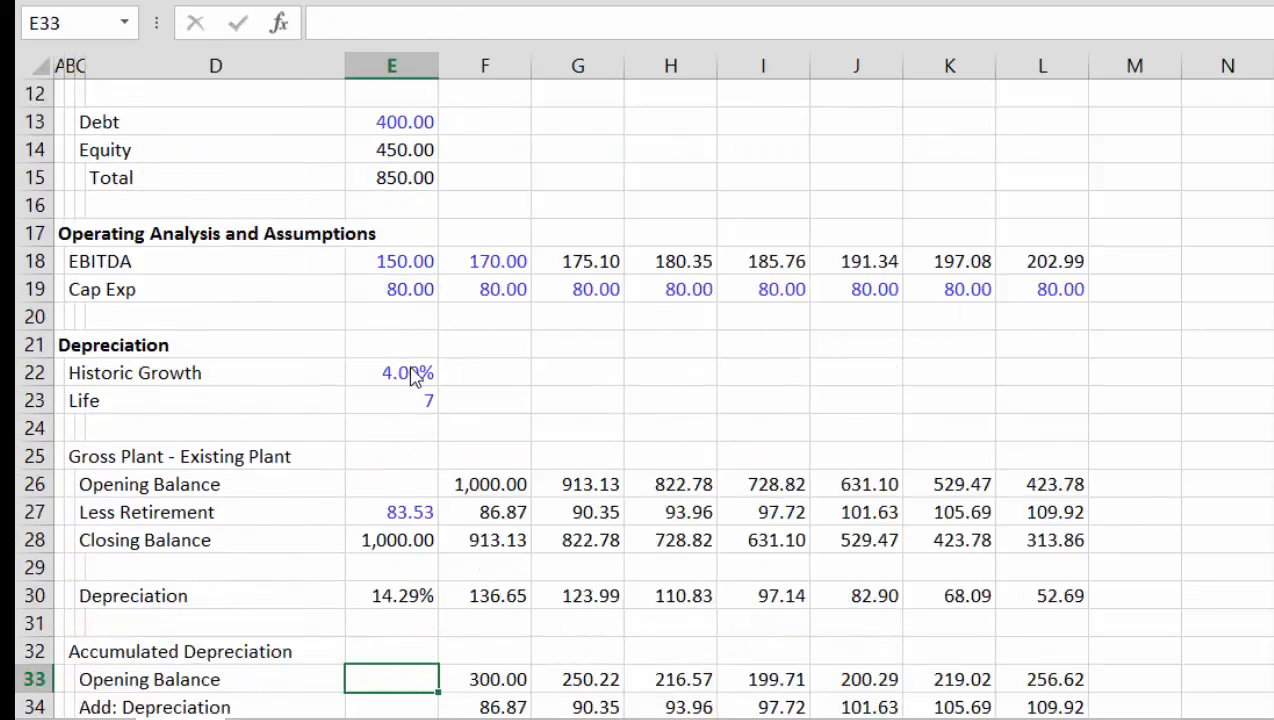
pyautogui.press('Down')
pyautogui.press('Down')
pyautogui.press('Down')
pyautogui.press('Down')
pyautogui.press('Down')
pyautogui.press('Down')
pyautogui.press('Down')
pyautogui.press('Down')
pyautogui.press('Down')
pyautogui.press('Down')
pyautogui.press('Down')
pyautogui.press('Down')
pyautogui.press('Down')
pyautogui.press('Down')
pyautogui.press('Down')
pyautogui.press('Down')
pyautogui.press('Up')
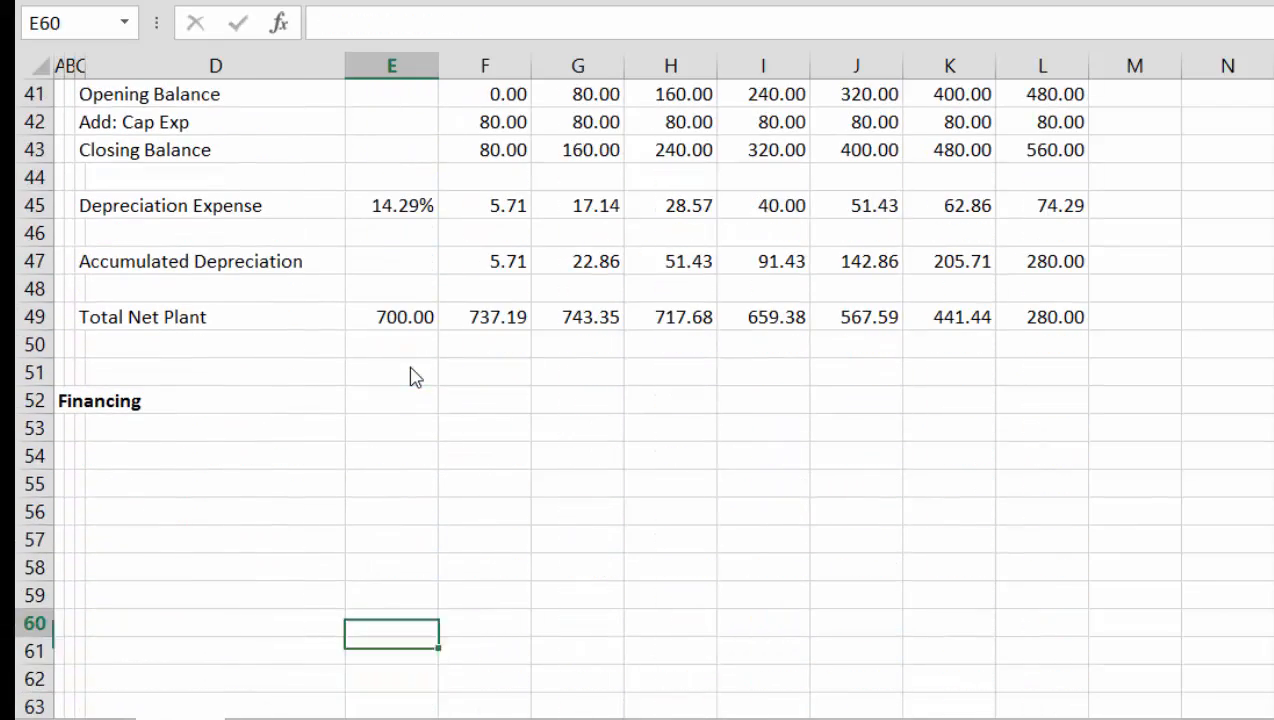
pyautogui.press('Up')
pyautogui.press('Up')
pyautogui.press('Up')
pyautogui.press('Up')
pyautogui.press('Up')
pyautogui.press('Up')
pyautogui.press('Up')
pyautogui.press('Up')
pyautogui.press('Left')
pyautogui.press('Left')
pyautogui.press('Down')
pyautogui.press('Left')
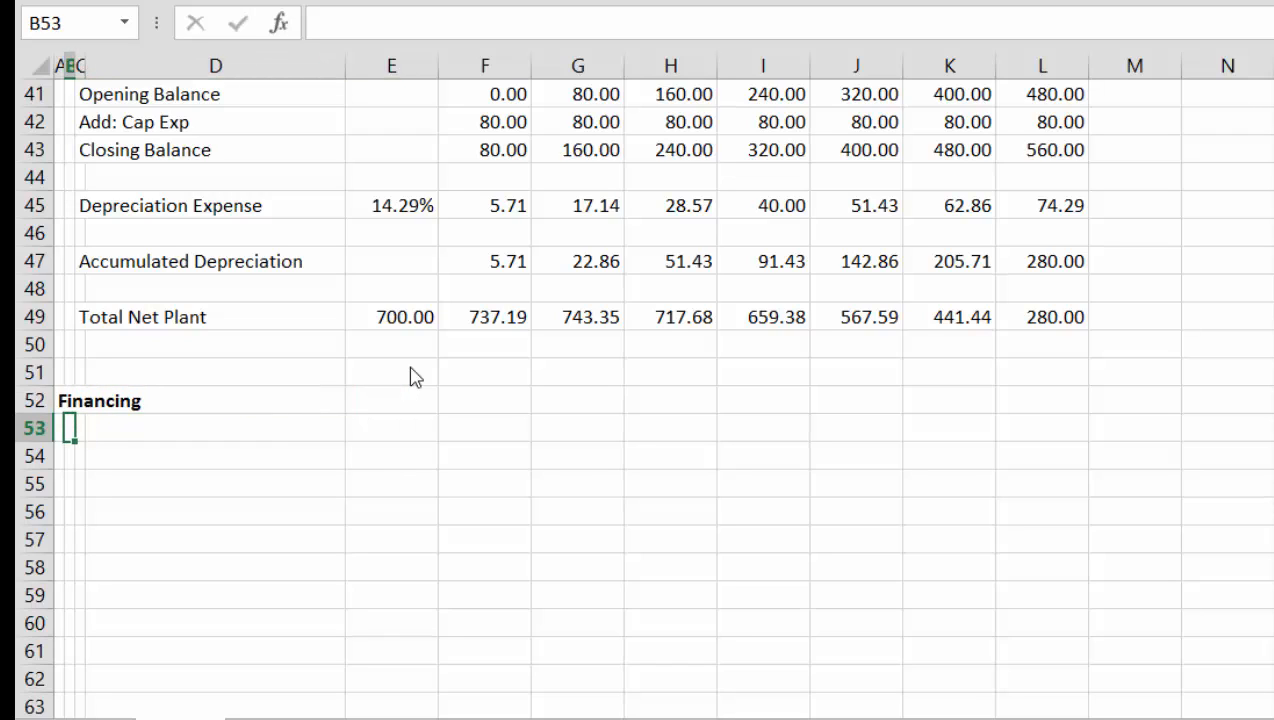
pyautogui.write('Cash Balance')
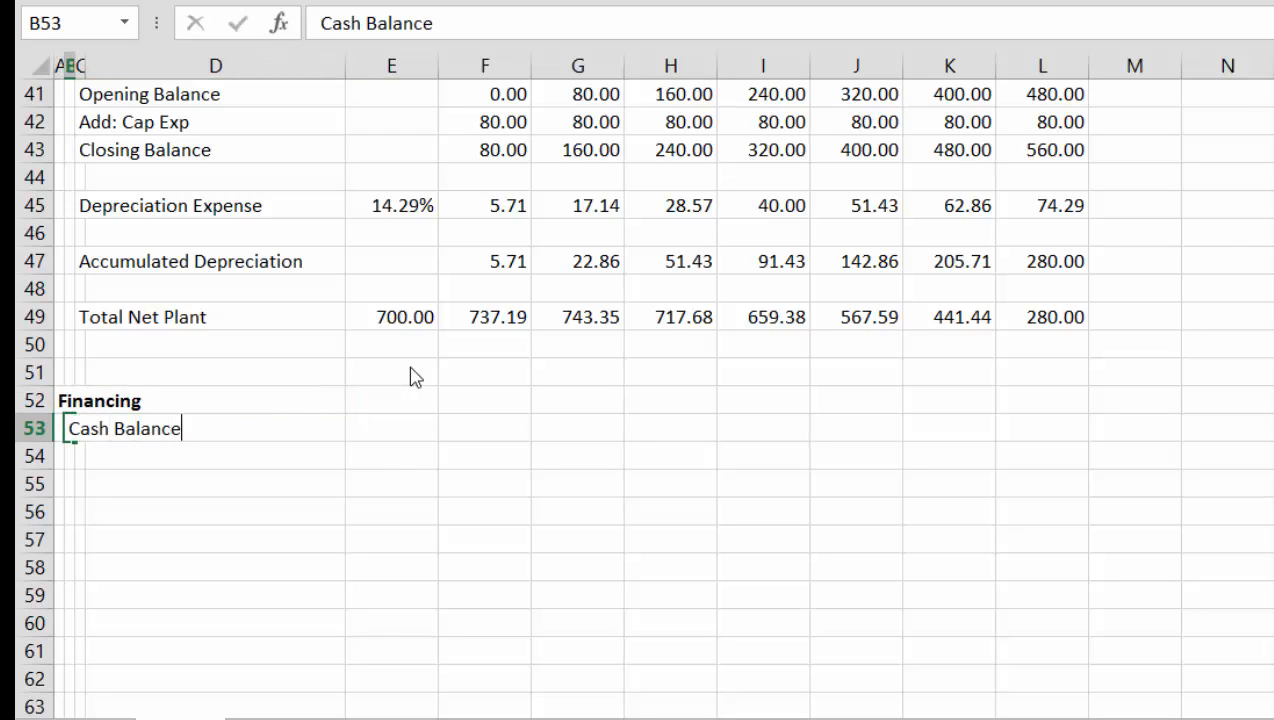
pyautogui.press('Return')
# Label cells C54 to C56 under Cash Balance "Opening Balance", "Add: Net Cash Changes" and "Closing Balance"
pyautogui.press('Right')
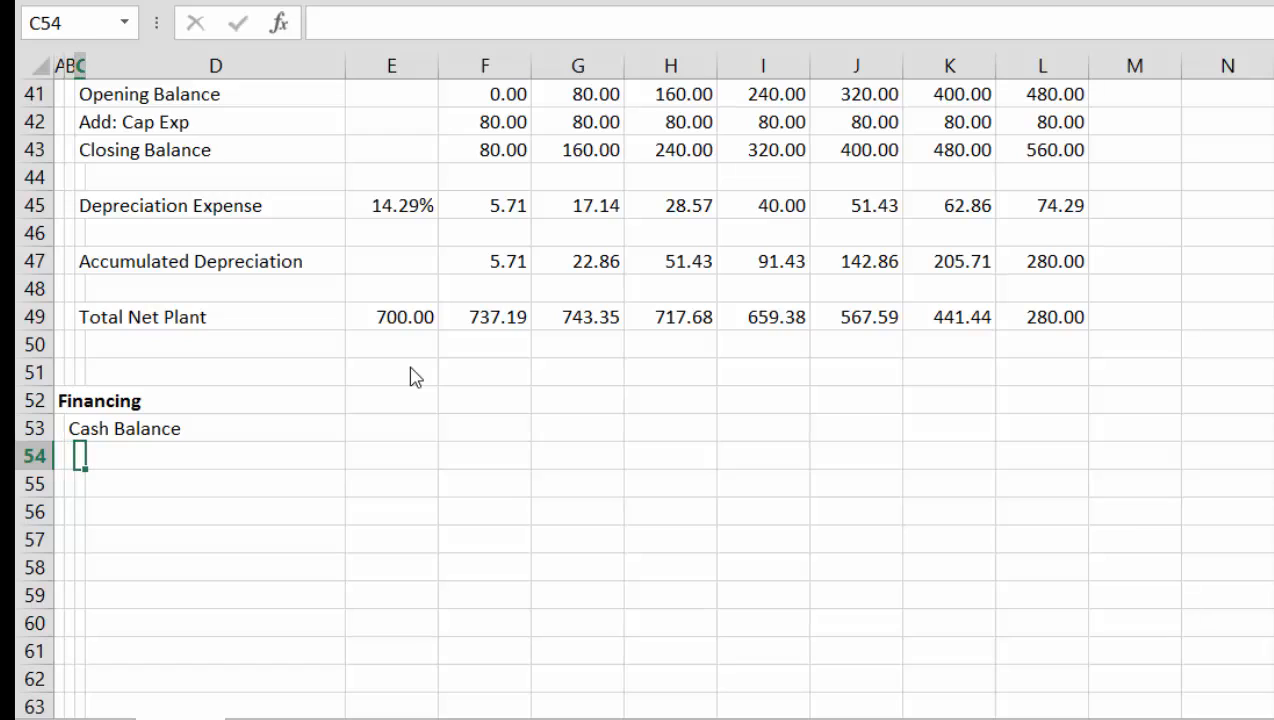
pyautogui.write('Opening B')
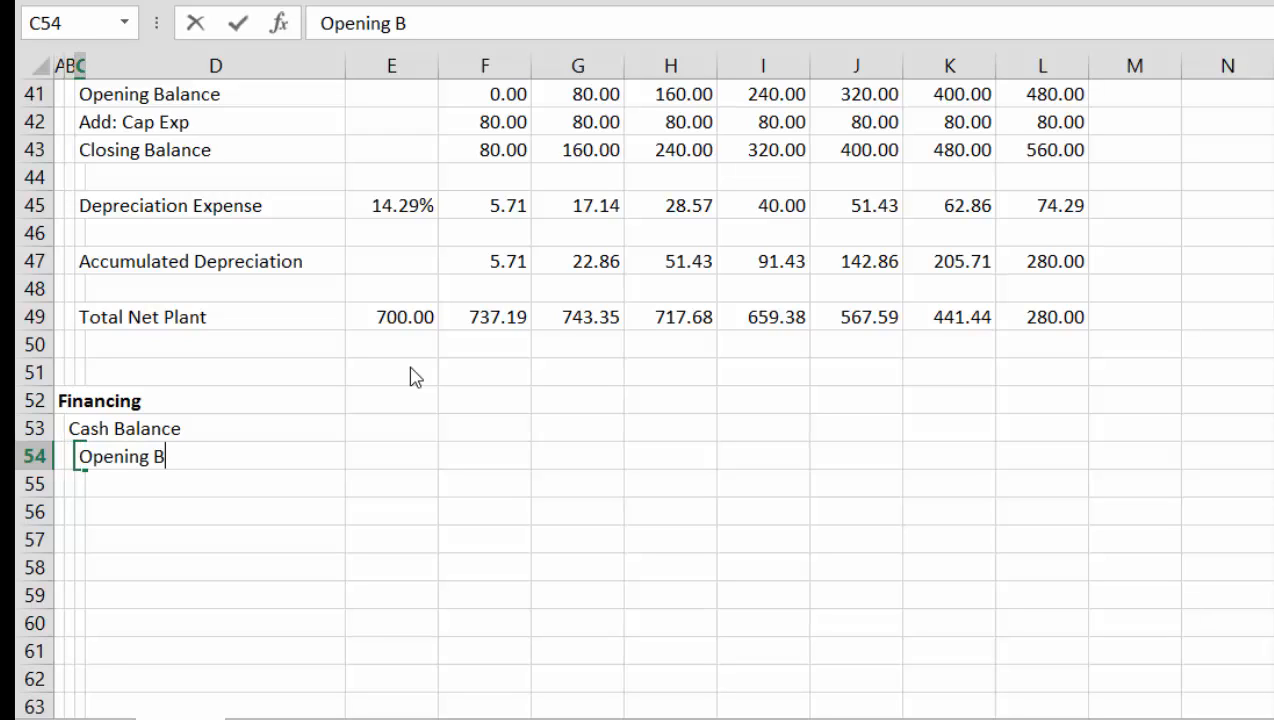
pyautogui.write('alance')
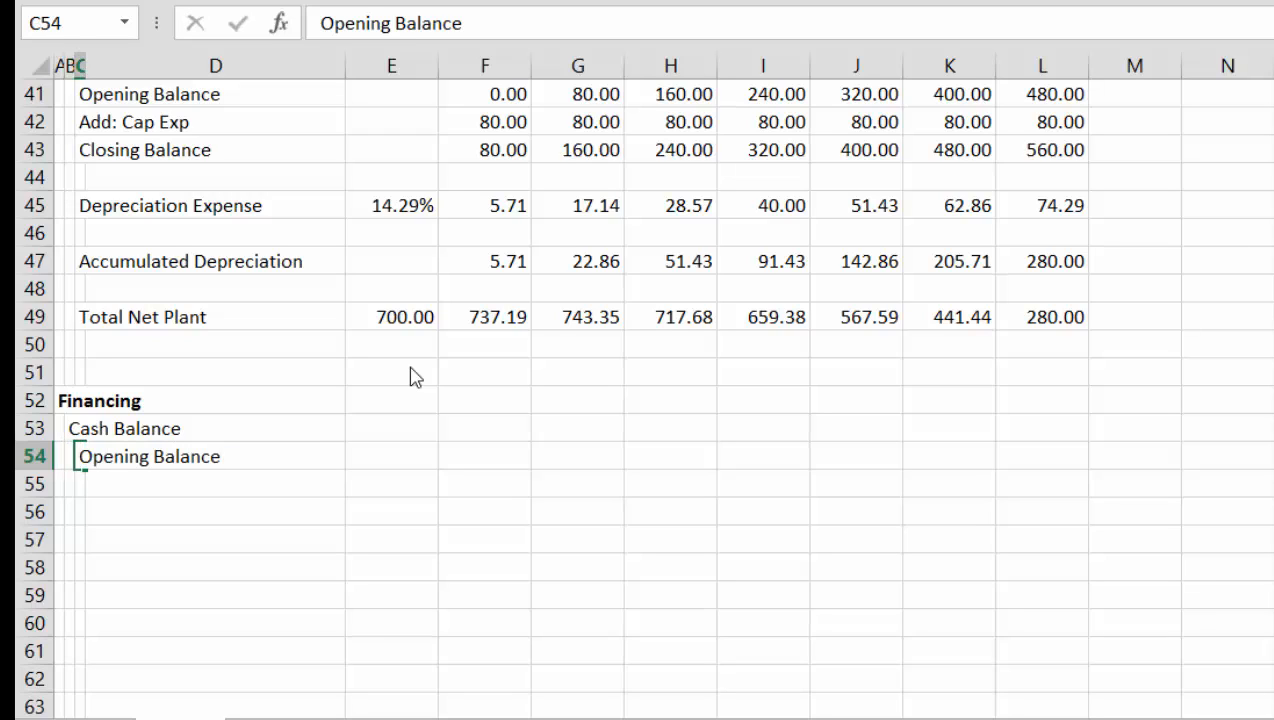
pyautogui.press('Return')
pyautogui.write('Add')
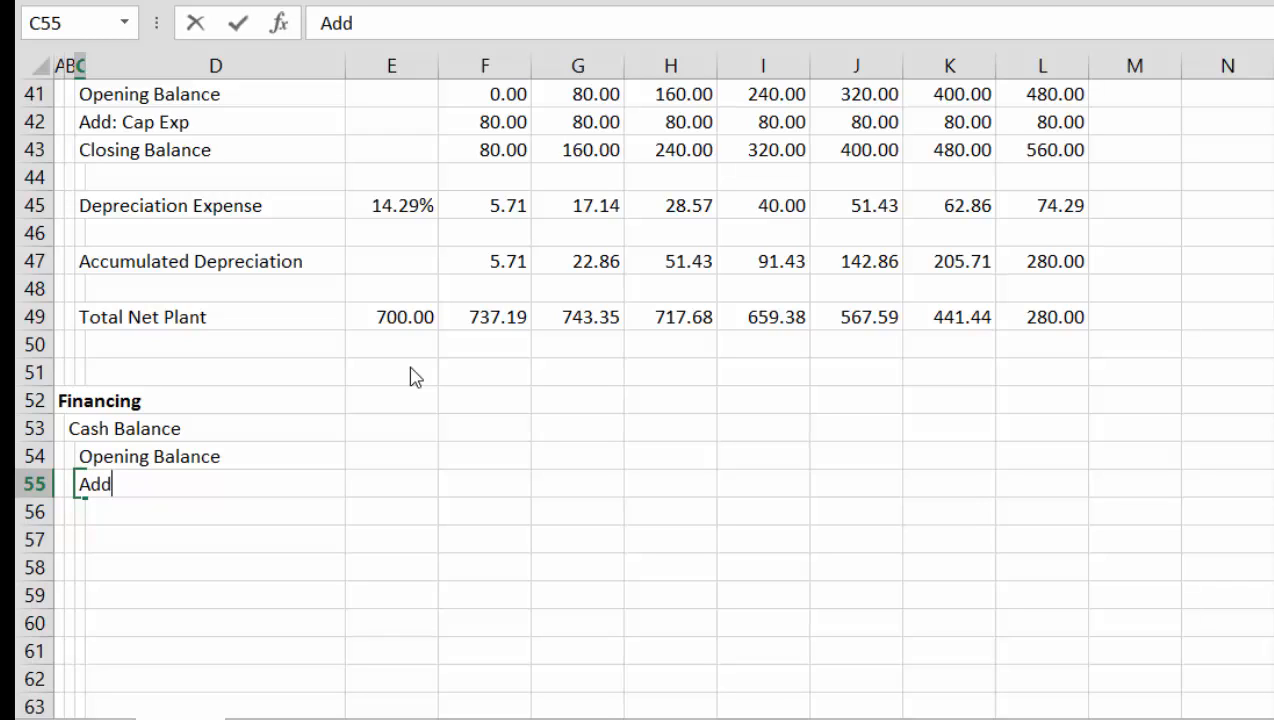
pyautogui.write(': Net ')
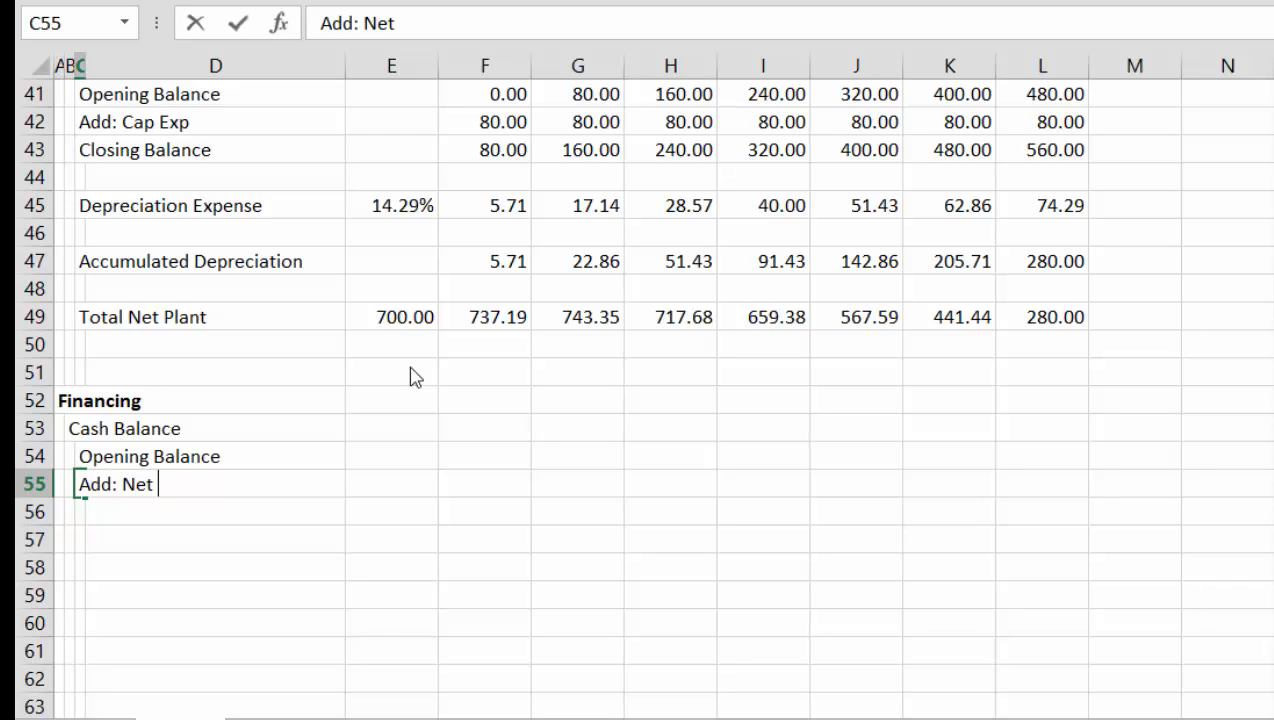
pyautogui.write('Cash Changes')
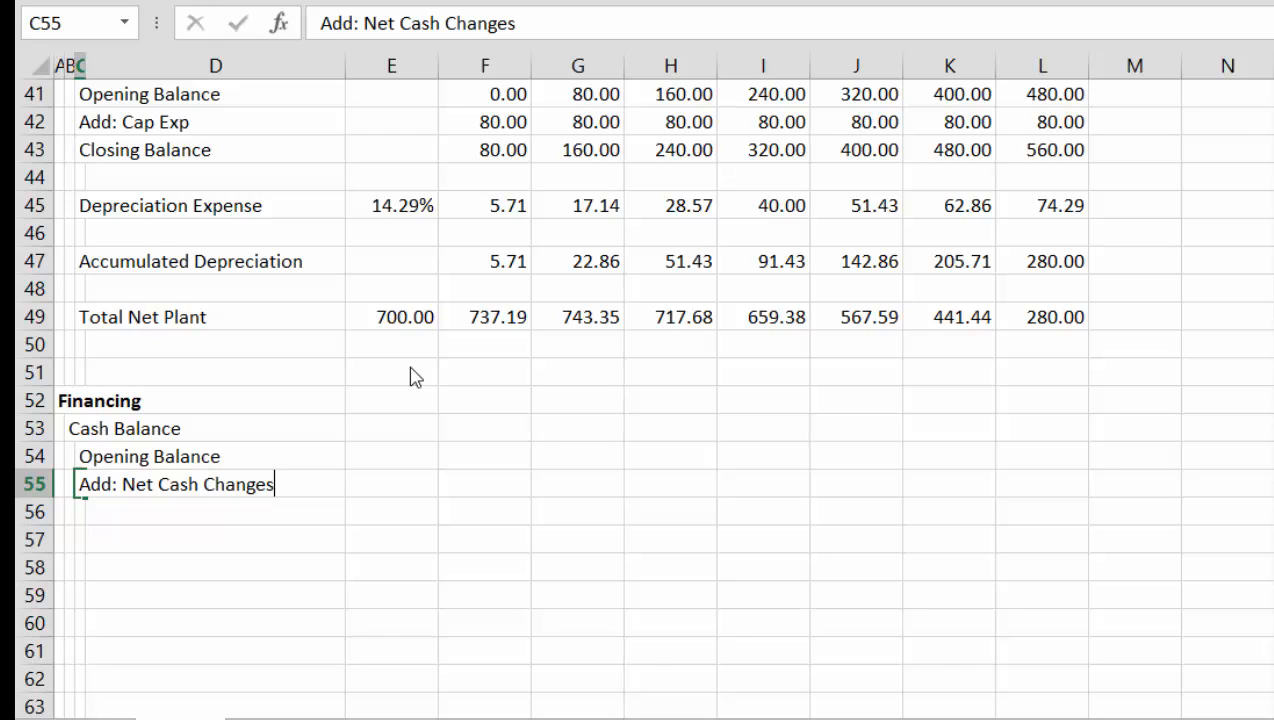
pyautogui.press('Return')
pyautogui.write('C')
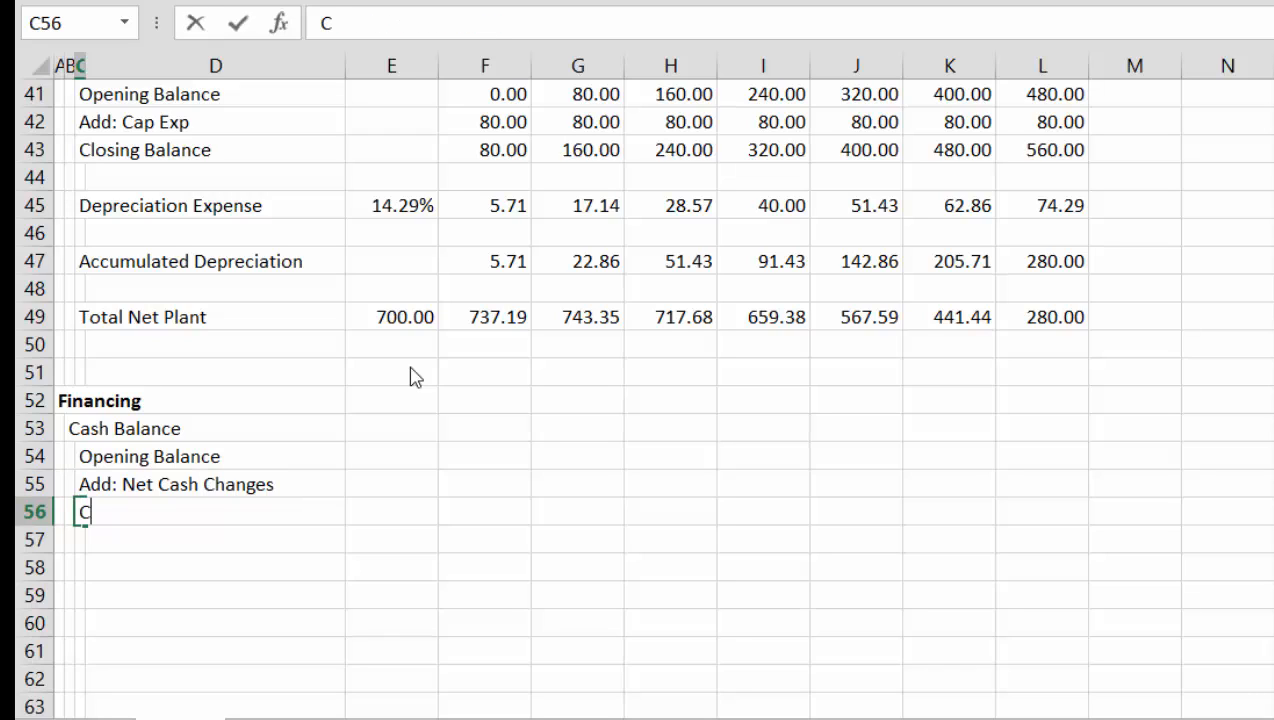
pyautogui.write('losing')
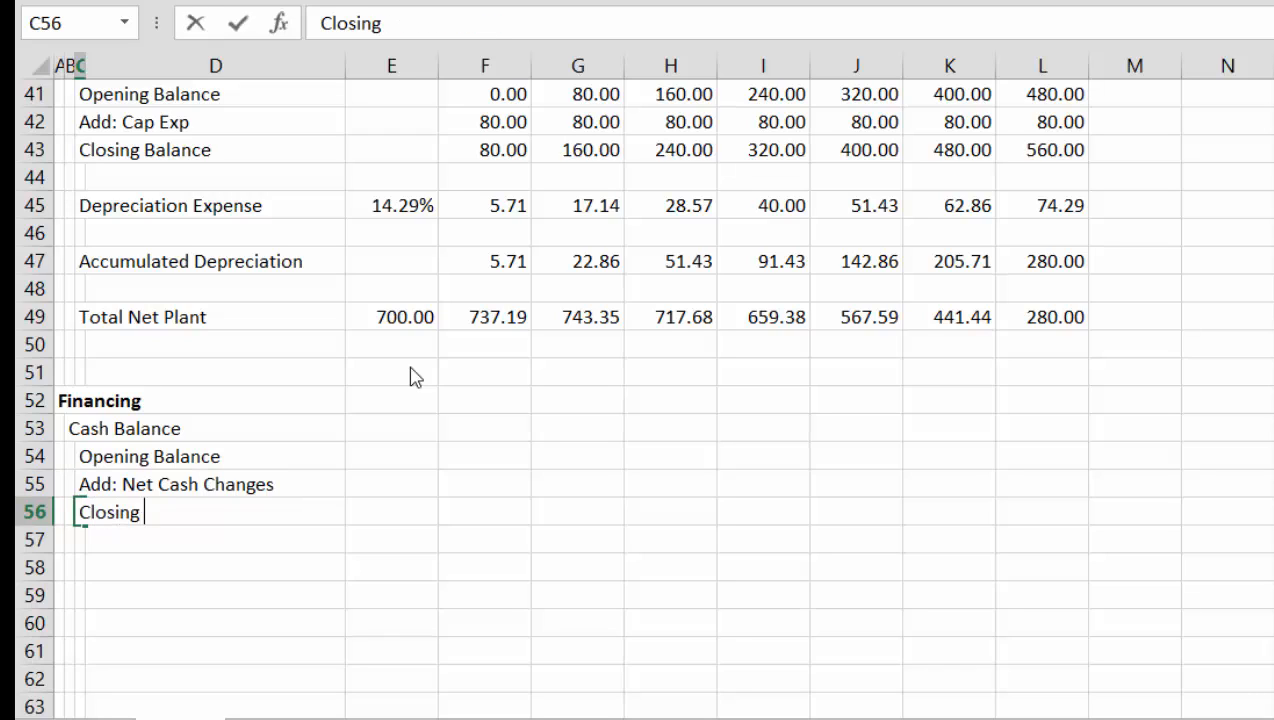
pyautogui.write(' Balance')
pyautogui.press('Return')
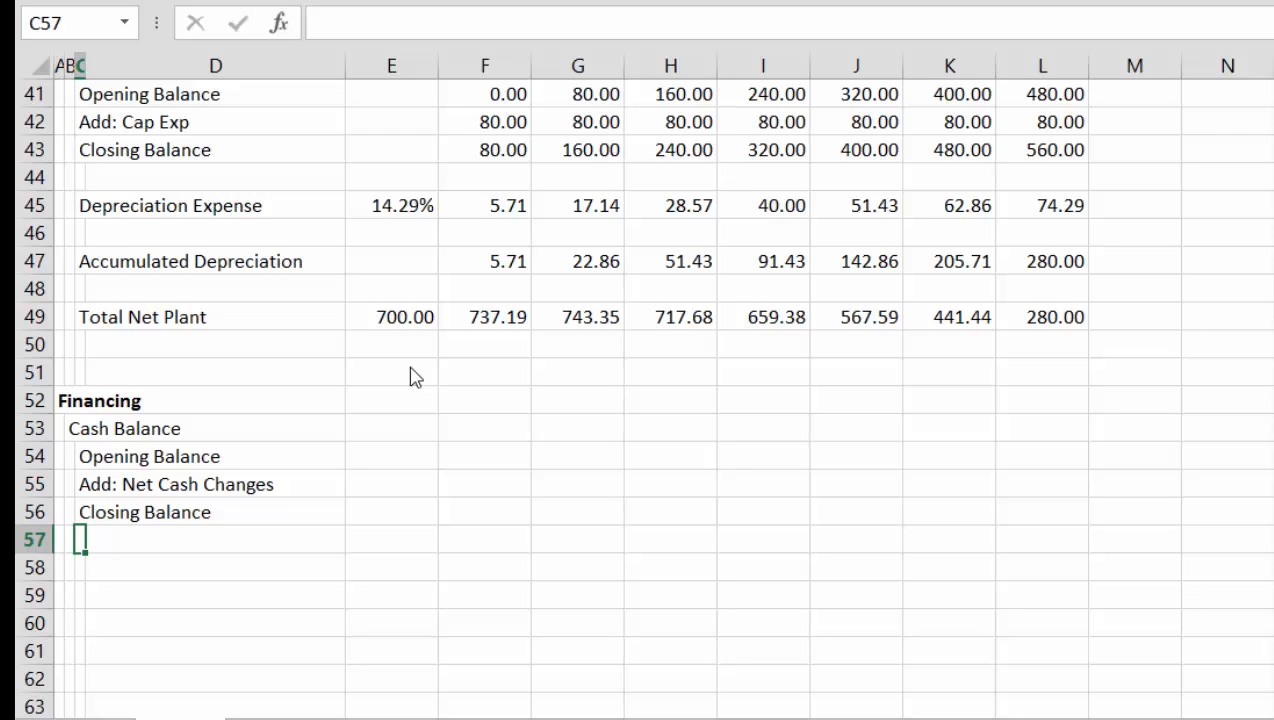
# Enter the section heading "Profit and Loss" in cell A58, leaving one blank row below Closing Balance
pyautogui.press('Down')
pyautogui.press('Left')
pyautogui.press('Left')
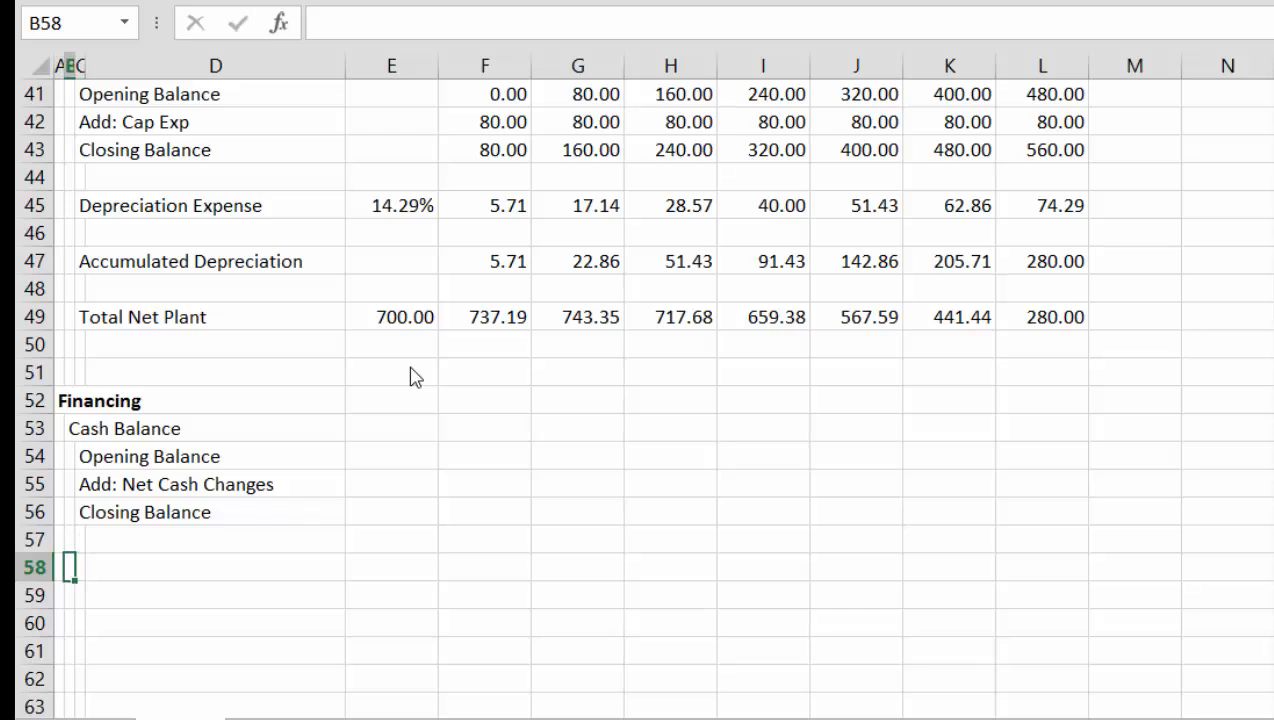
pyautogui.write('Prof')
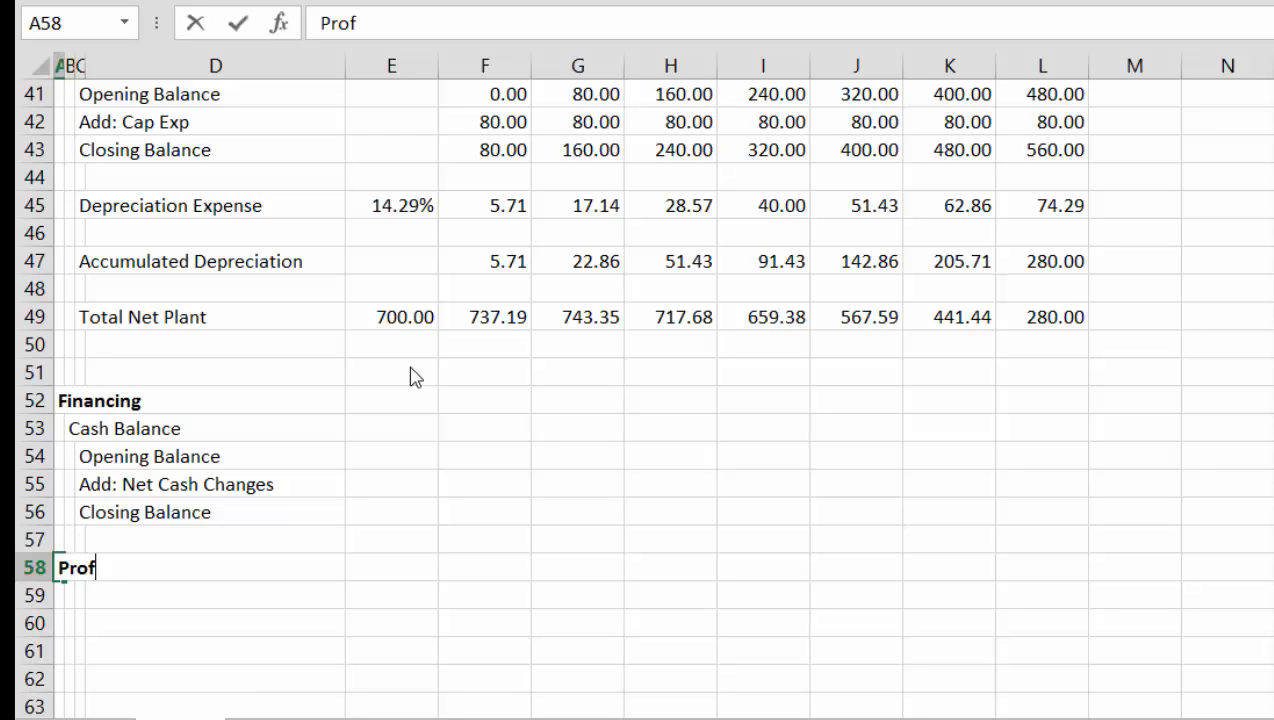
pyautogui.write('it and Loss')
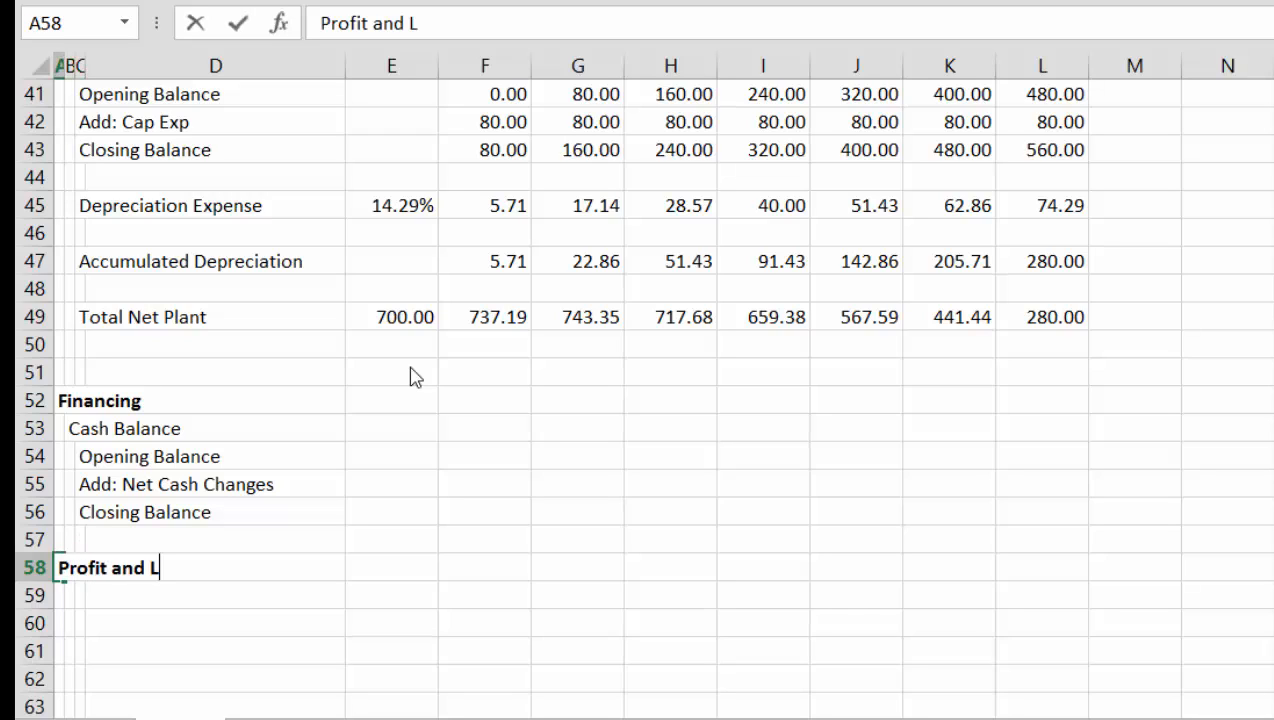
pyautogui.press('Return')
# Enter the row label "EBITDA" in cell C59 under the Profit and Loss heading
pyautogui.press('Right')
pyautogui.press('Right')
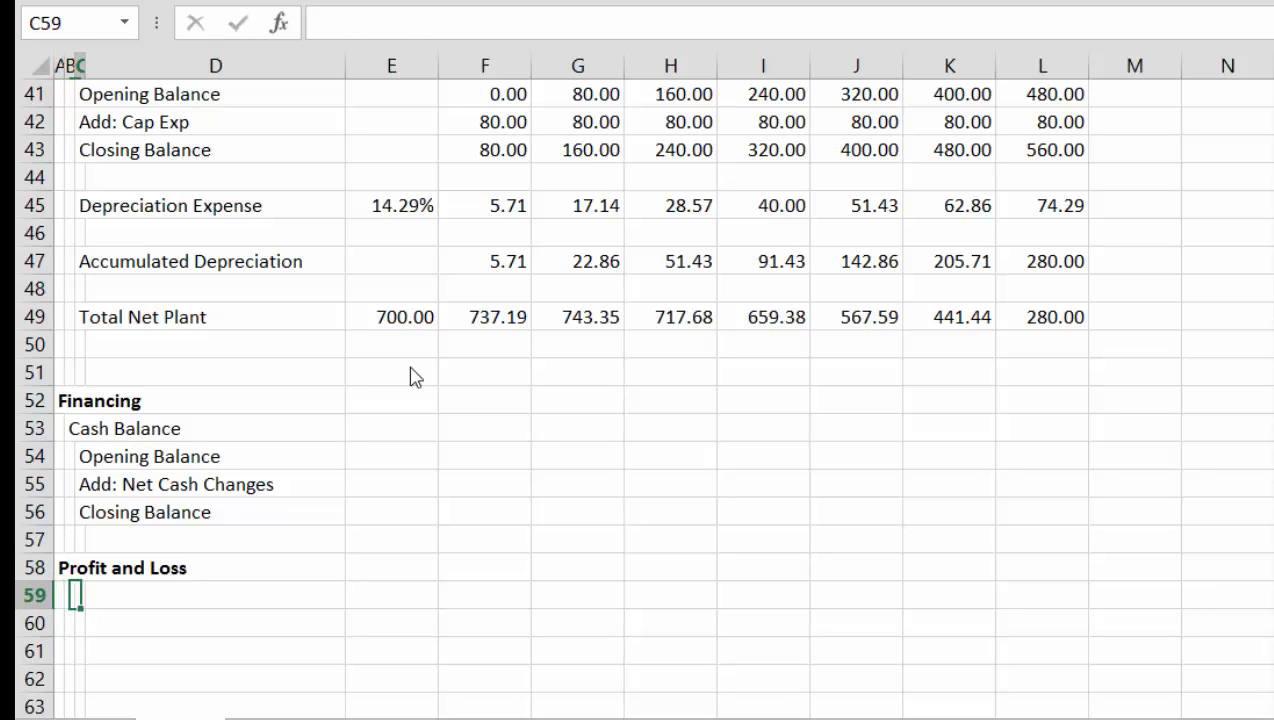
pyautogui.write('EBITDA')
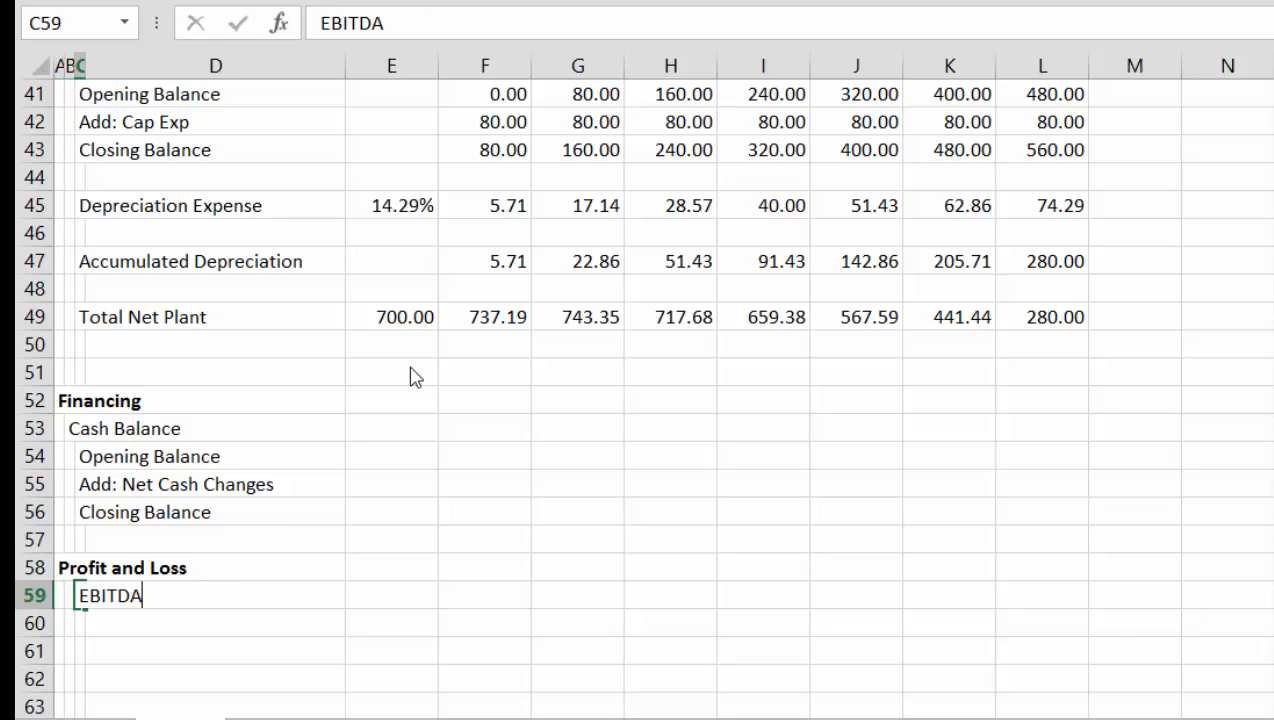
pyautogui.press('Return')
# Enter the row label "Less: Depreciation" in cell C60, below EBITDA
pyautogui.write('LEss"')
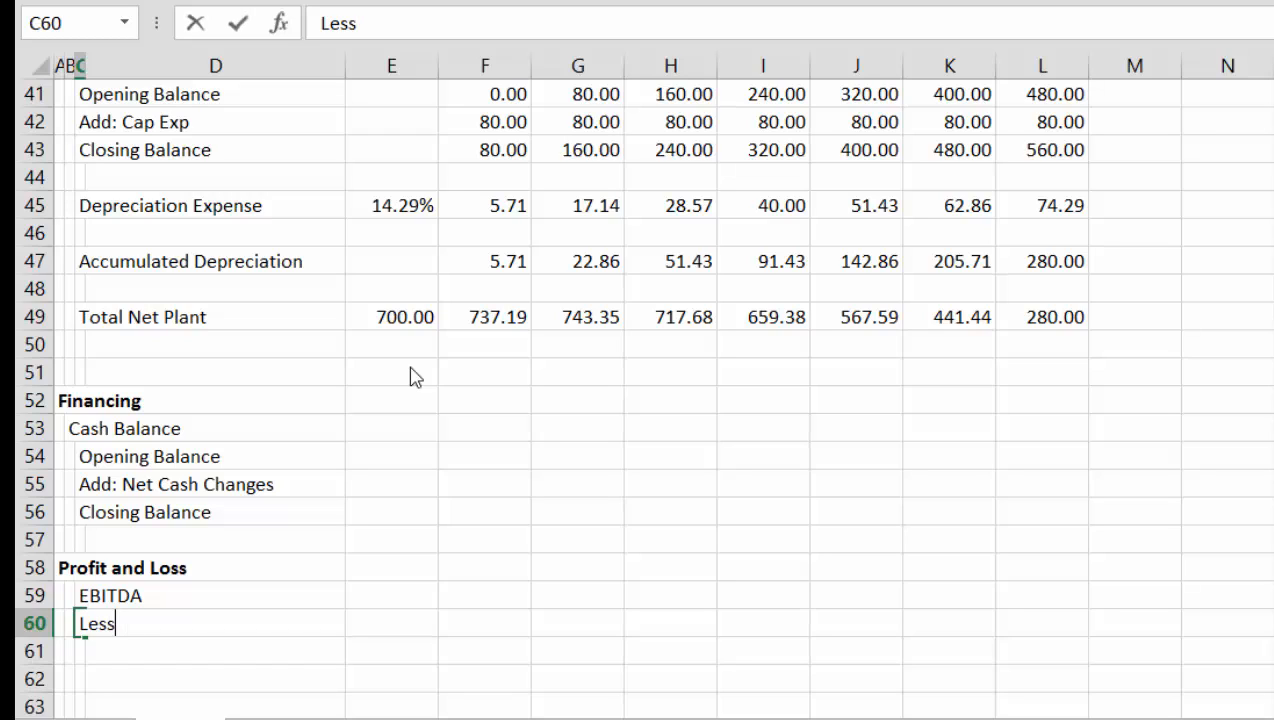
pyautogui.write(': De[re')
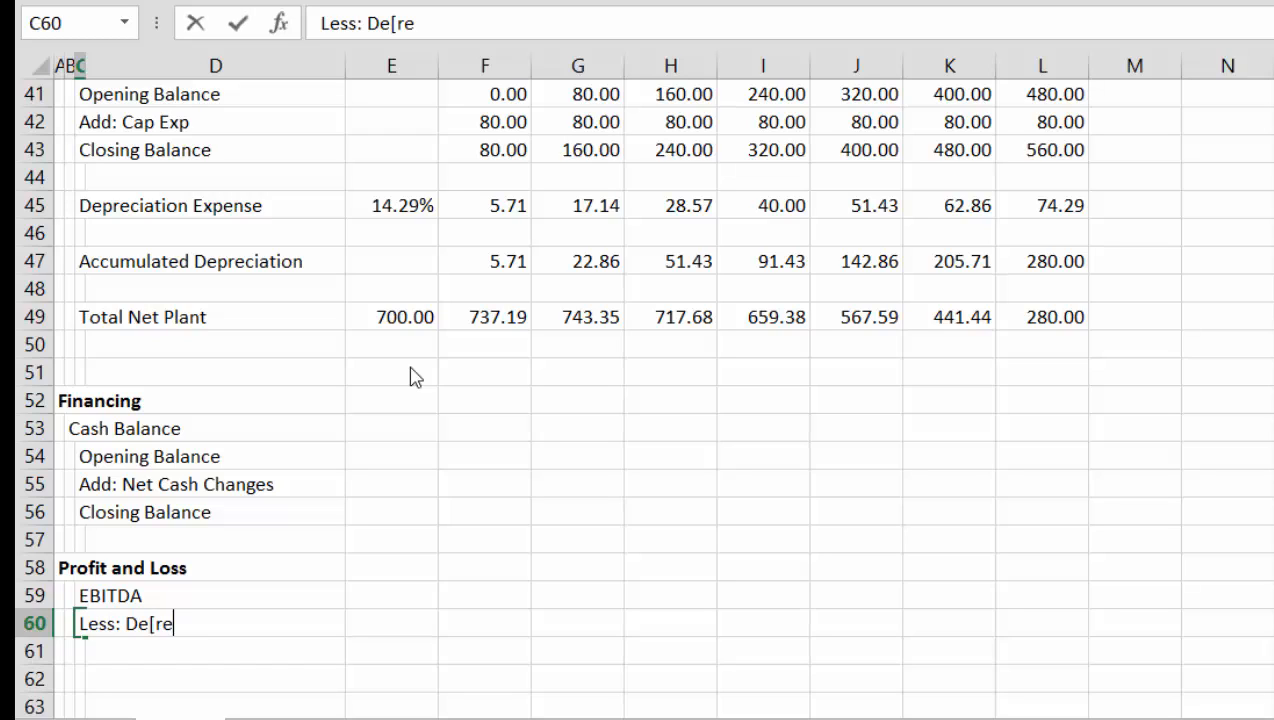
pyautogui.press('BackSpace')
pyautogui.press('BackSpace')
pyautogui.write('r')
pyautogui.write('precation')
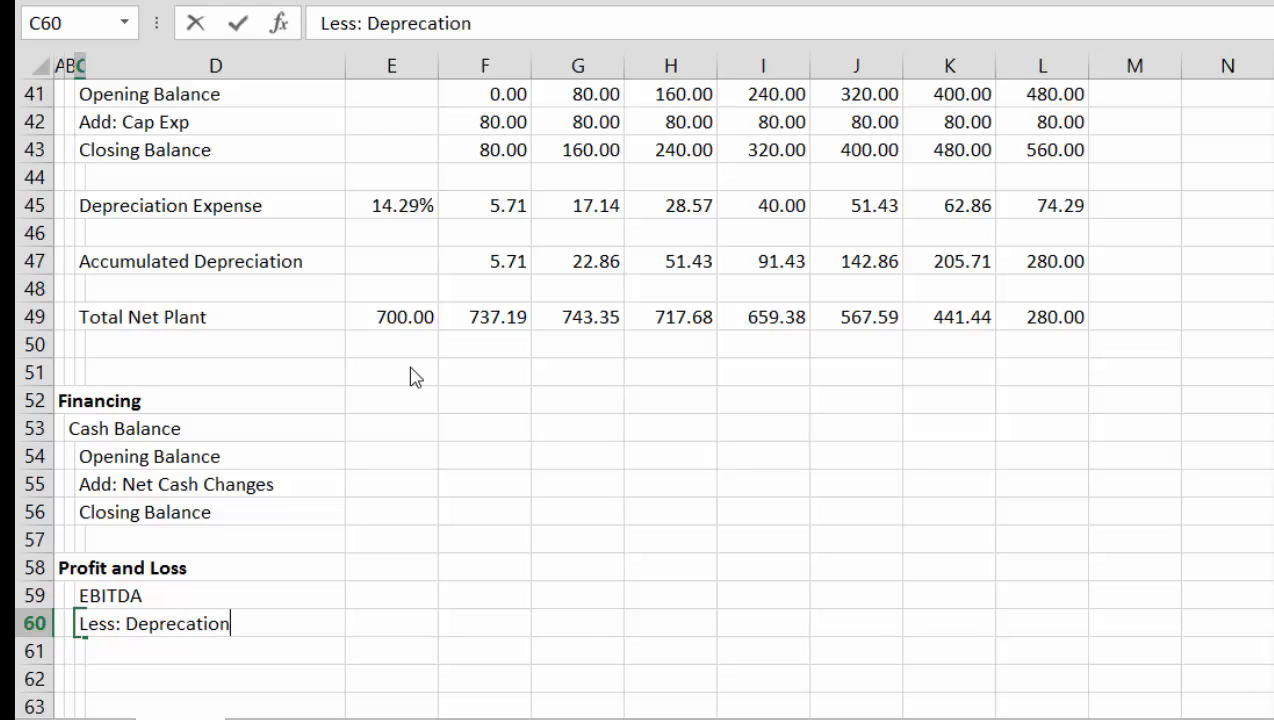
pyautogui.press('BackSpace')
pyautogui.press('BackSpace')
pyautogui.press('BackSpace')
pyautogui.press('BackSpace')
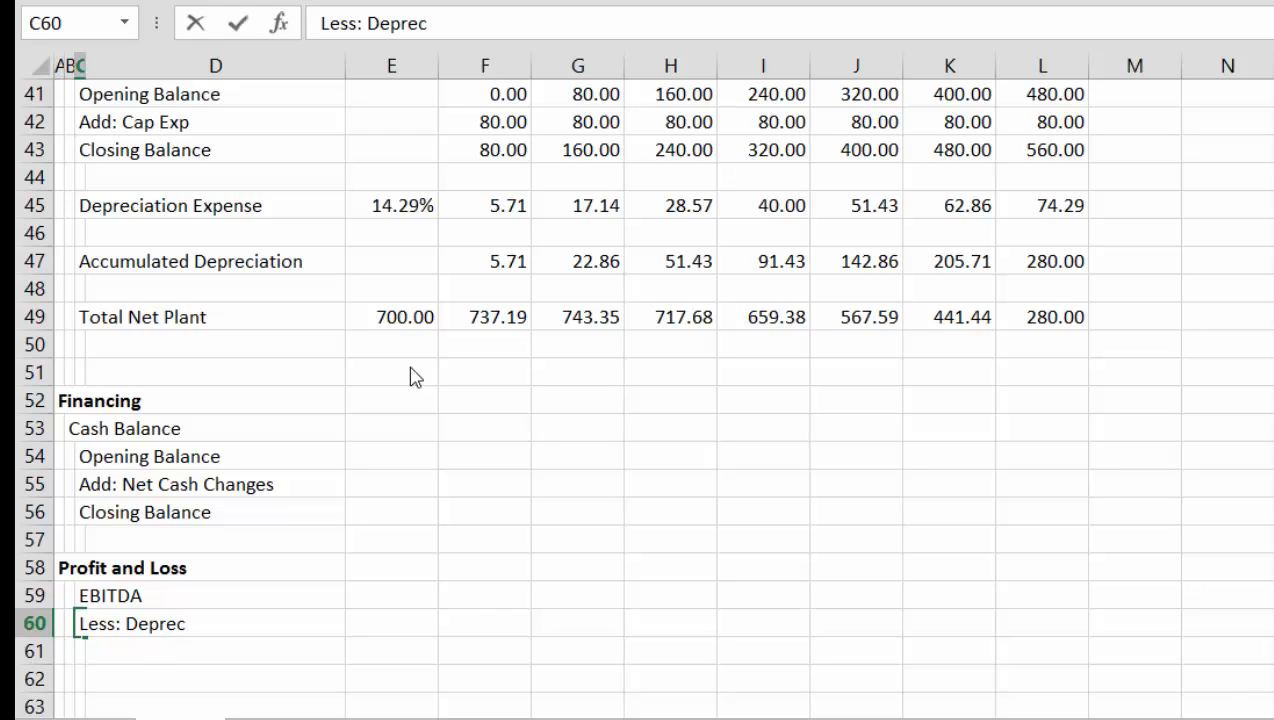
pyautogui.write('iation')
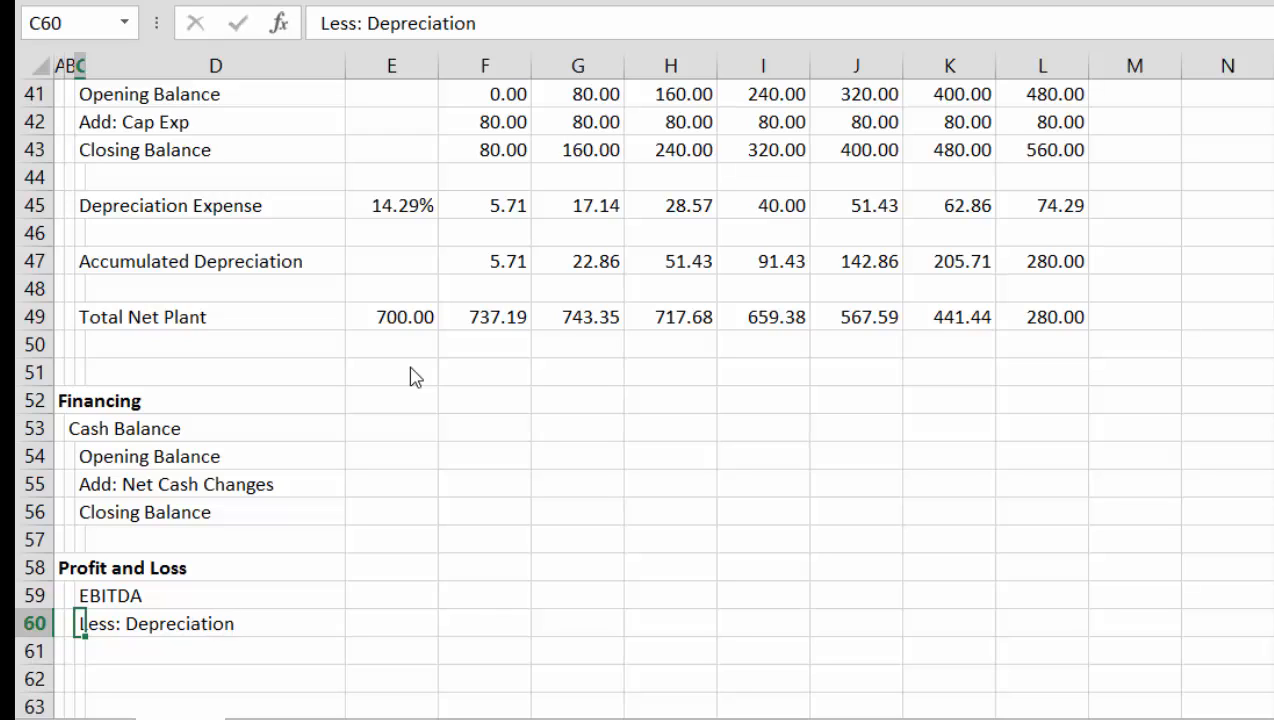
# Enter the row labels "EBIT" in cell C61 and "Less: Interest" in cell C62 under Profit and Loss
pyautogui.press('Return')
pyautogui.write('EBIT')
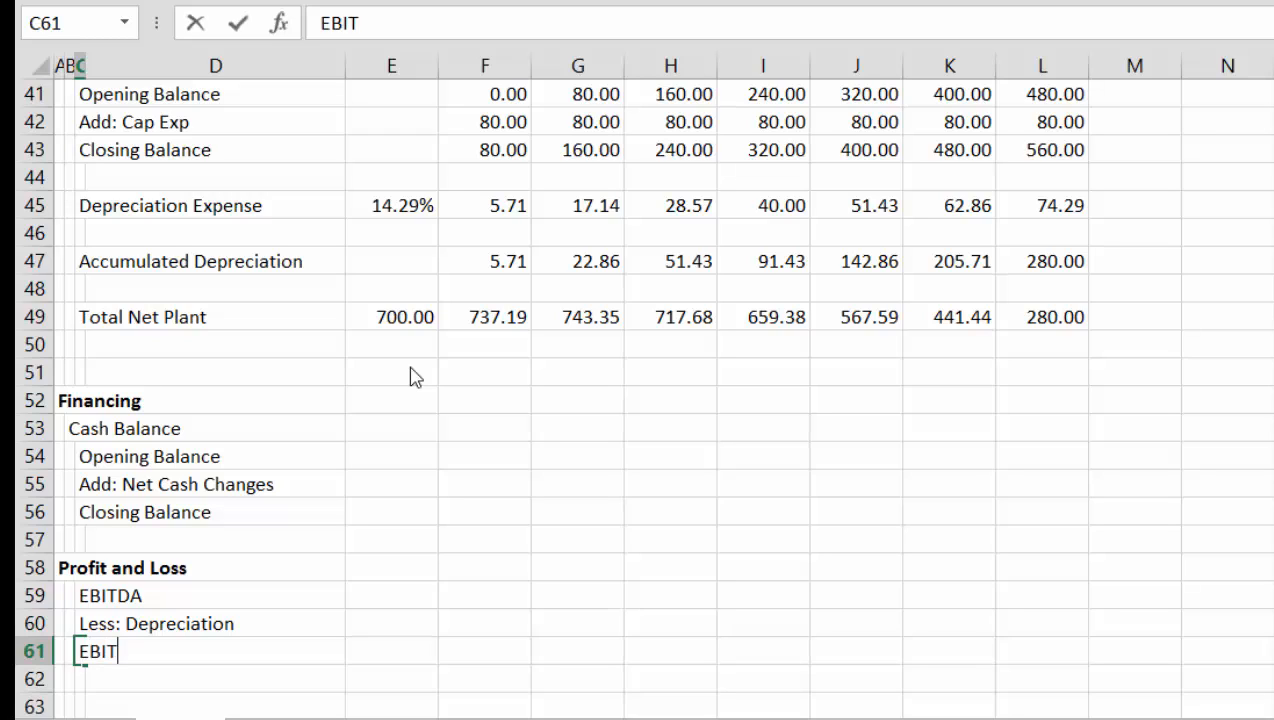
pyautogui.press('Return')
pyautogui.write('LE')
pyautogui.press('BackSpace')
pyautogui.write('ess: ')
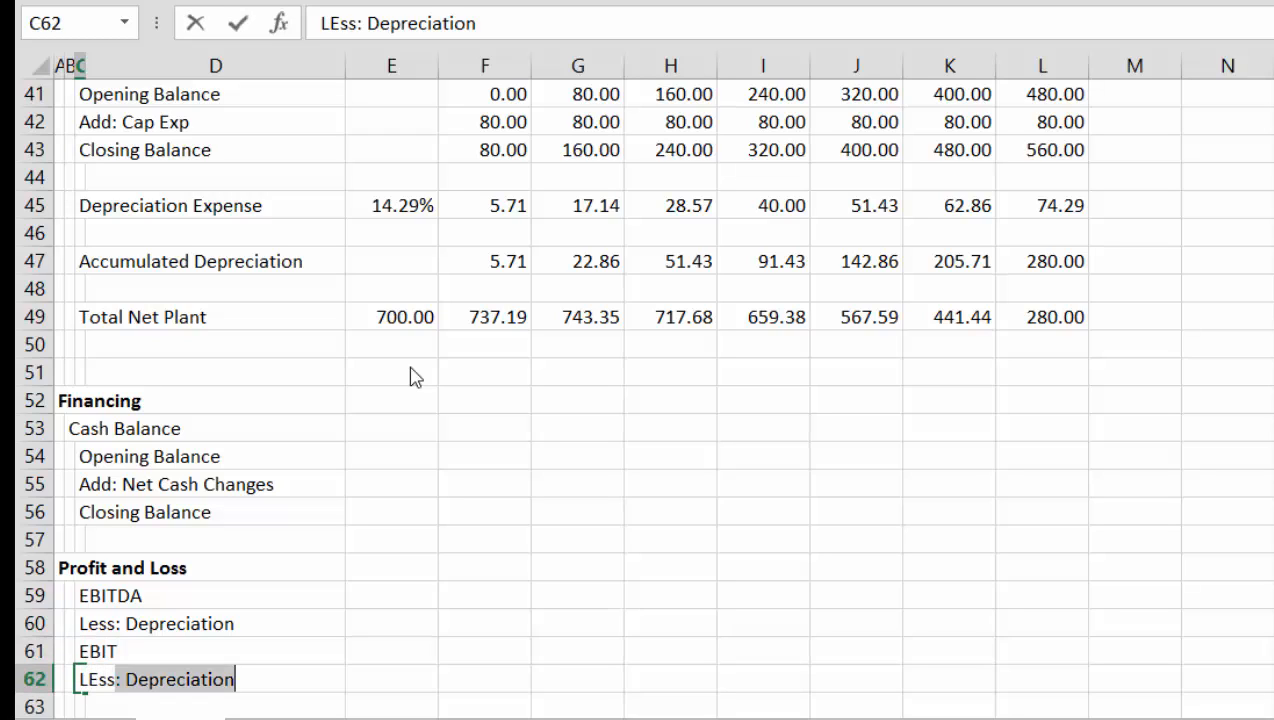
pyautogui.write('Interest')
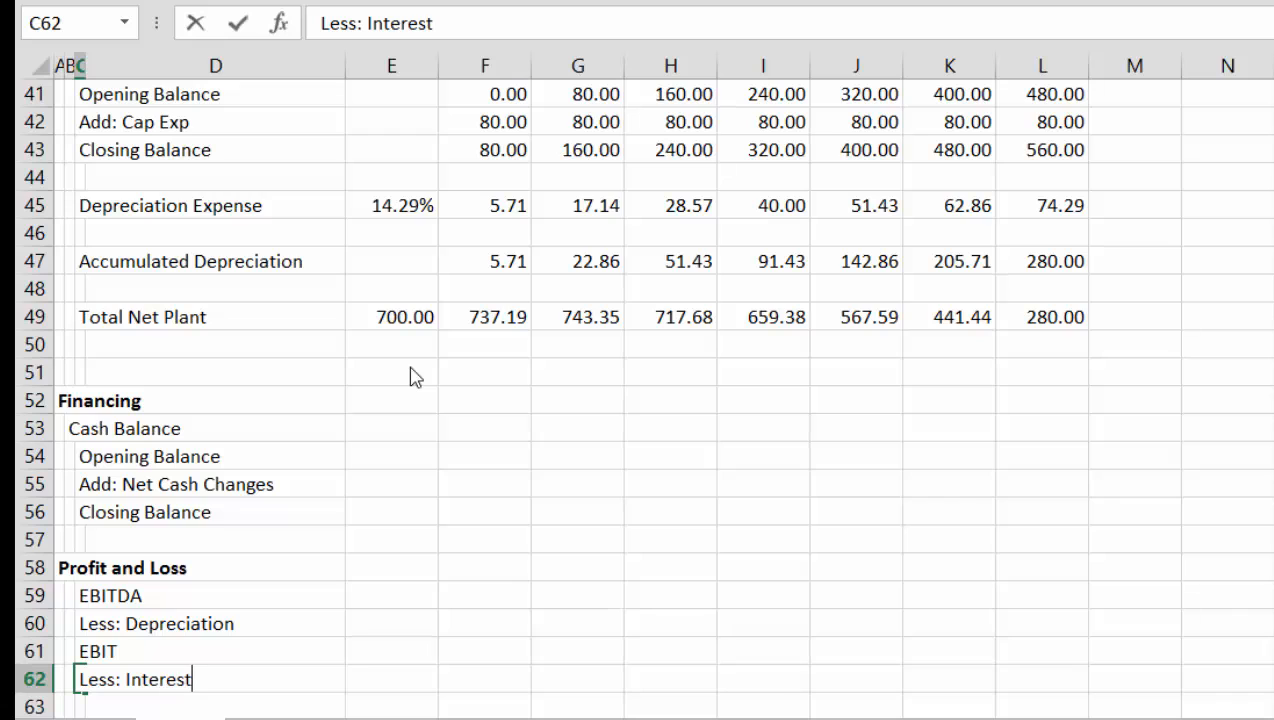
pyautogui.press('Return')
# Enter the row labels "Add: Interest Income" in cell C63 and "EBT" in cell C64
pyautogui.write('Add')
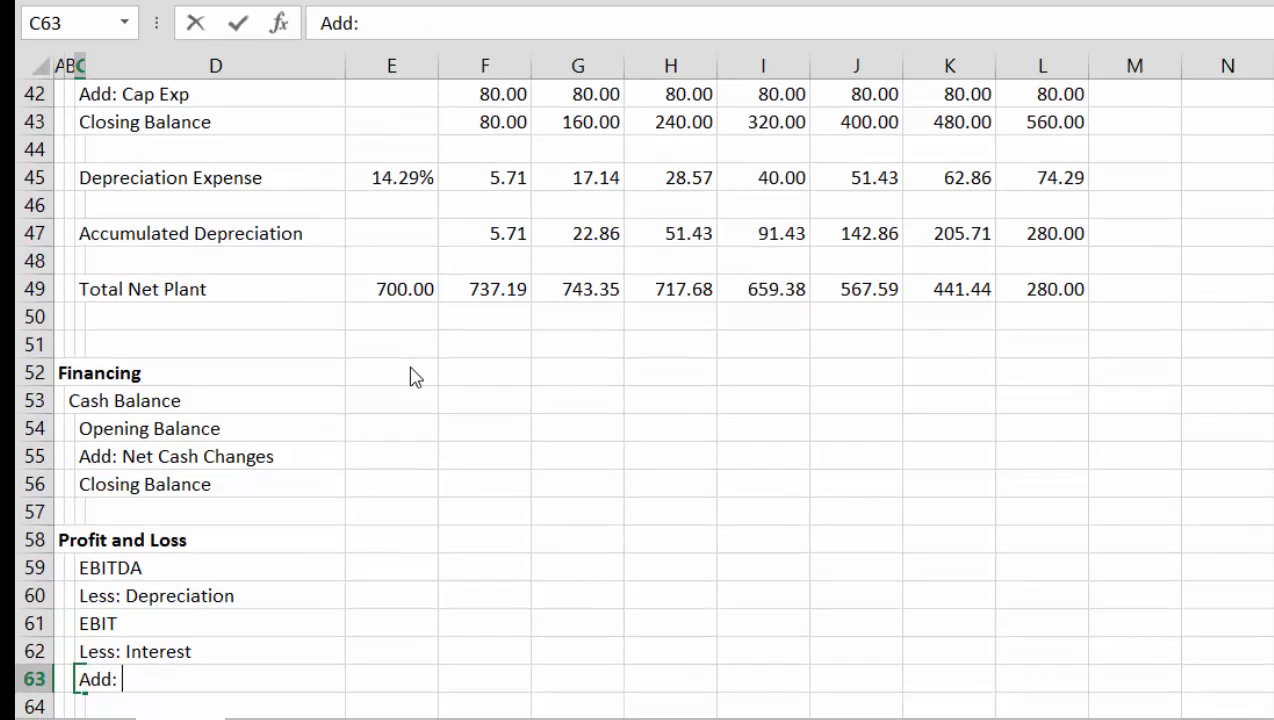
pyautogui.write(': Interest I')
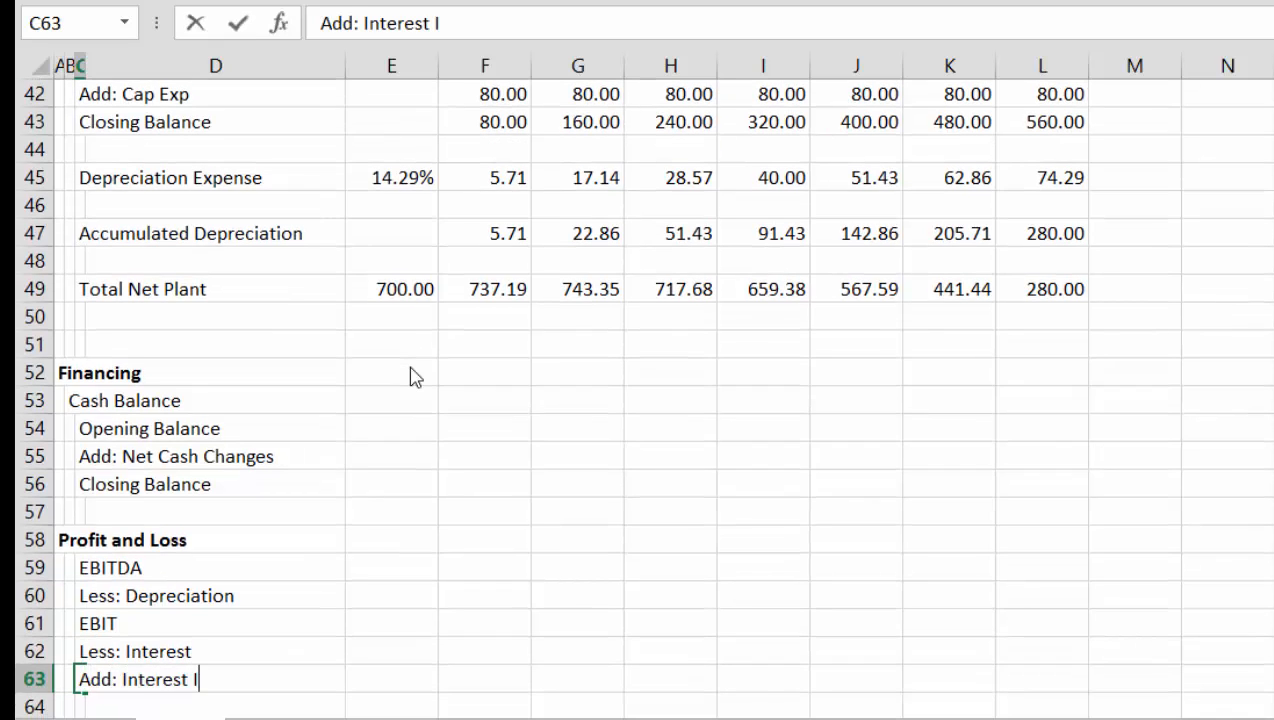
pyautogui.write('ncome')
pyautogui.press('Return')
pyautogui.write('EBIT')
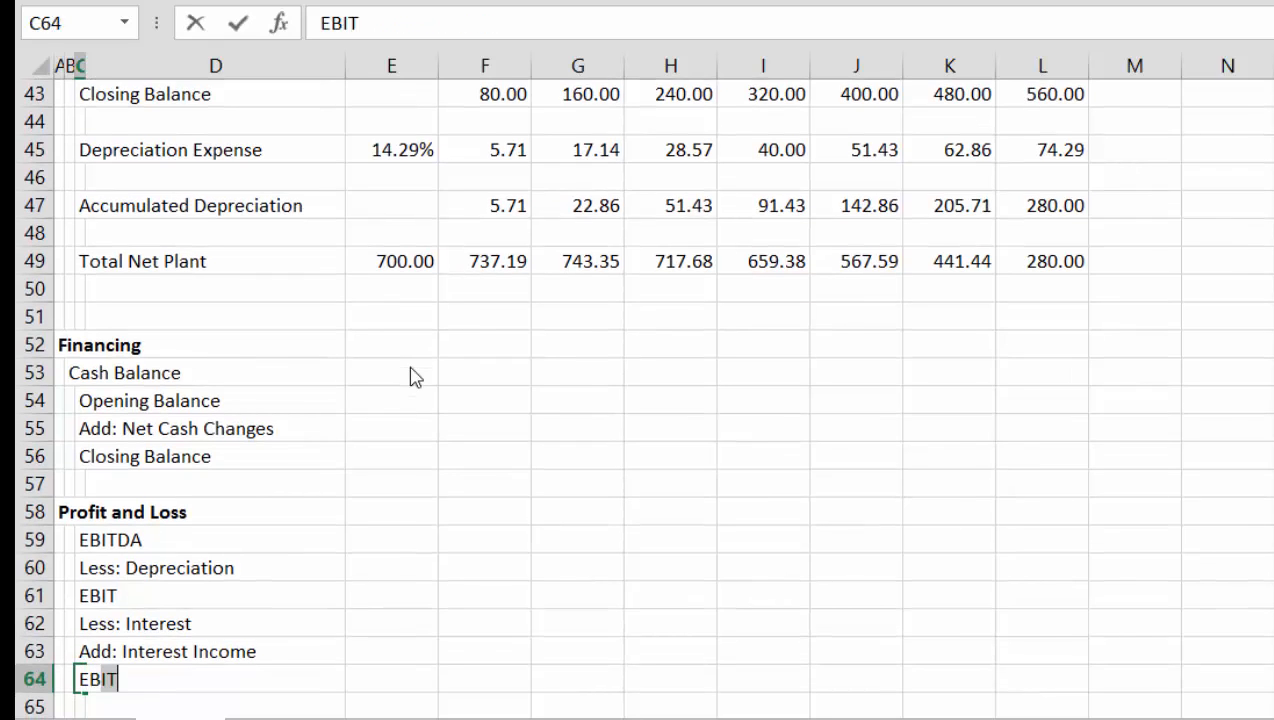
pyautogui.write('T')
pyautogui.press('Return')
# Complete the Profit and Loss labels with "Less: Taxes" in cell C65 and "Earnings" in cell C66
pyautogui.write('Less')
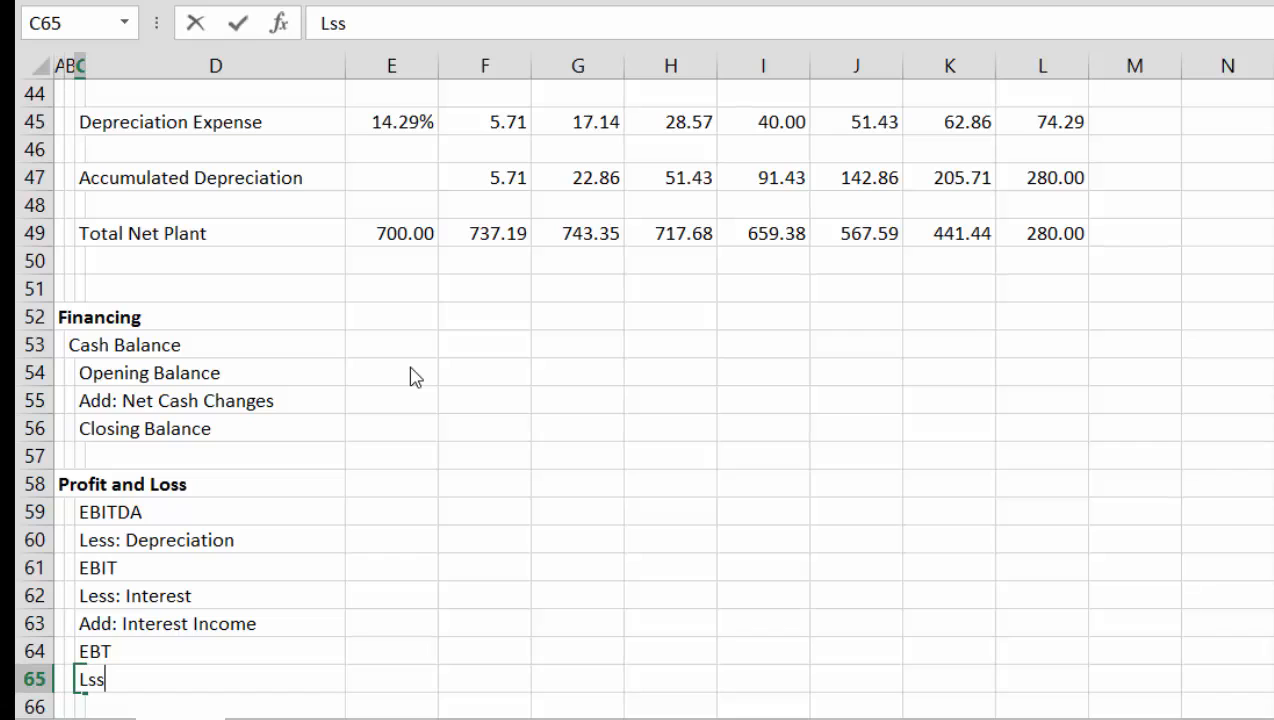
pyautogui.press('BackSpace')
pyautogui.press('BackSpace')
pyautogui.write('ess: Taxes')
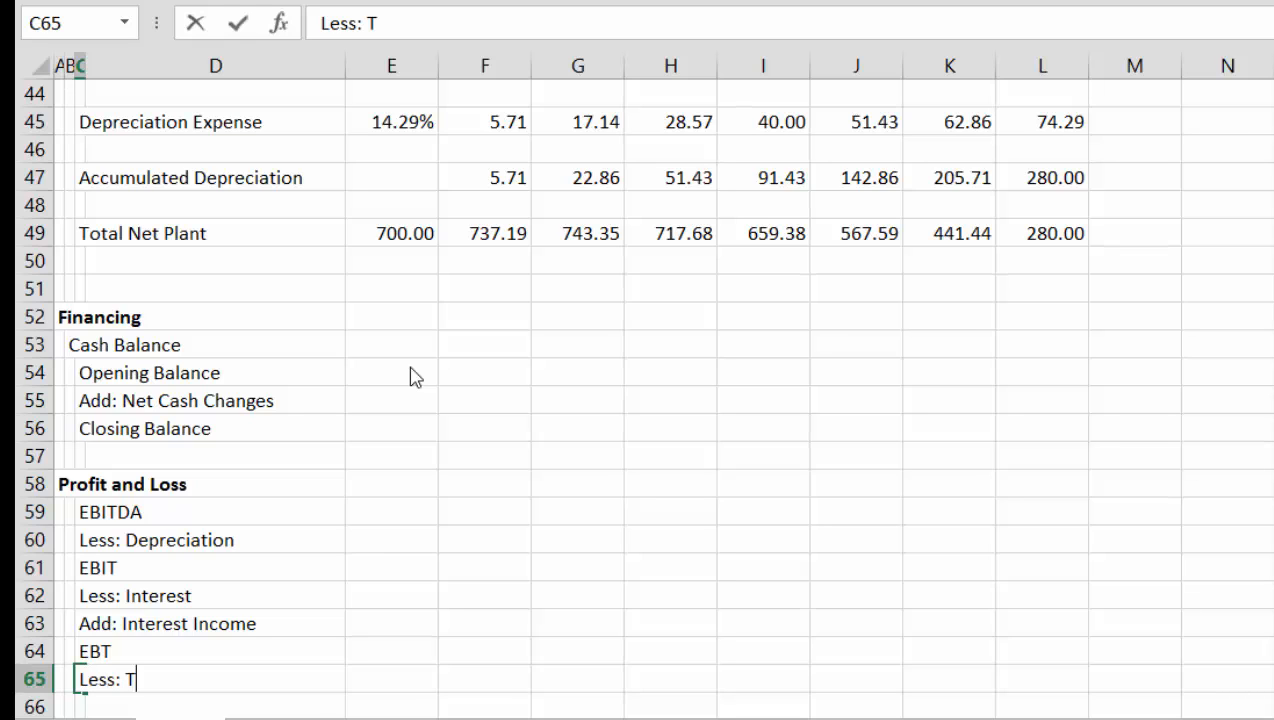
pyautogui.hotkey('ctrl', 'Return')
pyautogui.press('Return')
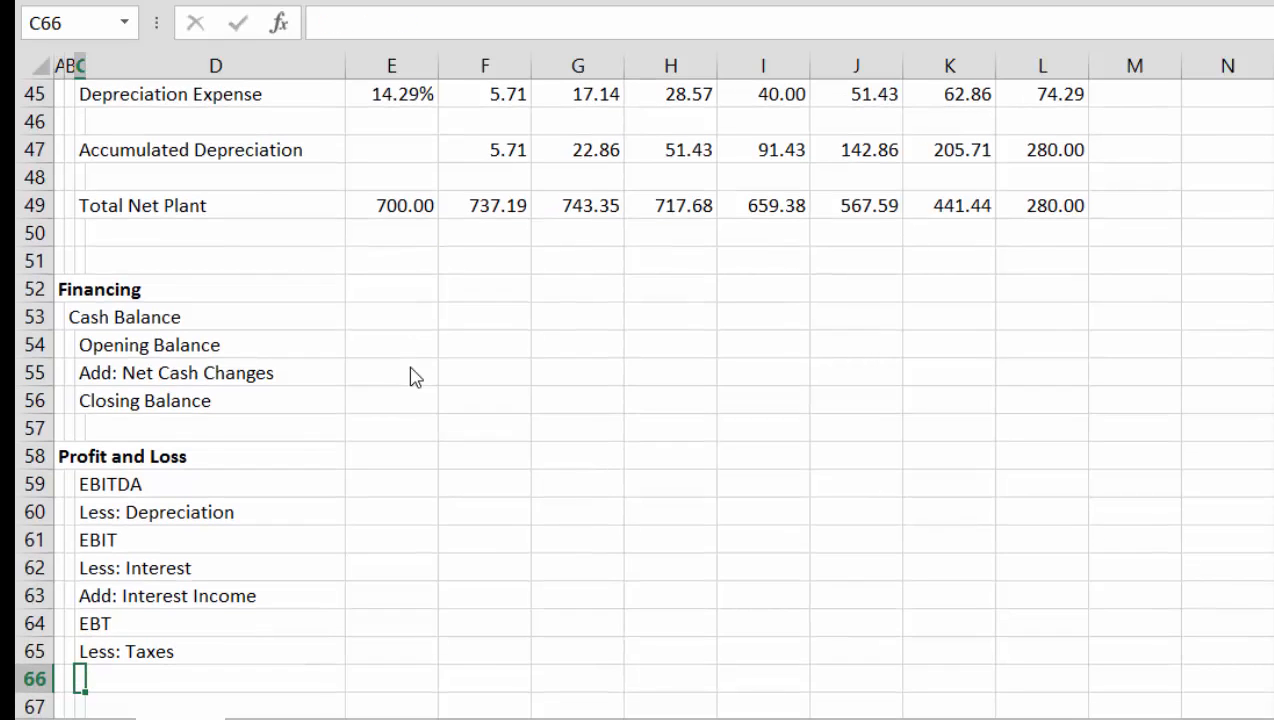
pyautogui.write('Earnings')
pyautogui.press('Return')
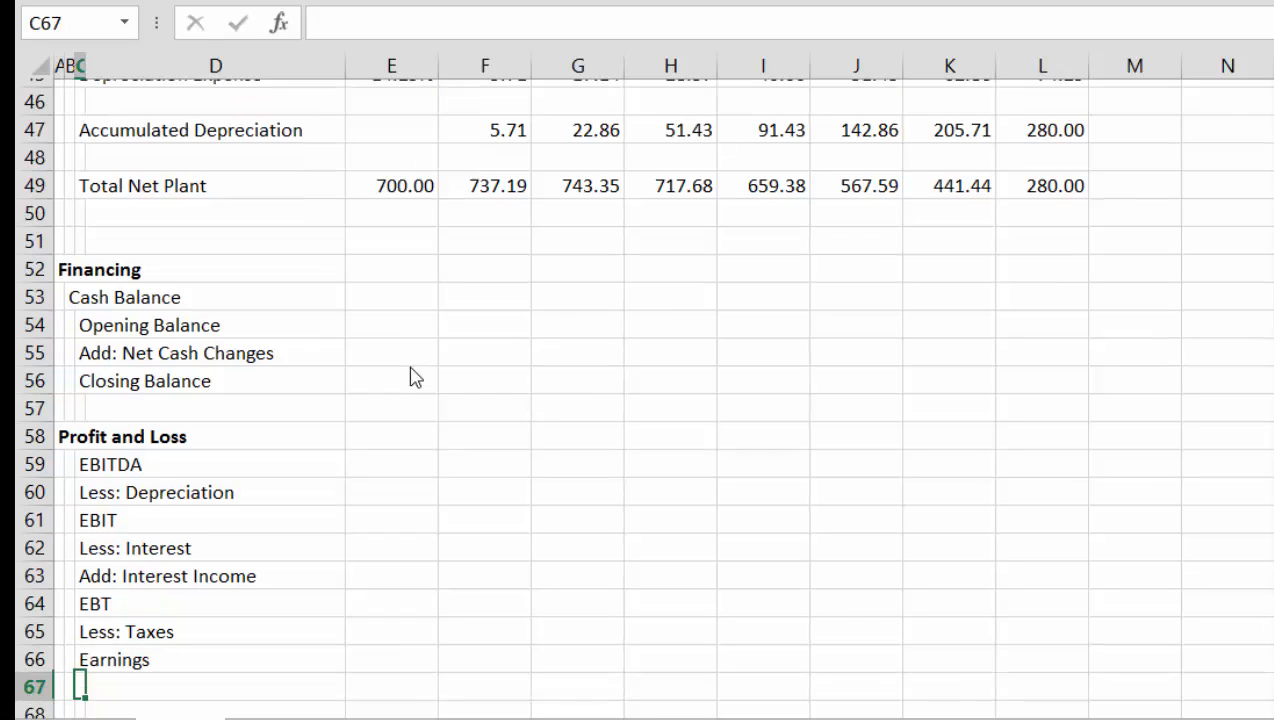
# Enter the section heading "Cash Flow Statement" in cell A68, leaving one blank row below Earnings
pyautogui.press('Down')
pyautogui.press('Down')
pyautogui.press('Left')
pyautogui.press('Left')
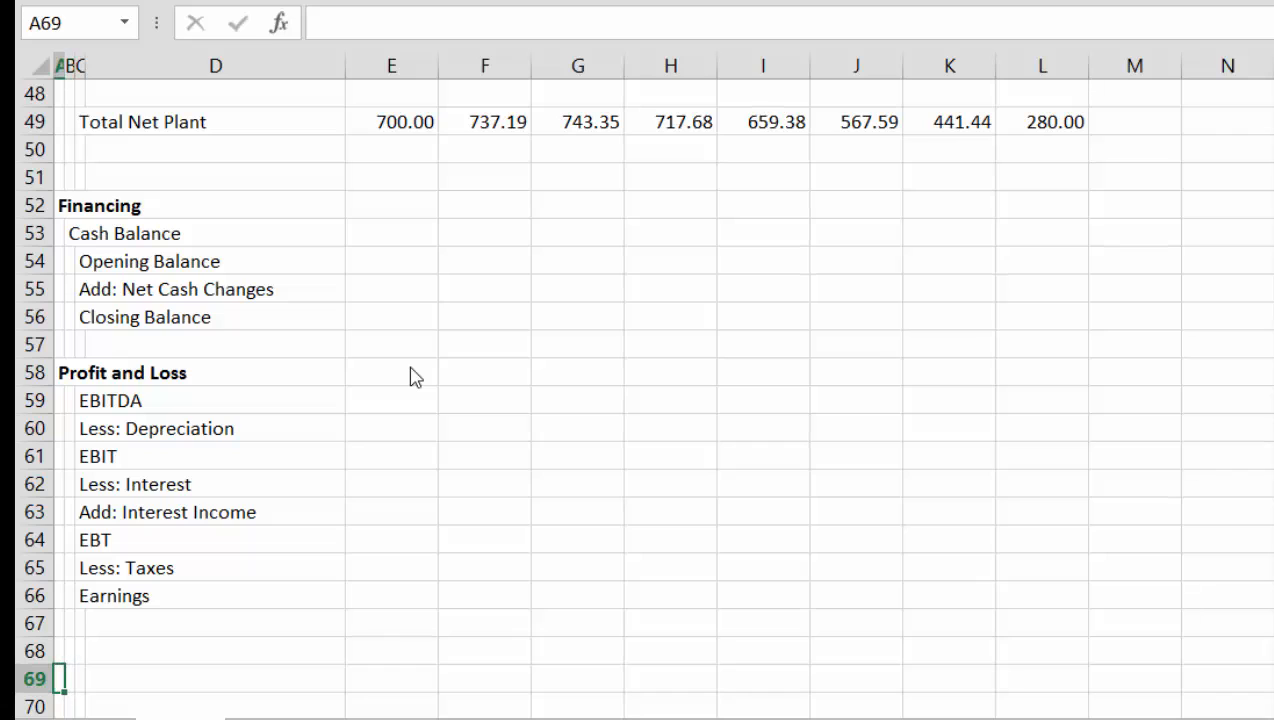
pyautogui.press('Up')
pyautogui.write('Cash')
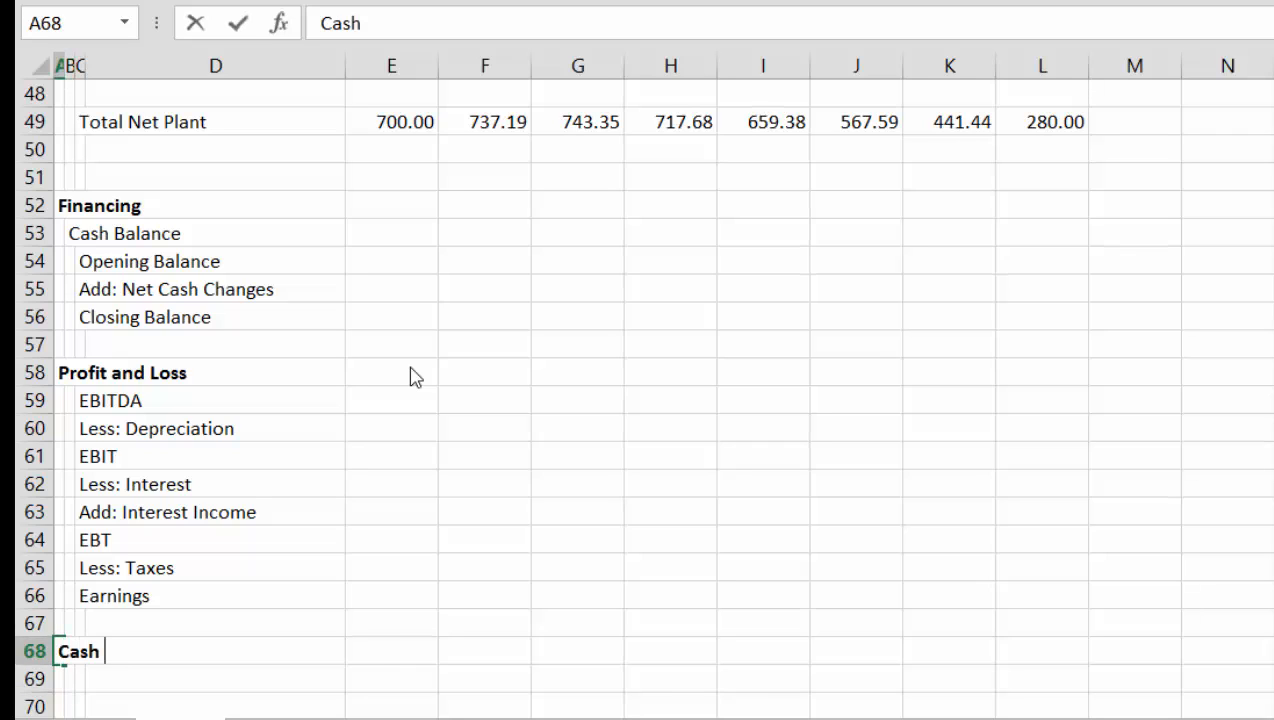
pyautogui.write(' Flow State')
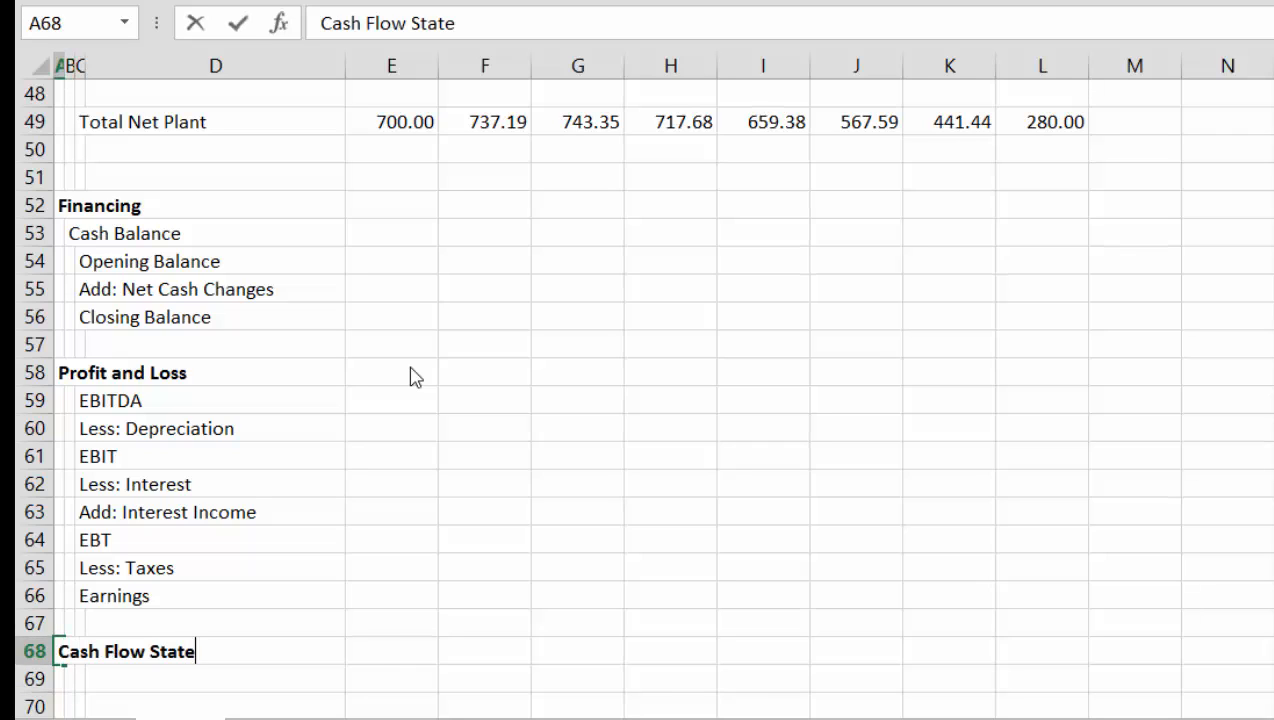
pyautogui.write('ment')
pyautogui.press('Return')
# Label cells C69 and C70 under Cash Flow Statement "EBITDA" and "Less: Taxes Paid"
pyautogui.press('Right')
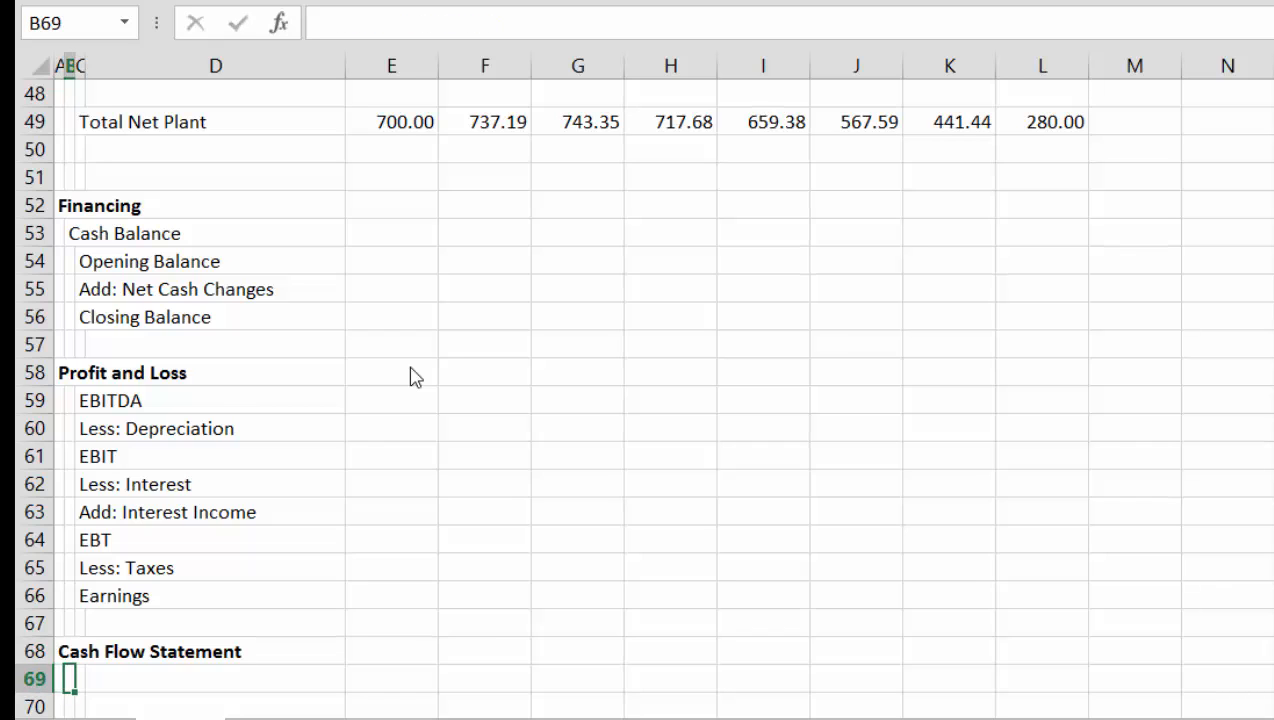
pyautogui.press('Right')
pyautogui.write('EBITDA')
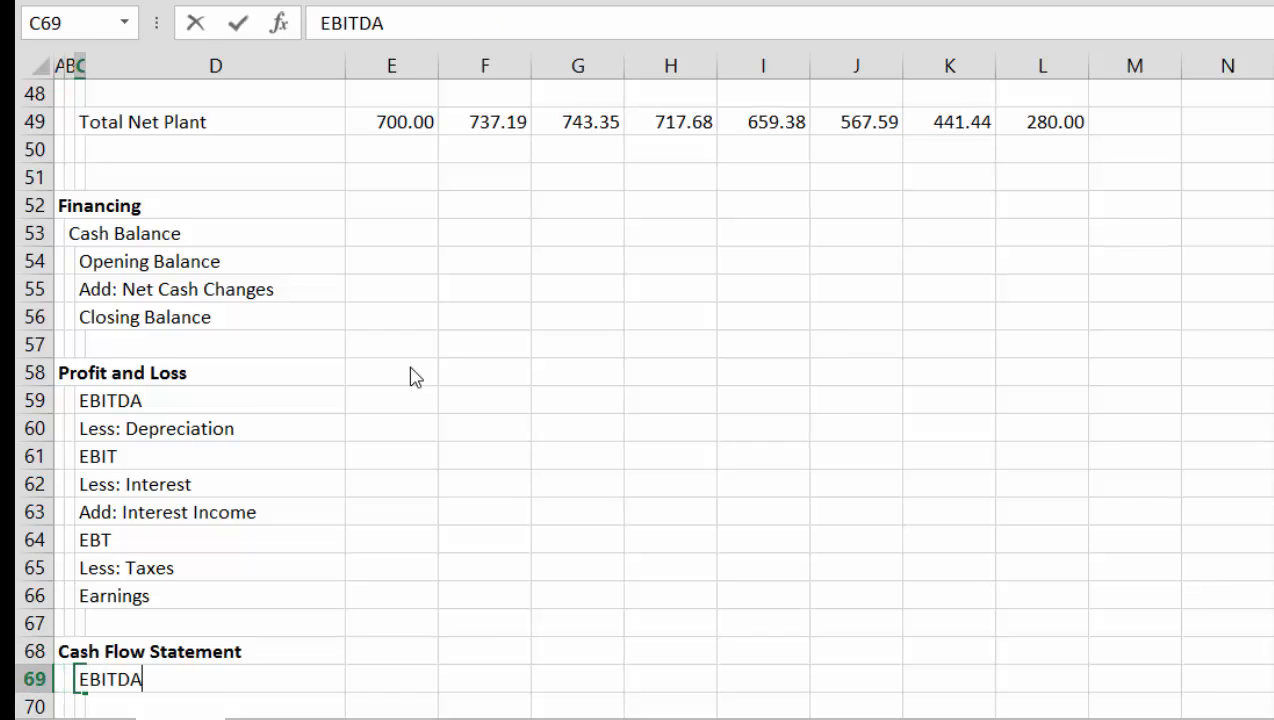
pyautogui.press('Return')
pyautogui.write('LEss;')
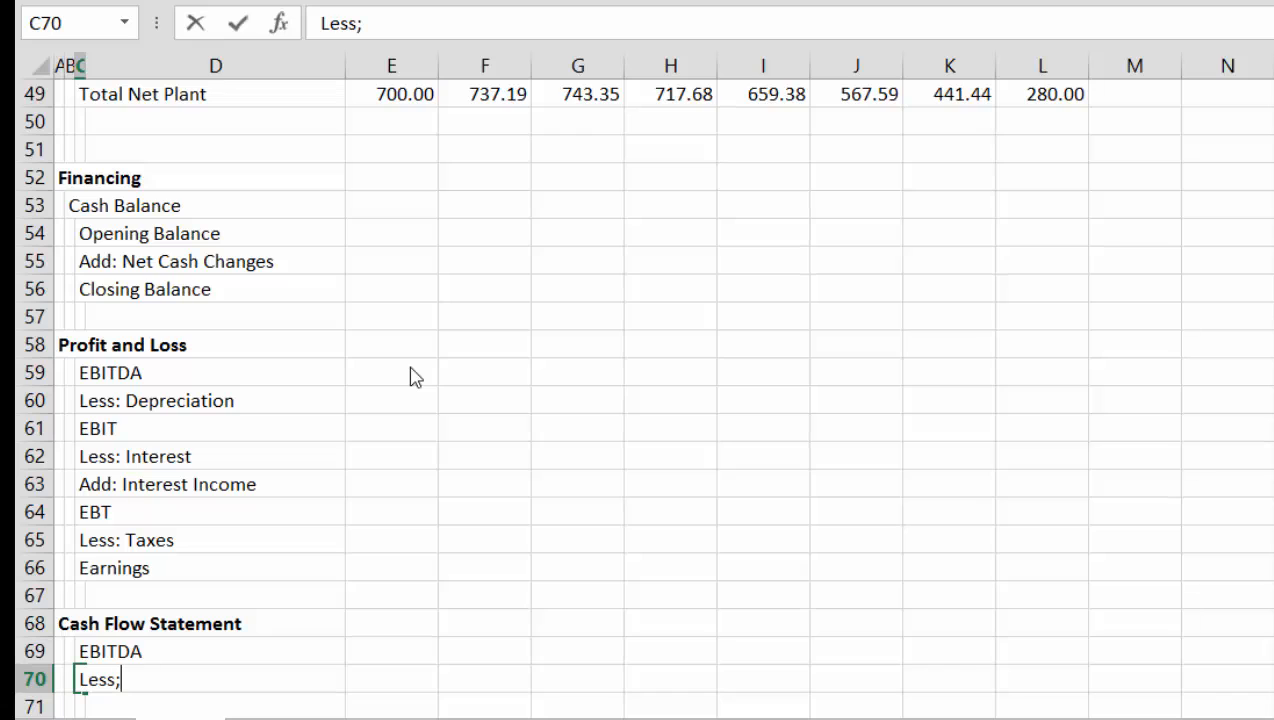
pyautogui.press('BackSpace')
pyautogui.write(': Taxes Pai')
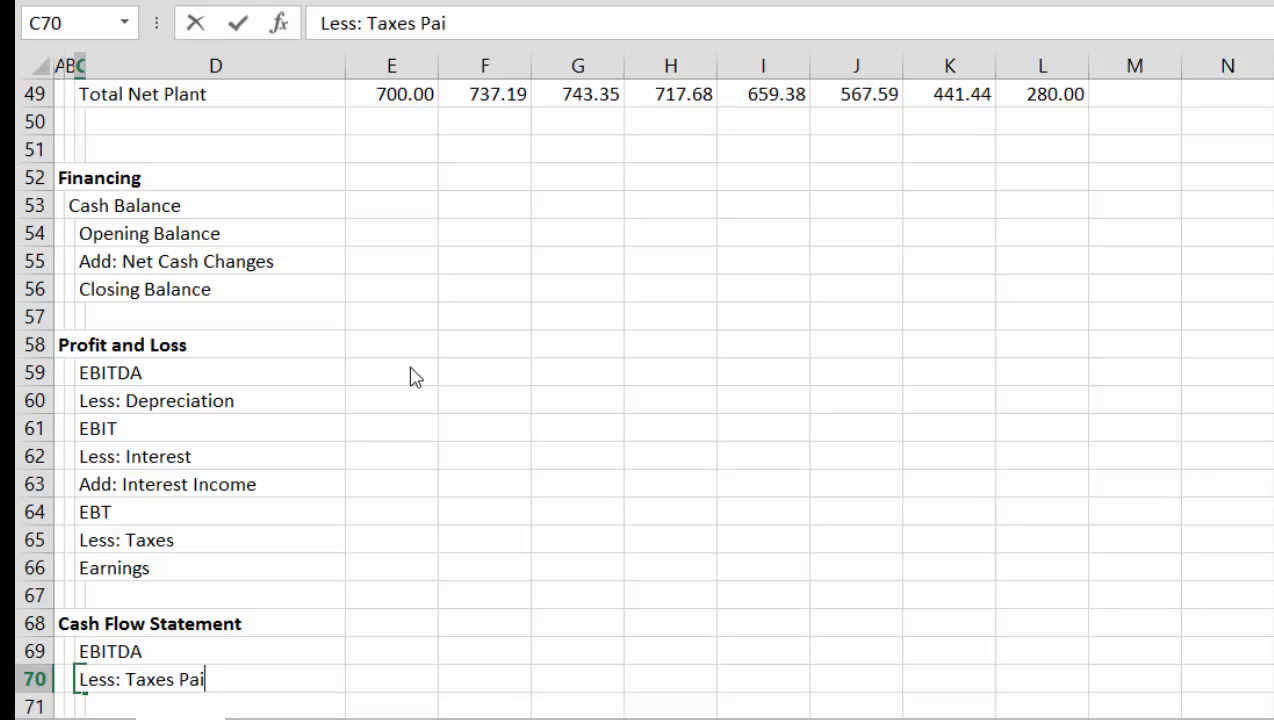
pyautogui.write('d')
pyautogui.press('Return')
# Enter "Less: WC Changes" in cell C71 and the indented subtotal label "Net Operating Cash Flow" in cell D72
pyautogui.write('LEss: ')
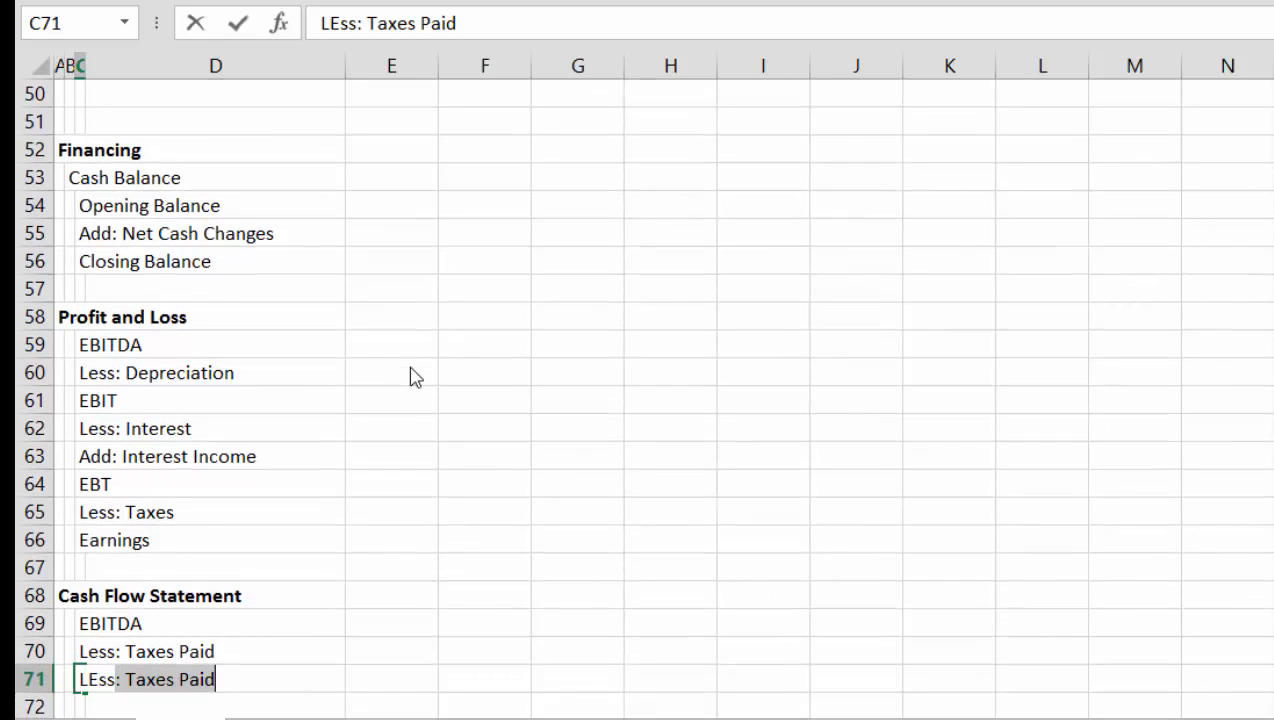
pyautogui.write('WC Changes')
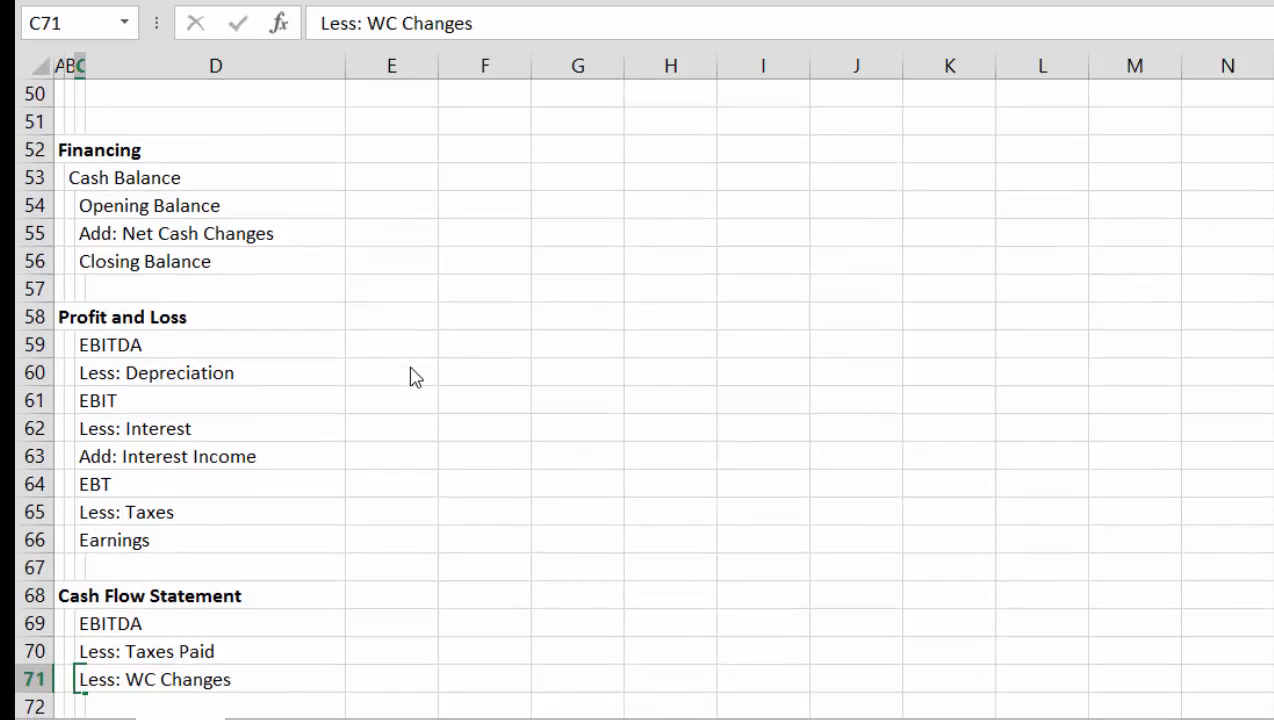
pyautogui.press('Return')
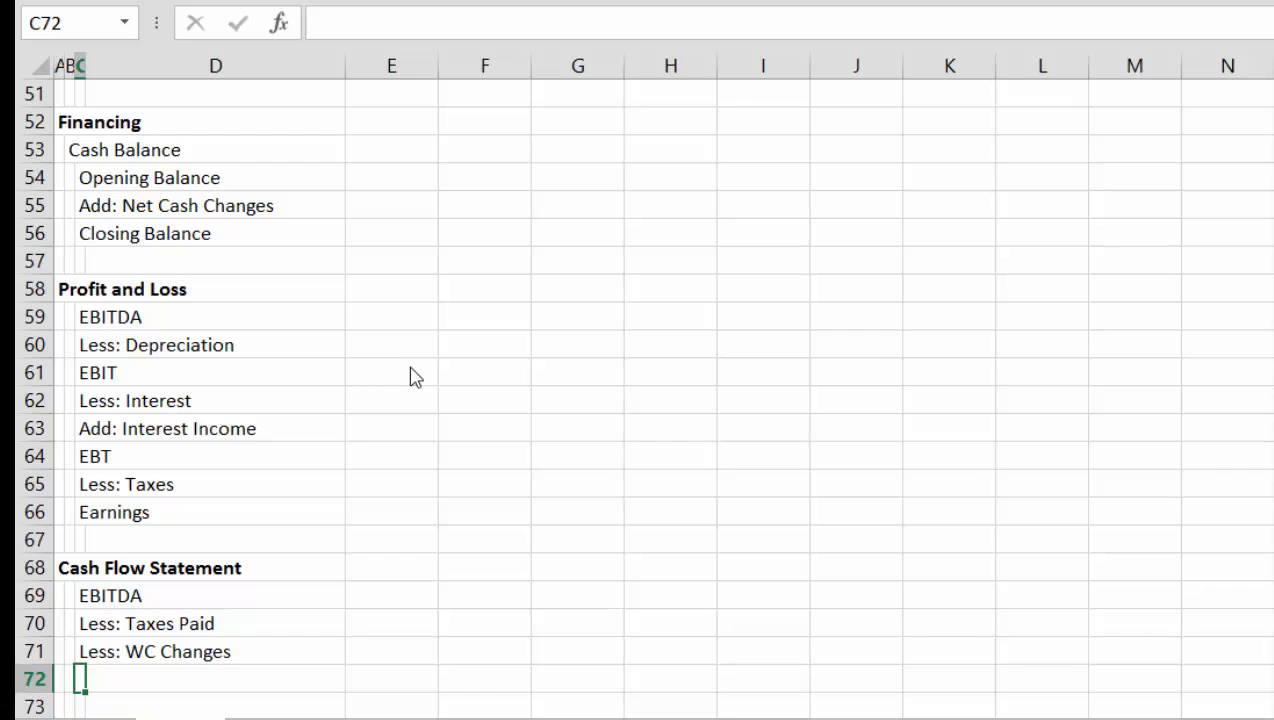
pyautogui.press('Right')
pyautogui.write('Net ')
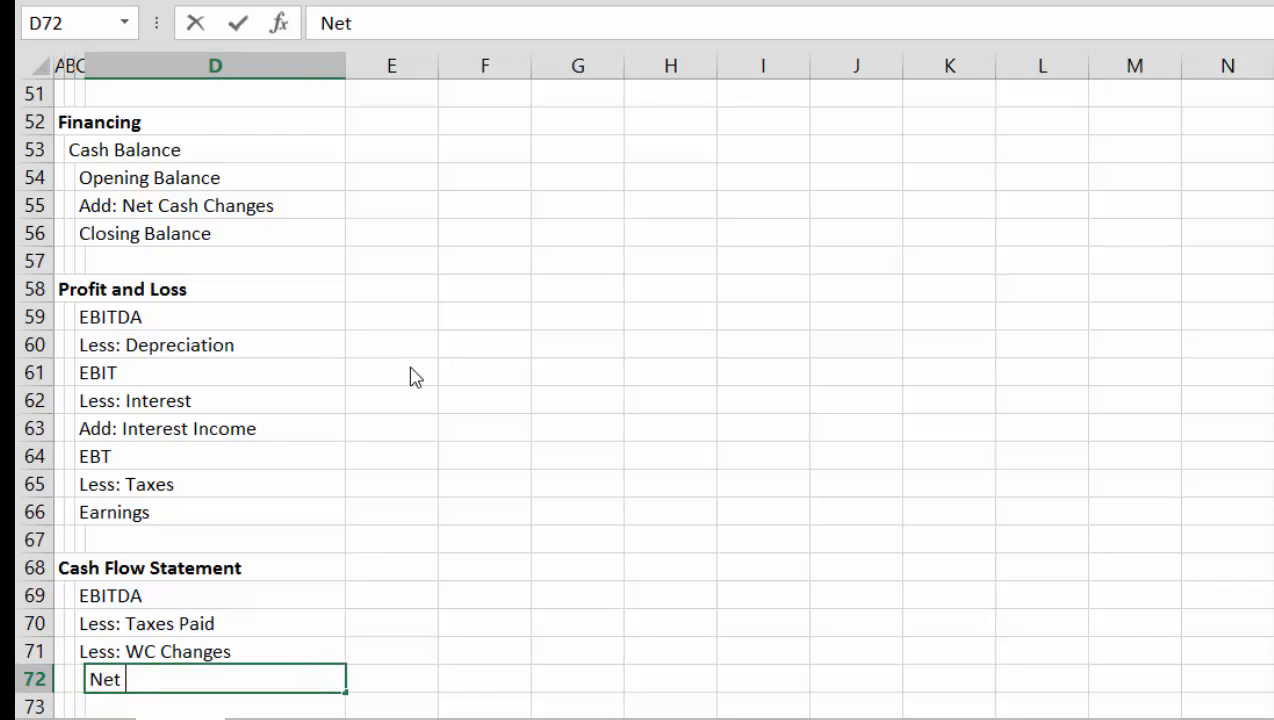
pyautogui.write('Operating C')
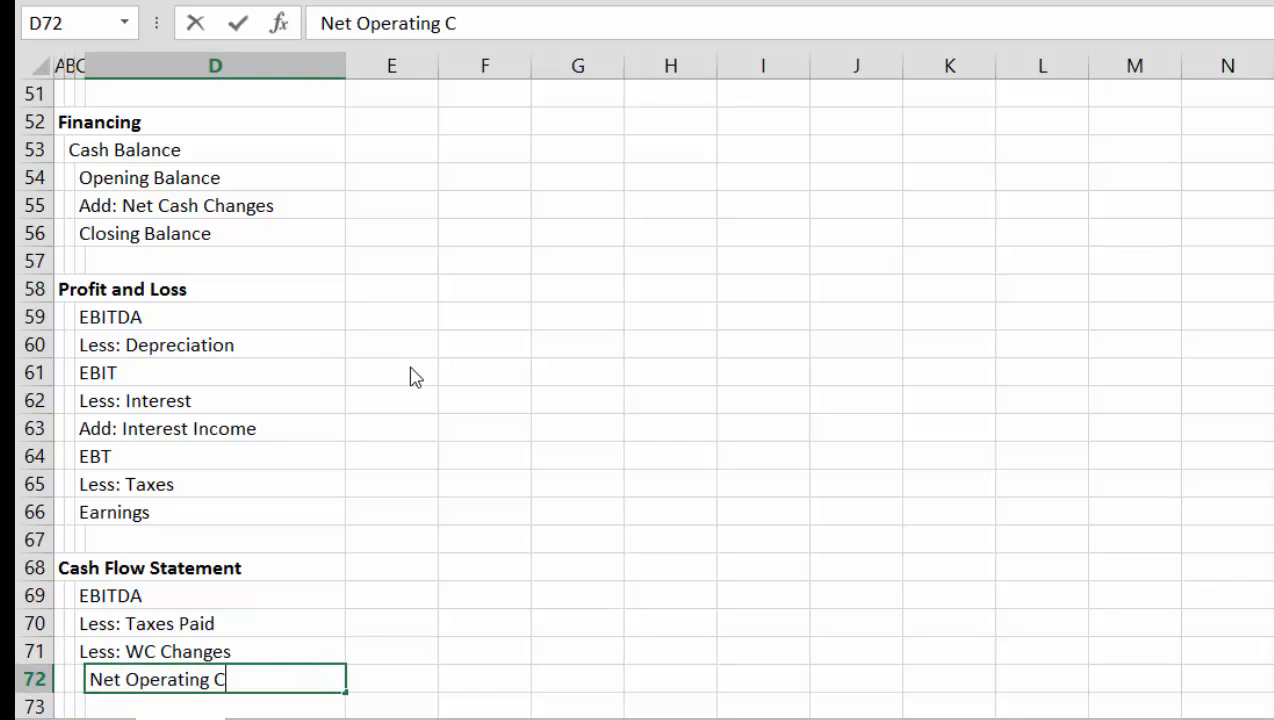
pyautogui.write('ash Flow')
pyautogui.press('Return')
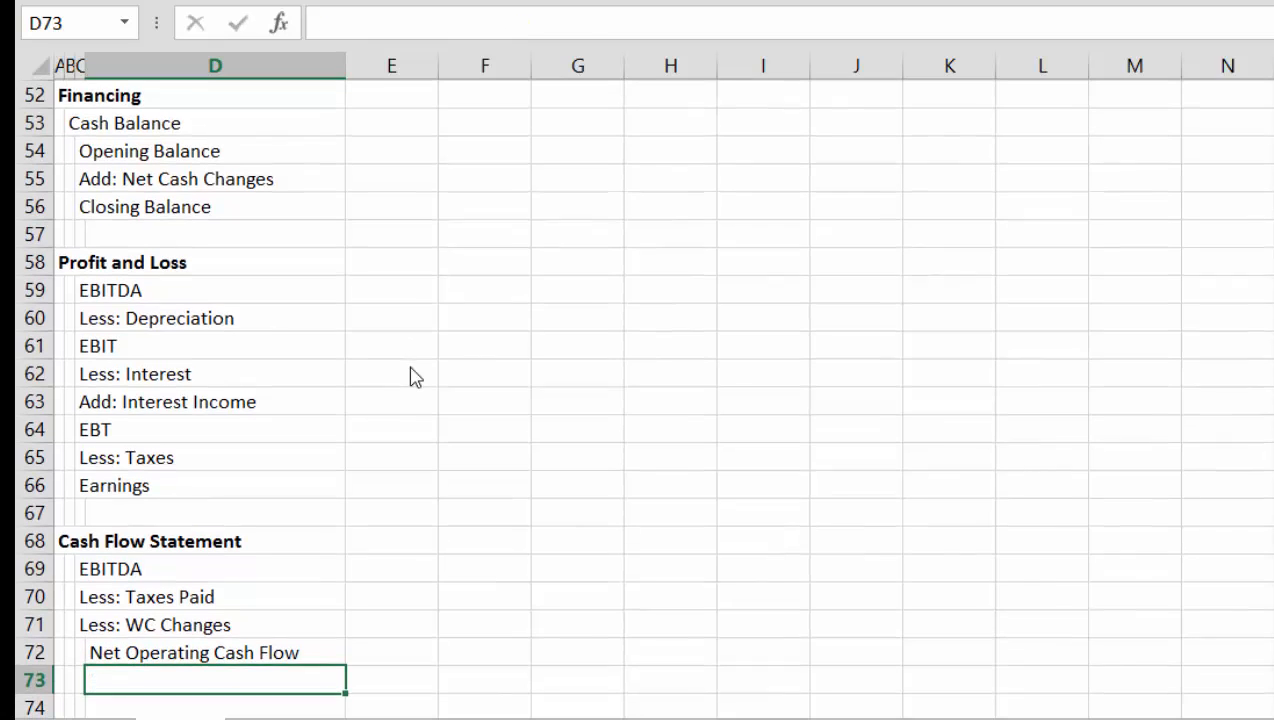
# Enter the row label "Less: Capital Expenditures" in cell C73, below Net Operating Cash Flow
pyautogui.press('Left')
pyautogui.write('Lss:')
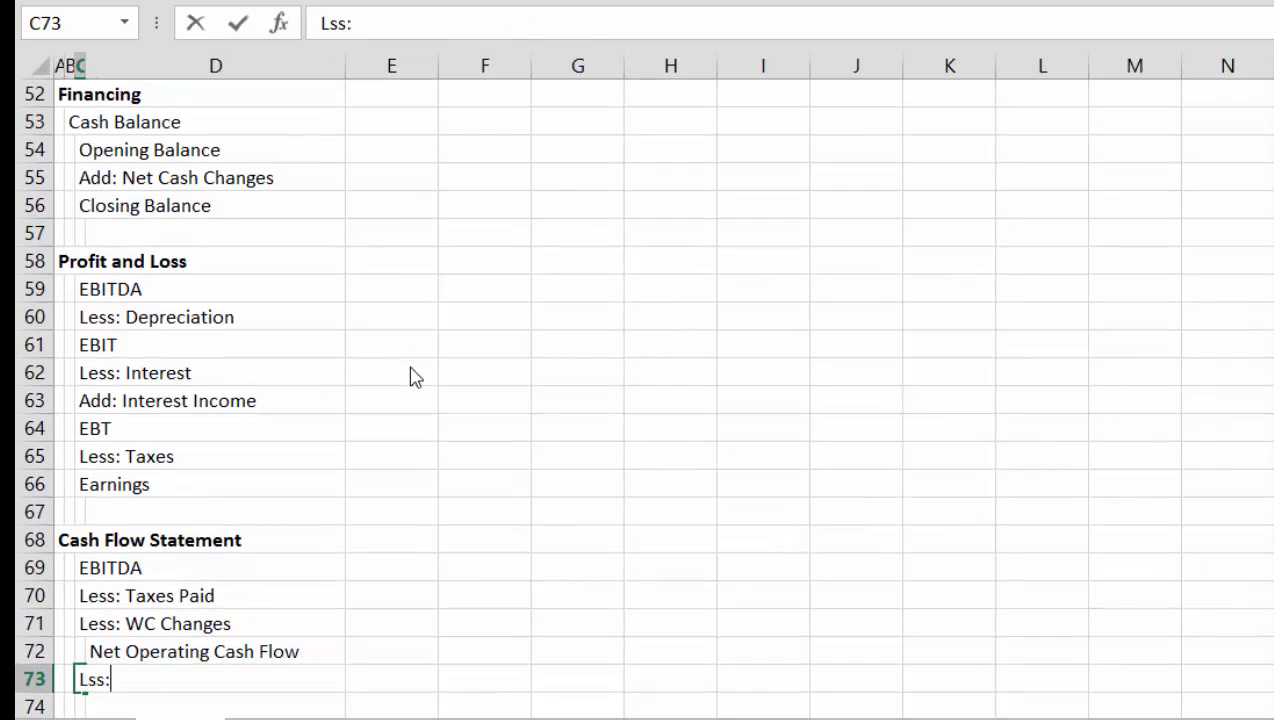
pyautogui.press('BackSpace')
pyautogui.press('BackSpace')
pyautogui.write('ess: Capital ')
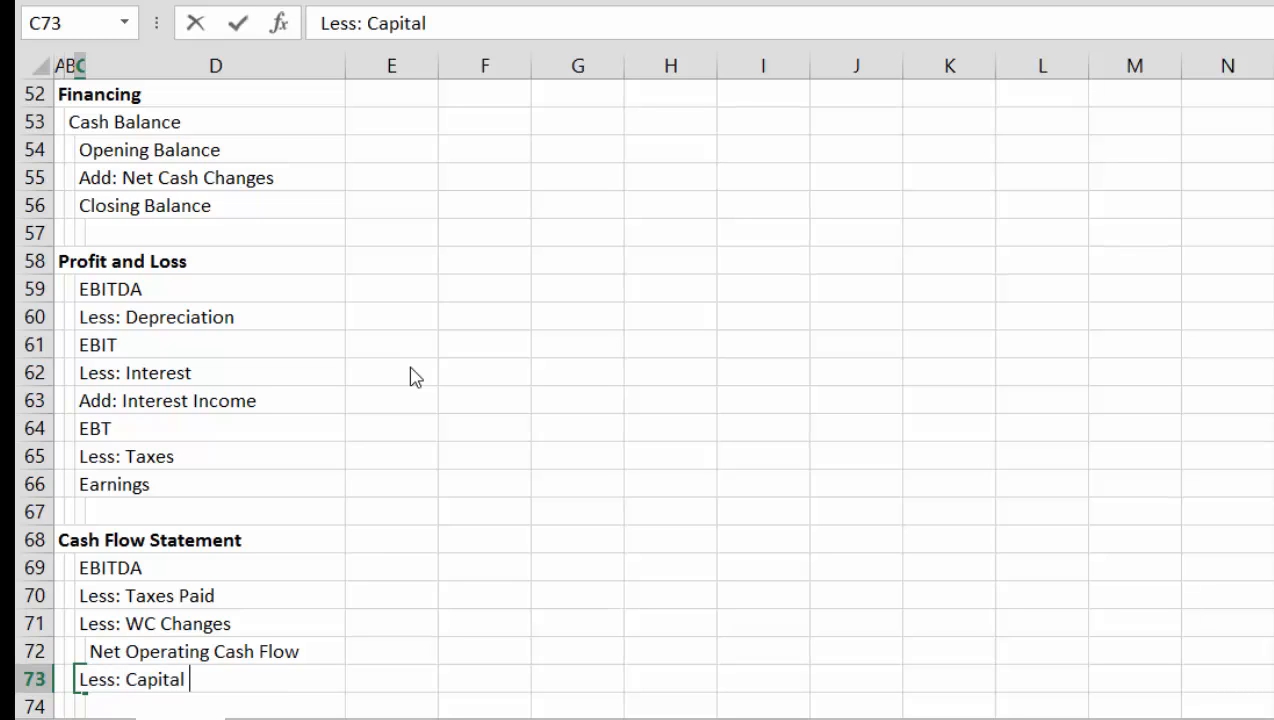
pyautogui.write('Expenditure')
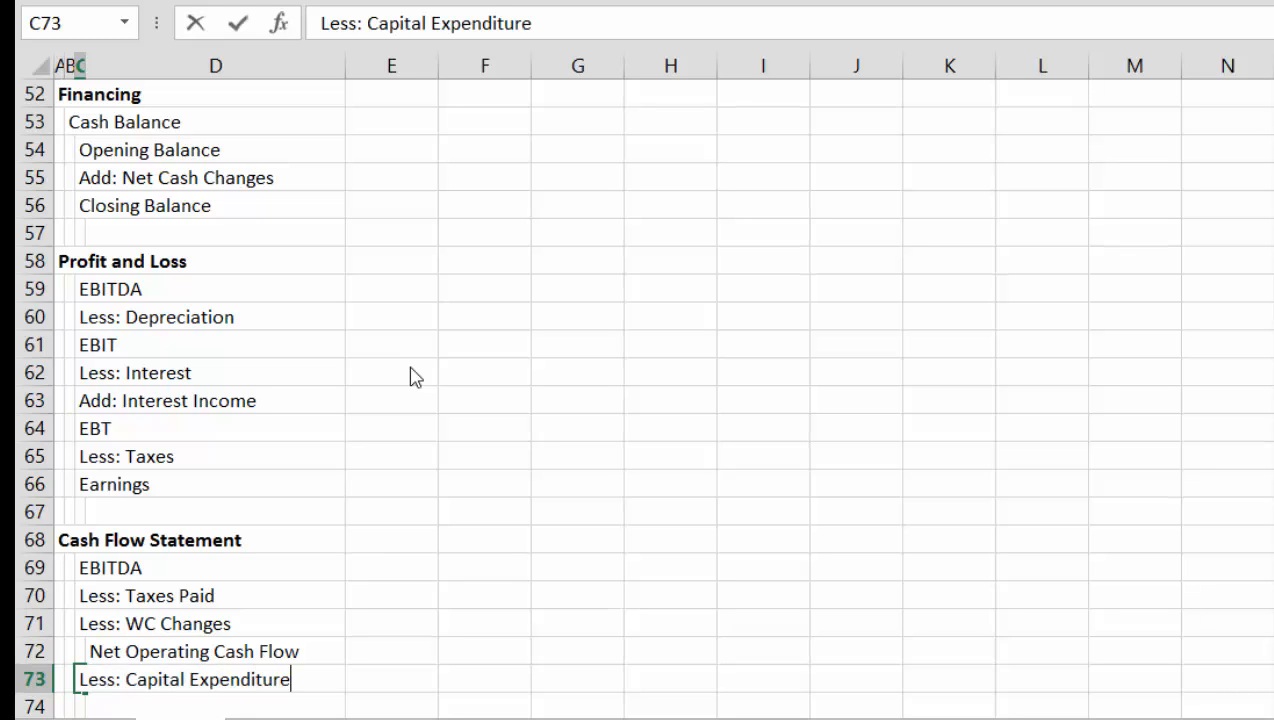
pyautogui.write('s')
pyautogui.press('Return')
# Enter the indented subtotal label "Cash Before Financing" in cell D74
pyautogui.press('Right')
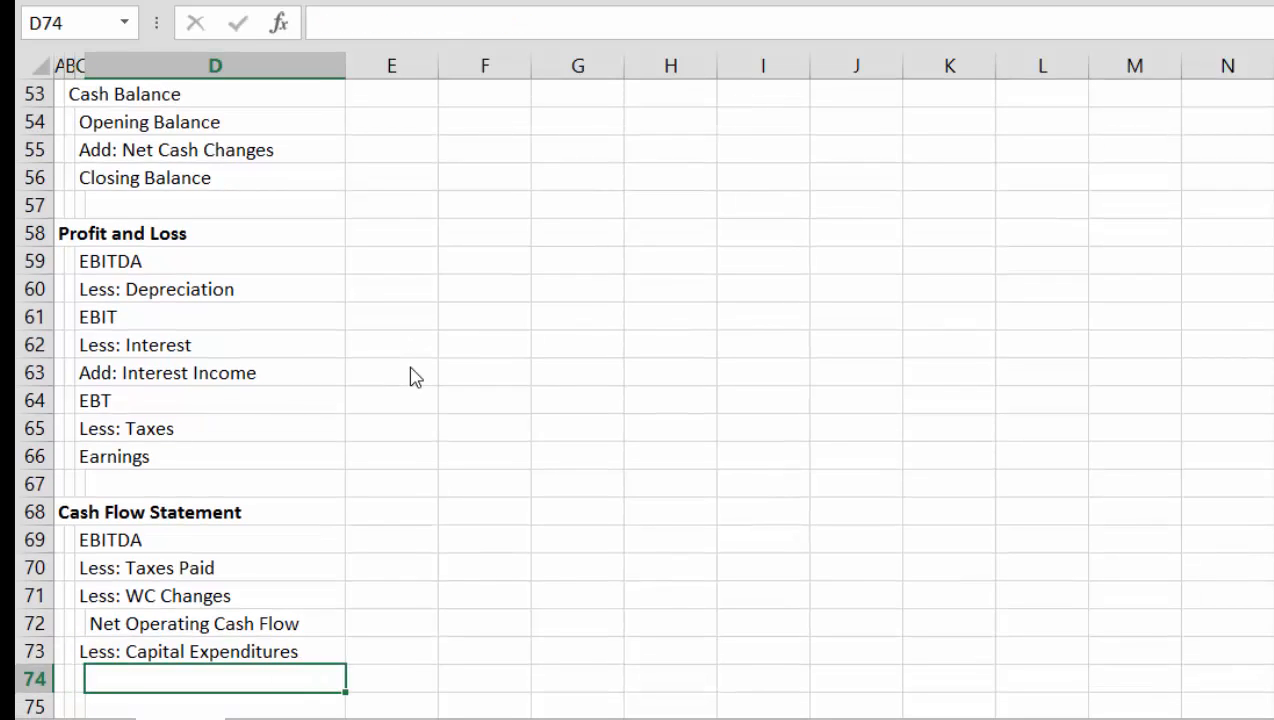
pyautogui.write('Cash b')
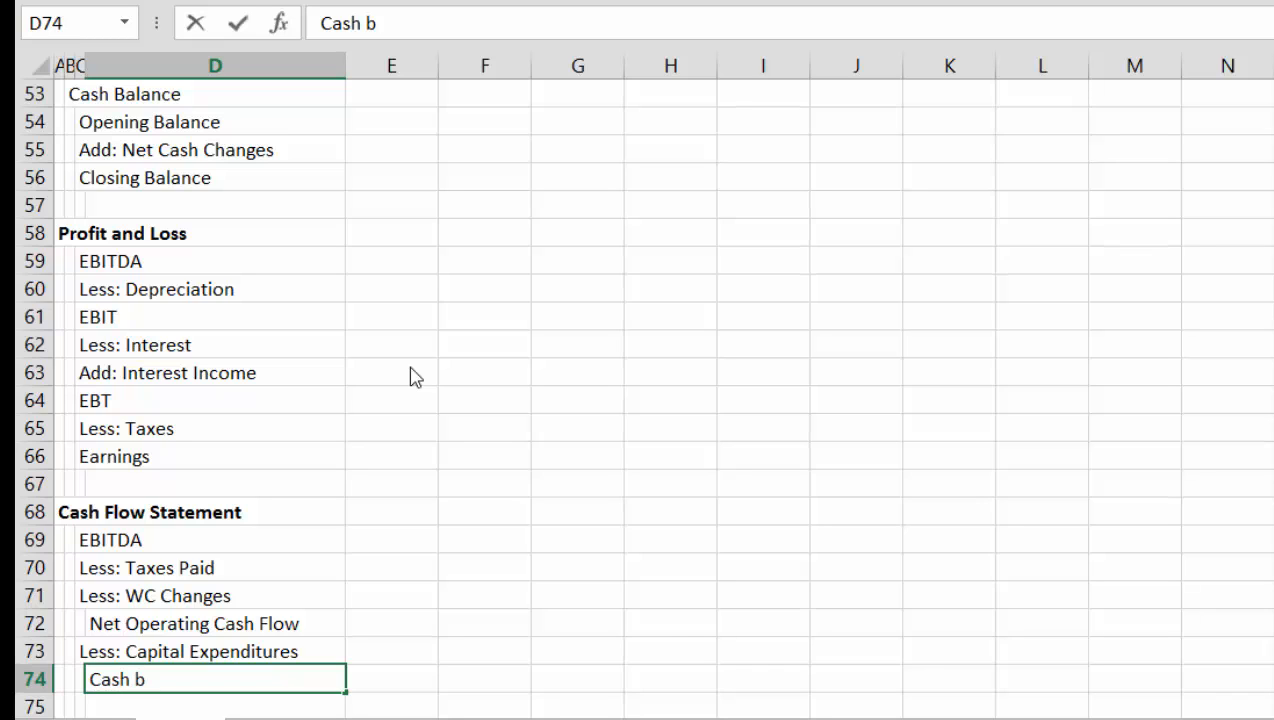
pyautogui.press('BackSpace')
pyautogui.write('Before Financing')
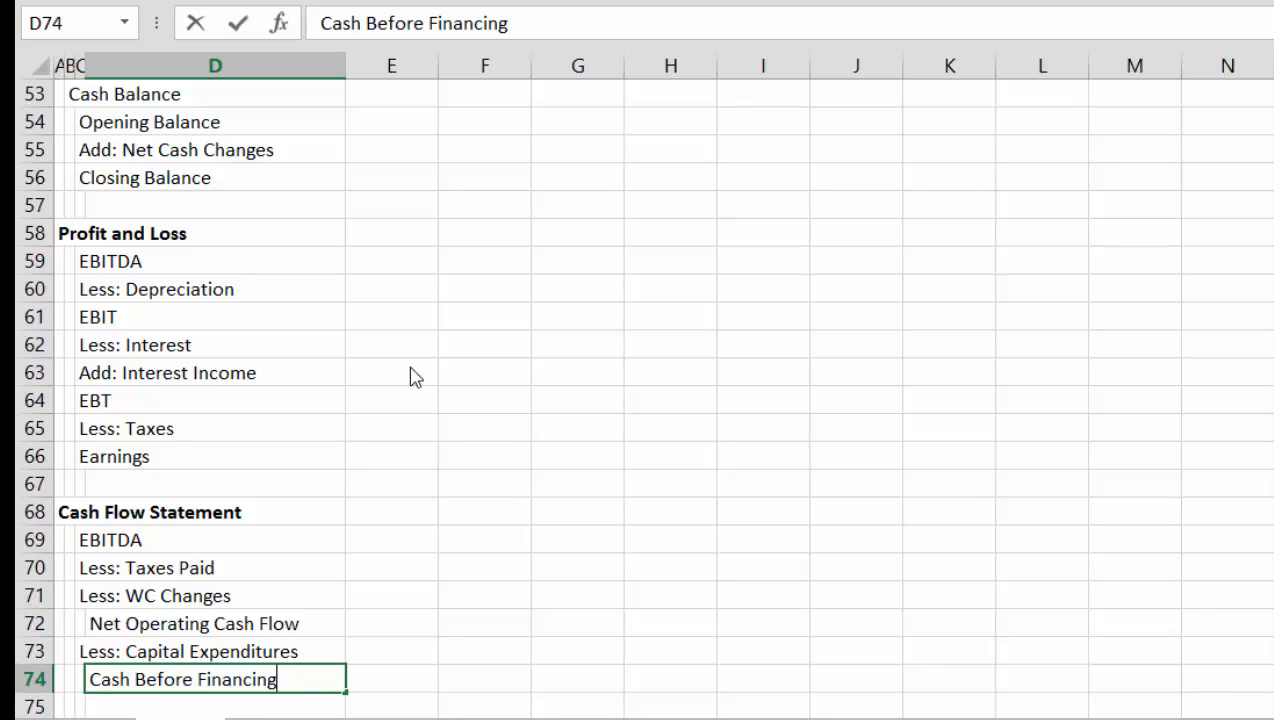
pyautogui.press('Return')
# Enter the row label "Net Cash Change" in cell C75 as the last line of the Cash Flow Statement
pyautogui.press('Left')
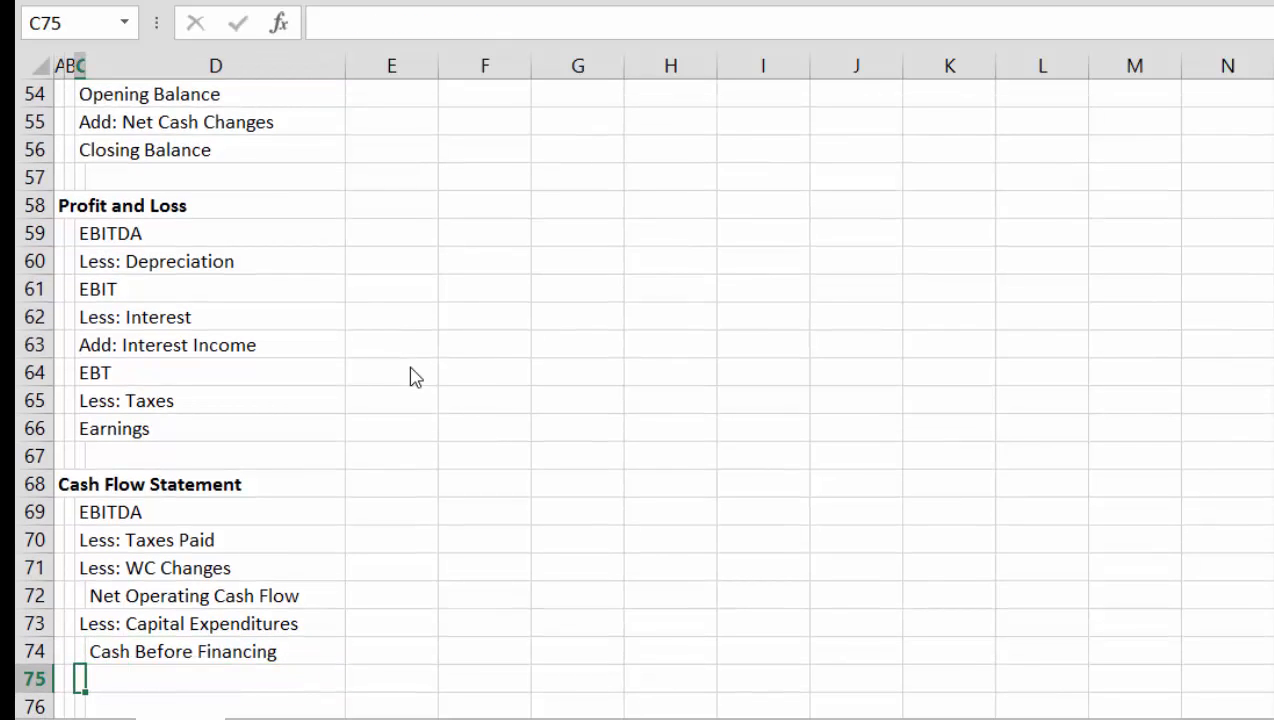
pyautogui.write('Net Cah')
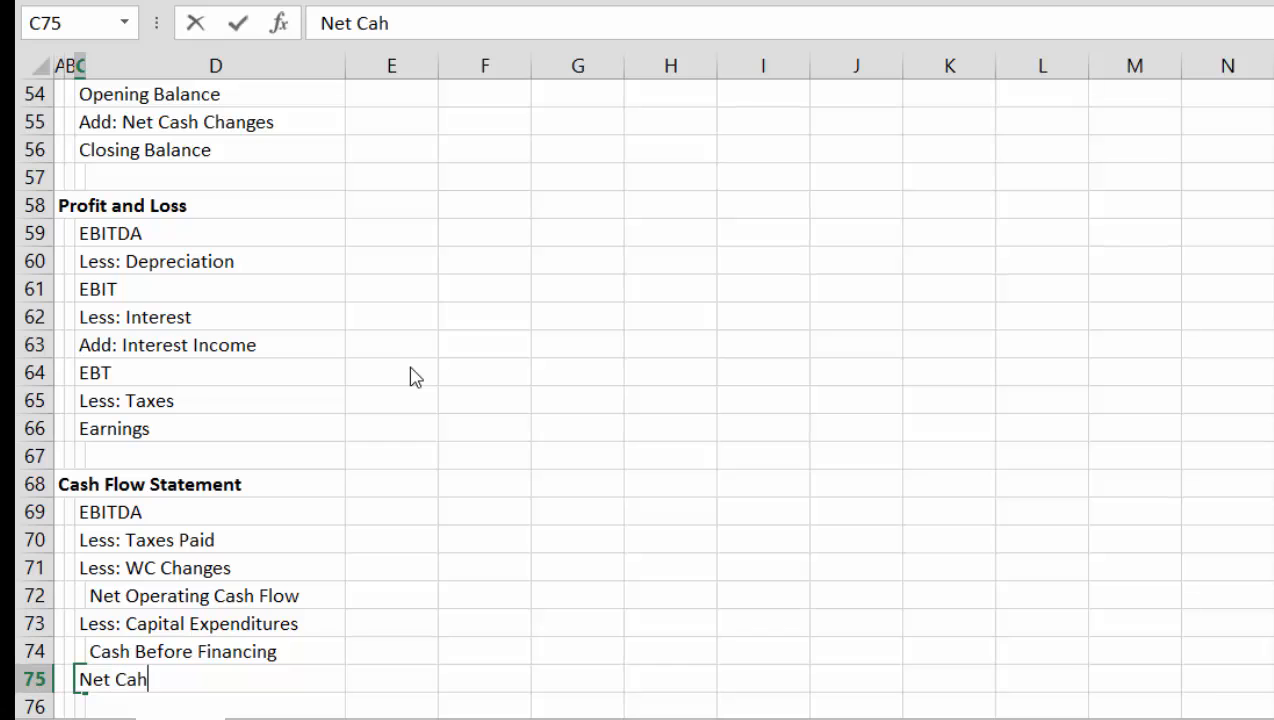
pyautogui.press('BackSpace')
pyautogui.write('sh Change')
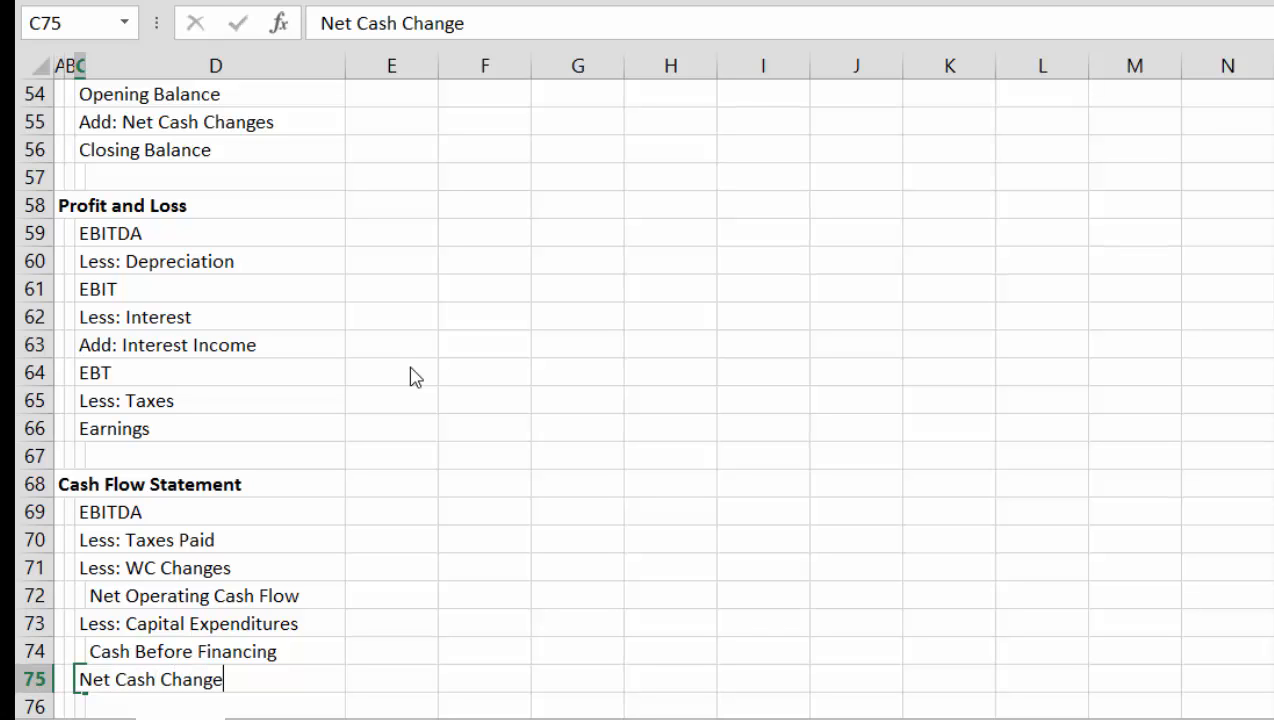
pyautogui.press('Return')
# Enter the section heading "Balance Sheet" in cell A77, leaving one blank row below the Cash Flow Statement
pyautogui.press('Return')
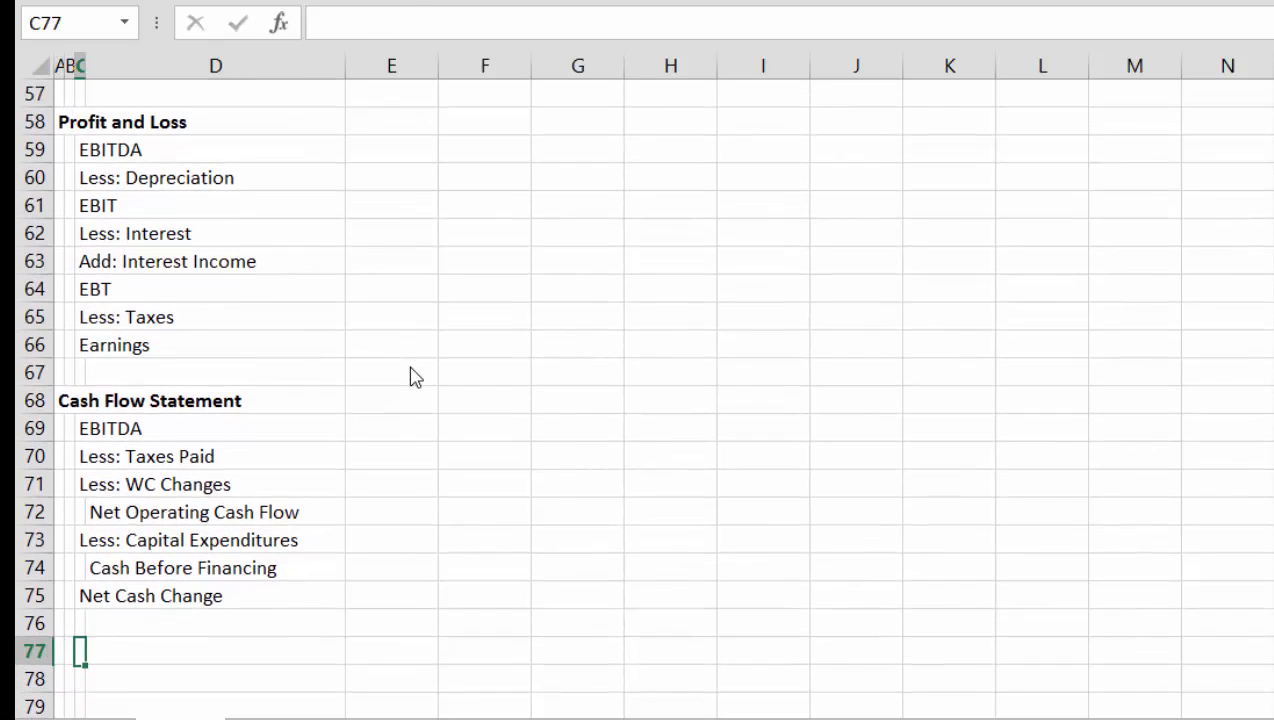
pyautogui.press('Left')
pyautogui.press('Left')
pyautogui.write('b')
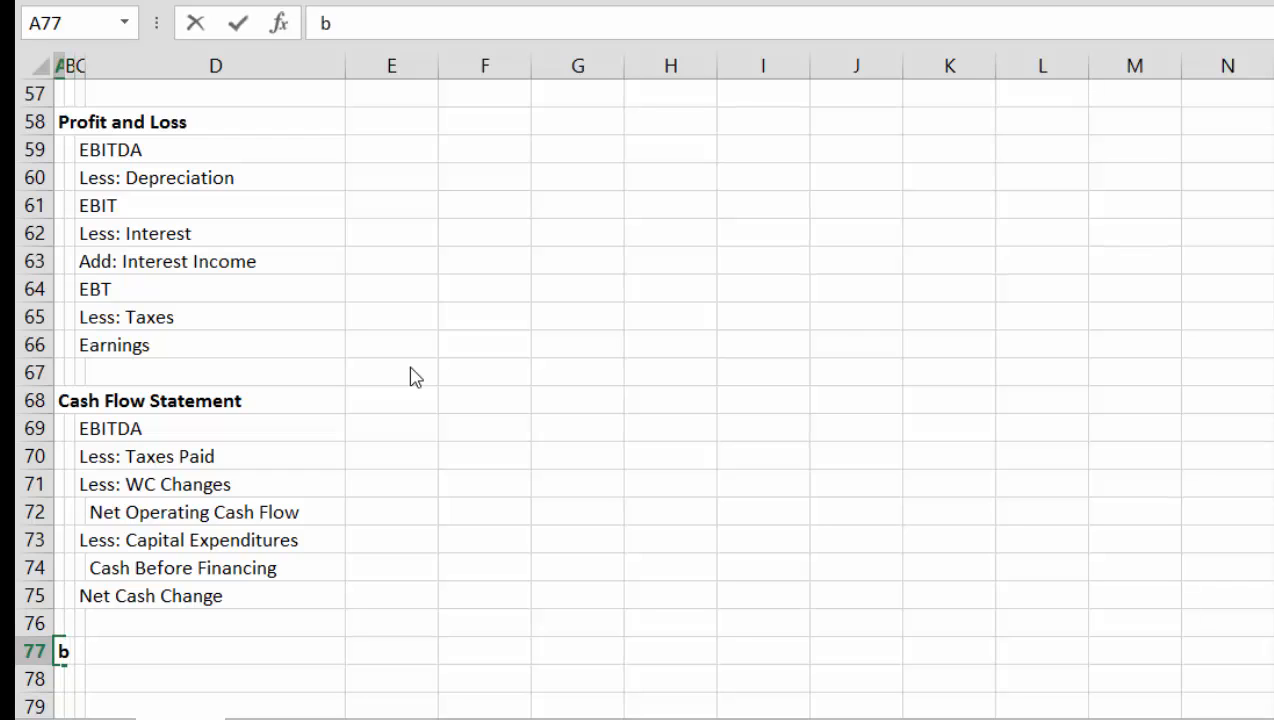
pyautogui.press('BackSpace')
pyautogui.write('Balance')
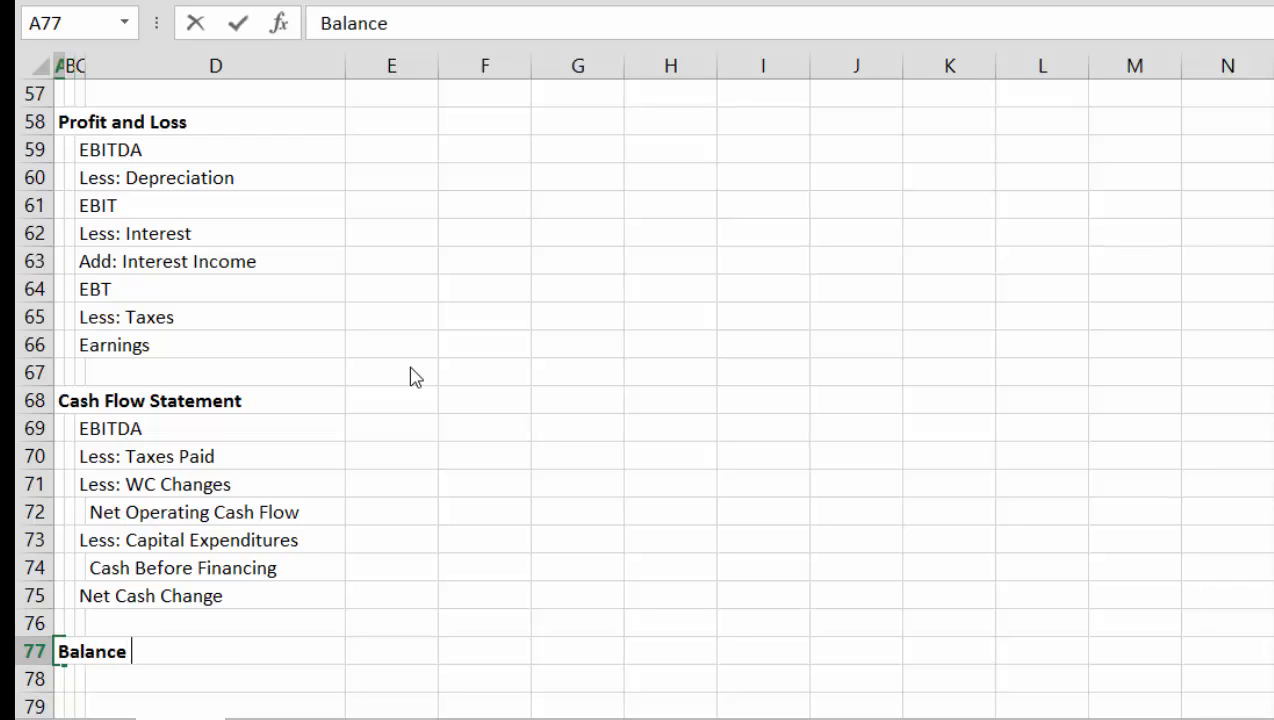
pyautogui.write(' Sheet')
pyautogui.press('Return')
# Enter the subheading "Assets" in cell B78 directly under the Balance Sheet heading
pyautogui.press('Right')
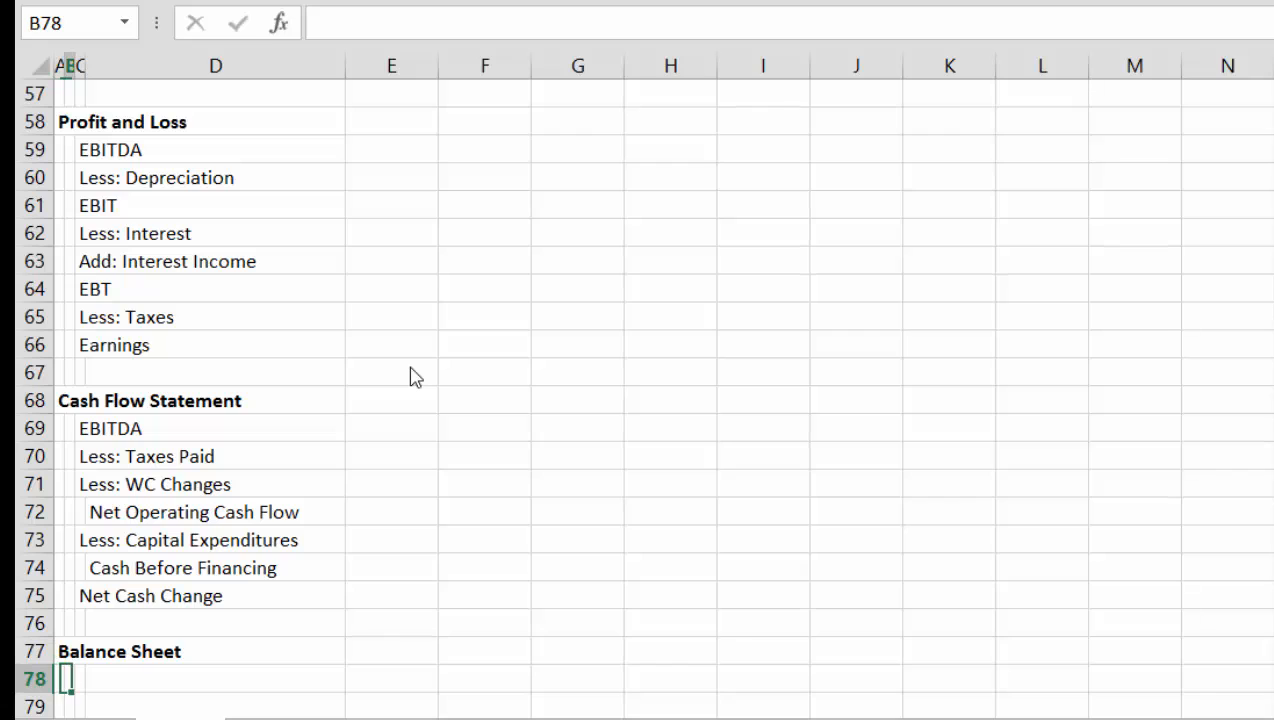
pyautogui.press('Right')
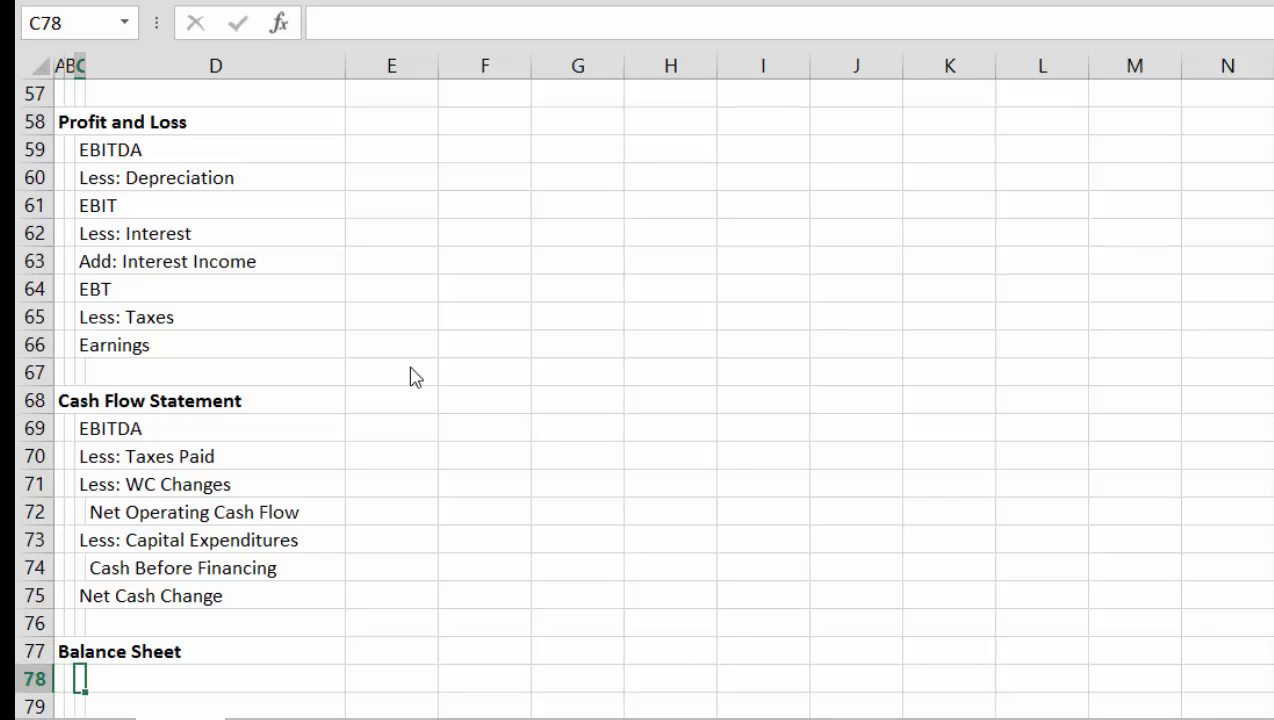
pyautogui.write('A')
pyautogui.press('BackSpace')
pyautogui.write('a')
pyautogui.press('Escape')
pyautogui.press('Left')
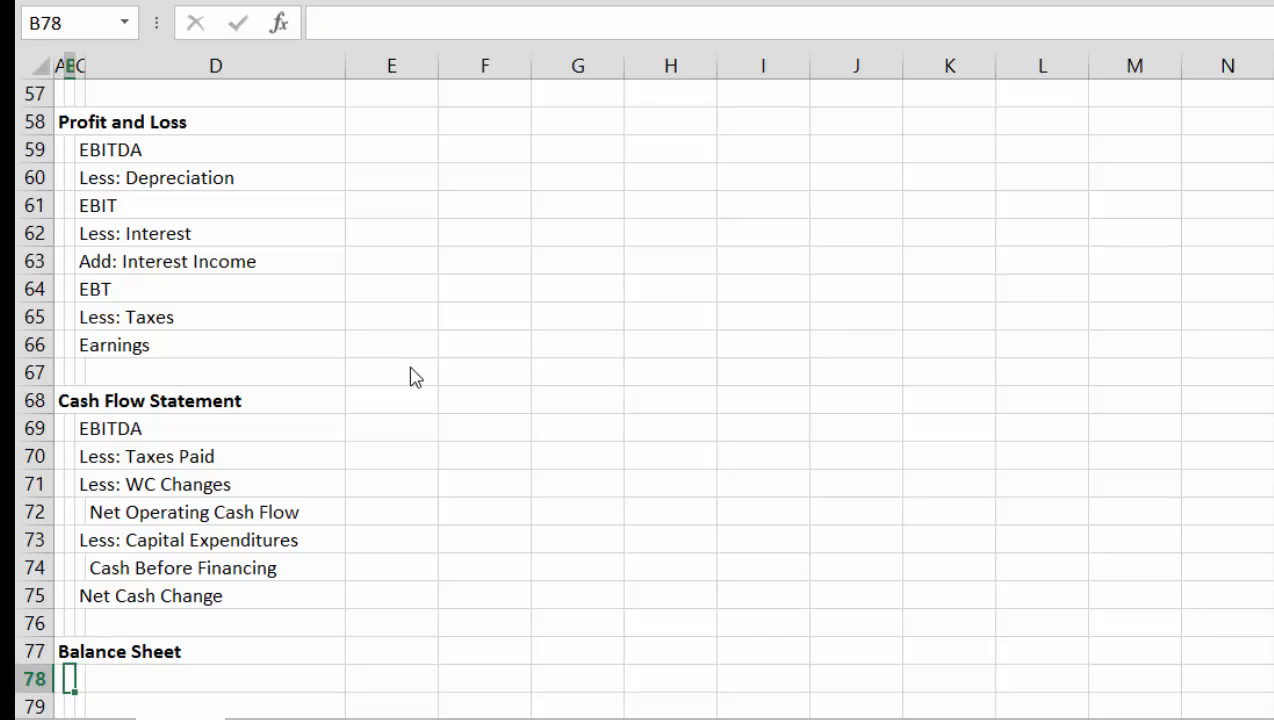
pyautogui.write('Assets')
pyautogui.press('Return')
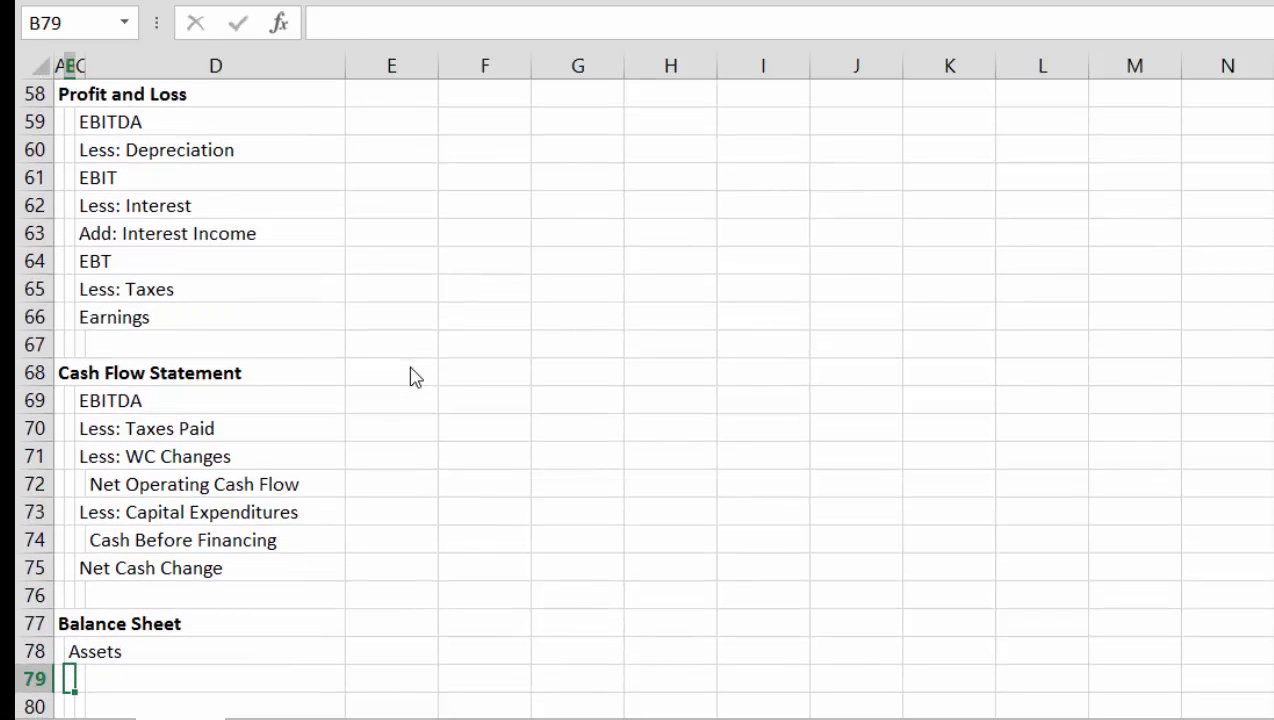
pyautogui.press('Right')
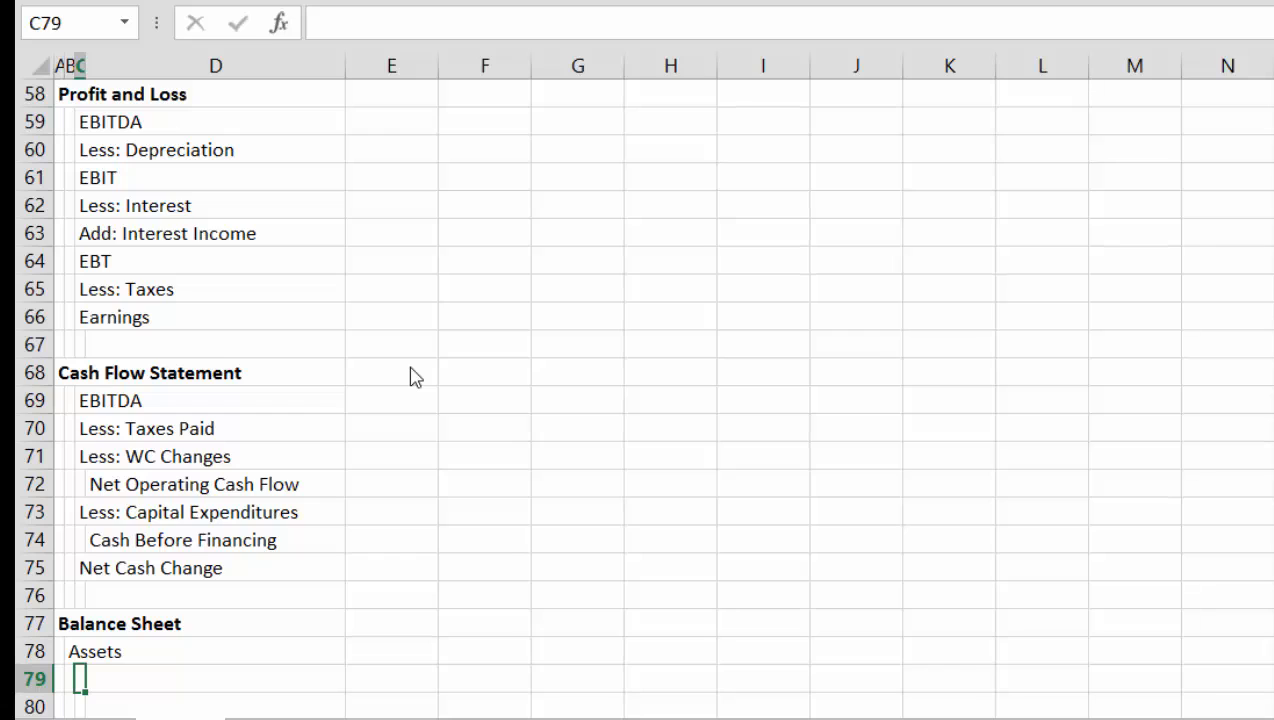
# Enter the subheading "Equity Balance" in cell B78 under the Balance Sheet heading
pyautogui.press('Up')
pyautogui.press('Left')
pyautogui.write('Eq')
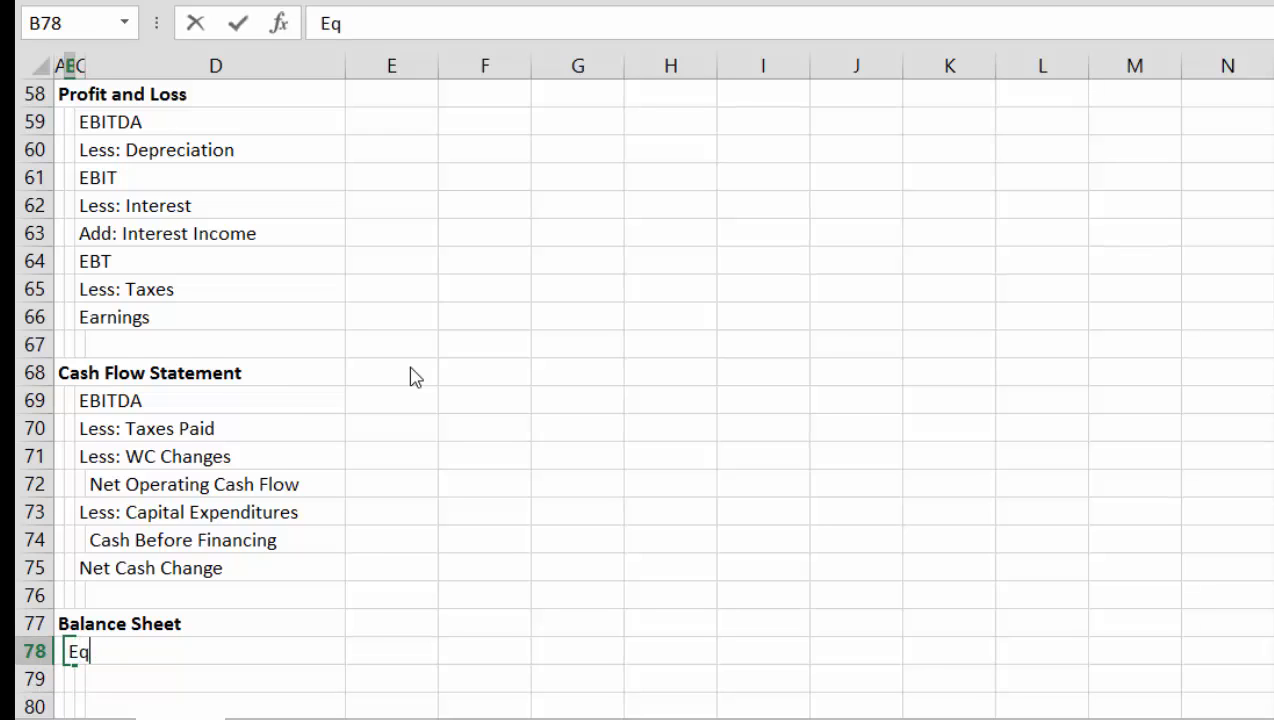
pyautogui.write('uity Balance')
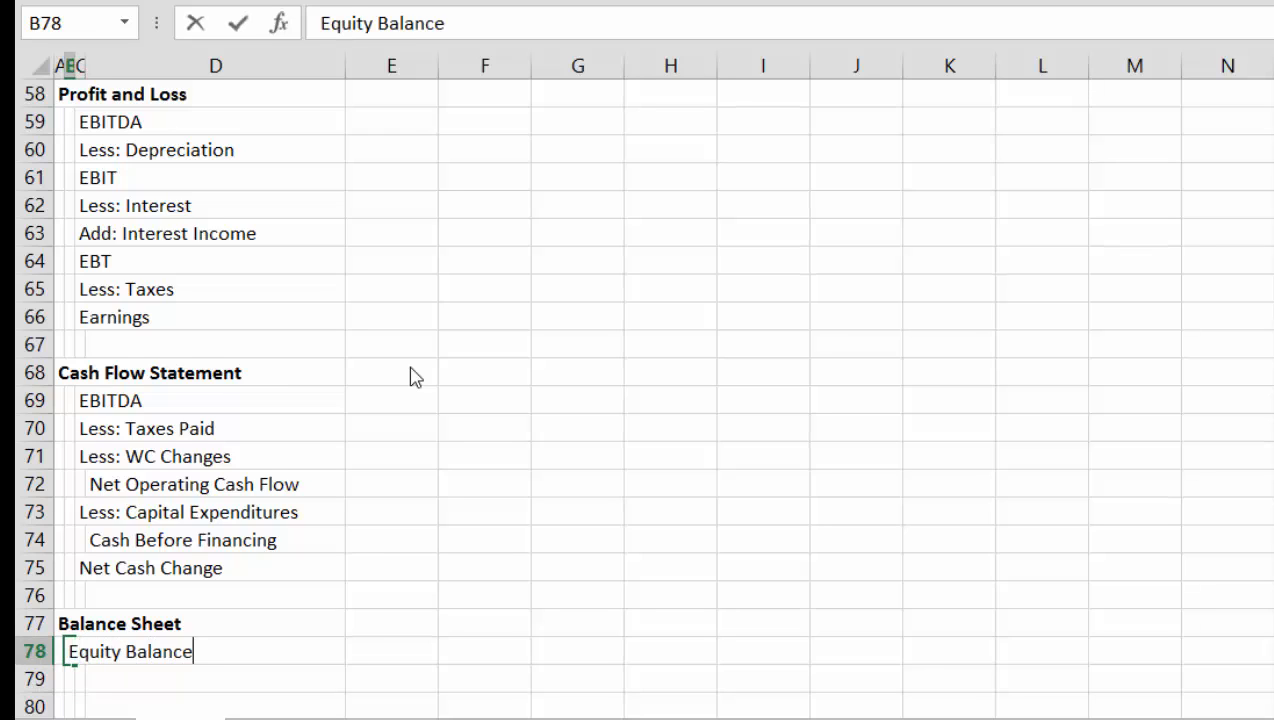
pyautogui.press('Return')
# Enter the row labels "Opening Balance" in cell C79 and "Add: Net Income" in cell C80 under Equity Balance
pyautogui.press('Right')
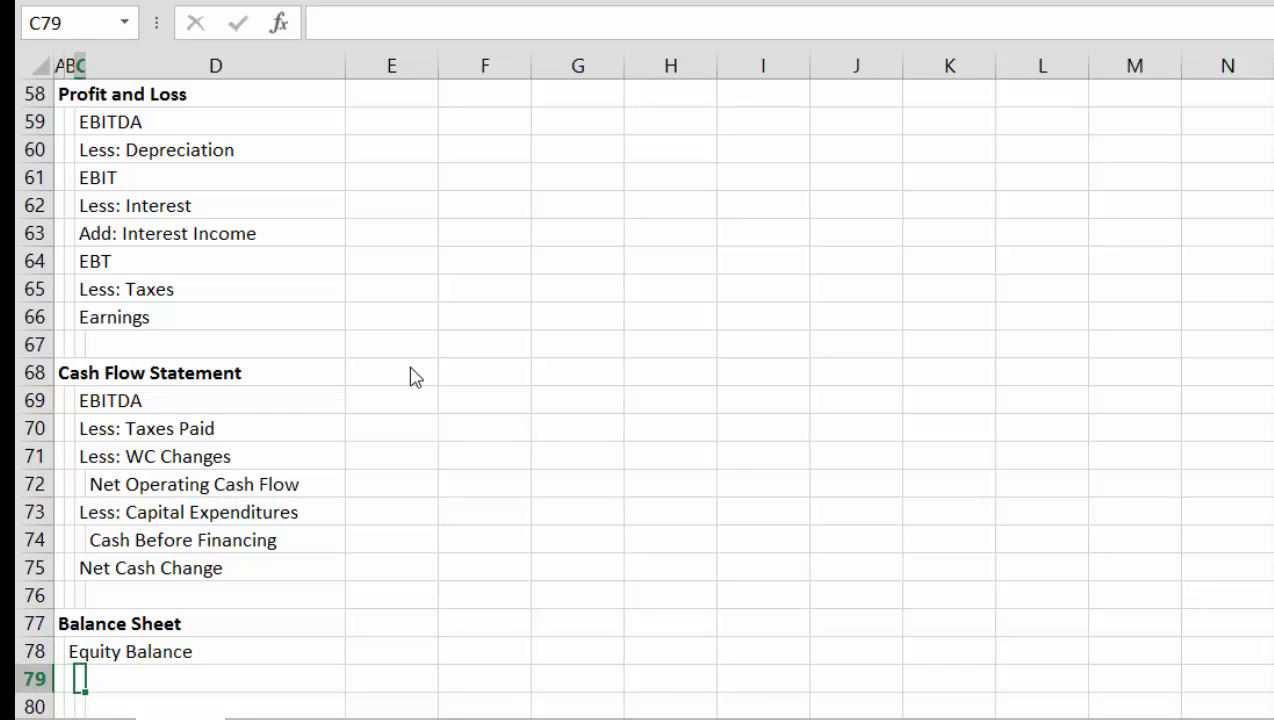
pyautogui.write('Op')
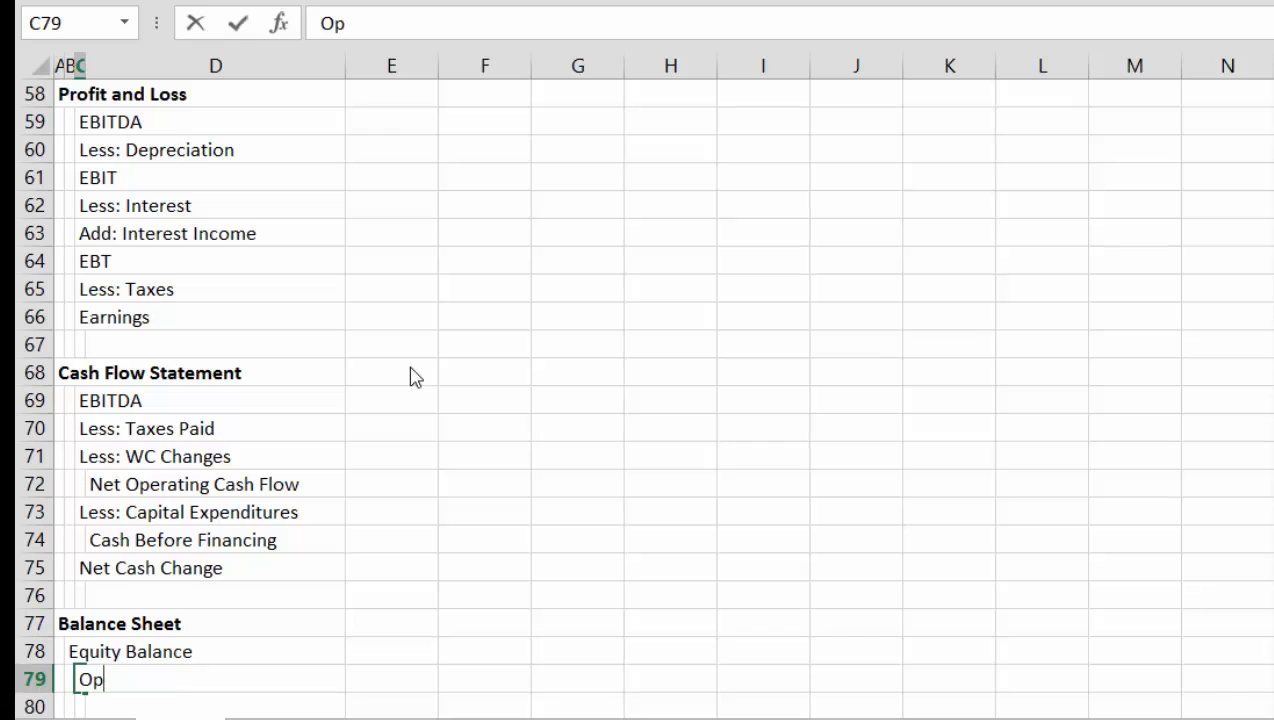
pyautogui.write('ening Balance')
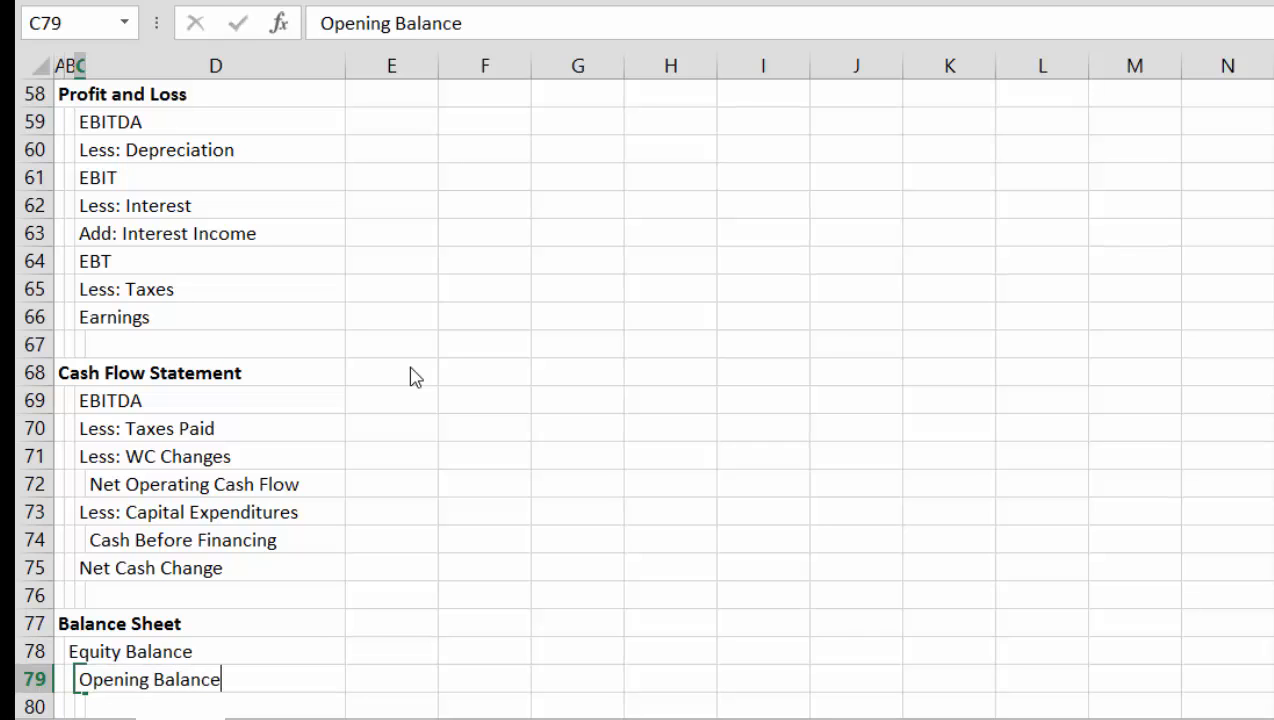
pyautogui.press('Return')
pyautogui.write('Add: Net ')
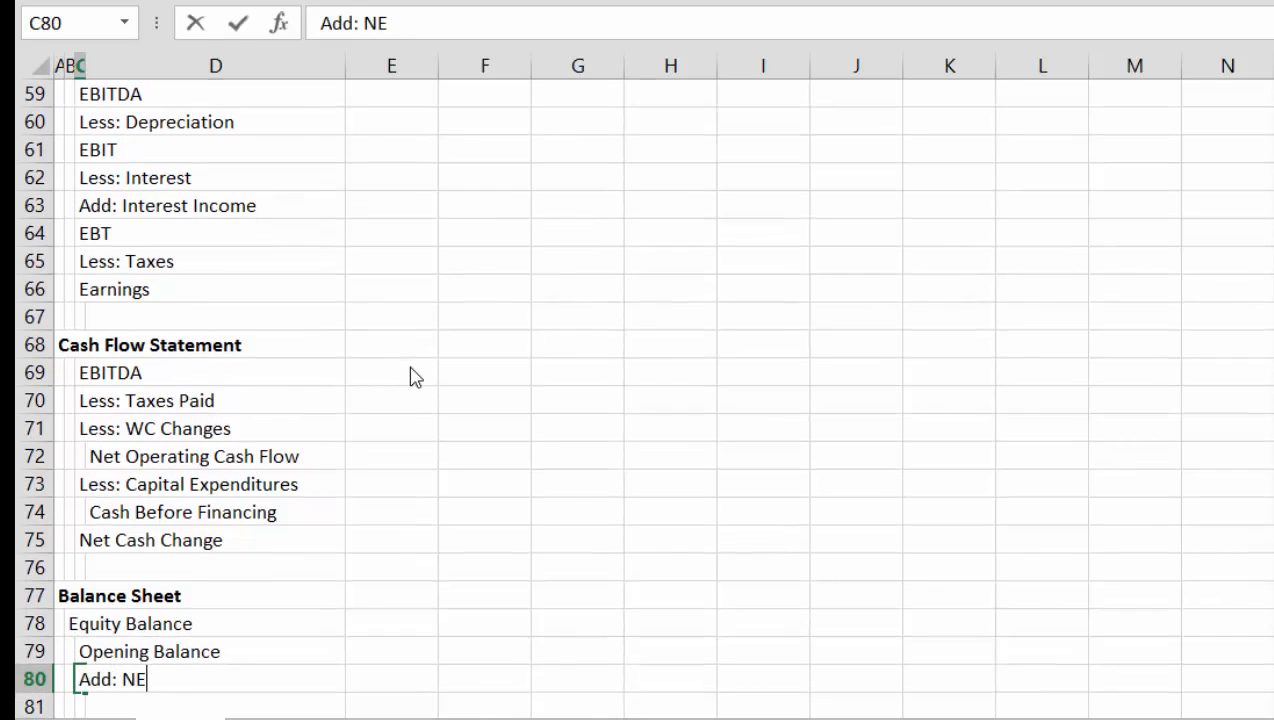
pyautogui.write('Income')
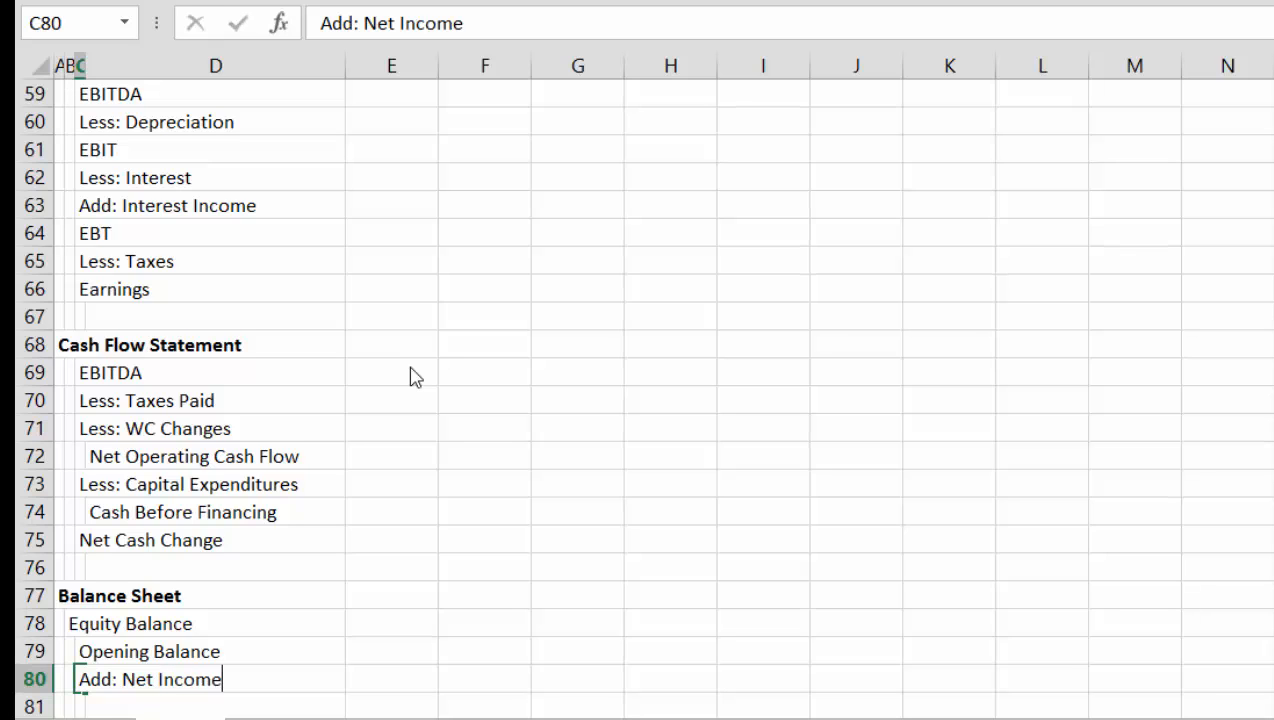
pyautogui.press('Return')
# Enter the row labels "Less: Dividends" in cell C81 and "Add: Equity Issues" in cell C82
pyautogui.write('Less: ')
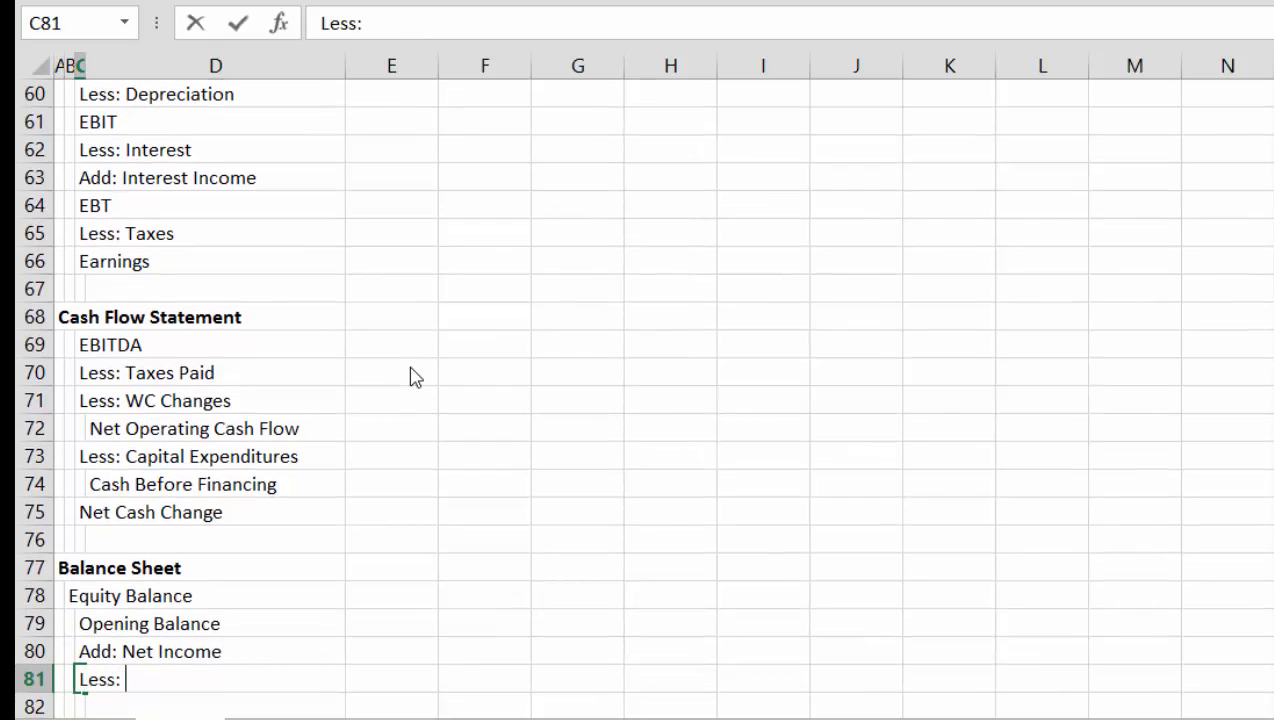
pyautogui.write('Dividen')
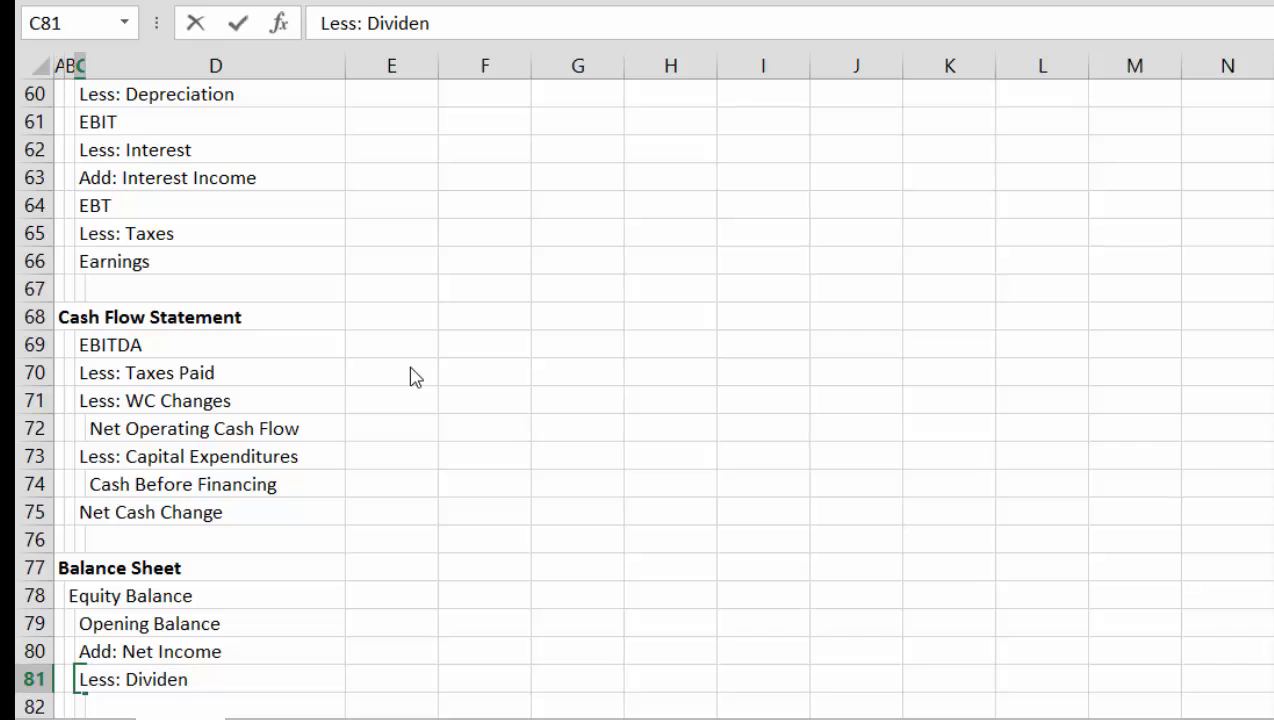
pyautogui.write('ds')
pyautogui.press('Return')
pyautogui.write('Add:')
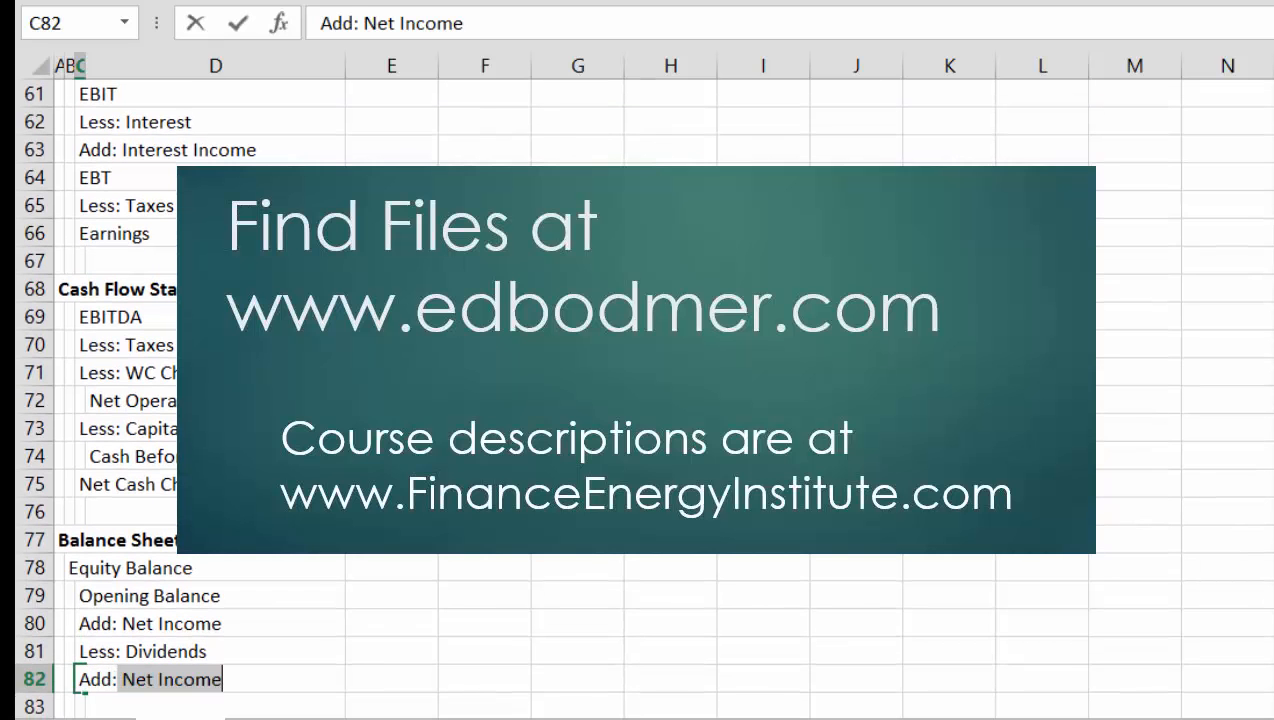
pyautogui.write(' Equit')
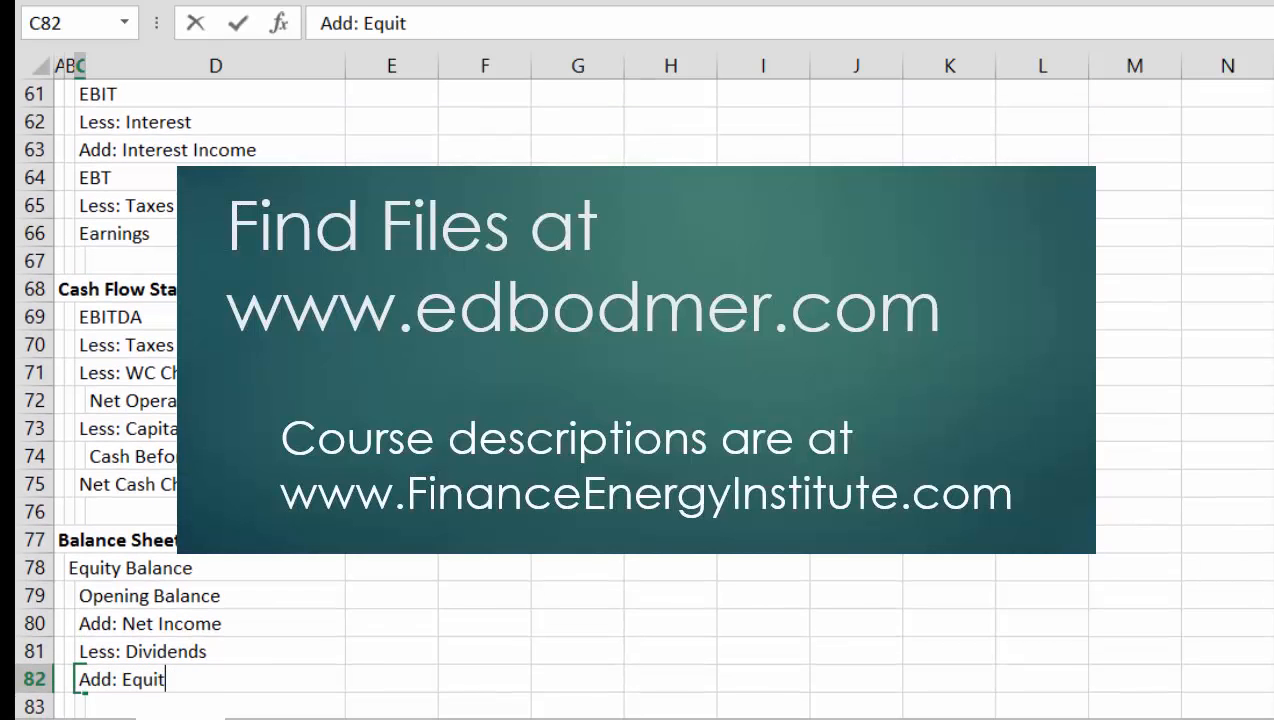
pyautogui.write('y Issues')
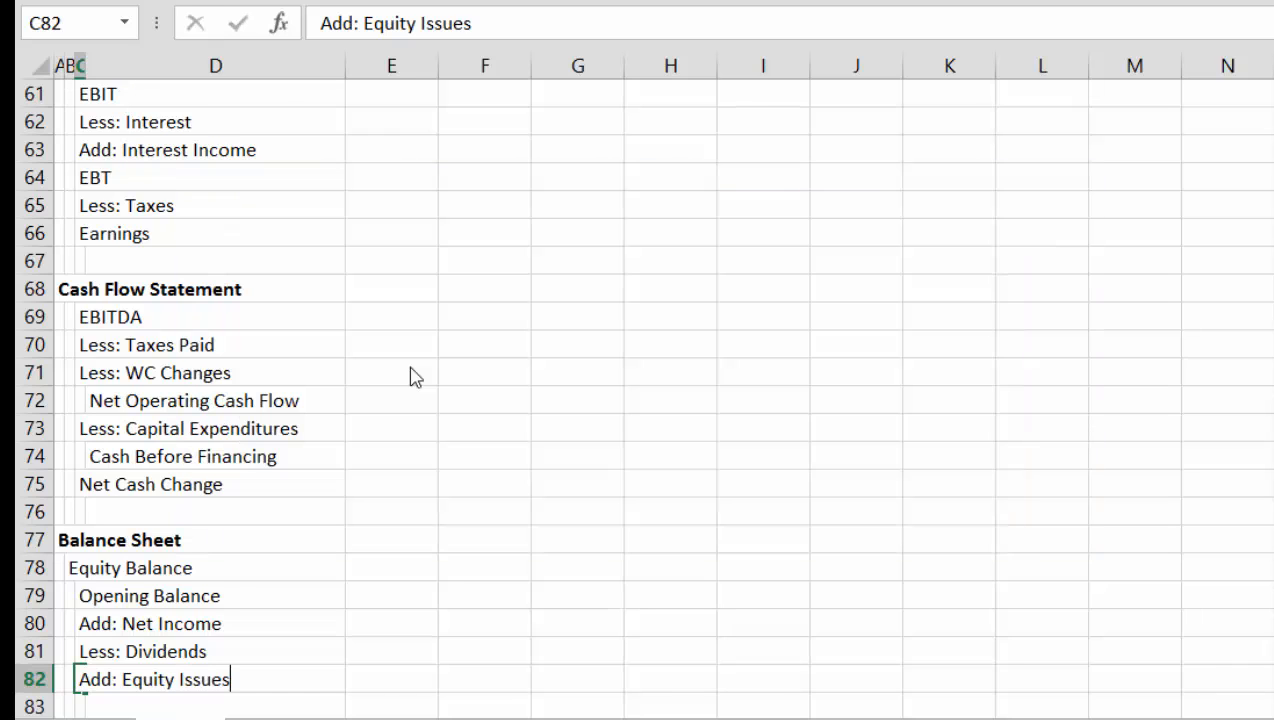
pyautogui.press('Return')
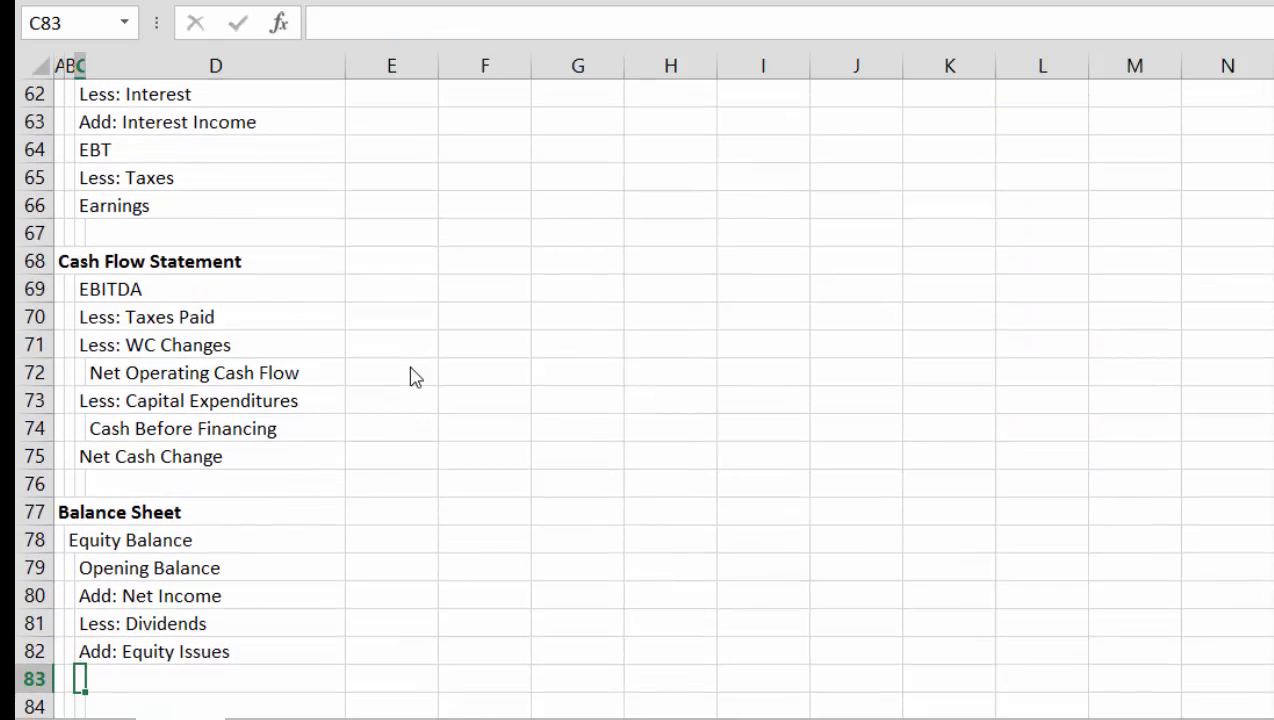
# Enter the row label "Closing Balance" in cell C83 to finish the Equity Balance block
pyautogui.write('Clo')
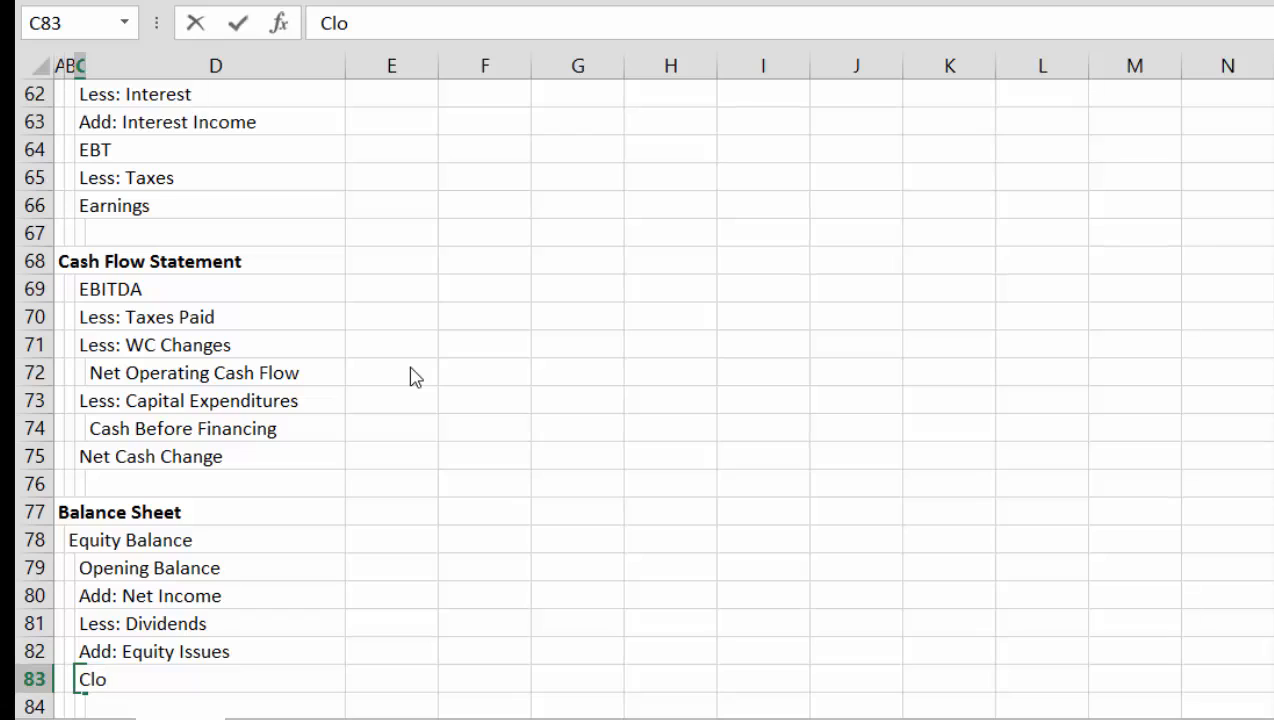
pyautogui.write('ing B')
pyautogui.press('BackSpace')
pyautogui.press('BackSpace')
pyautogui.press('BackSpace')
pyautogui.write('soing Balance')
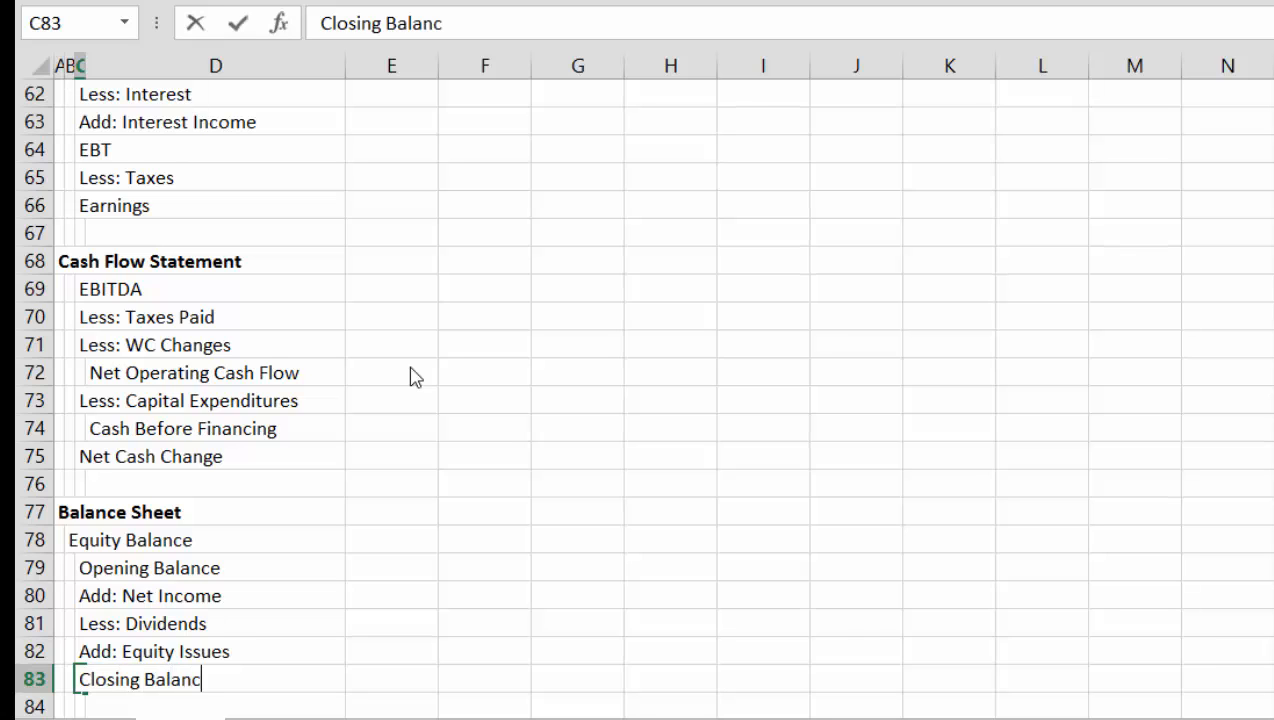
pyautogui.hotkey('ctrl', 'Return')
# Enter the subheading "Assets" in cell B85, leaving one blank row below the Equity Balance block
pyautogui.press('Down')
pyautogui.press('Down')
pyautogui.press('Down')
pyautogui.press('Up')
pyautogui.press('Left')
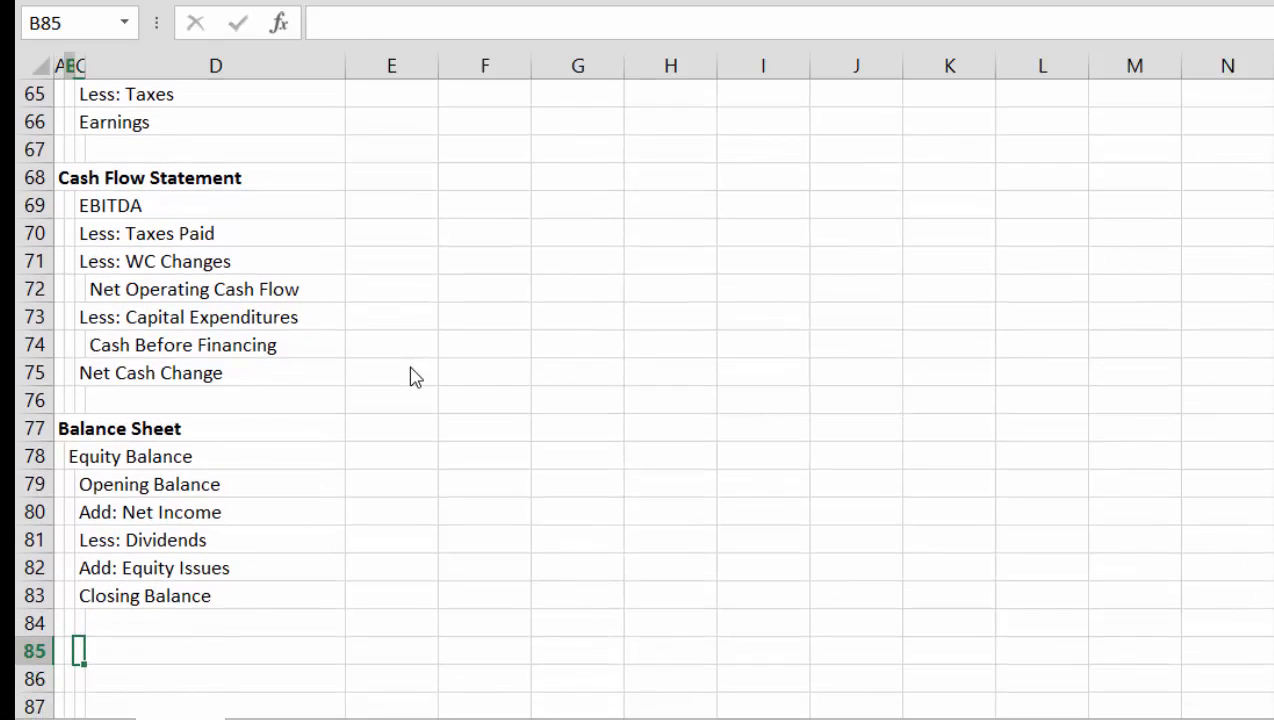
pyautogui.press('Right')
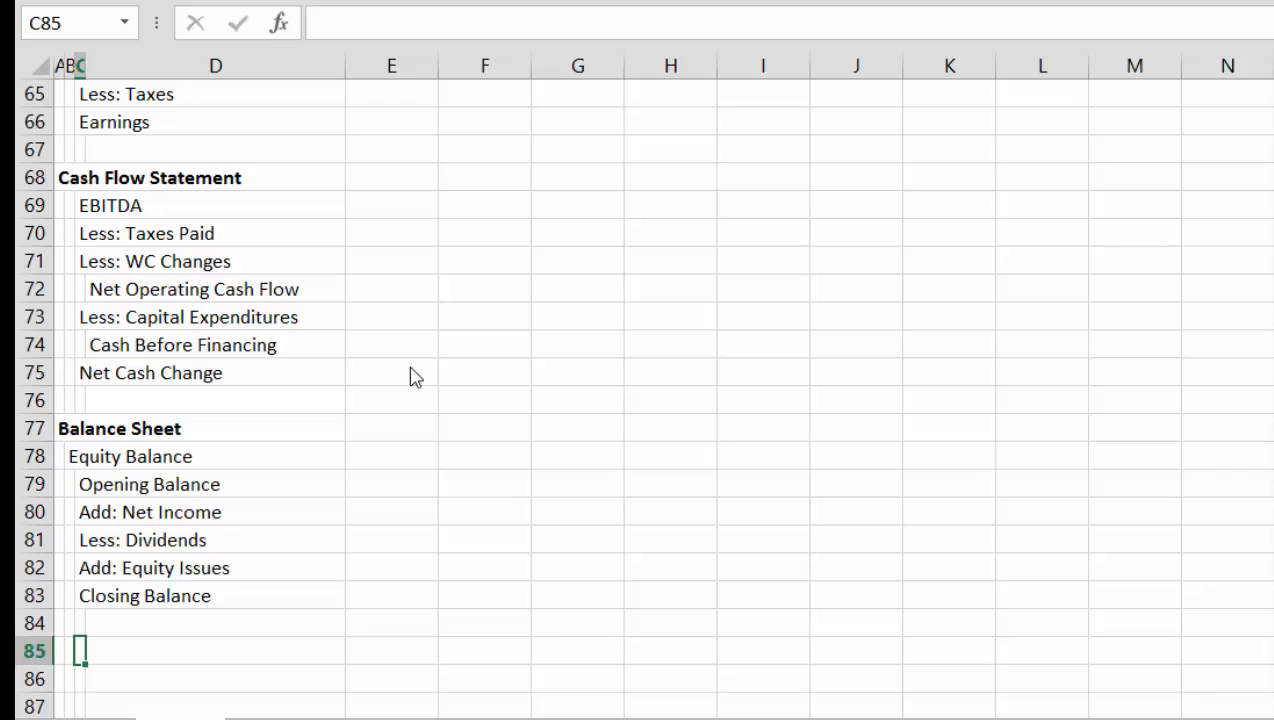
pyautogui.write('A')
pyautogui.press('Escape')
pyautogui.press('Left')
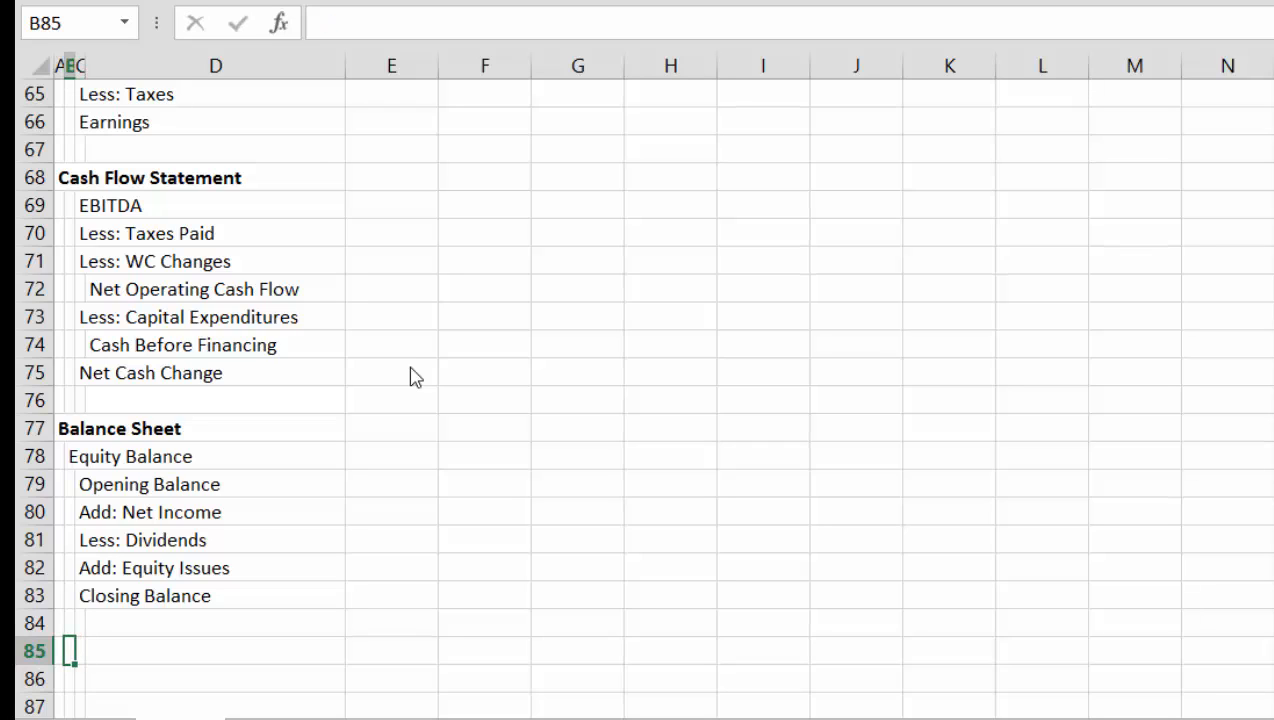
pyautogui.write('Assets')
pyautogui.press('Return')
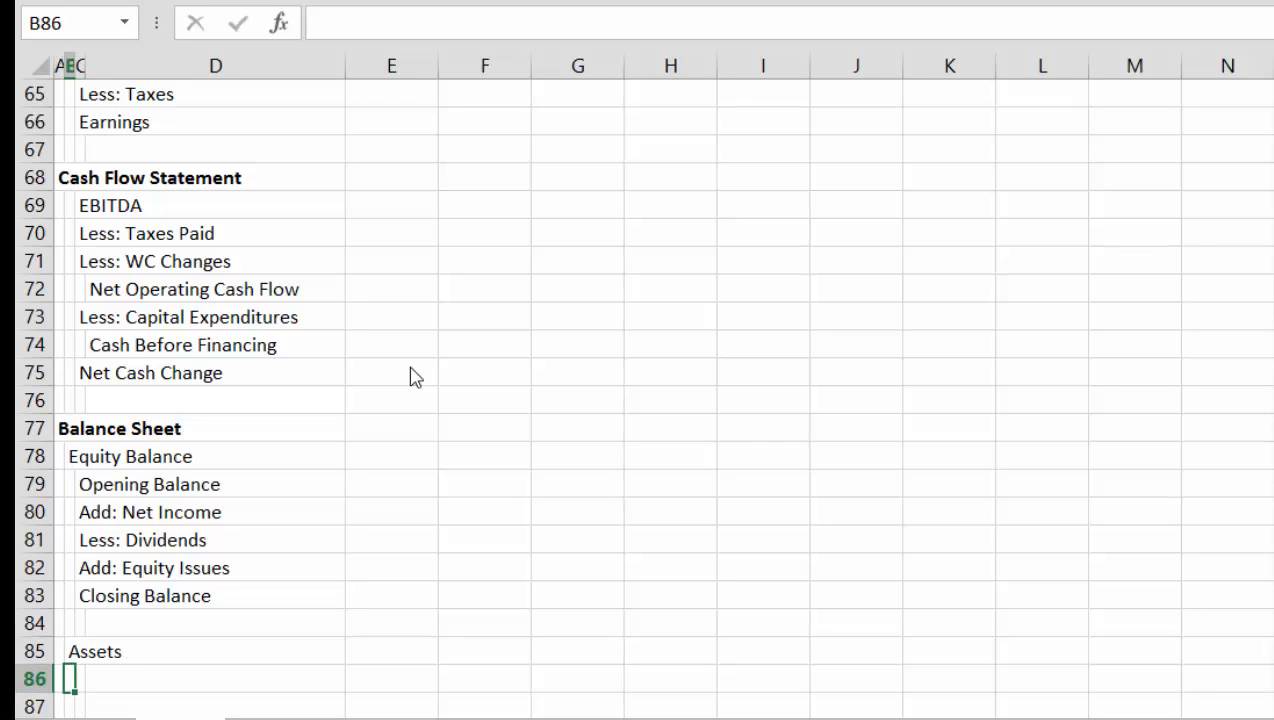
# Enter the row label "Net Plant" in cell C86 under Assets
pyautogui.press('Right')
pyautogui.write('Net Plant')
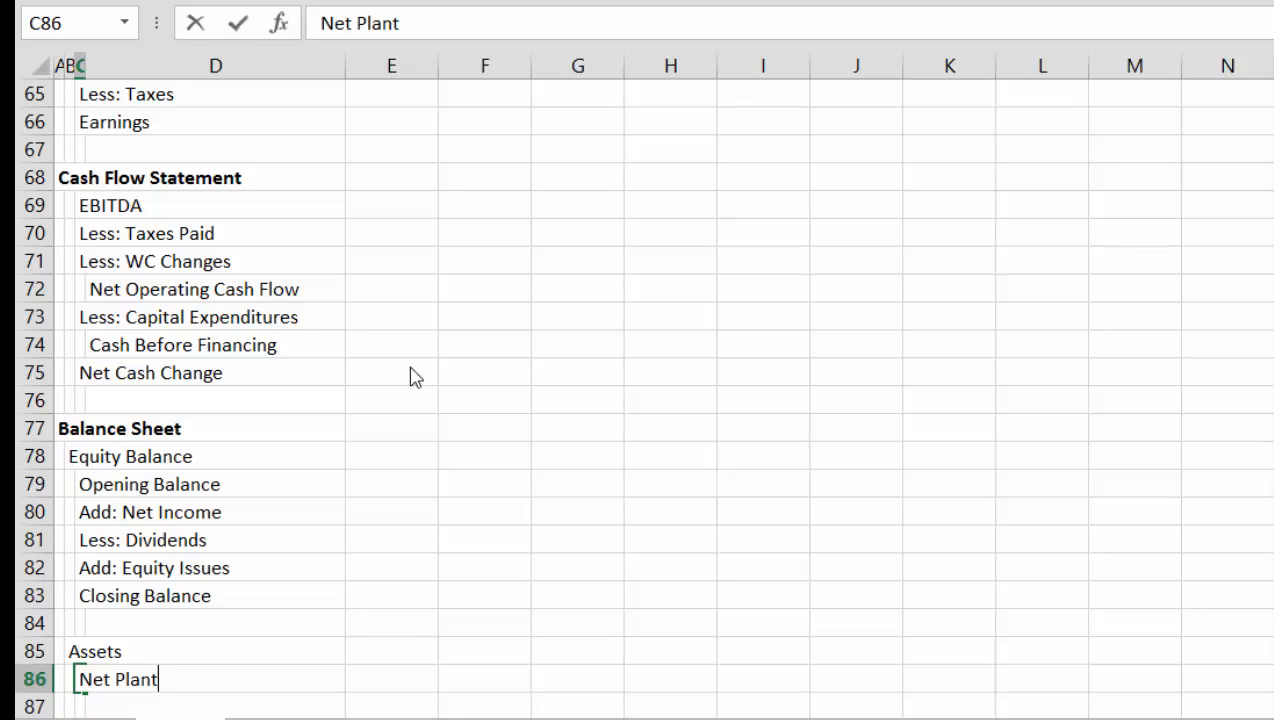
pyautogui.press('Return')
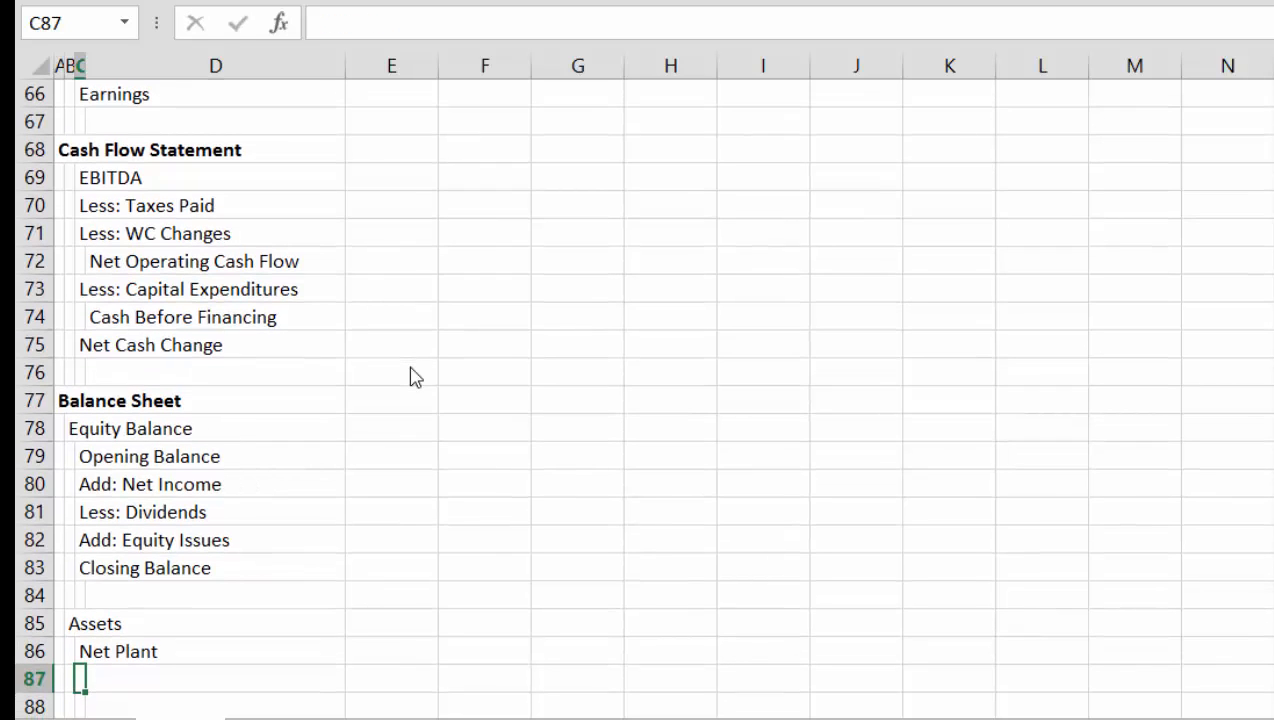
# Enter the row label "Cash Balance" in cell C86 as the first line under Assets
pyautogui.press('Up')
pyautogui.write('Acsh')
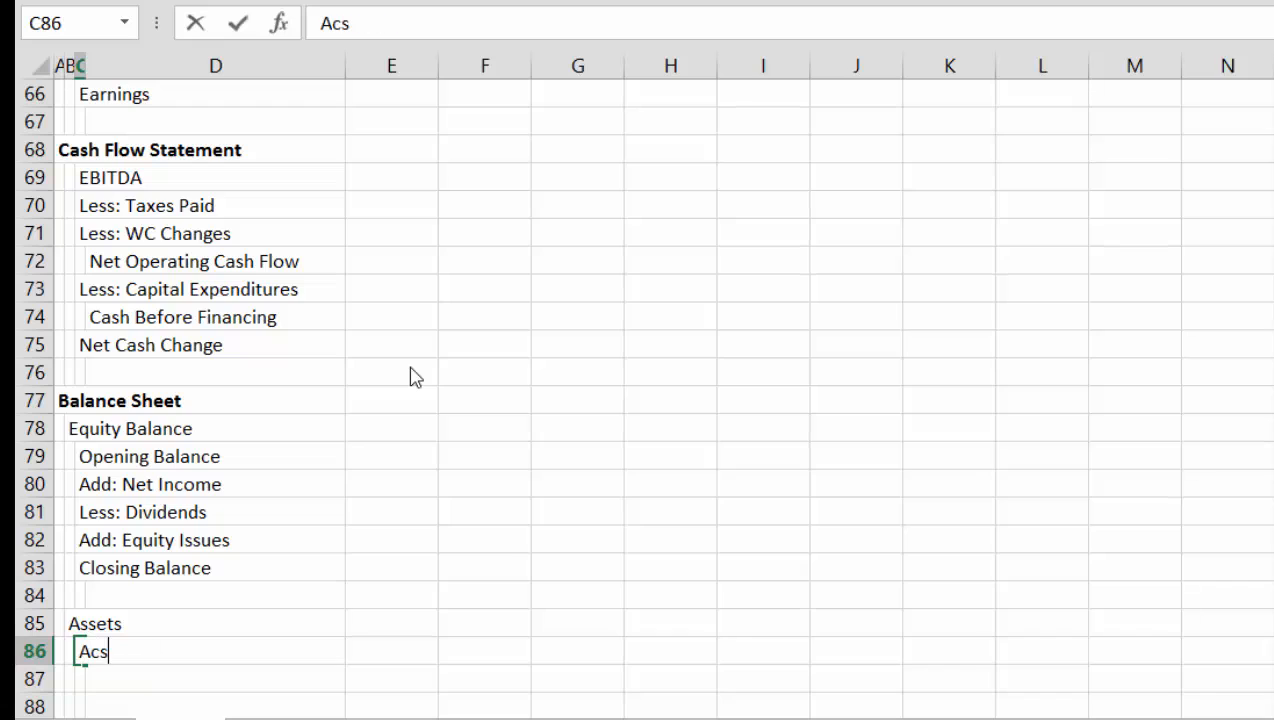
pyautogui.press('BackSpace')
pyautogui.press('BackSpace')
pyautogui.press('BackSpace')
pyautogui.press('BackSpace')
pyautogui.write('Cash Balance')
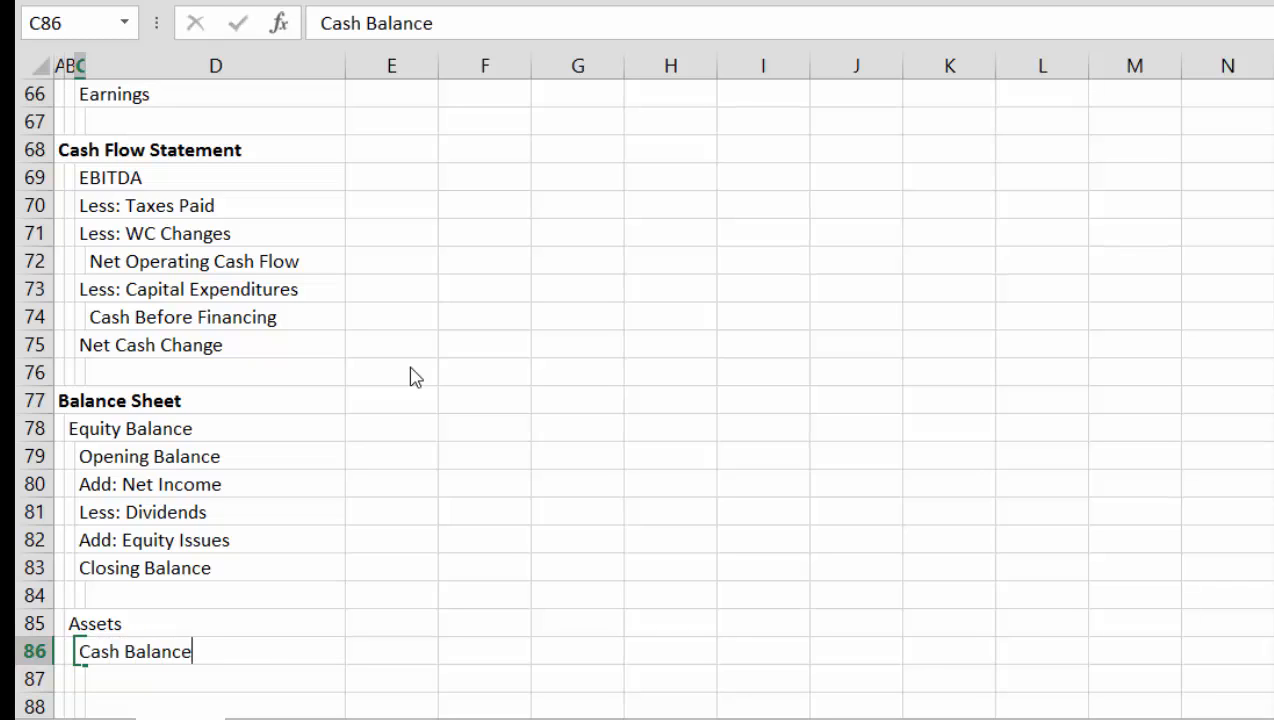
pyautogui.press('Return')
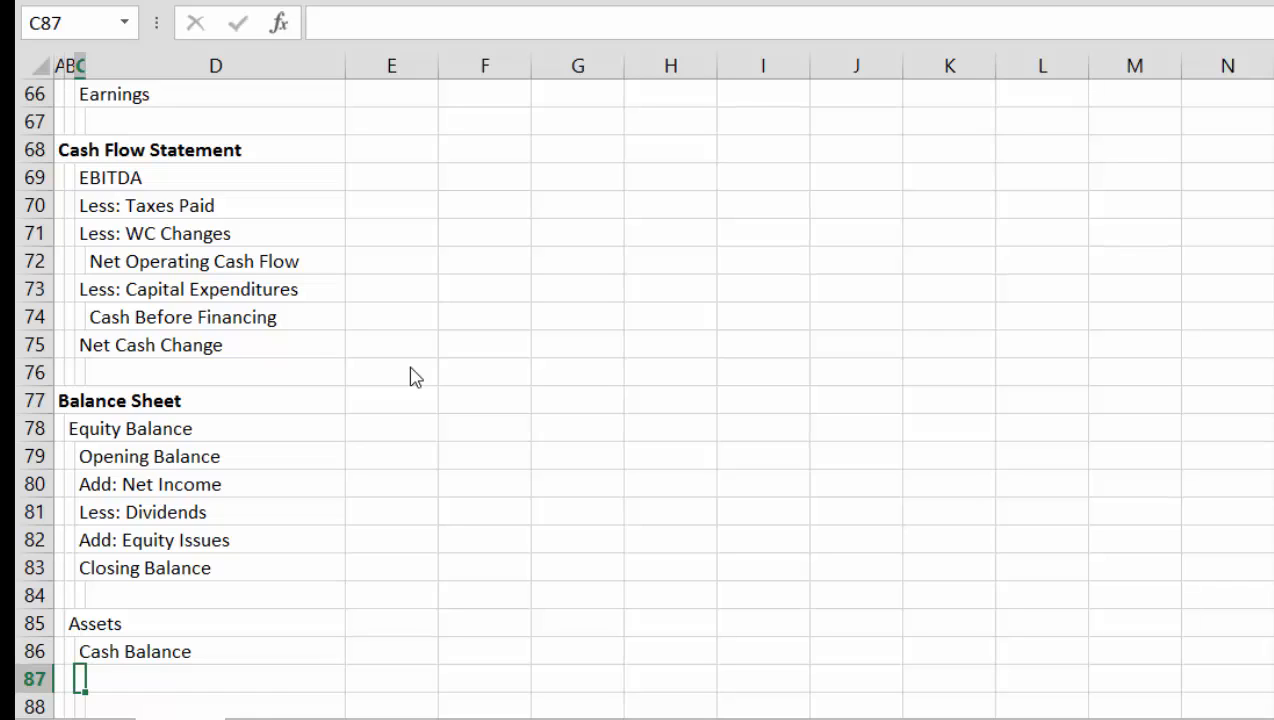
# Enter "Net Plant" in cell C87 and the indented label "Total" in cell D88 to complete the Assets block
pyautogui.write('Net ')
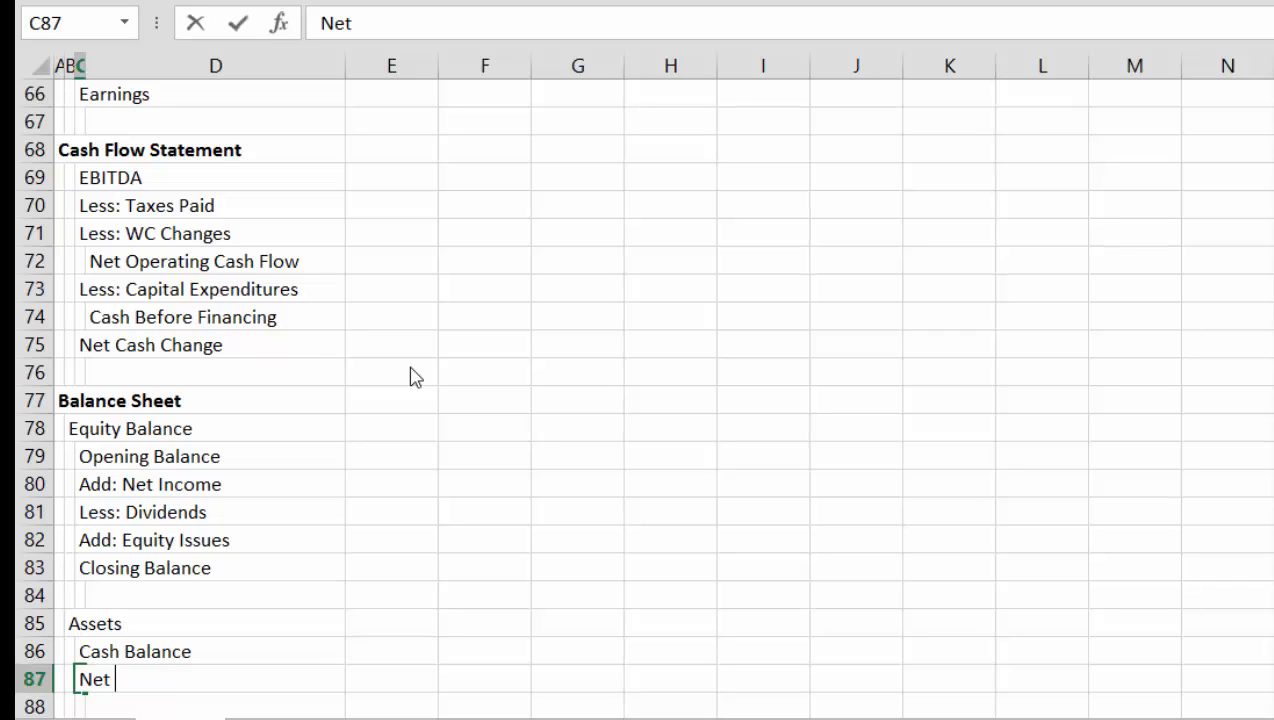
pyautogui.write('Plant')
pyautogui.press('Return')
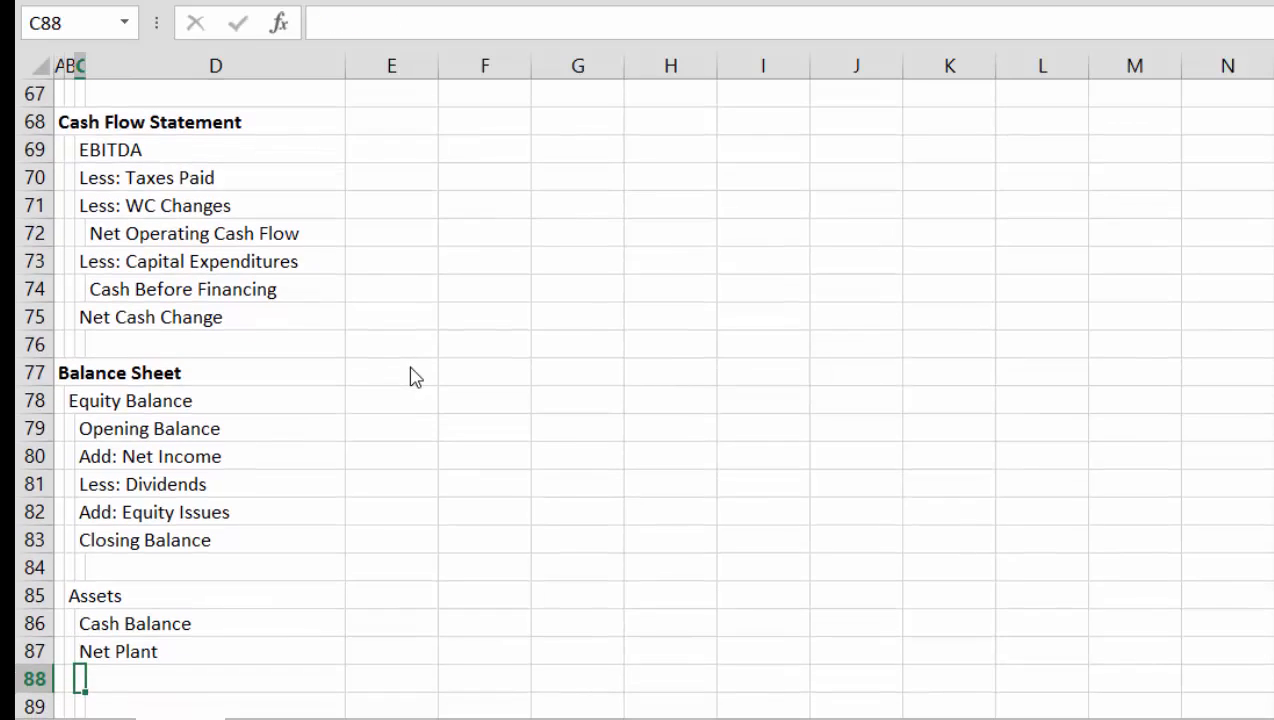
pyautogui.press('Tab')
pyautogui.write('Total')
pyautogui.press('Return')
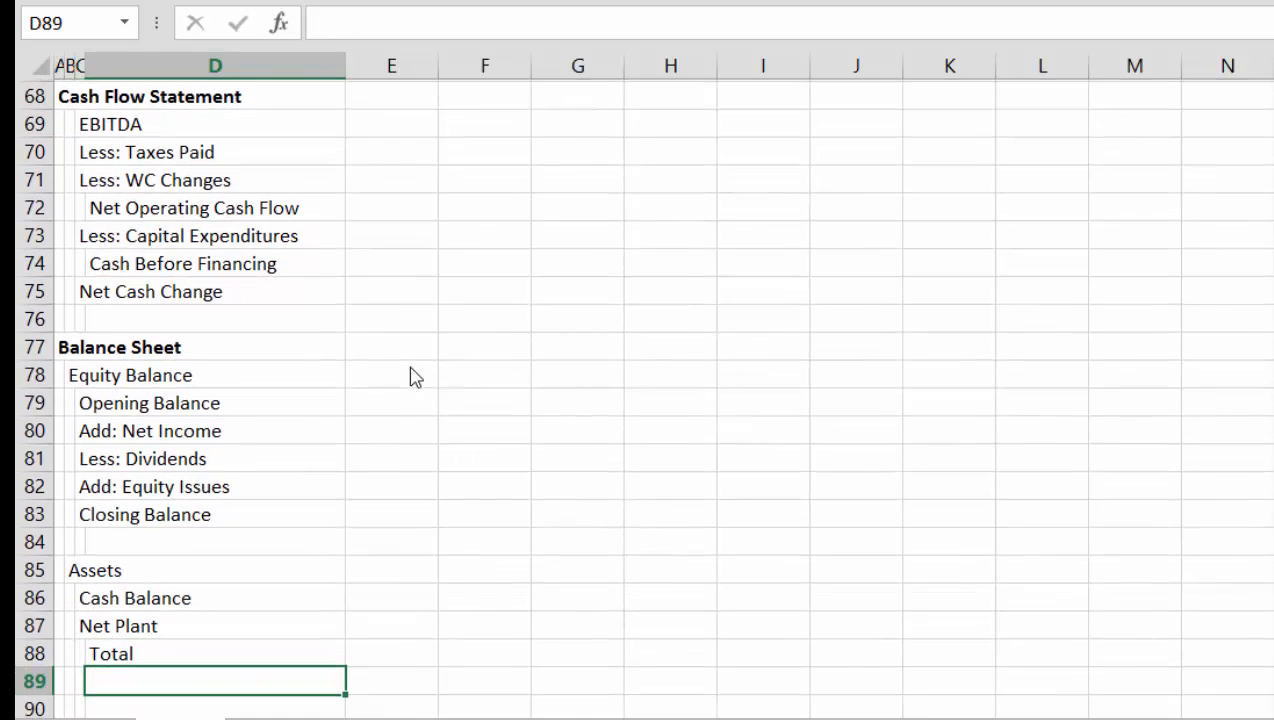
# Enter the row labels "Debt" in C90, "Equity" in C91 and the indented "Total" in D92, leaving a blank row below the assets total
pyautogui.press('Return')
pyautogui.press('Left')
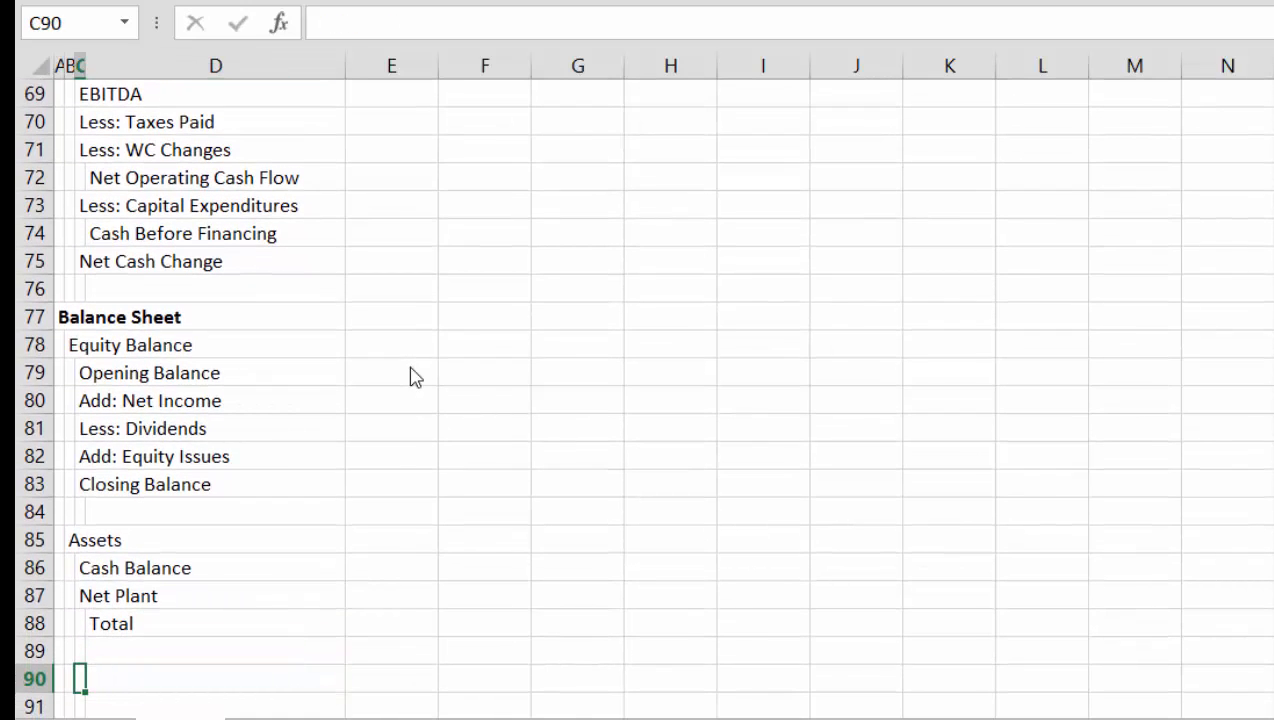
pyautogui.write('Debt')
pyautogui.press('Return')
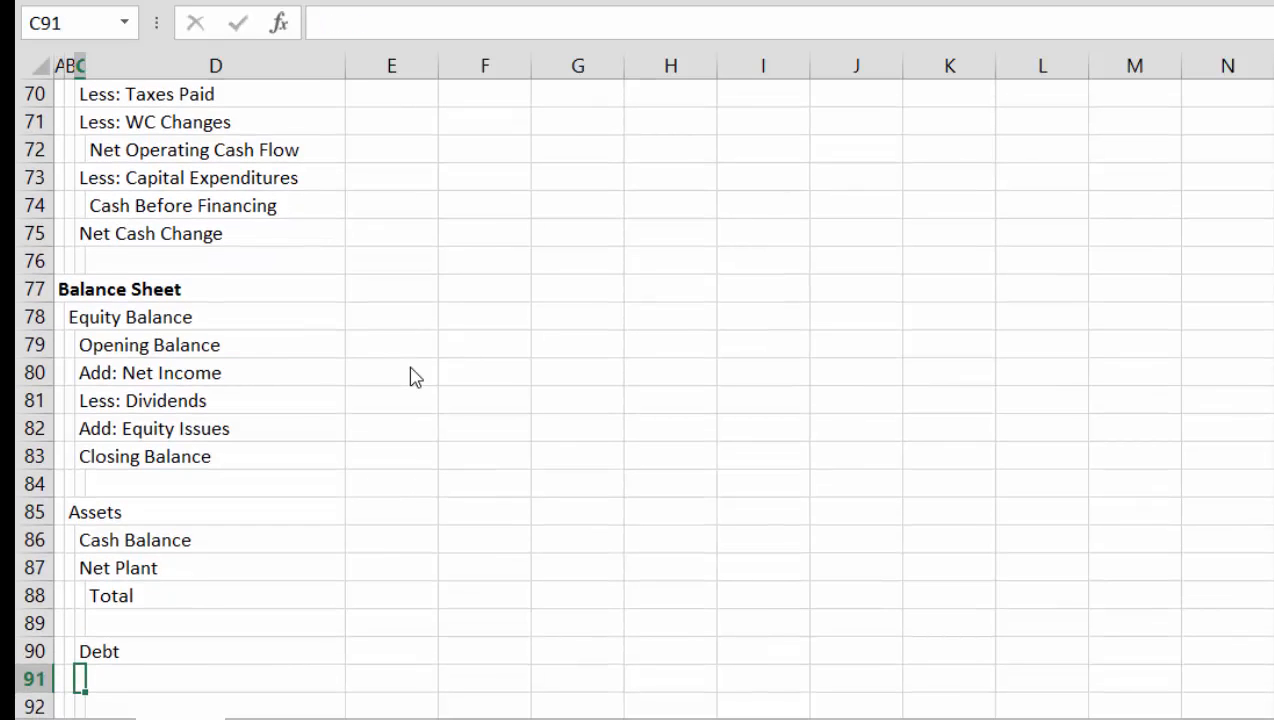
pyautogui.write('Equity')
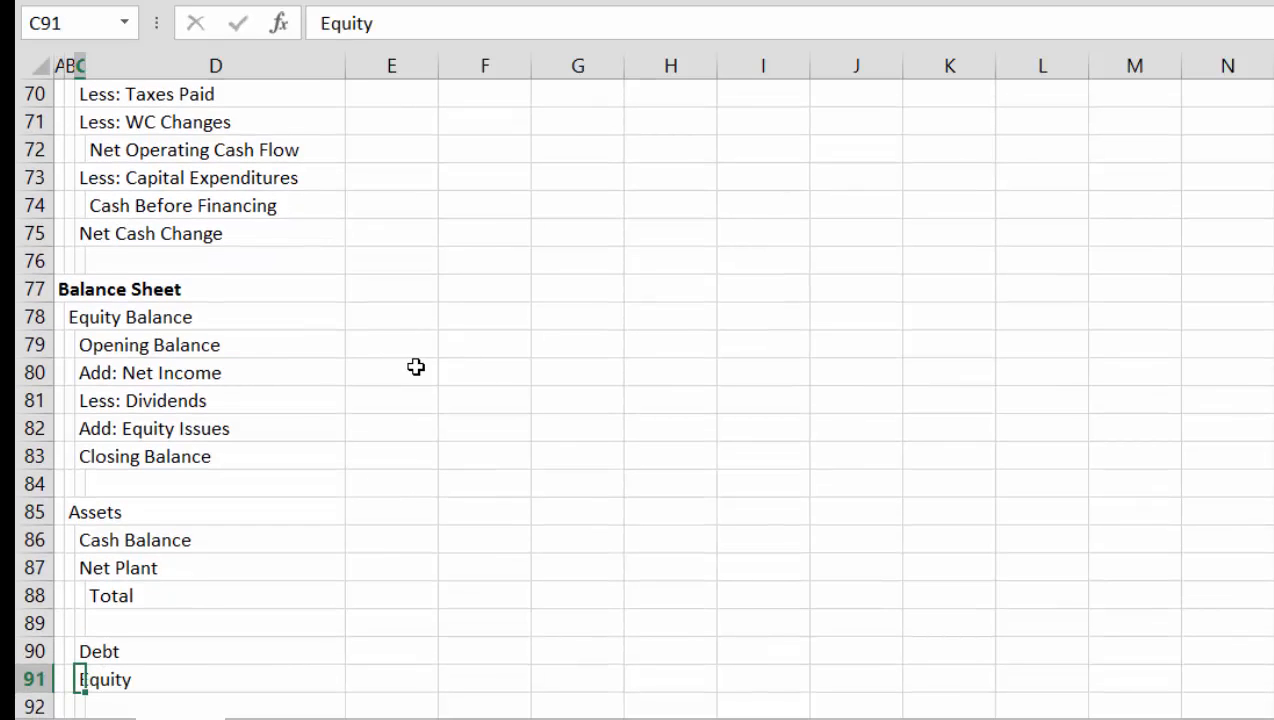
pyautogui.press('Return')
pyautogui.press('Right')
pyautogui.write('Total')
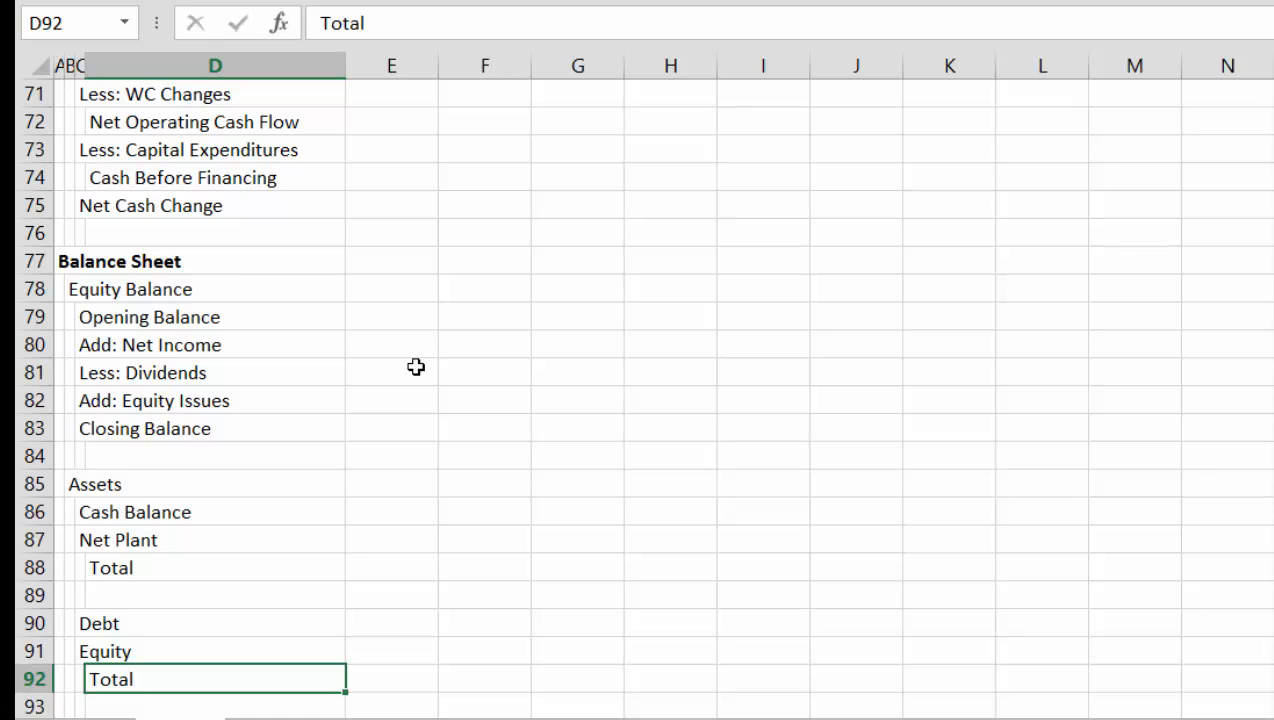
pyautogui.press('Return')
# Insert two blank rows above the Profit and Loss heading at row 58
pyautogui.hotkey('ctrl', 'Up')
pyautogui.hotkey('ctrl', 'Up')
pyautogui.hotkey('ctrl', 'Up')
pyautogui.hotkey('ctrl', 'Up')
pyautogui.hotkey('ctrl', 'Up')
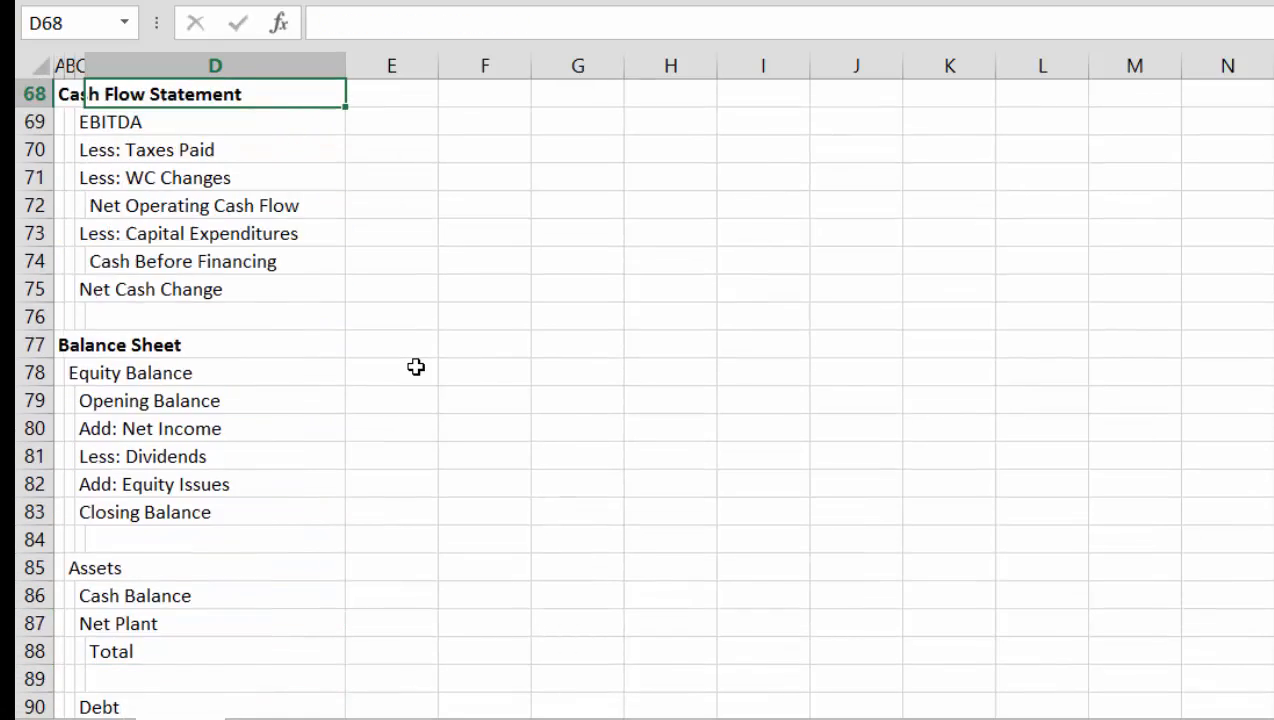
pyautogui.hotkey('ctrl', 'Up')
pyautogui.hotkey('ctrl', 'Up')
pyautogui.hotkey('ctrl', 'Up')
pyautogui.hotkey('ctrl', 'Up')
pyautogui.hotkey('ctrl', 'Up')
pyautogui.hotkey('ctrl', 'Up')
pyautogui.hotkey('ctrl', 'Up')
pyautogui.hotkey('ctrl', 'Up')
pyautogui.press('Down')
pyautogui.press('Down')
pyautogui.press('Down')
pyautogui.press('Down')
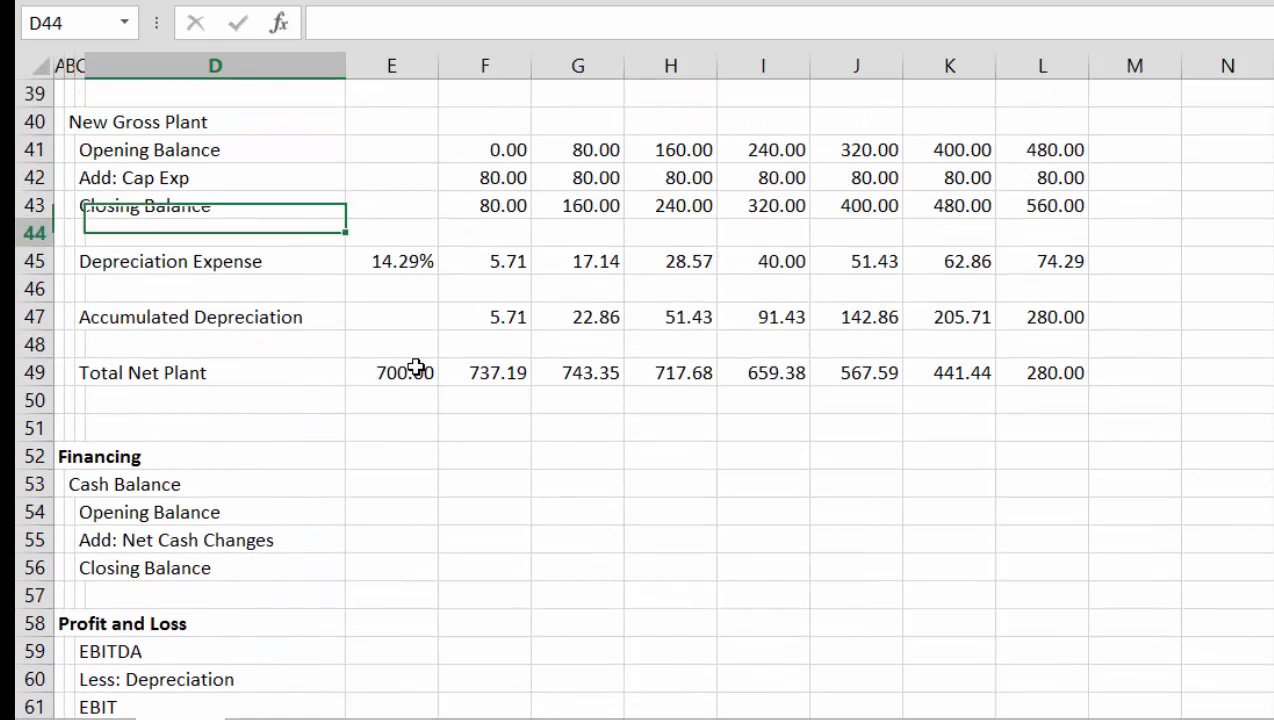
pyautogui.press('Down')
pyautogui.press('Down')
pyautogui.press('Down')
pyautogui.press('Down')
pyautogui.press('Down')
pyautogui.press('Down')
pyautogui.press('Down')
pyautogui.press('Down')
pyautogui.press('Down')
pyautogui.press('Down')
pyautogui.press('Down')
pyautogui.press('Down')
pyautogui.press('Down')
pyautogui.press('Down')
pyautogui.press('Down')
pyautogui.press('Down')
pyautogui.press('Down')
pyautogui.press('Down')
pyautogui.press('Down')
pyautogui.press('Down')
pyautogui.press('Down')
pyautogui.press('Down')
pyautogui.press('Down')
pyautogui.press('Up')
pyautogui.press('Up')
pyautogui.press('Up')
pyautogui.press('Up')
pyautogui.press('Up')
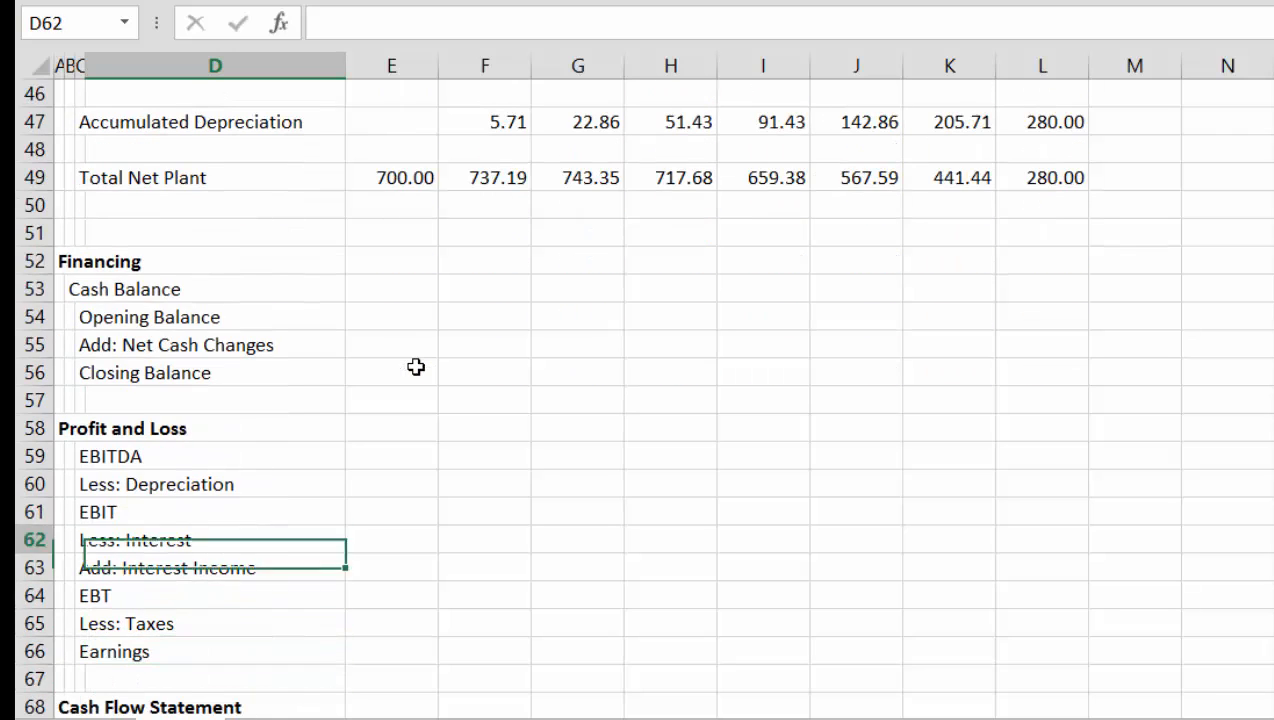
pyautogui.press('Up')
pyautogui.press('Up')
pyautogui.press('Up')
pyautogui.press('Up')
pyautogui.press('Up')
pyautogui.press('Down')
pyautogui.press('Left')
pyautogui.press('Left')
pyautogui.press('Left')
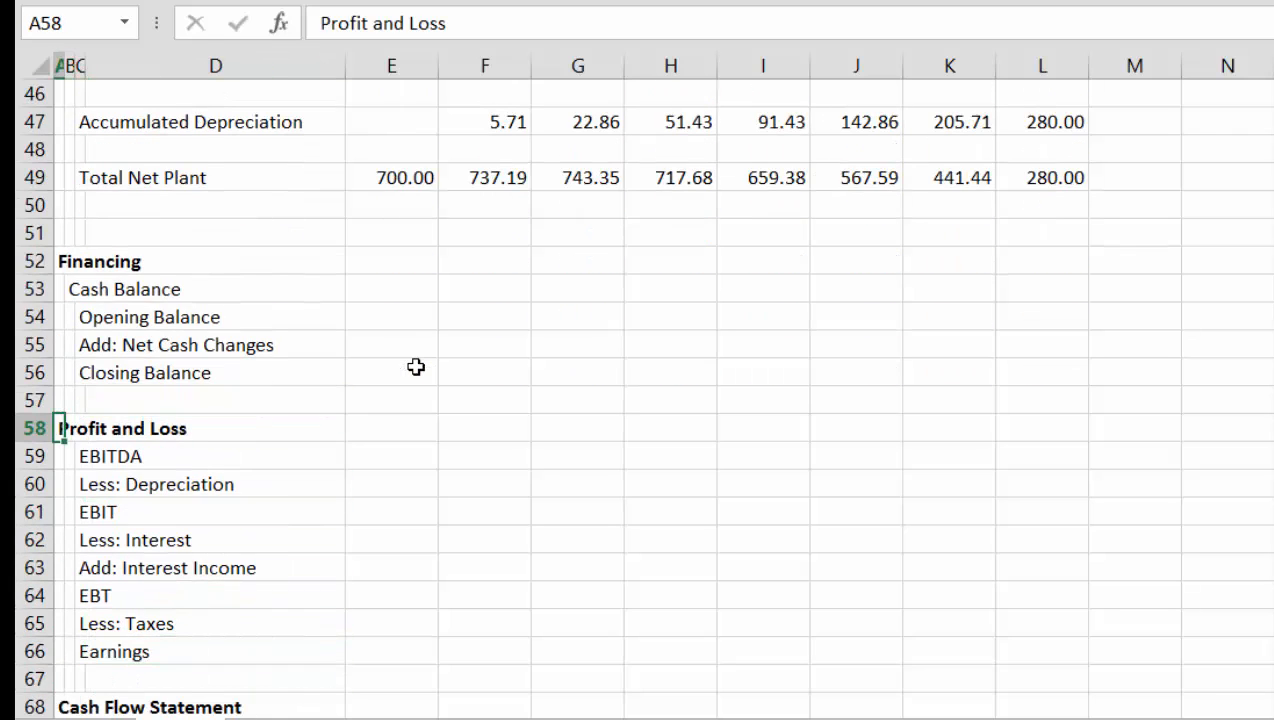
pyautogui.hotkey('shift', 'space')
pyautogui.hotkey('ctrl', 'shift', '+')
pyautogui.hotkey('ctrl', 'shift', '+')
# Enter the subheading "Debt Balance" in cell B58 of the Financing section
pyautogui.press('Right')
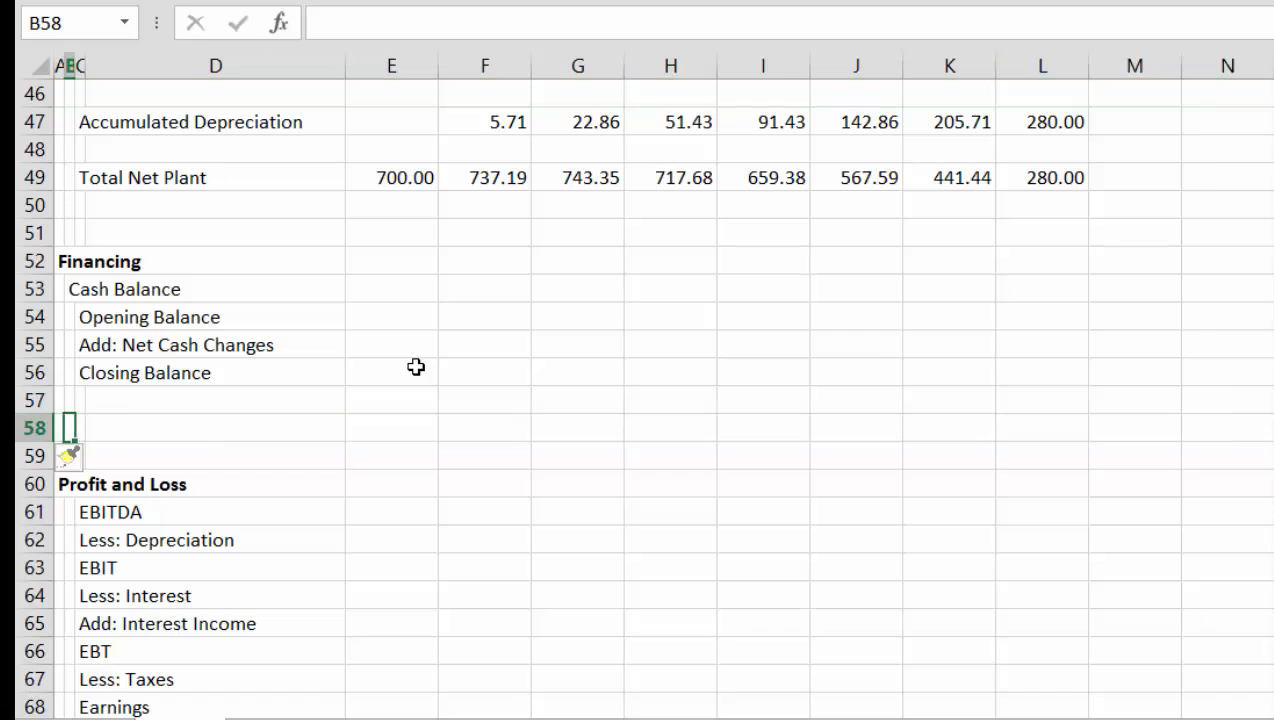
pyautogui.write('Debt ')
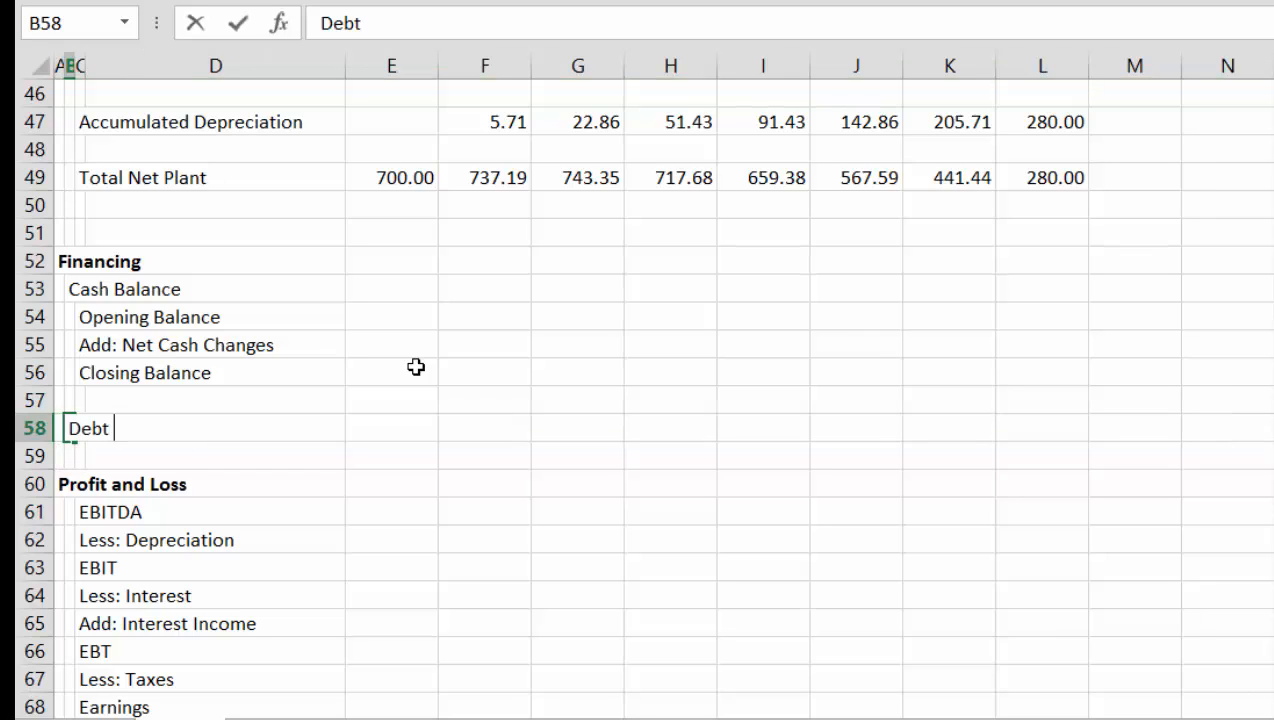
pyautogui.write('Balance')
pyautogui.press('Return')
pyautogui.press('Up')
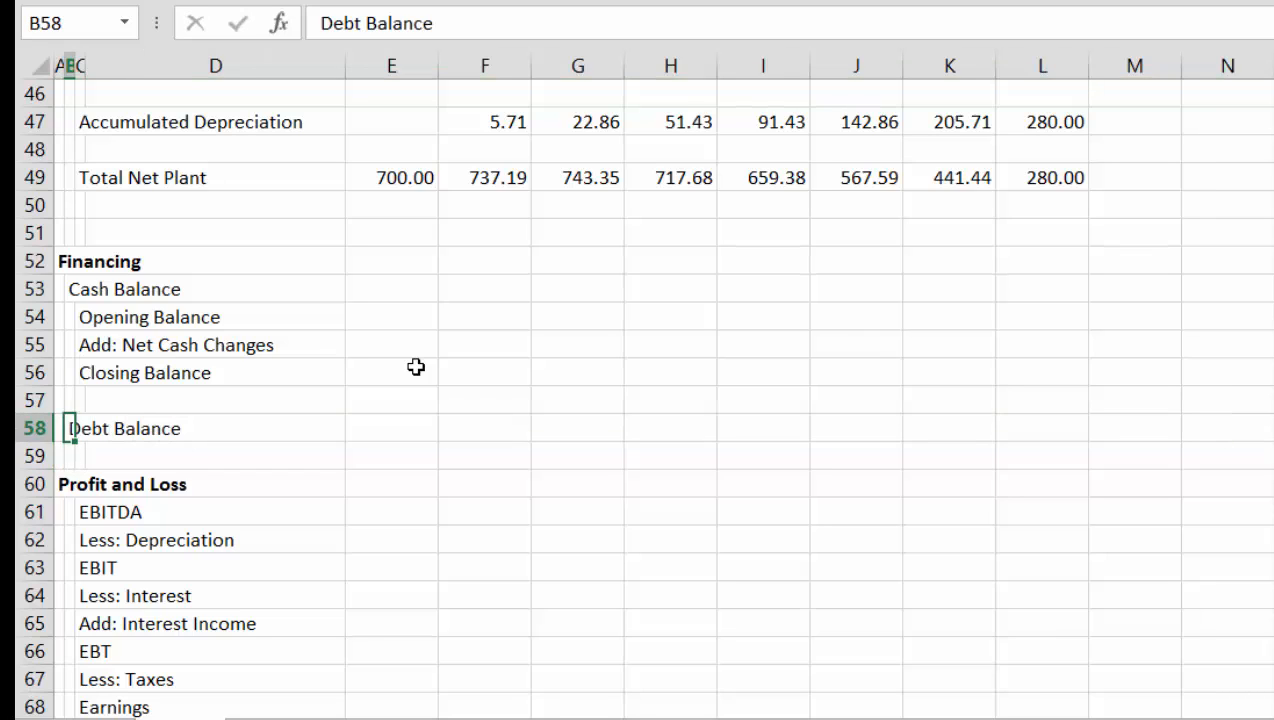
# Enter the cash Closing Balance formula =IF(E3,E7,E54+E55) in cell E56, using the historic switch and the historic cash balance
pyautogui.press('Right')
pyautogui.press('Right')
pyautogui.press('Right')
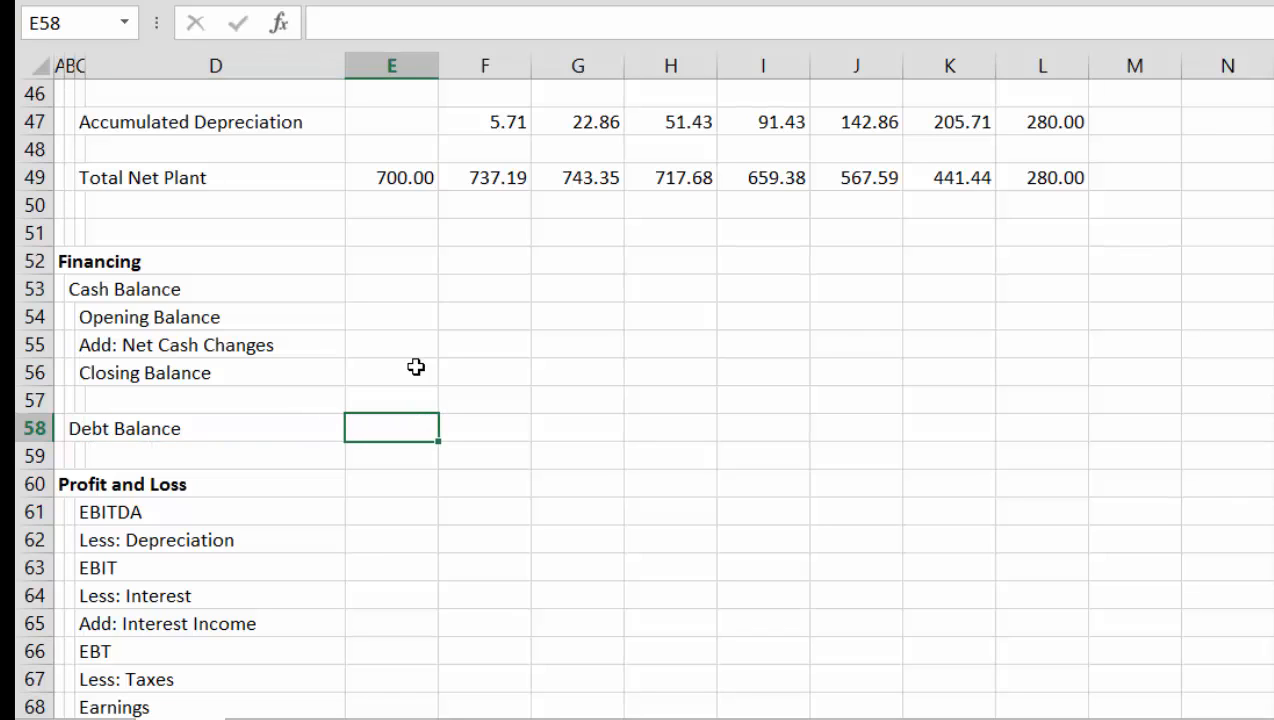
pyautogui.press('Up')
pyautogui.press('Up')
pyautogui.write('=if(')
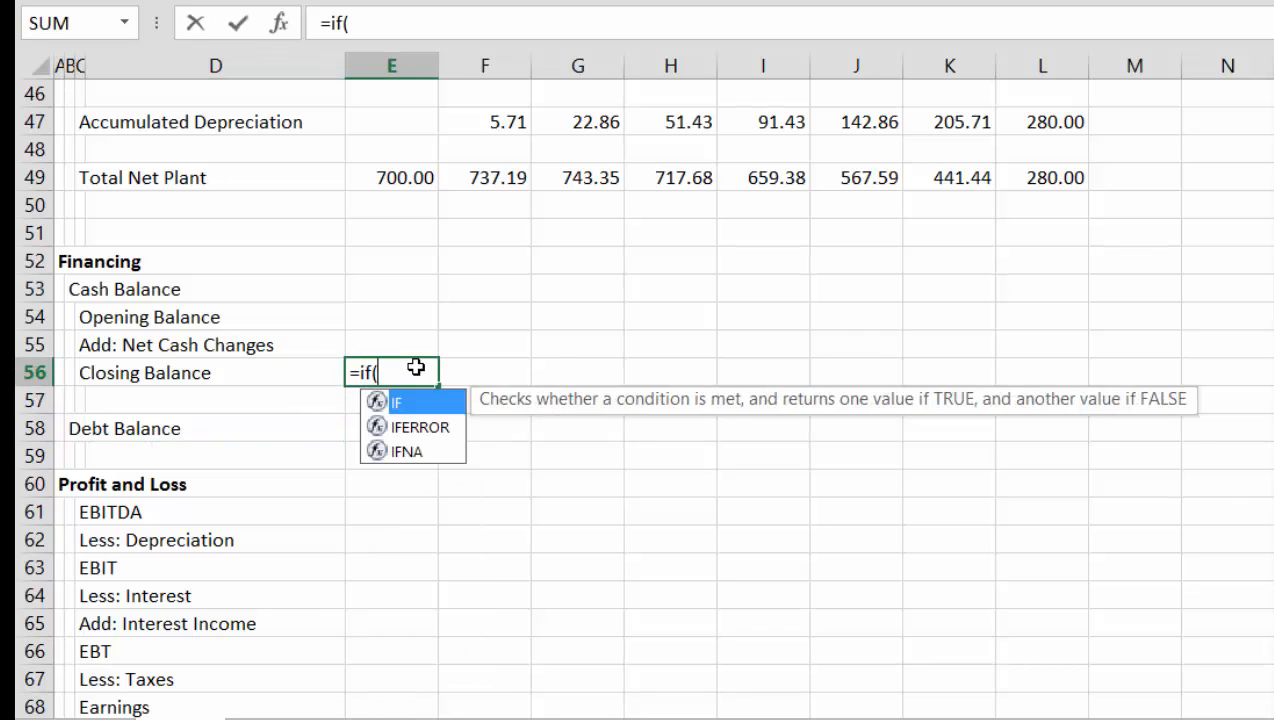
pyautogui.click(370, 197)
pyautogui.press('Up')
pyautogui.press('Up')
pyautogui.press('Up')
pyautogui.press('Up')
pyautogui.press('Up')
pyautogui.press('Up')
pyautogui.press('Up')
pyautogui.press('Up')
pyautogui.press('Up')
pyautogui.press('Up')
pyautogui.press('Up')
pyautogui.press('Up')
pyautogui.press('Up')
pyautogui.press('Up')
pyautogui.press('Up')
pyautogui.press('Up')
pyautogui.press('Up')
pyautogui.press('Up')
pyautogui.press('Up')
pyautogui.press('Up')
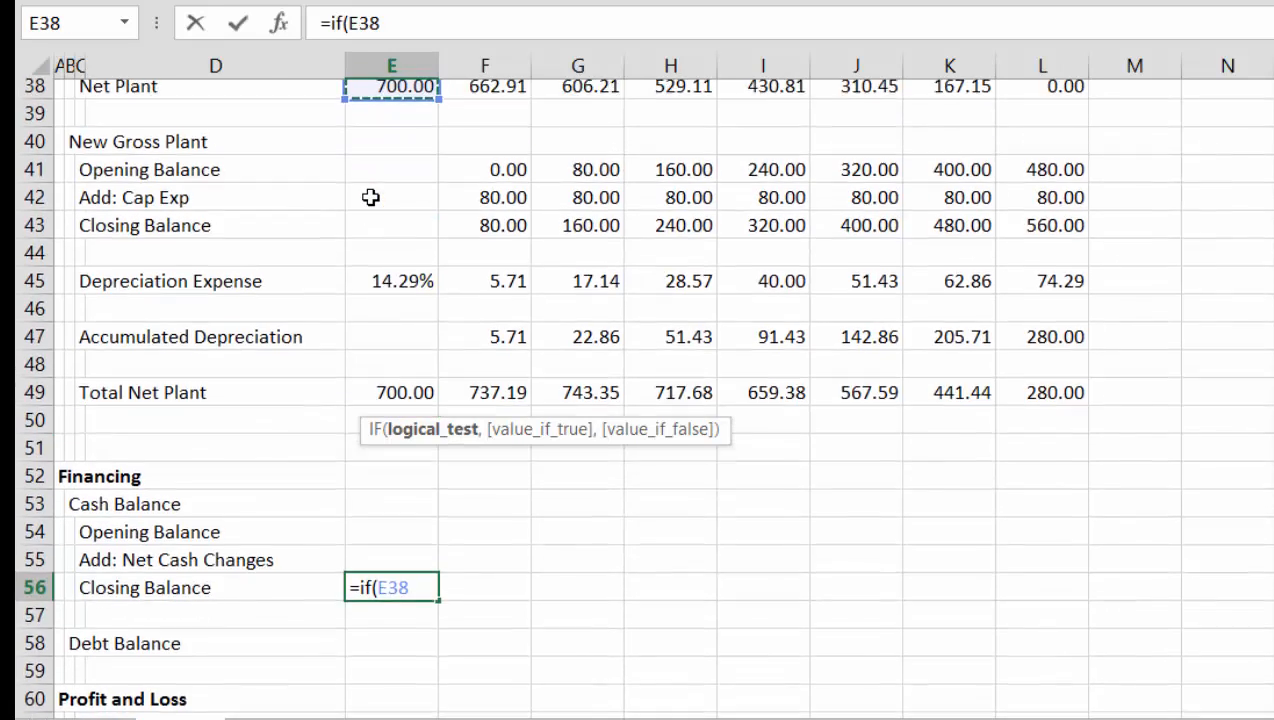
pyautogui.press('Down')
pyautogui.press('Down')
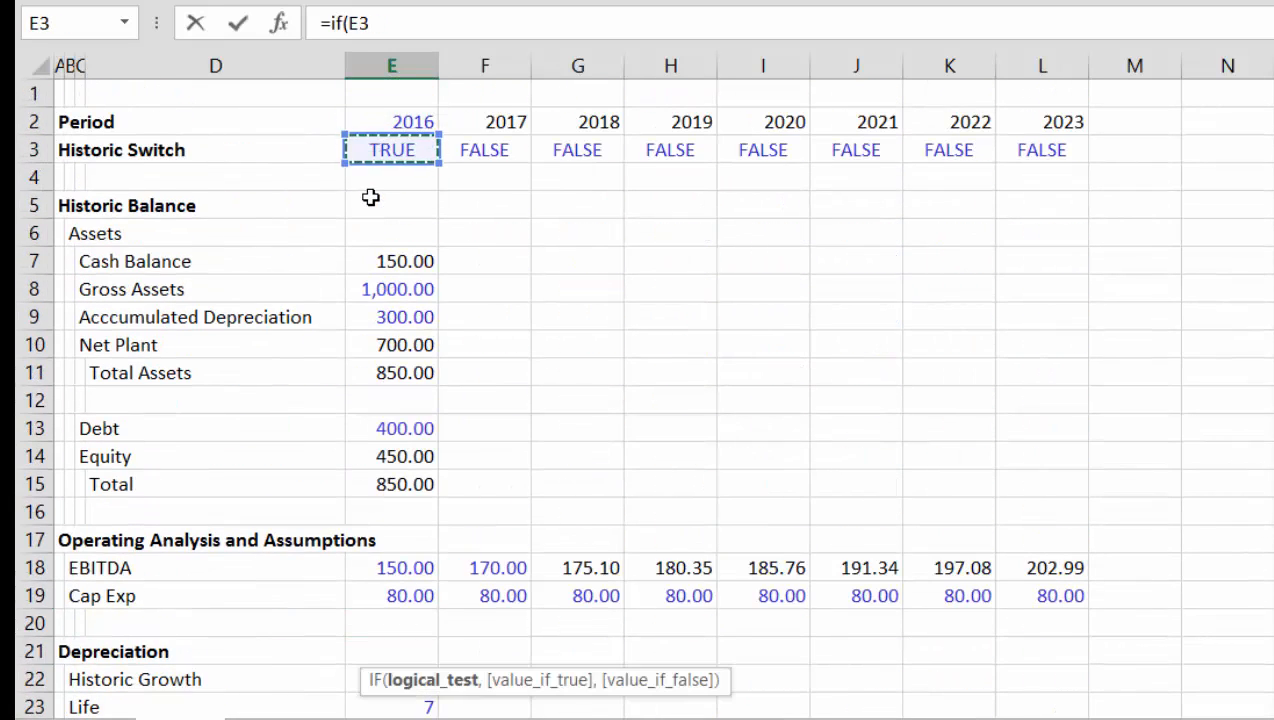
pyautogui.write(',')
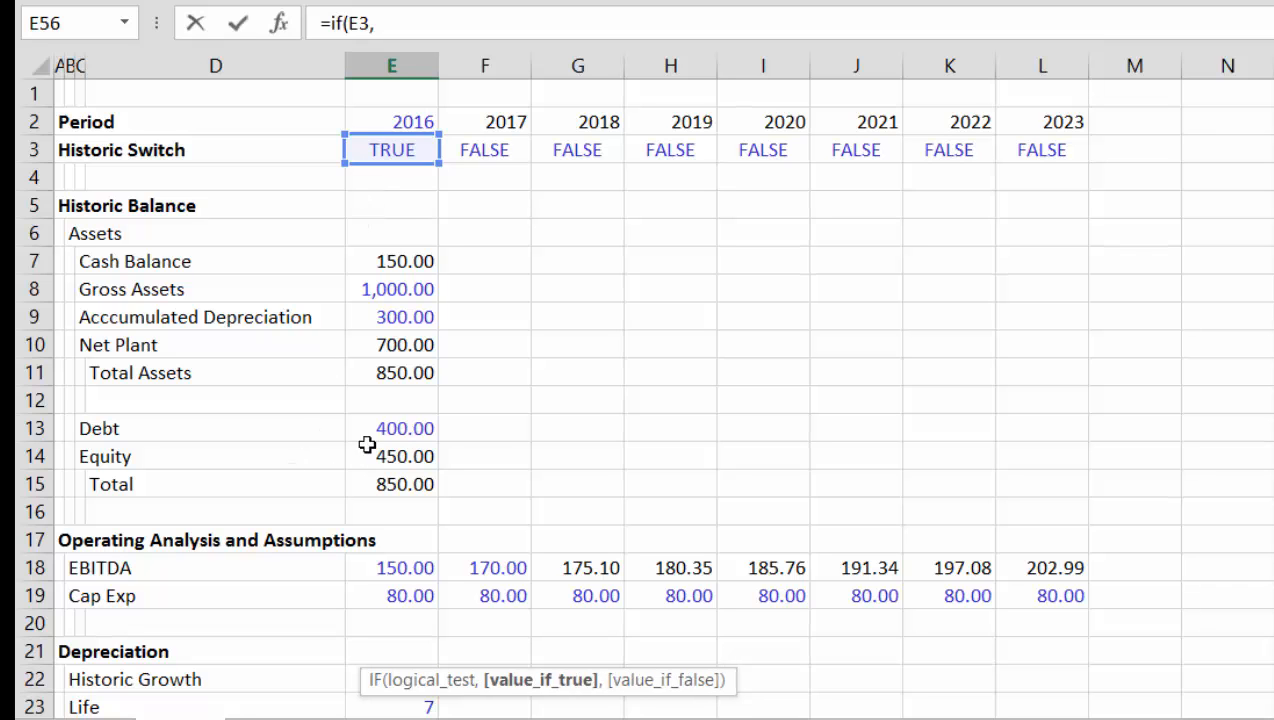
pyautogui.click(388, 263)
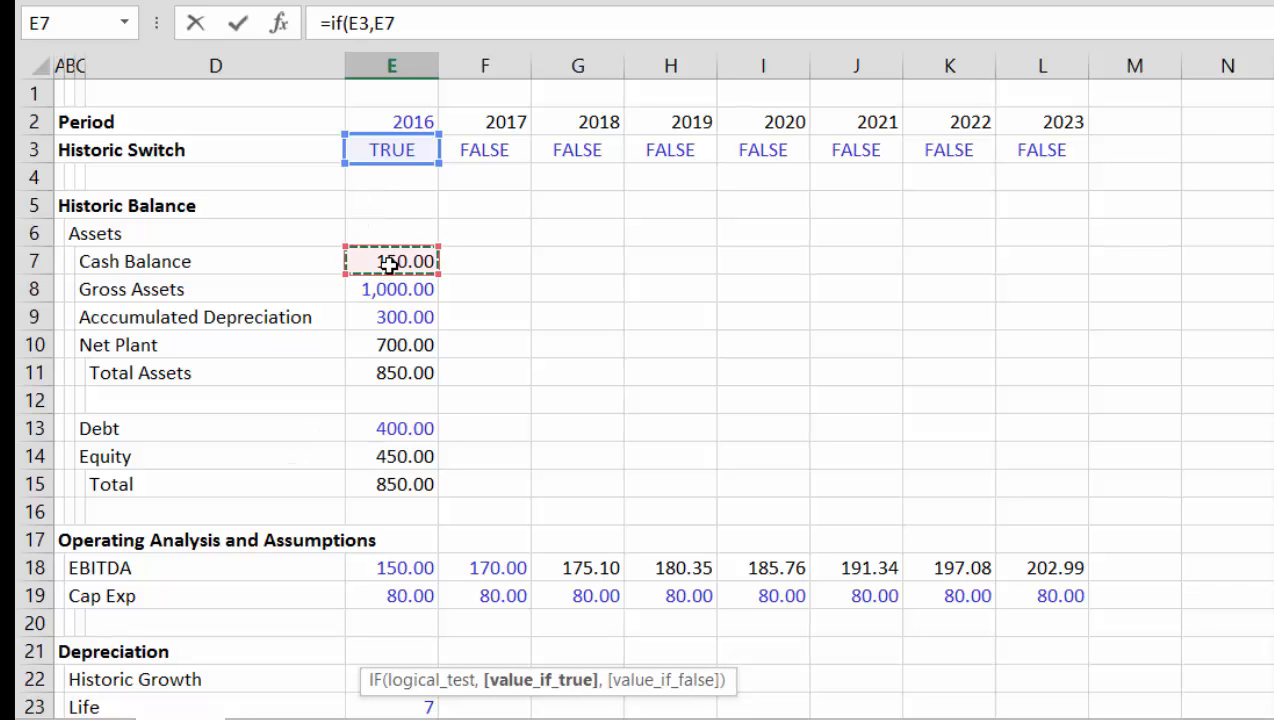
pyautogui.write(',')
pyautogui.press('Up')
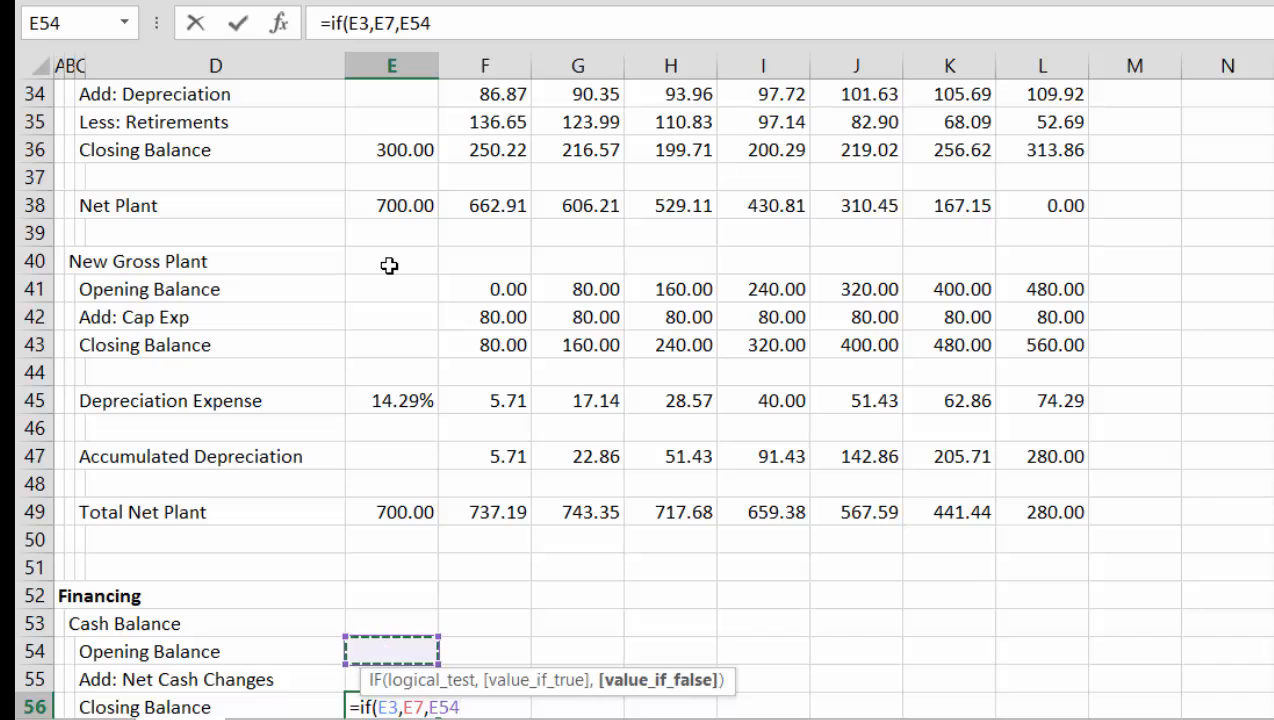
pyautogui.press('Up')
pyautogui.press('Return')
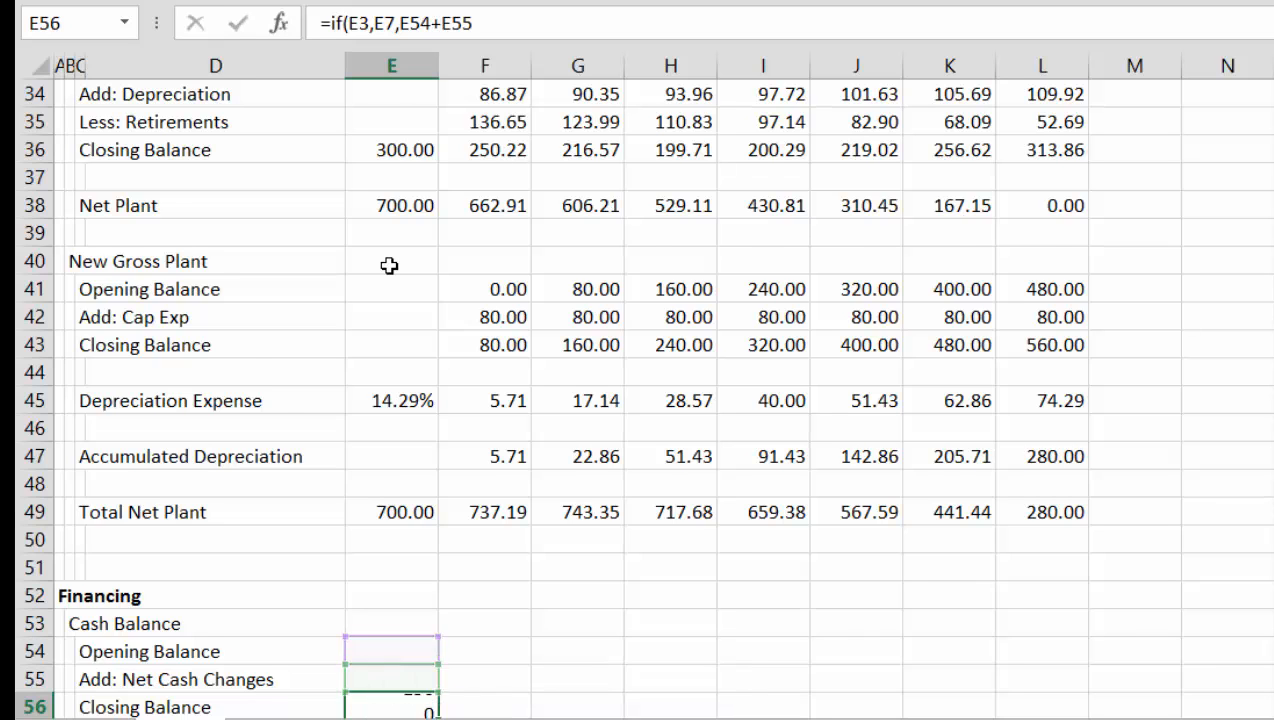
# Link the cash Opening Balance in cell F54 to the prior period's closing balance with =E56
pyautogui.press('Up')
pyautogui.press('Up')
pyautogui.press('Up')
pyautogui.press('Right')
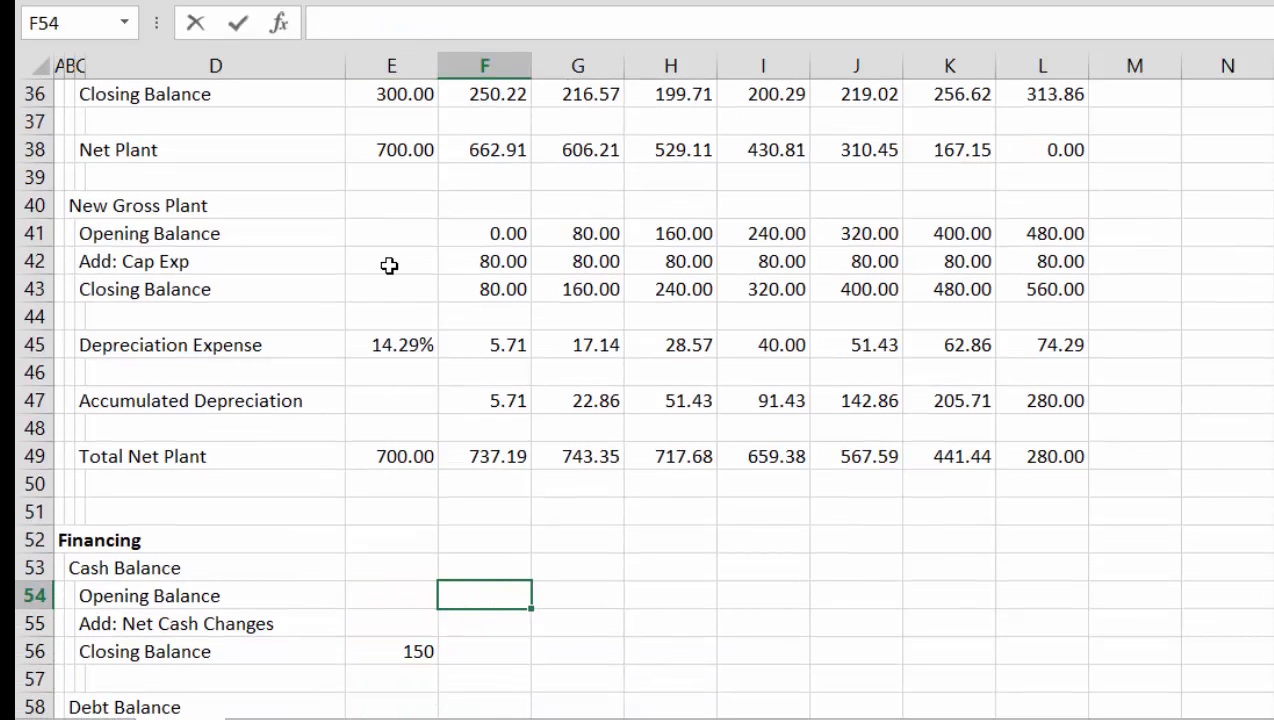
pyautogui.write('=')
pyautogui.press('Down')
pyautogui.press('Left')
pyautogui.press('Down')
pyautogui.press('Return')
pyautogui.press('Down')
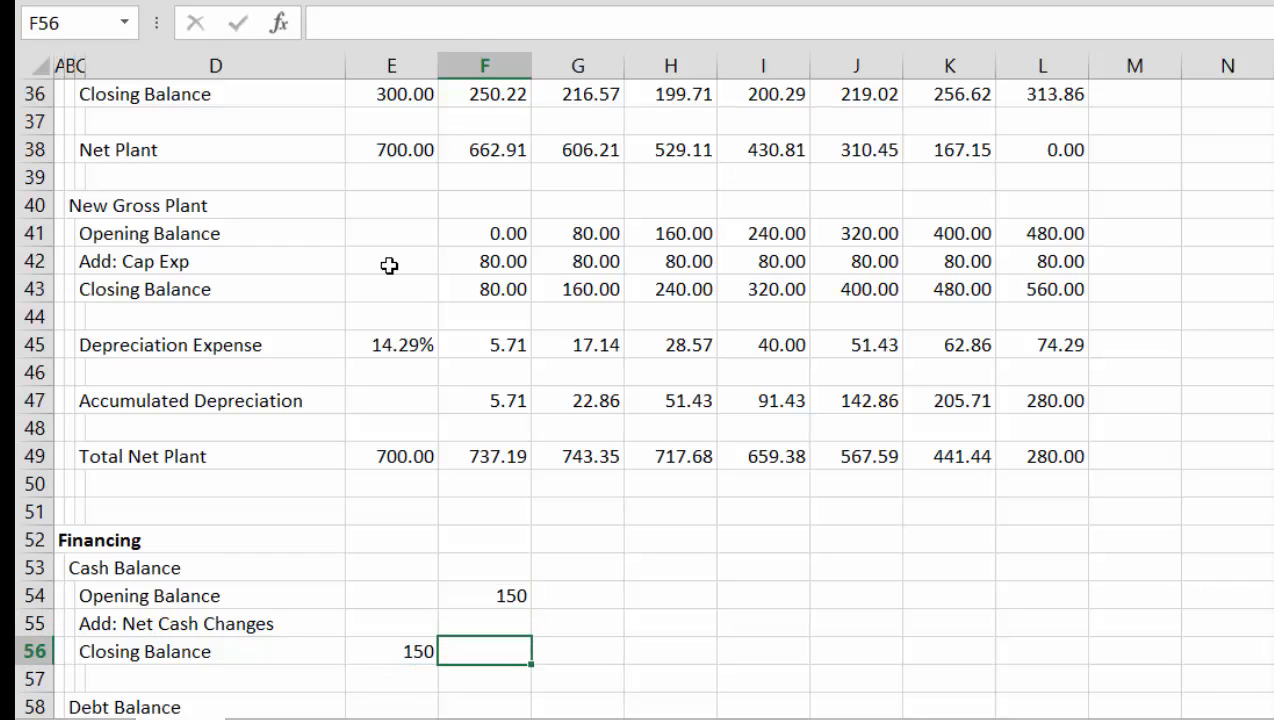
# Copy the Closing Balance formula from E56 to F56, and fill the Cash Balance cells F54:F56 across to column L
pyautogui.press('Left')
pyautogui.hotkey('shift', 'Right')
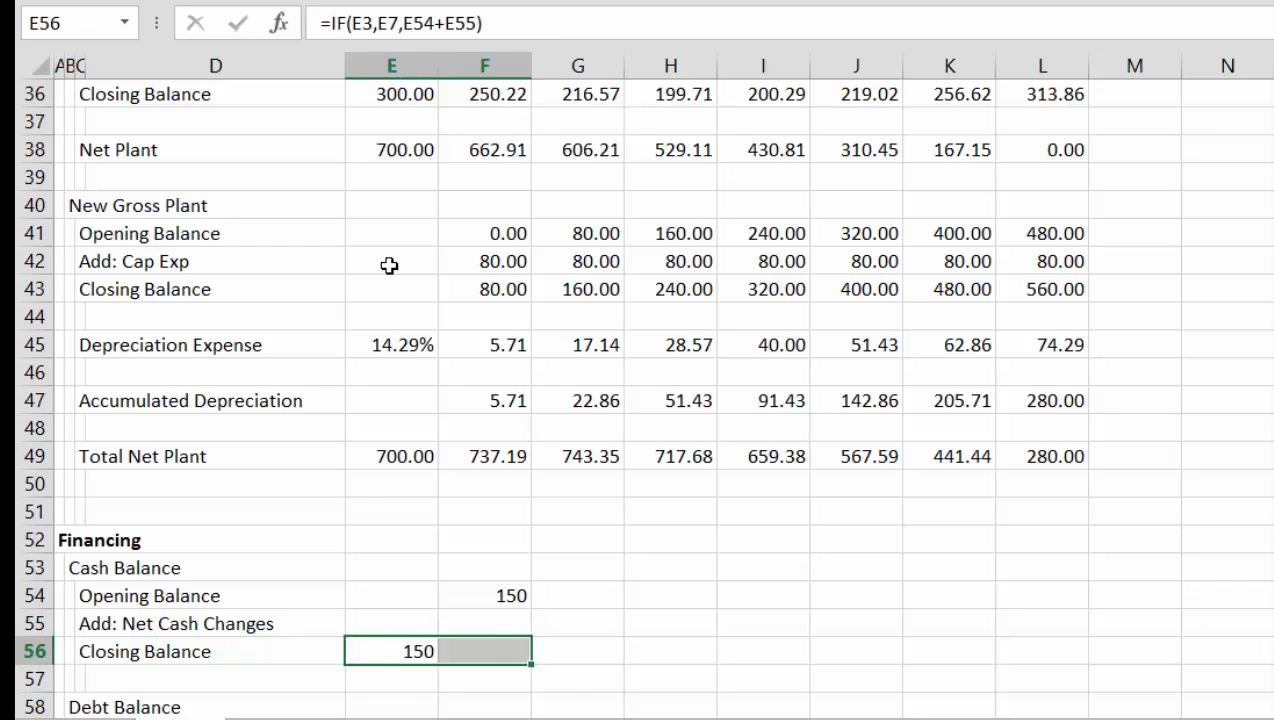
pyautogui.hotkey('ctrl', 'r')
pyautogui.press('Up')
pyautogui.press('Right')
pyautogui.press('Up')
pyautogui.hotkey('shift', 'Down')
pyautogui.hotkey('shift', 'Down')
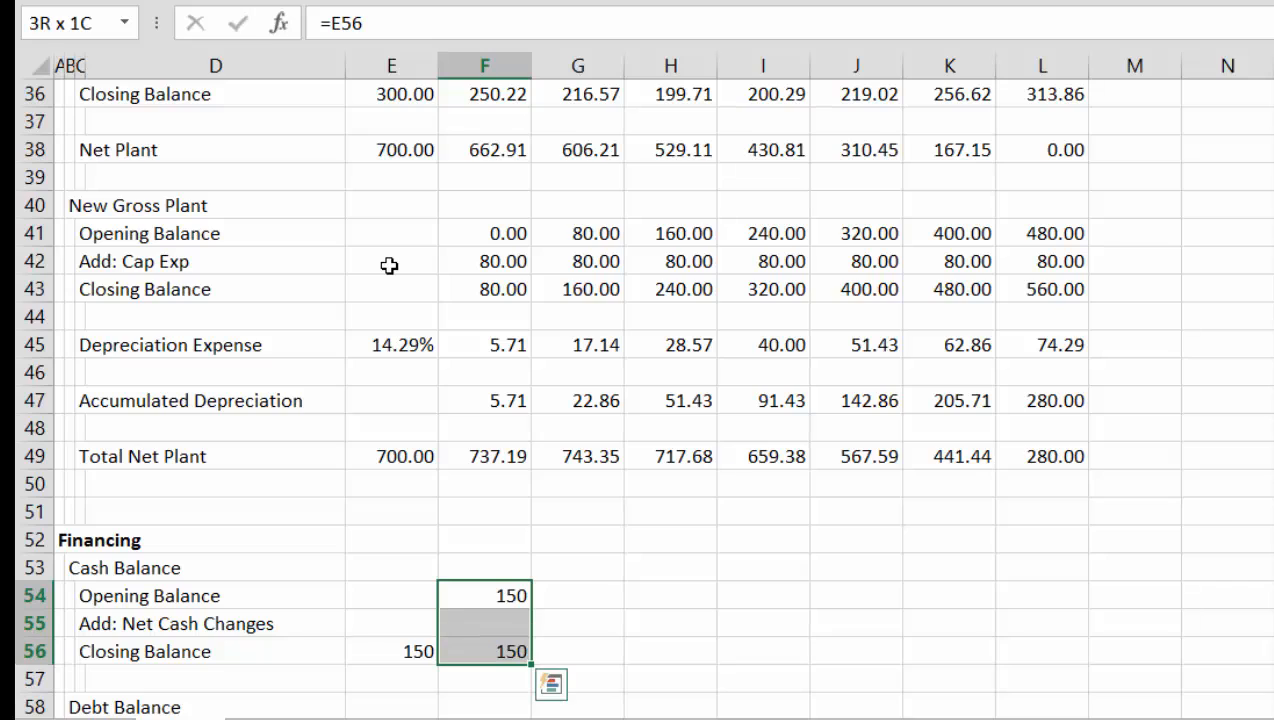
pyautogui.hotkey('ctrl', 'shift', 'r')
# Apply the two-decimal number format to the Cash Balance block E54:L56
pyautogui.press('Left')
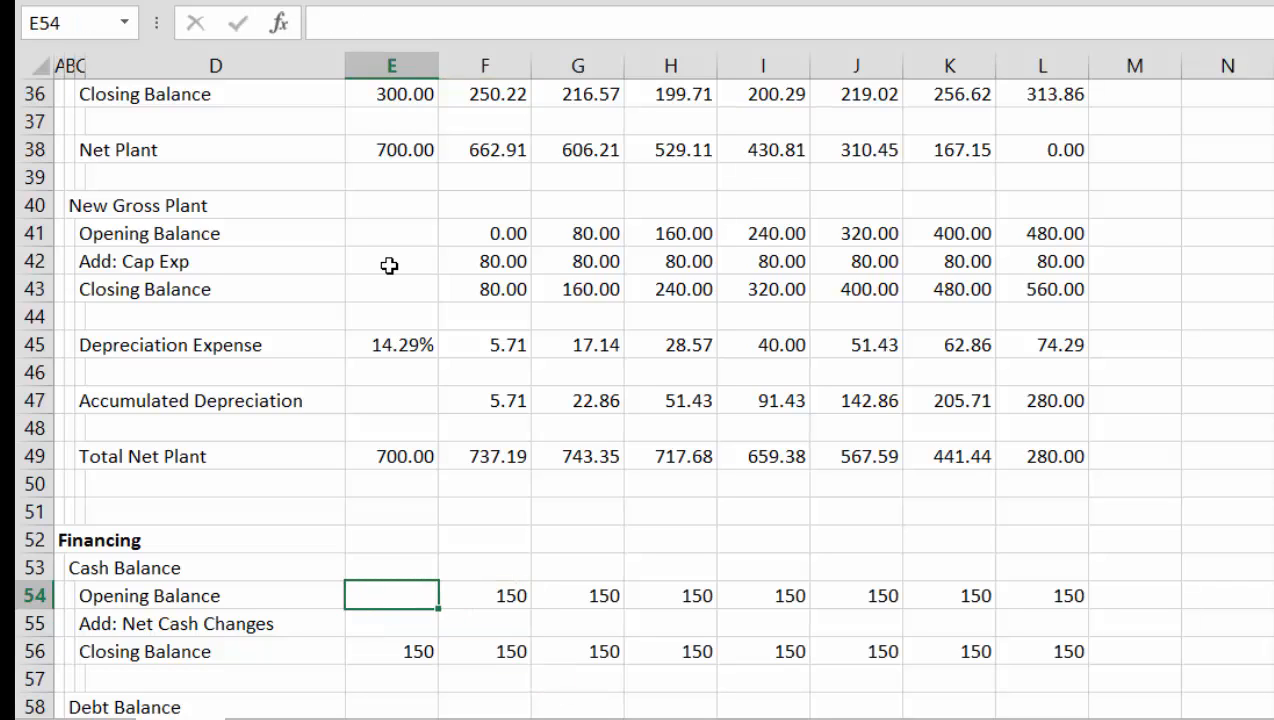
pyautogui.hotkey('shift', 'Down')
pyautogui.hotkey('shift', 'Down')
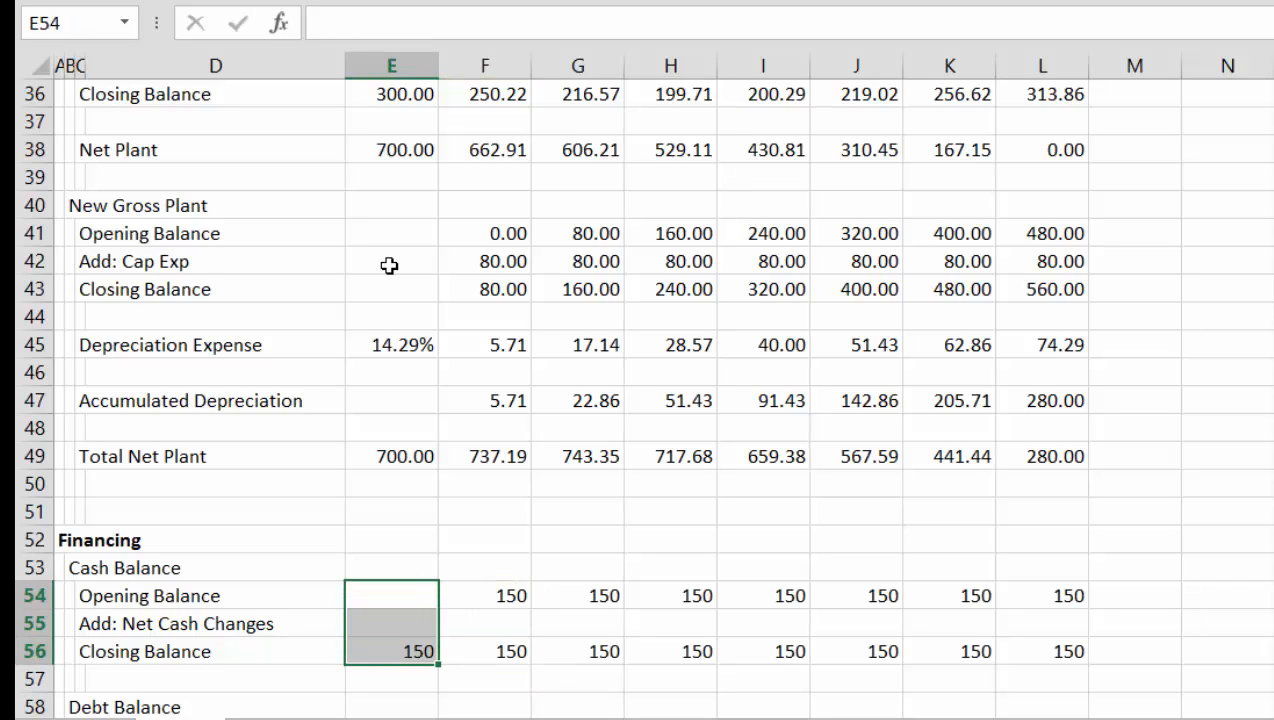
pyautogui.hotkey('shift', 'Right')
pyautogui.hotkey('ctrl', 'shift', '1')
pyautogui.press('Down')
pyautogui.press('Right')
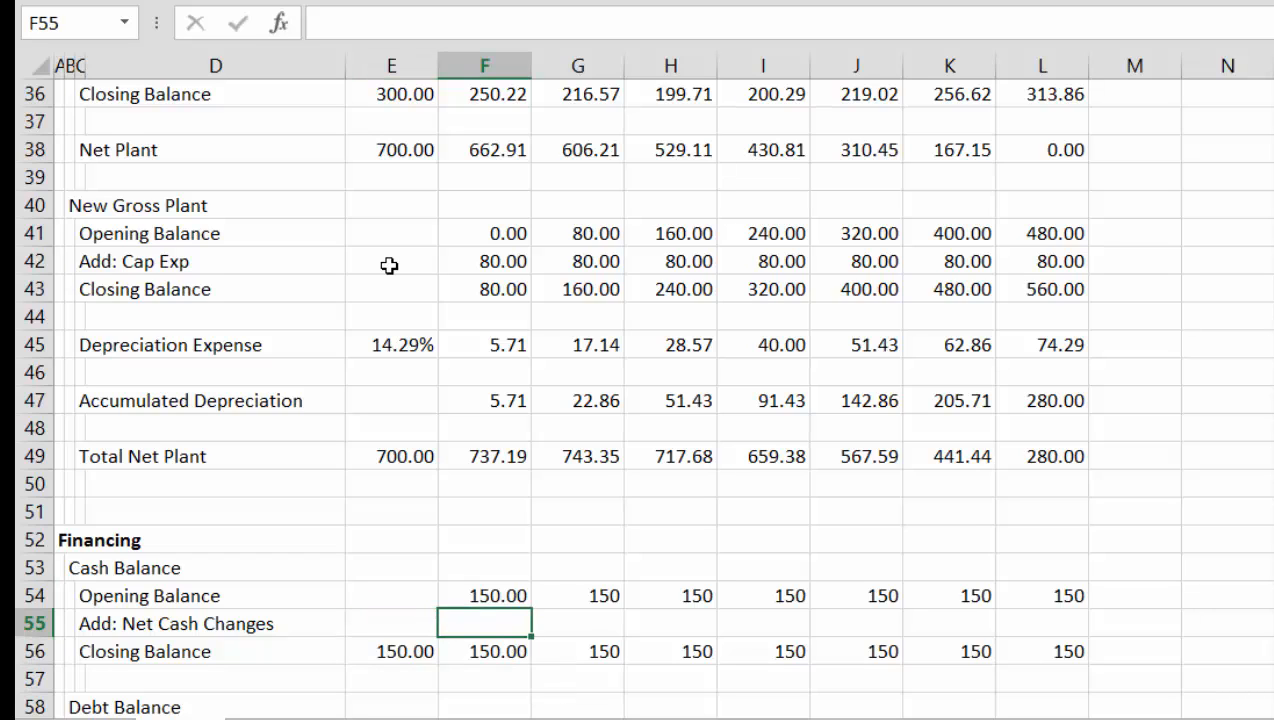
pyautogui.press('Up')
pyautogui.hotkey('shift', 'Down')
pyautogui.hotkey('shift', 'Down')
pyautogui.hotkey('ctrl', 'shift', 'Right')
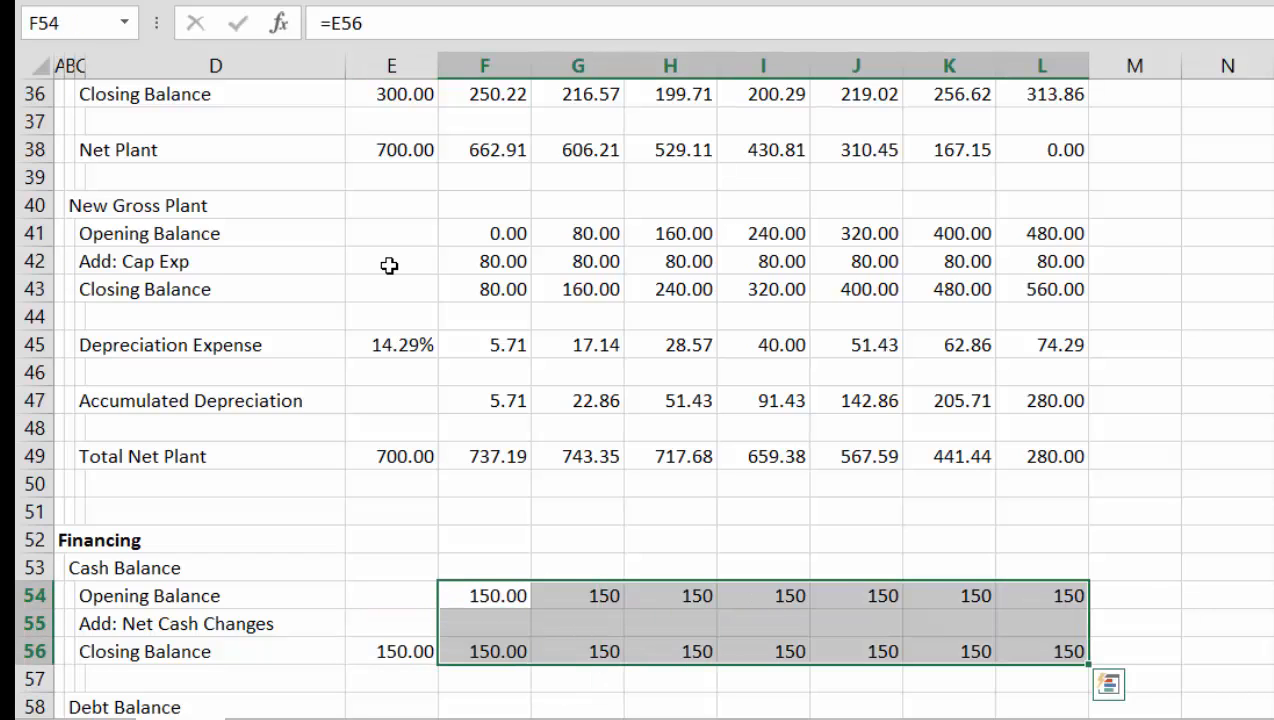
pyautogui.hotkey('ctrl', 'shift', '1')
# Link the first forecast year's Add: Net Cash Changes in cell F55 to the cash flow statement's Net Cash Change with =F77
pyautogui.press('Down')
pyautogui.press('Down')
pyautogui.press('Down')
pyautogui.press('Down')
pyautogui.press('Down')
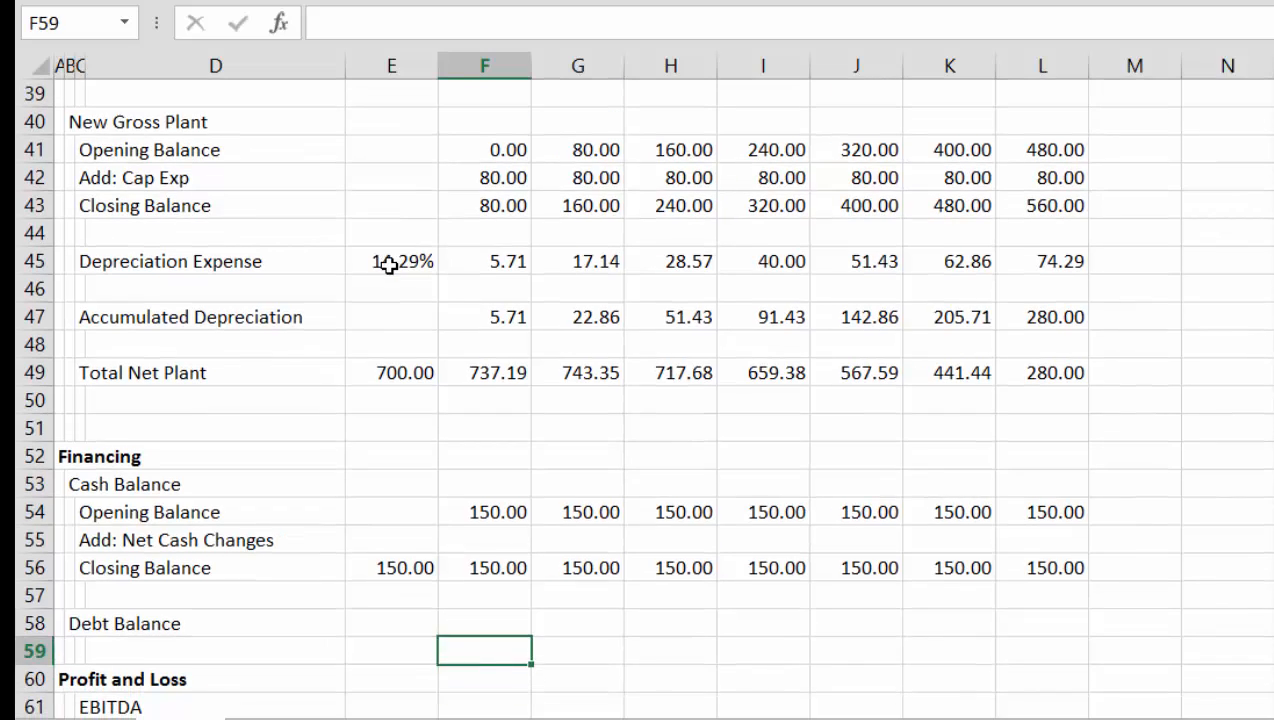
pyautogui.press('Up')
pyautogui.press('Up')
pyautogui.press('Up')
pyautogui.press('Up')
pyautogui.write('=')
pyautogui.press('Down')
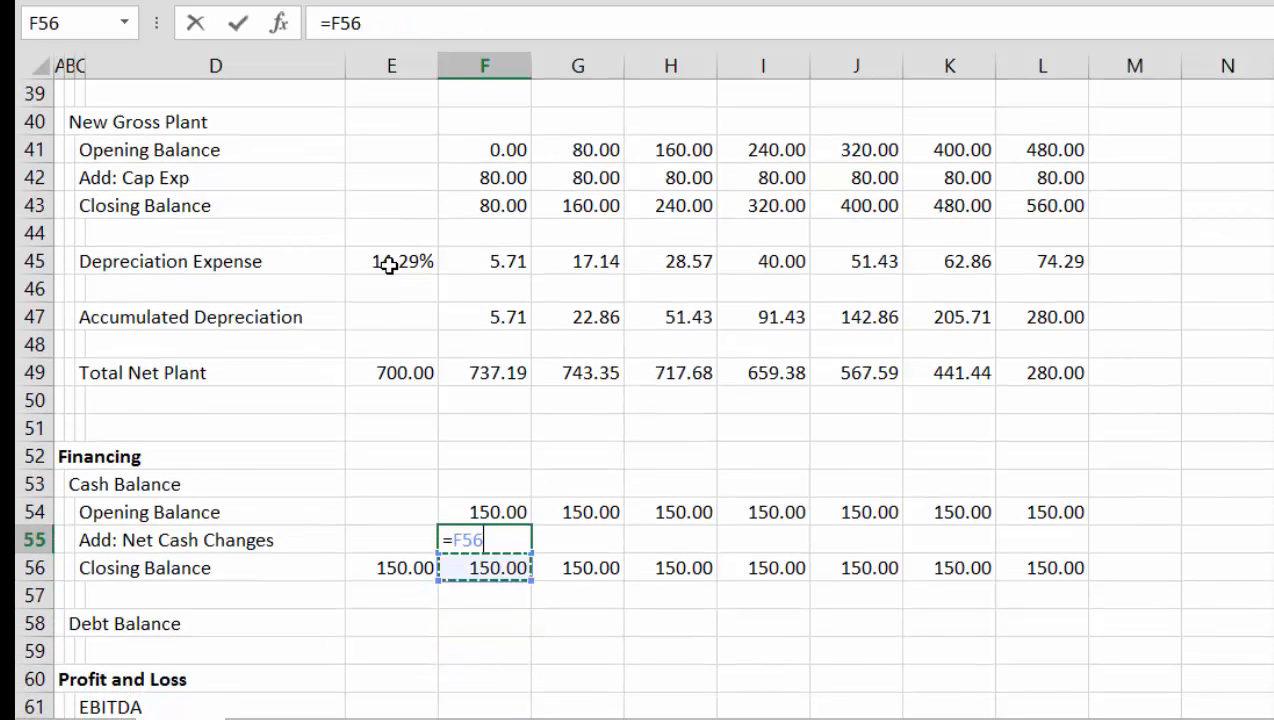
pyautogui.press('Down')
pyautogui.press('Down')
pyautogui.press('Down')
pyautogui.press('Down')
pyautogui.press('Down')
pyautogui.press('Down')
pyautogui.press('Down')
pyautogui.press('Down')
pyautogui.press('Down')
pyautogui.press('Down')
pyautogui.press('Down')
pyautogui.press('Down')
pyautogui.press('Down')
pyautogui.press('Down')
pyautogui.press('Down')
pyautogui.press('Down')
pyautogui.press('Down')
pyautogui.press('Down')
pyautogui.press('Down')
pyautogui.press('Down')
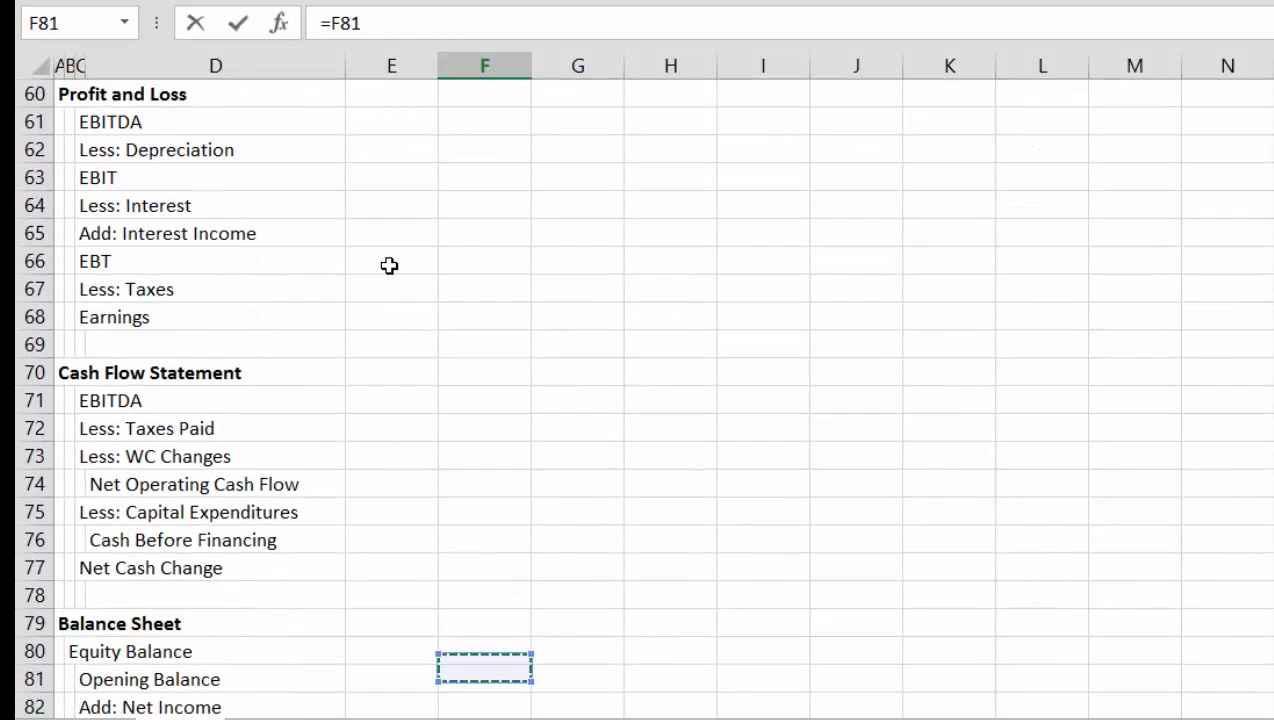
pyautogui.press('Up')
pyautogui.press('Up')
pyautogui.press('Up')
pyautogui.press('Up')
pyautogui.press('Up')
pyautogui.press('Up')
pyautogui.press('Up')
pyautogui.press('Up')
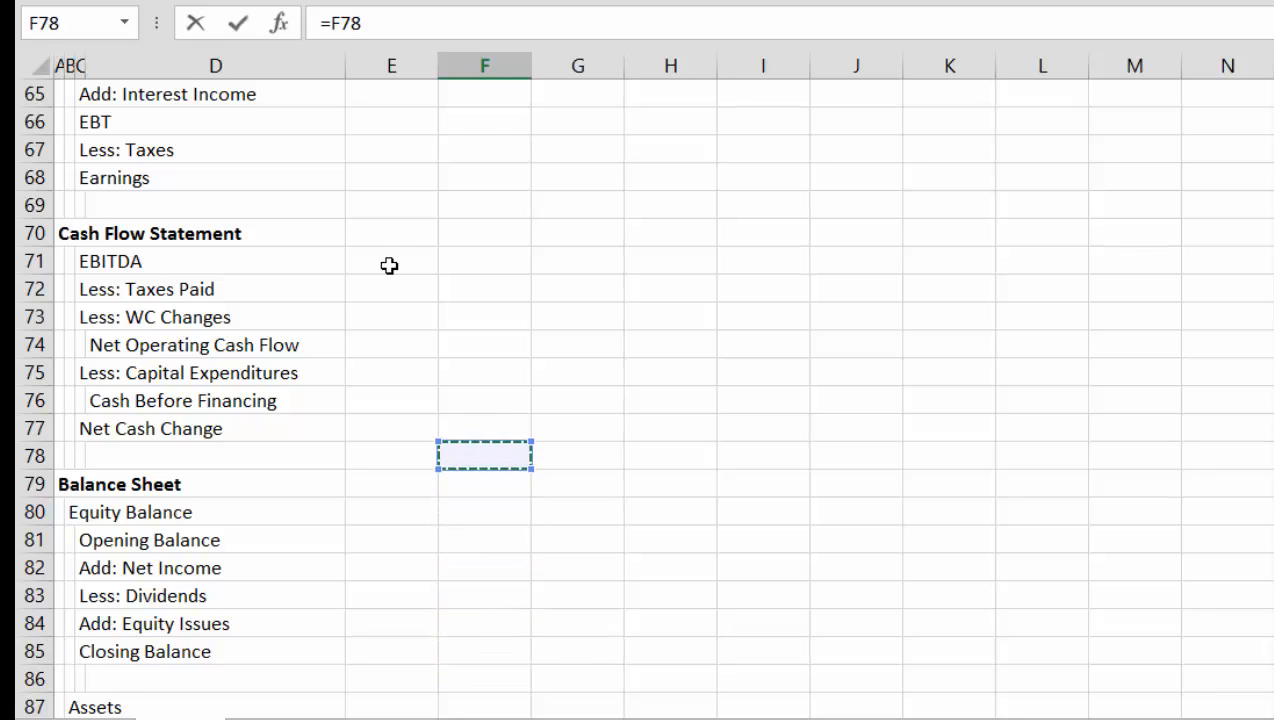
pyautogui.press('Return')
# Fill the Net Cash Changes formula from F55 across to column L
pyautogui.press('Up')
pyautogui.press('Up')
pyautogui.press('Up')
pyautogui.press('Up')
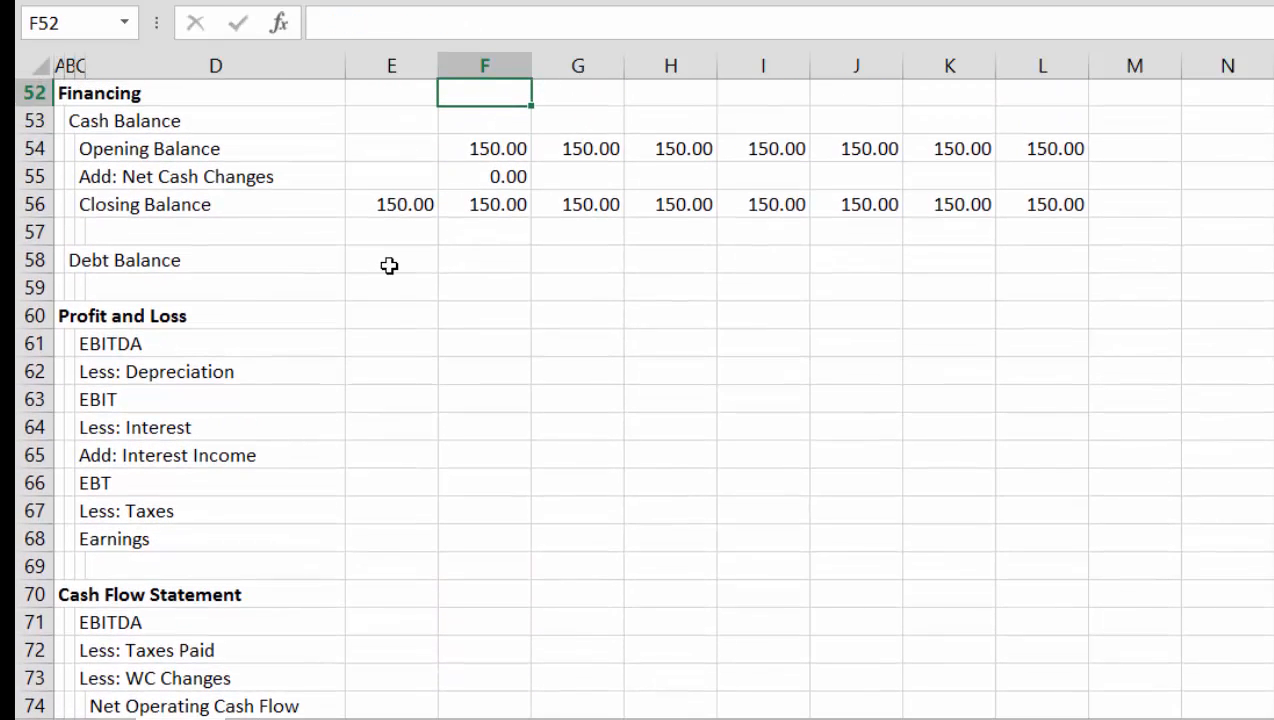
pyautogui.press('Down')
pyautogui.press('Down')
pyautogui.press('Down')
pyautogui.hotkey('shift', 'Right')
pyautogui.hotkey('shift', 'Right')
pyautogui.hotkey('shift', 'Right')
pyautogui.hotkey('shift', 'Right')
pyautogui.hotkey('shift', 'Right')
pyautogui.hotkey('shift', 'Right')
pyautogui.hotkey('ctrl', 'r')
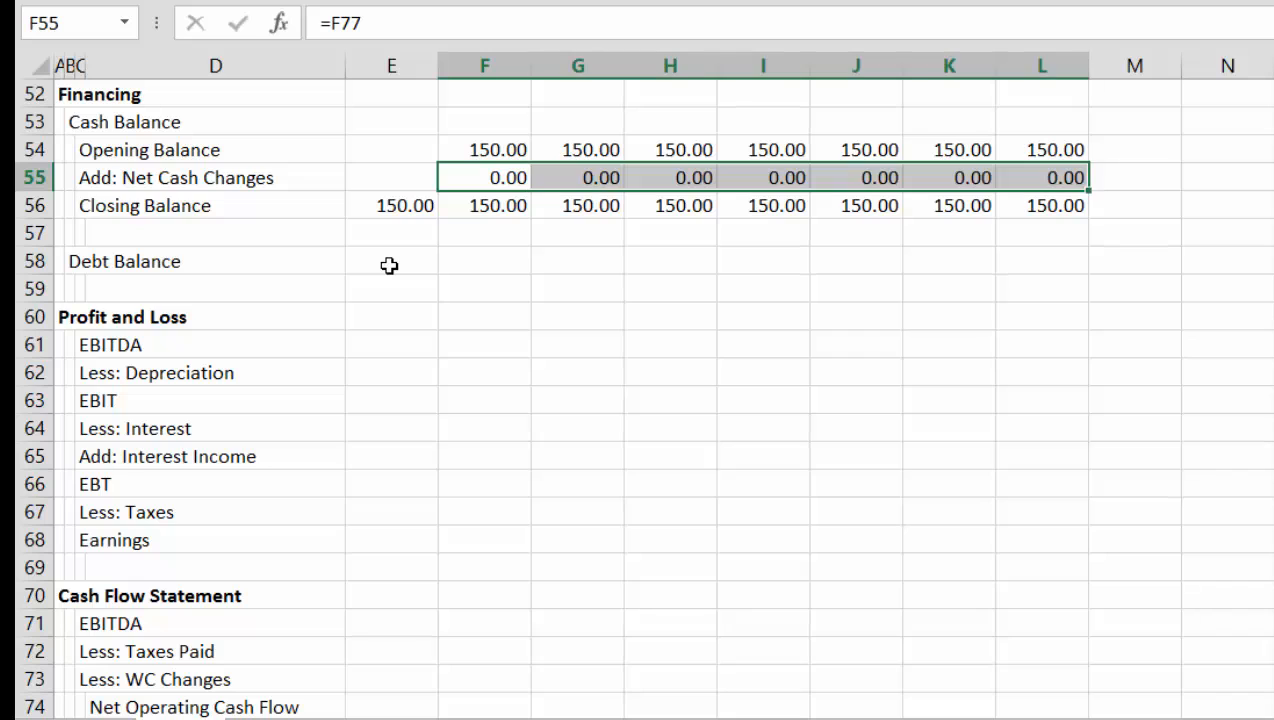
# Enter the Debt Balance formula =IF(E3,E13,D58) in cell E58, using the historic switch, historic debt and prior-period balance
pyautogui.press('Down')
pyautogui.press('Down')
pyautogui.press('Down')
pyautogui.press('Left')
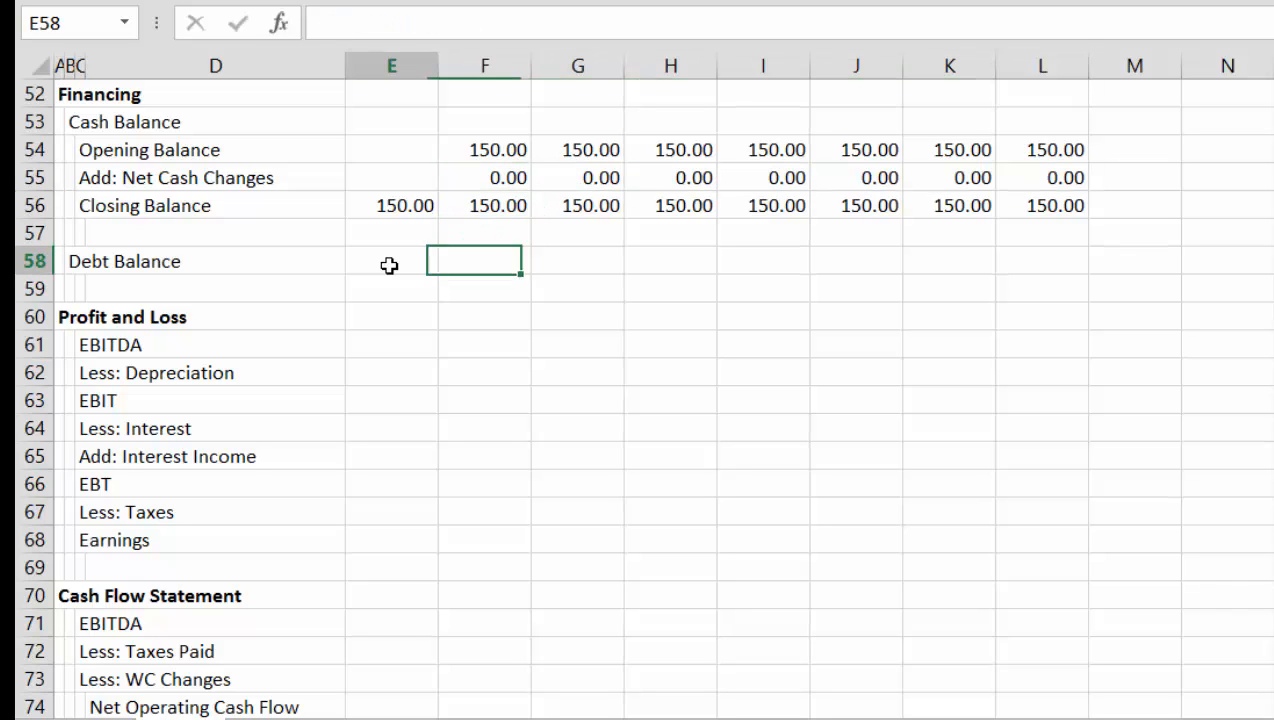
pyautogui.write('=if(')
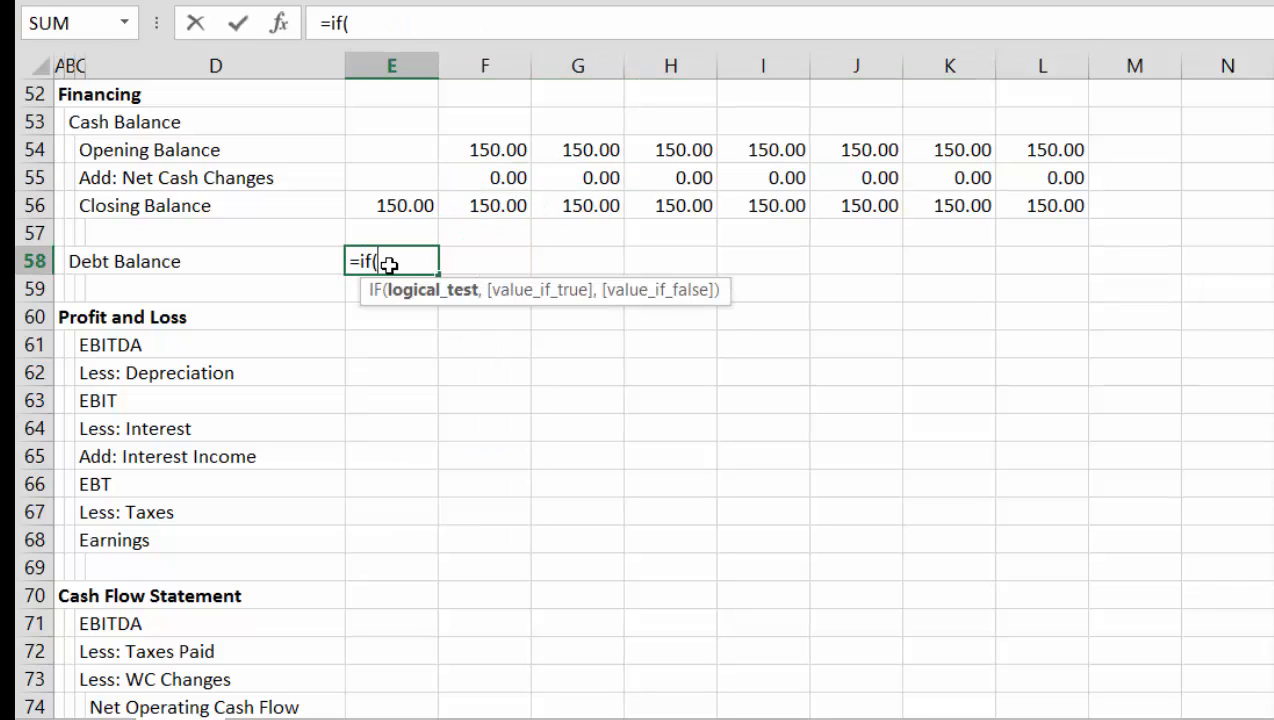
pyautogui.press('Up')
pyautogui.press('Up')
pyautogui.press('Up')
pyautogui.press('Up')
pyautogui.press('Up')
pyautogui.press('Up')
pyautogui.press('Up')
pyautogui.press('Up')
pyautogui.press('Up')
pyautogui.press('Up')
pyautogui.press('Up')
pyautogui.press('Up')
pyautogui.press('Up')
pyautogui.press('Up')
pyautogui.press('Up')
pyautogui.press('Up')
pyautogui.press('Up')
pyautogui.press('Up')
pyautogui.press('Up')
pyautogui.press('Up')
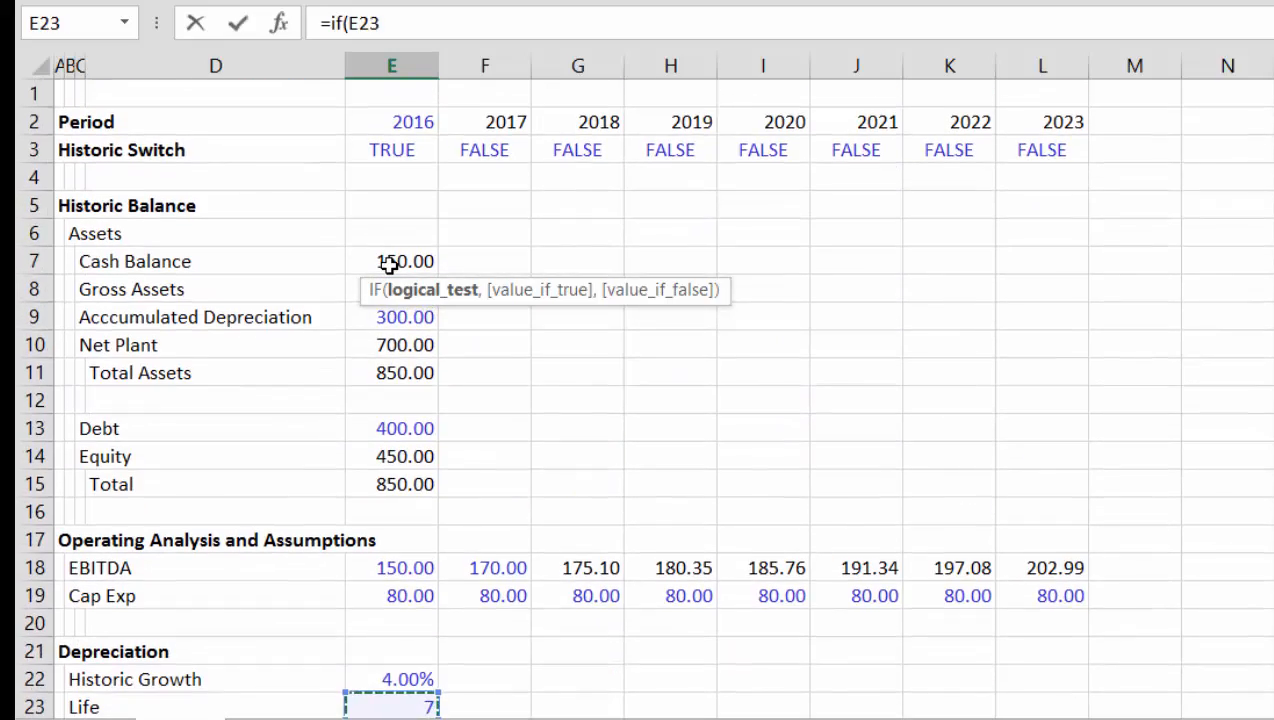
pyautogui.press('Up')
pyautogui.press('Up')
pyautogui.press('Up')
pyautogui.press('Up')
pyautogui.press('Up')
pyautogui.press('Up')
pyautogui.press('Up')
pyautogui.press('Up')
pyautogui.press('Up')
pyautogui.press('Up')
pyautogui.press('Up')
pyautogui.press('Up')
pyautogui.press('Up')
pyautogui.press('Up')
pyautogui.press('Up')
pyautogui.press('Up')
pyautogui.press('Up')
pyautogui.press('Up')
pyautogui.press('Up')
pyautogui.press('Up')
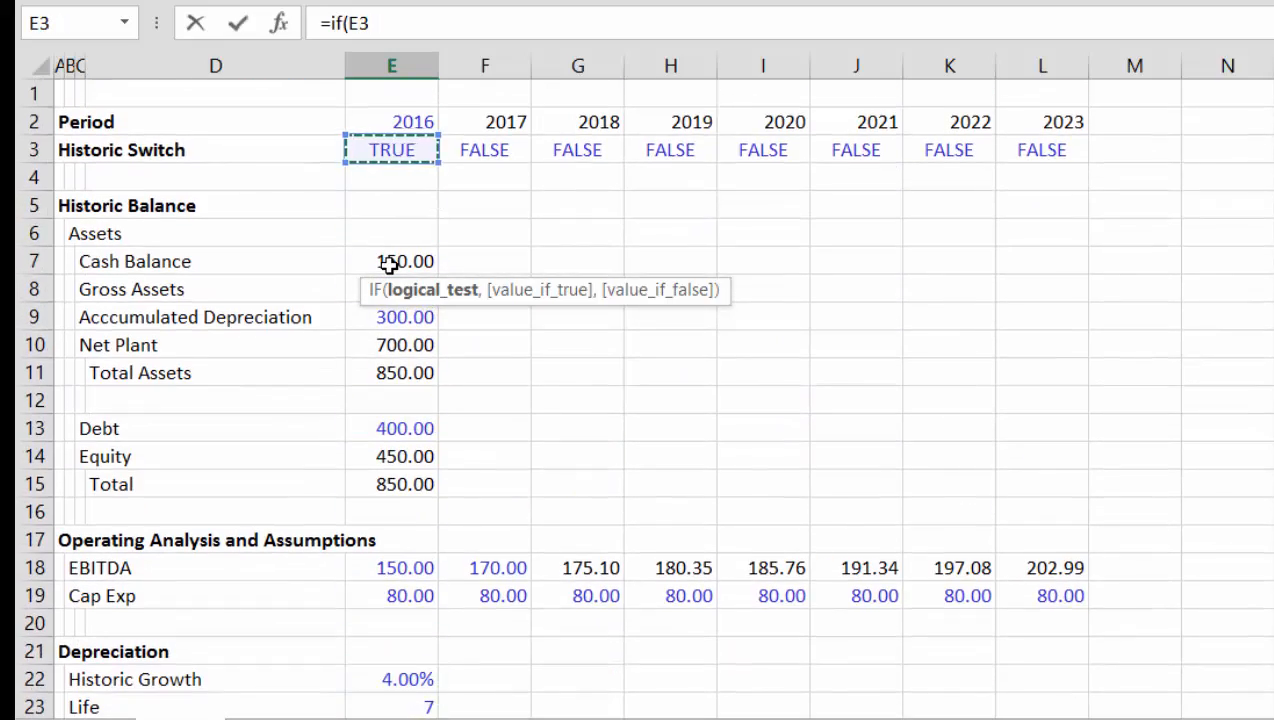
pyautogui.write(',')
pyautogui.press('Up')
pyautogui.press('Up')
pyautogui.press('Up')
pyautogui.press('Up')
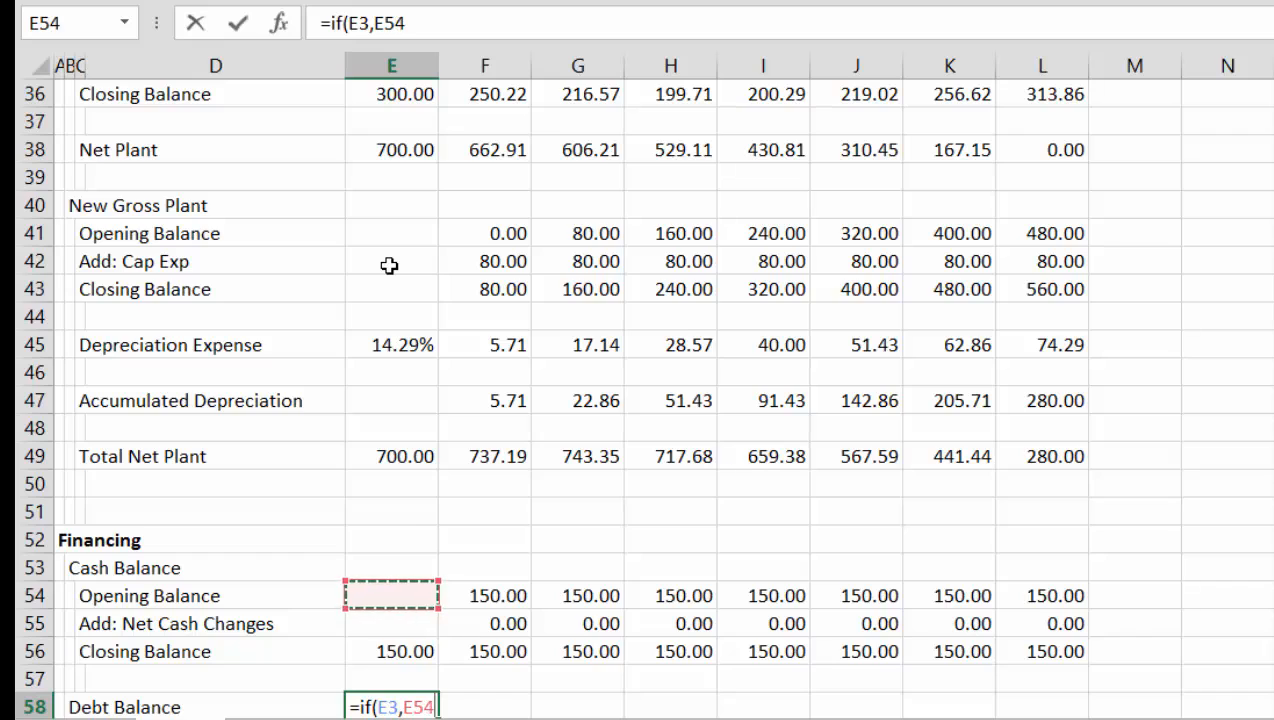
pyautogui.press('Up')
pyautogui.press('Up')
pyautogui.press('Up')
pyautogui.press('Up')
pyautogui.press('Up')
pyautogui.press('Up')
pyautogui.press('Up')
pyautogui.press('Up')
pyautogui.press('Up')
pyautogui.press('Up')
pyautogui.press('Up')
pyautogui.press('Up')
pyautogui.press('Up')
pyautogui.press('Up')
pyautogui.press('Up')
pyautogui.press('Up')
pyautogui.press('Up')
pyautogui.press('Up')
pyautogui.press('Up')
pyautogui.press('Up')
pyautogui.press('Down')
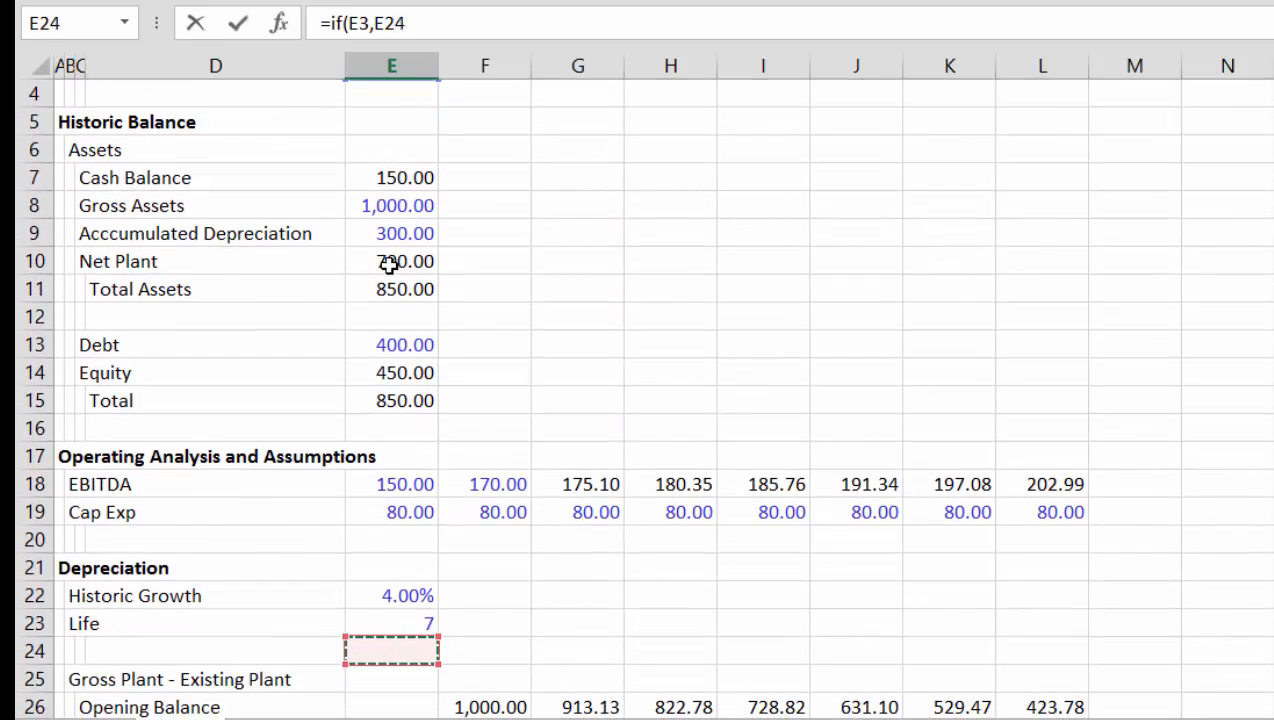
pyautogui.press('Up')
pyautogui.press('Up')
pyautogui.press('Up')
pyautogui.press('Up')
pyautogui.press('Up')
pyautogui.press('Up')
pyautogui.press('Up')
pyautogui.press('Up')
pyautogui.press('Up')
pyautogui.press('Up')
pyautogui.press('Up')
pyautogui.press('Up')
pyautogui.press('Down')
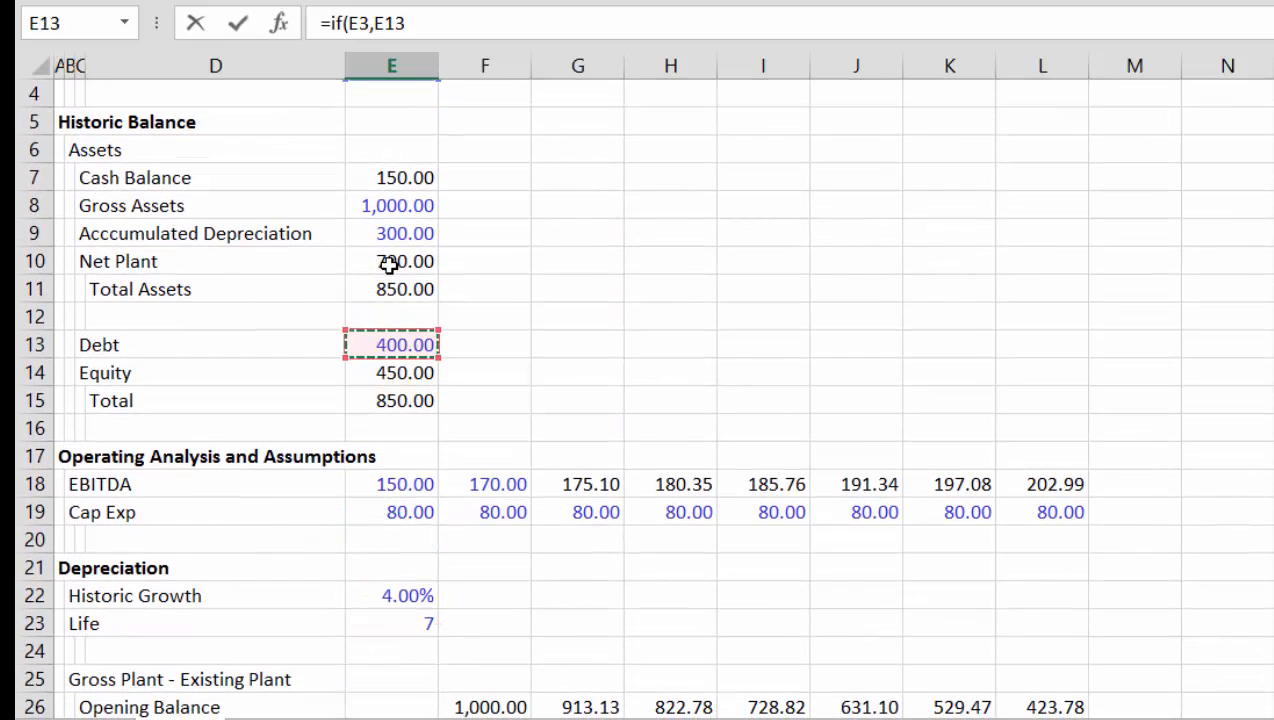
pyautogui.write(',')
pyautogui.press('Left')
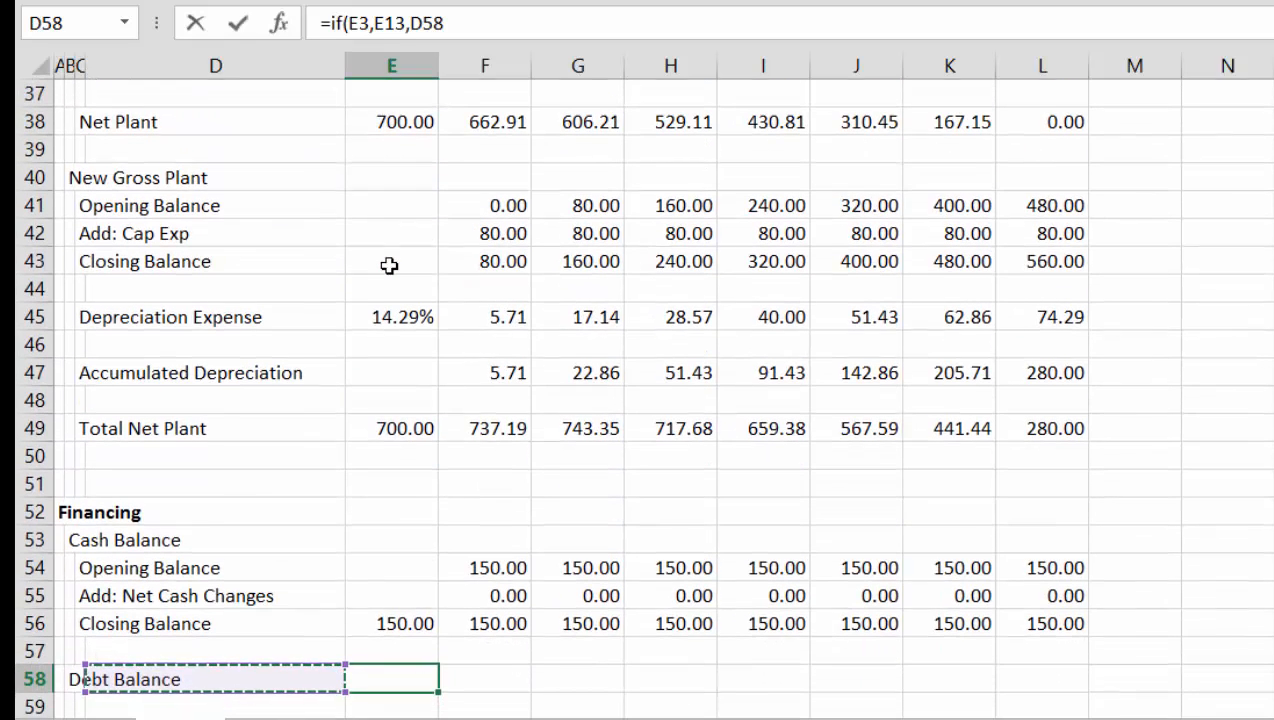
pyautogui.press('Return')
pyautogui.press('Up')
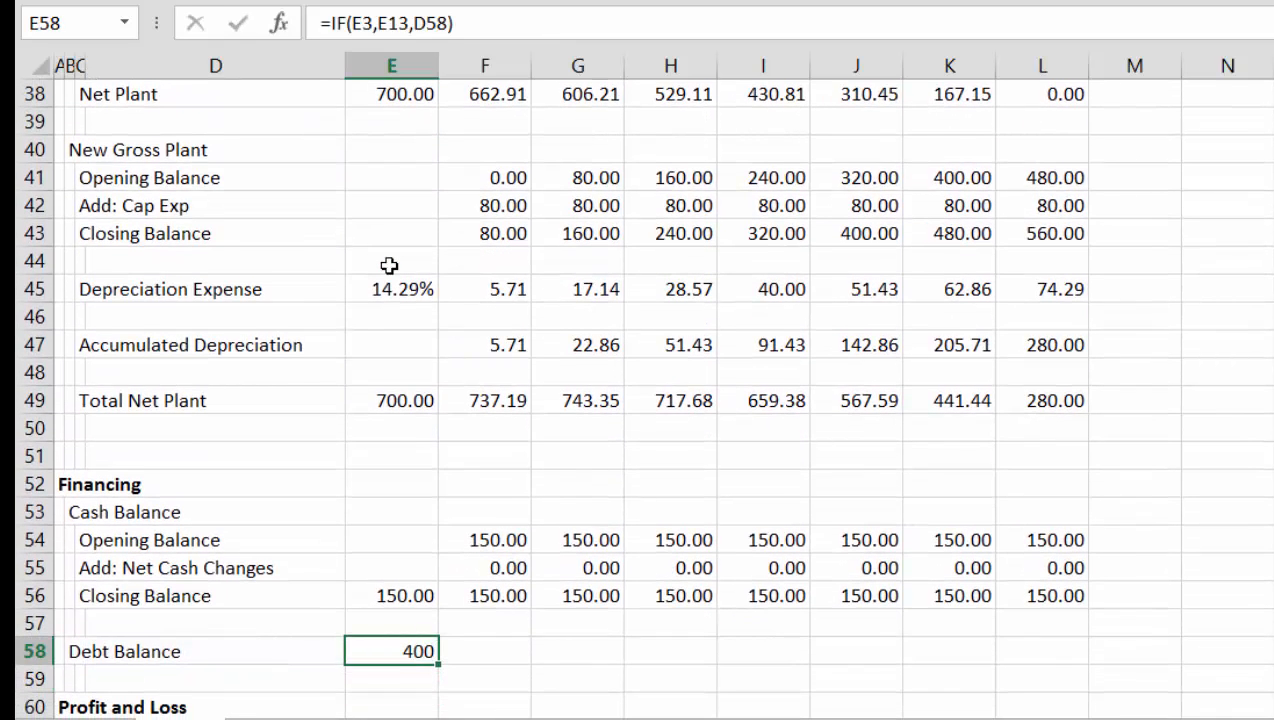
# Fill the Debt Balance formula from E58 across to L58 and show the row with two decimals
pyautogui.hotkey('shift', 'Right')
pyautogui.hotkey('shift', 'Right')
pyautogui.hotkey('shift', 'Right')
pyautogui.hotkey('shift', 'Right')
pyautogui.hotkey('shift', 'Right')
pyautogui.hotkey('shift', 'Right')
pyautogui.hotkey('shift', 'Right')
pyautogui.hotkey('ctrl', 'r')
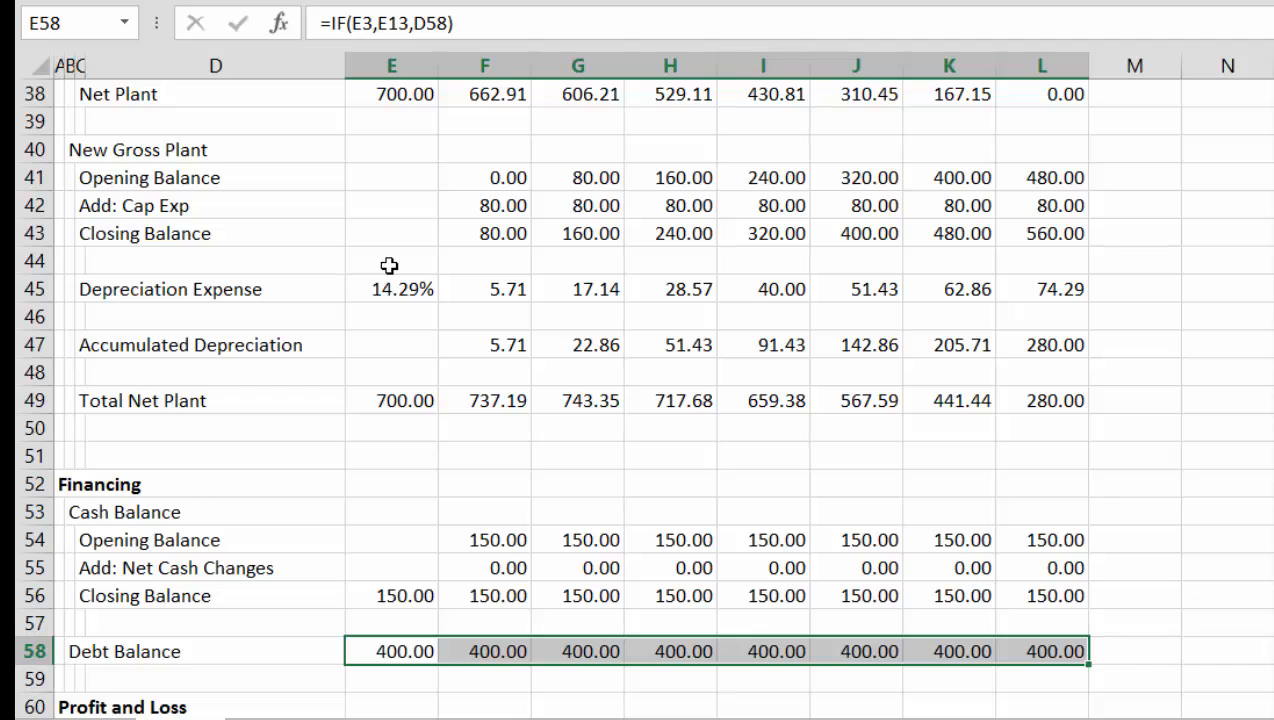
# Link the first forecast year's Profit and Loss EBITDA in cell F61 to the operating assumptions' EBITDA with =F18
pyautogui.press('Down')
pyautogui.press('Down')
pyautogui.press('Down')
pyautogui.press('Down')
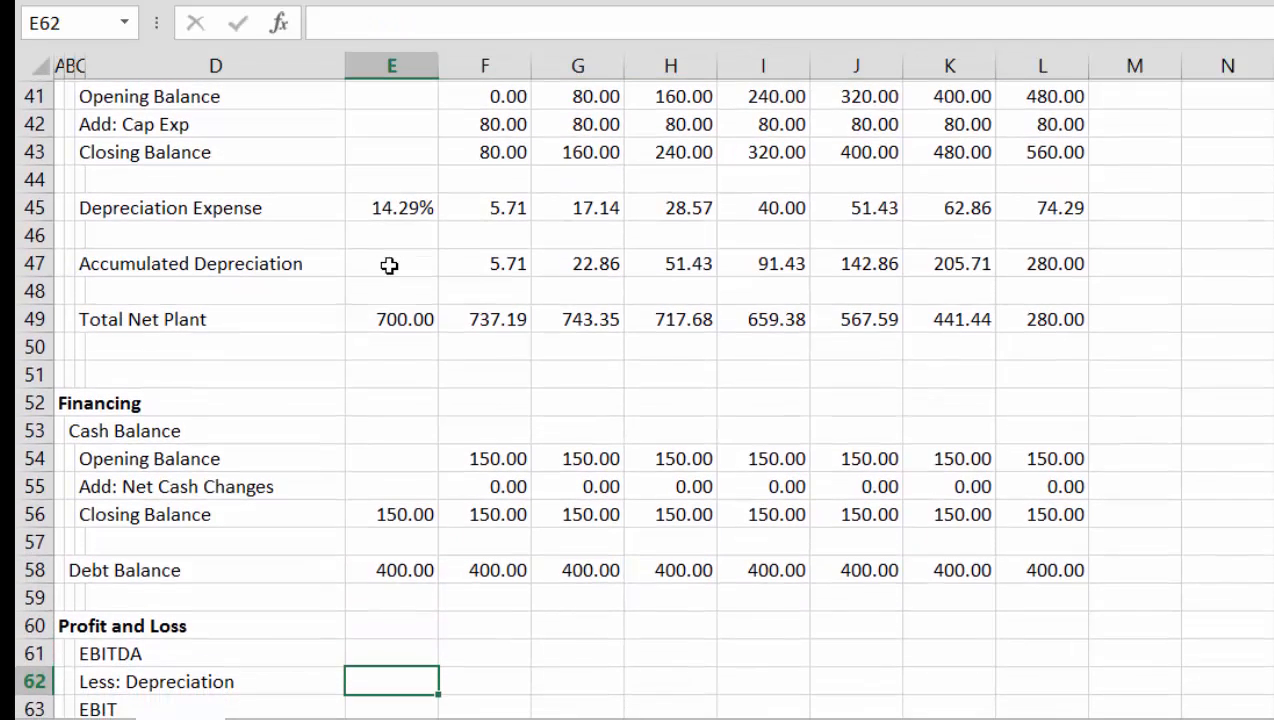
pyautogui.press('Down')
pyautogui.press('Up')
pyautogui.press('Up')
pyautogui.press('Right')
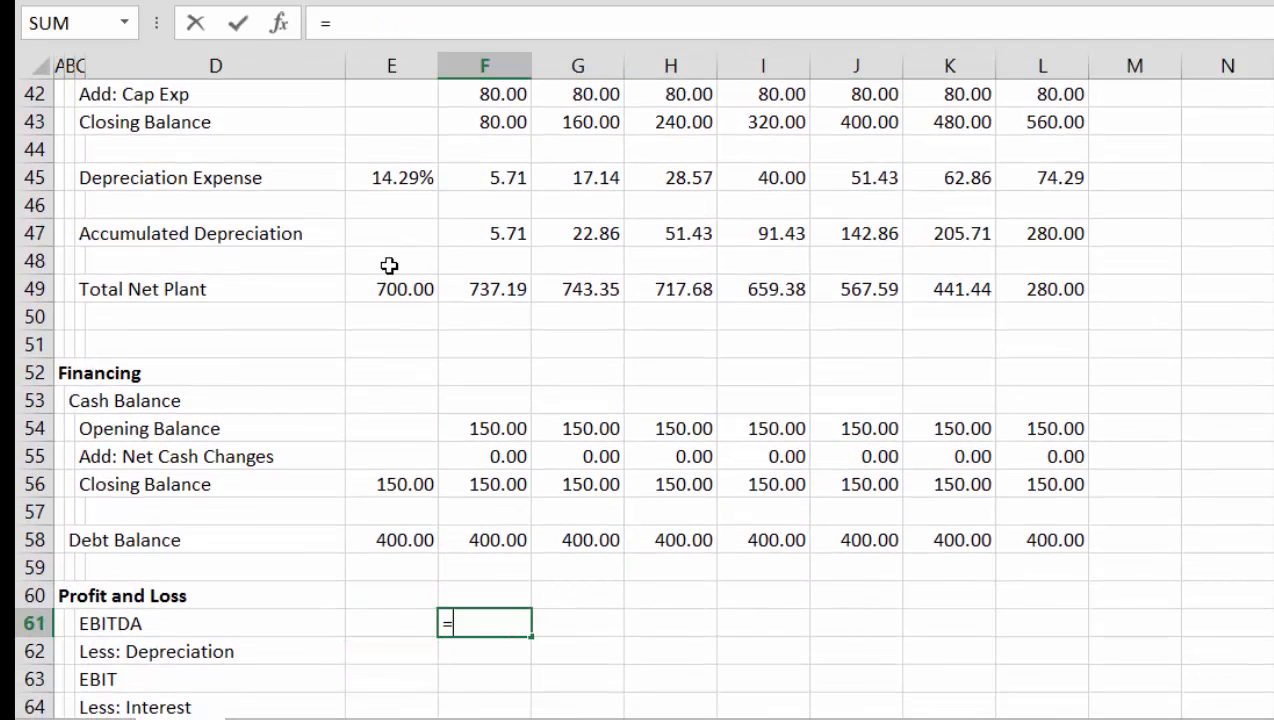
pyautogui.write('=')
pyautogui.press('Up')
pyautogui.press('Up')
pyautogui.press('Up')
pyautogui.press('Up')
pyautogui.press('Up')
pyautogui.press('Up')
pyautogui.press('Up')
pyautogui.press('Up')
pyautogui.press('Up')
pyautogui.press('Up')
pyautogui.press('Up')
pyautogui.press('Up')
pyautogui.press('Up')
pyautogui.press('Up')
pyautogui.press('Up')
pyautogui.press('Up')
pyautogui.press('Up')
pyautogui.press('Up')
pyautogui.press('Up')
pyautogui.press('Up')
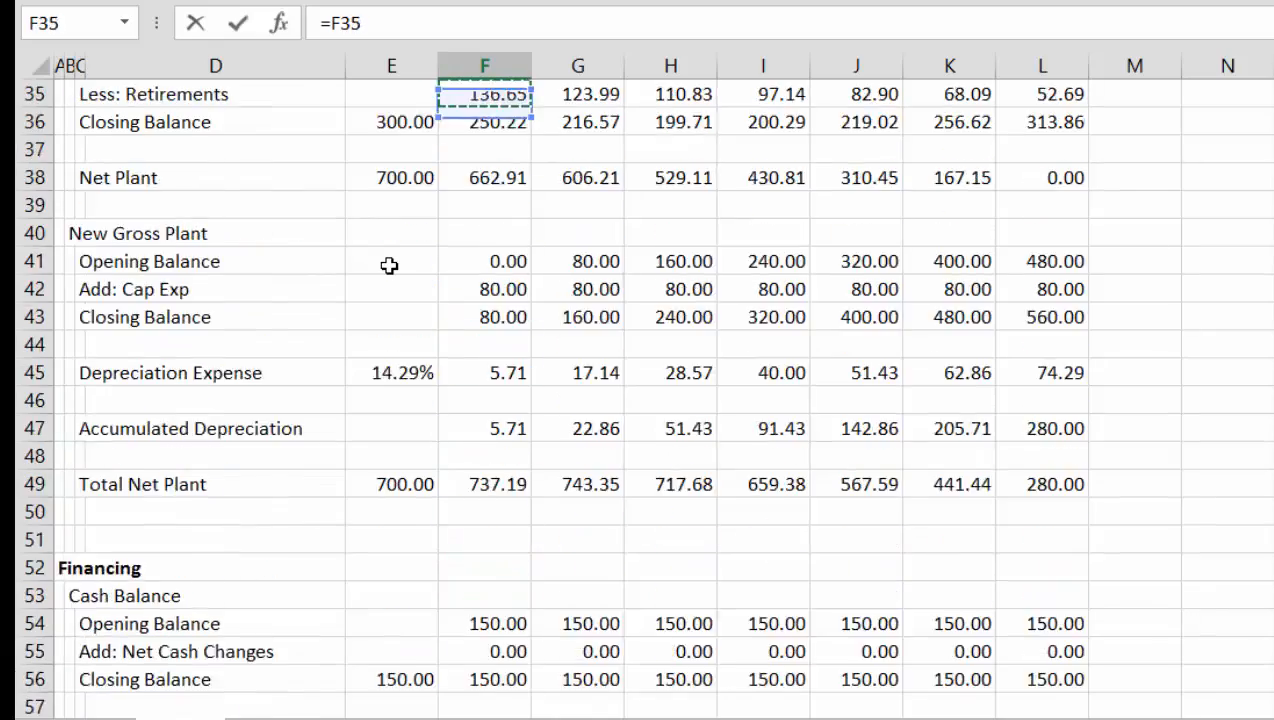
pyautogui.press('Up')
pyautogui.press('Up')
pyautogui.press('Up')
pyautogui.press('Up')
pyautogui.press('Up')
pyautogui.press('Up')
pyautogui.press('Up')
pyautogui.press('Up')
pyautogui.press('Up')
pyautogui.press('Up')
pyautogui.press('Up')
pyautogui.press('Up')
pyautogui.press('Up')
pyautogui.press('Up')
pyautogui.press('Up')
pyautogui.press('Up')
pyautogui.press('Up')
pyautogui.press('Up')
pyautogui.press('Up')
pyautogui.press('Up')
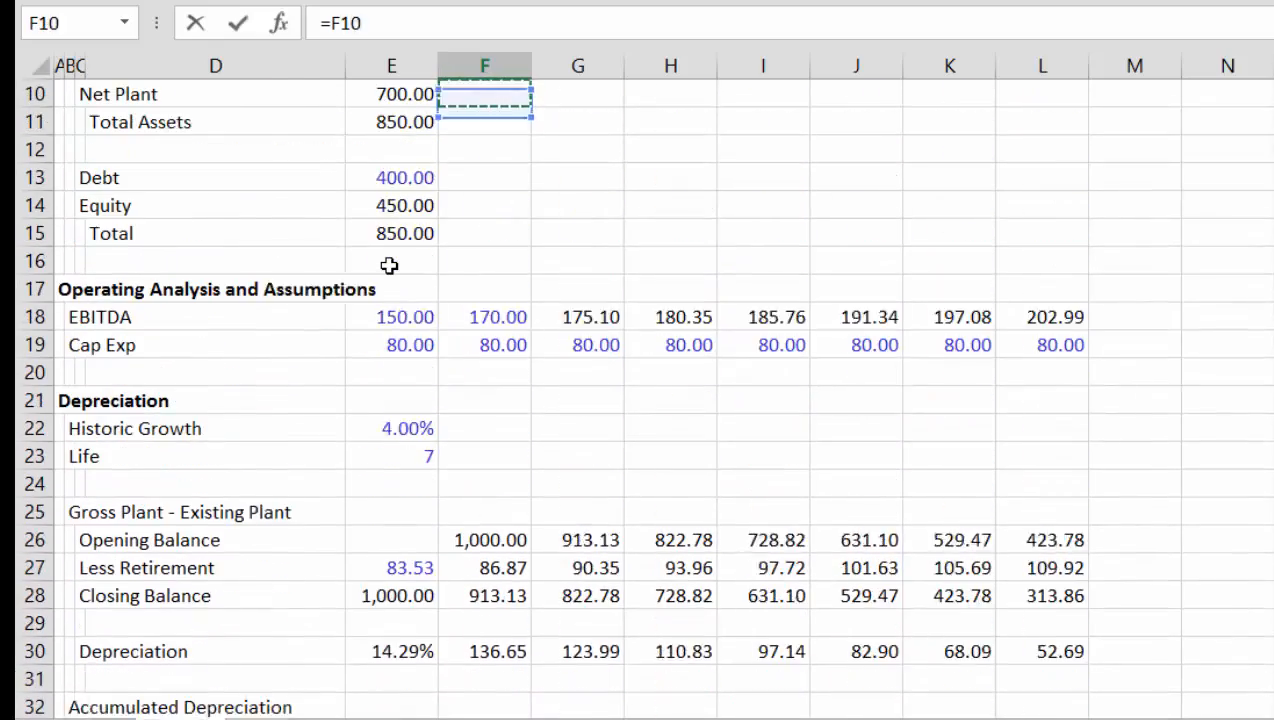
pyautogui.press('Up')
pyautogui.press('Down')
pyautogui.press('Down')
pyautogui.press('Down')
pyautogui.press('Down')
pyautogui.press('Down')
pyautogui.press('Down')
pyautogui.press('Down')
pyautogui.press('Down')
pyautogui.press('Down')
pyautogui.press('Return')
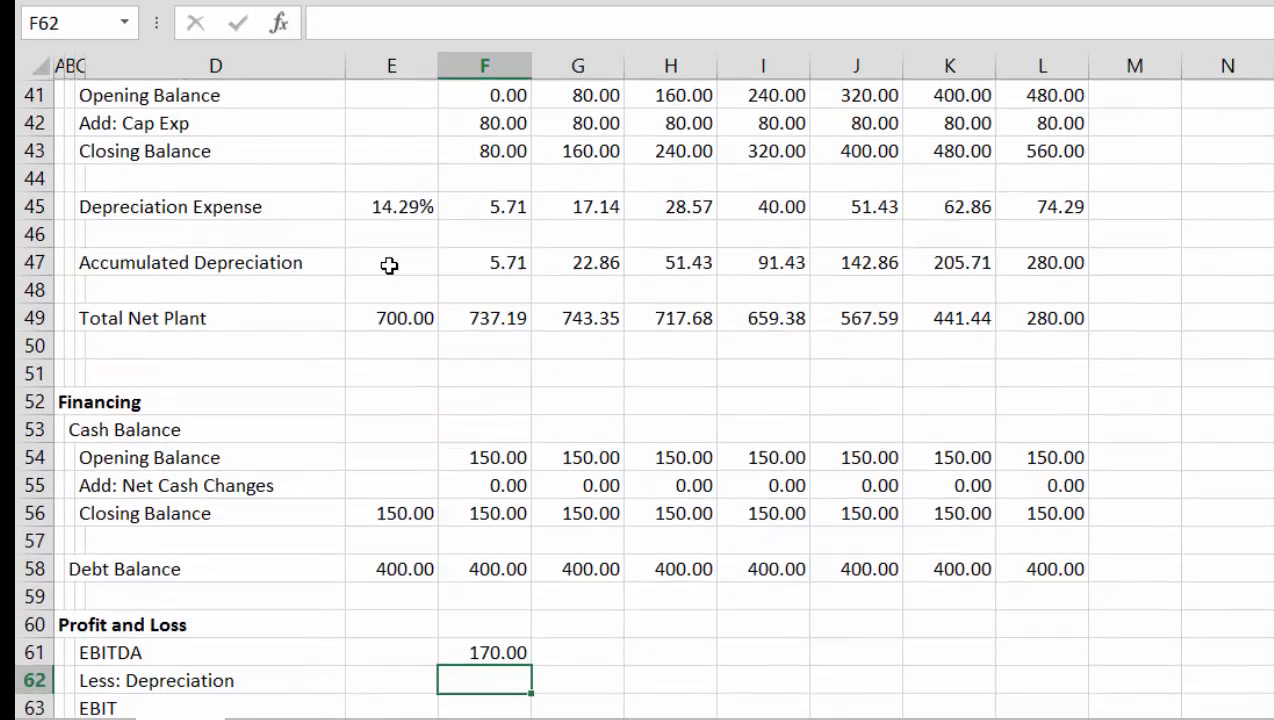
# Enter Less: Depreciation in cell F62 as =F45+F30, adding the new plant's and existing plant's depreciation
pyautogui.press('Up')
pyautogui.press('Up')
pyautogui.press('Up')
pyautogui.press('Up')
pyautogui.press('Up')
pyautogui.press('Up')
pyautogui.press('Up')
pyautogui.press('Up')
pyautogui.press('Up')
pyautogui.press('Up')
pyautogui.press('Up')
pyautogui.press('Up')
pyautogui.press('Up')
pyautogui.press('Up')
pyautogui.press('Up')
pyautogui.press('Up')
pyautogui.press('Up')
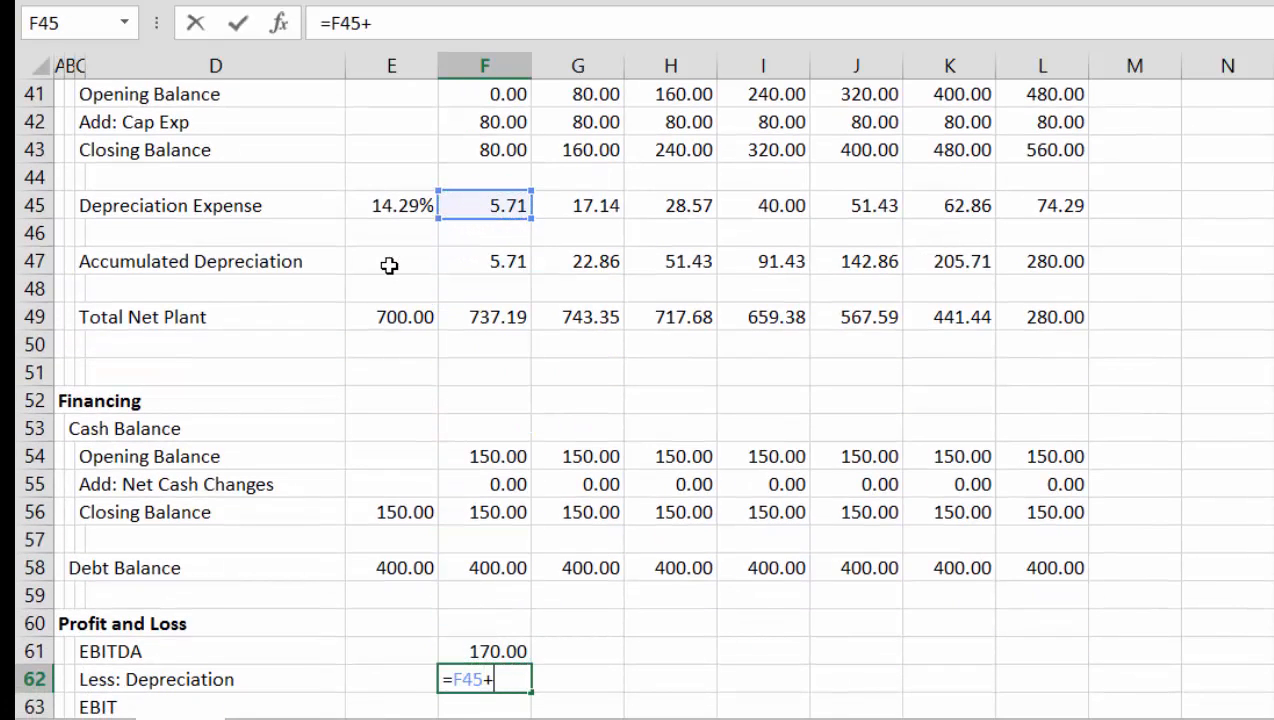
pyautogui.write('+')
pyautogui.press('Up')
pyautogui.press('Up')
pyautogui.press('Up')
pyautogui.press('Up')
pyautogui.press('Up')
pyautogui.press('Up')
pyautogui.press('Up')
pyautogui.press('Up')
pyautogui.press('Up')
pyautogui.press('Up')
pyautogui.press('Up')
pyautogui.press('Up')
pyautogui.press('Up')
pyautogui.press('Up')
pyautogui.press('Up')
pyautogui.press('Up')
pyautogui.press('Up')
pyautogui.press('Up')
pyautogui.press('Up')
pyautogui.press('Up')
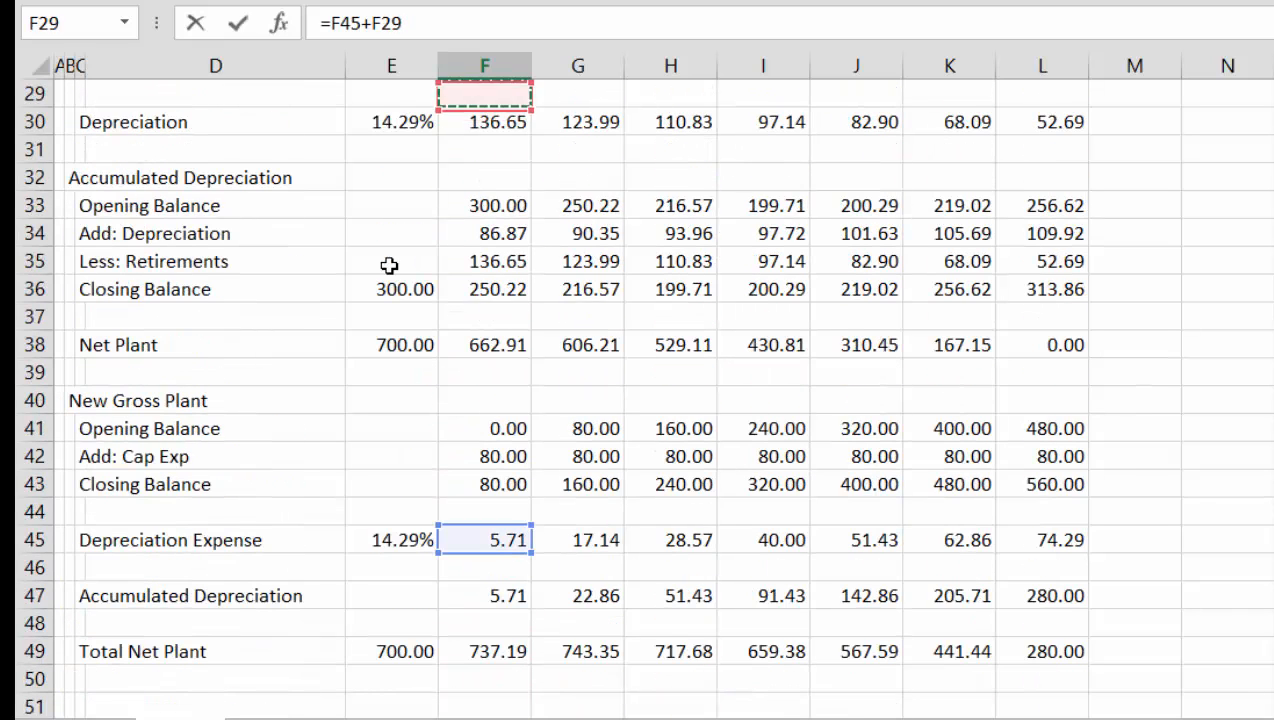
pyautogui.press('Down')
pyautogui.press('Down')
pyautogui.press('Down')
pyautogui.press('Down')
pyautogui.press('Down')
pyautogui.press('Down')
pyautogui.press('Up')
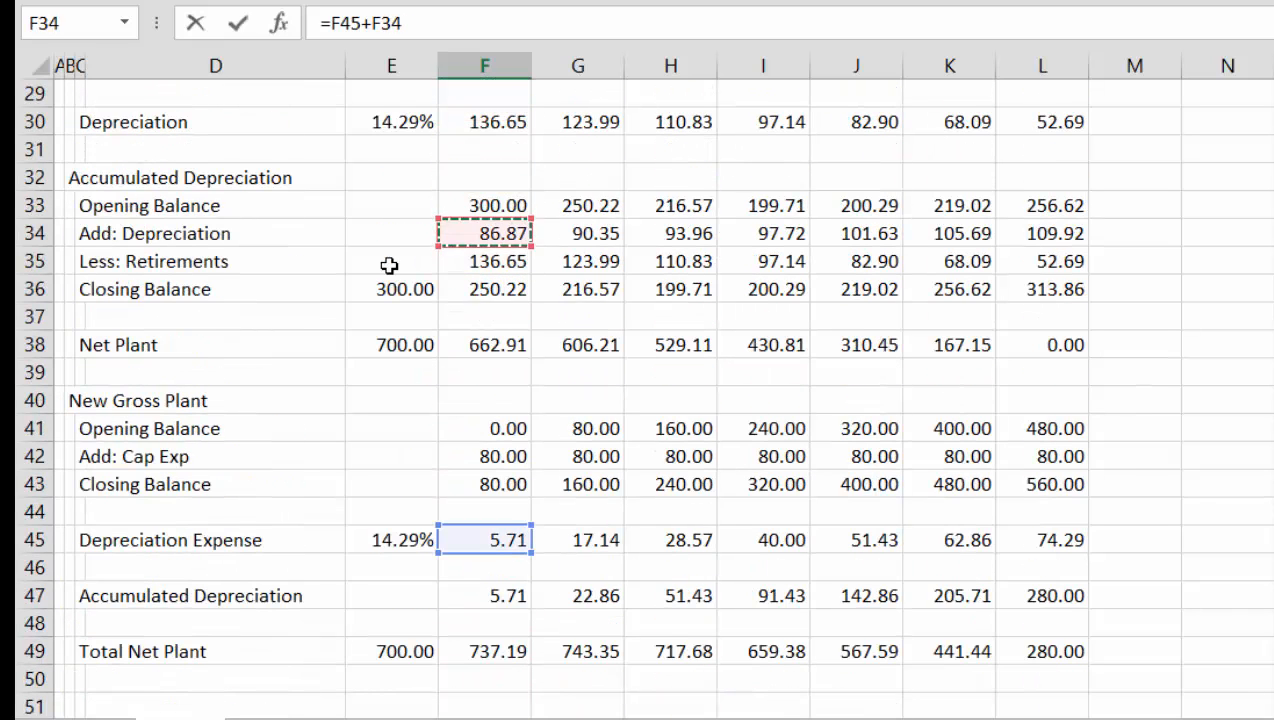
pyautogui.press('Up')
pyautogui.press('Up')
pyautogui.press('Up')
pyautogui.press('Up')
pyautogui.press('Return')
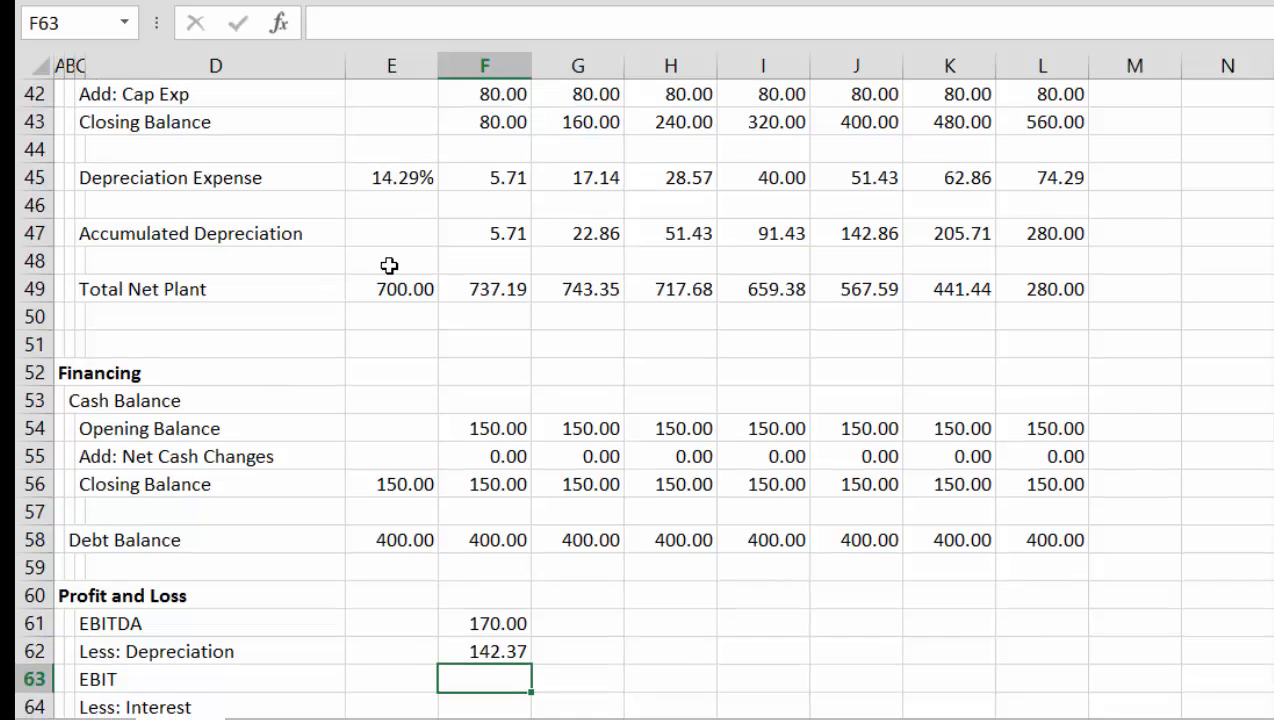
# Calculate EBIT in cell F63 as EBITDA in F61 minus depreciation in F62
pyautogui.press('Down')
pyautogui.press('Up')
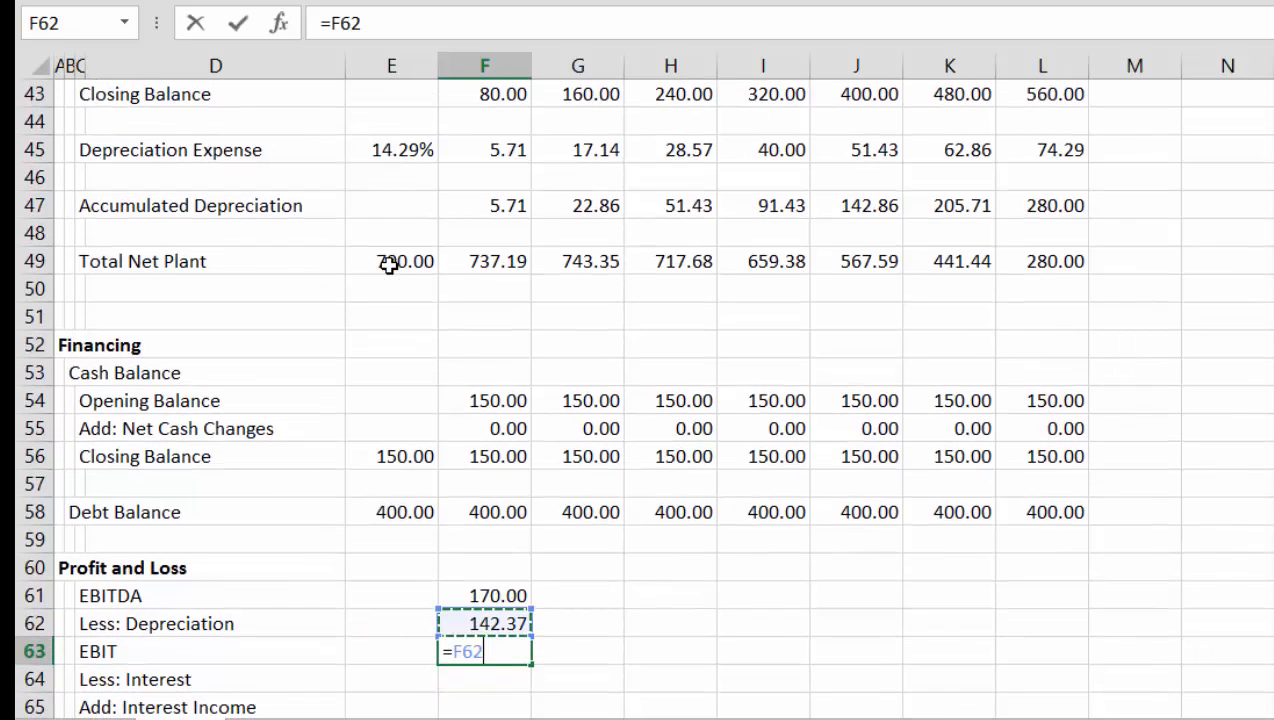
pyautogui.press('Return')
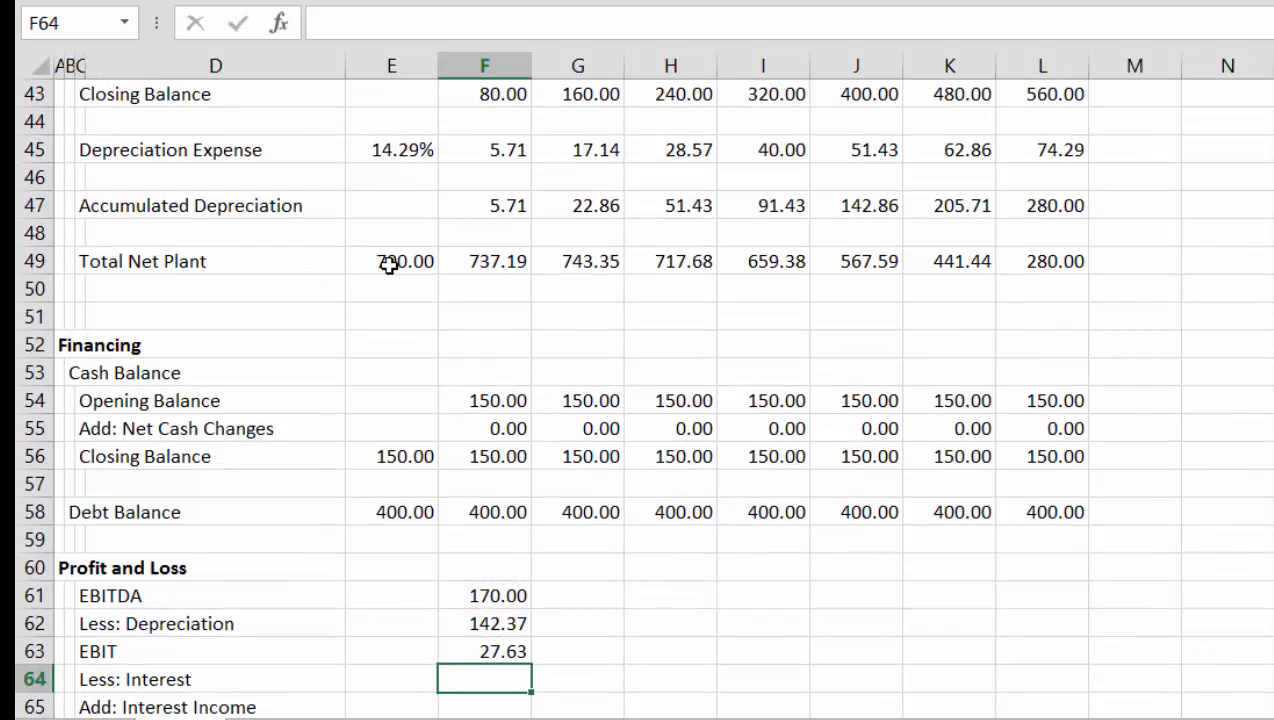
# Enter the EBT formula =F63-F64+F65 in cell F66, leaving the interest expense and interest income cells blank
pyautogui.press('Down')
pyautogui.press('Down')
pyautogui.press('Down')
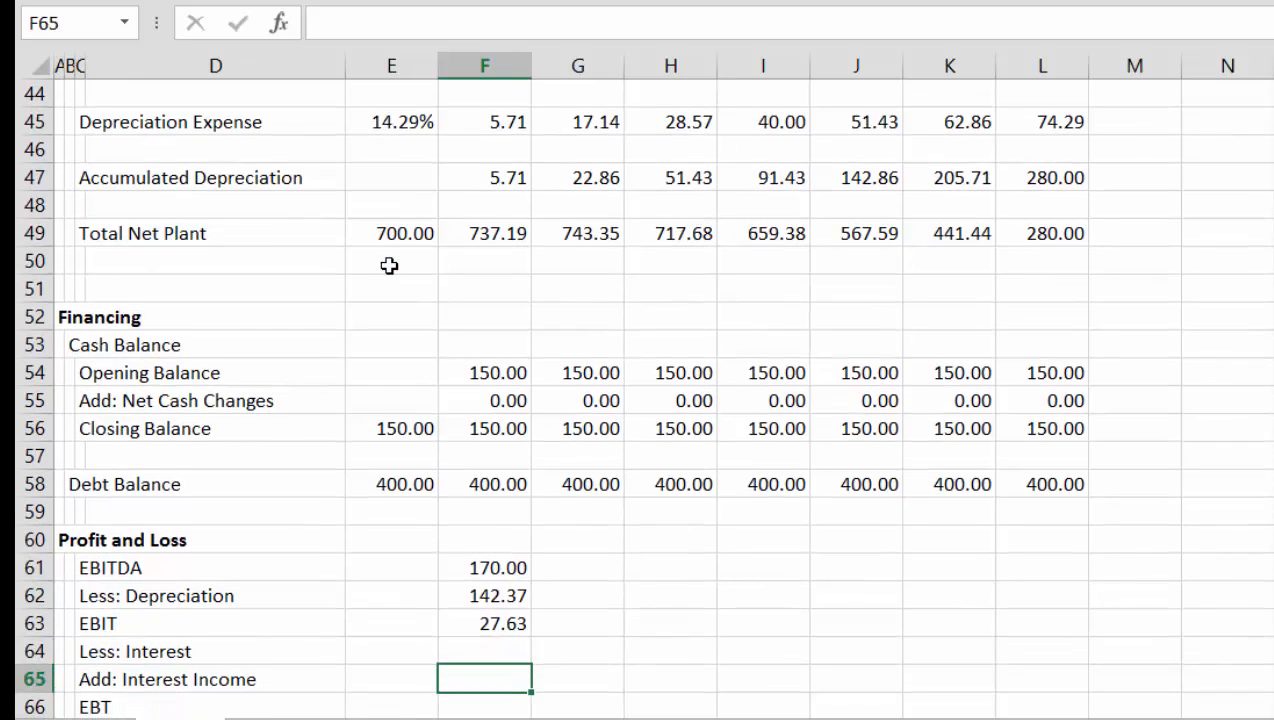
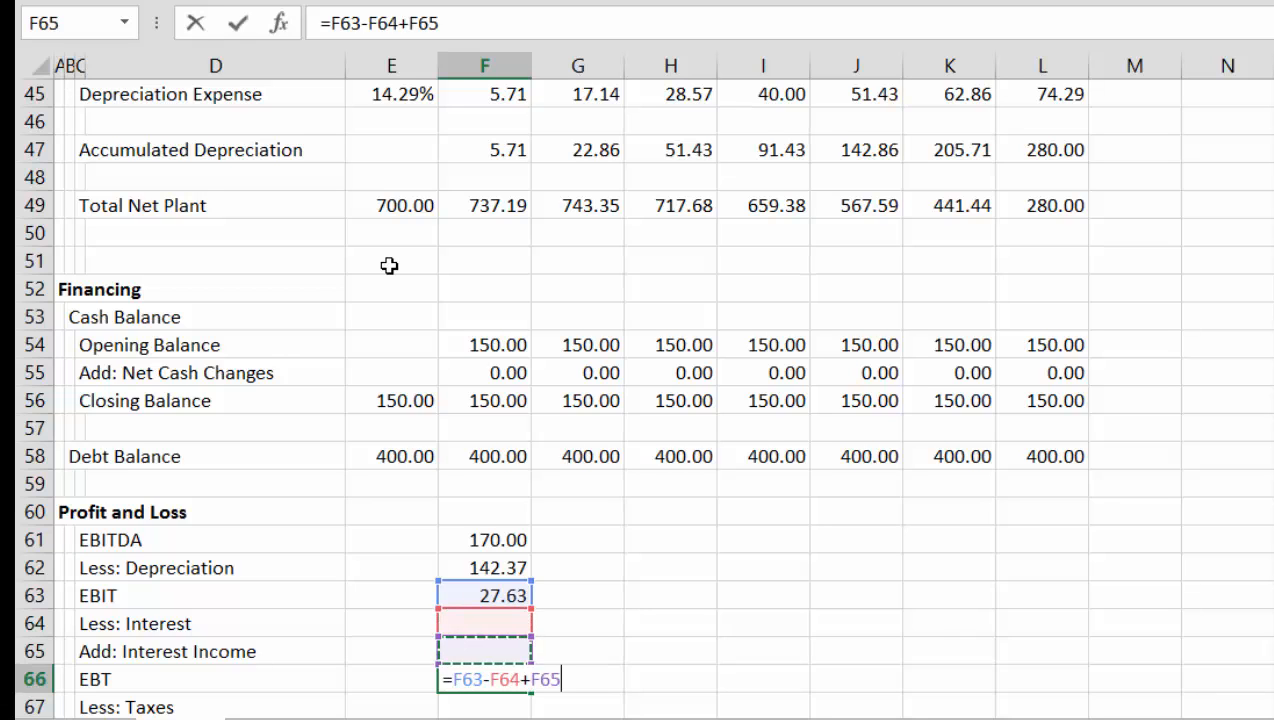
pyautogui.press('Return')
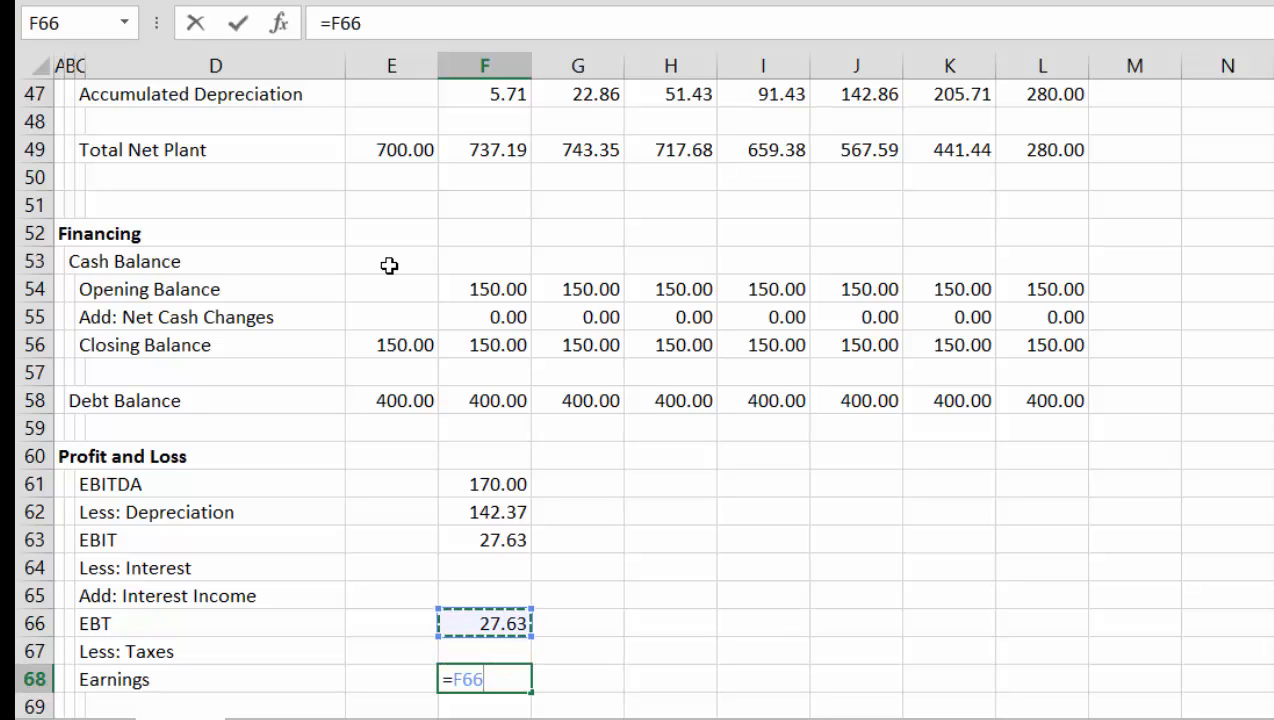
# Calculate Earnings in cell F68 as EBT in F66 less taxes in F67
pyautogui.press('Return')
pyautogui.press('Return')
pyautogui.press('Return')
pyautogui.press('Return')
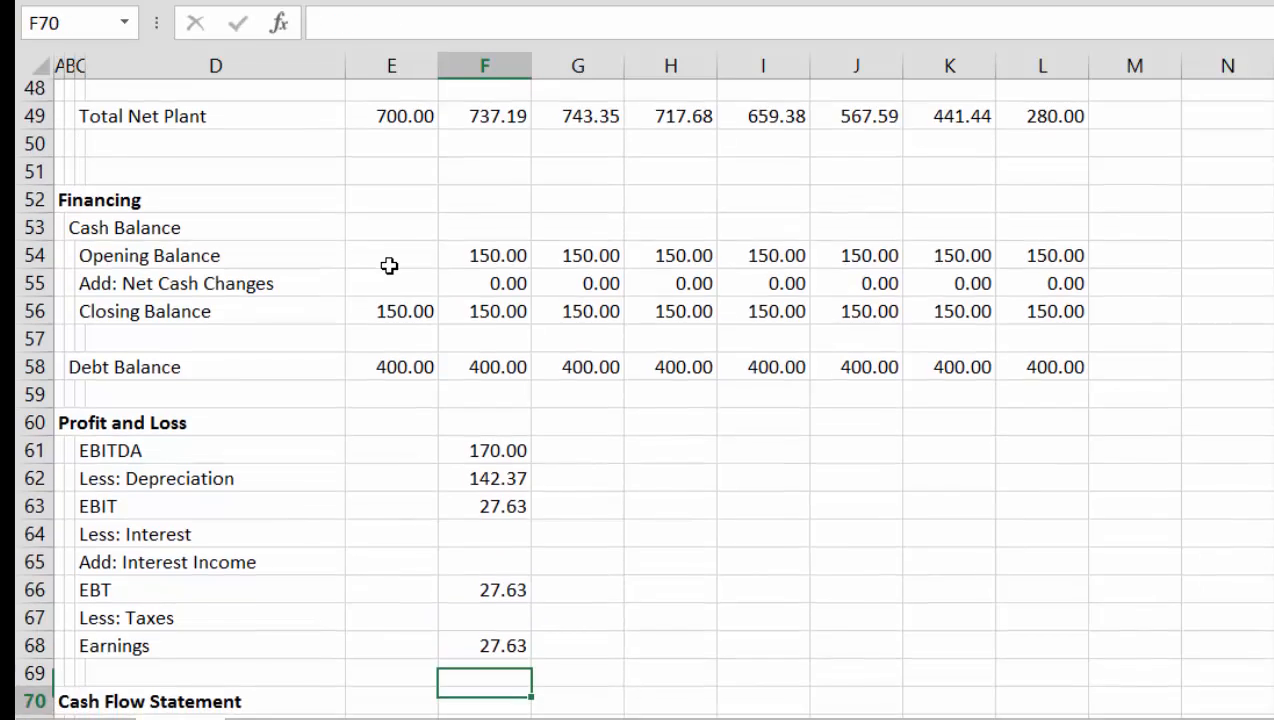
# Link the Cash Flow Statement's EBITDA in cell F71 to the Profit and Loss EBITDA with =F61
pyautogui.press('Up')
pyautogui.press('Up')
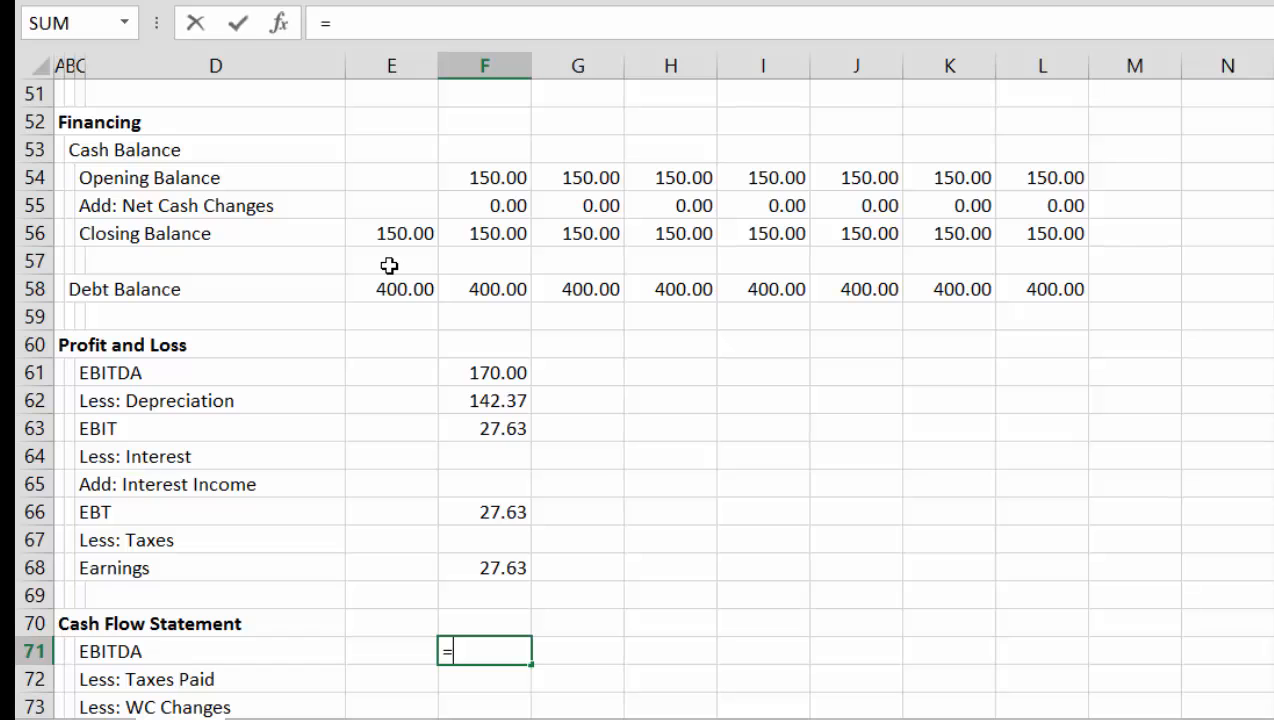
pyautogui.press('Up')
pyautogui.press('Up')
pyautogui.press('Up')
pyautogui.press('Up')
pyautogui.press('Up')
pyautogui.press('Up')
pyautogui.press('Up')
pyautogui.press('Up')
pyautogui.press('Up')
pyautogui.press('Down')
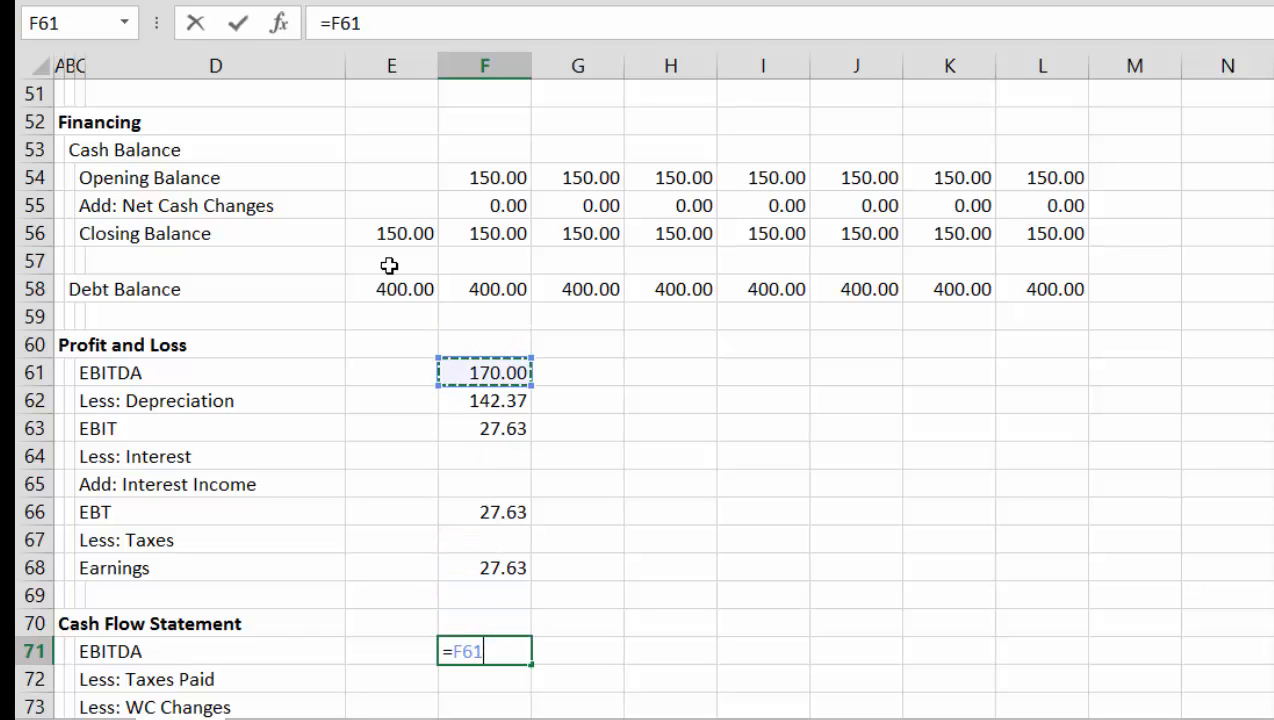
pyautogui.press('Return')
pyautogui.press('Return')
pyautogui.press('Return')
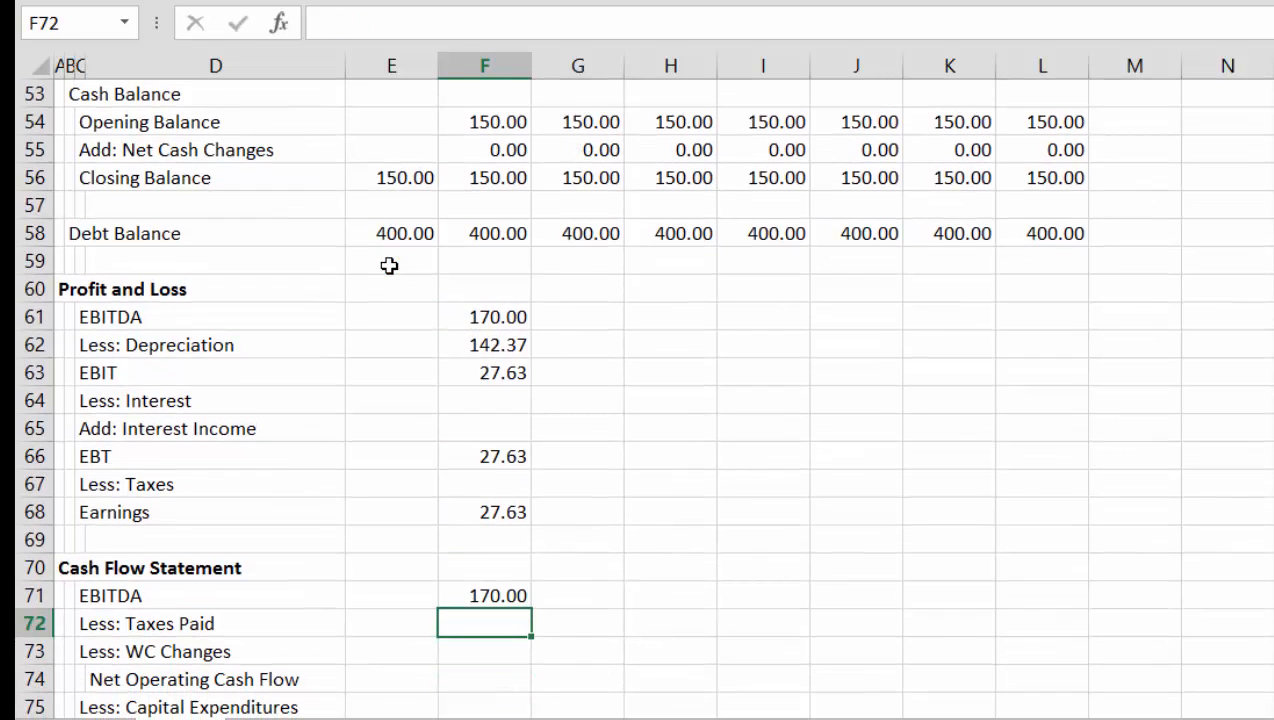
# Link Less: Taxes Paid in cell F72 to the Profit and Loss taxes line with =F67
pyautogui.write('=')
pyautogui.press('Up')
pyautogui.press('Up')
pyautogui.press('Up')
pyautogui.press('Up')
pyautogui.press('Up')
pyautogui.press('Return')
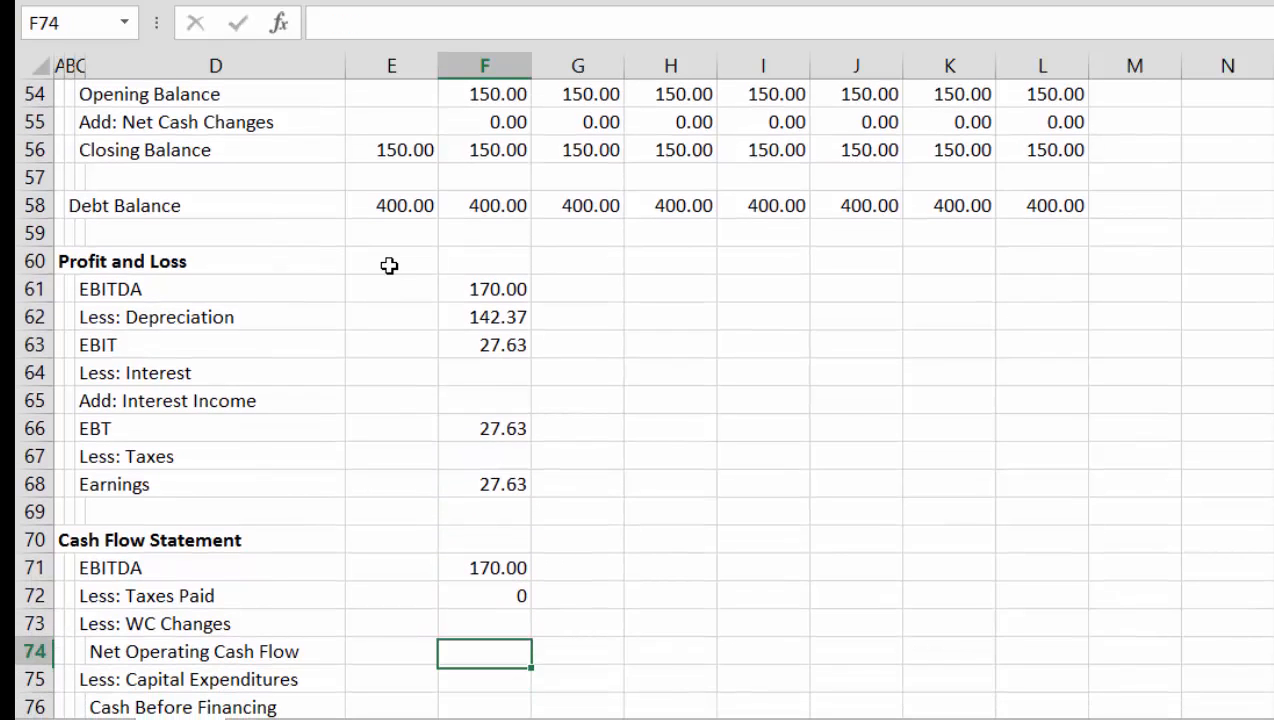
# Calculate Net Operating Cash Flow in cell F74 from EBITDA in F71 less Taxes Paid in F72
pyautogui.press('Up')
pyautogui.press('Up')
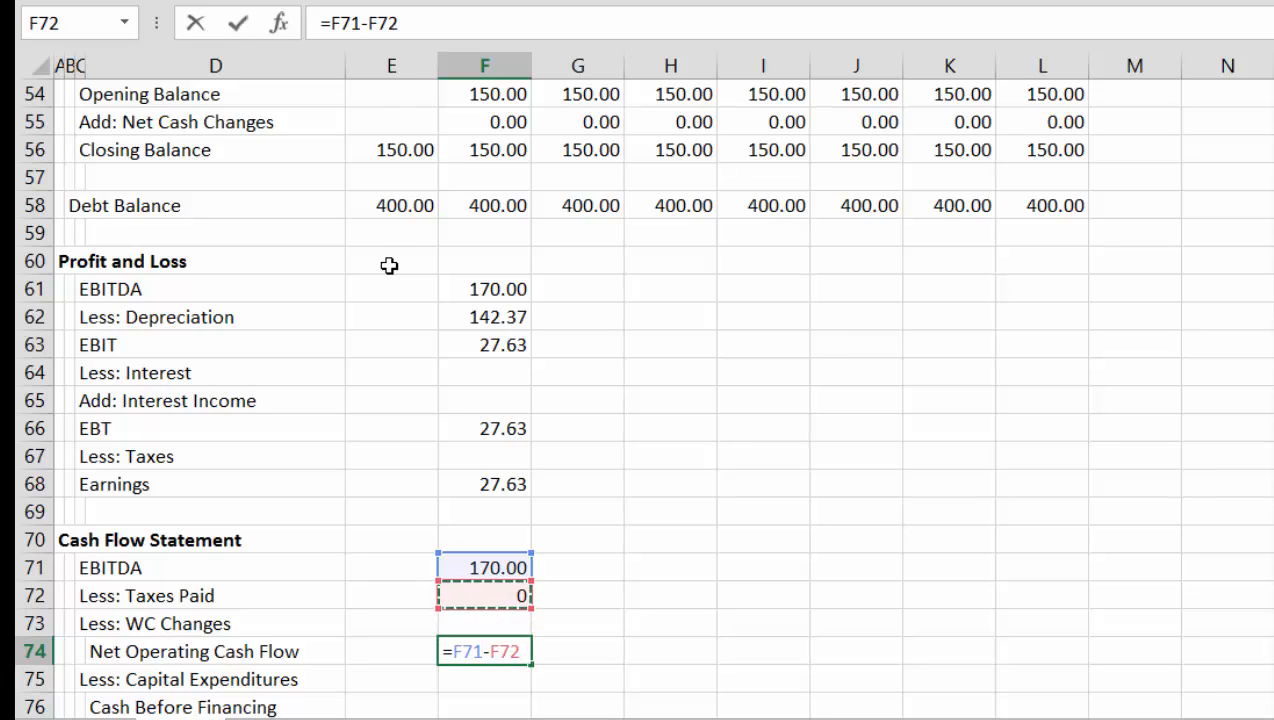
pyautogui.press('Return')
# Link Less: Capital Expenditures in cell F75 to the Cap Exp assumption for 2017 with =F19
pyautogui.press('Return')
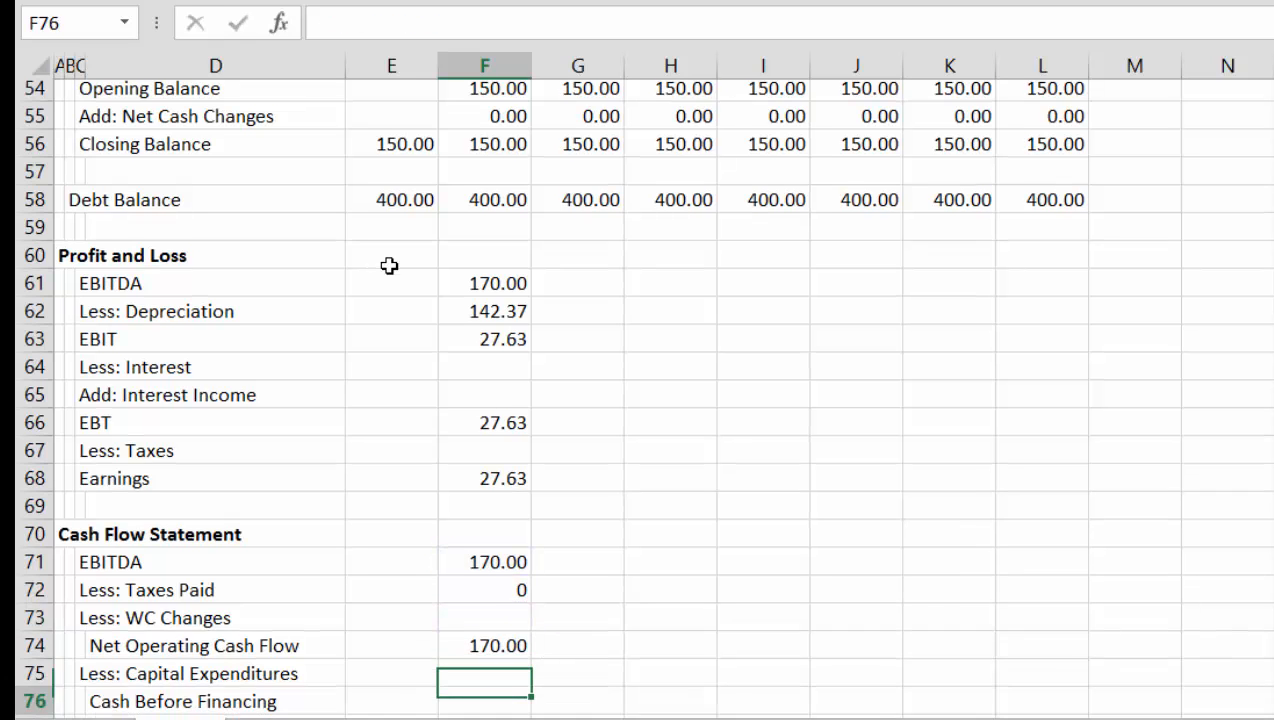
pyautogui.press('Down')
pyautogui.press('Up')
pyautogui.press('Up')
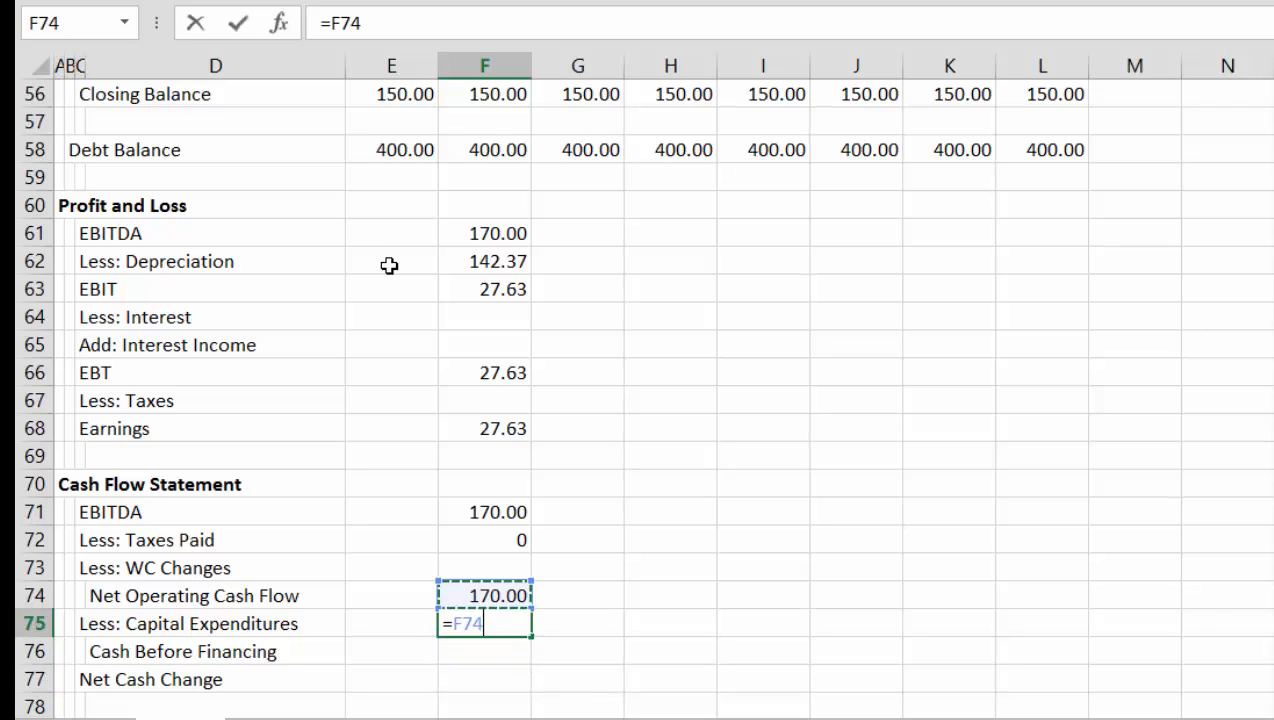
pyautogui.press('Up')
pyautogui.press('Up')
pyautogui.press('Up')
pyautogui.press('Up')
pyautogui.press('Up')
pyautogui.press('Up')
pyautogui.press('Up')
pyautogui.press('Up')
pyautogui.press('Up')
pyautogui.press('Up')
pyautogui.press('Up')
pyautogui.press('Up')
pyautogui.press('Up')
pyautogui.press('Up')
pyautogui.press('Up')
pyautogui.press('Up')
pyautogui.press('Up')
pyautogui.press('Up')
pyautogui.press('Up')
pyautogui.press('Up')
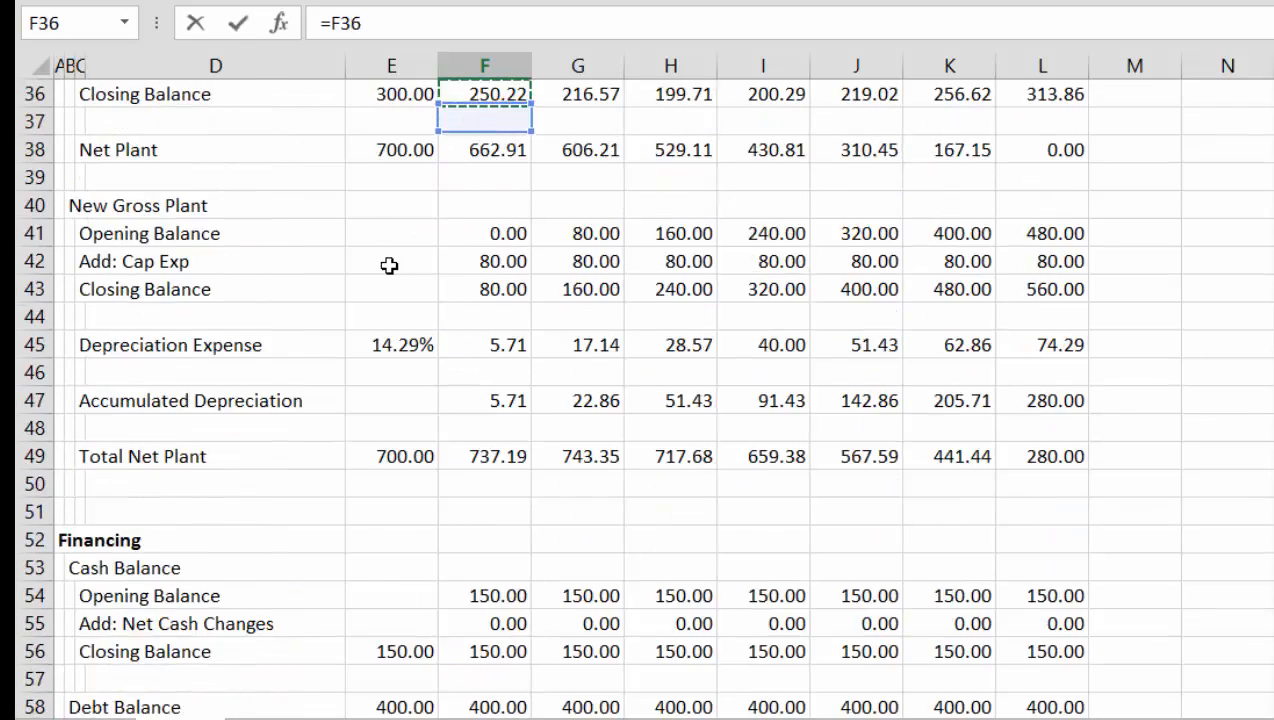
pyautogui.press('Up')
pyautogui.press('Up')
pyautogui.press('Up')
pyautogui.press('Up')
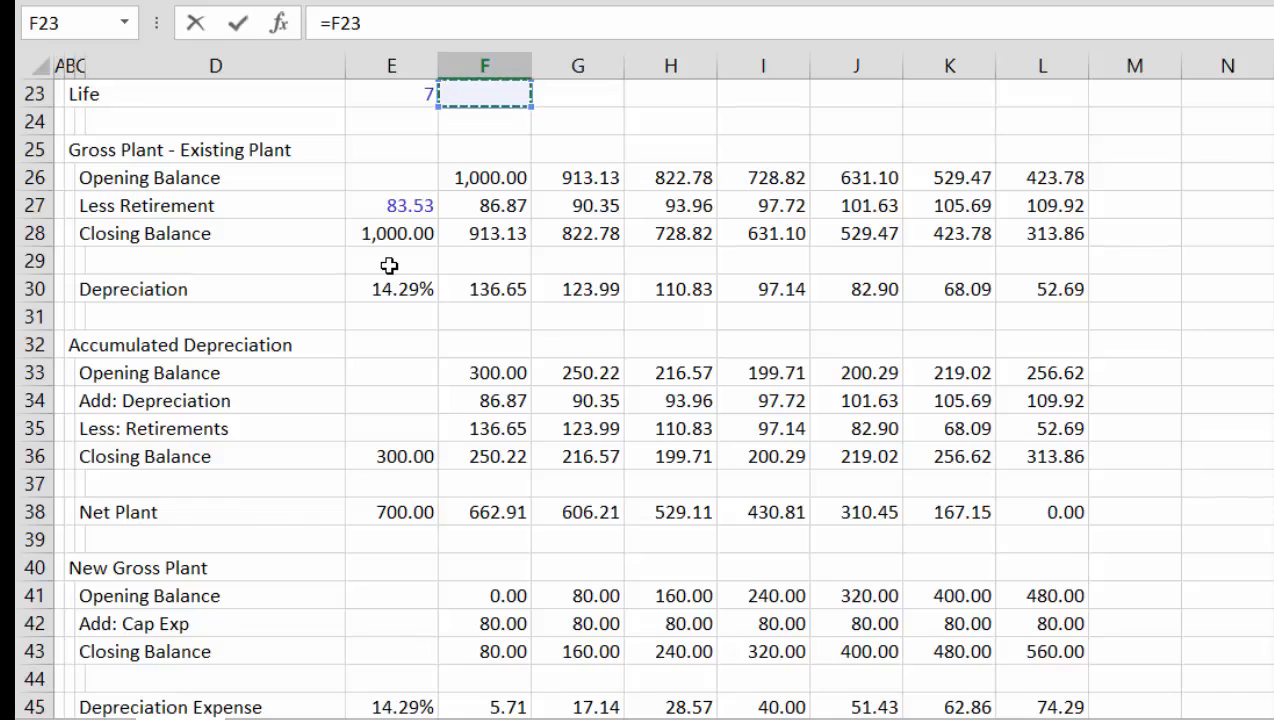
pyautogui.press('Up')
pyautogui.press('Up')
pyautogui.press('Up')
pyautogui.press('Up')
pyautogui.press('Up')
pyautogui.press('Up')
pyautogui.press('Up')
pyautogui.press('Up')
pyautogui.press('Up')
pyautogui.press('Up')
pyautogui.press('Up')
pyautogui.press('Up')
pyautogui.press('Up')
pyautogui.press('Up')
pyautogui.press('Down')
pyautogui.press('Down')
pyautogui.press('Down')
pyautogui.press('Down')
pyautogui.press('Down')
pyautogui.press('Down')
pyautogui.press('Down')
pyautogui.press('Down')
pyautogui.press('Down')
pyautogui.press('Down')
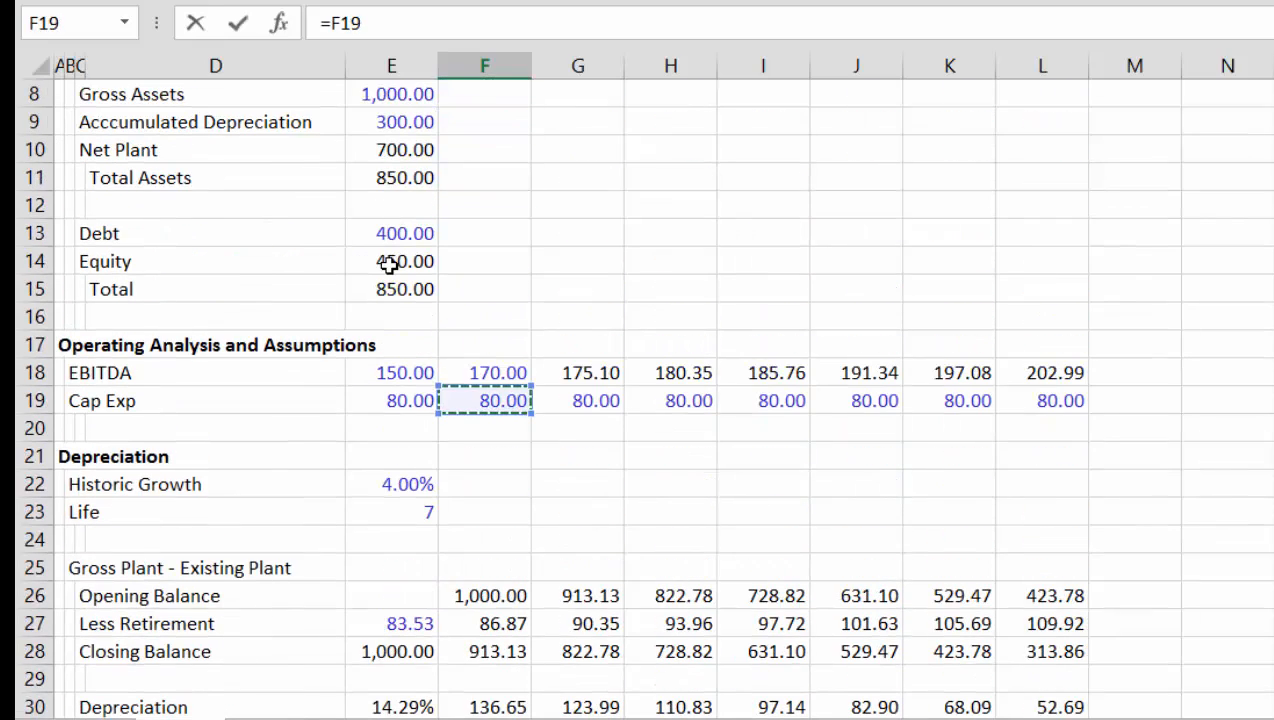
pyautogui.press('Return')
# Calculate Cash Before Financing in cell F76 as Net Operating Cash Flow in F74 less Capital Expenditures in F75
pyautogui.press('Down')
pyautogui.press('Up')
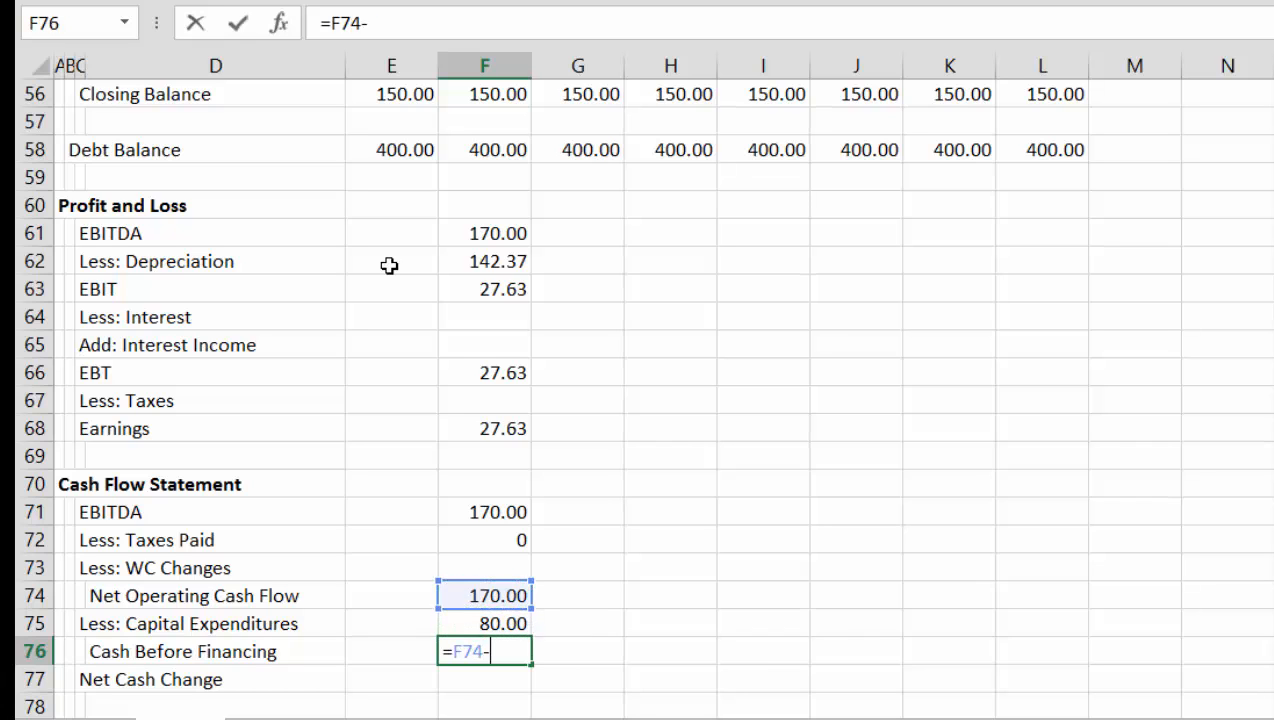
pyautogui.press('Return')
# Set Net Cash Change in cell F77 equal to Cash Before Financing in F76
pyautogui.press('Down')
pyautogui.press('Up')
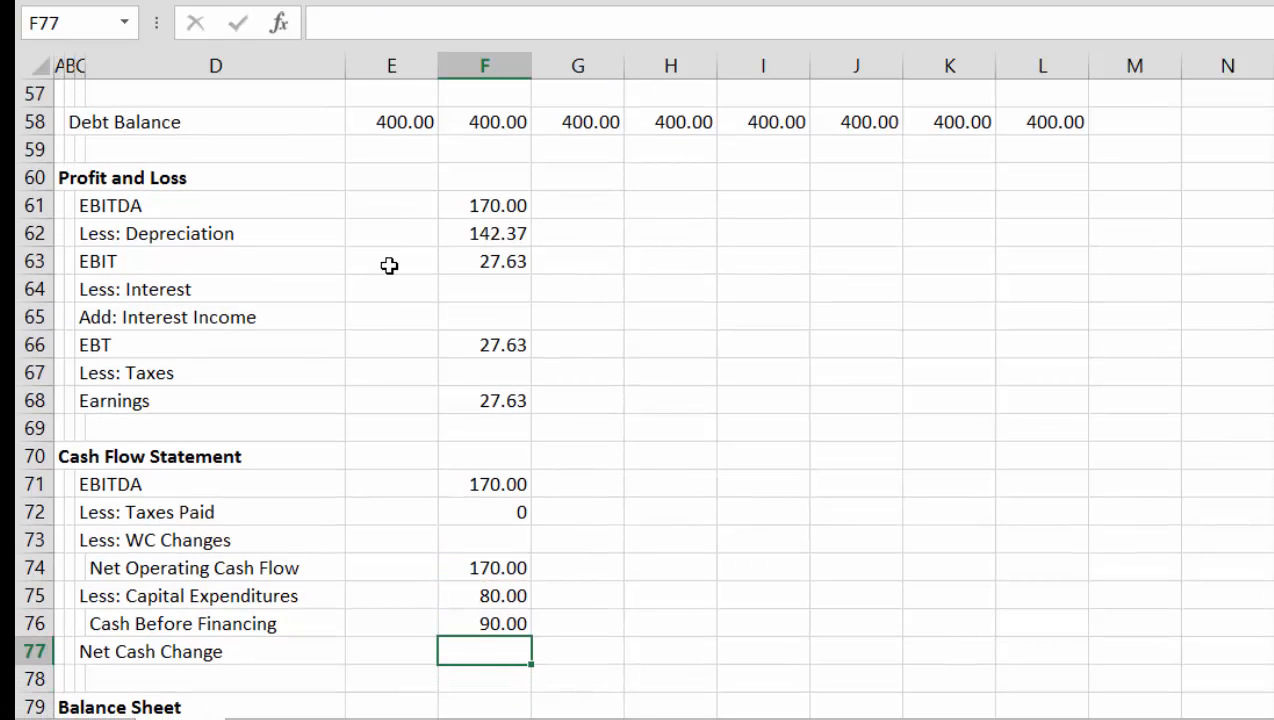
pyautogui.press('Return')
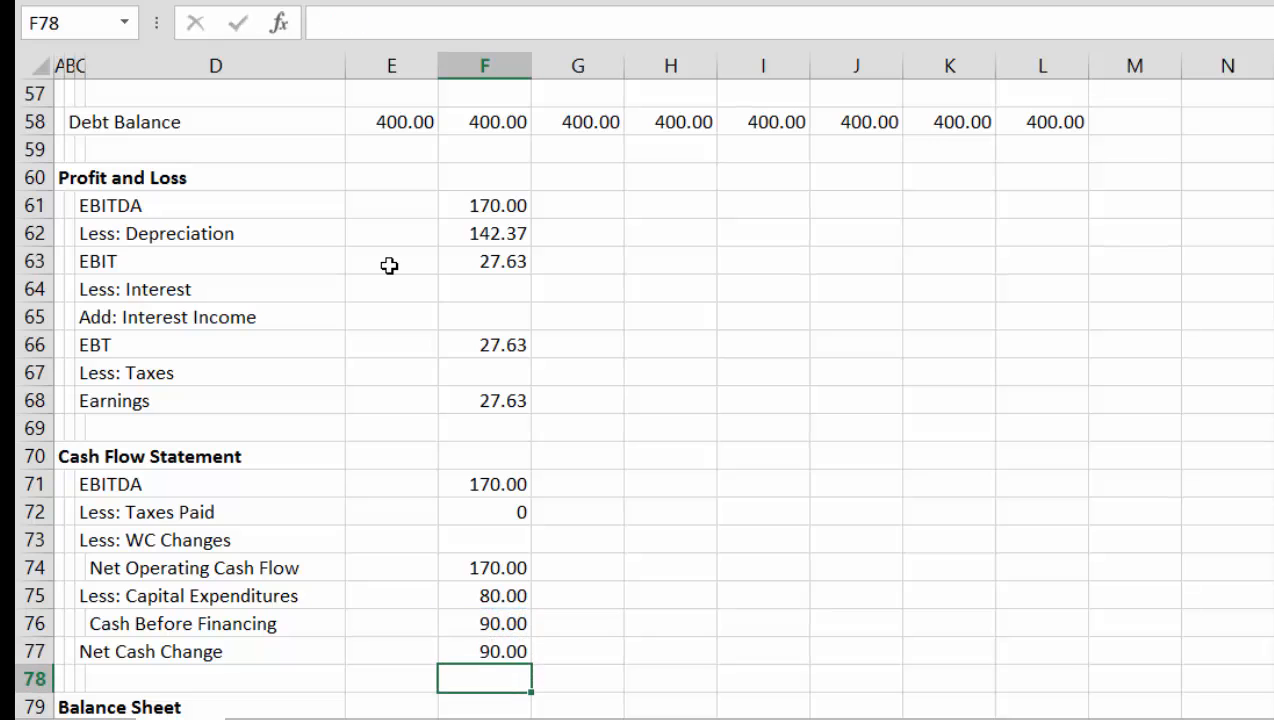
pyautogui.press('Down')
pyautogui.press('Down')
pyautogui.press('Down')
pyautogui.press('Down')
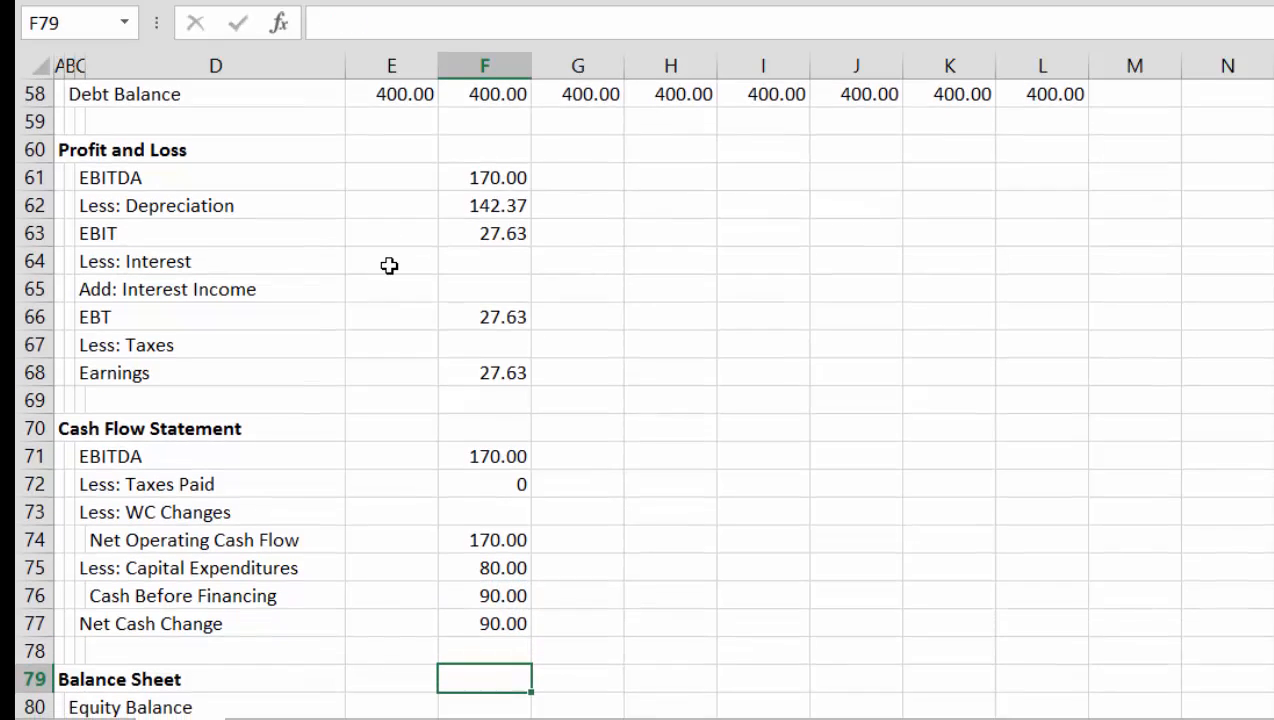
pyautogui.press('Down')
pyautogui.press('Down')
pyautogui.press('Down')
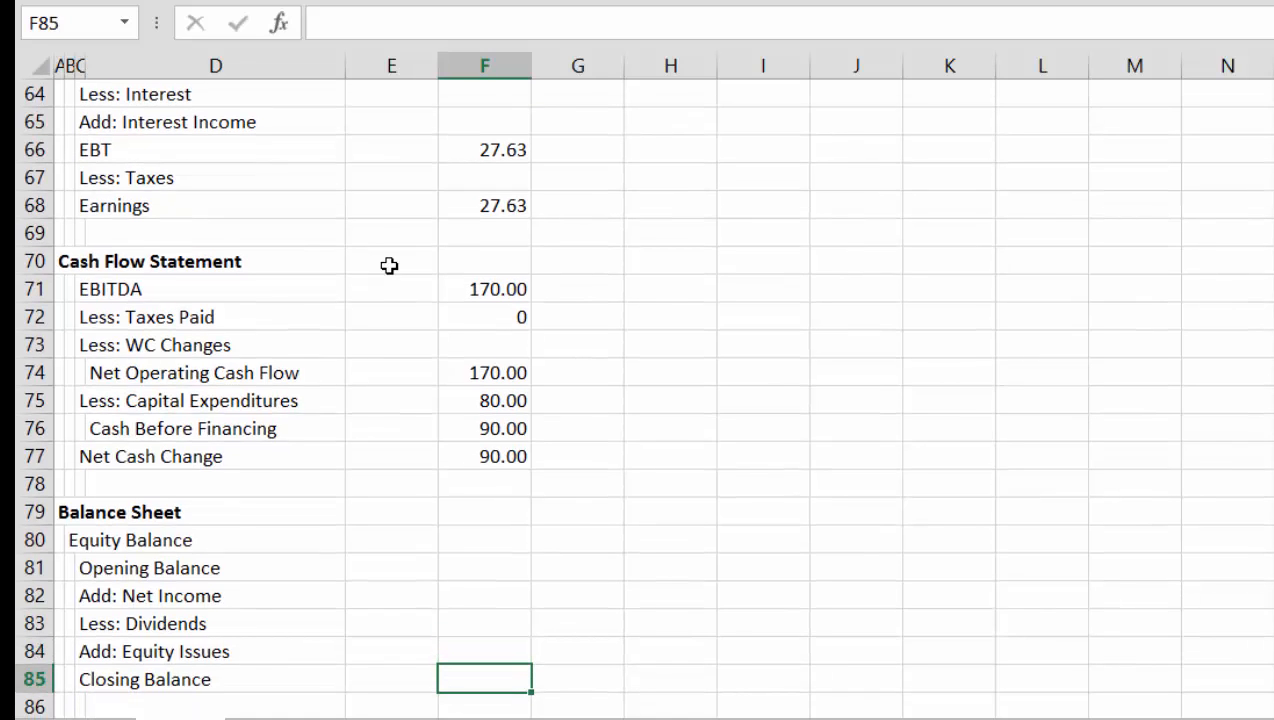
pyautogui.write('=if(')
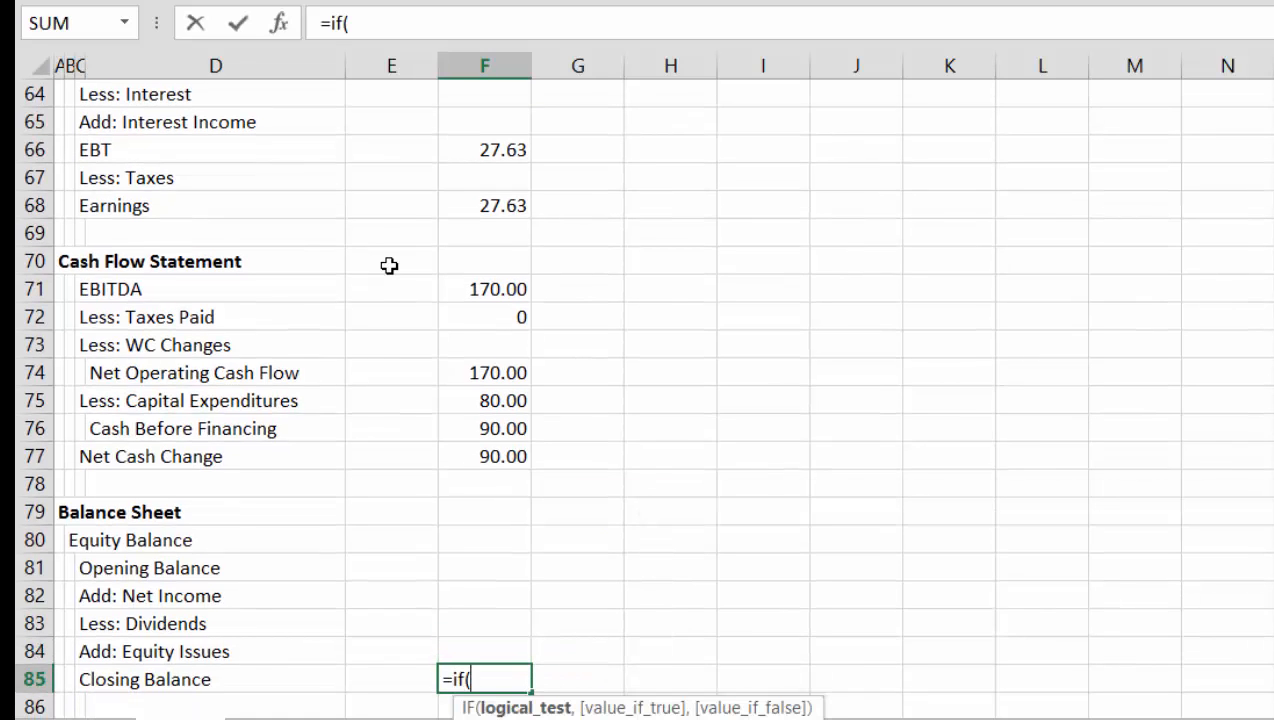
pyautogui.press('pageup')
pyautogui.press('pageup')
pyautogui.press('pageup')
pyautogui.press('Up')
pyautogui.press('Up')
pyautogui.press('Up')
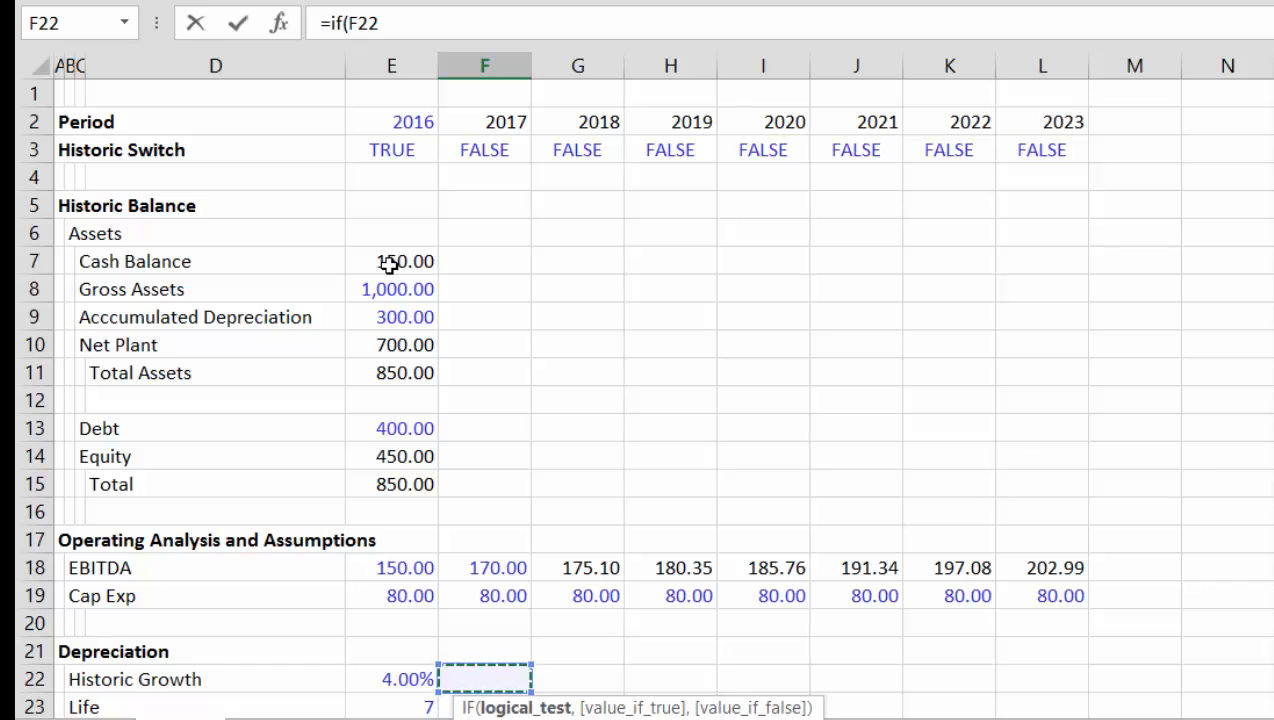
pyautogui.press('Up')
pyautogui.press('Up')
pyautogui.press('Up')
pyautogui.press('Up')
pyautogui.press('Up')
pyautogui.press('Up')
pyautogui.press('Up')
pyautogui.press('Up')
pyautogui.press('Up')
pyautogui.press('Up')
pyautogui.press('Up')
pyautogui.press('Escape')
# Enter the equity Closing Balance formula in E85 as =IF(E3,E14,E81+E82-E83+E84), using the historic switch and historic equity
pyautogui.press('Down')
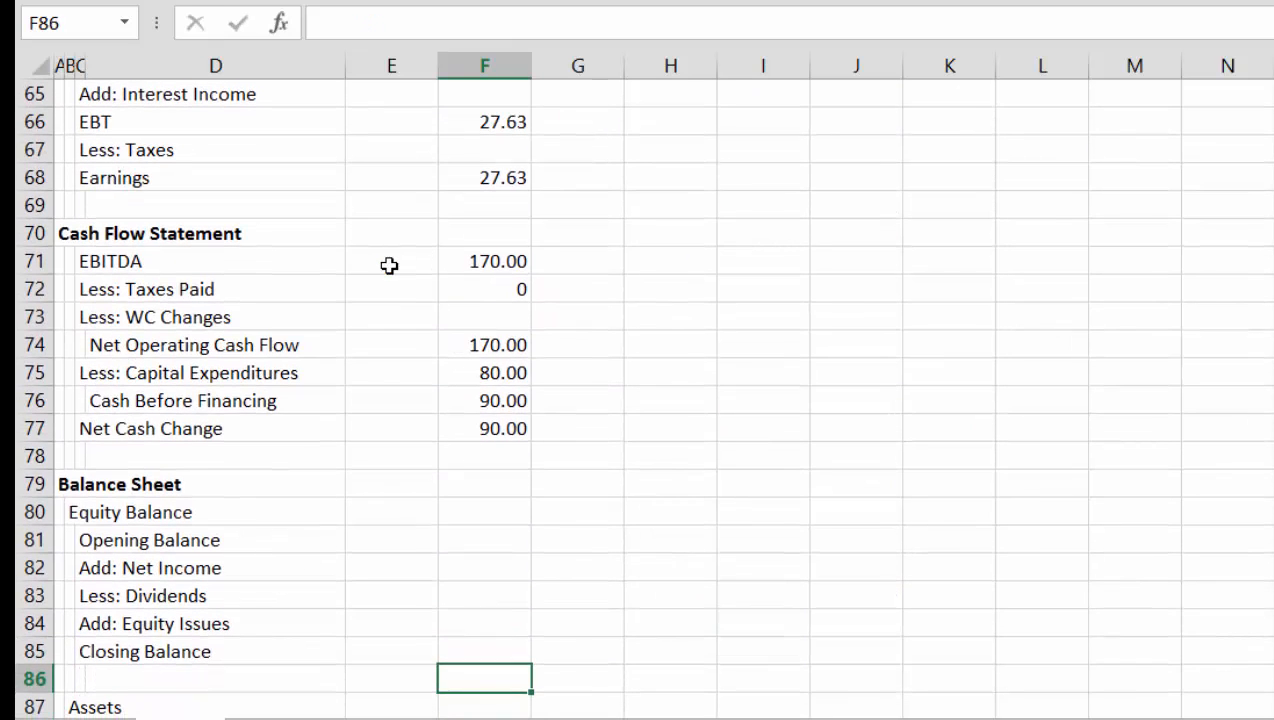
pyautogui.press('Up')
pyautogui.press('Left')
pyautogui.write('=if(')
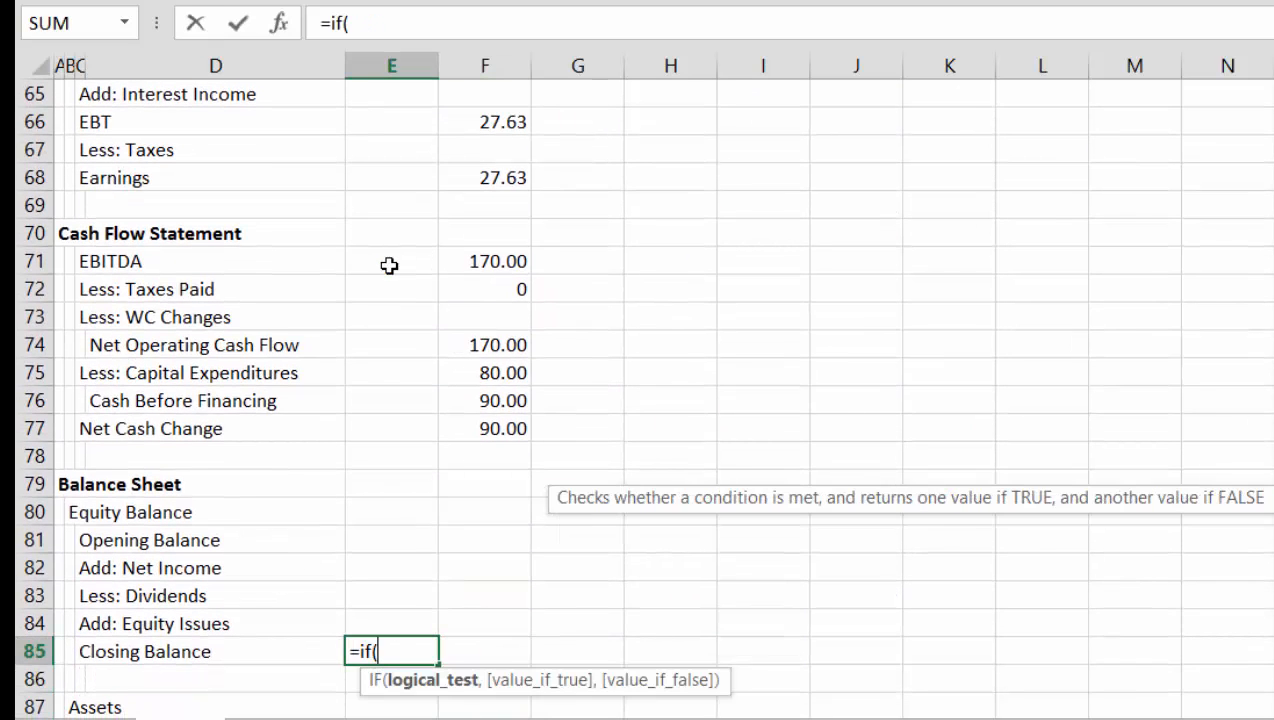
pyautogui.press('pageup')
pyautogui.press('pageup')
pyautogui.press('pageup')
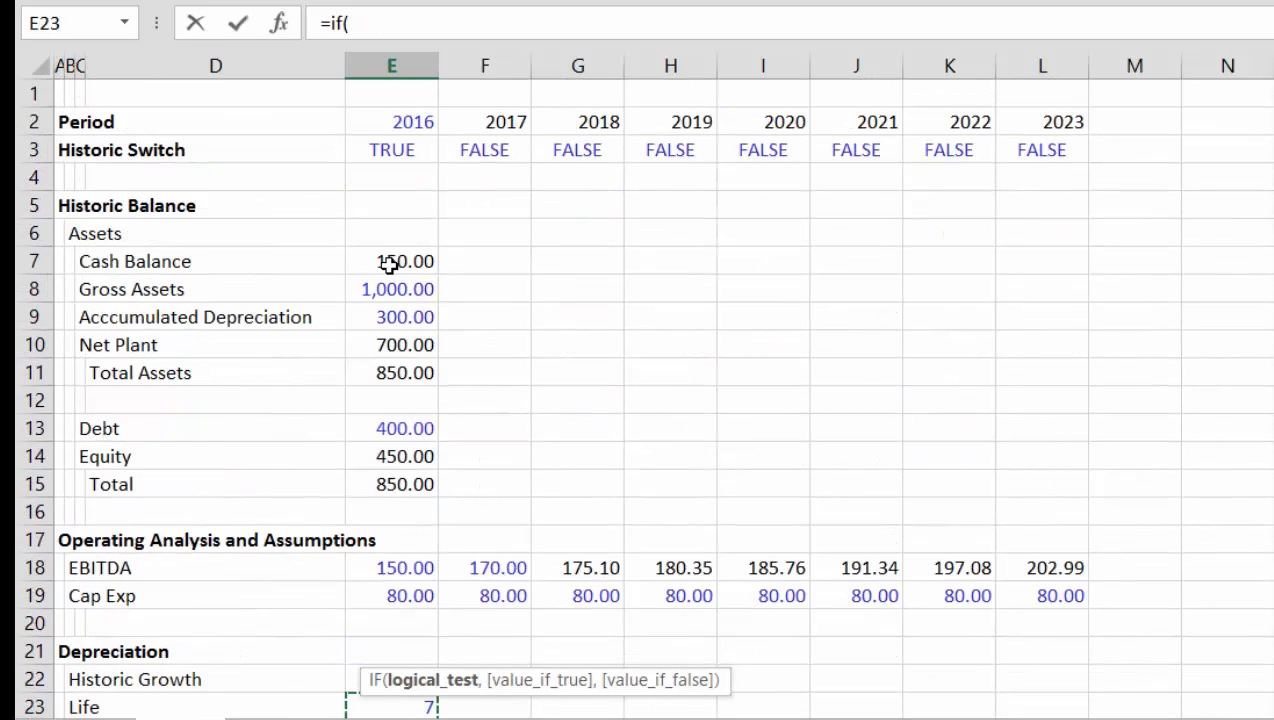
pyautogui.press('Up')
pyautogui.press('Up')
pyautogui.press('Up')
pyautogui.press('Up')
pyautogui.press('Up')
pyautogui.press('Up')
pyautogui.press('Up')
pyautogui.press('Up')
pyautogui.press('Up')
pyautogui.press('Up')
pyautogui.press('Up')
pyautogui.press('Up')
pyautogui.press('Up')
pyautogui.press('Up')
pyautogui.press('Up')
pyautogui.press('Up')
pyautogui.press('Up')
pyautogui.press('Up')
pyautogui.press('Up')
pyautogui.press('Up')
pyautogui.press('Down')
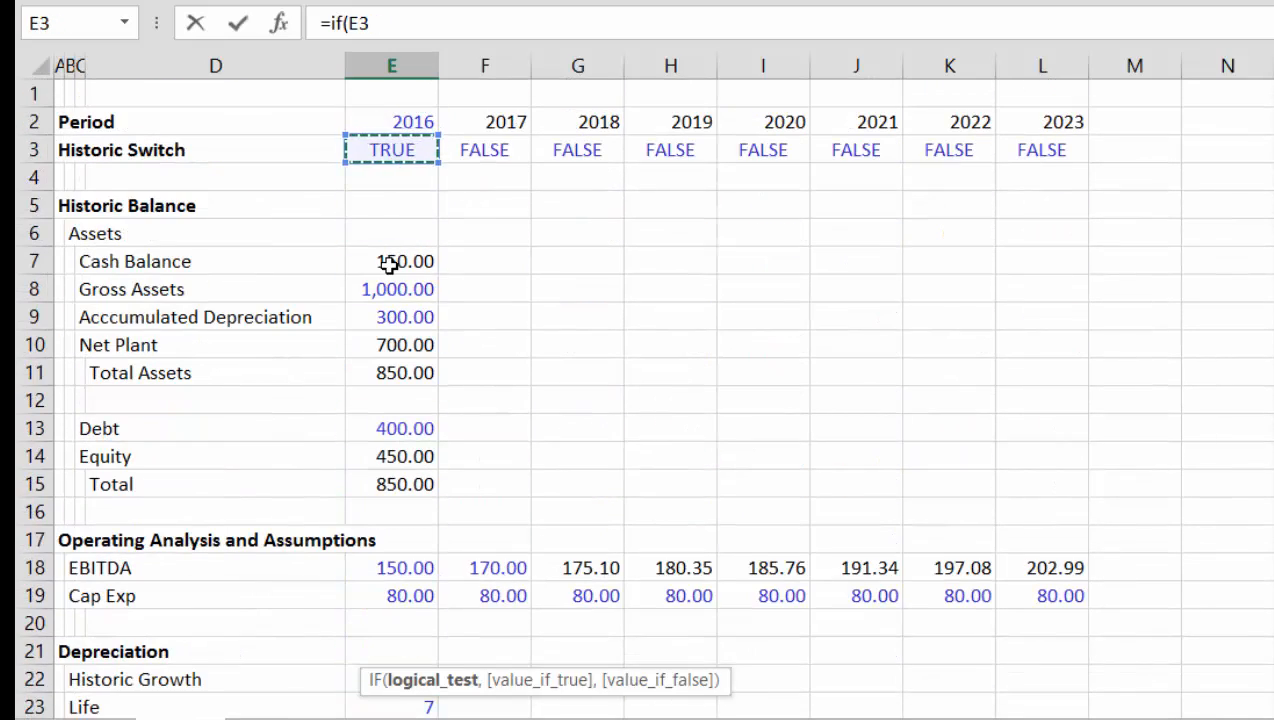
pyautogui.write(',')
pyautogui.press('Up')
pyautogui.press('Up')
pyautogui.press('Up')
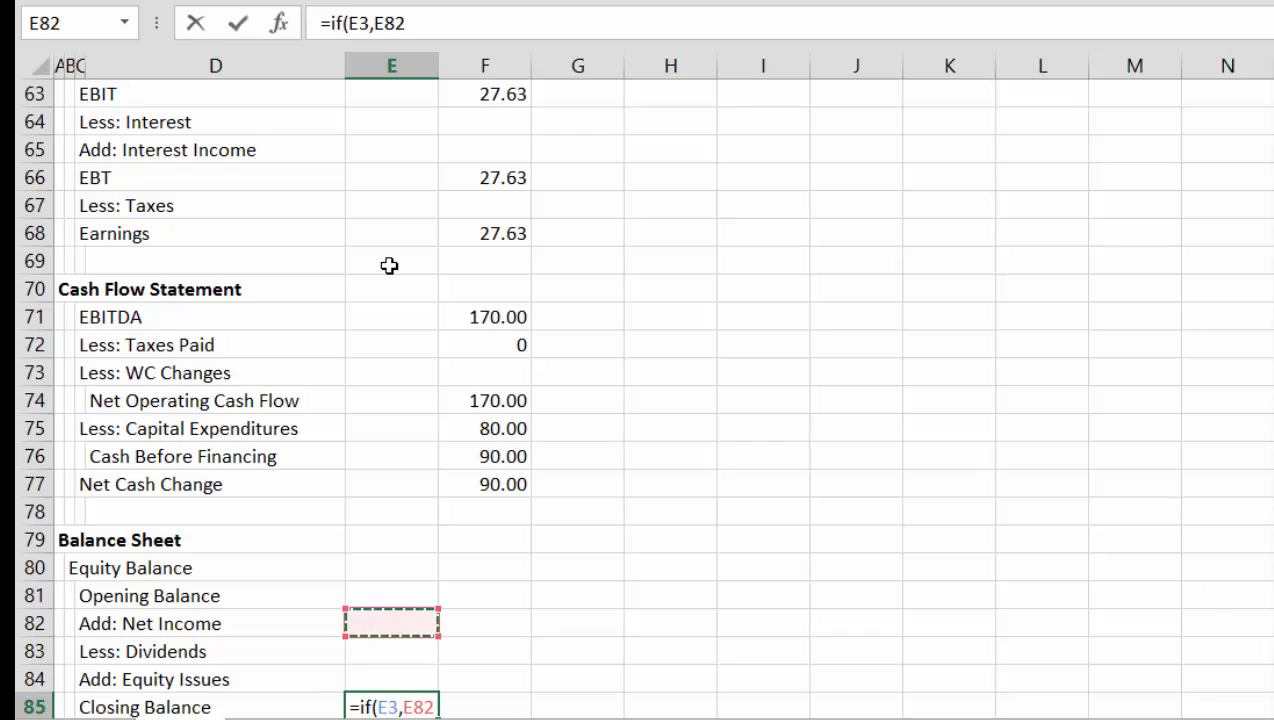
pyautogui.press('Up')
pyautogui.press('Up')
pyautogui.press('Up')
pyautogui.press('Up')
pyautogui.press('Up')
pyautogui.press('Up')
pyautogui.press('Up')
pyautogui.press('Up')
pyautogui.press('Up')
pyautogui.press('Up')
pyautogui.press('Up')
pyautogui.press('Up')
pyautogui.press('Up')
pyautogui.press('Up')
pyautogui.press('Up')
pyautogui.press('Up')
pyautogui.press('Up')
pyautogui.press('Up')
pyautogui.press('Up')
pyautogui.press('Up')
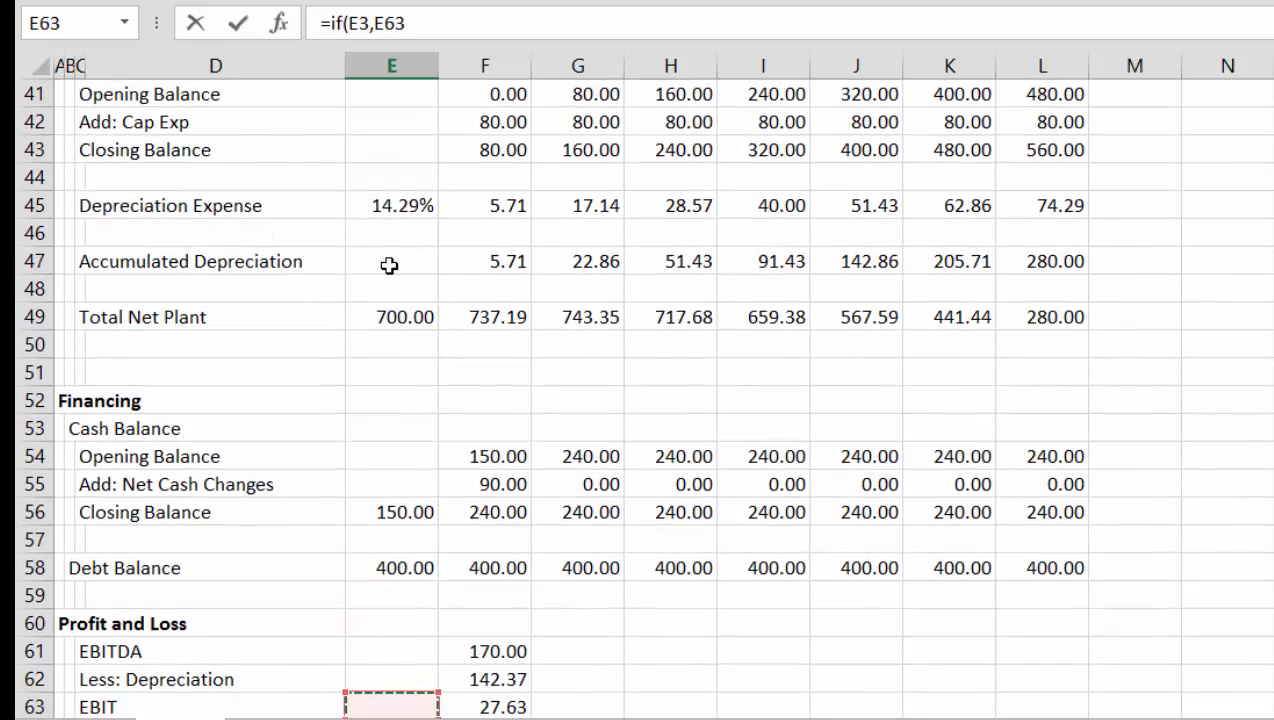
pyautogui.press('Up')
pyautogui.press('Up')
pyautogui.press('Up')
pyautogui.press('Up')
pyautogui.press('Up')
pyautogui.press('Up')
pyautogui.press('Up')
pyautogui.press('Up')
pyautogui.press('Up')
pyautogui.press('Up')
pyautogui.press('Up')
pyautogui.press('Up')
pyautogui.press('Up')
pyautogui.press('Up')
pyautogui.press('Up')
pyautogui.press('Up')
pyautogui.press('Up')
pyautogui.press('Up')
pyautogui.press('Up')
pyautogui.press('Up')
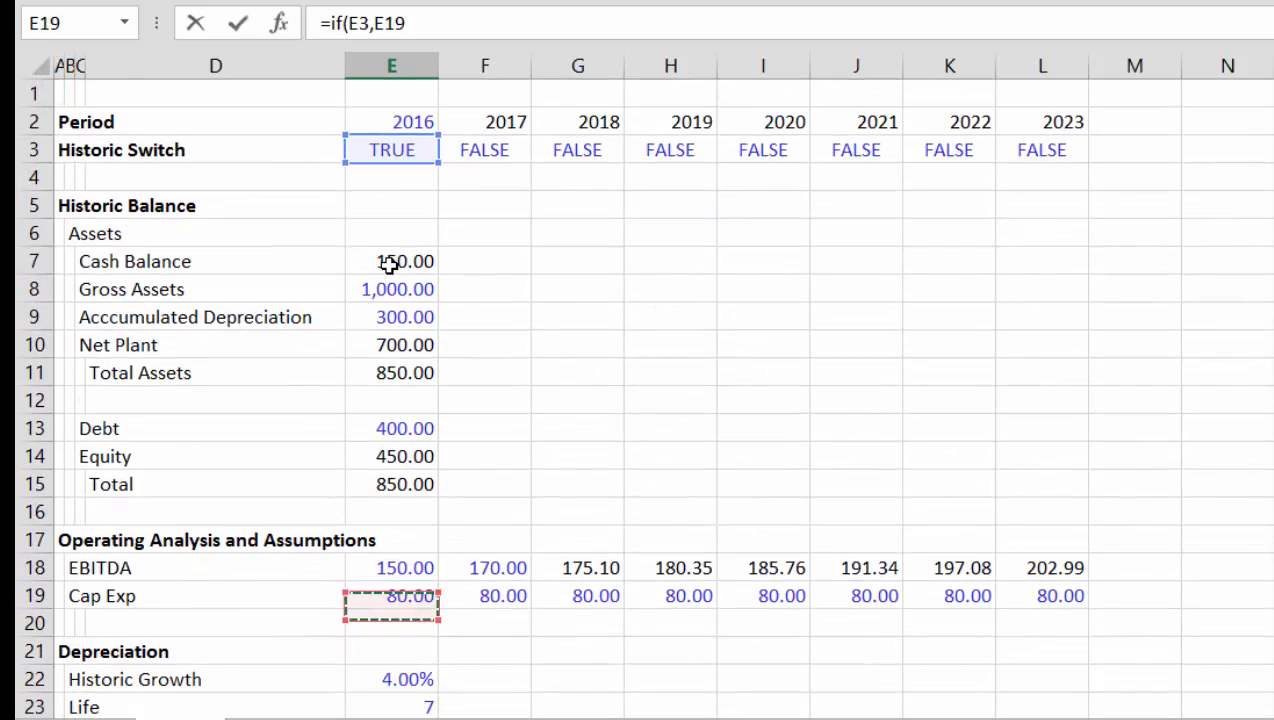
pyautogui.press('Down')
pyautogui.press('Down')
pyautogui.press('Down')
pyautogui.press('Down')
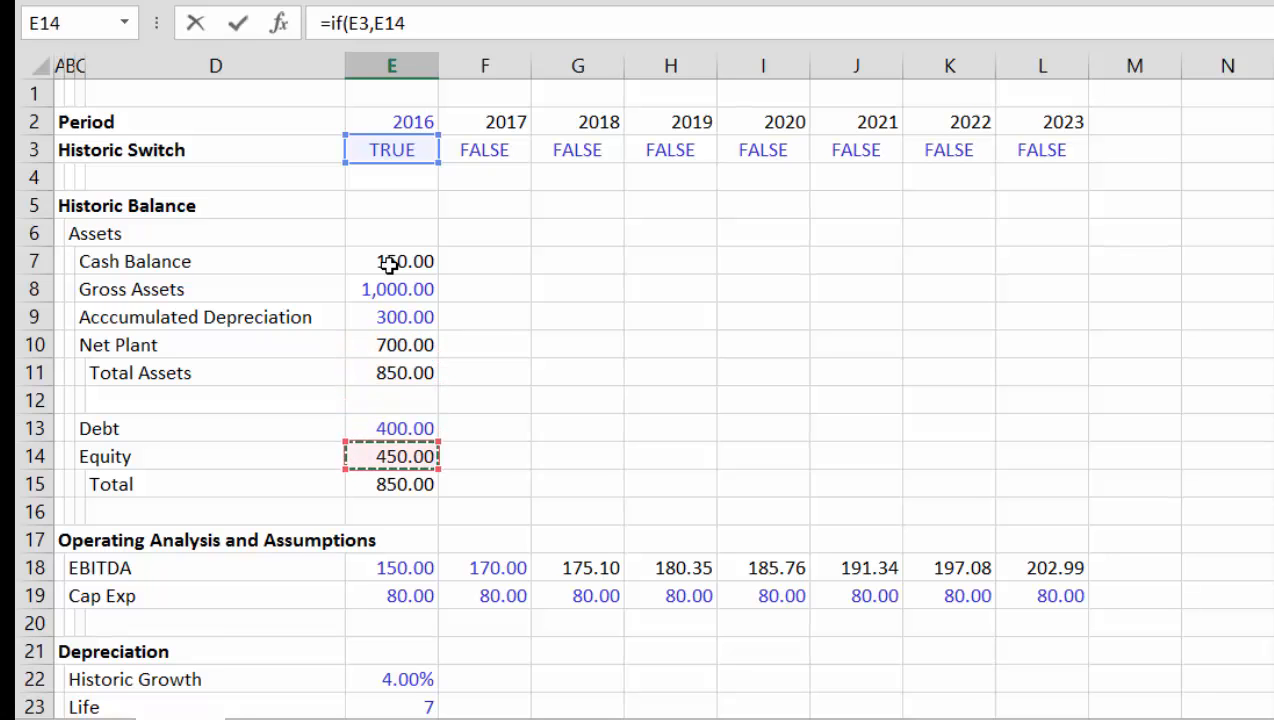
pyautogui.press('Up')
pyautogui.press('Up')
pyautogui.press('Up')
pyautogui.press('Up')
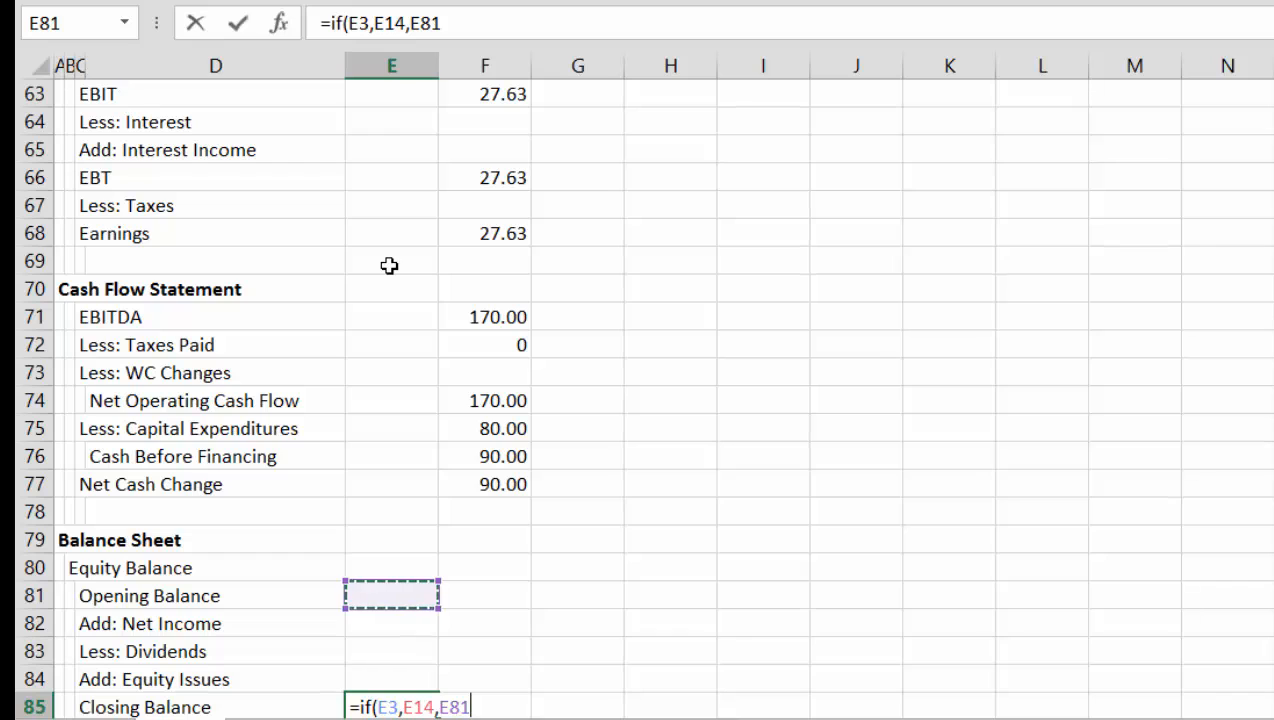
pyautogui.write('+')
pyautogui.press('Up')
pyautogui.press('Up')
pyautogui.press('Up')
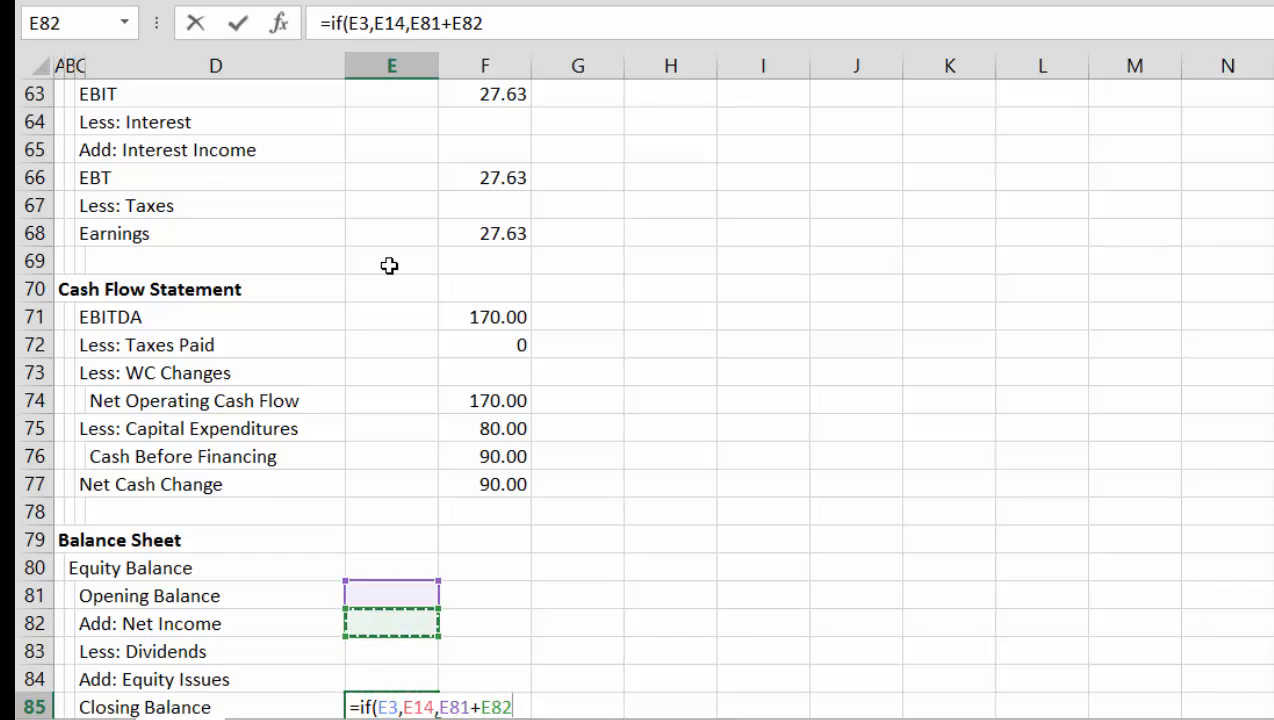
pyautogui.write('-')
pyautogui.press('Up')
pyautogui.press('Up')
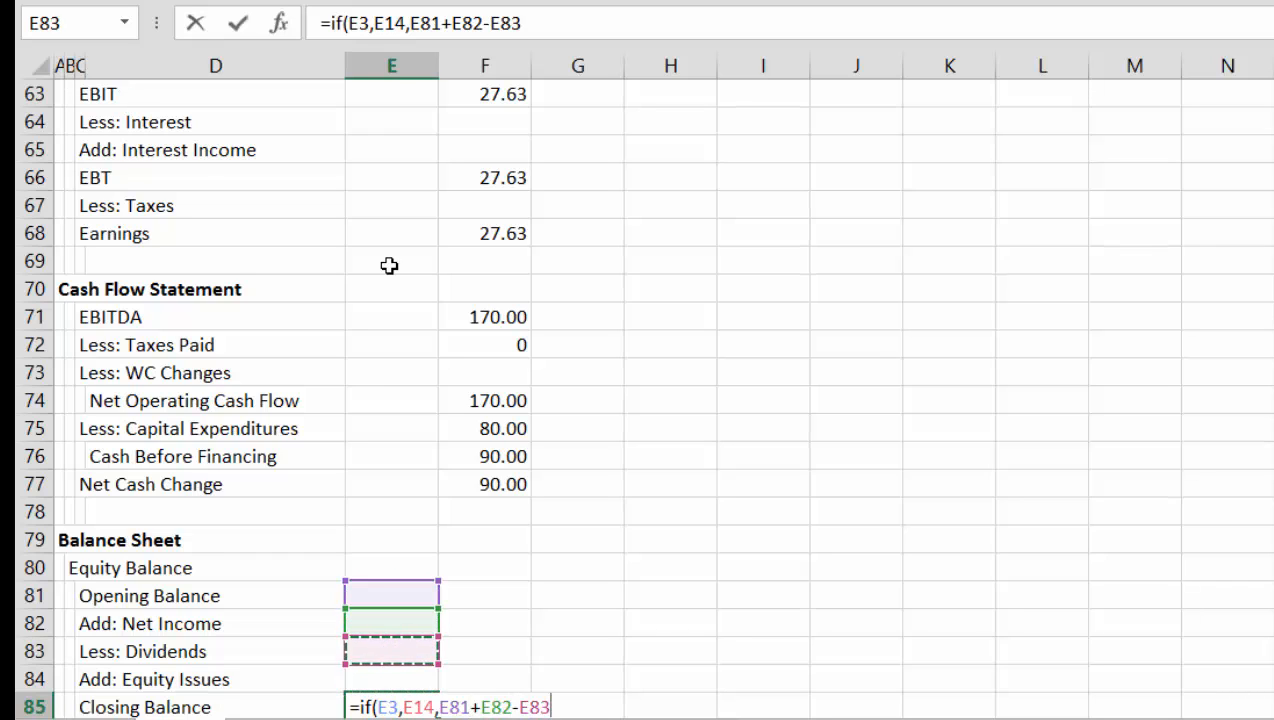
pyautogui.press('Up')
pyautogui.press('Return')
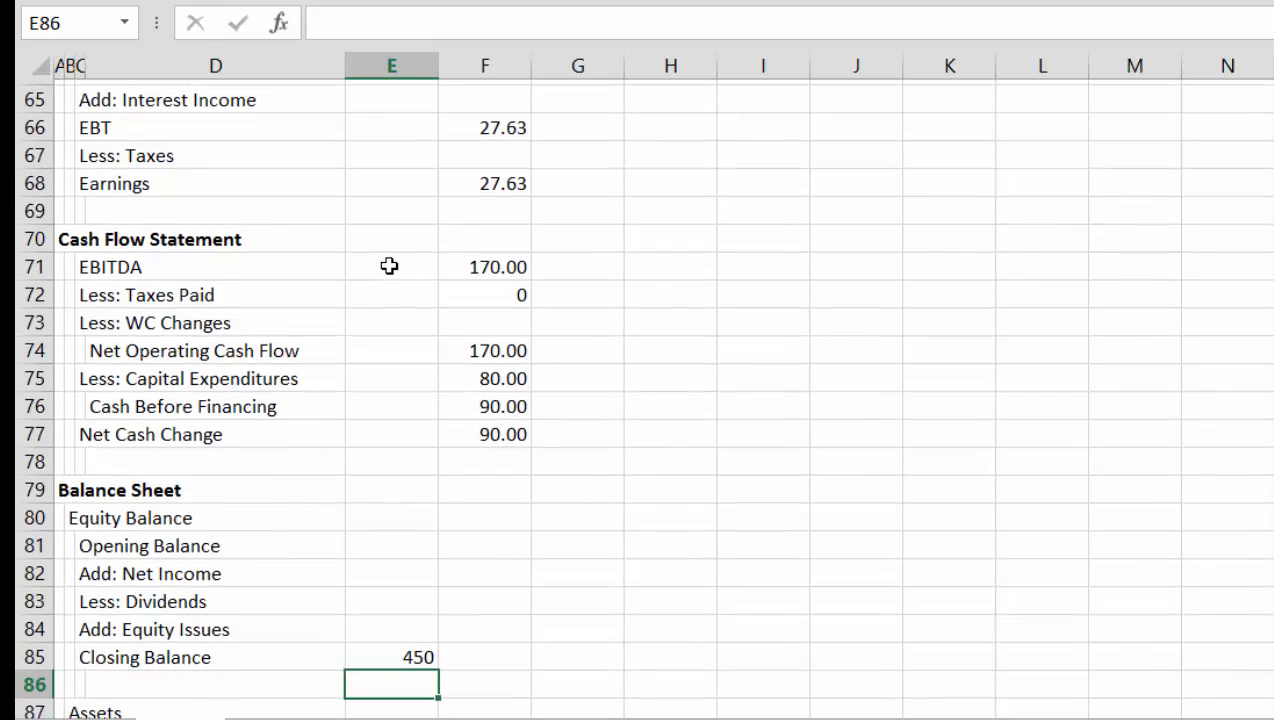
# Link the 2017 equity Opening Balance in F81 to the prior period's Closing Balance with =E85
pyautogui.press('Up')
pyautogui.press('Up')
pyautogui.press('Up')
pyautogui.press('Up')
pyautogui.press('Up')
pyautogui.press('Right')
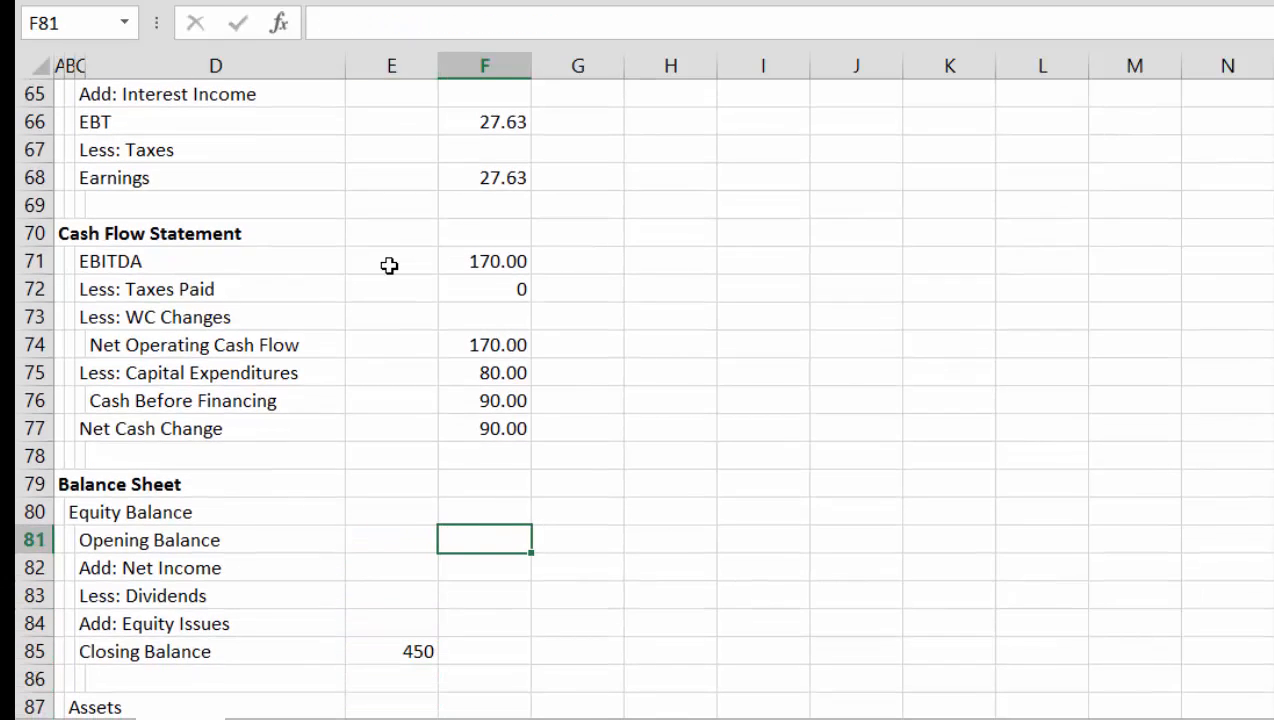
pyautogui.write('=')
pyautogui.press('Down')
pyautogui.press('Down')
pyautogui.press('Down')
pyautogui.press('Down')
pyautogui.press('Left')
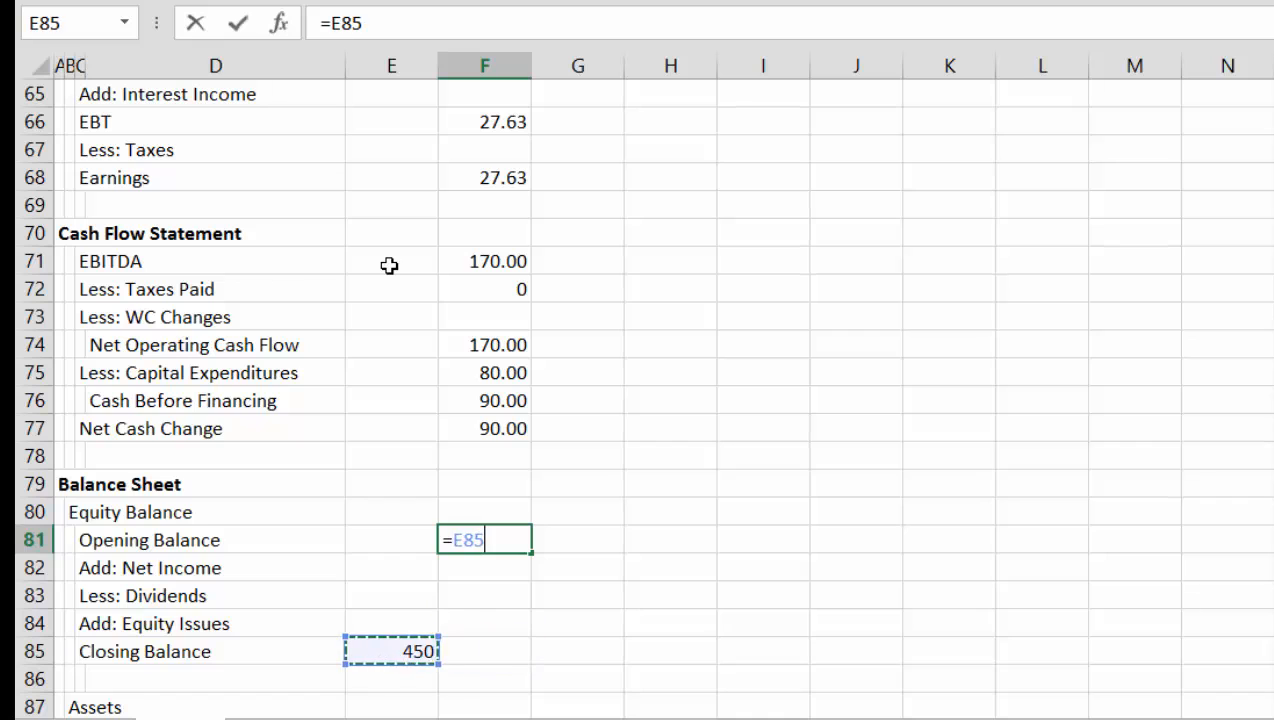
pyautogui.press('Return')
# Copy the equity Closing Balance formula from E85 across into F85
pyautogui.press('Down')
pyautogui.press('Down')
pyautogui.press('Down')
pyautogui.press('Left')
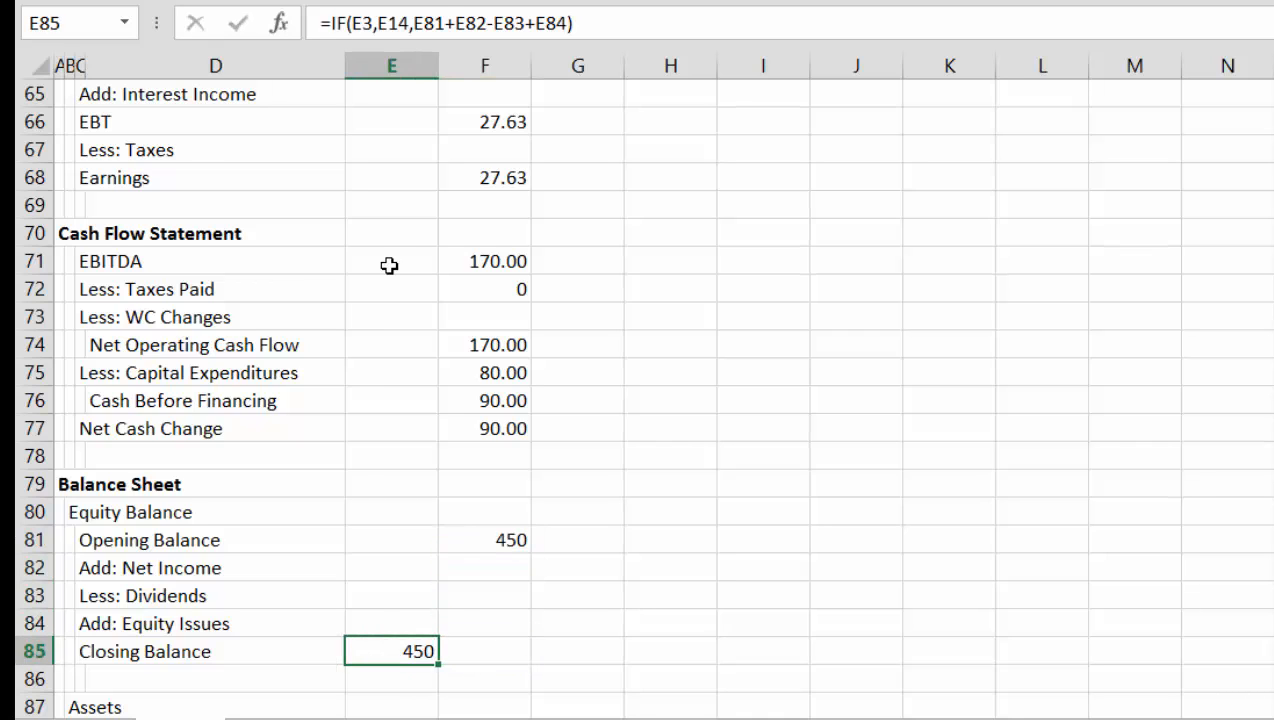
pyautogui.hotkey('shift', 'Right')
pyautogui.press('Right')
pyautogui.press('Down')
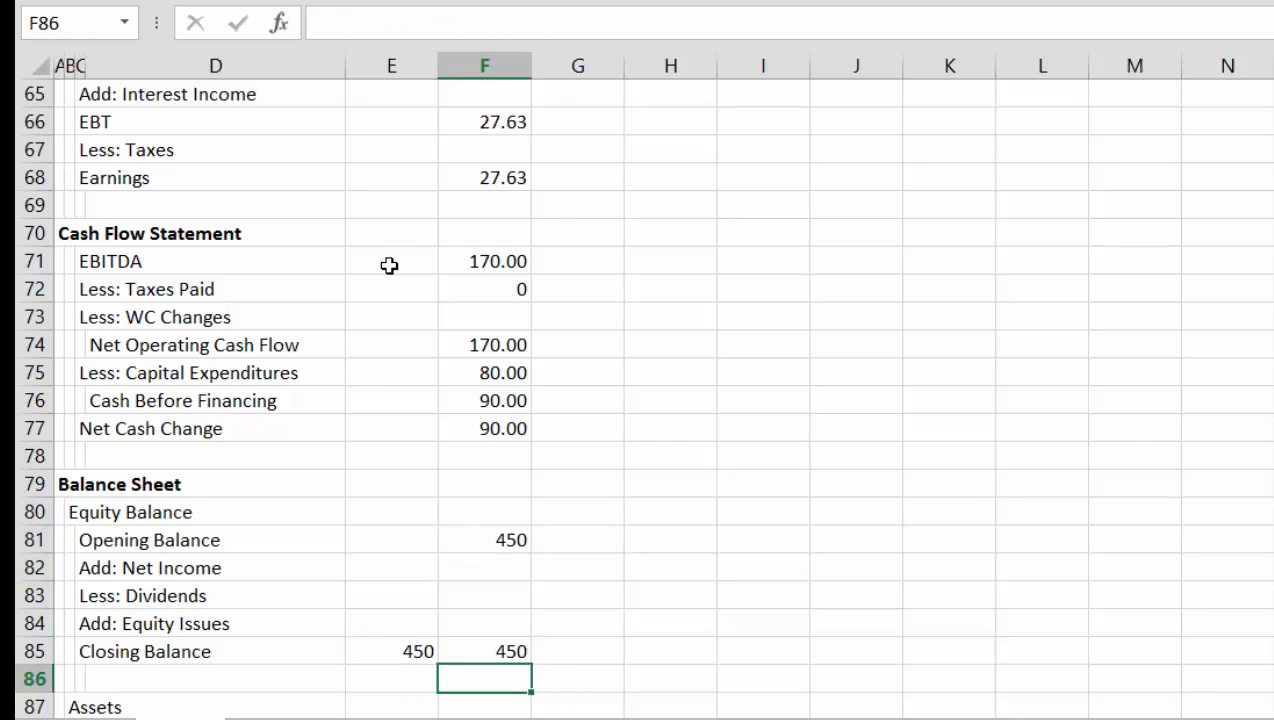
# Copy the Profit and Loss, Cash Flow Statement and Equity Balance formulas in F61:F85 across all remaining periods through column L
pyautogui.press('Down')
pyautogui.press('Down')
pyautogui.press('Up')
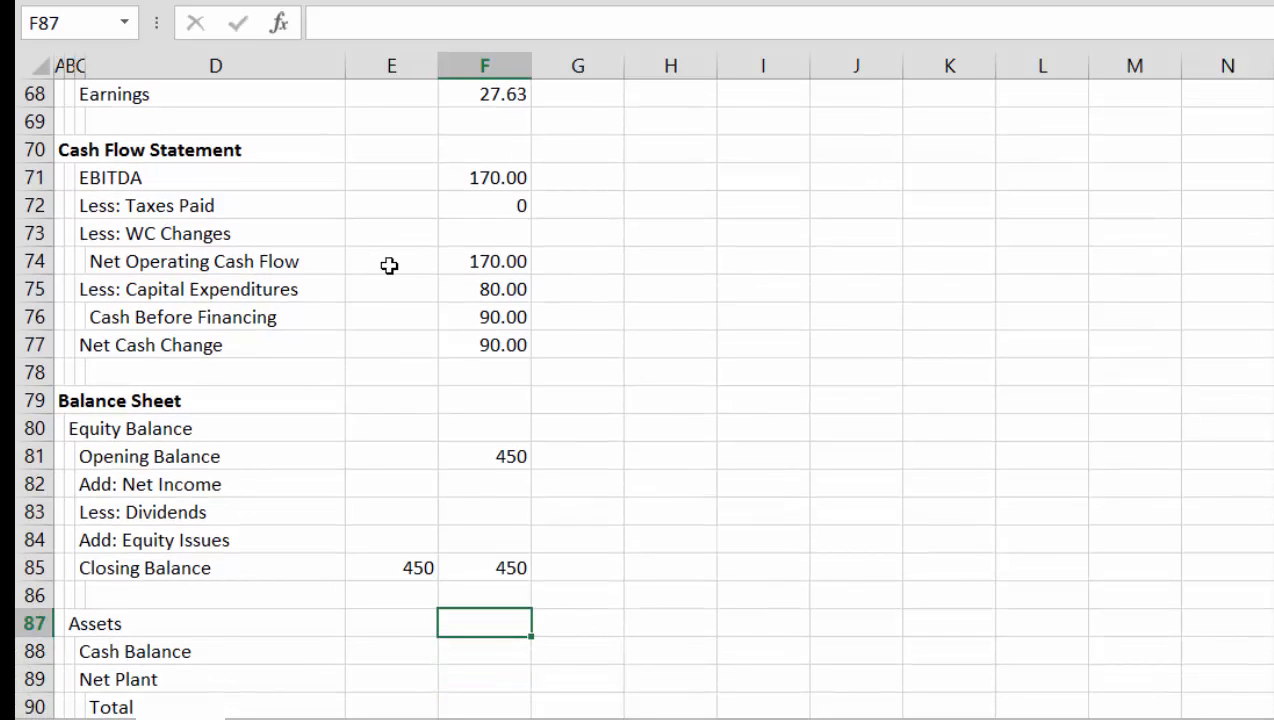
pyautogui.press('Up')
pyautogui.press('Up')
pyautogui.press('Up')
pyautogui.press('Up')
pyautogui.press('Up')
pyautogui.press('Up')
pyautogui.press('Up')
pyautogui.press('Up')
pyautogui.press('Up')
pyautogui.press('Up')
pyautogui.press('Up')
pyautogui.press('Up')
pyautogui.press('Up')
pyautogui.press('Up')
pyautogui.press('Up')
pyautogui.press('Up')
pyautogui.press('Up')
pyautogui.press('Up')
pyautogui.press('Up')
pyautogui.press('Up')
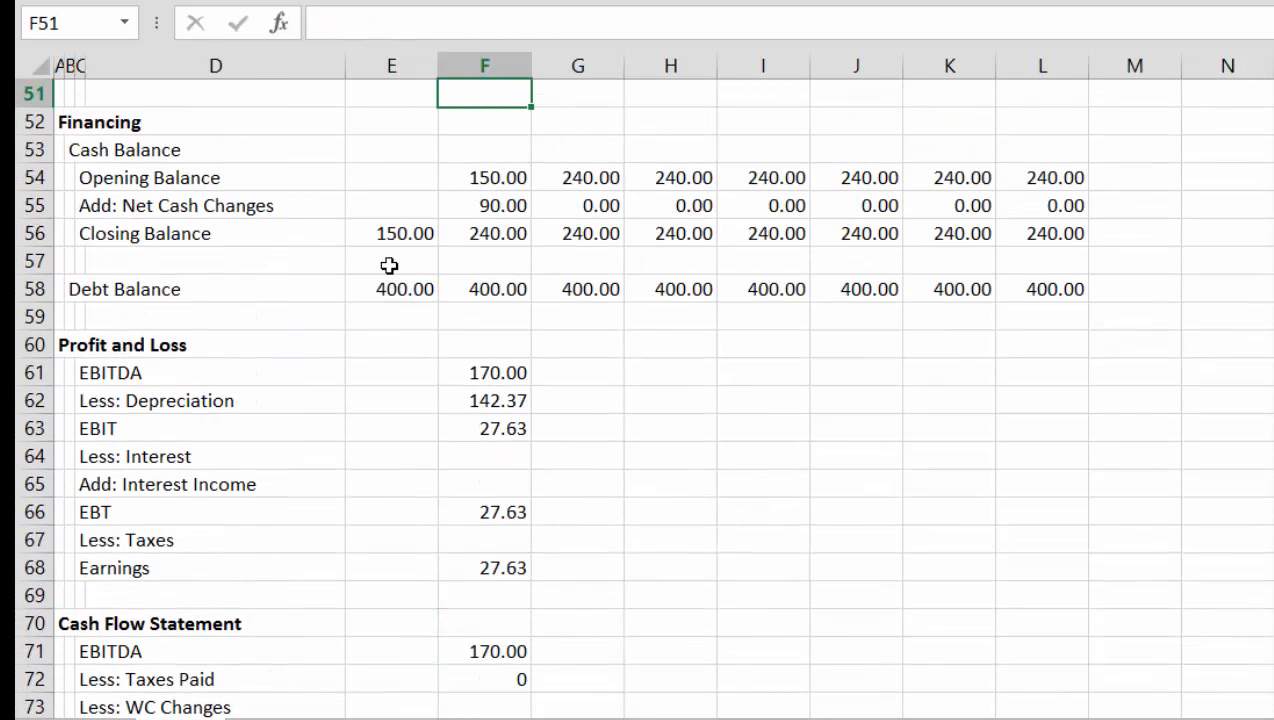
pyautogui.press('Down')
pyautogui.press('Down')
pyautogui.press('Down')
pyautogui.press('Down')
pyautogui.press('Down')
pyautogui.press('Down')
pyautogui.press('Down')
pyautogui.press('Down')
pyautogui.press('Down')
pyautogui.press('Down')
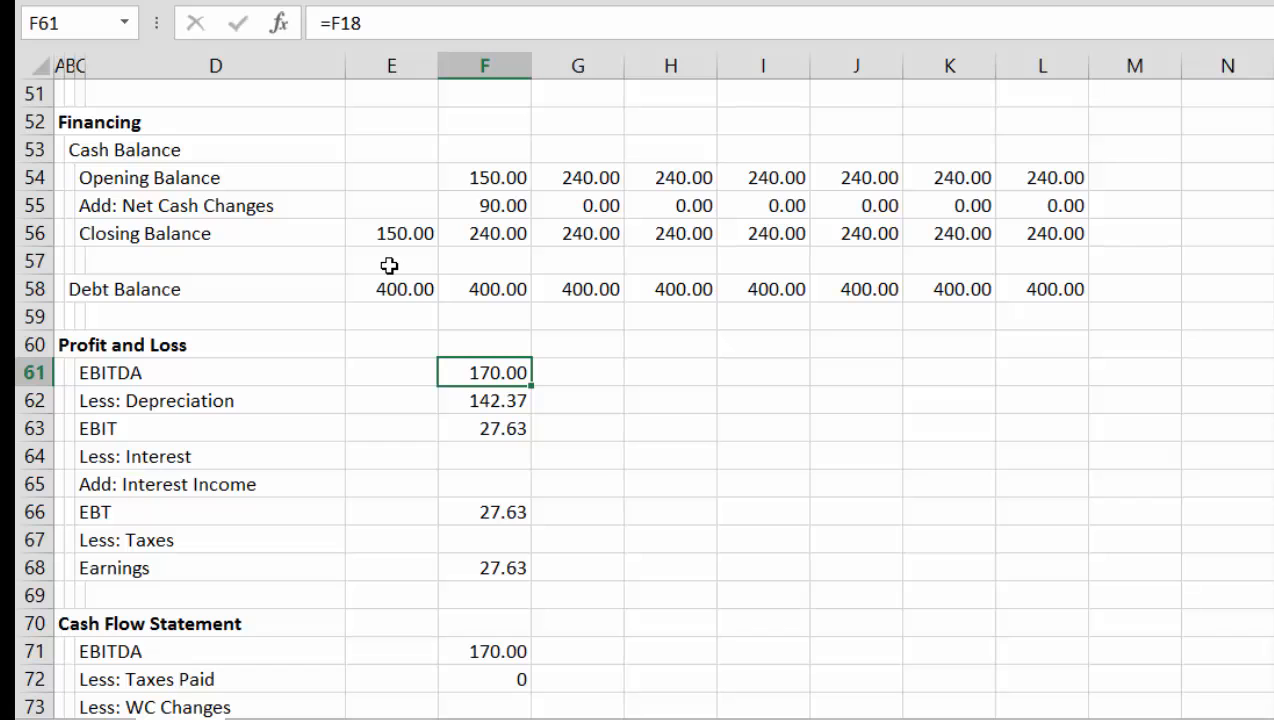
pyautogui.hotkey('shift', 'Down')
pyautogui.hotkey('shift', 'Down')
pyautogui.hotkey('shift', 'Down')
pyautogui.hotkey('shift', 'Down')
pyautogui.hotkey('shift', 'Down')
pyautogui.hotkey('shift', 'Down')
pyautogui.hotkey('shift', 'Down')
pyautogui.hotkey('shift', 'Down')
pyautogui.hotkey('shift', 'Down')
pyautogui.hotkey('shift', 'Down')
pyautogui.hotkey('shift', 'Down')
pyautogui.hotkey('shift', 'Down')
pyautogui.hotkey('shift', 'Down')
pyautogui.hotkey('shift', 'Down')
pyautogui.hotkey('shift', 'Down')
pyautogui.hotkey('shift', 'Down')
pyautogui.hotkey('shift', 'Down')
pyautogui.hotkey('shift', 'Down')
pyautogui.hotkey('shift', 'Down')
pyautogui.hotkey('shift', 'Down')
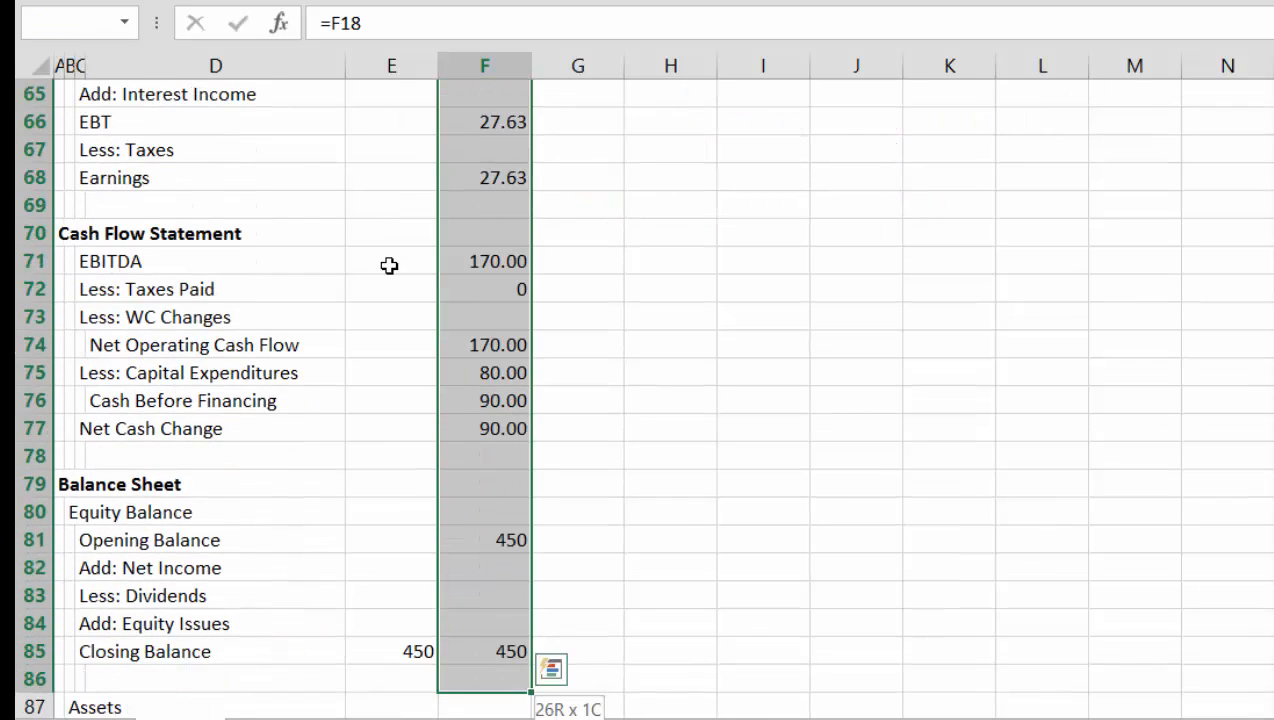
pyautogui.hotkey('shift', 'Up')
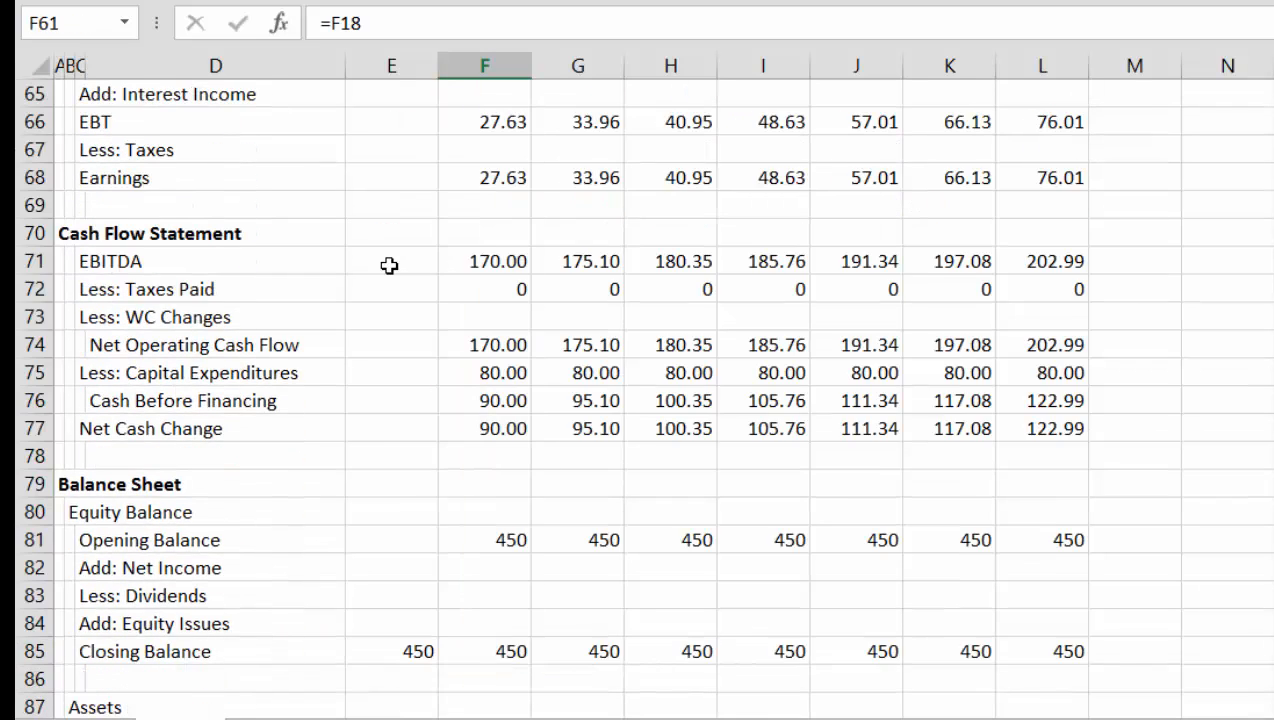
# Link the balance sheet Cash Balance in E88 to the Financing section's cash Closing Balance with =E56
pyautogui.press('Down')
pyautogui.press('Down')
pyautogui.press('Down')
pyautogui.press('Down')
pyautogui.press('Down')
pyautogui.press('Down')
pyautogui.press('Down')
pyautogui.press('Down')
pyautogui.press('Down')
pyautogui.press('Down')
pyautogui.press('Down')
pyautogui.press('Down')
pyautogui.press('Down')
pyautogui.press('Down')
pyautogui.press('Down')
pyautogui.press('Down')
pyautogui.press('Down')
pyautogui.press('Down')
pyautogui.press('Down')
pyautogui.press('Down')
pyautogui.press('Down')
pyautogui.press('Down')
pyautogui.press('Down')
pyautogui.press('Down')
pyautogui.press('Down')
pyautogui.press('Down')
pyautogui.press('Down')
pyautogui.press('Down')
pyautogui.press('Down')
pyautogui.press('Down')
pyautogui.press('Down')
pyautogui.press('Down')
pyautogui.press('Down')
pyautogui.press('Down')
pyautogui.press('Down')
pyautogui.press('Down')
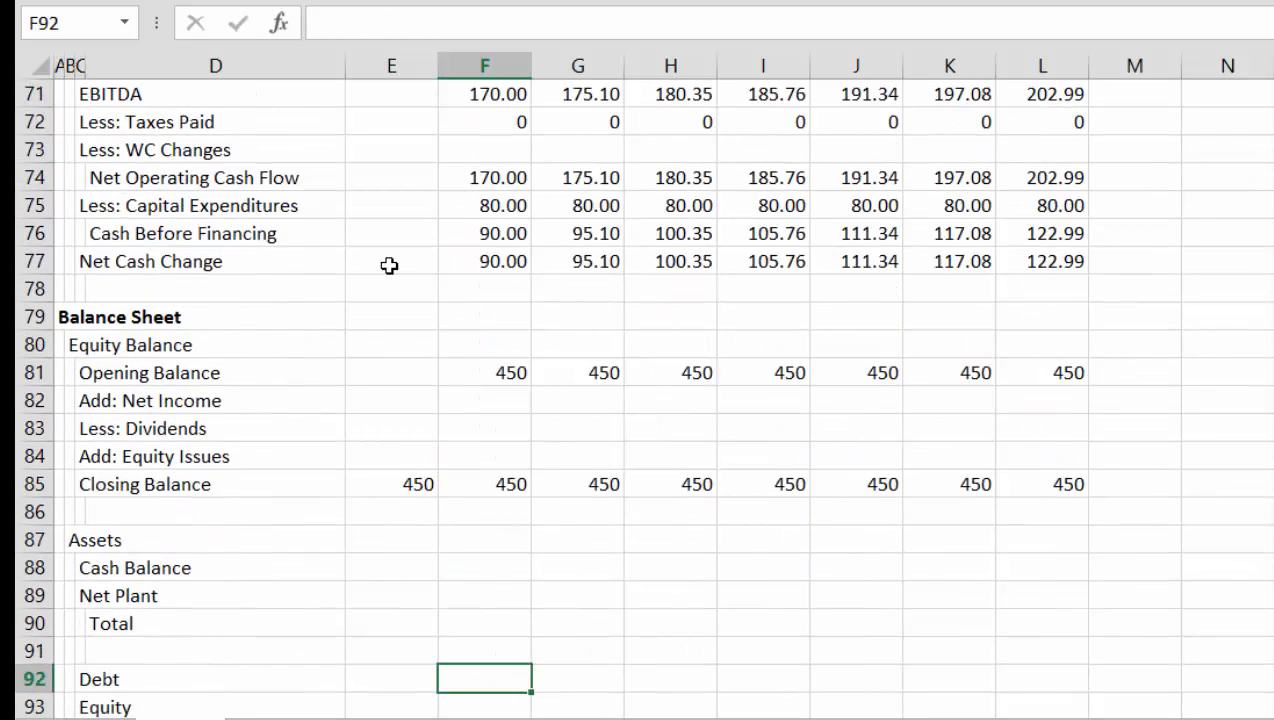
pyautogui.press('Up')
pyautogui.press('Up')
pyautogui.press('Up')
pyautogui.press('Up')
pyautogui.press('Up')
pyautogui.press('Up')
pyautogui.press('Up')
pyautogui.press('Up')
pyautogui.press('Up')
pyautogui.press('Left')
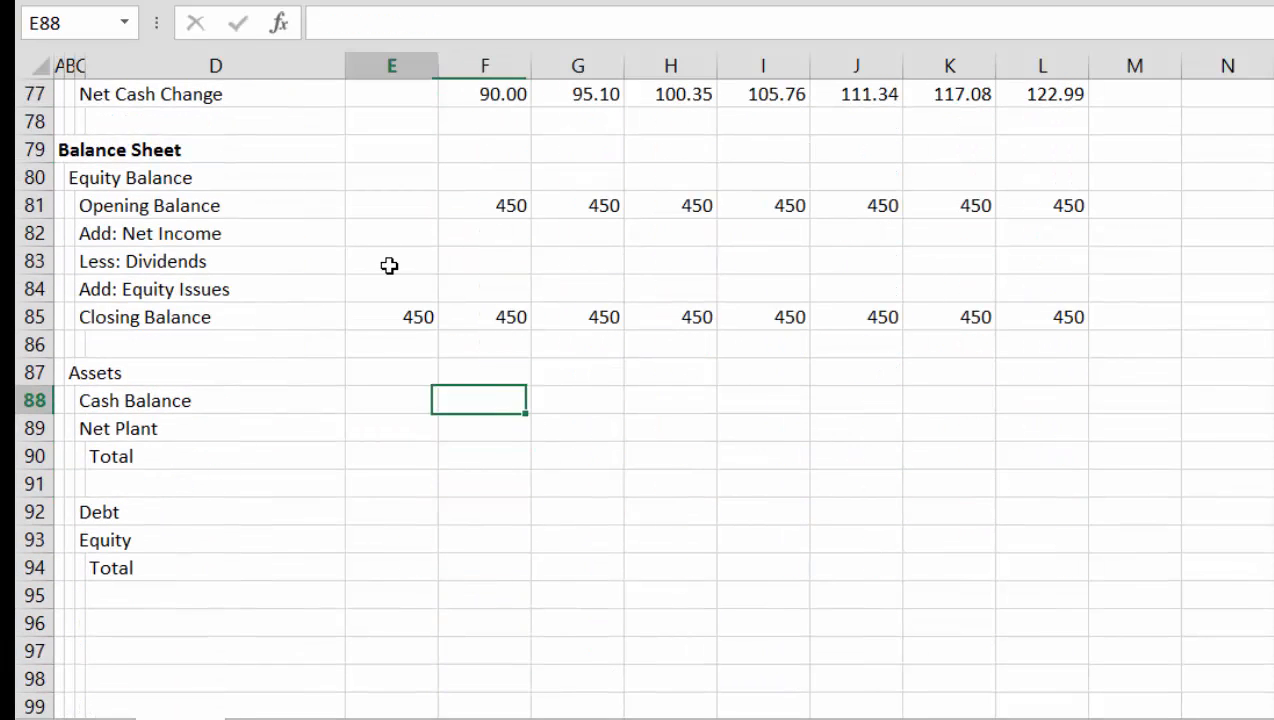
pyautogui.write('=')
pyautogui.press('Up')
pyautogui.press('Up')
pyautogui.press('Up')
pyautogui.press('Up')
pyautogui.press('Up')
pyautogui.press('Up')
pyautogui.press('Up')
pyautogui.press('Up')
pyautogui.press('Up')
pyautogui.press('Up')
pyautogui.press('Up')
pyautogui.press('Up')
pyautogui.press('Up')
pyautogui.press('Up')
pyautogui.press('Up')
pyautogui.press('Up')
pyautogui.press('Up')
pyautogui.press('Up')
pyautogui.press('Up')
pyautogui.press('Up')
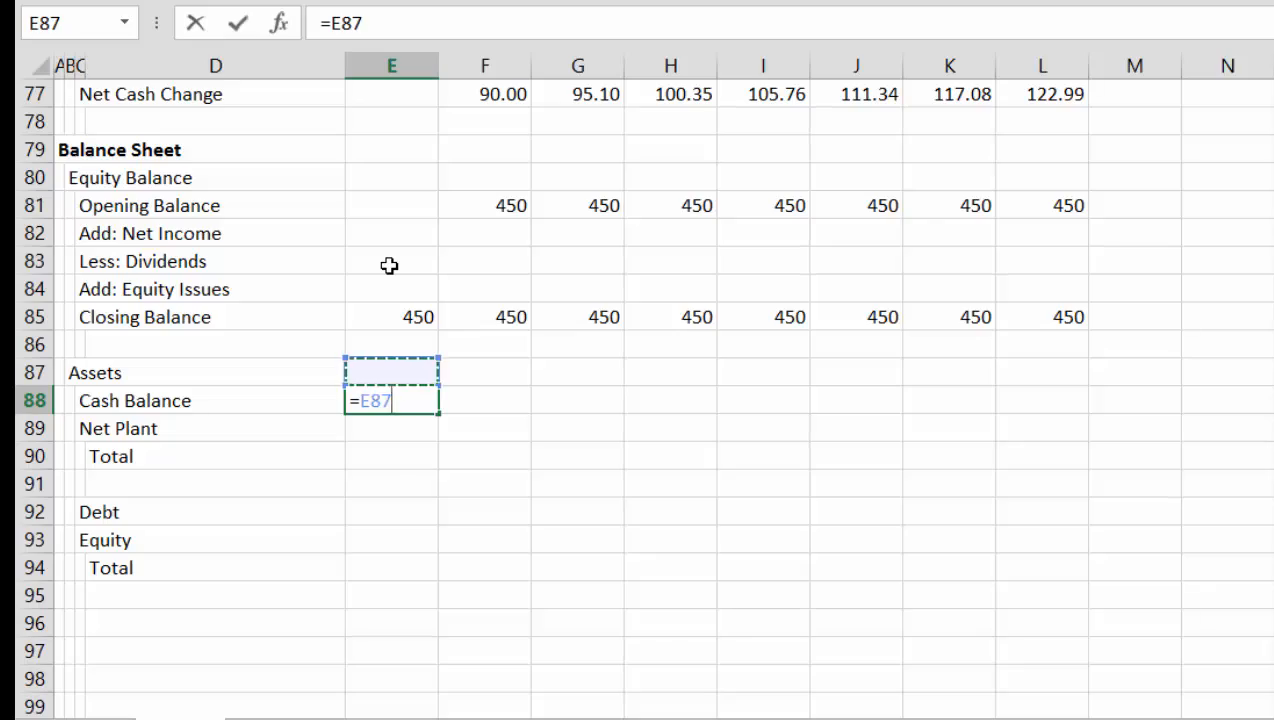
pyautogui.press('Up')
pyautogui.press('Up')
pyautogui.press('Up')
pyautogui.press('Up')
pyautogui.press('Up')
pyautogui.press('Up')
pyautogui.press('Up')
pyautogui.press('Up')
pyautogui.press('Up')
pyautogui.press('Up')
pyautogui.press('Up')
pyautogui.press('Up')
pyautogui.press('Up')
pyautogui.press('Up')
pyautogui.press('Up')
pyautogui.press('Up')
pyautogui.press('Up')
pyautogui.press('Up')
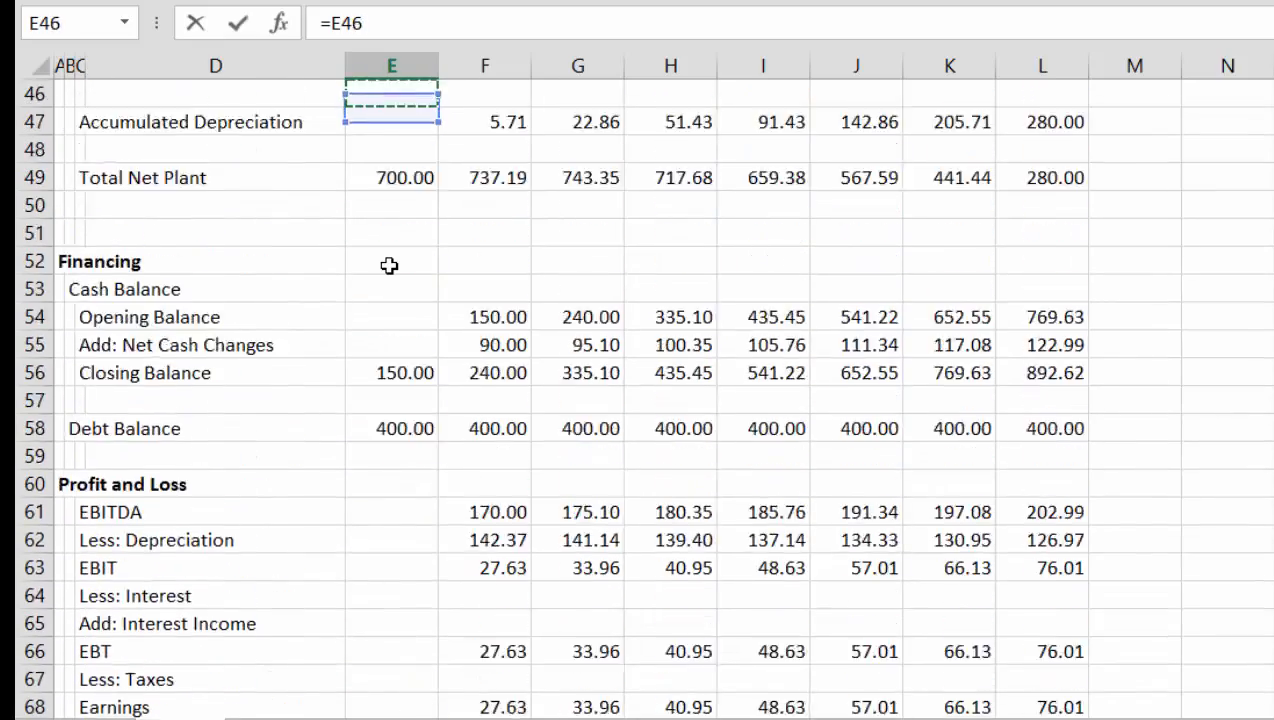
pyautogui.press('Down')
pyautogui.press('Down')
pyautogui.press('Down')
pyautogui.press('Down')
pyautogui.press('Down')
pyautogui.press('Down')
pyautogui.press('Down')
pyautogui.press('Down')
pyautogui.press('Down')
pyautogui.press('Down')
pyautogui.press('Down')
pyautogui.press('Down')
pyautogui.press('Down')
pyautogui.press('Up')
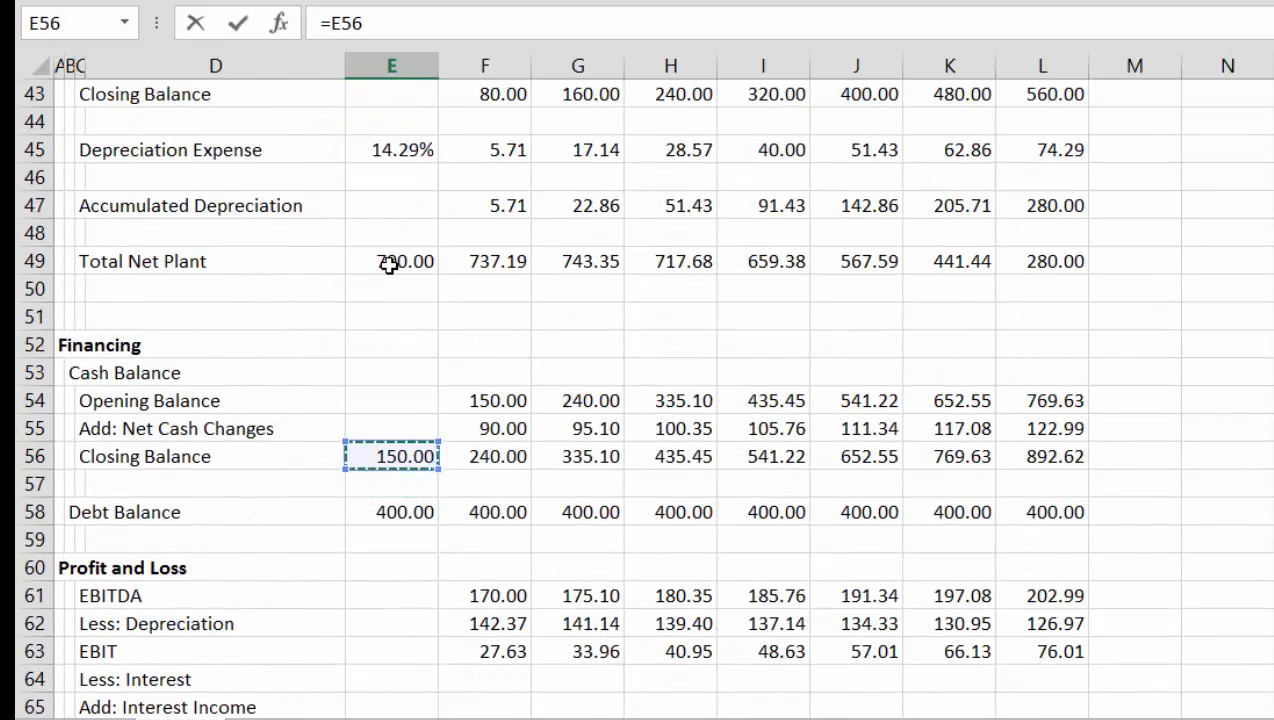
pyautogui.press('Return')
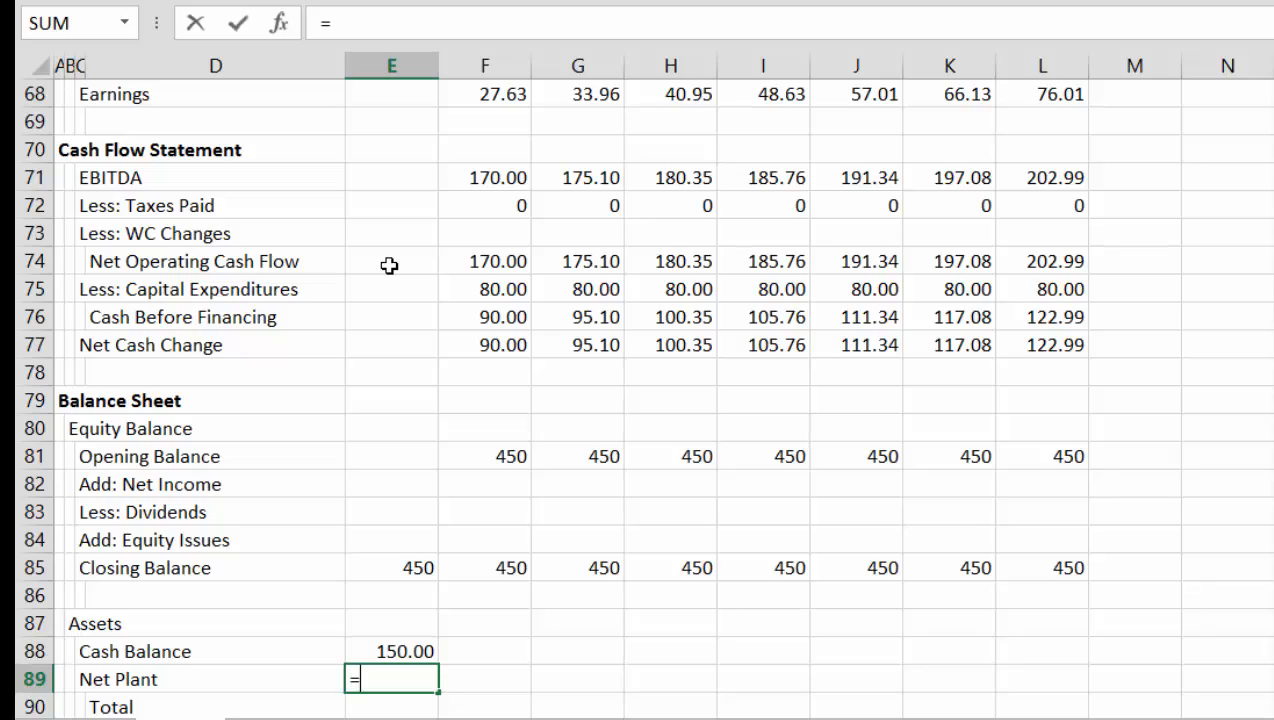
# Link the balance sheet Net Plant in E89 to the Total Net Plant row with =E49
pyautogui.write('=')
pyautogui.press('Up')
pyautogui.press('Up')
pyautogui.press('Up')
pyautogui.press('Up')
pyautogui.press('Up')
pyautogui.press('Up')
pyautogui.press('Up')
pyautogui.press('Up')
pyautogui.press('Up')
pyautogui.press('Up')
pyautogui.press('Up')
pyautogui.press('Up')
pyautogui.press('Up')
pyautogui.press('Up')
pyautogui.press('Up')
pyautogui.press('Up')
pyautogui.press('Up')
pyautogui.press('Up')
pyautogui.press('Up')
pyautogui.press('Up')
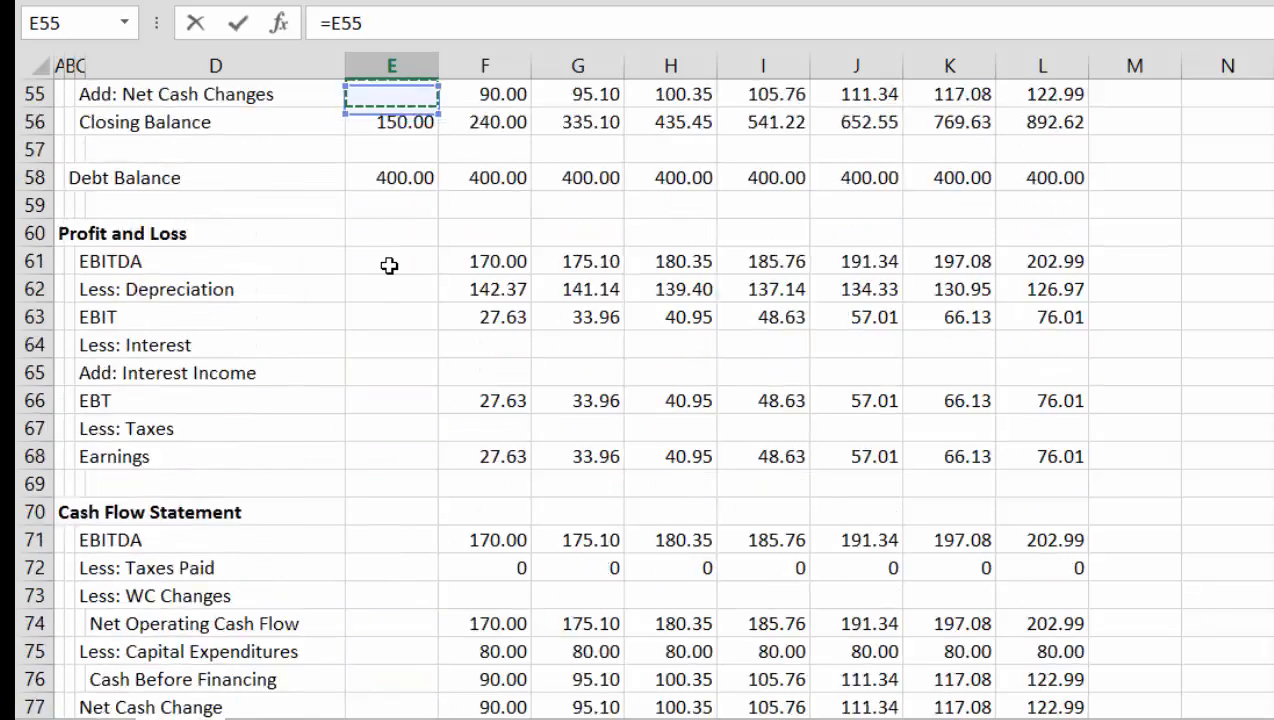
pyautogui.press('Up')
pyautogui.press('Up')
pyautogui.press('Up')
pyautogui.press('Up')
pyautogui.press('Up')
pyautogui.press('Up')
pyautogui.press('Up')
pyautogui.press('Up')
pyautogui.press('Up')
pyautogui.press('Up')
pyautogui.press('Up')
pyautogui.press('Up')
pyautogui.press('Up')
pyautogui.press('Up')
pyautogui.press('Up')
pyautogui.press('Up')
pyautogui.press('Up')
pyautogui.press('Up')
pyautogui.press('Up')
pyautogui.press('Up')
pyautogui.press('Down')
pyautogui.press('Down')
pyautogui.press('Down')
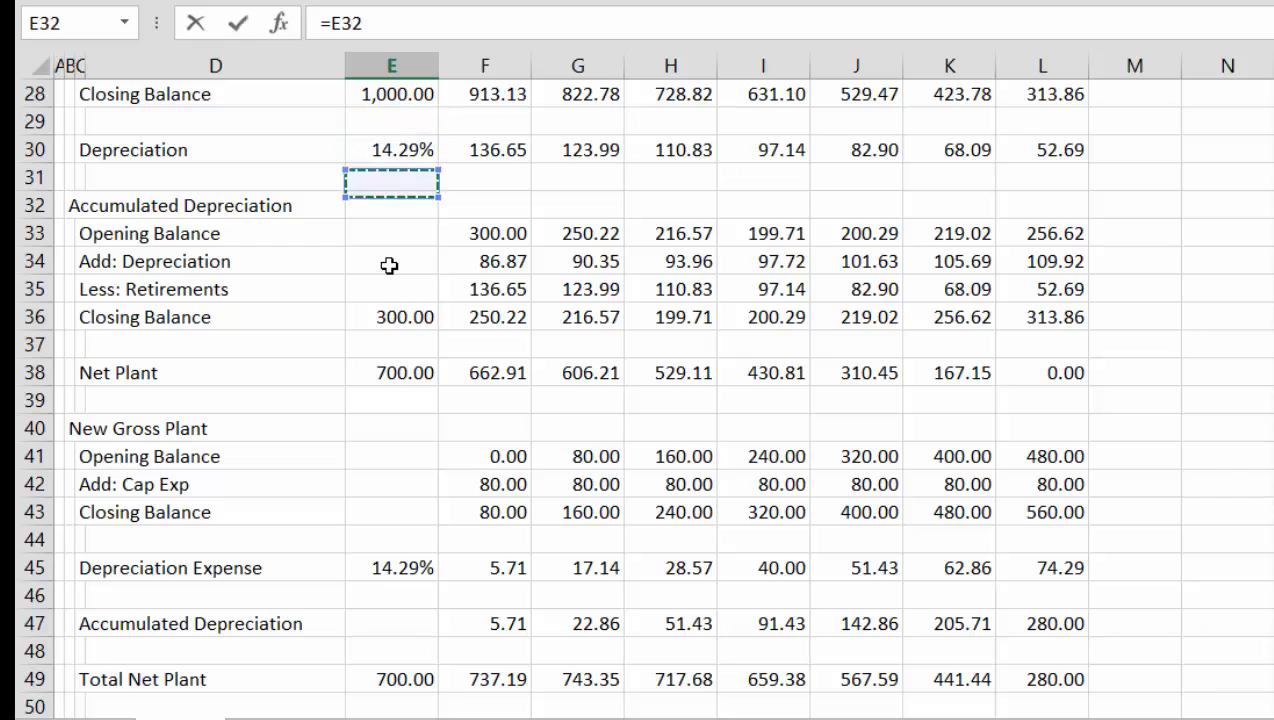
pyautogui.press('Down')
pyautogui.press('Down')
pyautogui.press('Down')
pyautogui.press('Down')
pyautogui.press('Down')
pyautogui.press('Down')
pyautogui.press('Down')
pyautogui.press('Down')
pyautogui.press('Down')
pyautogui.press('Down')
pyautogui.press('Down')
pyautogui.press('Down')
pyautogui.press('Down')
pyautogui.press('Down')
pyautogui.press('Down')
pyautogui.press('Down')
pyautogui.press('Down')
pyautogui.press('Down')
pyautogui.press('Up')
pyautogui.press('Return')
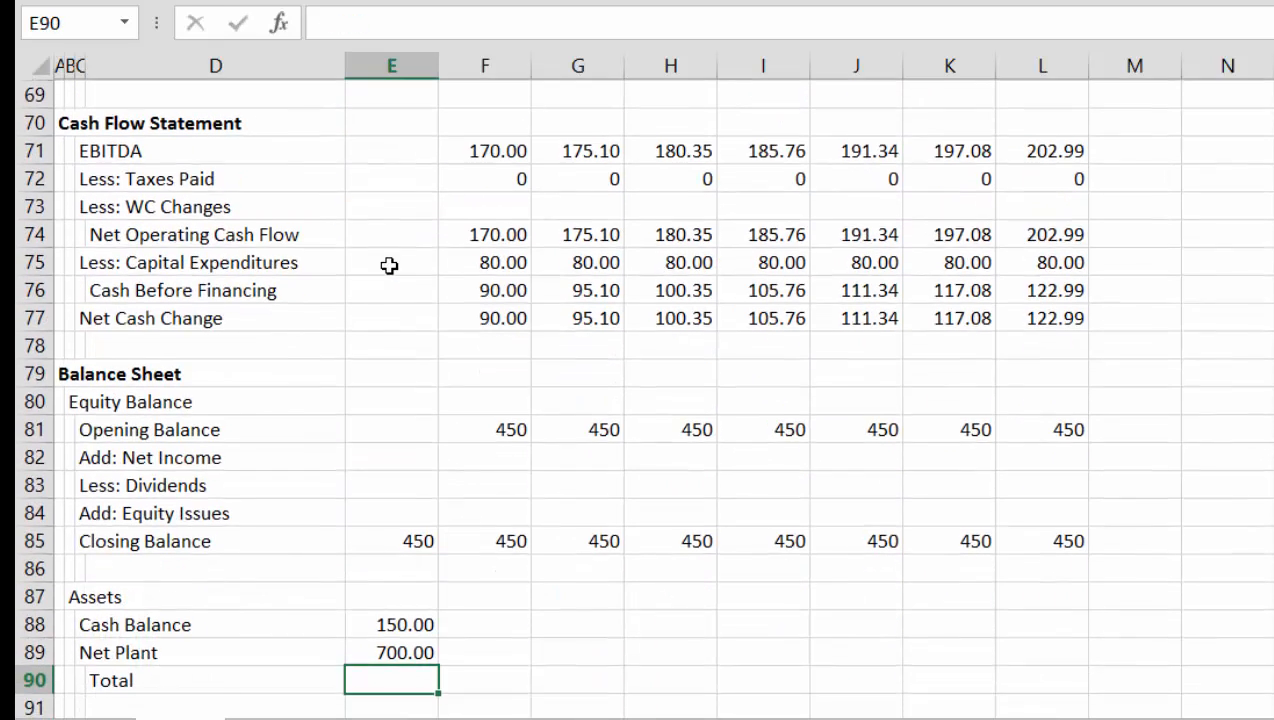
# Total the assets in E90 with =SUM(E88:E89)
pyautogui.hotkey('alt', '=')
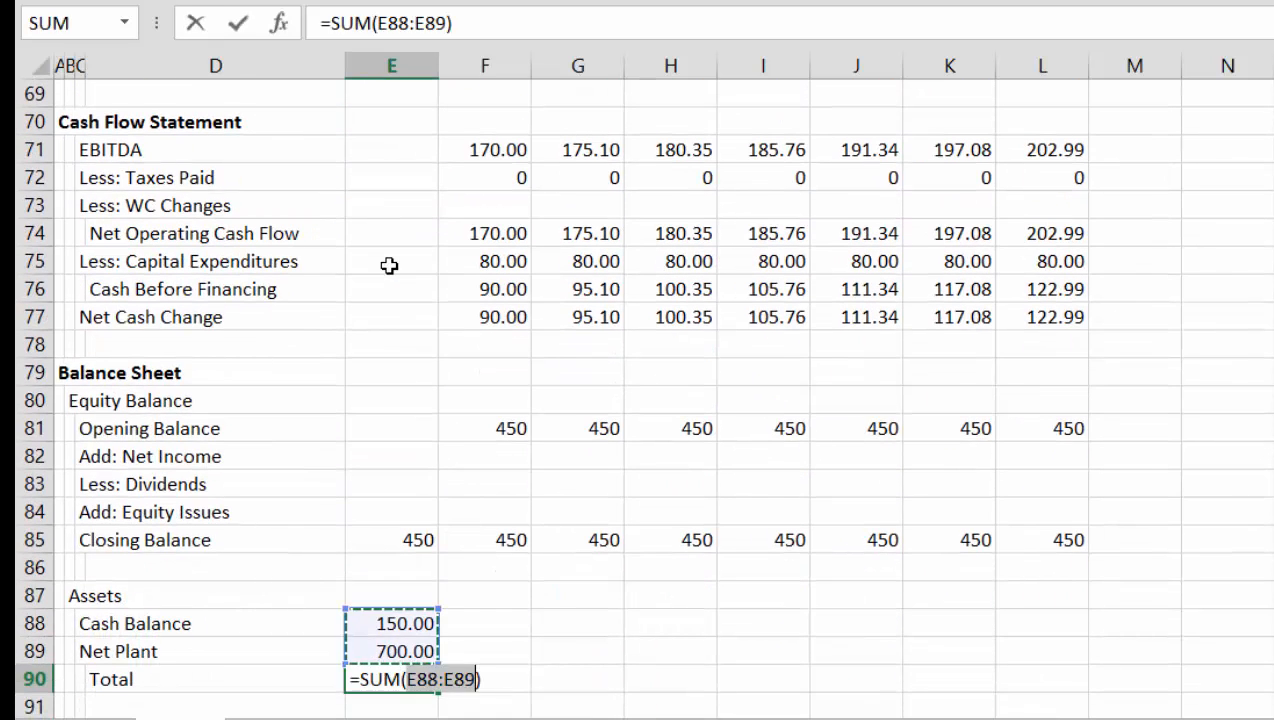
pyautogui.press('Return')
# Link the balance sheet Debt in E92 to the Financing section's Debt Balance with =E58
pyautogui.press('Down')
pyautogui.press('Down')
pyautogui.press('Up')
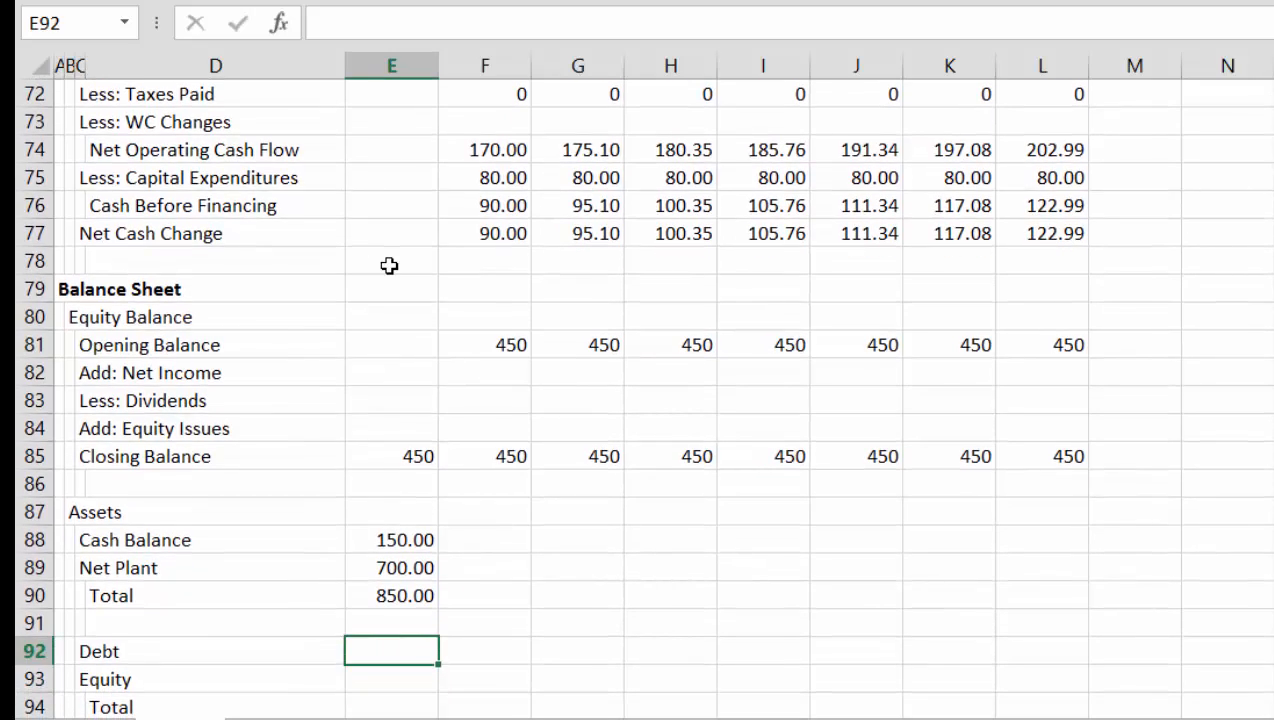
pyautogui.write('=')
pyautogui.press('Up')
pyautogui.press('Up')
pyautogui.press('Up')
pyautogui.press('Up')
pyautogui.press('Up')
pyautogui.press('Up')
pyautogui.press('Up')
pyautogui.press('Up')
pyautogui.press('Up')
pyautogui.press('Up')
pyautogui.press('Up')
pyautogui.press('Up')
pyautogui.press('Up')
pyautogui.press('Up')
pyautogui.press('Up')
pyautogui.press('Up')
pyautogui.press('Up')
pyautogui.press('Up')
pyautogui.press('Up')
pyautogui.press('Up')
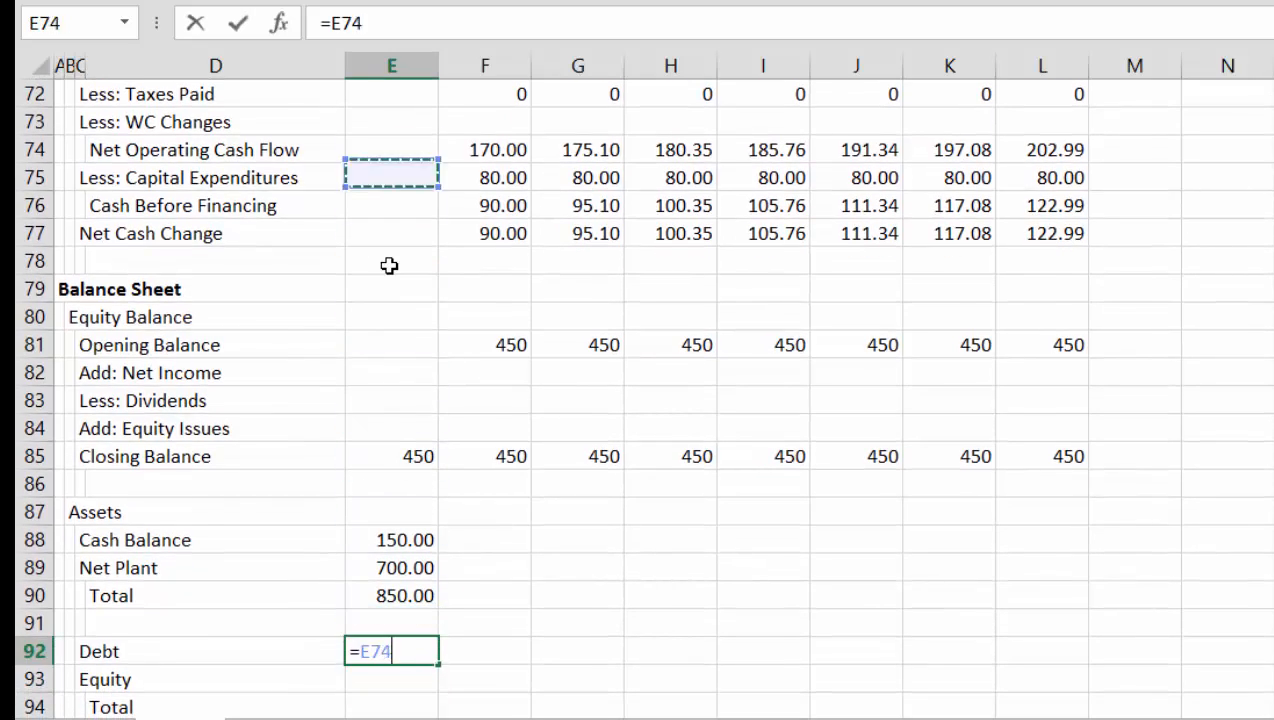
pyautogui.press('Up')
pyautogui.press('Up')
pyautogui.press('Up')
pyautogui.press('Up')
pyautogui.press('Up')
pyautogui.press('Up')
pyautogui.press('Up')
pyautogui.press('Up')
pyautogui.press('Up')
pyautogui.press('Up')
pyautogui.press('Up')
pyautogui.press('Down')
pyautogui.press('Down')
pyautogui.press('Down')
pyautogui.press('Down')
pyautogui.press('Down')
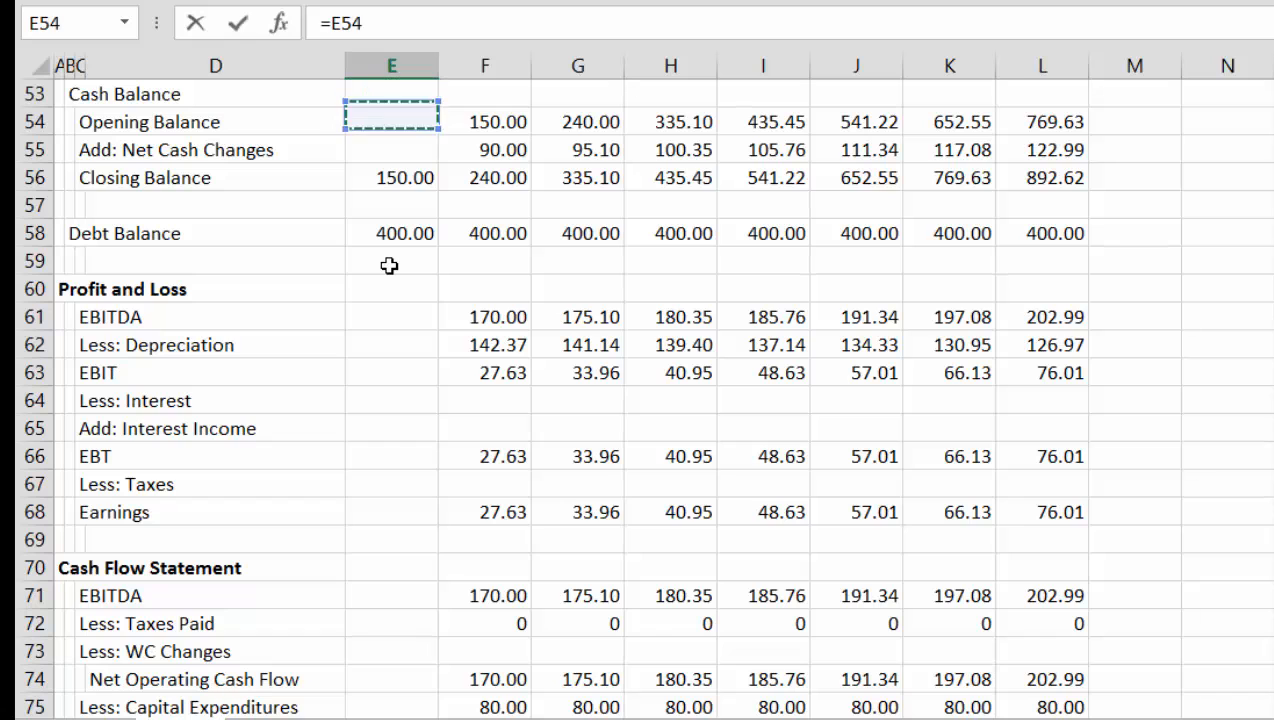
pyautogui.press('Escape')
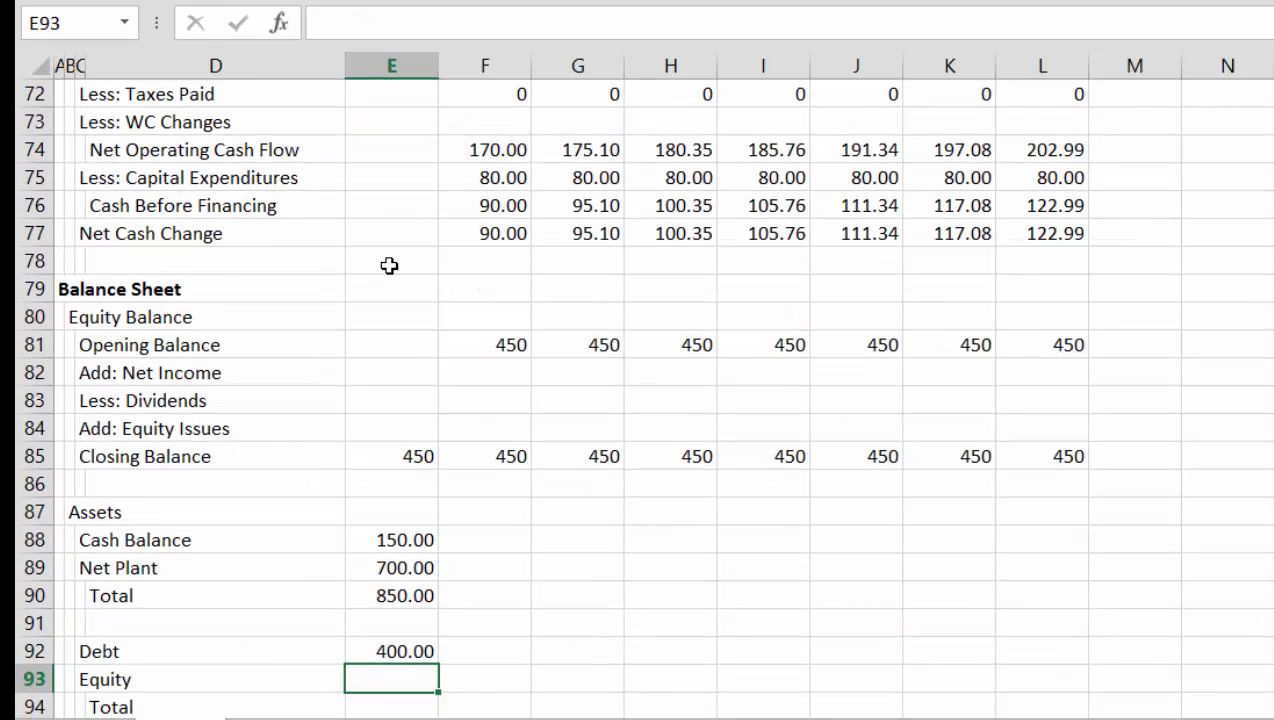
# Link the balance sheet Equity in E93 to the equity Closing Balance with =E85
pyautogui.write('=')
pyautogui.press('Up')
pyautogui.press('Up')
pyautogui.press('Up')
pyautogui.press('Up')
pyautogui.press('Up')
pyautogui.press('Up')
pyautogui.press('Up')
pyautogui.press('Up')
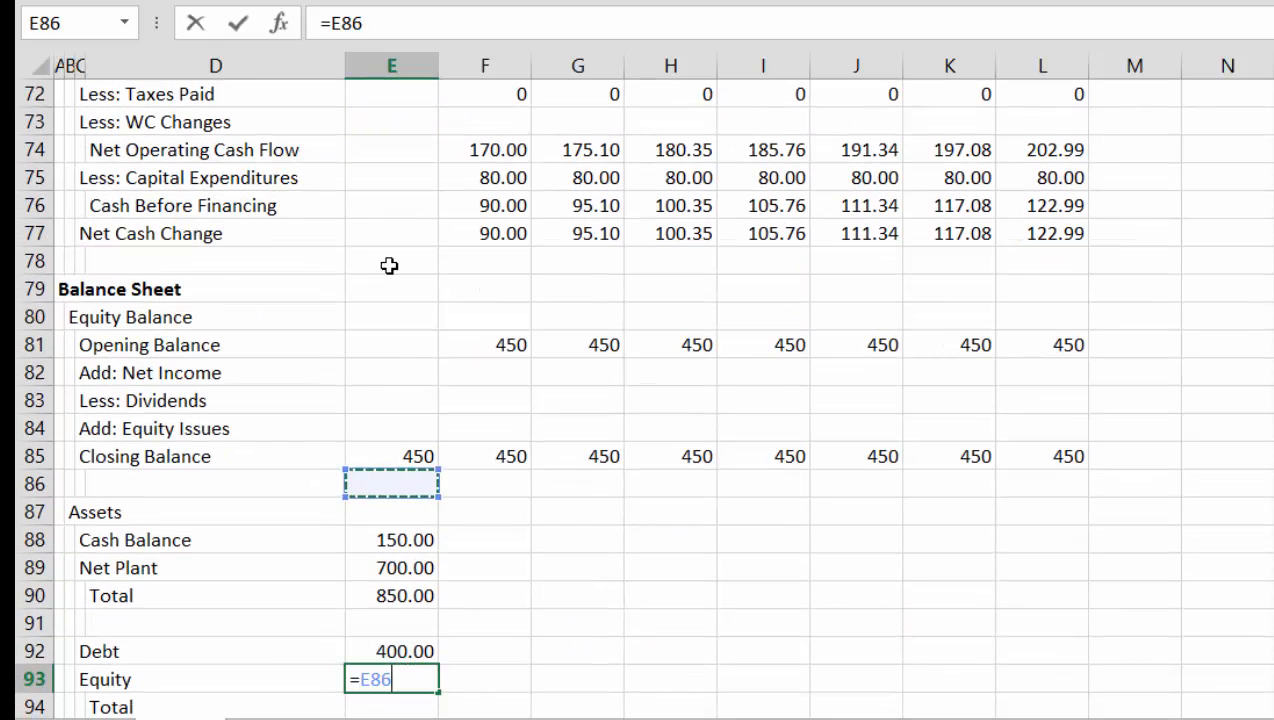
pyautogui.press('Return')
# Format the Equity Balance rows in E81:L85 and the balance sheet Equity in E93 as numbers with two decimal places
pyautogui.press('Up')
pyautogui.press('Up')
pyautogui.press('Up')
pyautogui.press('Up')
pyautogui.press('Up')
pyautogui.press('Up')
pyautogui.press('Up')
pyautogui.press('Up')
pyautogui.press('Up')
pyautogui.press('Up')
pyautogui.press('Up')
pyautogui.press('Up')
pyautogui.press('Up')
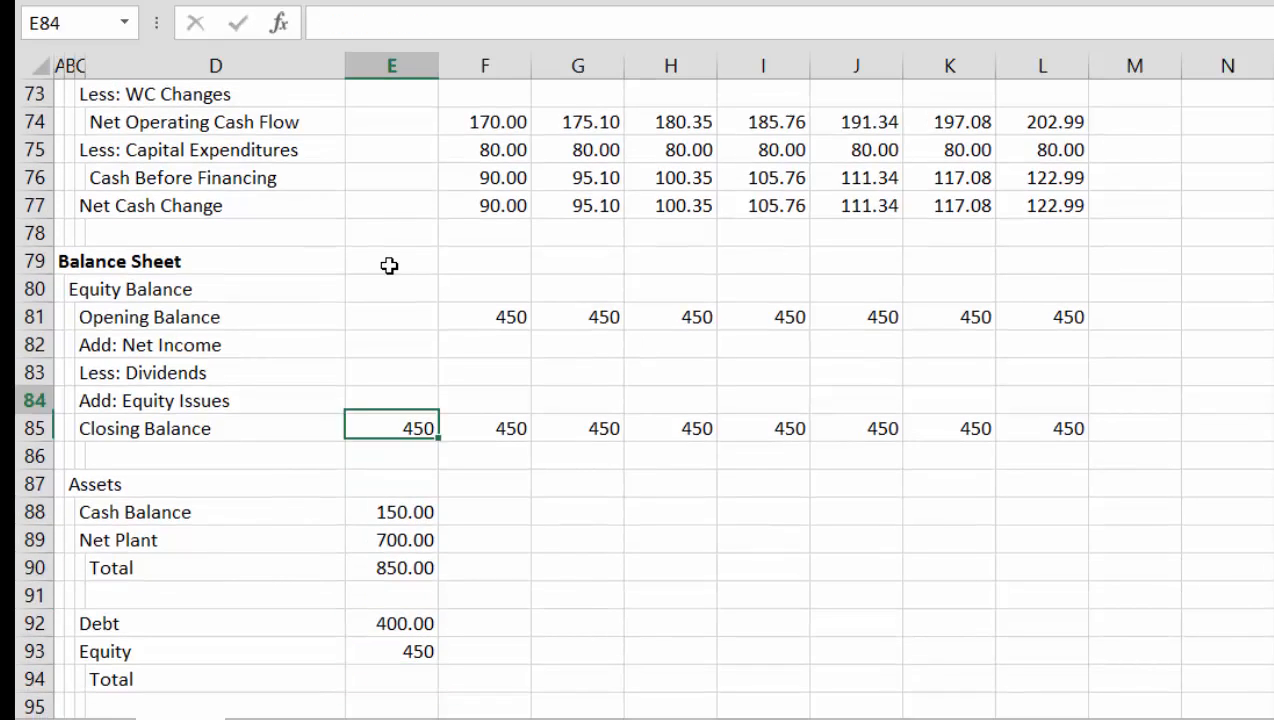
pyautogui.hotkey('shift', 'Down')
pyautogui.hotkey('shift', 'Down')
pyautogui.hotkey('shift', 'Down')
pyautogui.hotkey('shift', 'Down')
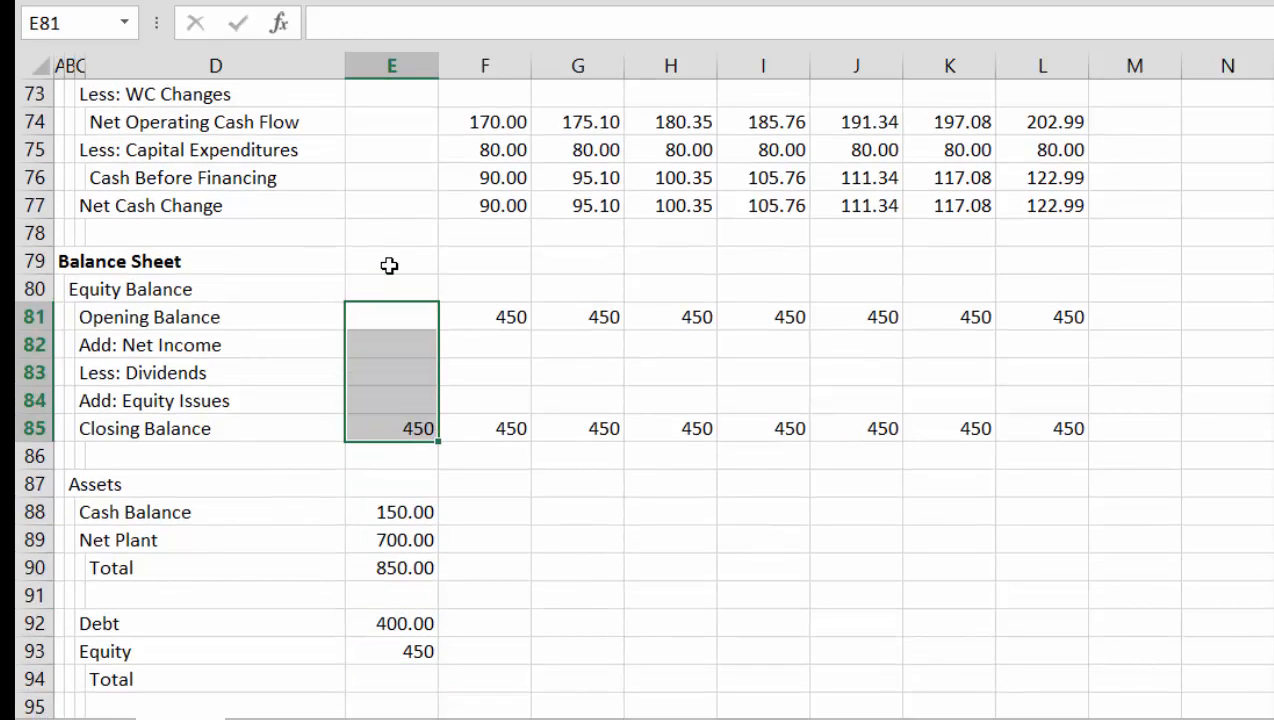
pyautogui.hotkey('ctrl', 'shift', 'Right')
pyautogui.hotkey('ctrl', 'shift', 'Right')
pyautogui.press('Down')
pyautogui.press('Down')
pyautogui.press('Down')
pyautogui.press('Down')
pyautogui.press('Down')
pyautogui.press('Down')
pyautogui.press('Down')
pyautogui.press('Down')
pyautogui.press('Down')
pyautogui.press('Down')
pyautogui.press('Down')
pyautogui.press('Down')
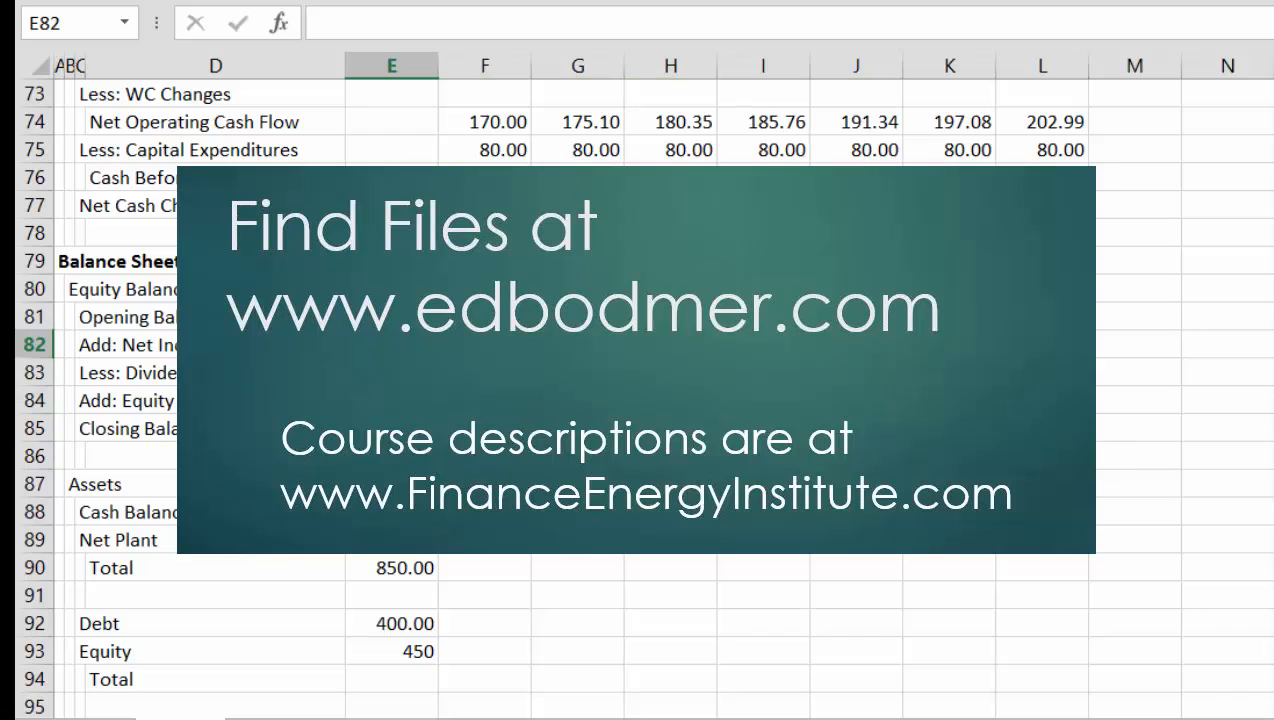
pyautogui.hotkey('ctrl', 'shift', '1')
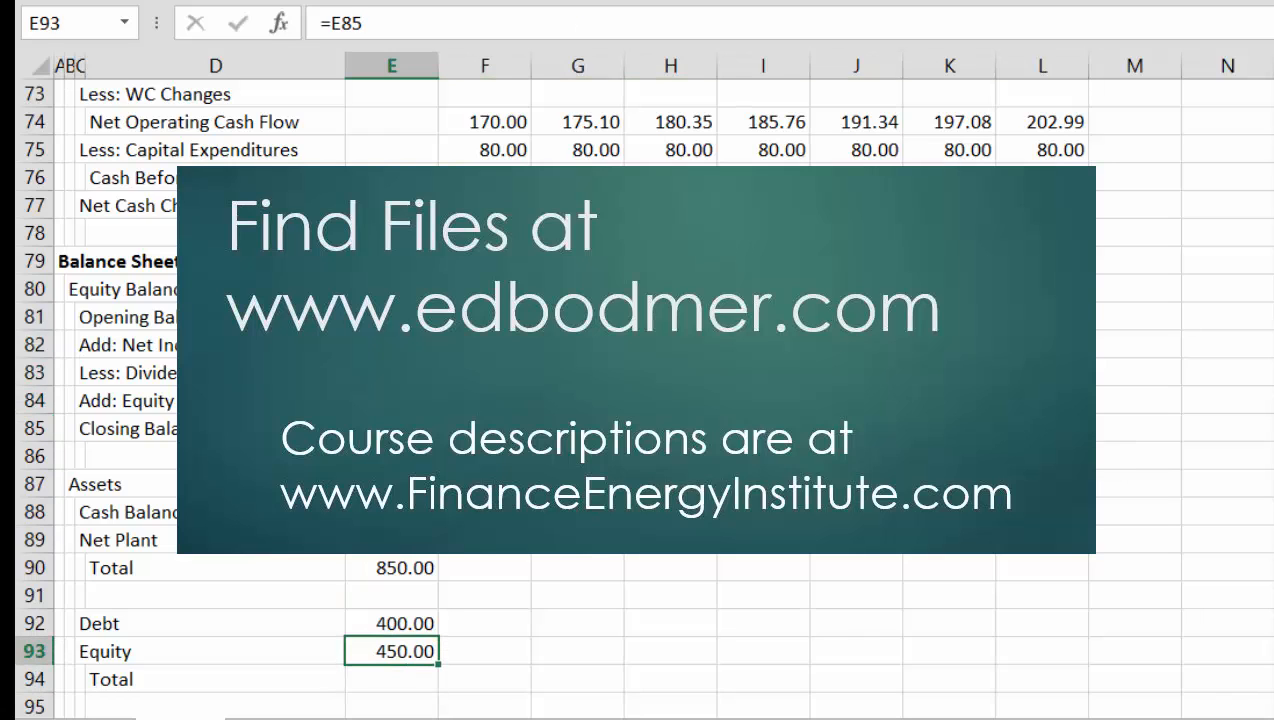
# Total the debt and equity in E94 with =SUM(E92:E93)
pyautogui.press('Down')
pyautogui.hotkey('alt', '=')
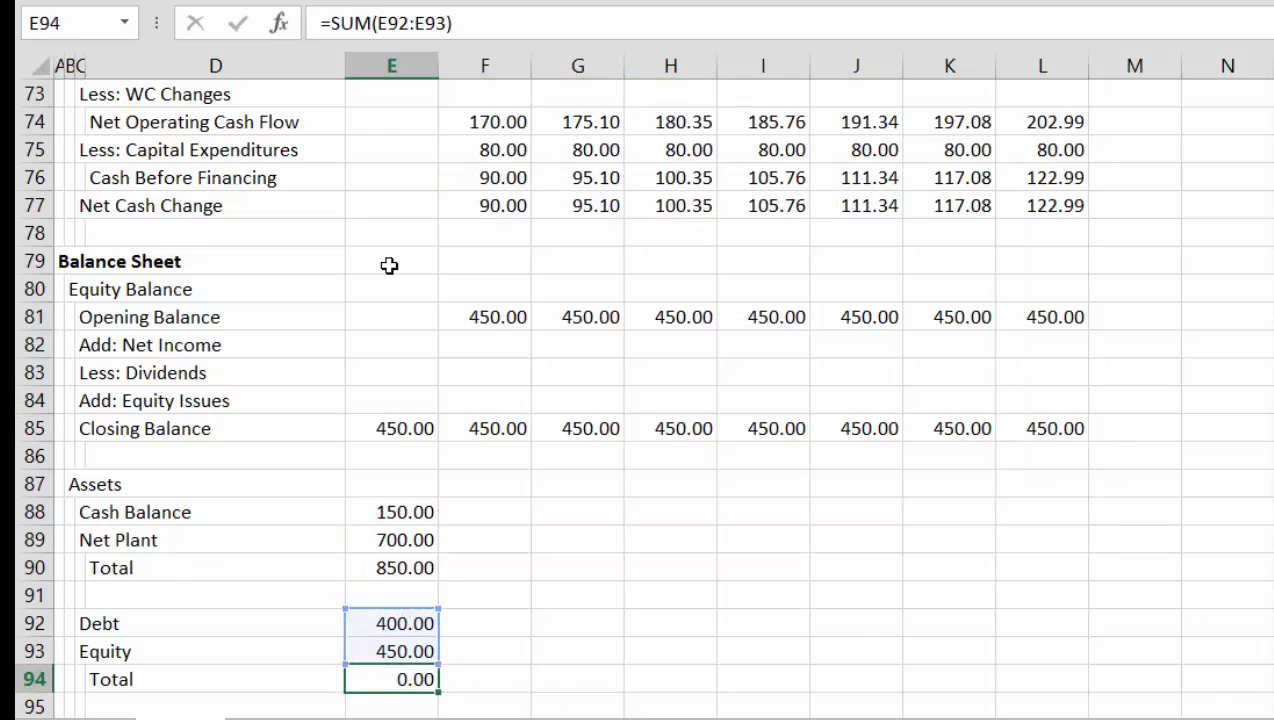
pyautogui.press('Return')
# Enter the balance check in E96 as total debt and equity minus total assets with =E94-E90
pyautogui.press('Down')
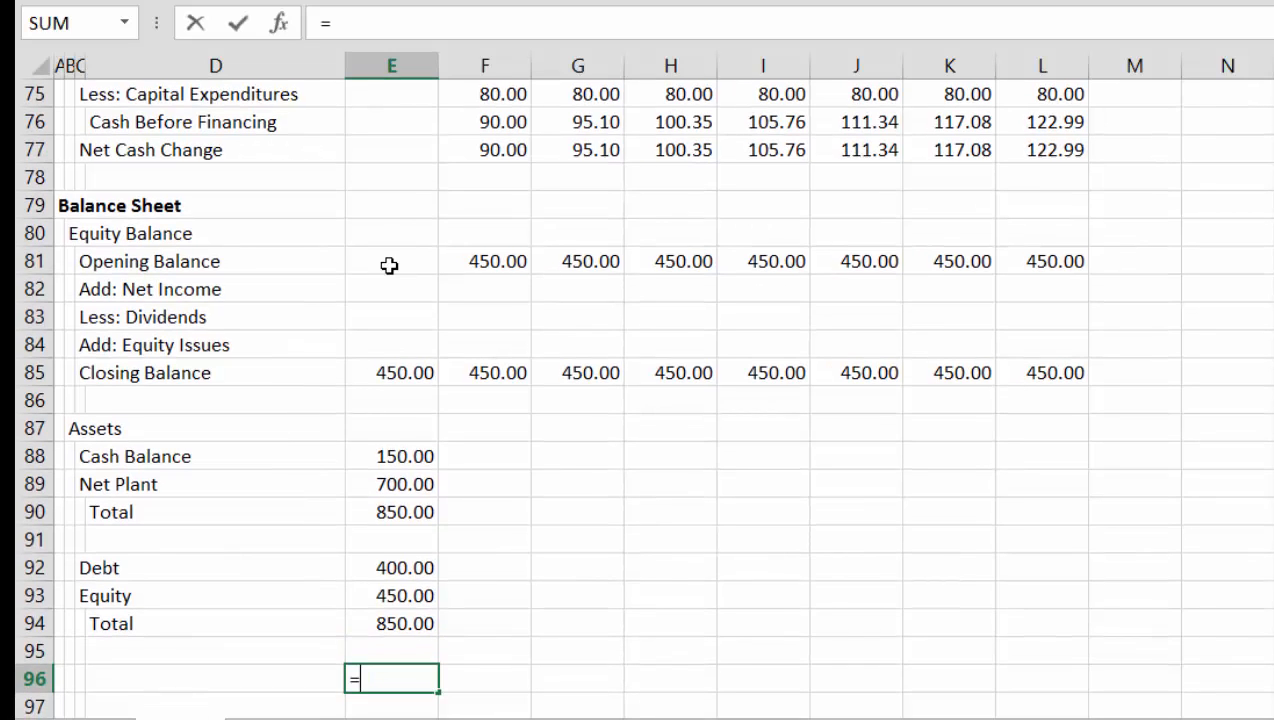
pyautogui.write('=')
pyautogui.press('Up')
pyautogui.press('Up')
pyautogui.write('-')
pyautogui.press('Up')
pyautogui.press('Up')
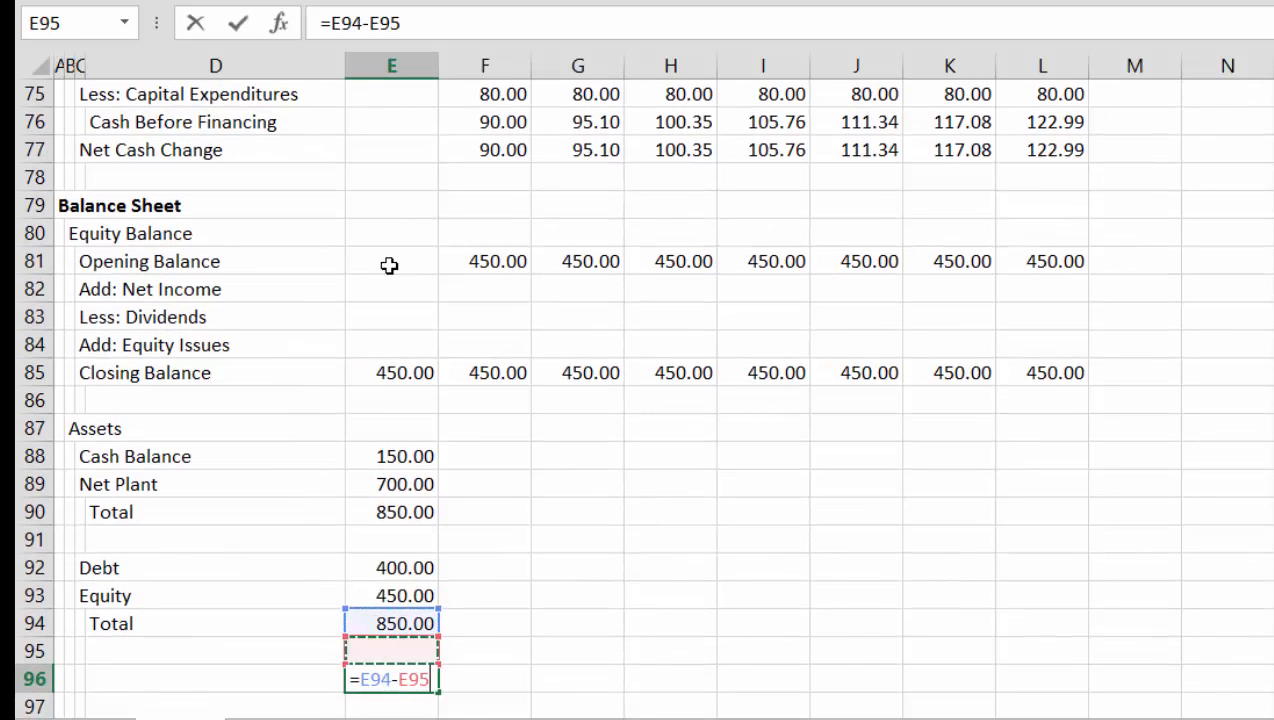
pyautogui.press('Up')
pyautogui.press('Up')
pyautogui.press('Up')
pyautogui.press('Return')
# Label the balance check row Difference in C96
pyautogui.press('Up')
pyautogui.press('Left')
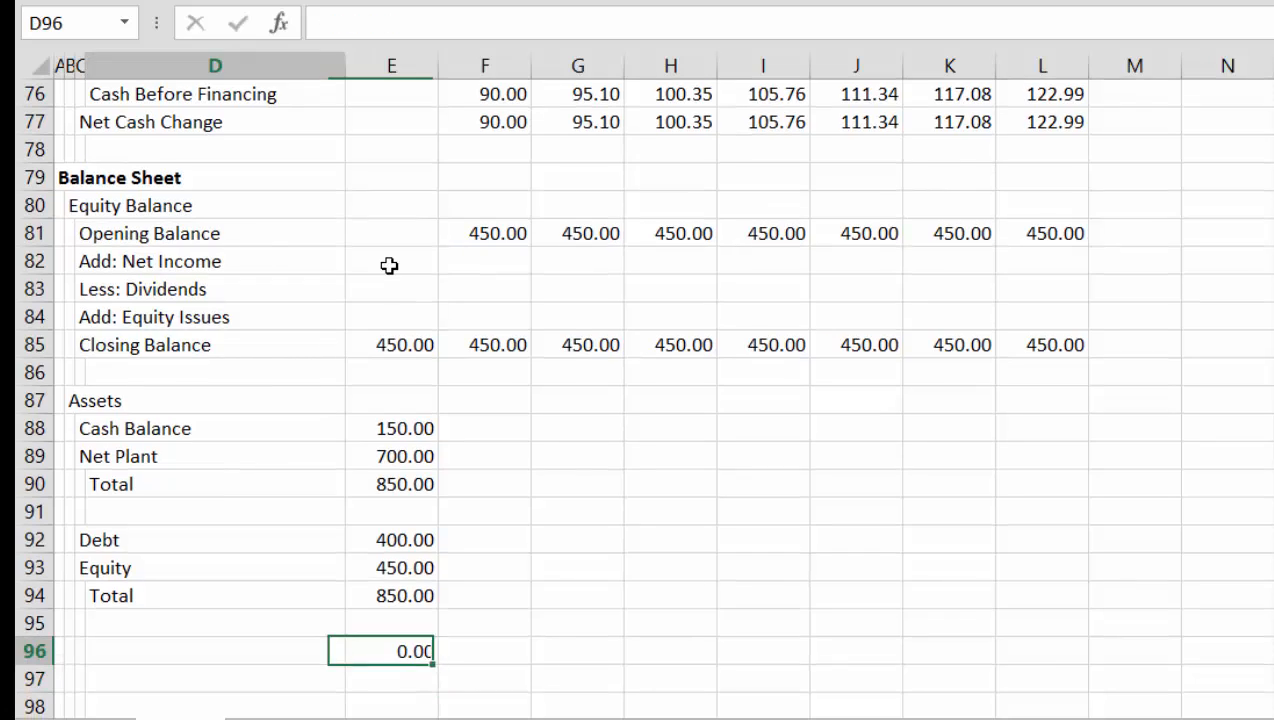
pyautogui.press('Left')
pyautogui.write('Differe')
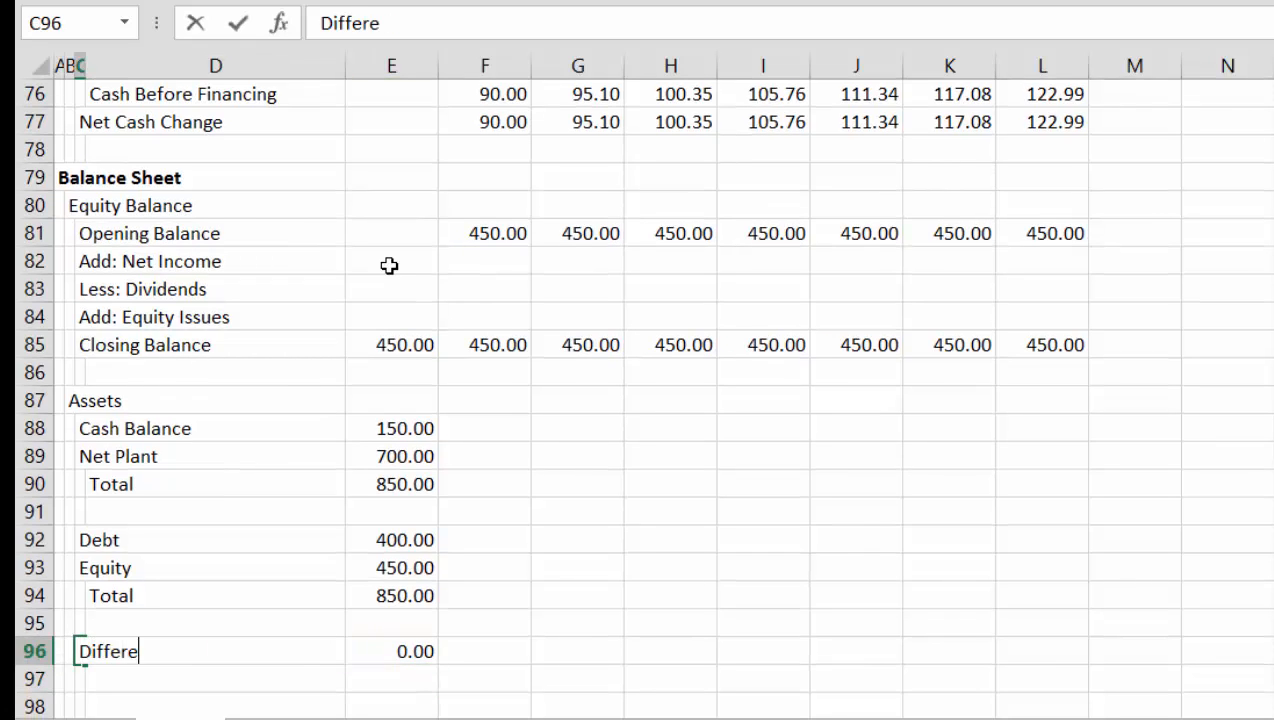
pyautogui.write('nce')
pyautogui.press('Return')
# Fill the assets, debt, equity, total and difference formulas in E88:E96 across to column L
pyautogui.press('Up')
pyautogui.press('Right')
pyautogui.press('Right')
pyautogui.press('Up')
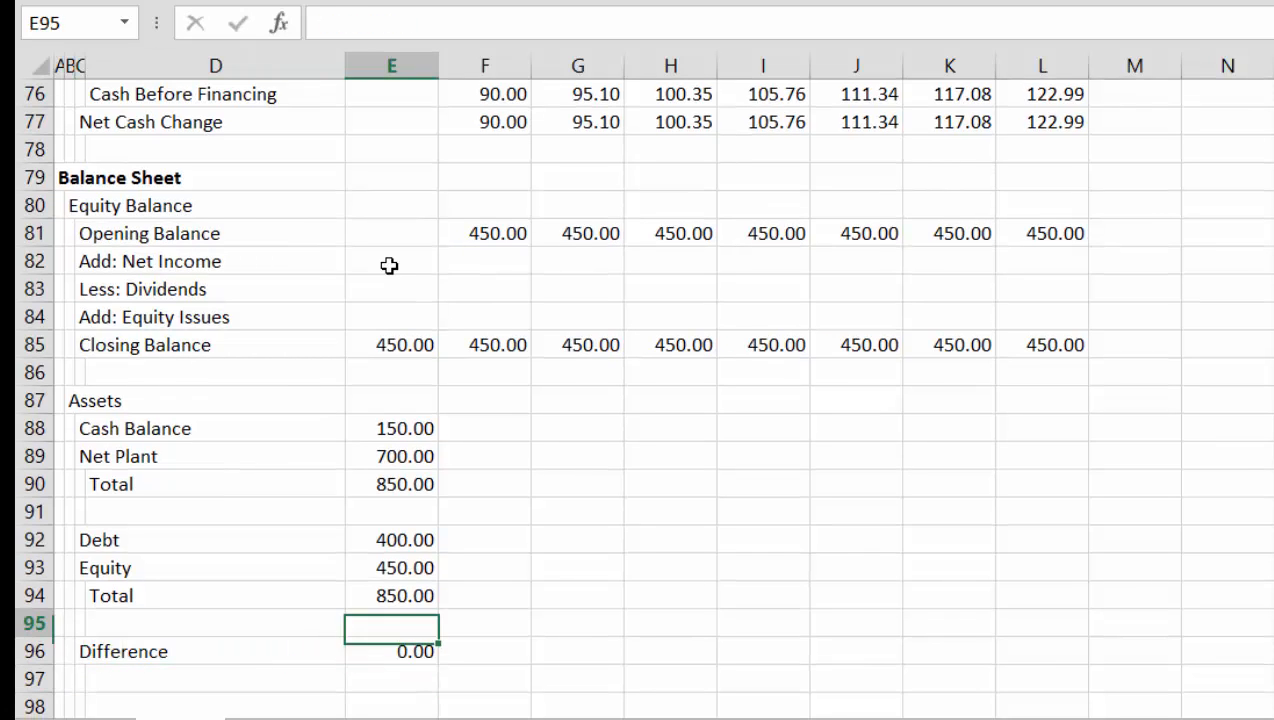
pyautogui.press('Up')
pyautogui.press('Up')
pyautogui.press('Up')
pyautogui.press('Up')
pyautogui.press('Up')
pyautogui.press('Up')
pyautogui.press('Up')
pyautogui.hotkey('shift', 'Down')
pyautogui.hotkey('shift', 'Down')
pyautogui.hotkey('shift', 'Down')
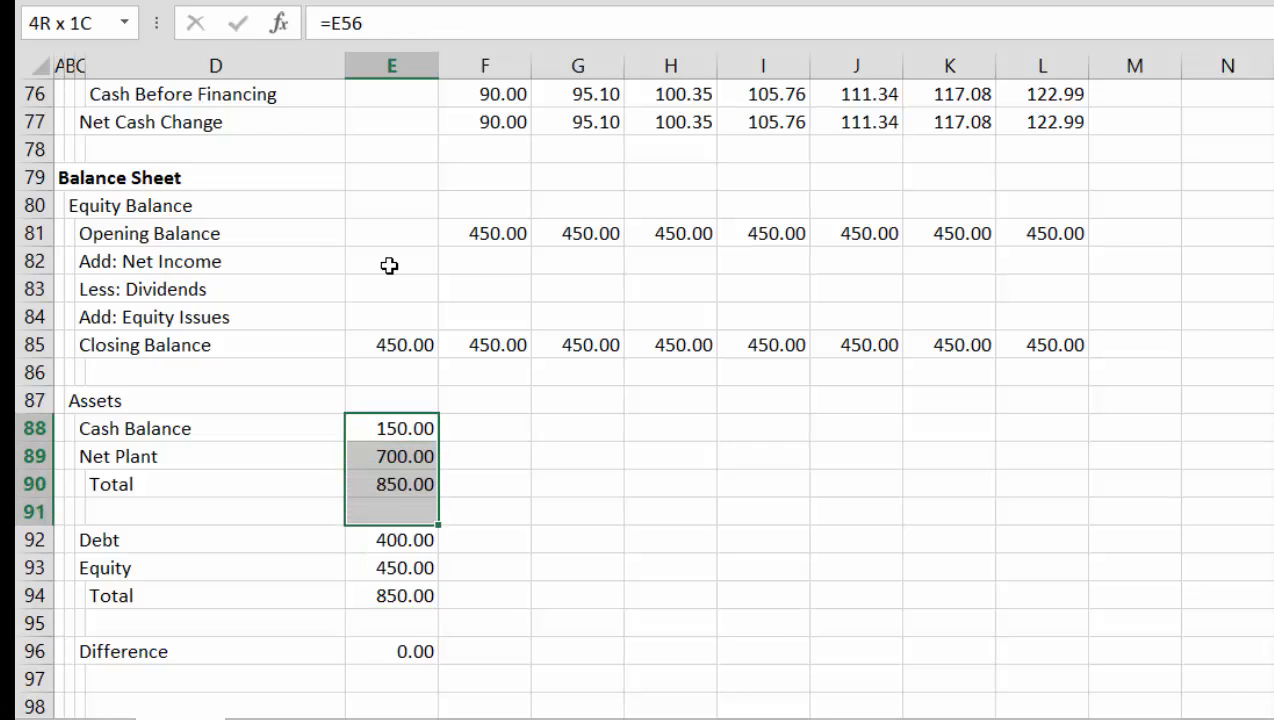
pyautogui.hotkey('shift', 'Down')
pyautogui.hotkey('shift', 'Down')
pyautogui.hotkey('shift', 'Down')
pyautogui.hotkey('shift', 'Down')
pyautogui.hotkey('shift', 'Down')
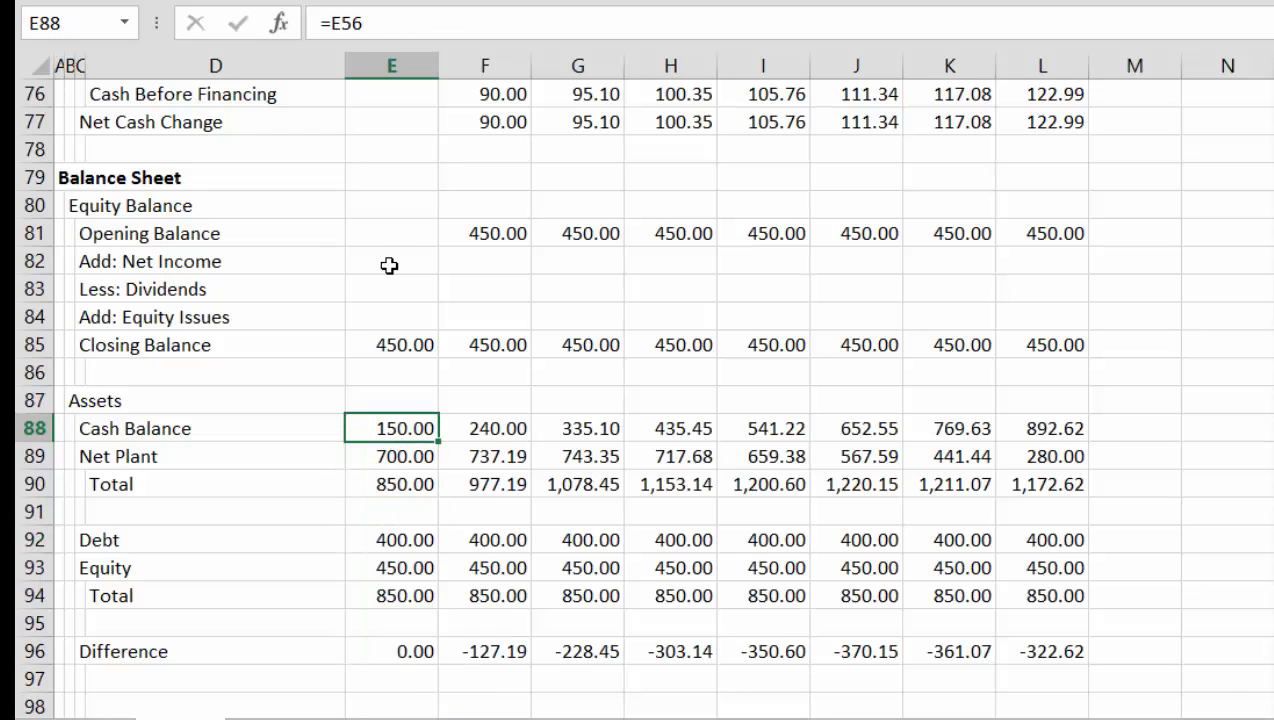
# Examine the Difference row, then trace column F up through the equity, cash flow, profit and loss and financing lines for missing links
pyautogui.press('Down')
pyautogui.press('Down')
pyautogui.press('Down')
pyautogui.press('Down')
pyautogui.press('Down')
pyautogui.press('Down')
pyautogui.press('Down')
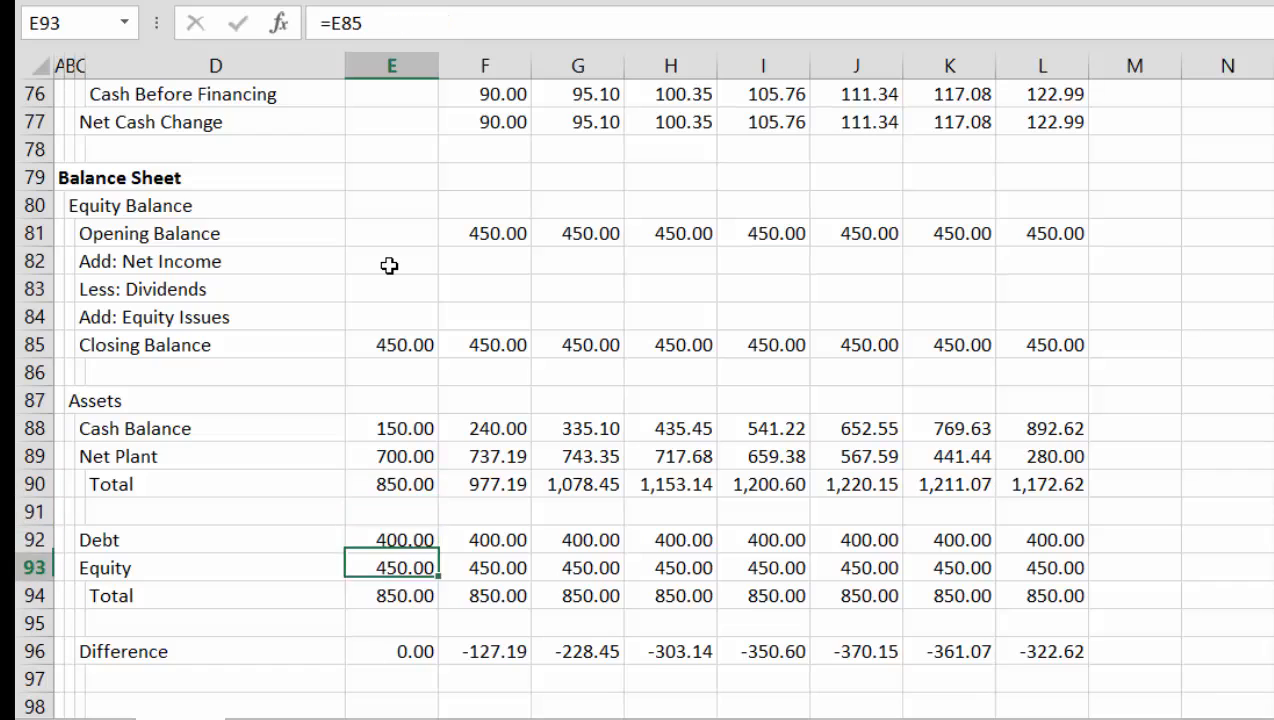
pyautogui.press('Down')
pyautogui.press('Down')
pyautogui.press('Left')
pyautogui.press('Left')
pyautogui.press('Right')
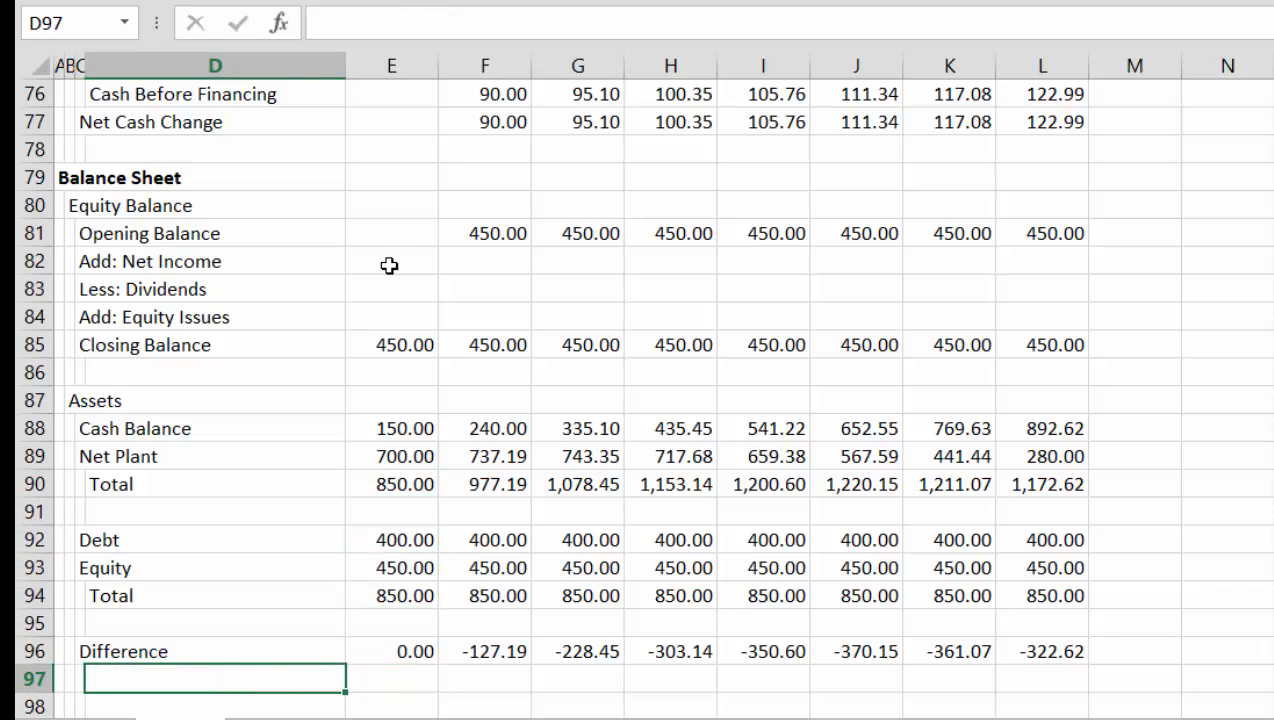
pyautogui.press('Right')
pyautogui.press('Right')
pyautogui.press('Up')
pyautogui.press('Up')
pyautogui.press('Up')
pyautogui.press('Up')
pyautogui.press('Up')
pyautogui.press('Up')
pyautogui.press('Up')
pyautogui.press('Up')
pyautogui.press('Up')
pyautogui.press('Up')
pyautogui.press('Up')
pyautogui.press('Up')
pyautogui.press('Up')
pyautogui.press('Up')
pyautogui.press('Up')
pyautogui.press('Up')
pyautogui.press('Up')
pyautogui.press('Up')
pyautogui.press('Up')
pyautogui.press('Up')
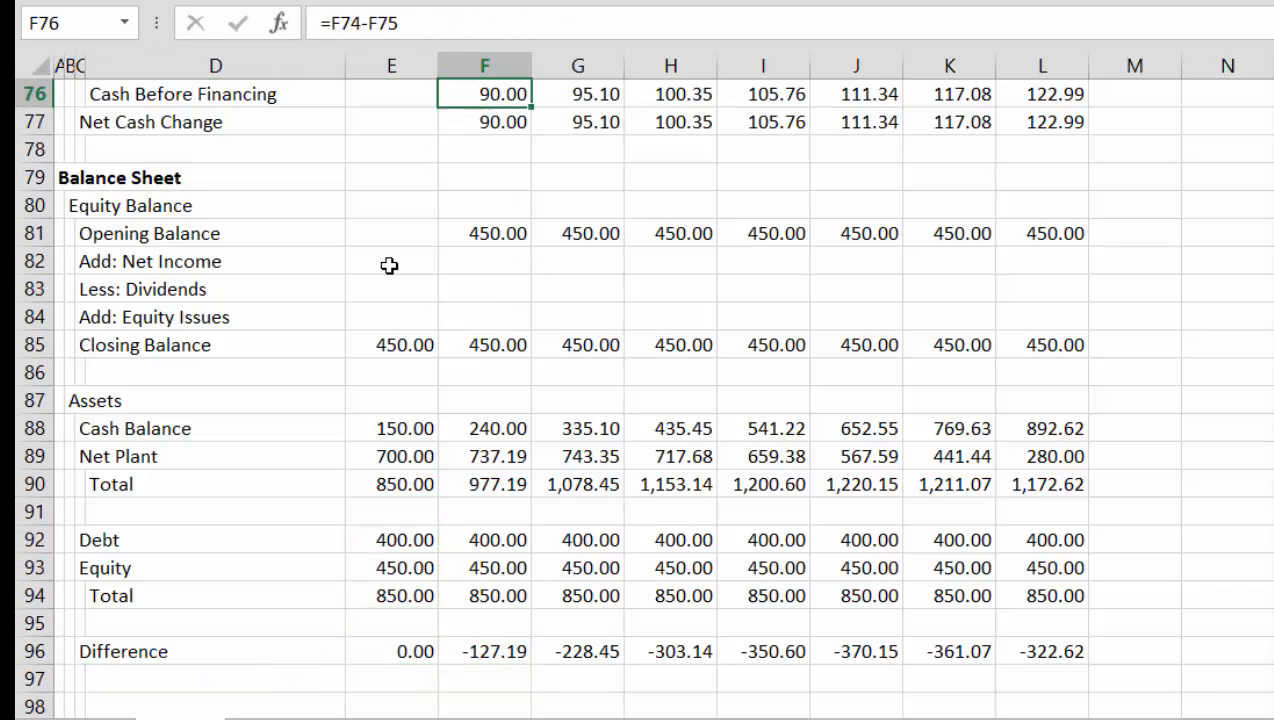
pyautogui.press('Up')
pyautogui.press('Up')
pyautogui.press('Up')
pyautogui.press('Up')
pyautogui.press('Up')
pyautogui.press('Up')
pyautogui.press('Up')
pyautogui.press('Up')
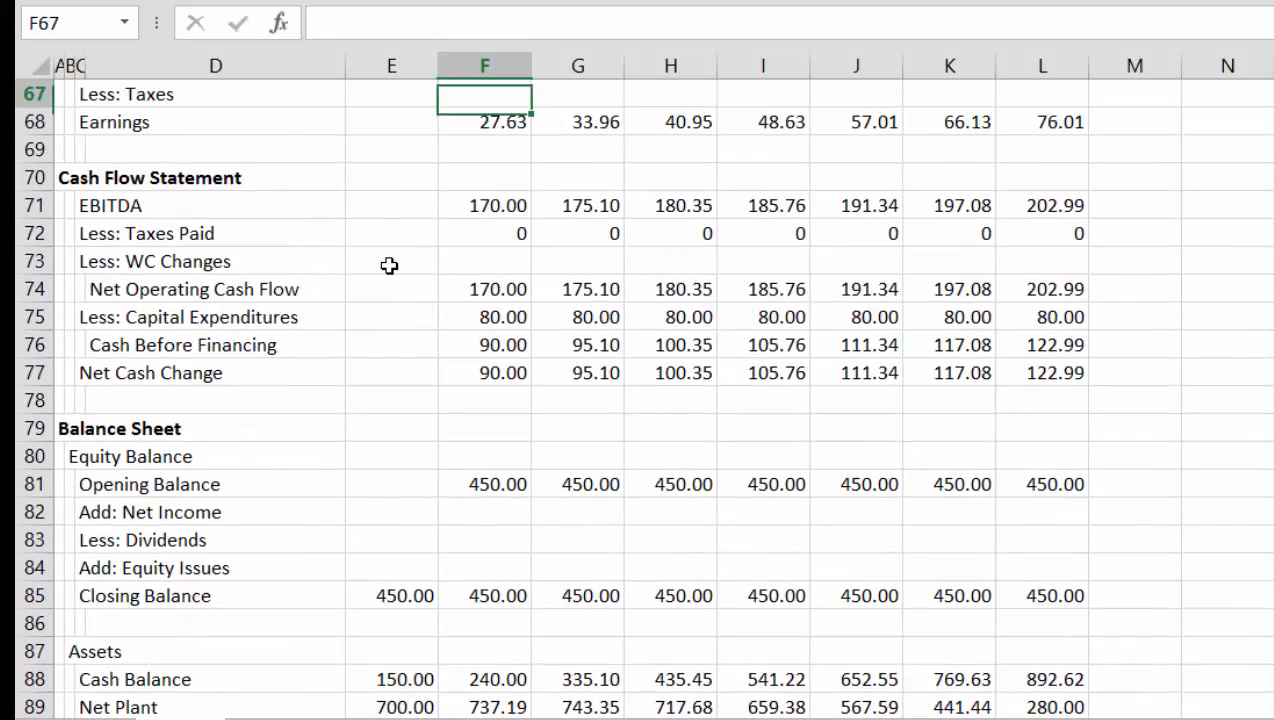
pyautogui.press('Up')
pyautogui.press('Up')
pyautogui.press('Up')
pyautogui.press('Up')
pyautogui.press('Up')
pyautogui.press('Up')
pyautogui.press('Up')
pyautogui.press('Up')
pyautogui.press('Up')
pyautogui.press('Up')
pyautogui.press('Up')
pyautogui.press('Up')
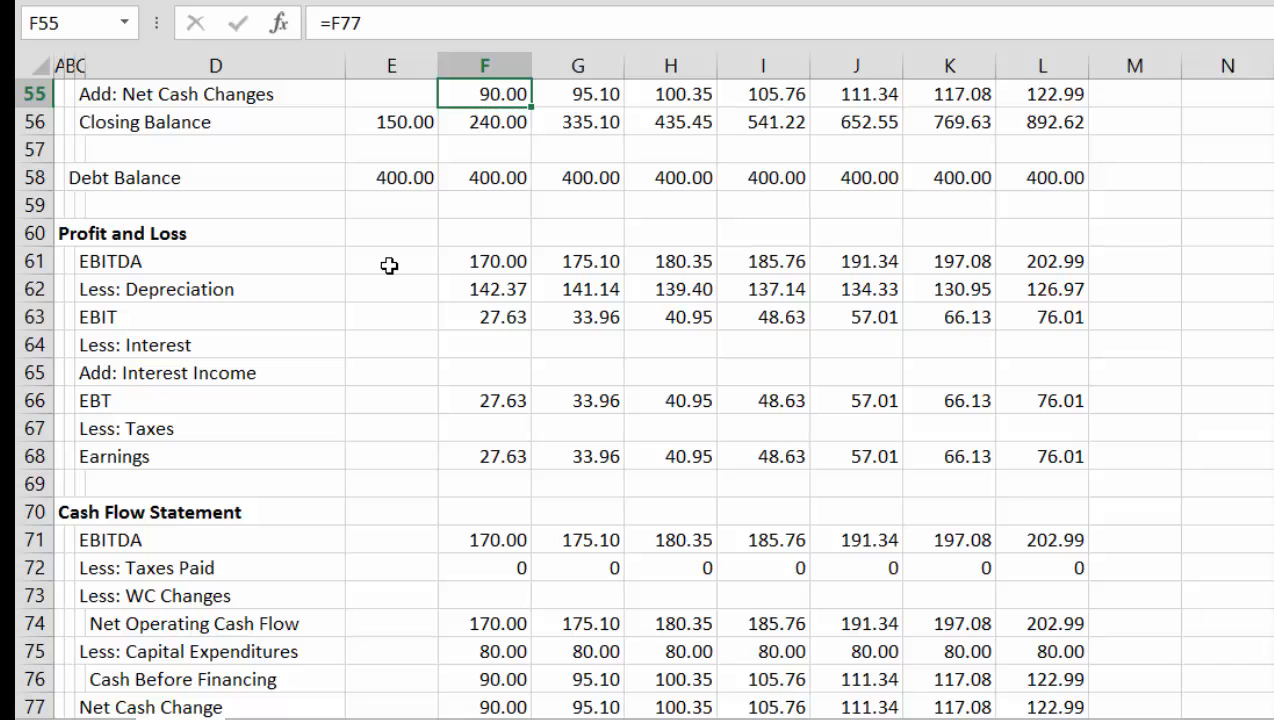
# Link the equity balance's Add: Net Income in F82 to the Profit and Loss Earnings with =F68
pyautogui.press('Down')
pyautogui.press('Down')
pyautogui.press('Down')
pyautogui.press('Down')
pyautogui.press('Down')
pyautogui.press('Down')
pyautogui.press('Down')
pyautogui.press('Down')
pyautogui.press('Down')
pyautogui.press('Down')
pyautogui.press('Down')
pyautogui.press('Down')
pyautogui.press('Down')
pyautogui.press('Down')
pyautogui.press('Down')
pyautogui.press('Down')
pyautogui.press('Down')
pyautogui.press('Down')
pyautogui.press('Down')
pyautogui.press('Down')
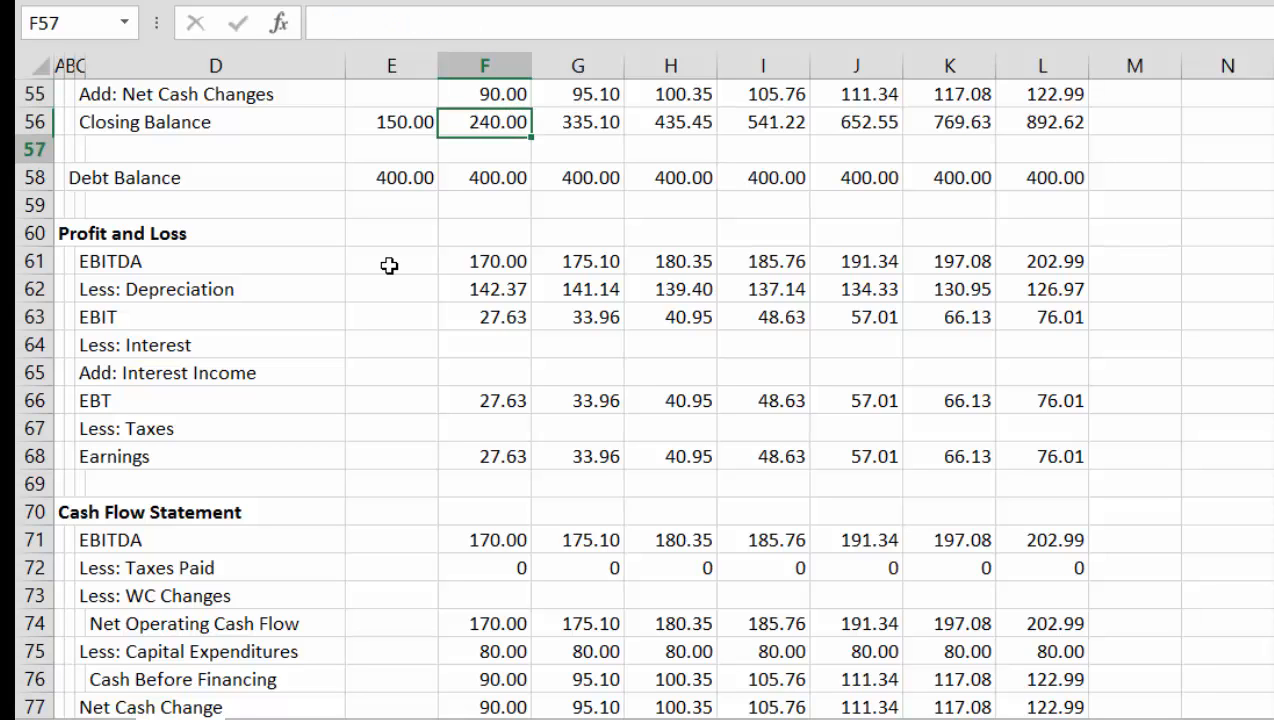
pyautogui.press('Up')
pyautogui.press('Up')
pyautogui.press('Up')
pyautogui.press('Up')
pyautogui.press('Up')
pyautogui.press('Up')
pyautogui.press('Up')
pyautogui.press('Up')
pyautogui.press('Up')
pyautogui.press('Up')
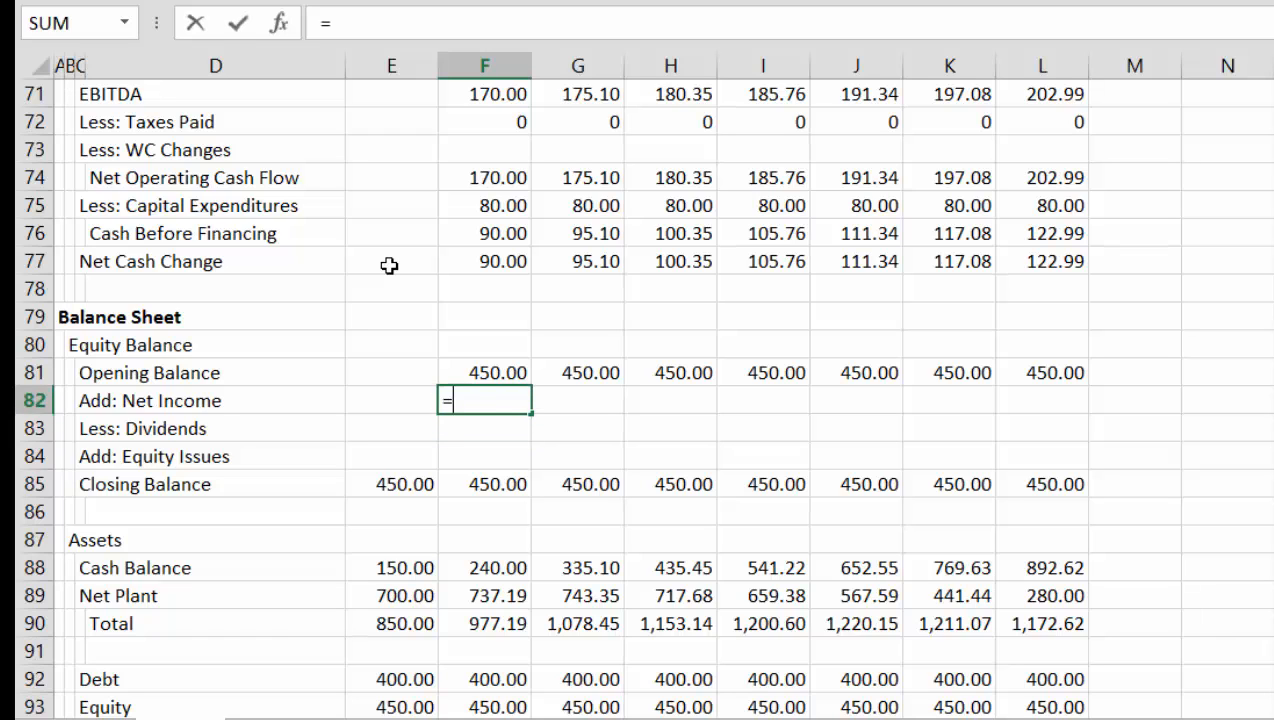
pyautogui.write('=')
pyautogui.press('Up')
pyautogui.press('Up')
pyautogui.press('Up')
pyautogui.press('Up')
pyautogui.press('Up')
pyautogui.press('Up')
pyautogui.press('Up')
pyautogui.press('Up')
pyautogui.press('Up')
pyautogui.press('Up')
pyautogui.press('Up')
pyautogui.press('Up')
pyautogui.press('Up')
pyautogui.press('Up')
pyautogui.press('Up')
pyautogui.press('Up')
pyautogui.press('Up')
pyautogui.press('Up')
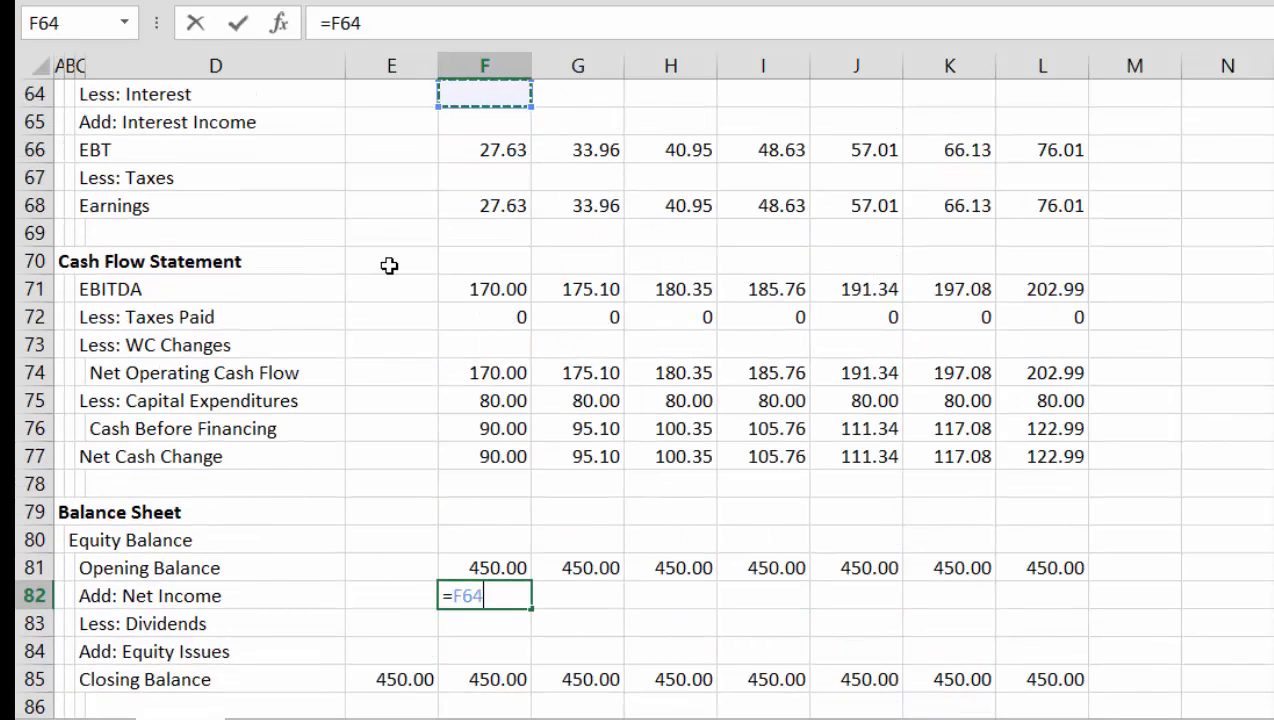
pyautogui.press('Down')
pyautogui.press('Down')
pyautogui.press('Down')
pyautogui.press('Down')
pyautogui.press('Return')
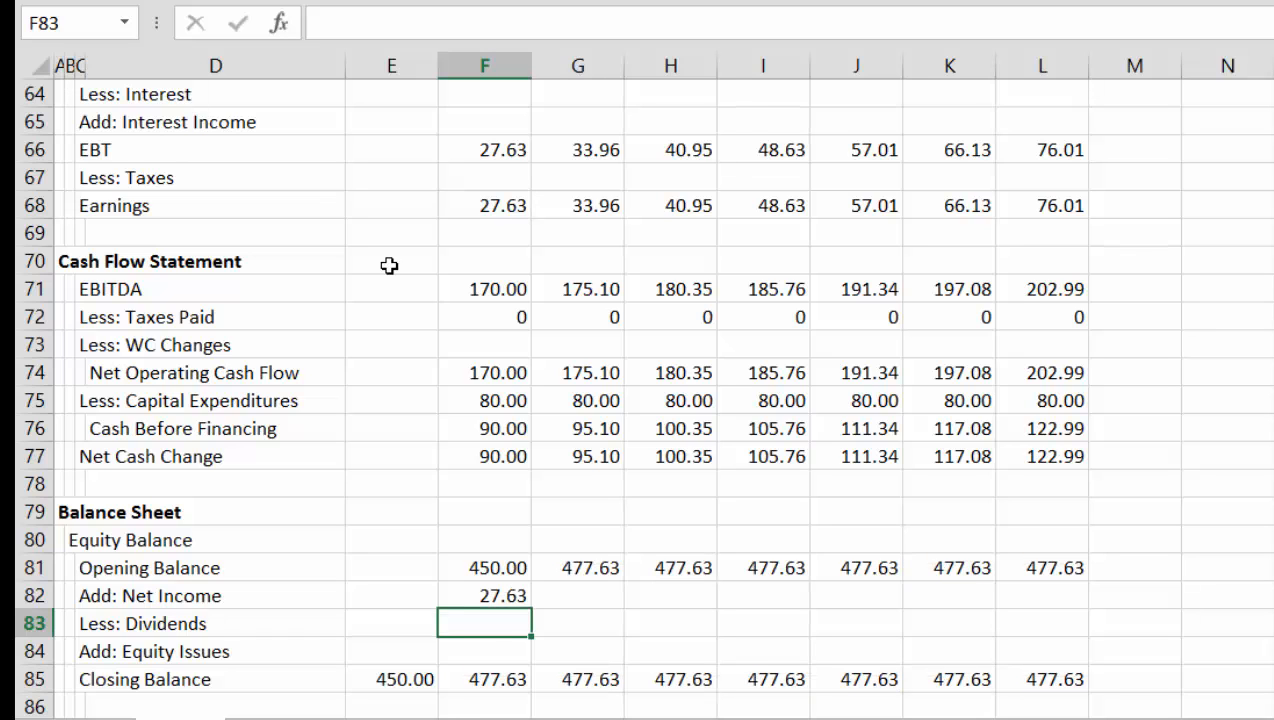
# Examine the balance sheet's Difference row to check whether the balance holds in every period
pyautogui.press('Down')
pyautogui.press('Down')
pyautogui.press('Down')
pyautogui.press('Down')
pyautogui.press('Down')
pyautogui.press('Down')
pyautogui.press('Down')
pyautogui.press('Down')
pyautogui.press('Down')
pyautogui.press('Down')
pyautogui.press('Down')
pyautogui.press('Down')
pyautogui.press('Down')
pyautogui.press('Down')
pyautogui.press('Down')
pyautogui.press('Down')
pyautogui.press('Down')
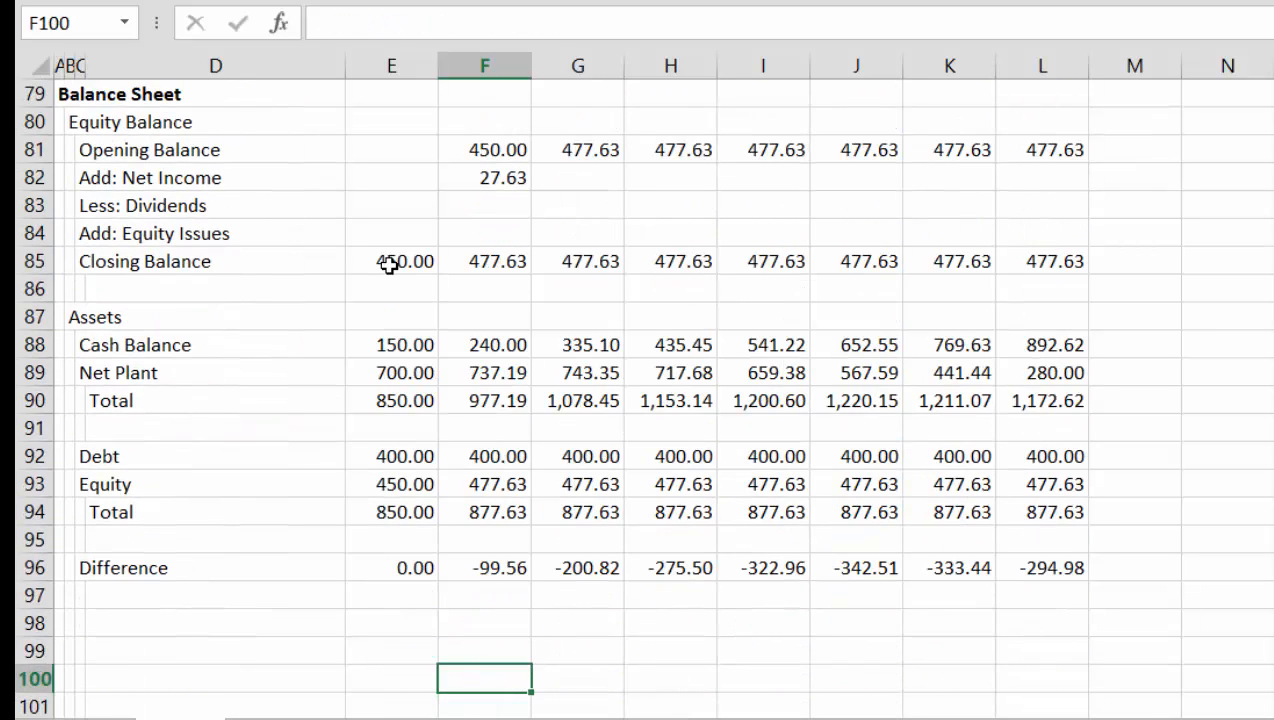
pyautogui.press('Up')
pyautogui.press('Up')
pyautogui.press('Up')
pyautogui.press('Up')
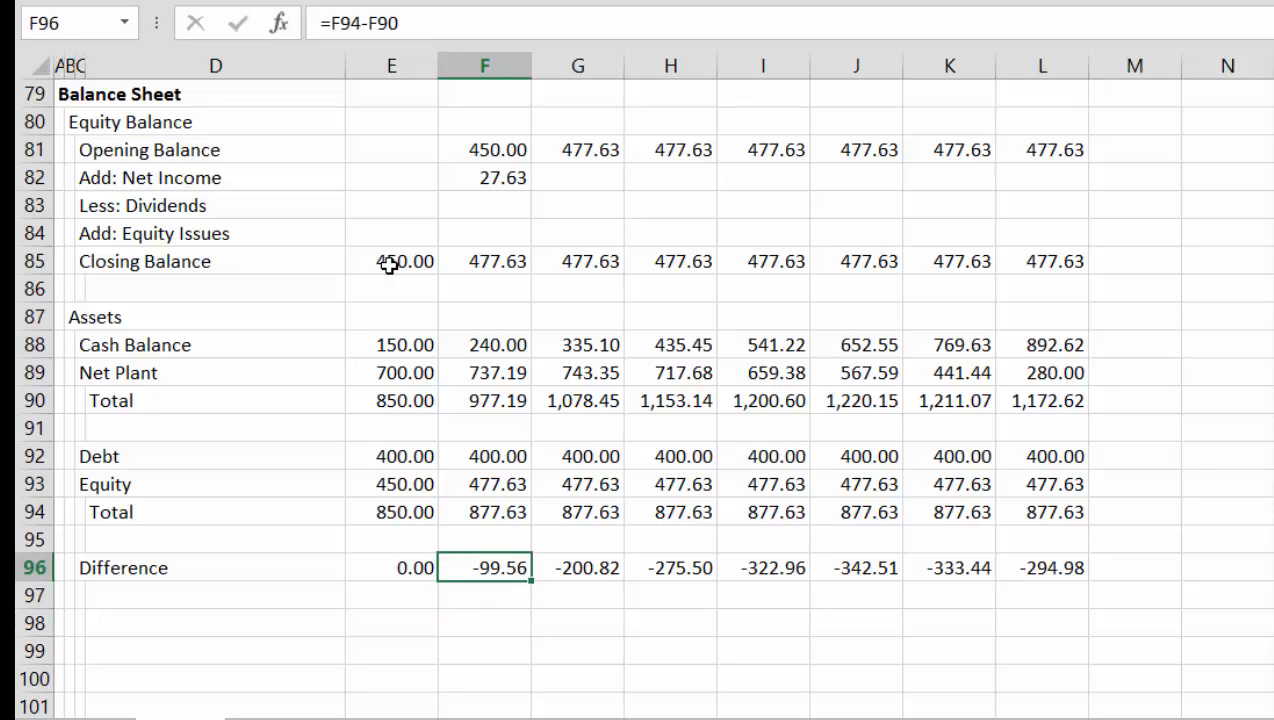
# Fill the equity balance's Add: Net Income formula in F82 across to column L
pyautogui.press('Up')
pyautogui.press('Up')
pyautogui.press('Up')
pyautogui.press('Up')
pyautogui.press('Up')
pyautogui.press('Up')
pyautogui.press('Up')
pyautogui.press('Up')
pyautogui.press('Up')
pyautogui.press('Up')
pyautogui.press('Up')
pyautogui.press('Up')
pyautogui.press('Up')
pyautogui.press('Up')
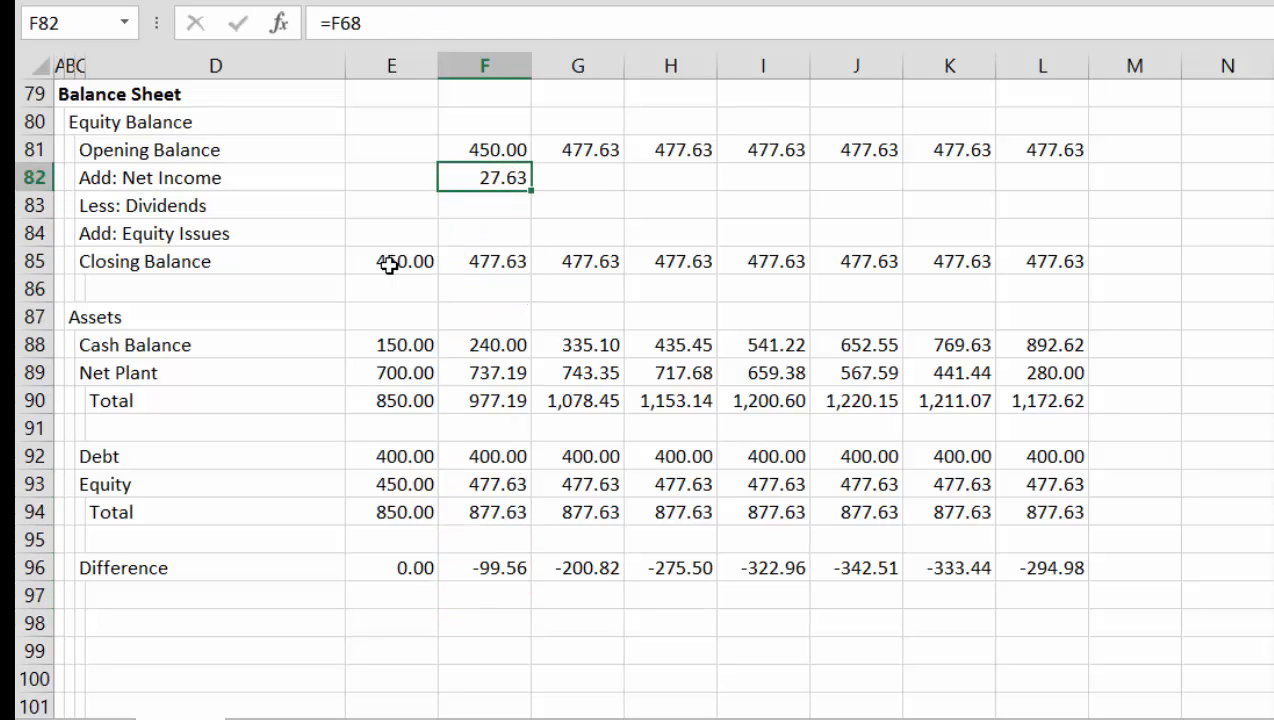
pyautogui.hotkey('shift', 'Right')
pyautogui.hotkey('shift', 'Right')
pyautogui.hotkey('shift', 'Right')
pyautogui.hotkey('shift', 'Right')
pyautogui.hotkey('shift', 'Right')
pyautogui.hotkey('shift', 'Right')
pyautogui.hotkey('ctrl', 'r')
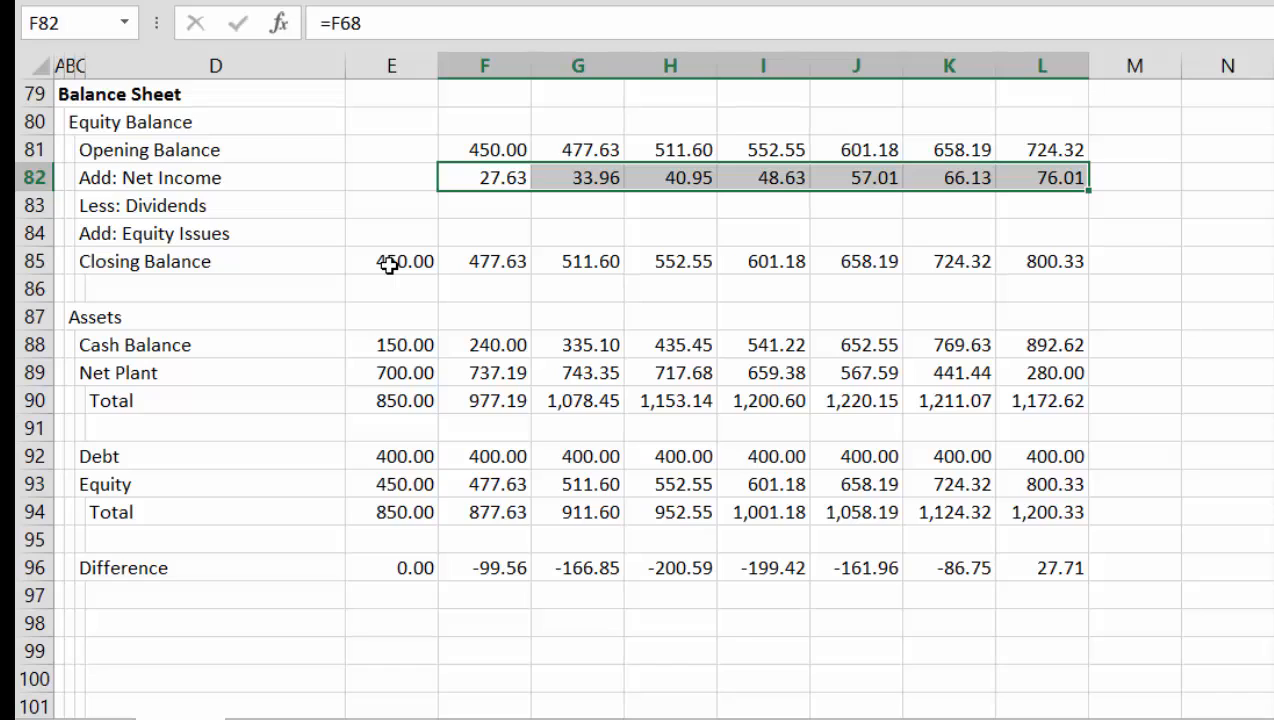
# Enter =G96-F96 in G97 beneath the Difference row to calculate its period-to-period change
pyautogui.press('Down')
pyautogui.press('Down')
pyautogui.press('Down')
pyautogui.press('Down')
pyautogui.press('Down')
pyautogui.press('Down')
pyautogui.press('Down')
pyautogui.press('Down')
pyautogui.press('Down')
pyautogui.press('Down')
pyautogui.press('Down')
pyautogui.press('Down')
pyautogui.press('Down')
pyautogui.press('Down')
pyautogui.press('Down')
pyautogui.press('Right')
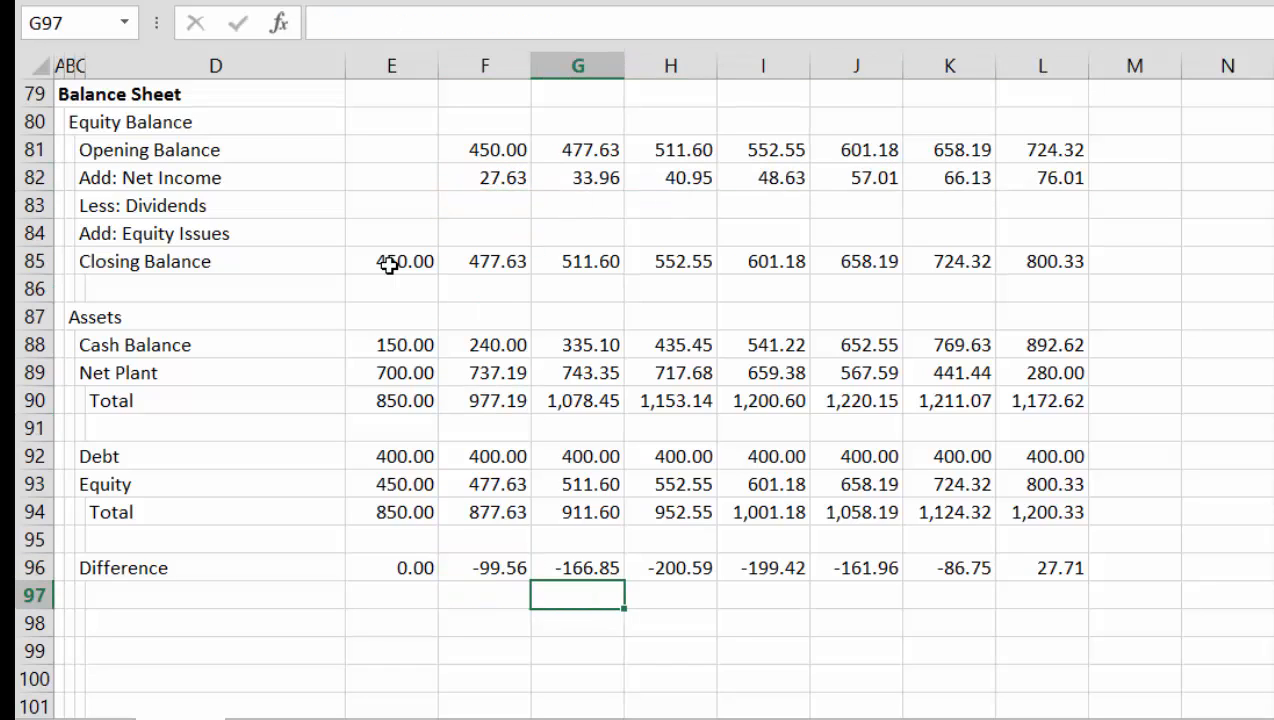
pyautogui.write('=')
pyautogui.press('Up')
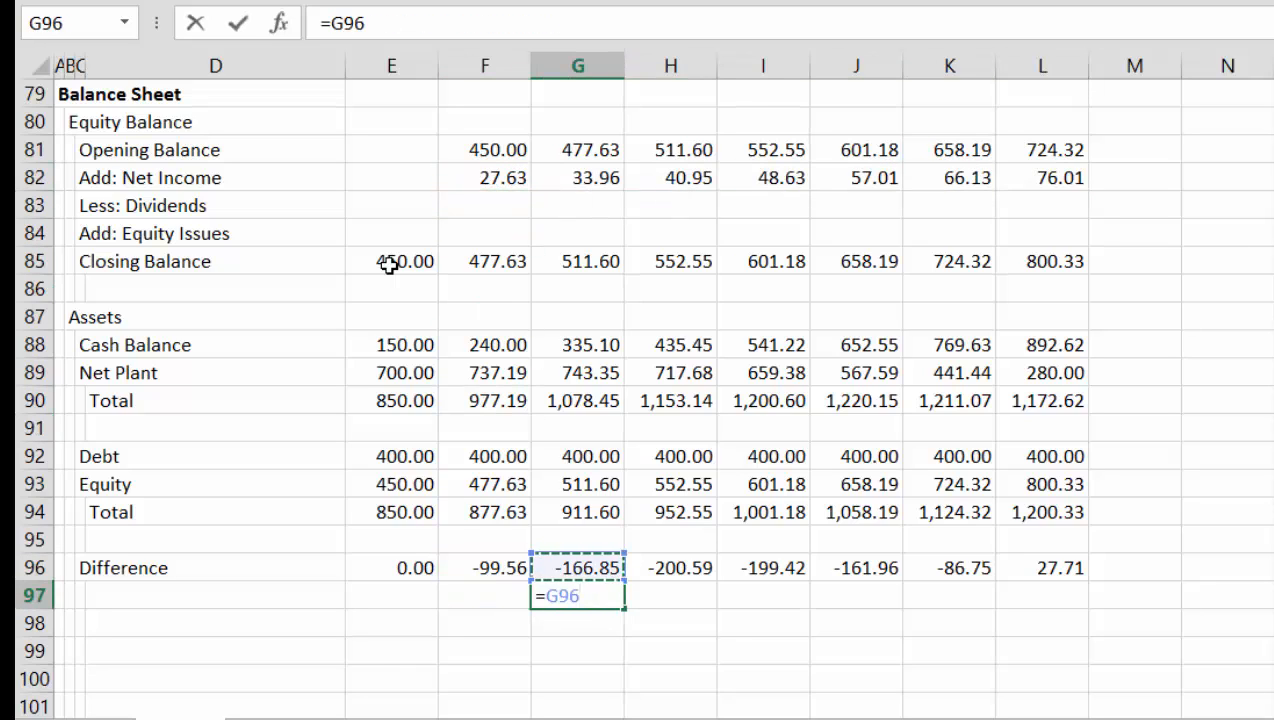
pyautogui.write('-')
pyautogui.press('Up')
pyautogui.press('Left')
pyautogui.press('Return')
pyautogui.press('Up')
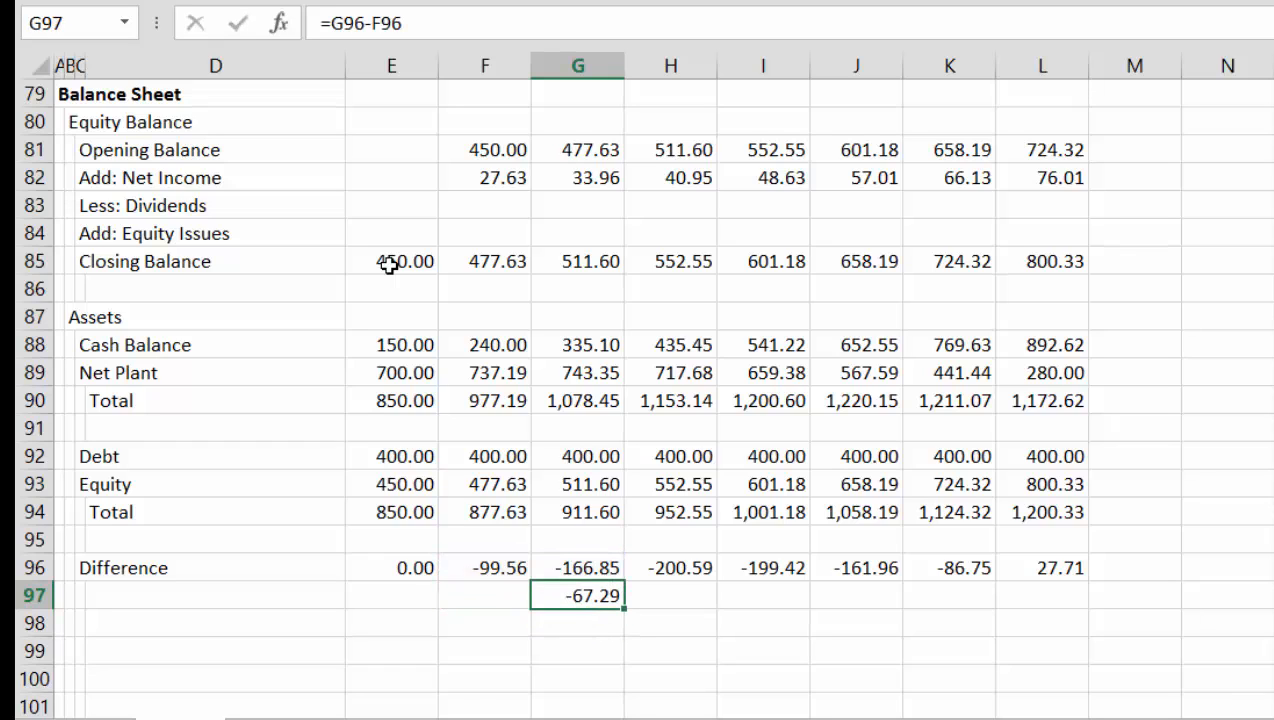
# Fill the period-to-period change formula in G97 across to column L and compare it with the first difference in F96
pyautogui.hotkey('shift', 'Right')
pyautogui.hotkey('shift', 'Right')
pyautogui.hotkey('shift', 'Right')
pyautogui.hotkey('shift', 'Right')
pyautogui.hotkey('shift', 'Right')
pyautogui.hotkey('ctrl', 'r')
pyautogui.press('Up')
pyautogui.press('Left')
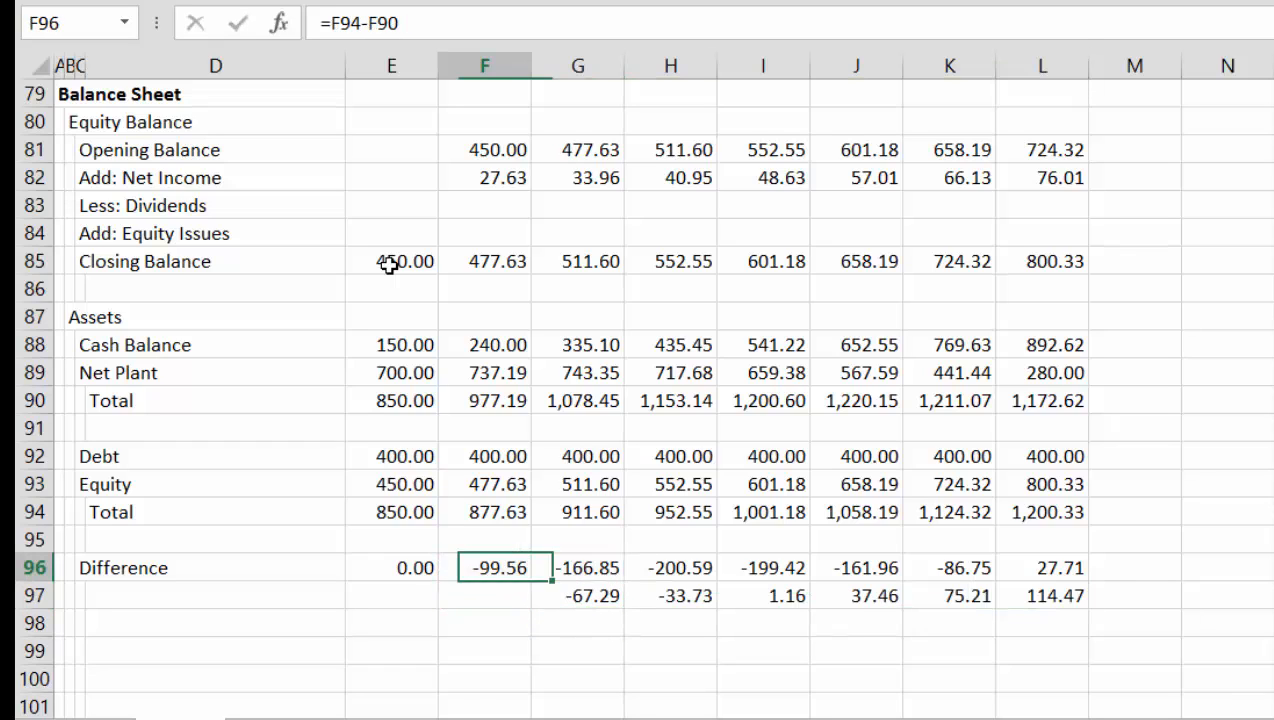
# Clear the temporary change formulas in G97:L97
pyautogui.press('Down')
pyautogui.press('Right')
pyautogui.hotkey('shift', 'Right')
pyautogui.hotkey('shift', 'Right')
pyautogui.hotkey('shift', 'Right')
pyautogui.hotkey('shift', 'Right')
pyautogui.hotkey('shift', 'Right')
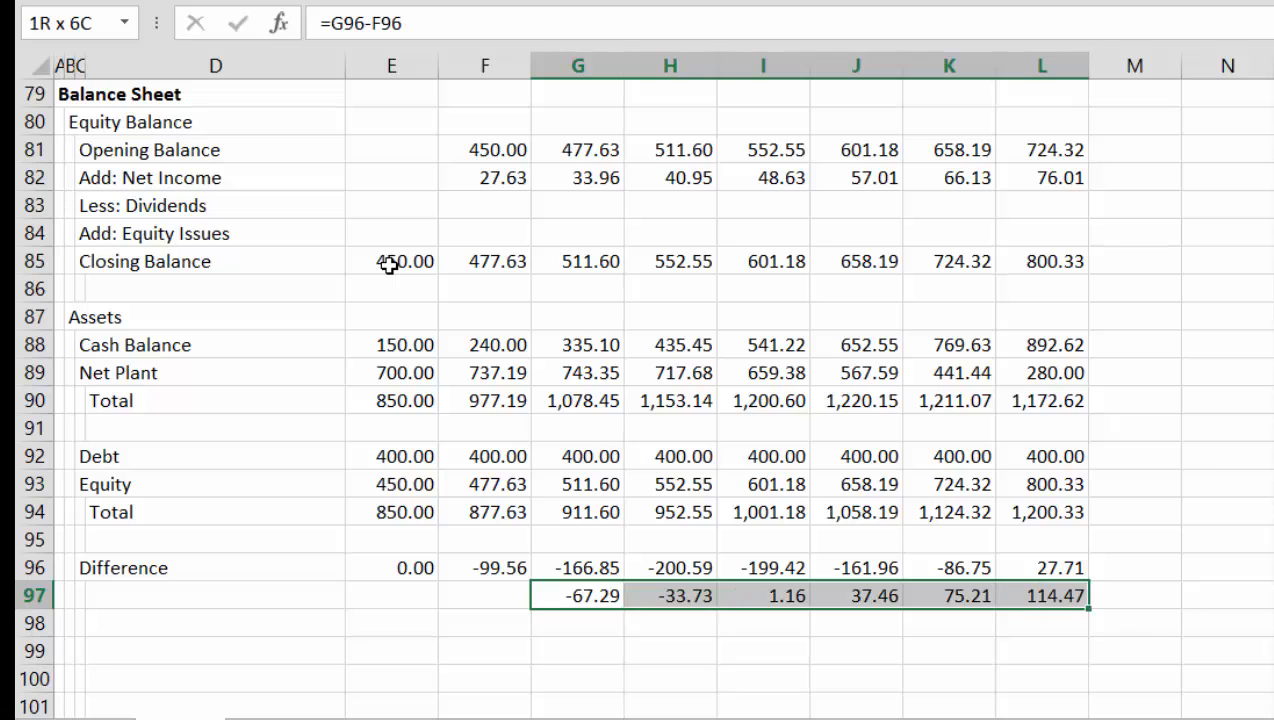
pyautogui.press('Delete')
# Trace column F from the Difference row up through the equity, cash flow, profit and loss and cash balance formulas
pyautogui.press('Up')
pyautogui.press('Left')
pyautogui.press('Up')
pyautogui.press('Up')
pyautogui.press('Up')
pyautogui.press('Up')
pyautogui.press('Up')
pyautogui.press('Up')
pyautogui.press('Up')
pyautogui.press('Up')
pyautogui.press('Up')
pyautogui.press('Up')
pyautogui.press('Up')
pyautogui.press('Up')
pyautogui.press('Up')
pyautogui.press('Up')
pyautogui.press('Up')
pyautogui.press('Up')
pyautogui.press('Up')
pyautogui.press('Up')
pyautogui.press('Up')
pyautogui.press('Up')
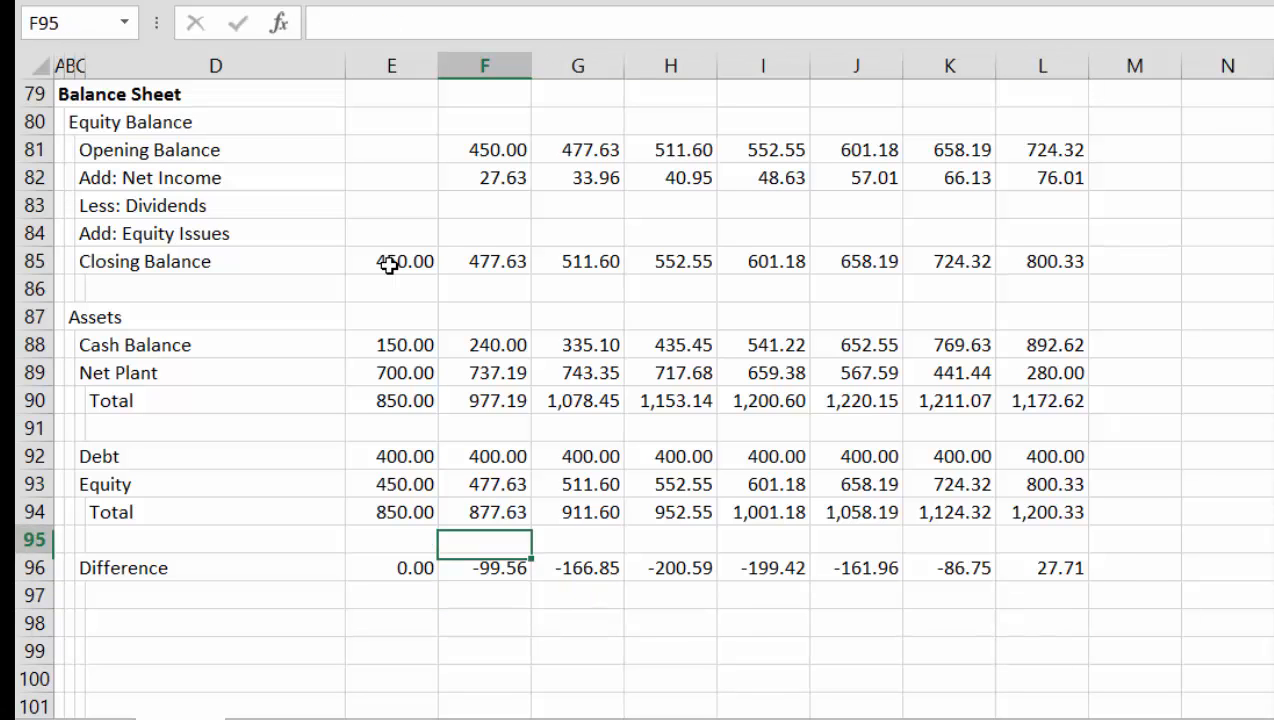
pyautogui.press('Down')
pyautogui.press('Down')
pyautogui.press('Down')
pyautogui.press('Down')
pyautogui.press('Down')
pyautogui.press('Down')
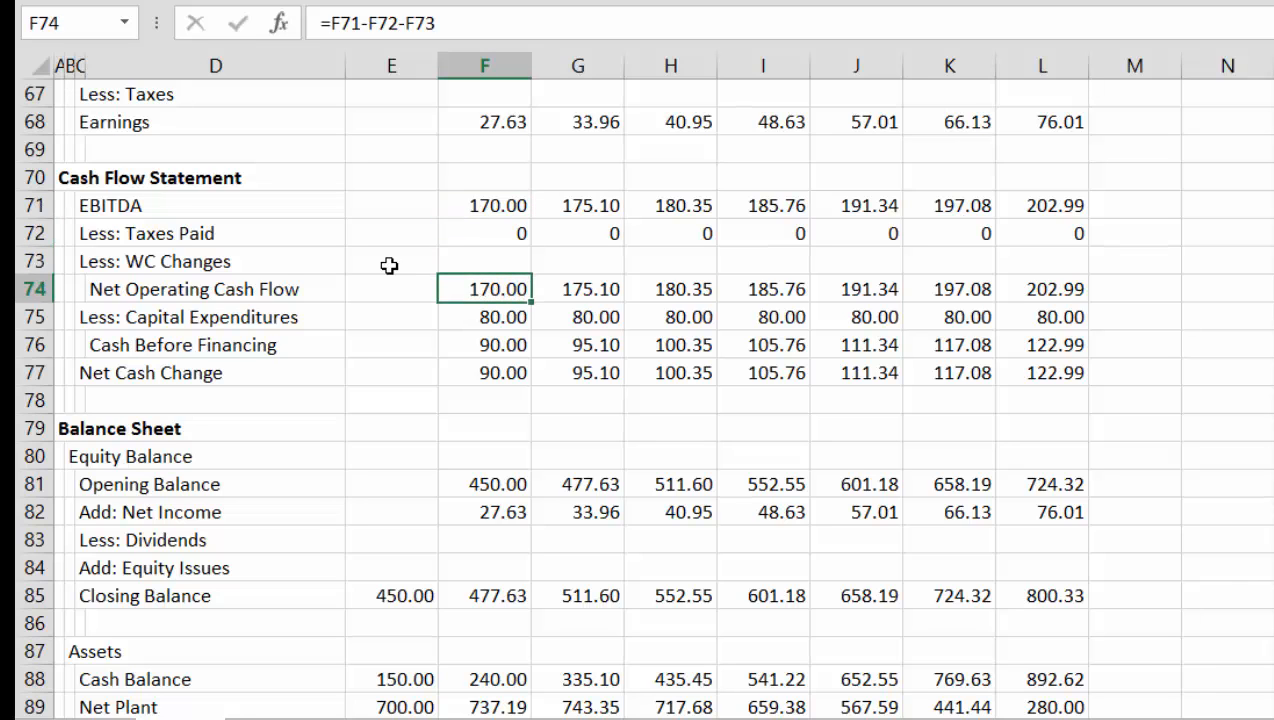
pyautogui.press('Down')
pyautogui.press('Down')
pyautogui.press('Up')
pyautogui.press('Up')
pyautogui.press('Up')
pyautogui.press('Up')
pyautogui.press('Up')
pyautogui.press('Up')
pyautogui.press('Up')
pyautogui.press('Up')
pyautogui.press('Up')
pyautogui.press('Up')
pyautogui.press('Up')
pyautogui.press('Up')
pyautogui.press('Up')
pyautogui.press('Up')
pyautogui.press('Up')
pyautogui.press('Up')
pyautogui.press('Up')
pyautogui.press('Up')
pyautogui.press('Up')
pyautogui.press('Up')
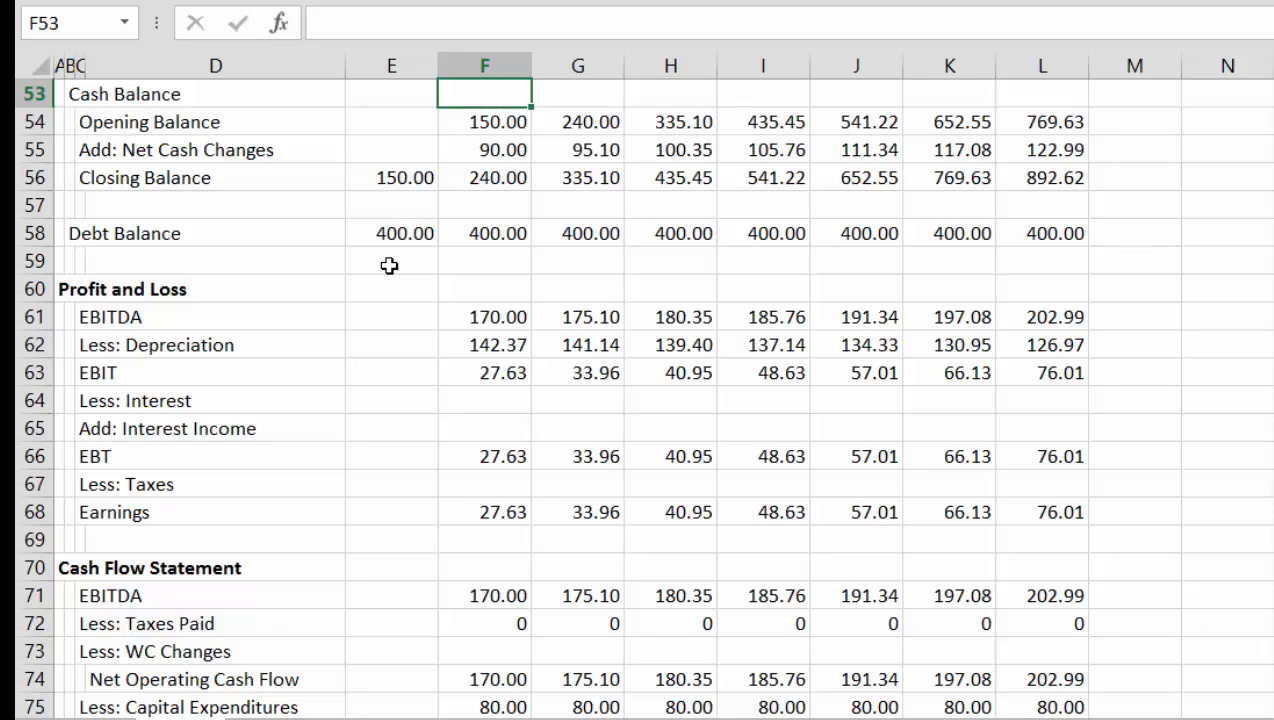
# Check column F from the Cash Balance section down through profit and loss and cash flow to the balance sheet's Net Plant link
pyautogui.press('Down')
pyautogui.press('Down')
pyautogui.press('Down')
pyautogui.press('Down')
pyautogui.press('Down')
pyautogui.press('Down')
pyautogui.press('Down')
pyautogui.press('Down')
pyautogui.press('Down')
pyautogui.press('Down')
pyautogui.press('Down')
pyautogui.press('Down')
pyautogui.press('Down')
pyautogui.press('Down')
pyautogui.press('Down')
pyautogui.press('Down')
pyautogui.press('Down')
pyautogui.press('Down')
pyautogui.press('Down')
pyautogui.press('Down')
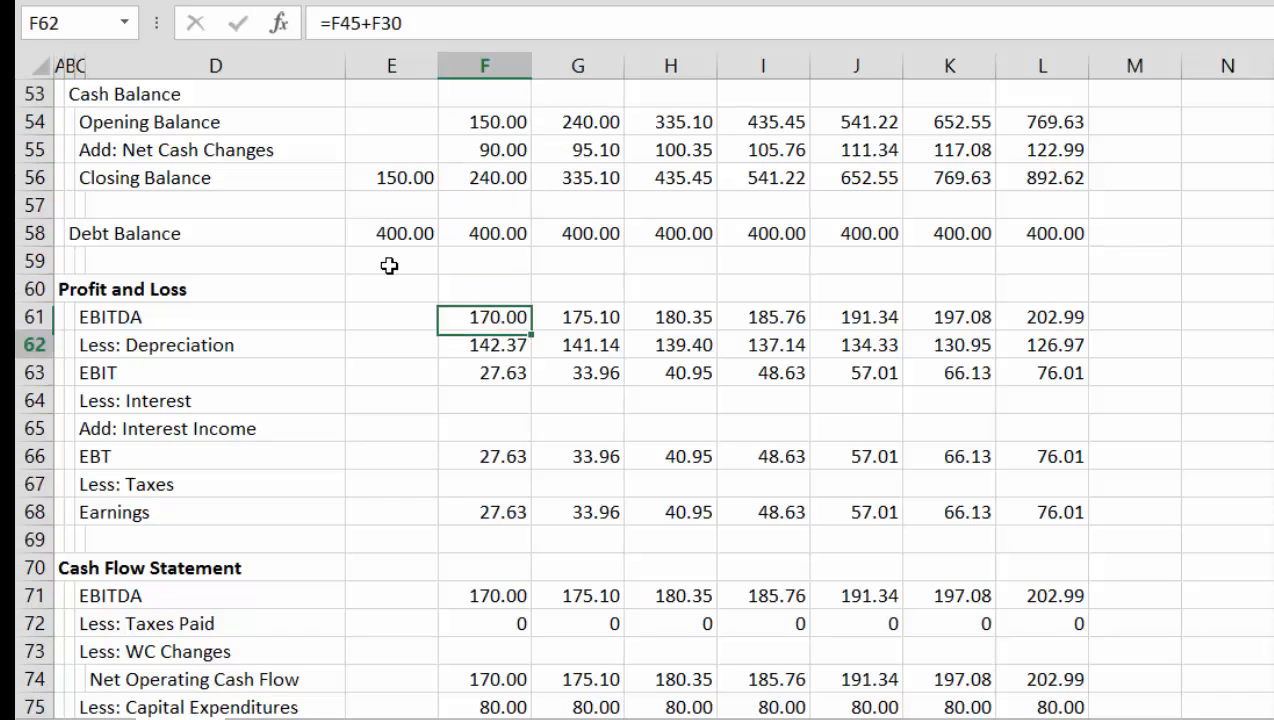
pyautogui.press('Down')
pyautogui.press('Down')
pyautogui.press('Down')
pyautogui.press('Down')
pyautogui.press('Down')
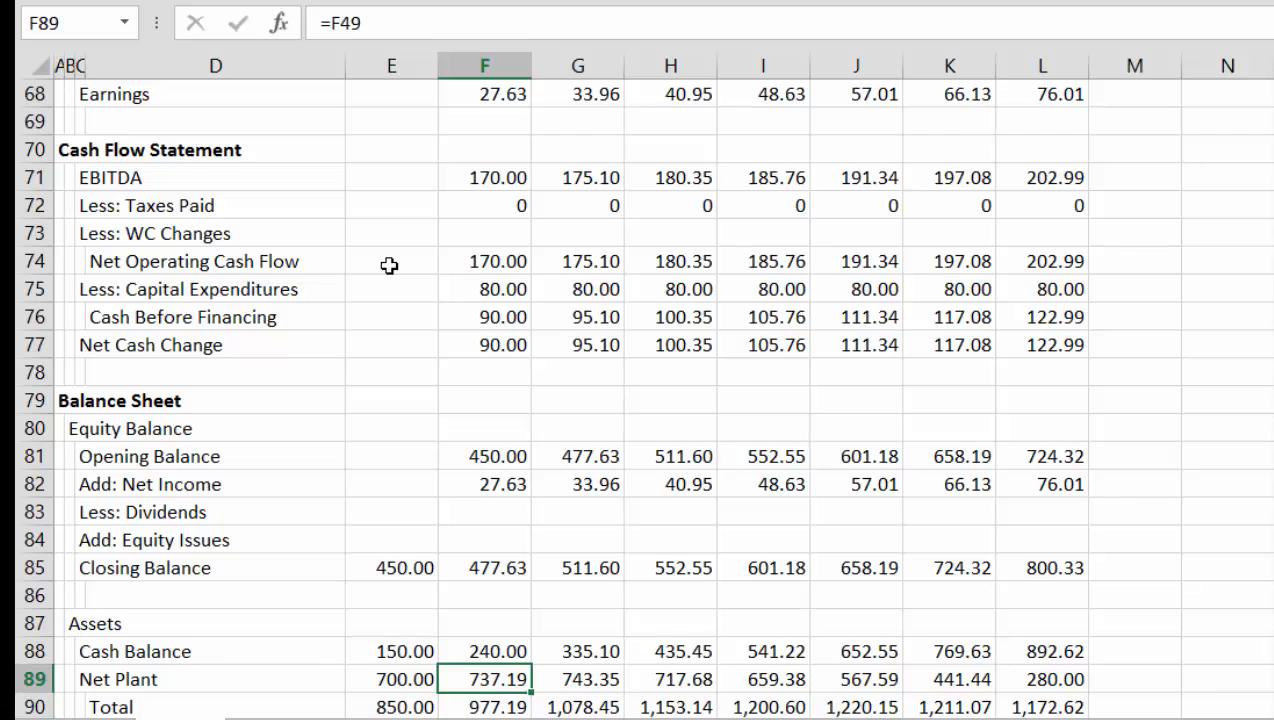
pyautogui.press('Down')
pyautogui.press('Down')
pyautogui.press('Up')
pyautogui.press('Up')
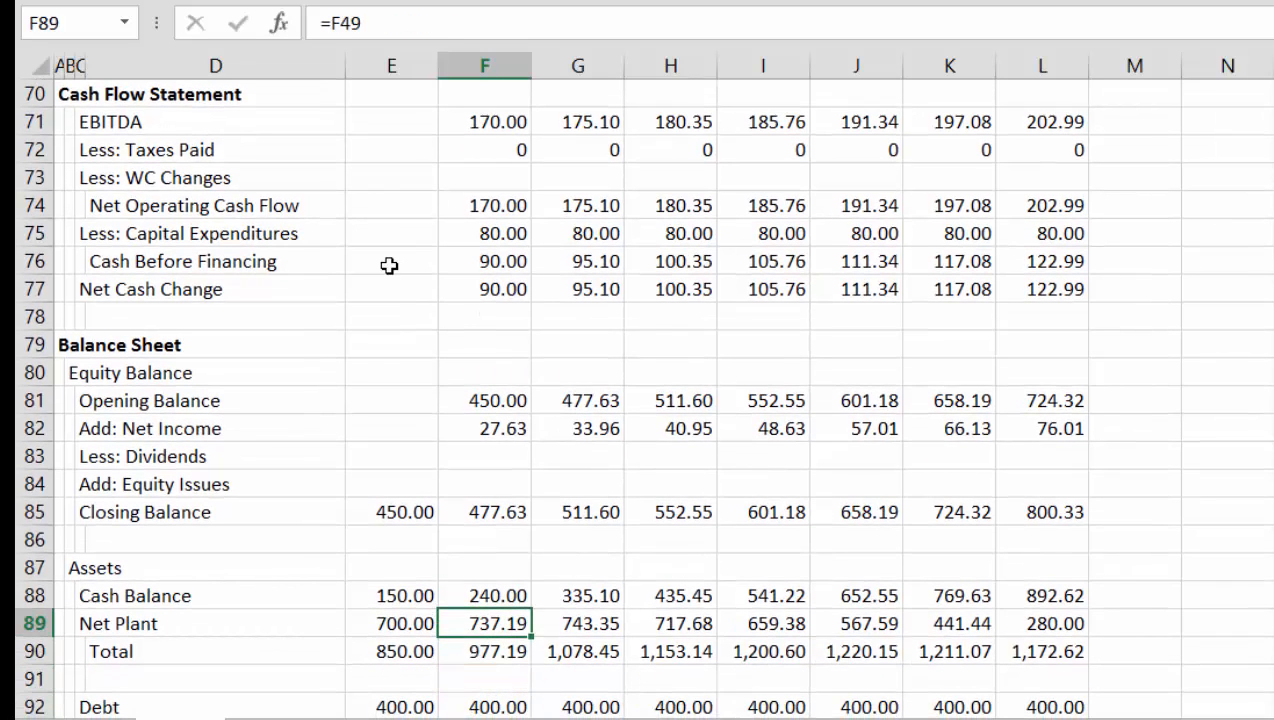
# Review the model from the Historic Balance through the operating assumptions down to the depreciation schedules
pyautogui.press('Up')
pyautogui.press('Down')
pyautogui.press('F10')
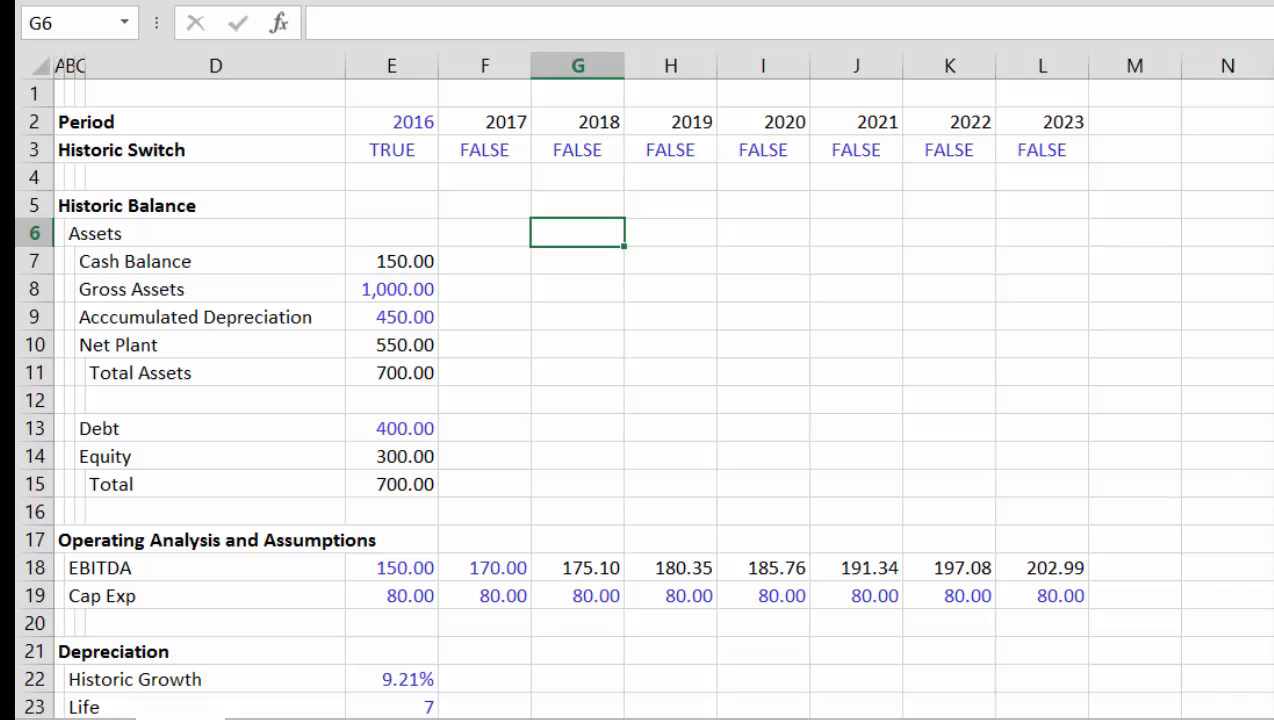
pyautogui.press('Down')
pyautogui.press('Down')
pyautogui.press('Down')
pyautogui.press('Down')
pyautogui.press('Down')
pyautogui.press('Down')
pyautogui.press('Down')
pyautogui.press('Down')
pyautogui.press('Down')
pyautogui.press('Down')
pyautogui.press('Down')
pyautogui.press('Down')
pyautogui.press('Down')
pyautogui.press('Down')
pyautogui.press('Down')
pyautogui.press('Down')
pyautogui.press('Down')
pyautogui.press('Down')
pyautogui.press('Down')
pyautogui.press('Down')
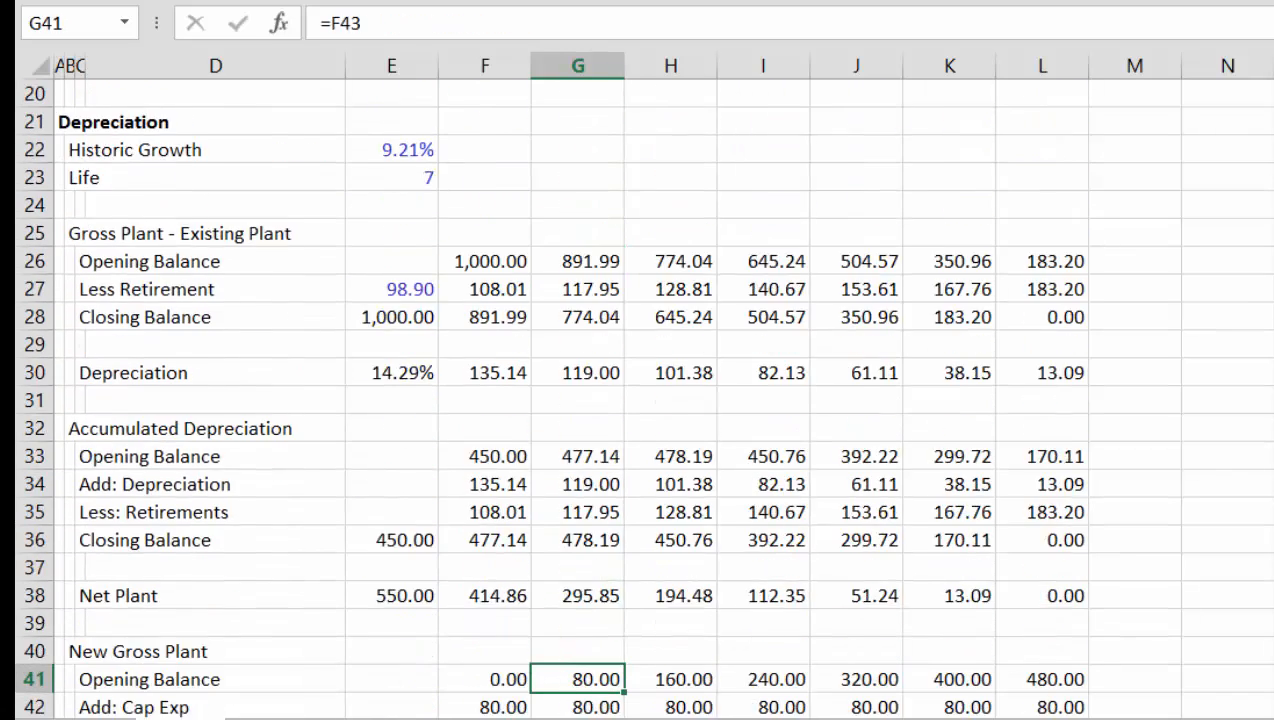
# Examine the first-period depreciation and retirement links in the Accumulated Depreciation section, F34 and F35
pyautogui.press('Down')
pyautogui.press('Down')
pyautogui.press('Down')
pyautogui.press('Up')
pyautogui.press('Up')
pyautogui.press('Up')
pyautogui.press('Up')
pyautogui.press('Up')
pyautogui.press('Up')
pyautogui.press('Up')
pyautogui.press('Up')
pyautogui.press('Up')
pyautogui.press('Up')
pyautogui.press('Up')
pyautogui.press('Left')
pyautogui.press('Left')
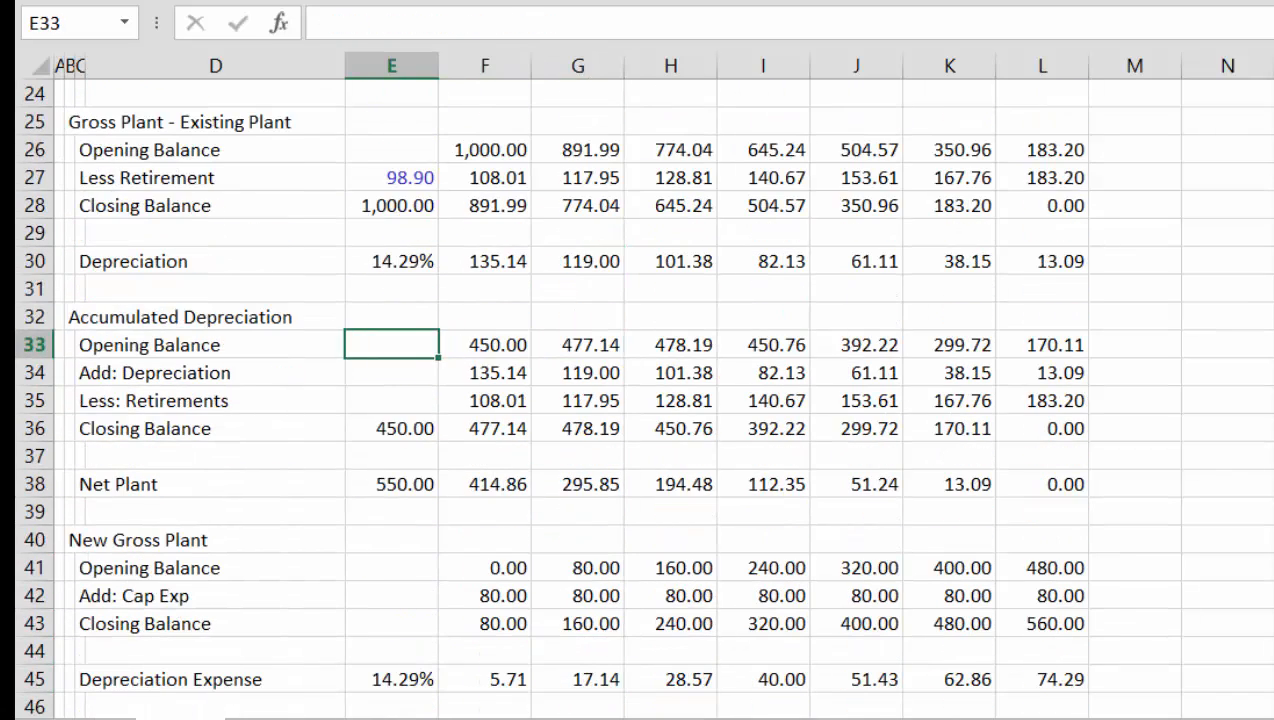
pyautogui.press('Down')
pyautogui.press('Down')
pyautogui.press('Right')
pyautogui.press('Up')
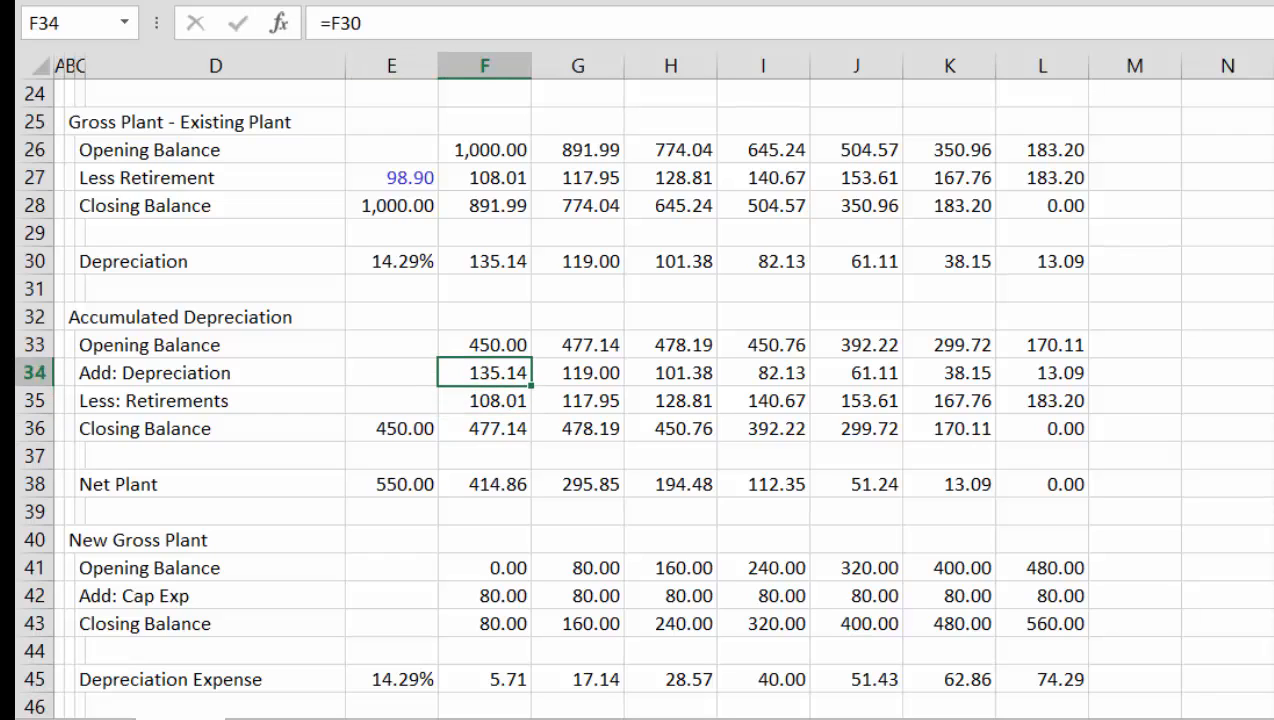
pyautogui.press('Down')
pyautogui.press('Up')
pyautogui.press('Down')
pyautogui.press('Up')
pyautogui.press('Down')
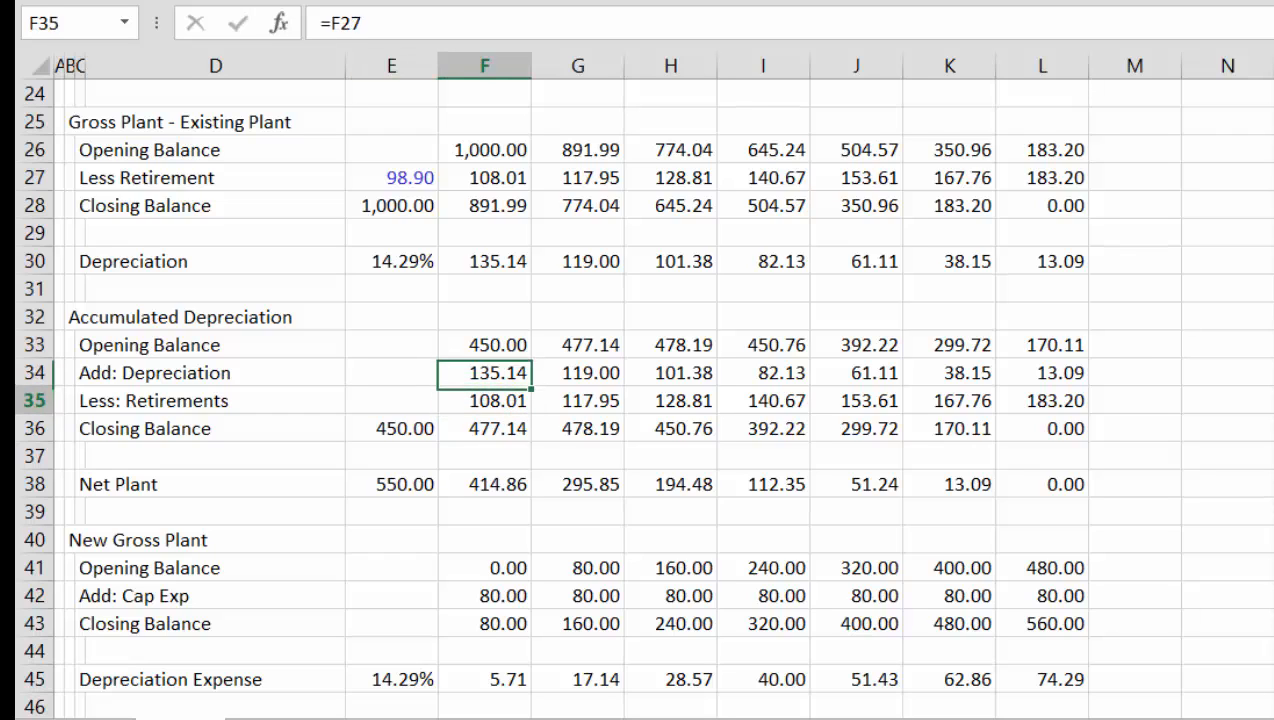
# Review the existing plant's gross balance and depreciation rows in column F and across to the final closing balance in L28
pyautogui.press('Up')
pyautogui.press('Up')
pyautogui.press('Up')
pyautogui.press('Up')
pyautogui.press('Up')
pyautogui.press('Up')
pyautogui.press('Up')
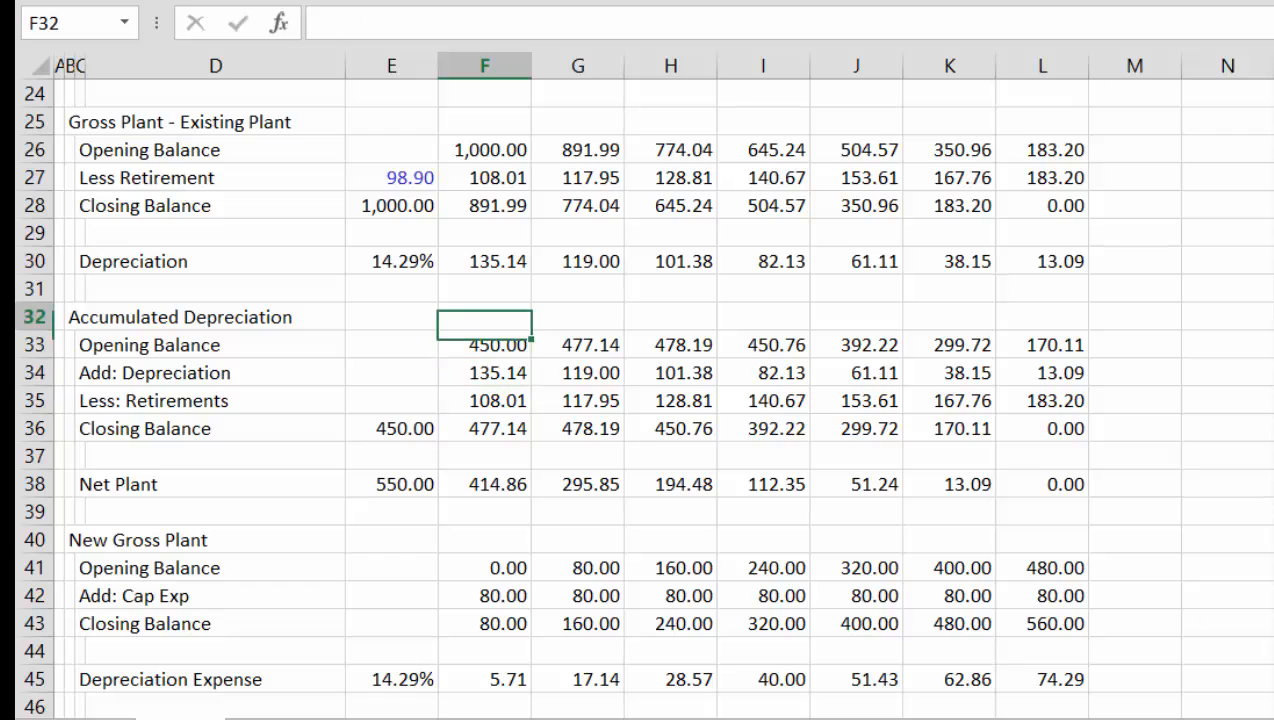
pyautogui.press('Up')
pyautogui.press('Up')
pyautogui.press('Up')
pyautogui.press('Up')
pyautogui.press('Up')
pyautogui.press('Up')
pyautogui.press('Up')
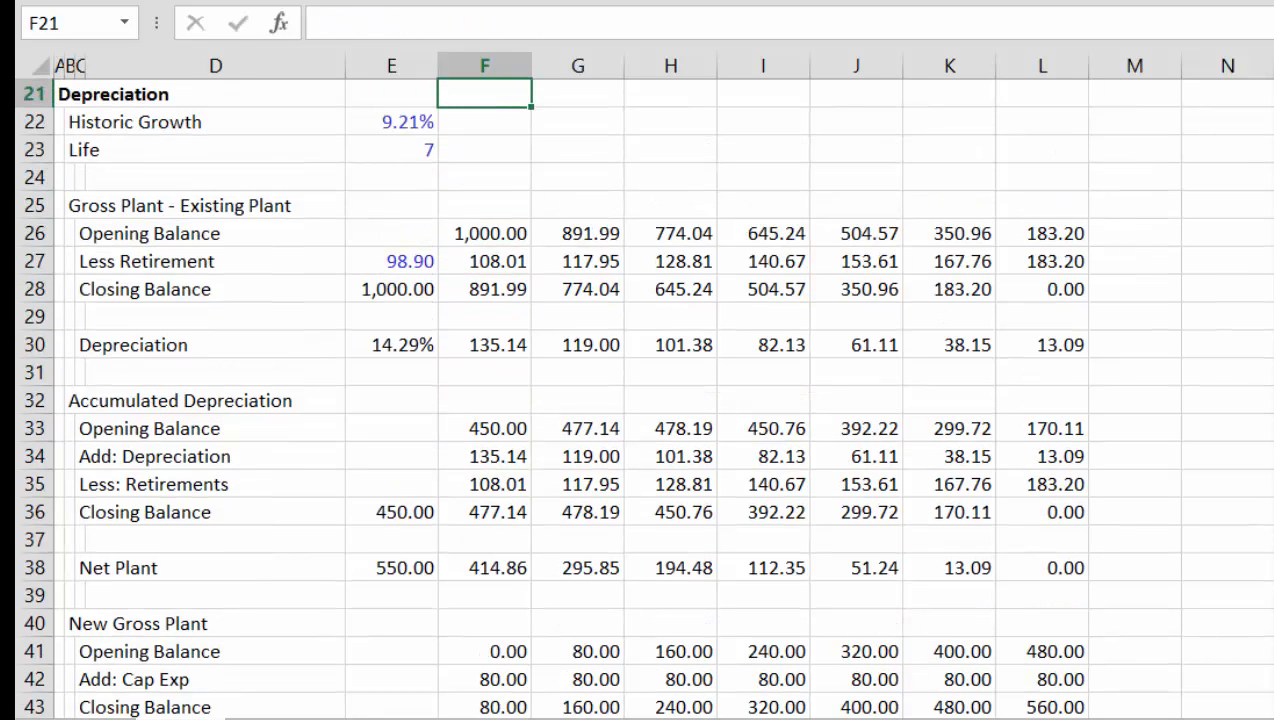
pyautogui.press('Down')
pyautogui.press('Down')
pyautogui.press('Down')
pyautogui.press('Down')
pyautogui.press('Down')
pyautogui.press('Down')
pyautogui.press('Down')
pyautogui.press('Right')
pyautogui.press('Right')
pyautogui.press('Right')
pyautogui.press('Right')
pyautogui.press('Right')
pyautogui.press('Right')
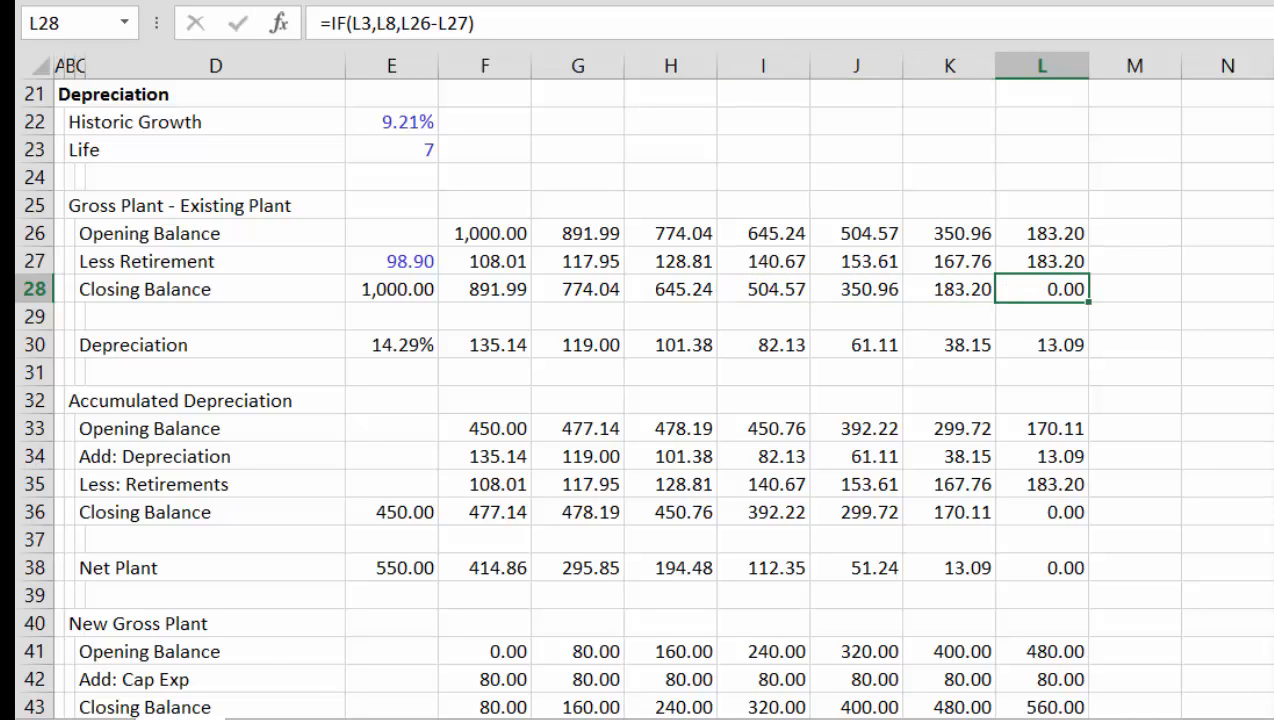
# Check the final-period depreciation, retirement, accumulated depreciation and Net Plant formulas for the existing plant in column L
pyautogui.press('Down')
pyautogui.press('Down')
pyautogui.press('Down')
pyautogui.press('Down')
pyautogui.press('Down')
pyautogui.press('Down')
pyautogui.press('Down')
pyautogui.press('Down')
pyautogui.press('Down')
pyautogui.press('Down')
pyautogui.press('Up')
pyautogui.press('Up')
pyautogui.press('Up')
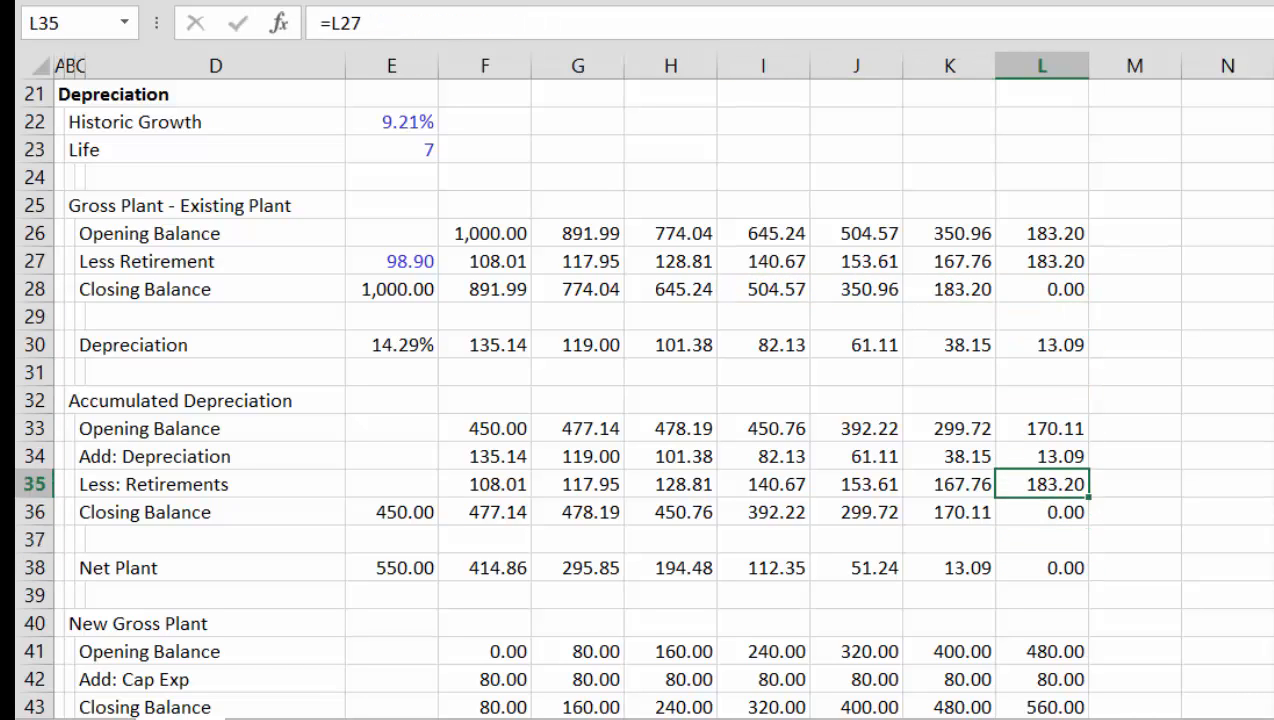
pyautogui.press('Up')
pyautogui.press('Up')
pyautogui.press('Up')
pyautogui.press('Up')
pyautogui.press('Up')
pyautogui.press('Up')
pyautogui.press('Up')
pyautogui.press('Down')
pyautogui.press('Down')
pyautogui.press('Down')
pyautogui.press('Down')
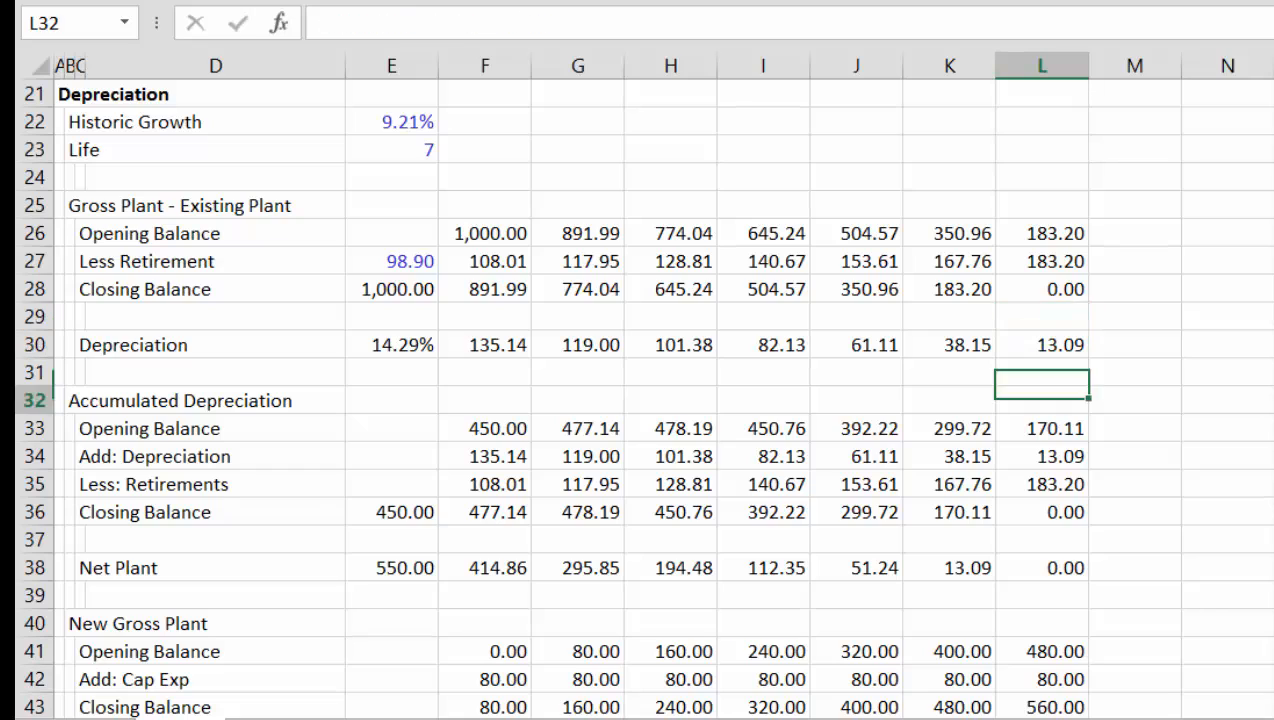
pyautogui.press('Down')
pyautogui.press('Down')
pyautogui.press('Down')
pyautogui.press('Down')
pyautogui.press('Down')
pyautogui.press('Down')
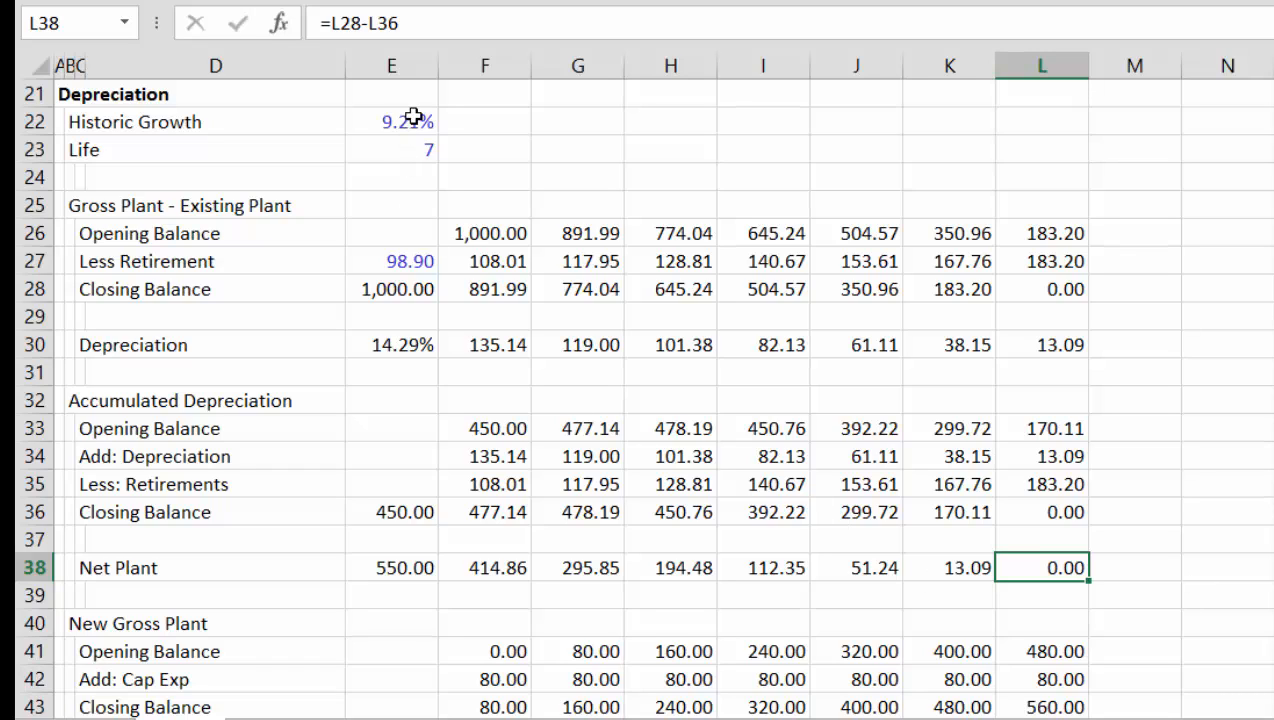
# Set the Historic Growth rate in E22 to 5%
pyautogui.click(413, 117)
pyautogui.write('5')
pyautogui.press('Return')
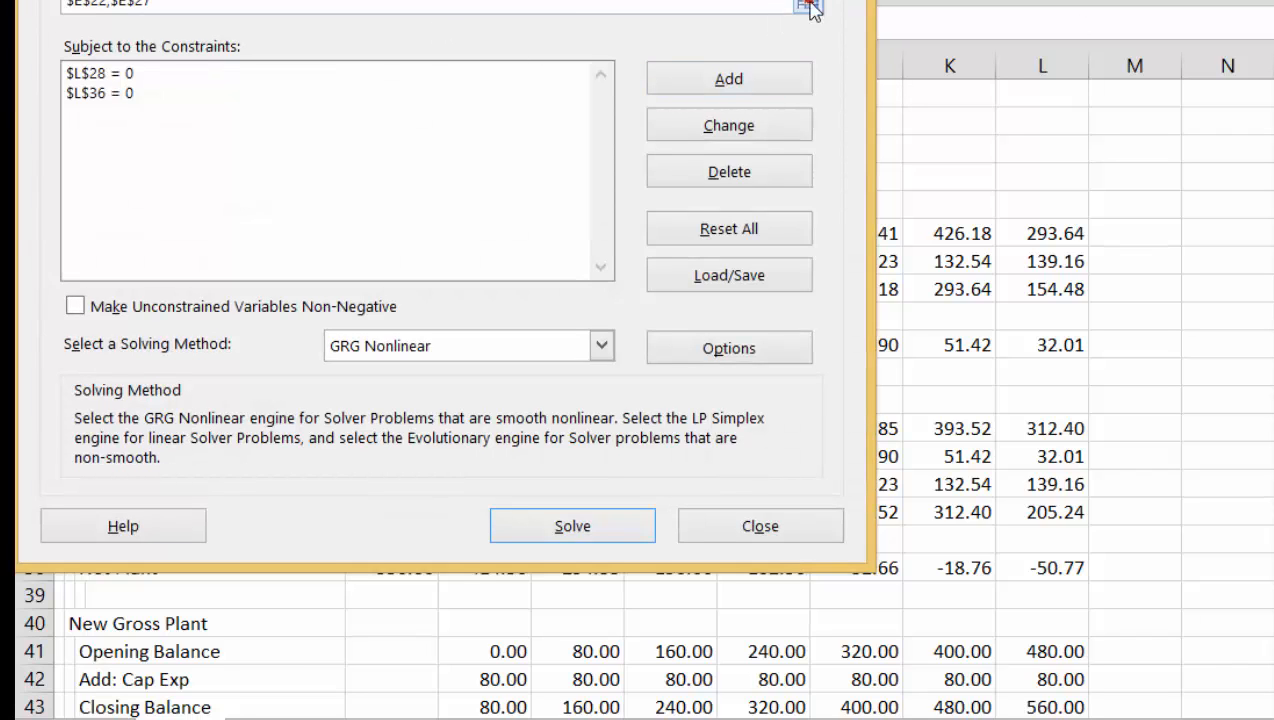
# Select the Historic Growth cell E22 and the Less Retirement cell E27 as Solver's variable cells
pyautogui.click(810, 5)
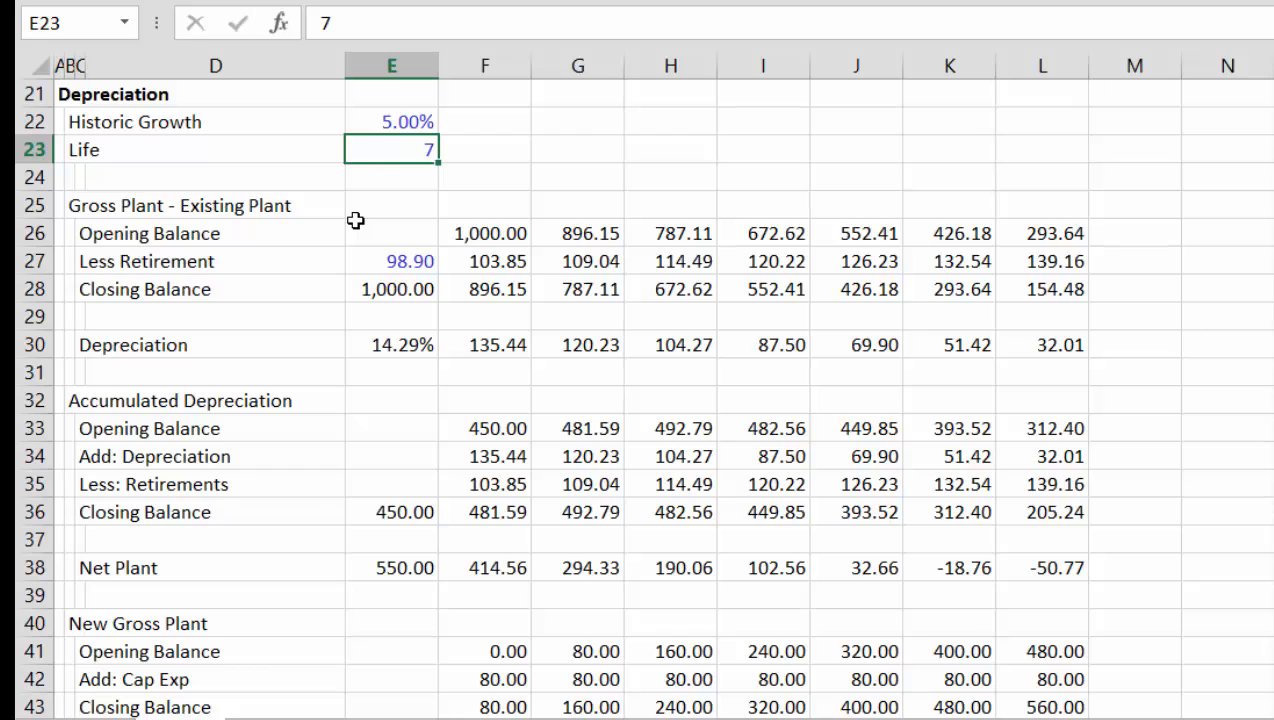
pyautogui.click(368, 128)
pyautogui.press('Return')
pyautogui.click(410, 270)
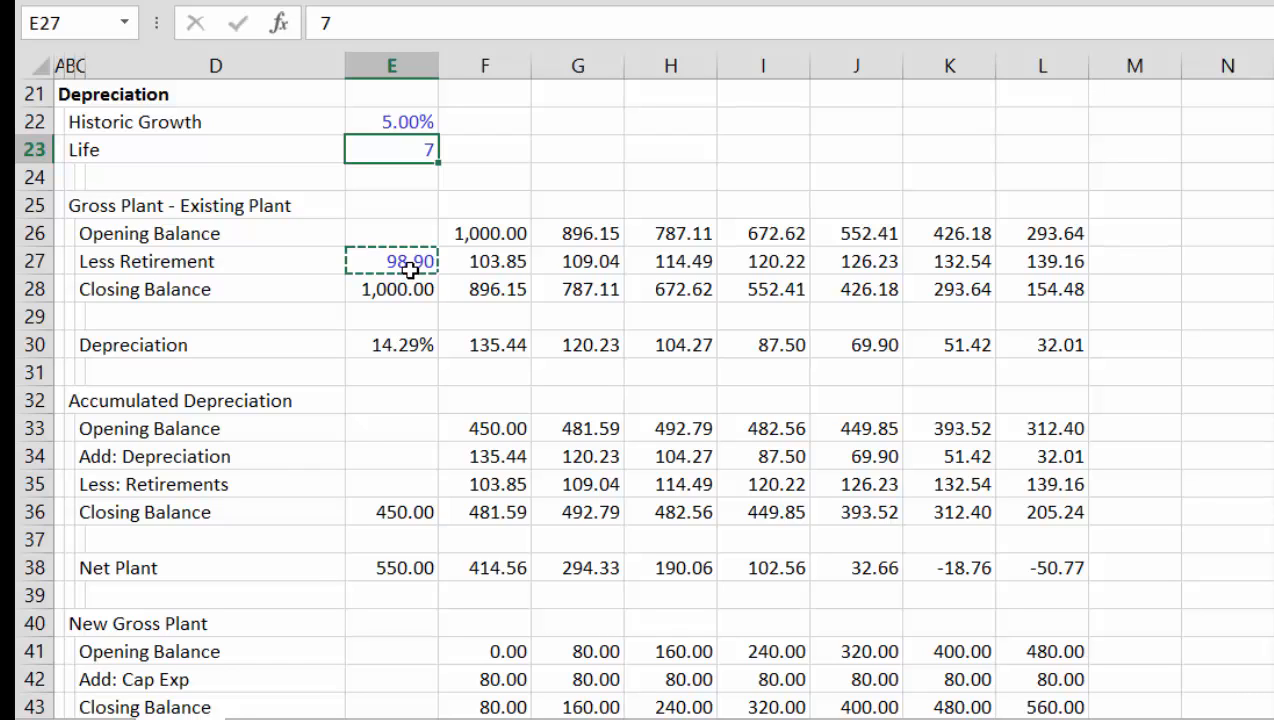
pyautogui.press('Return')
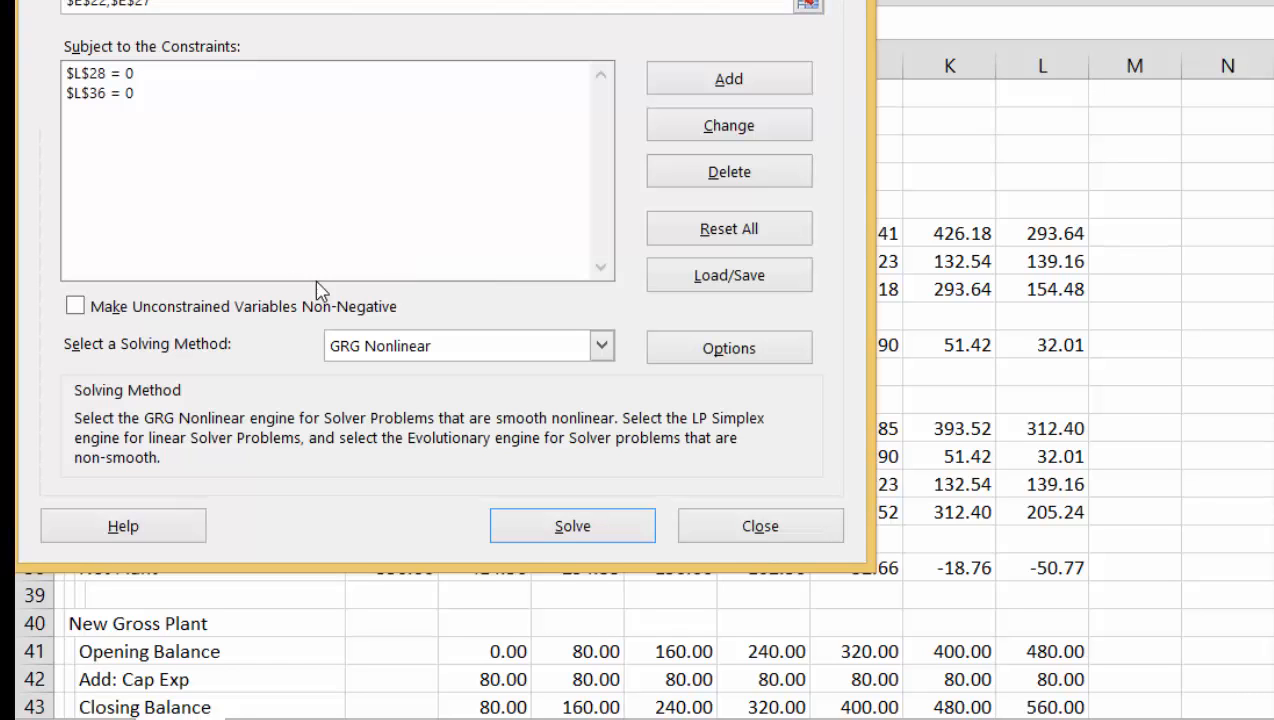
# Edit the two Solver constraints to require $I$22 = 0 and $L$36 = 0
pyautogui.click(100, 75)
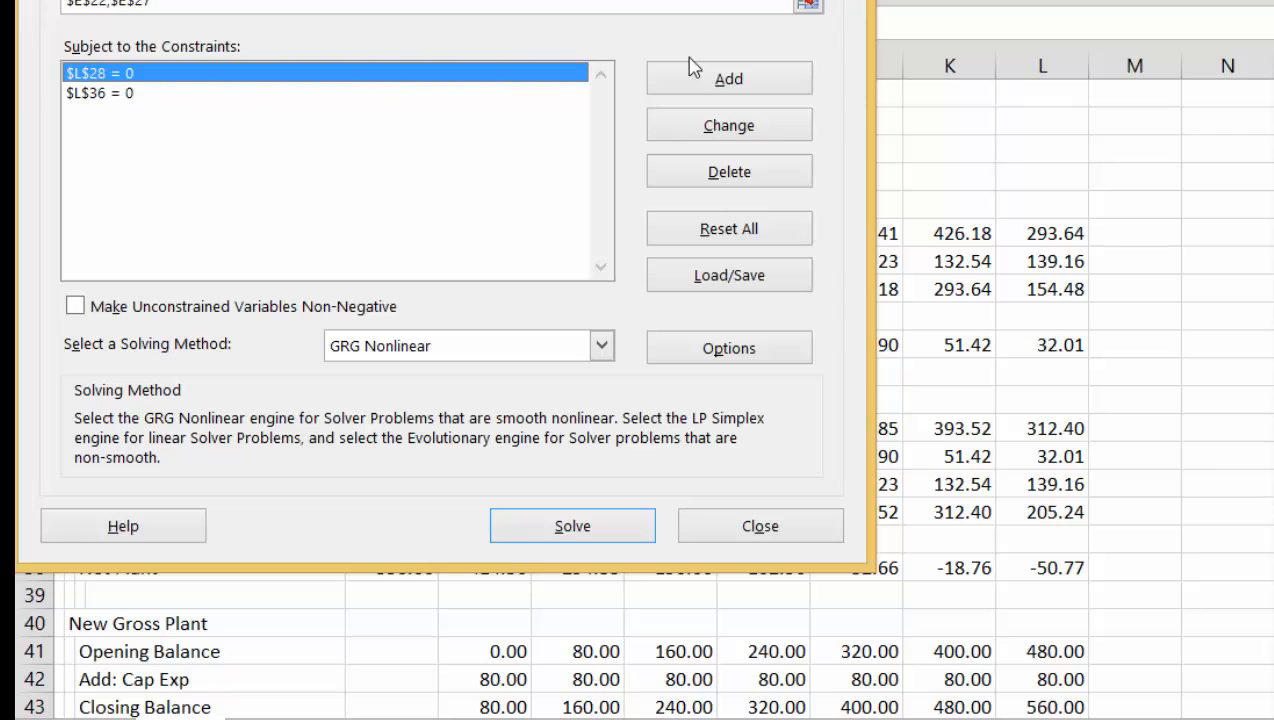
pyautogui.click(755, 143)
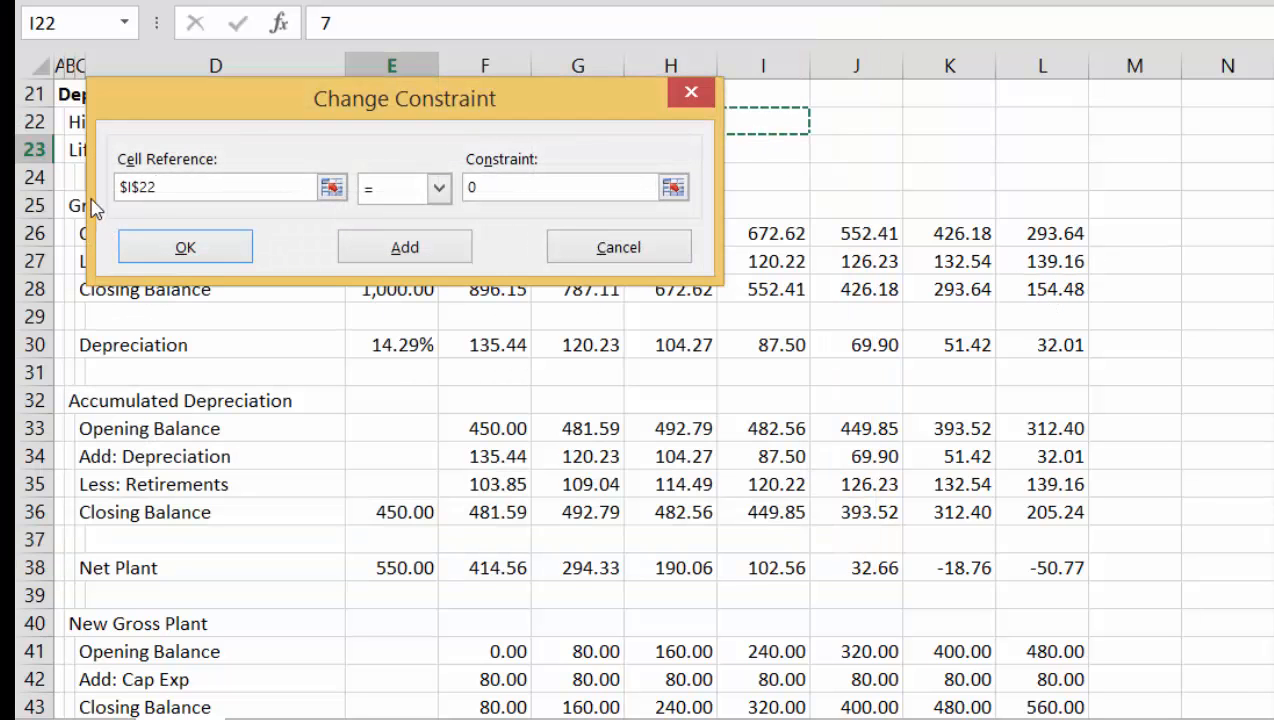
pyautogui.click(158, 254)
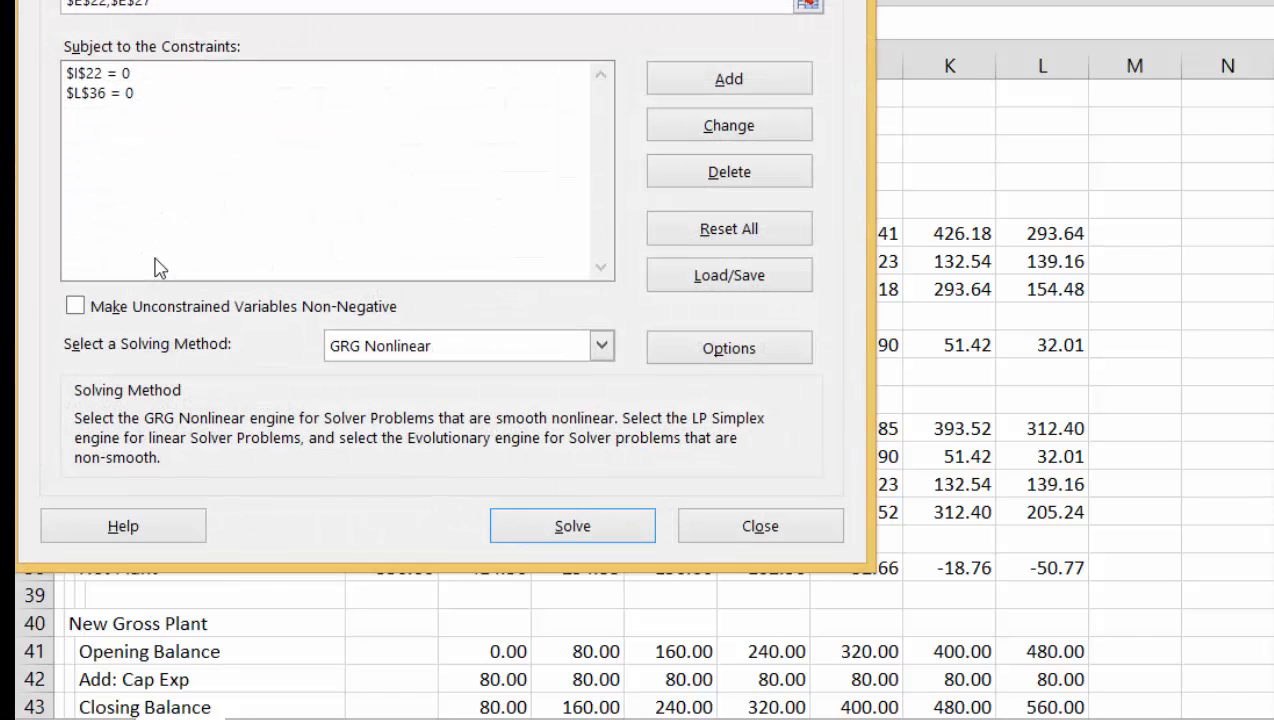
pyautogui.click(112, 95)
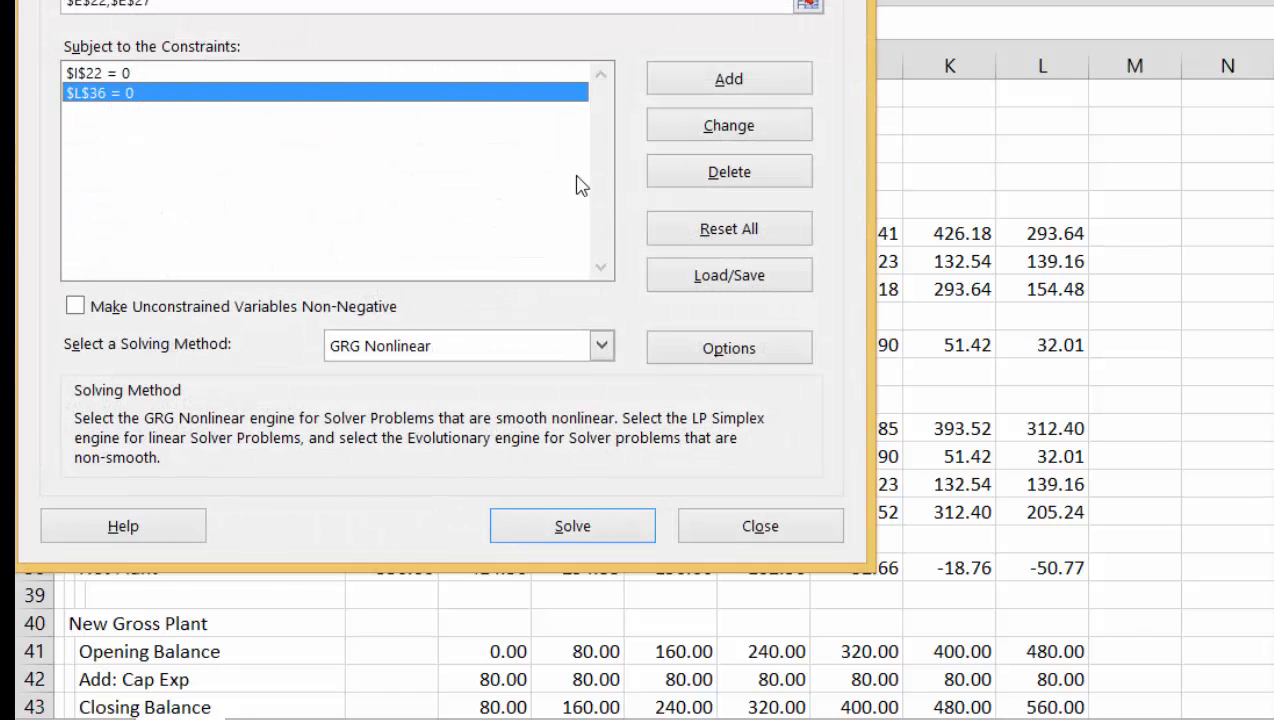
pyautogui.click(746, 144)
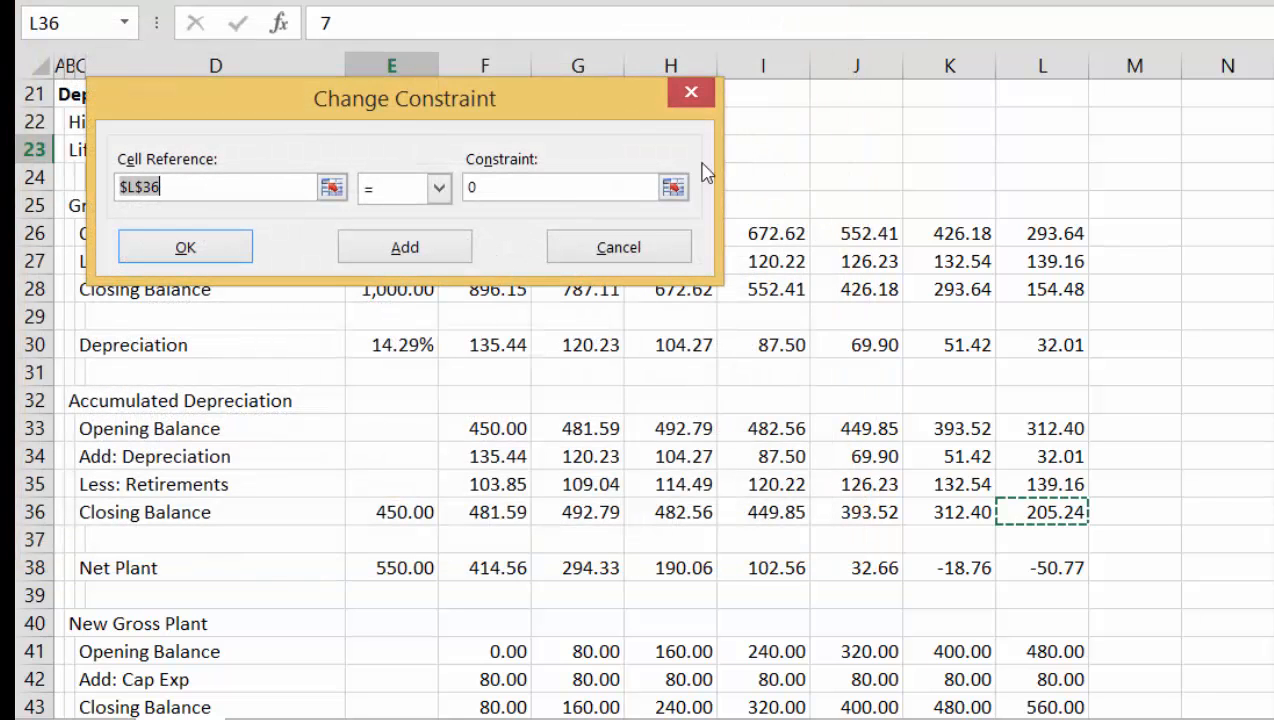
pyautogui.click(180, 256)
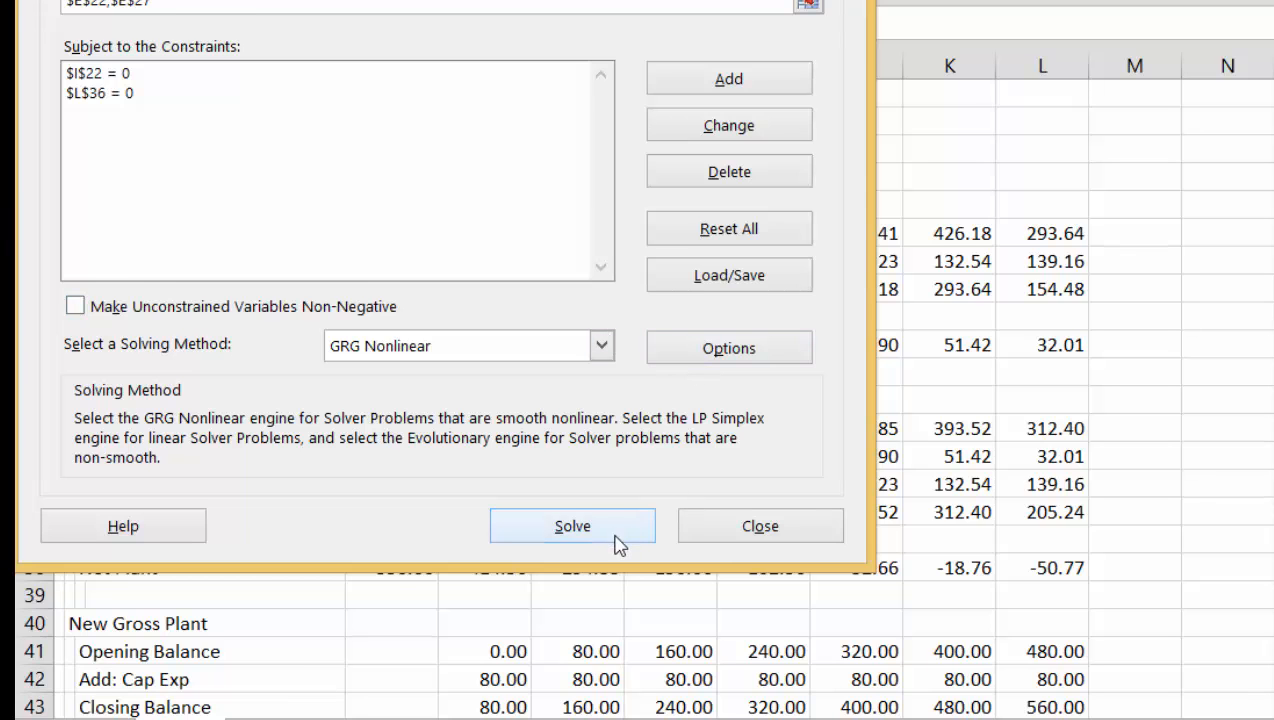
# Run Solver with the GRG Nonlinear method, keep its solution and close Solver
pyautogui.click(617, 540)
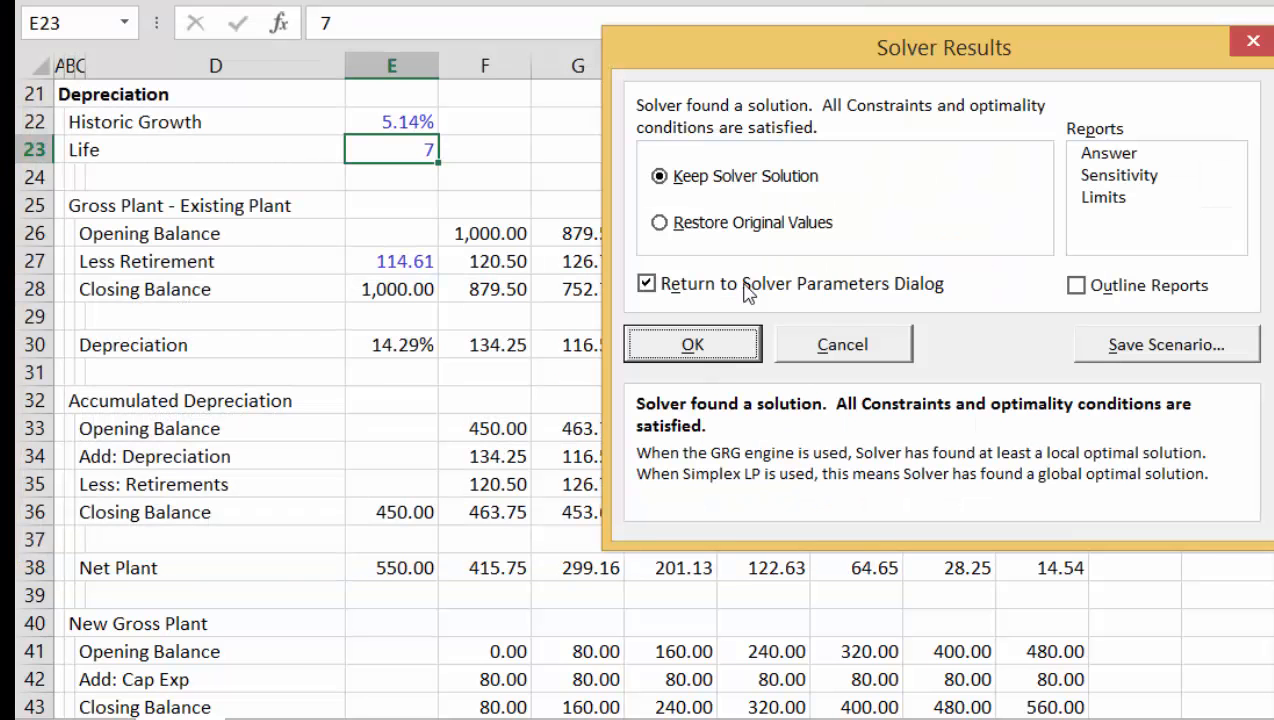
pyautogui.click(716, 358)
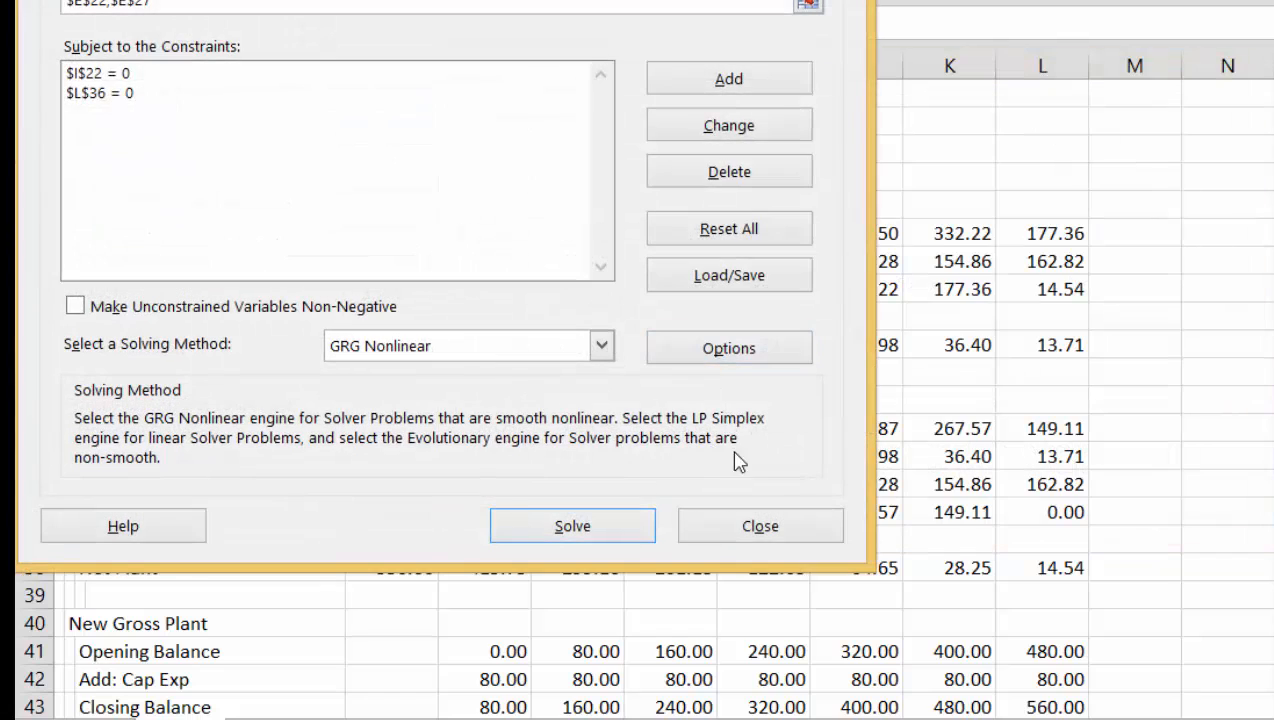
pyautogui.click(726, 532)
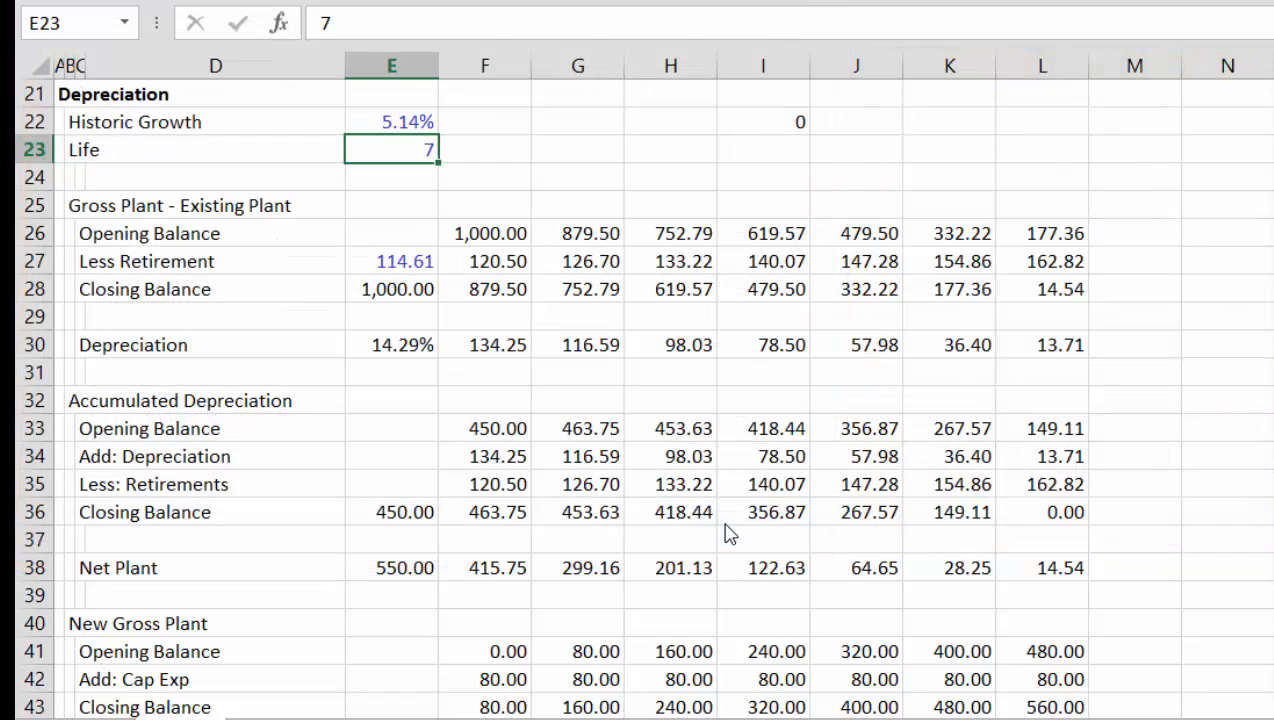
# Examine the existing plant, accumulated depreciation and new gross plant schedules down to Total Net Plant
pyautogui.press('Down')
pyautogui.press('Down')
pyautogui.press('Down')
pyautogui.press('Down')
pyautogui.press('Down')
pyautogui.press('Down')
pyautogui.press('Down')
pyautogui.press('Down')
pyautogui.press('Down')
pyautogui.press('Down')
pyautogui.press('Down')
pyautogui.press('Down')
pyautogui.press('Down')
pyautogui.press('Down')
pyautogui.press('Down')
pyautogui.press('Down')
pyautogui.press('Down')
pyautogui.press('Down')
pyautogui.press('Down')
pyautogui.press('Down')
pyautogui.press('Down')
pyautogui.press('Down')
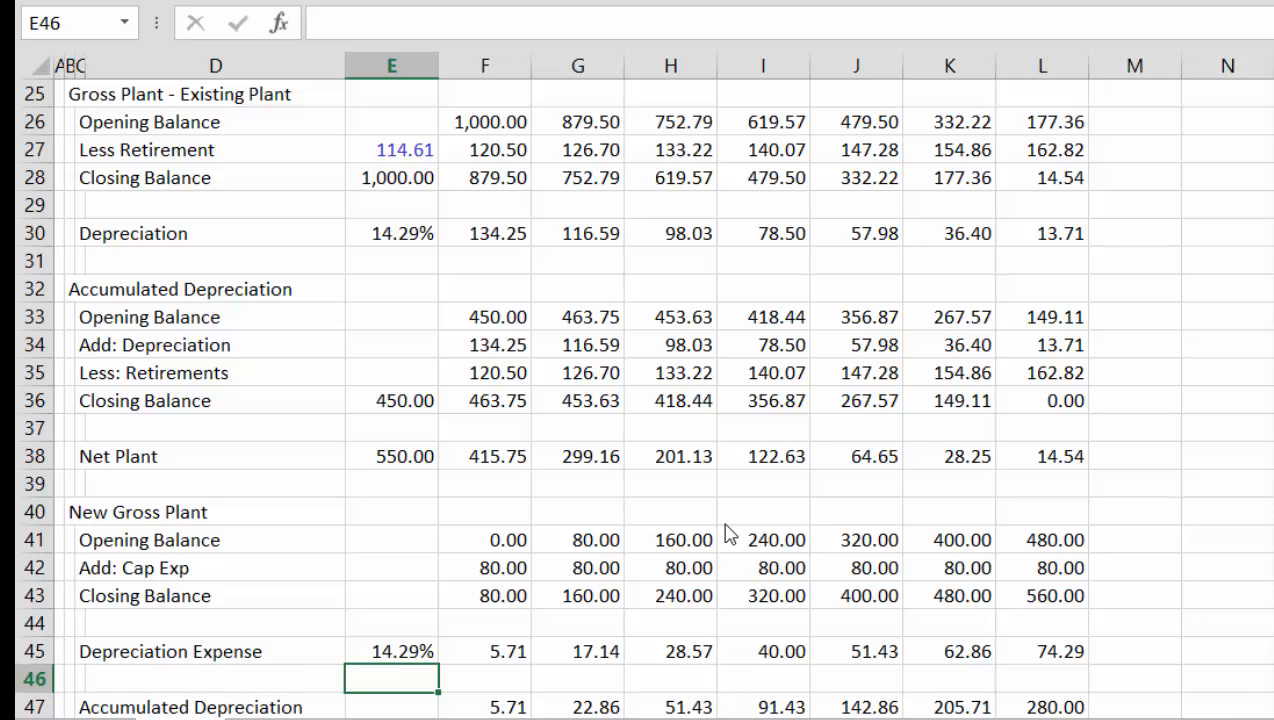
pyautogui.press('Down')
pyautogui.press('Down')
pyautogui.press('Down')
pyautogui.press('Down')
pyautogui.press('Down')
pyautogui.press('Down')
pyautogui.press('Down')
pyautogui.press('Down')
pyautogui.press('Down')
pyautogui.press('Down')
pyautogui.press('Down')
pyautogui.press('Down')
pyautogui.press('Down')
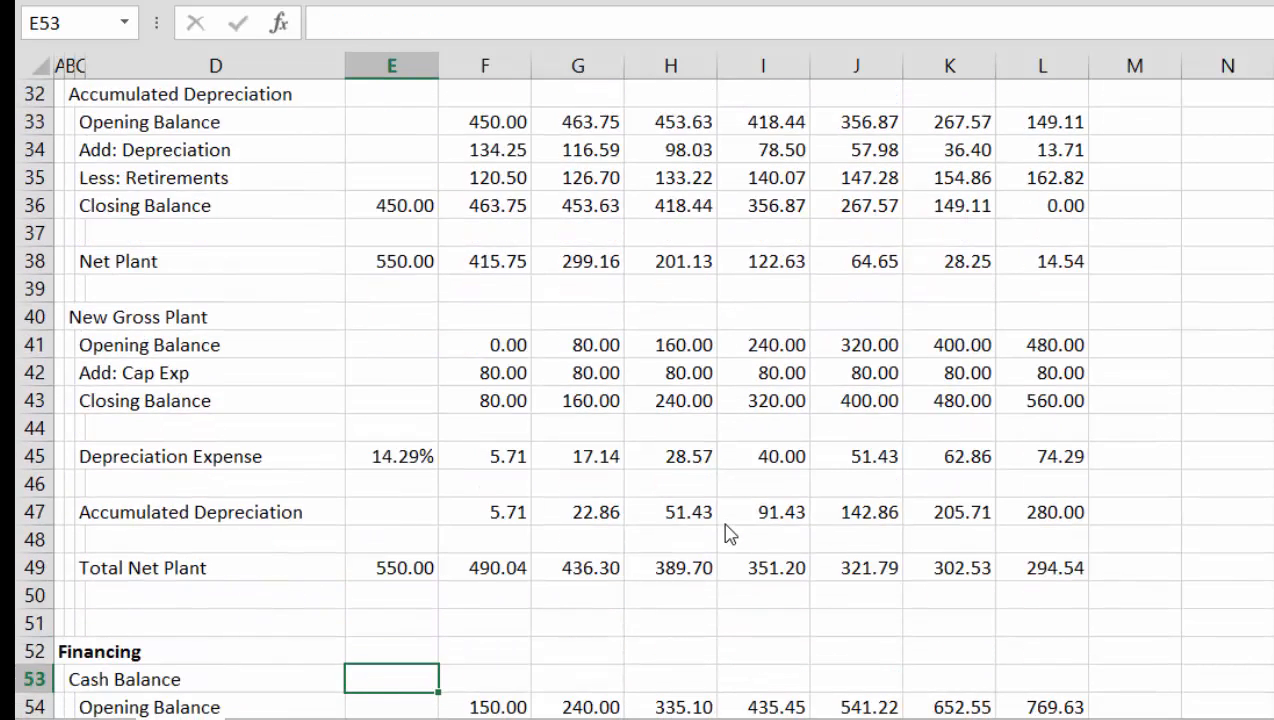
# Examine the financing, profit and loss, cash flow and balance sheet sections down to the Difference row
pyautogui.press('Down')
pyautogui.press('Down')
pyautogui.press('Down')
pyautogui.press('Down')
pyautogui.press('Down')
pyautogui.press('Down')
pyautogui.press('Down')
pyautogui.press('Down')
pyautogui.press('Down')
pyautogui.press('Down')
pyautogui.press('Down')
pyautogui.press('Down')
pyautogui.press('Down')
pyautogui.press('Down')
pyautogui.press('Down')
pyautogui.press('Down')
pyautogui.press('Down')
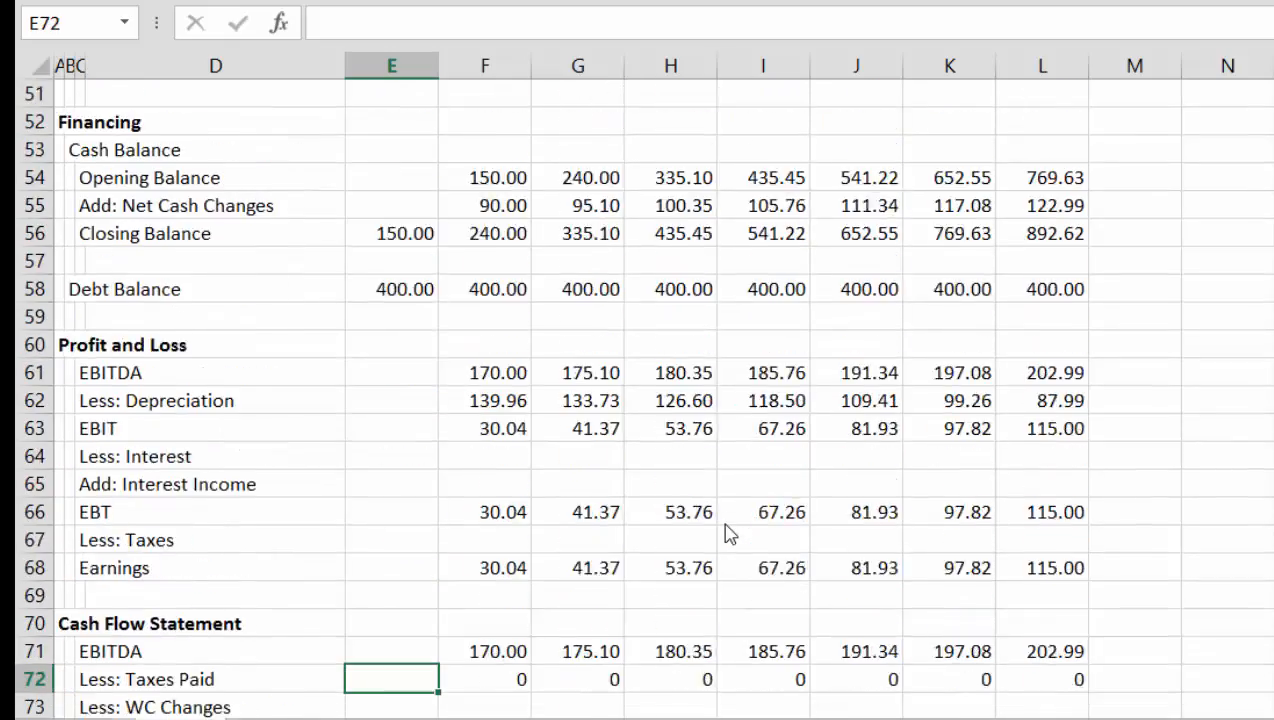
pyautogui.press('Down')
pyautogui.press('Down')
pyautogui.press('Down')
pyautogui.press('Down')
pyautogui.press('Down')
pyautogui.press('Down')
pyautogui.press('Down')
pyautogui.press('Down')
pyautogui.press('Down')
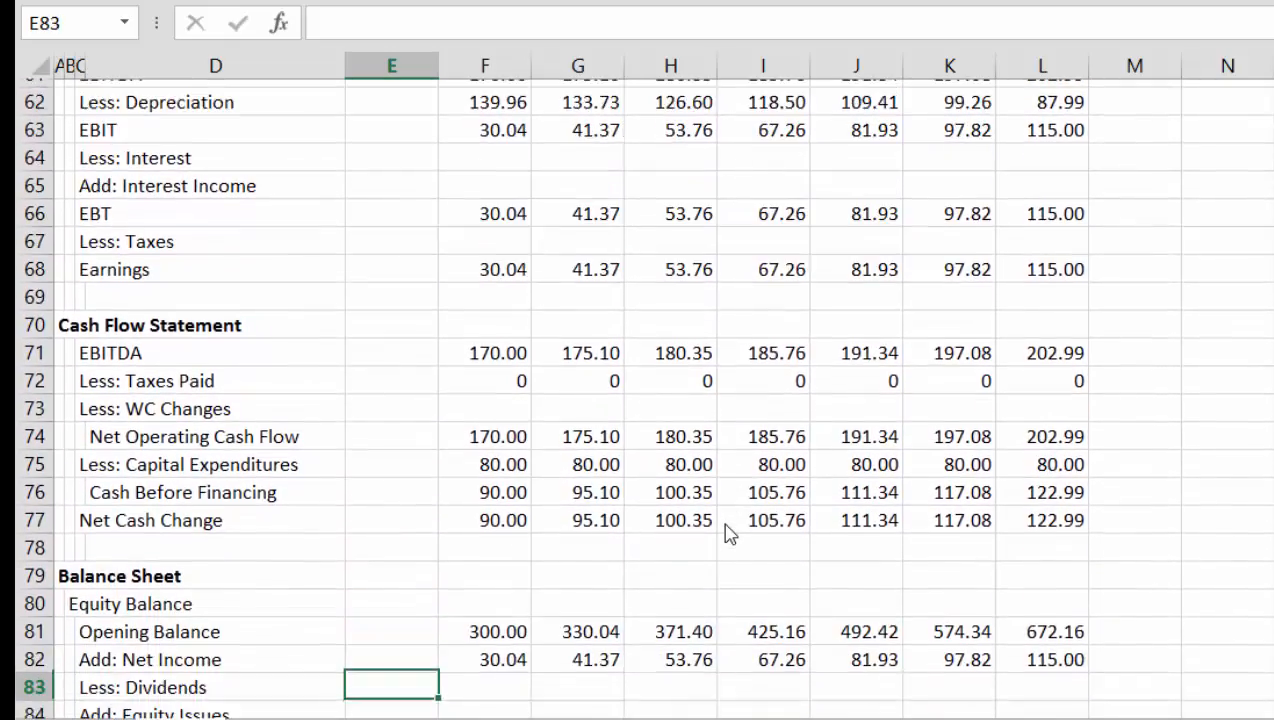
pyautogui.press('Down')
pyautogui.press('Down')
pyautogui.press('Down')
pyautogui.press('Down')
pyautogui.press('Down')
pyautogui.press('Down')
pyautogui.press('Down')
pyautogui.press('Down')
pyautogui.press('Down')
pyautogui.press('Down')
pyautogui.press('Down')
pyautogui.press('Down')
pyautogui.press('Down')
pyautogui.press('Down')
pyautogui.press('Down')
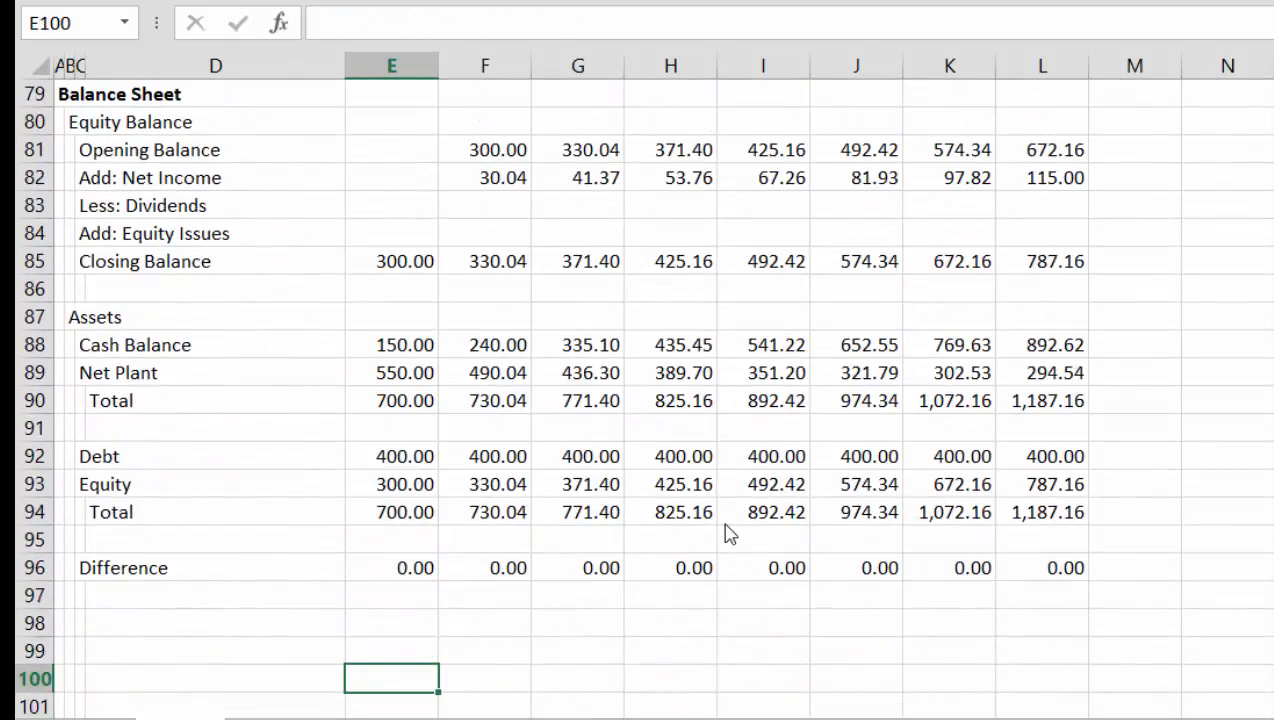
# Add the label "Test" in cell C97, directly below the balance sheet's Difference label
pyautogui.press('Up')
pyautogui.press('Up')
pyautogui.press('Up')
pyautogui.press('Up')
pyautogui.press('Down')
pyautogui.press('Left')
pyautogui.press('Left')
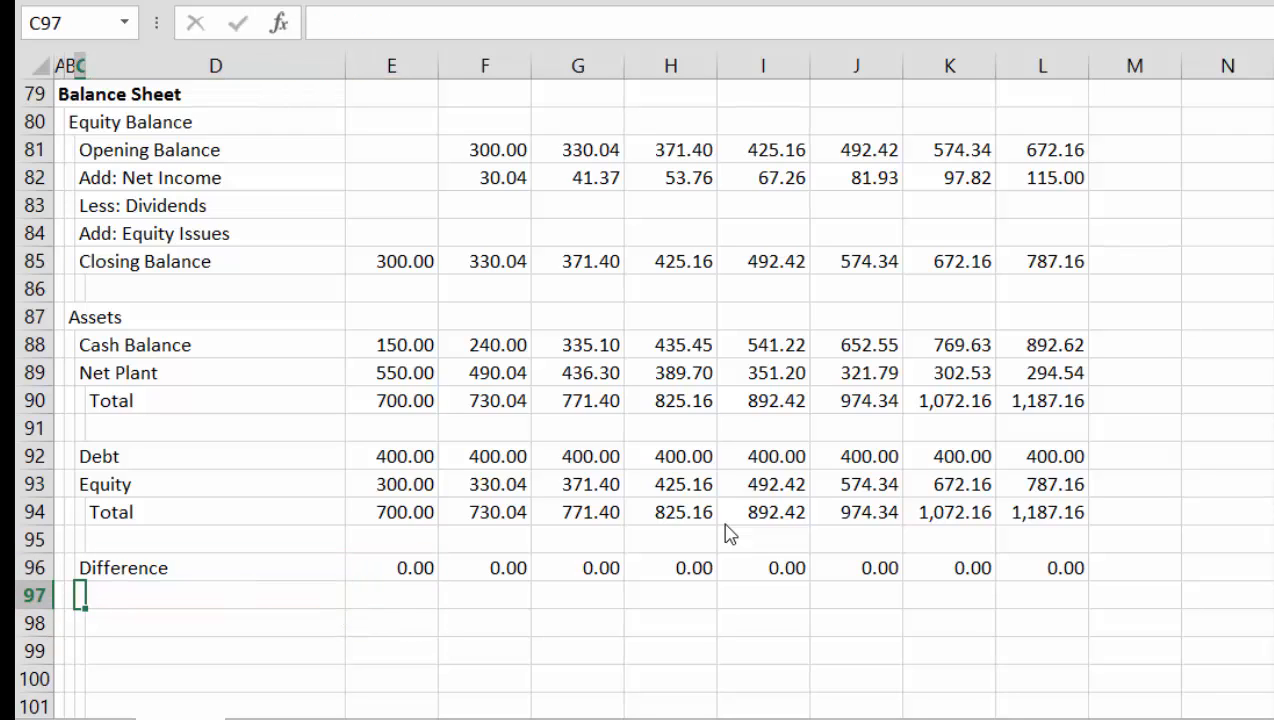
pyautogui.write('tE')
pyautogui.press('BackSpace')
pyautogui.press('BackSpace')
pyautogui.press('BackSpace')
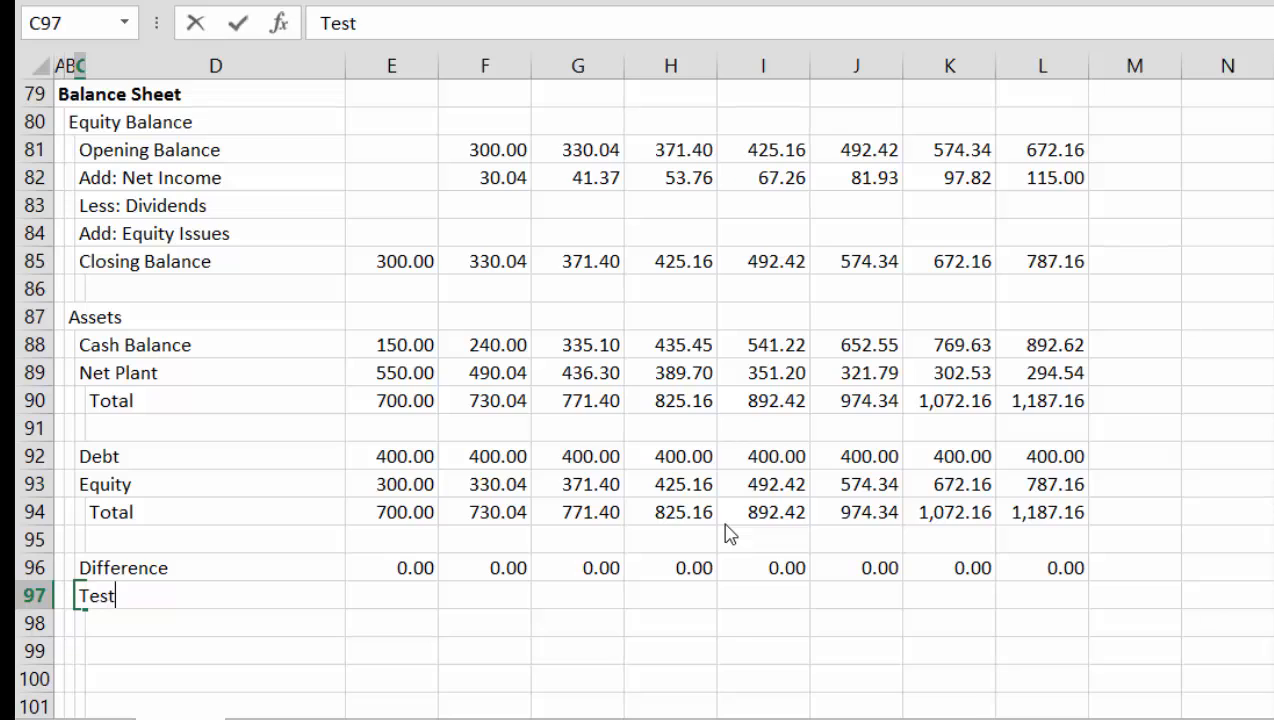
pyautogui.press('Return')
# Enter the balance check =E96=0 in E97 and fill it across the Test row to L97
pyautogui.press('Up')
pyautogui.press('Right')
pyautogui.press('Right')
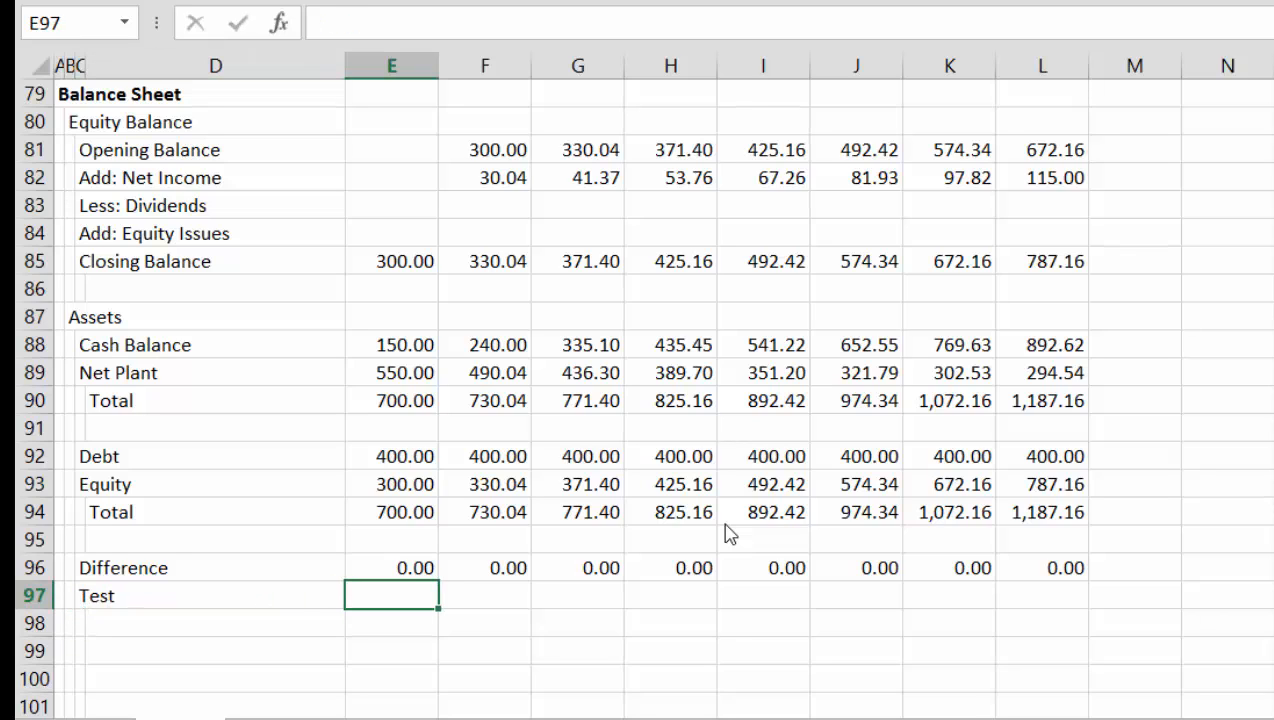
pyautogui.write('=')
pyautogui.press('Up')
pyautogui.write('=')
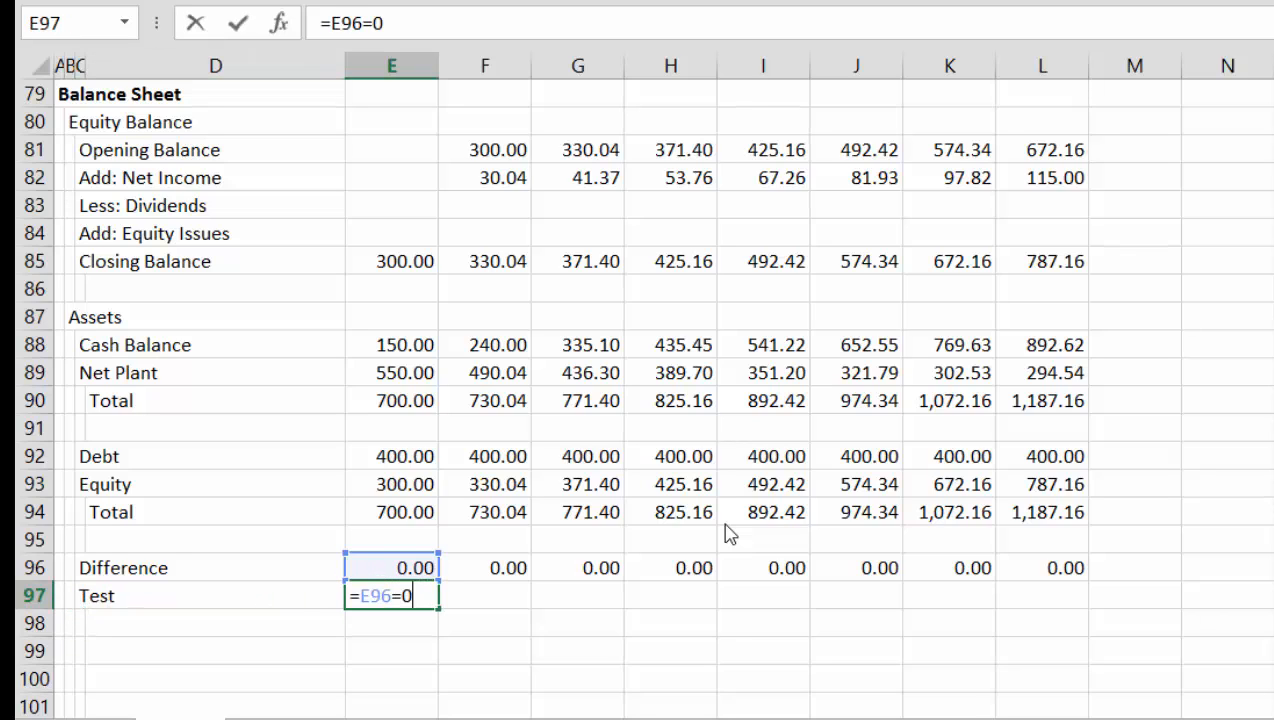
pyautogui.write('0')
pyautogui.press('Return')
pyautogui.press('Up')
pyautogui.hotkey('shift', 'Right')
pyautogui.hotkey('shift', 'Right')
pyautogui.hotkey('shift', 'Right')
pyautogui.hotkey('shift', 'Right')
pyautogui.hotkey('shift', 'Right')
pyautogui.hotkey('shift', 'Right')
pyautogui.hotkey('shift', 'Right')
pyautogui.hotkey('ctrl', 'r')
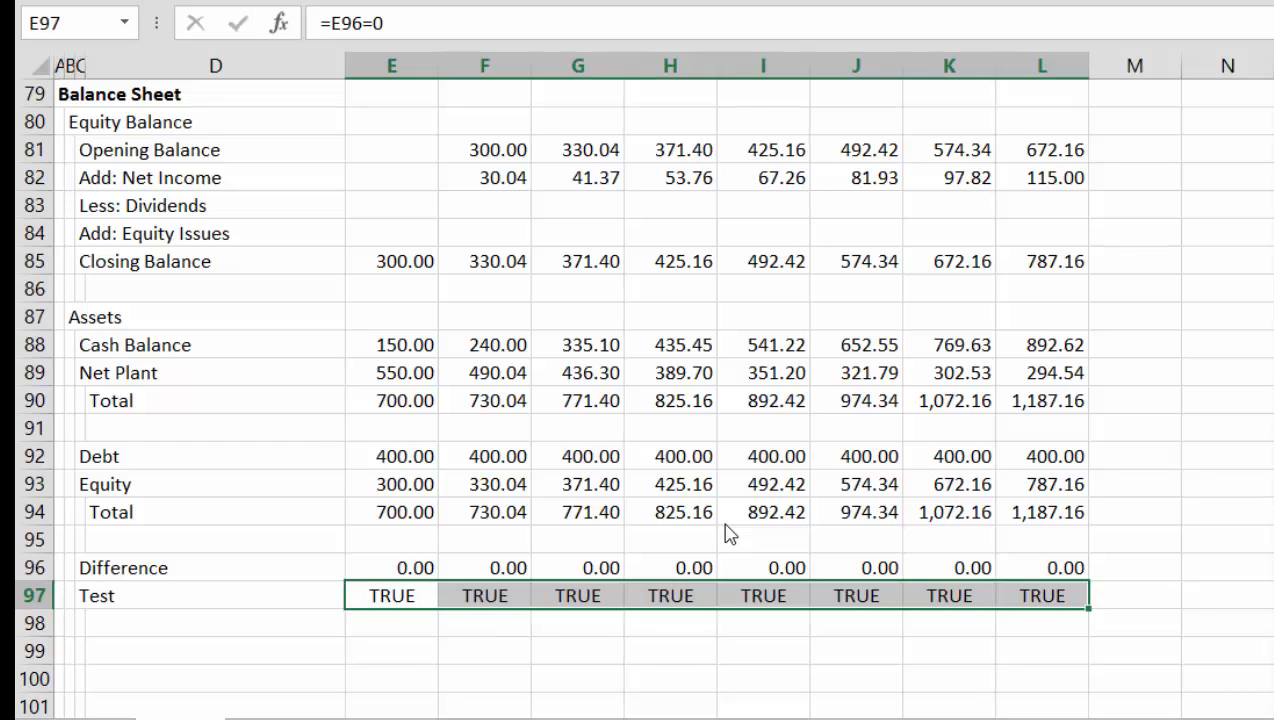
pyautogui.press('Left')
pyautogui.press('Right')
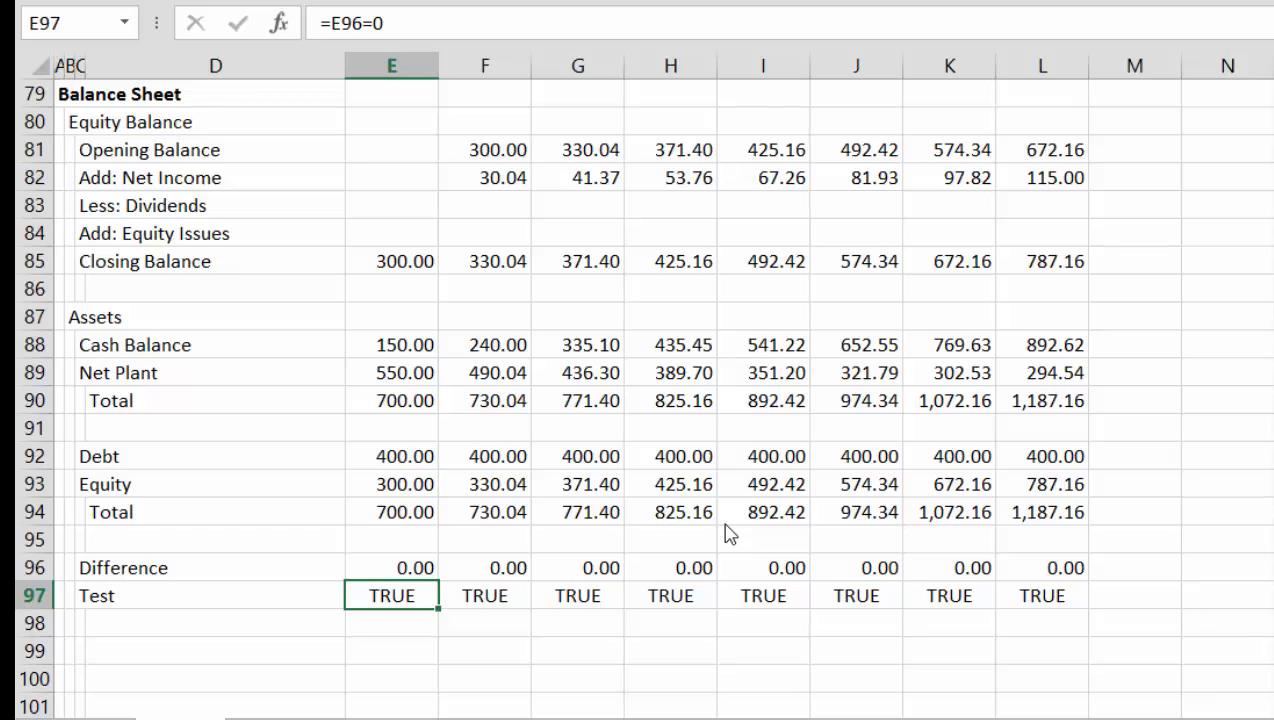
# Look back over the model from the Test row up to the Period and Historic Switch rows
pyautogui.press('Up')
pyautogui.press('Up')
pyautogui.press('Up')
pyautogui.press('Up')
pyautogui.press('Up')
pyautogui.press('Up')
pyautogui.press('Up')
pyautogui.press('Up')
pyautogui.press('Up')
pyautogui.press('Up')
pyautogui.press('Up')
pyautogui.press('Up')
pyautogui.press('Up')
pyautogui.press('Up')
pyautogui.press('Up')
pyautogui.press('Up')
pyautogui.press('Up')
pyautogui.press('Up')
pyautogui.press('Up')
pyautogui.press('Up')
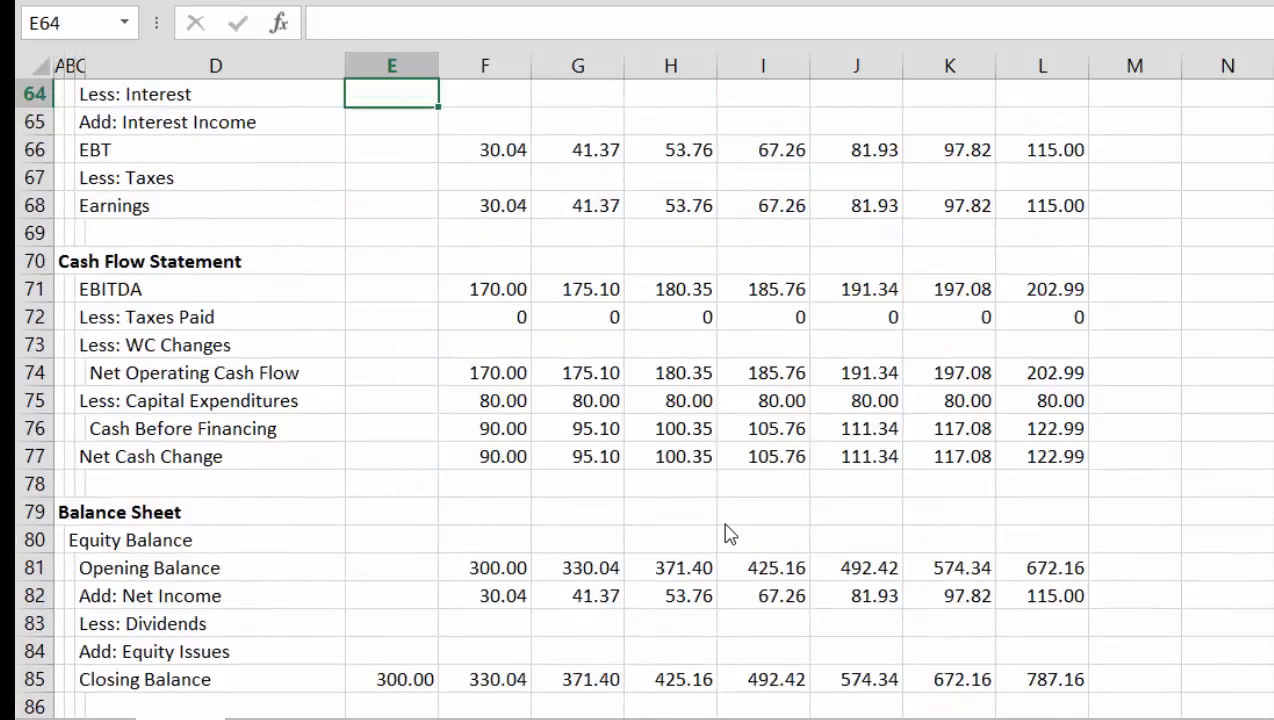
pyautogui.press('Up')
pyautogui.press('Up')
pyautogui.press('Up')
pyautogui.press('Up')
pyautogui.press('Up')
pyautogui.press('Up')
pyautogui.press('Up')
pyautogui.press('Up')
pyautogui.press('Up')
pyautogui.press('Up')
pyautogui.press('Up')
pyautogui.press('Up')
pyautogui.press('Up')
pyautogui.press('Up')
pyautogui.press('Up')
pyautogui.press('Up')
pyautogui.press('Up')
pyautogui.press('Up')
pyautogui.press('Up')
pyautogui.press('Up')
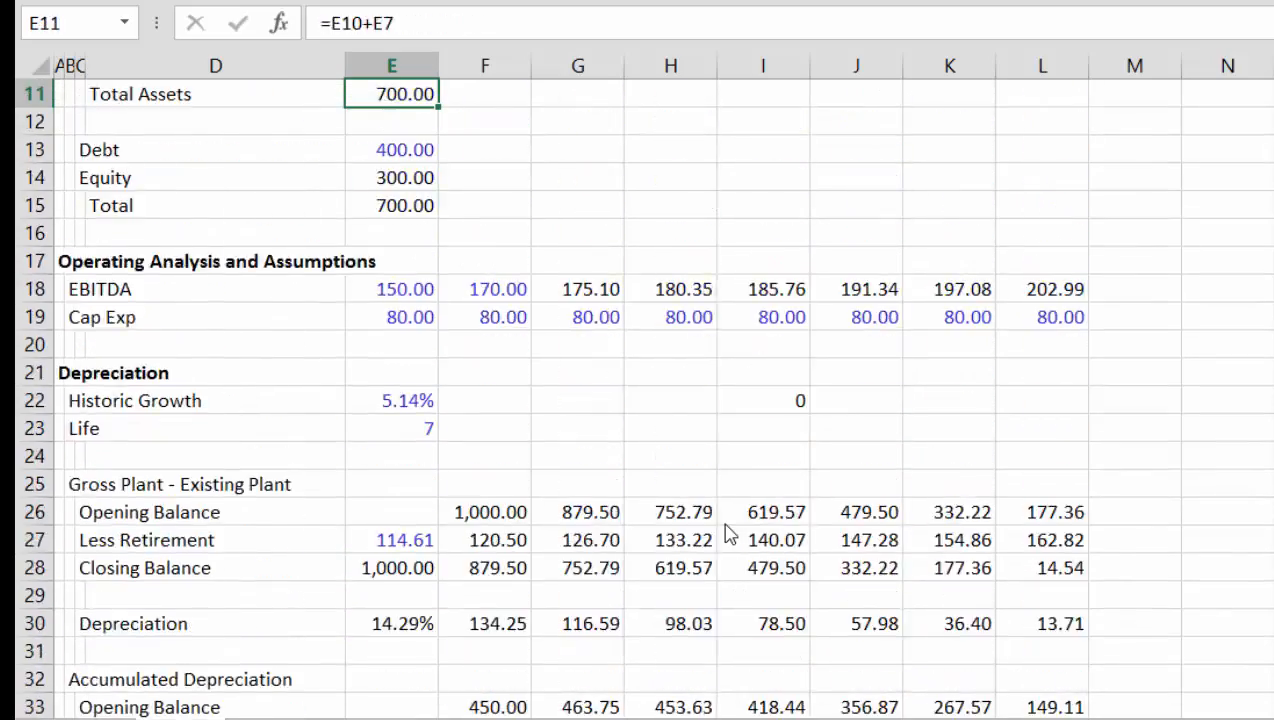
pyautogui.press('Up')
pyautogui.press('Up')
pyautogui.press('Up')
pyautogui.press('Up')
pyautogui.press('Up')
pyautogui.press('Up')
pyautogui.press('Up')
pyautogui.press('Up')
pyautogui.press('Up')
pyautogui.press('Up')
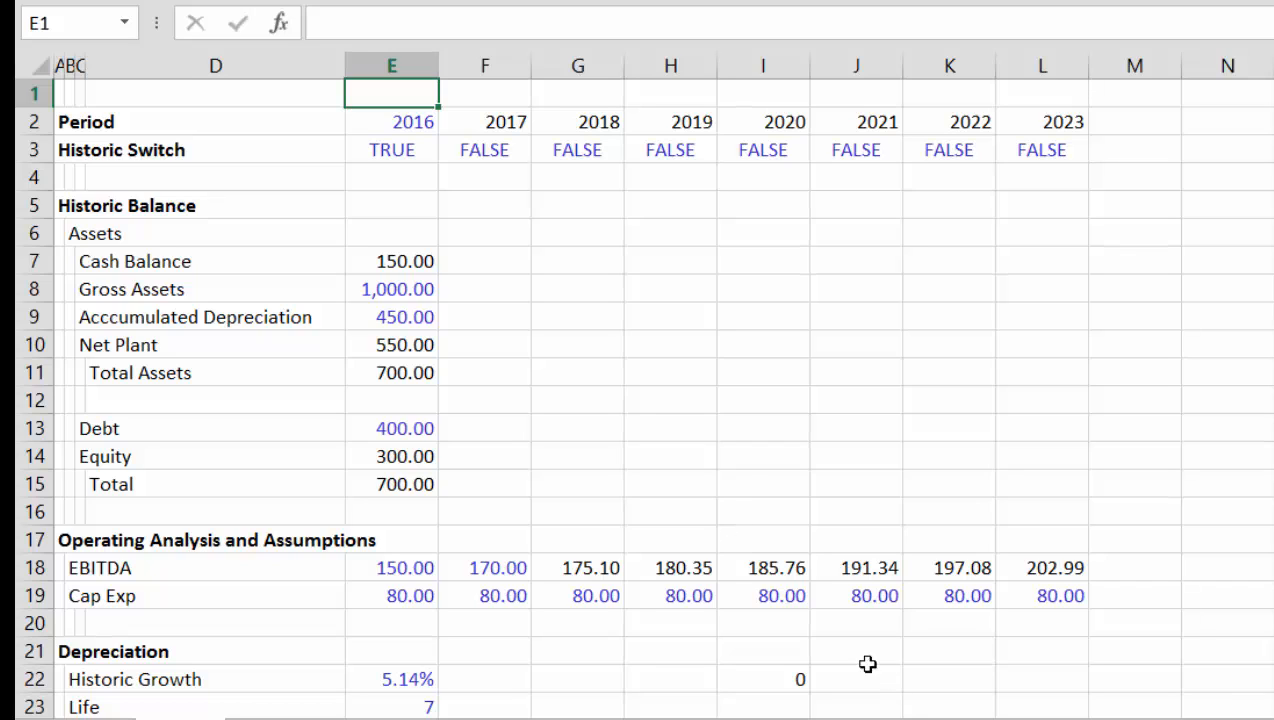
# Review the depreciation section from the Historic Growth row through the existing plant, accumulated depreciation and new gross plant schedules
pyautogui.click(793, 678)
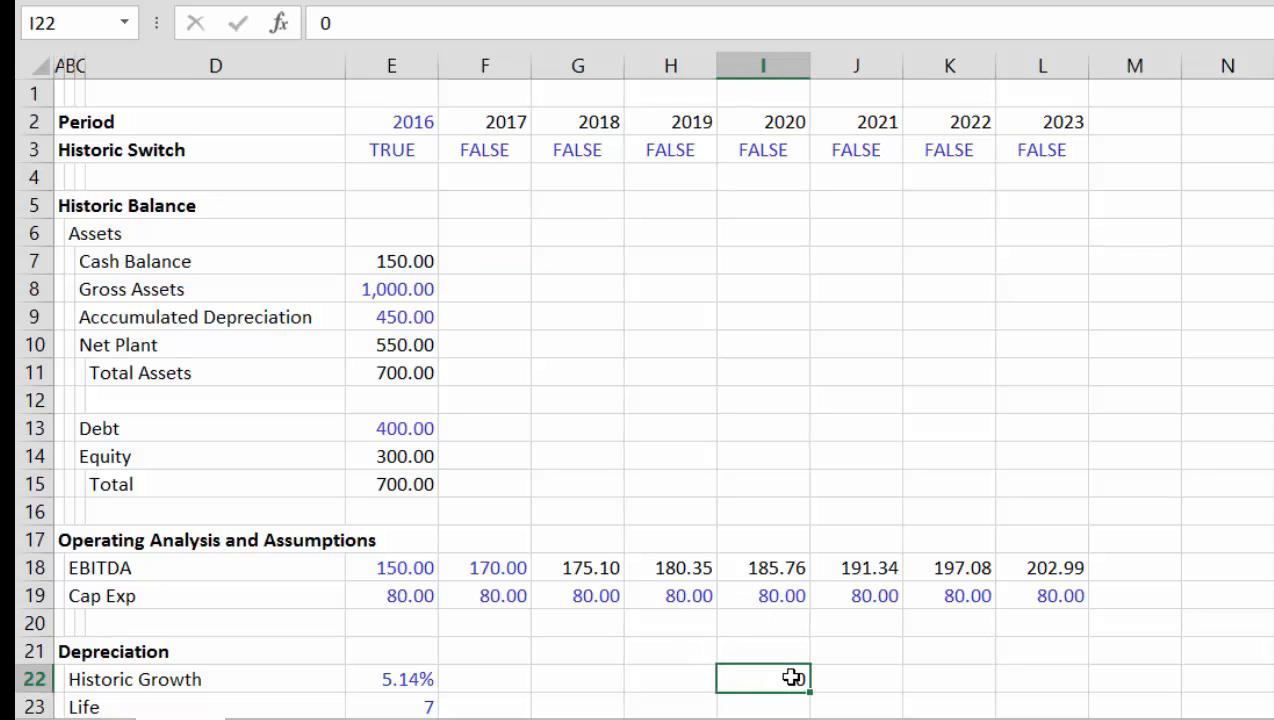
pyautogui.press('Down')
pyautogui.press('Down')
pyautogui.press('Down')
pyautogui.press('Down')
pyautogui.press('Down')
pyautogui.press('Down')
pyautogui.press('Down')
pyautogui.press('Down')
pyautogui.press('Down')
pyautogui.press('Down')
pyautogui.press('Down')
pyautogui.press('Down')
pyautogui.press('Down')
pyautogui.press('Down')
pyautogui.press('Down')
pyautogui.press('Down')
pyautogui.press('Down')
pyautogui.press('Down')
pyautogui.press('Down')
pyautogui.press('Down')
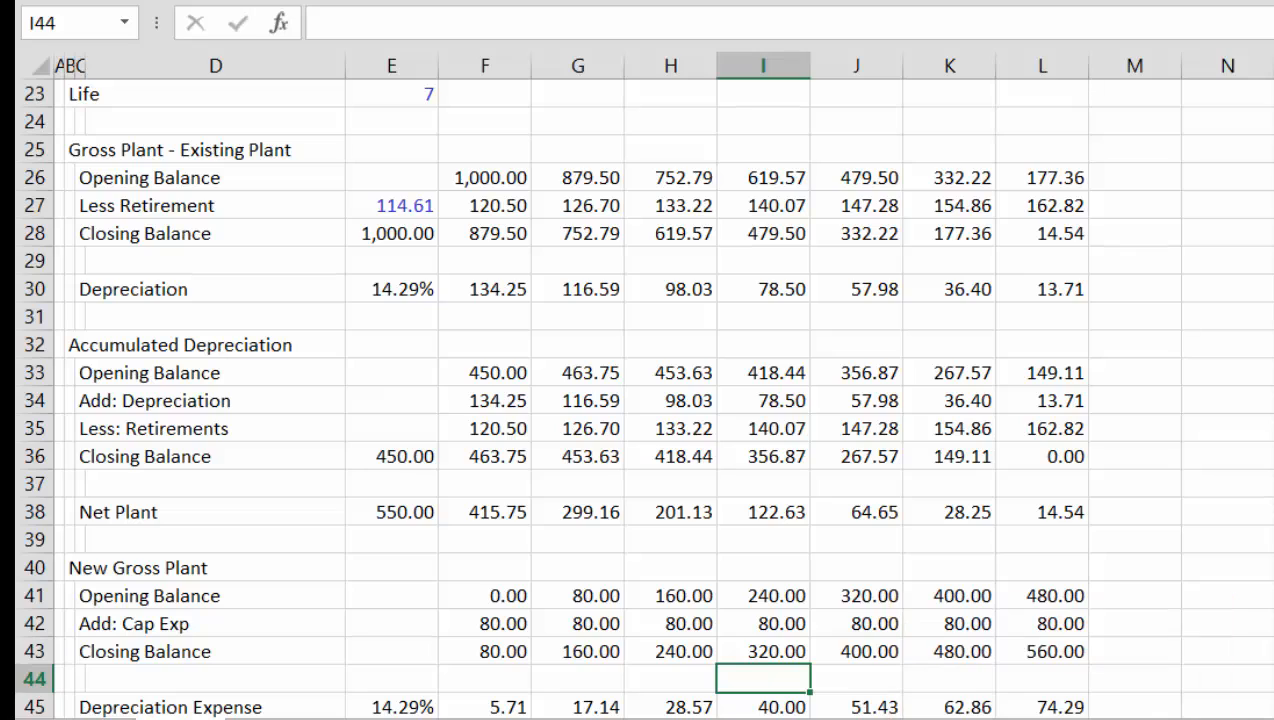
pyautogui.press('F9')
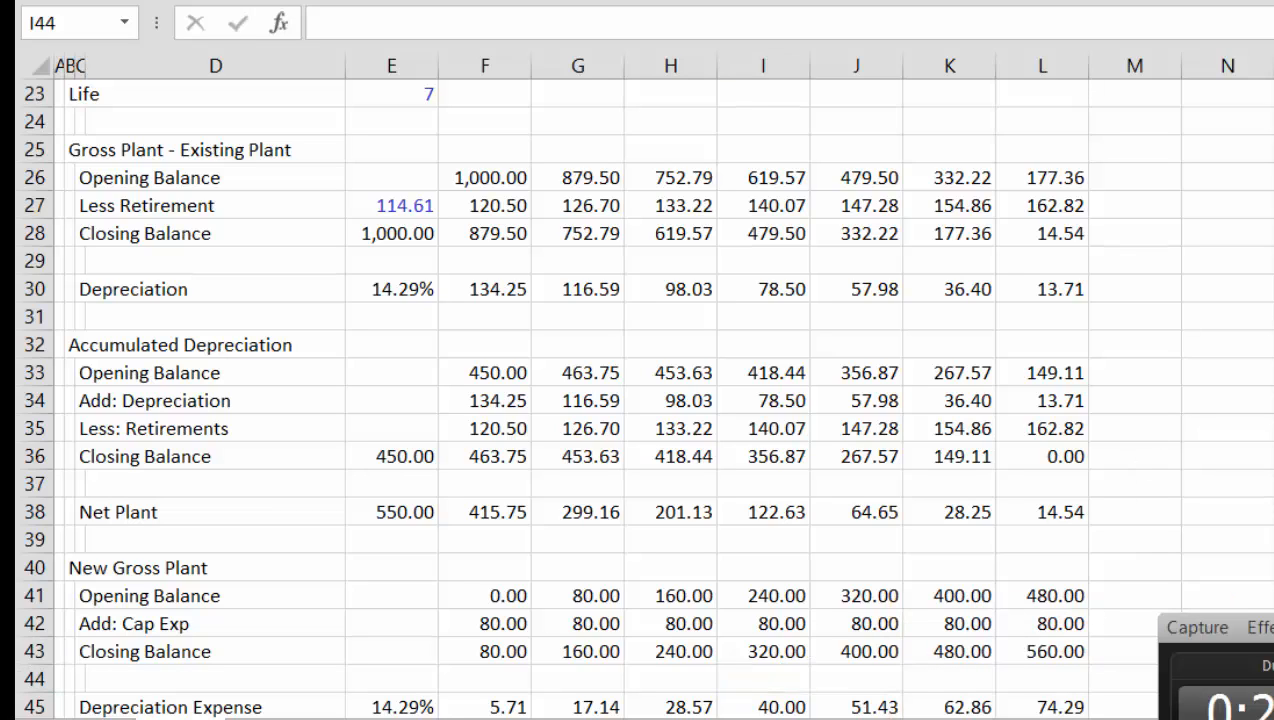